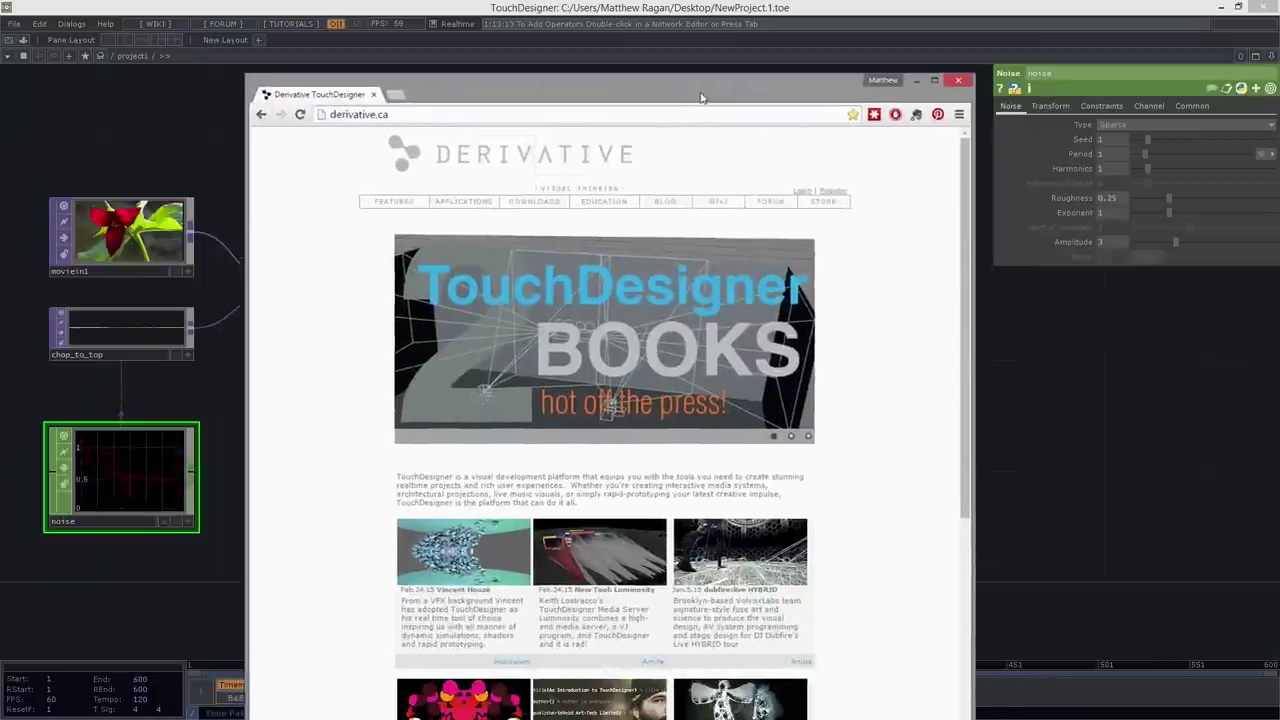
- Search the Derivative wiki for Generative Design and open the matching page
{"action": "left_click_drag", "start_coordinate": [701, 97], "coordinate": [658, 1]}
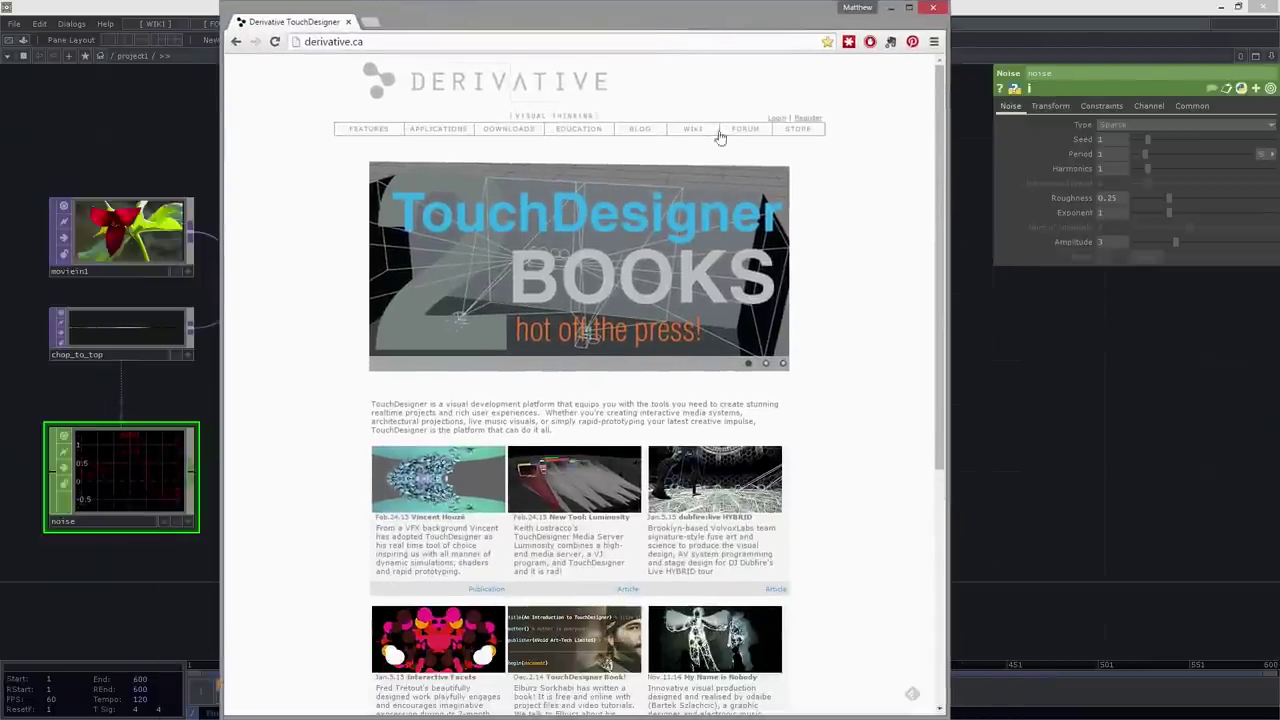
{"action": "left_click", "coordinate": [697, 130]}
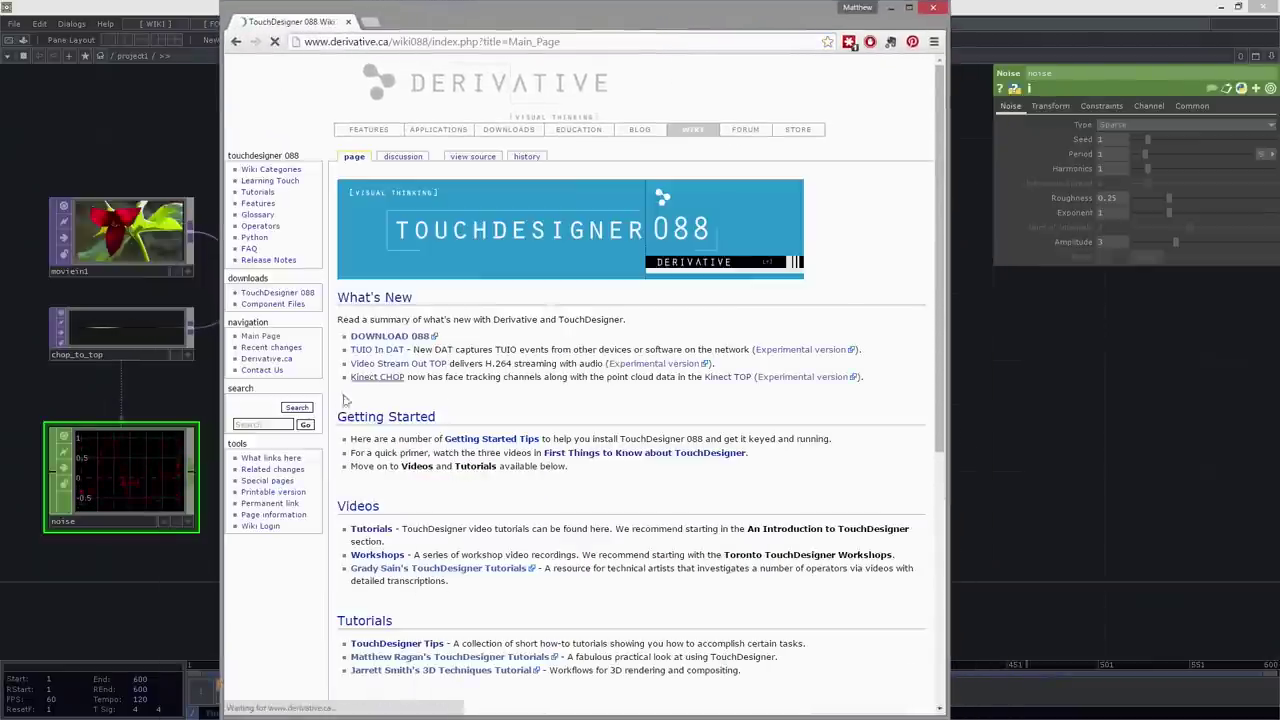
{"action": "left_click", "coordinate": [271, 427]}
{"action": "type", "text": "gener"}
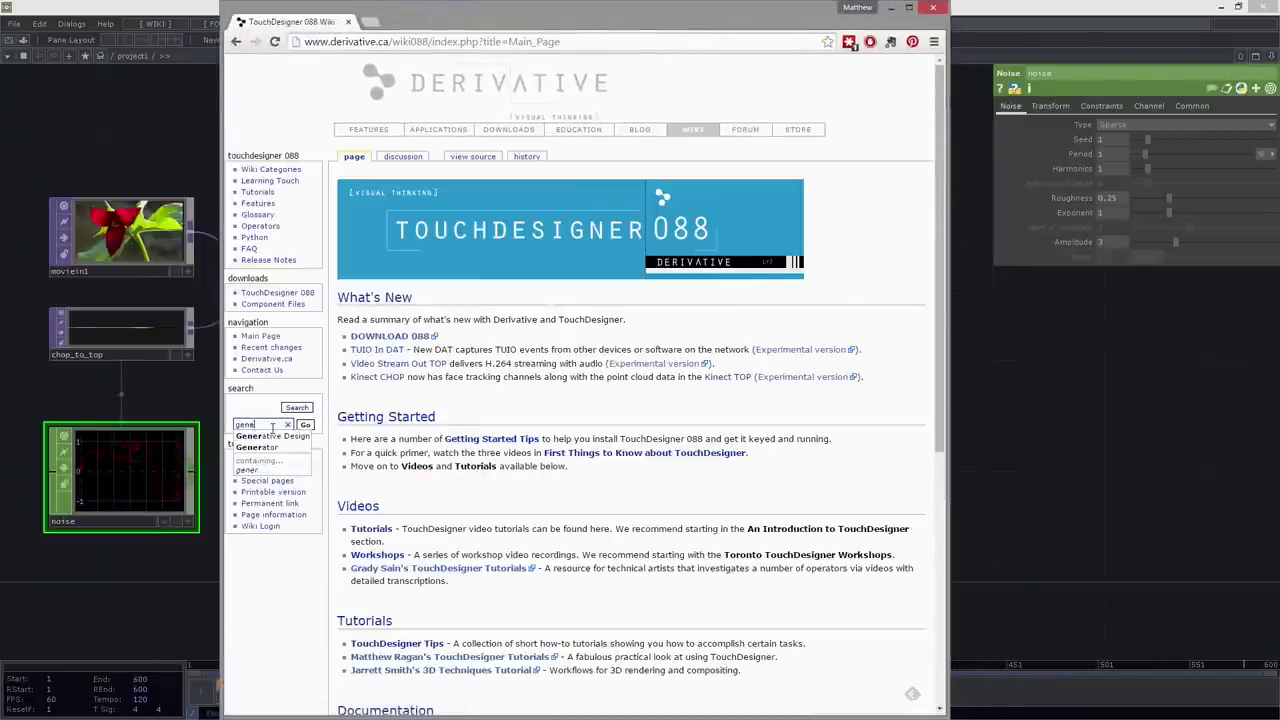
{"action": "left_click", "coordinate": [272, 436]}
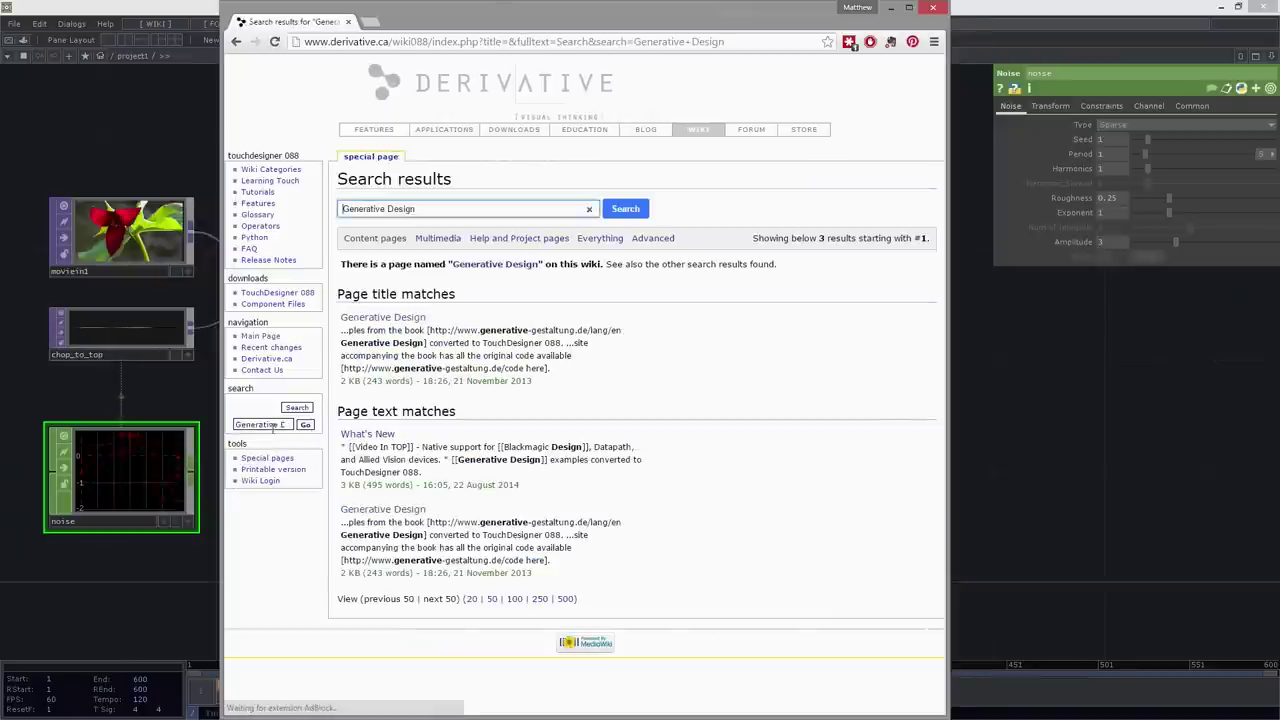
{"action": "left_click", "coordinate": [400, 318]}
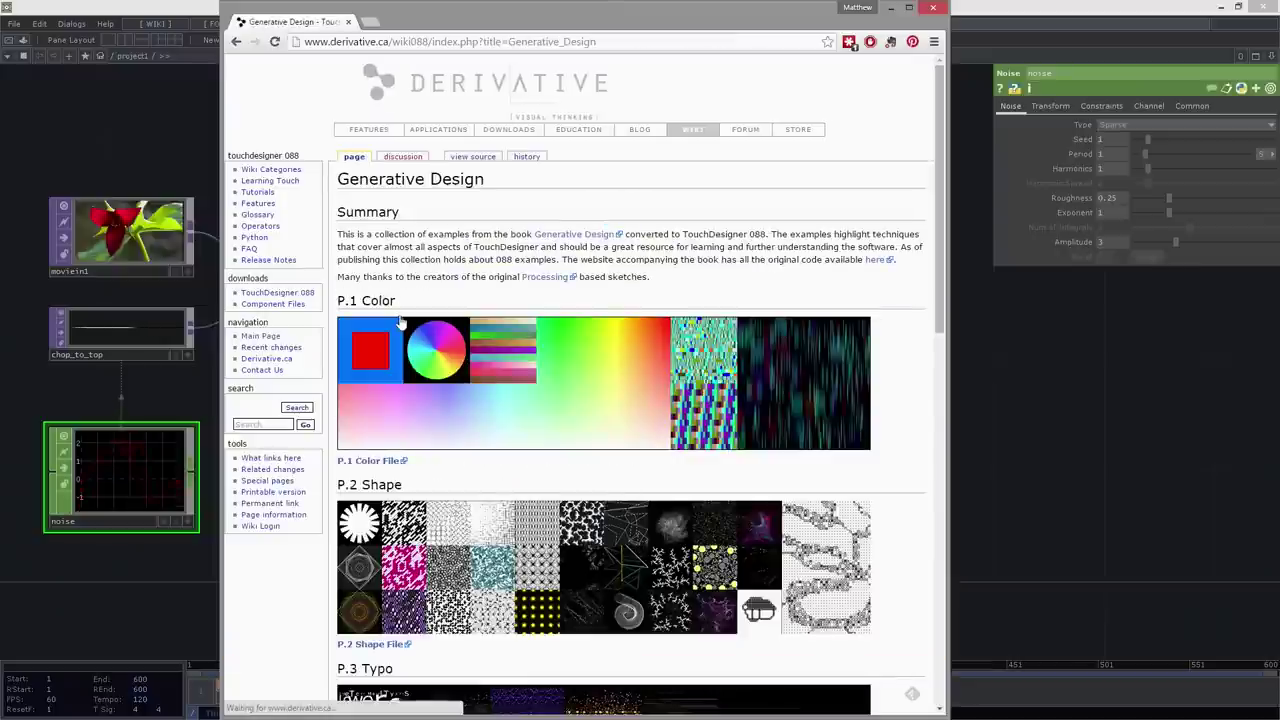
- Browse the example collections on the Generative Design page, from P.1 Color to M.2 Oscillation Figures, and return to TouchDesigner
{"action": "scroll", "coordinate": [488, 409], "scroll_direction": "down", "scroll_amount": 6}
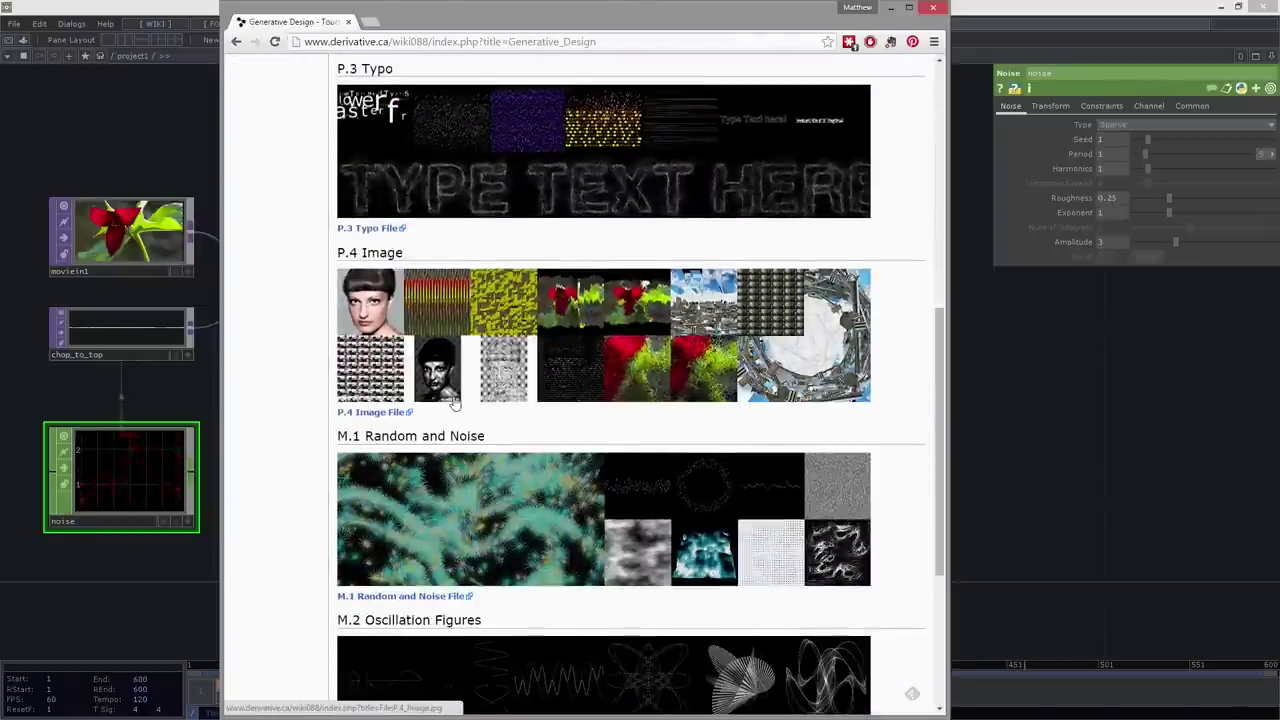
{"action": "scroll", "coordinate": [492, 427], "scroll_direction": "down", "scroll_amount": 1}
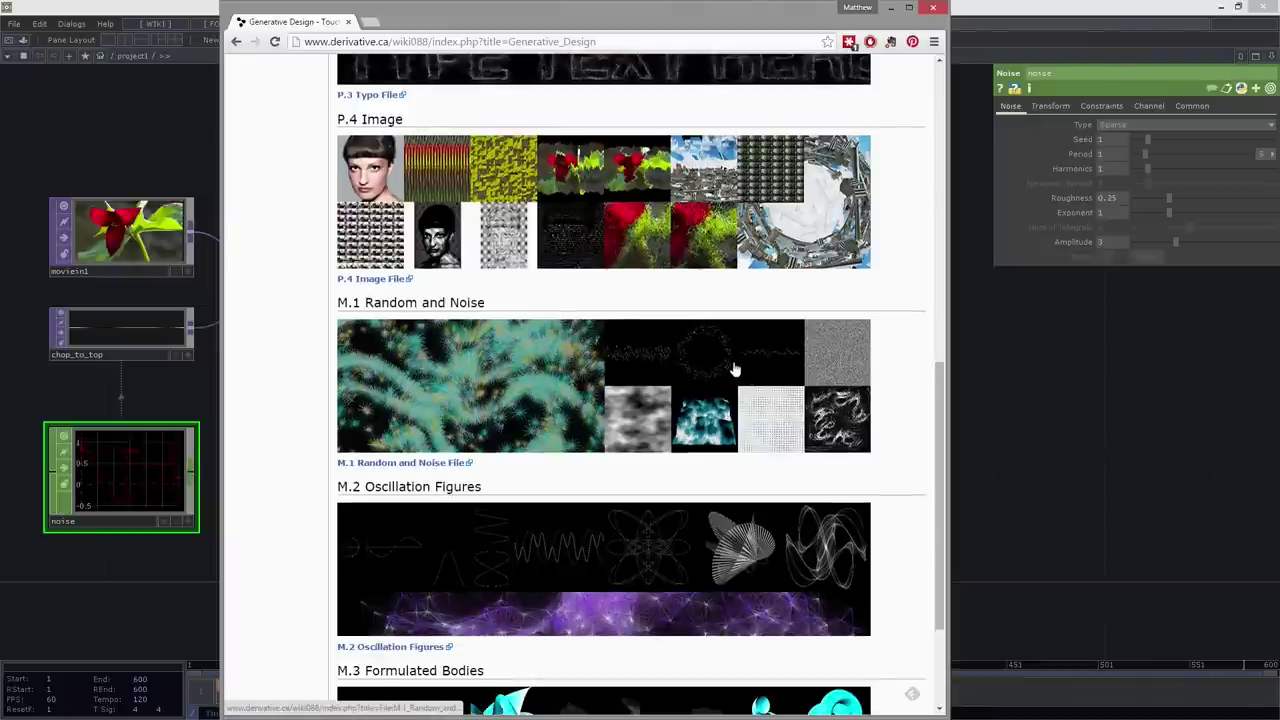
{"action": "scroll", "coordinate": [702, 366], "scroll_direction": "up", "scroll_amount": 4}
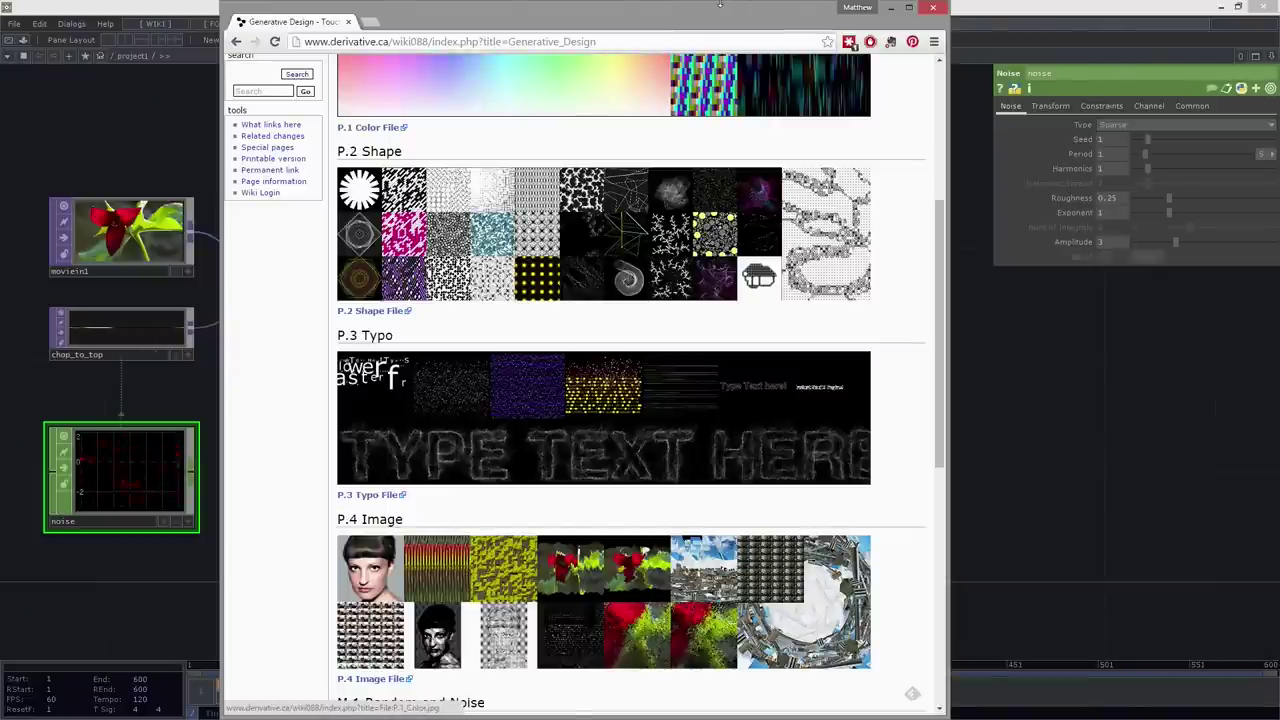
{"action": "left_click", "coordinate": [888, 9]}
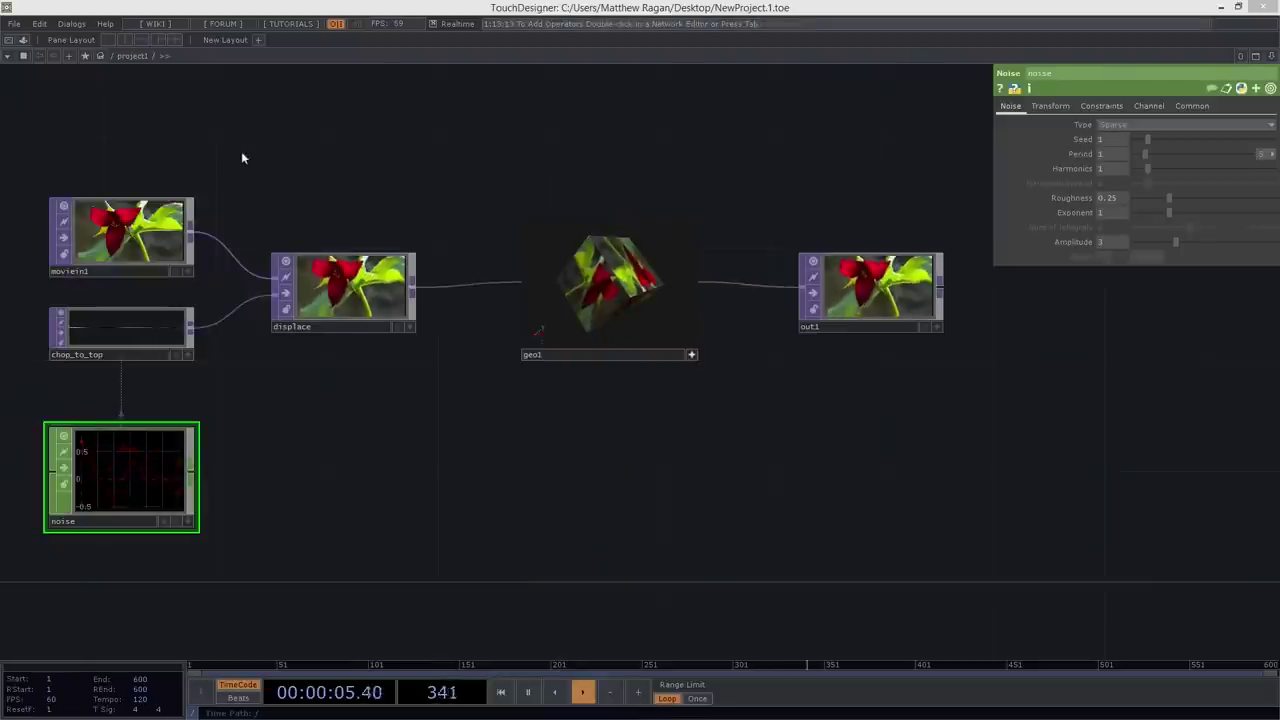
- Delete all operators in the project1 network, leaving it empty
{"action": "scroll", "coordinate": [383, 200], "scroll_direction": "down", "scroll_amount": 5}
{"action": "key", "text": "h"}
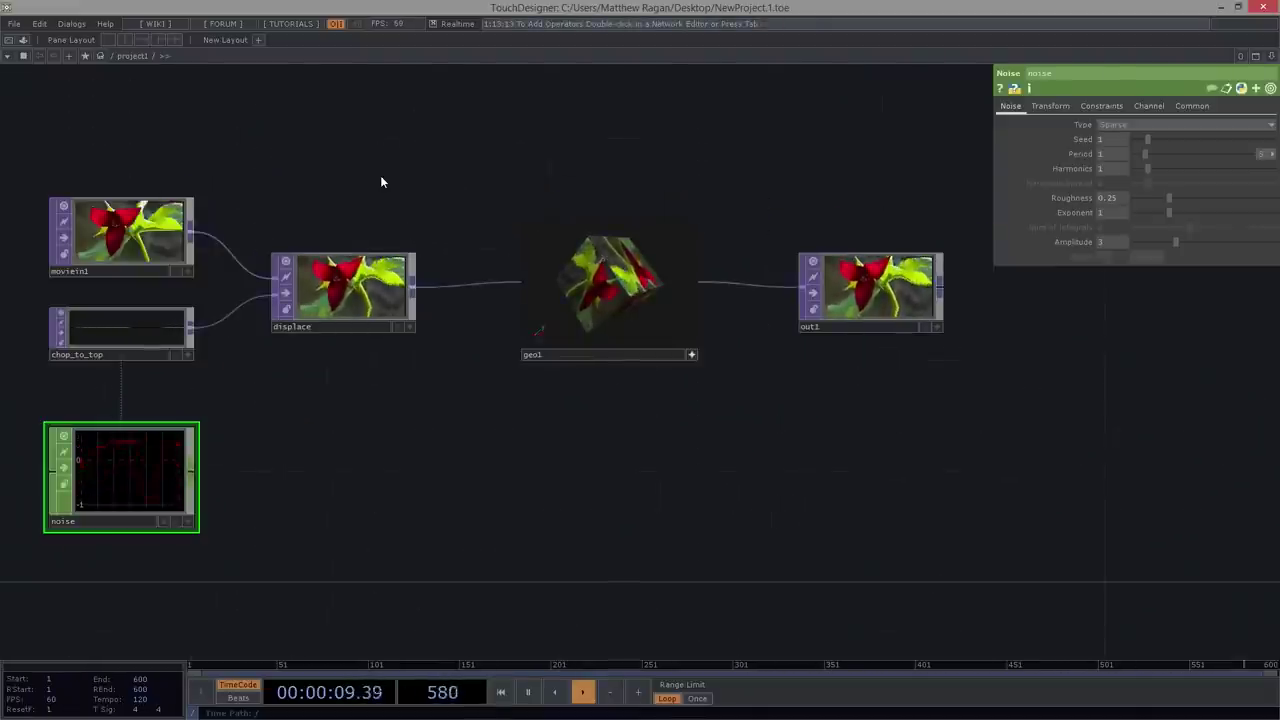
{"action": "right_click_drag", "start_coordinate": [83, 110], "coordinate": [919, 518]}
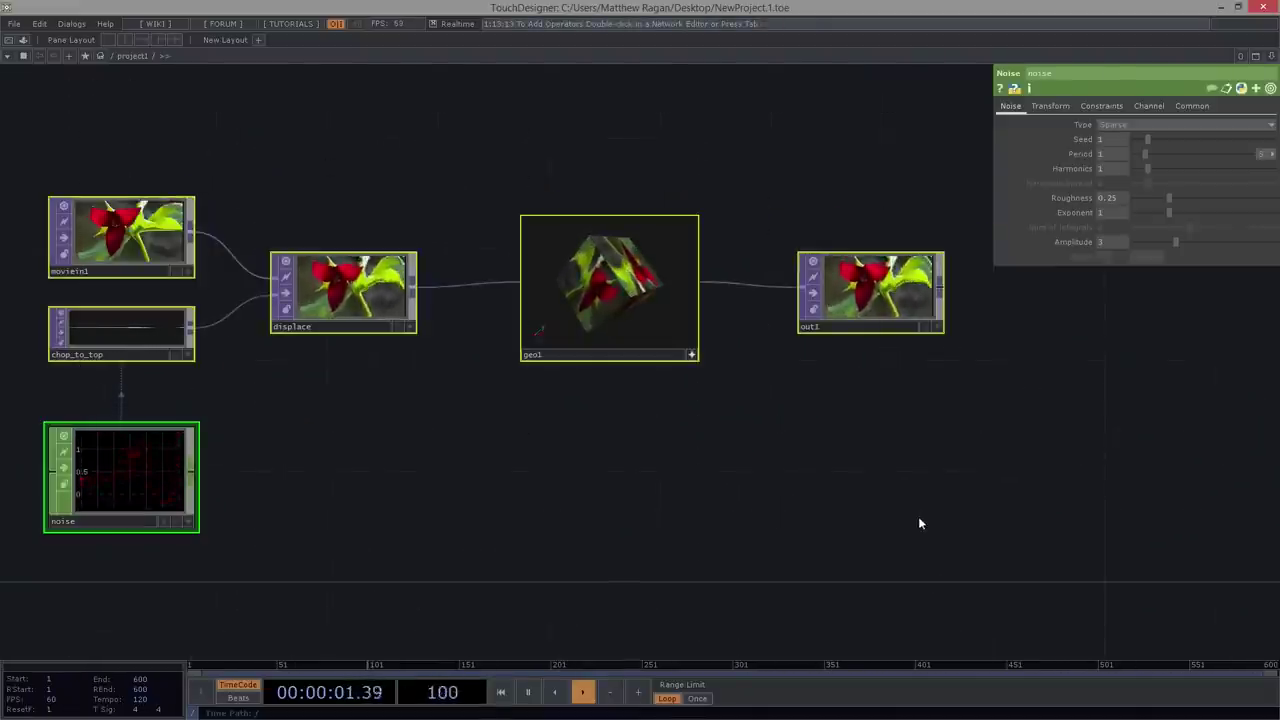
{"action": "key", "text": "Delete"}
{"action": "key", "text": "h"}
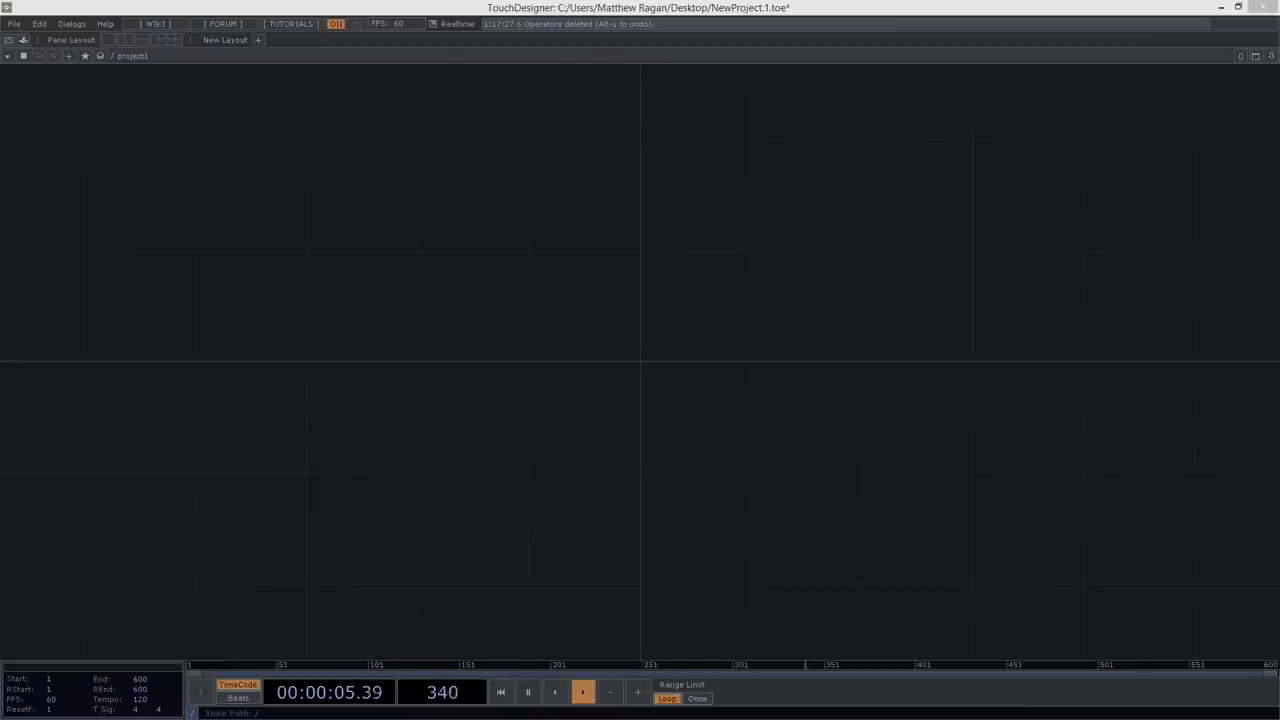
- Preview the finished generative animation in a separate floating window and close that window
{"action": "key", "text": "F1"}
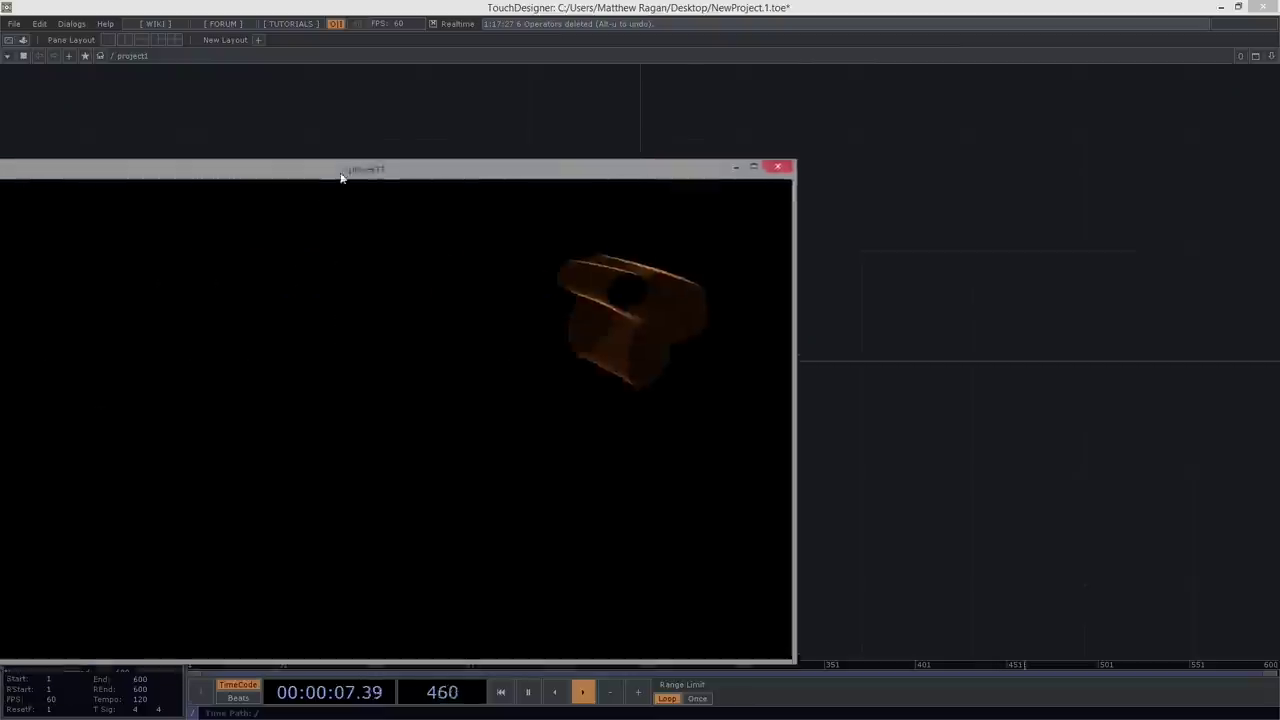
{"action": "left_click_drag", "start_coordinate": [343, 174], "coordinate": [628, 101]}
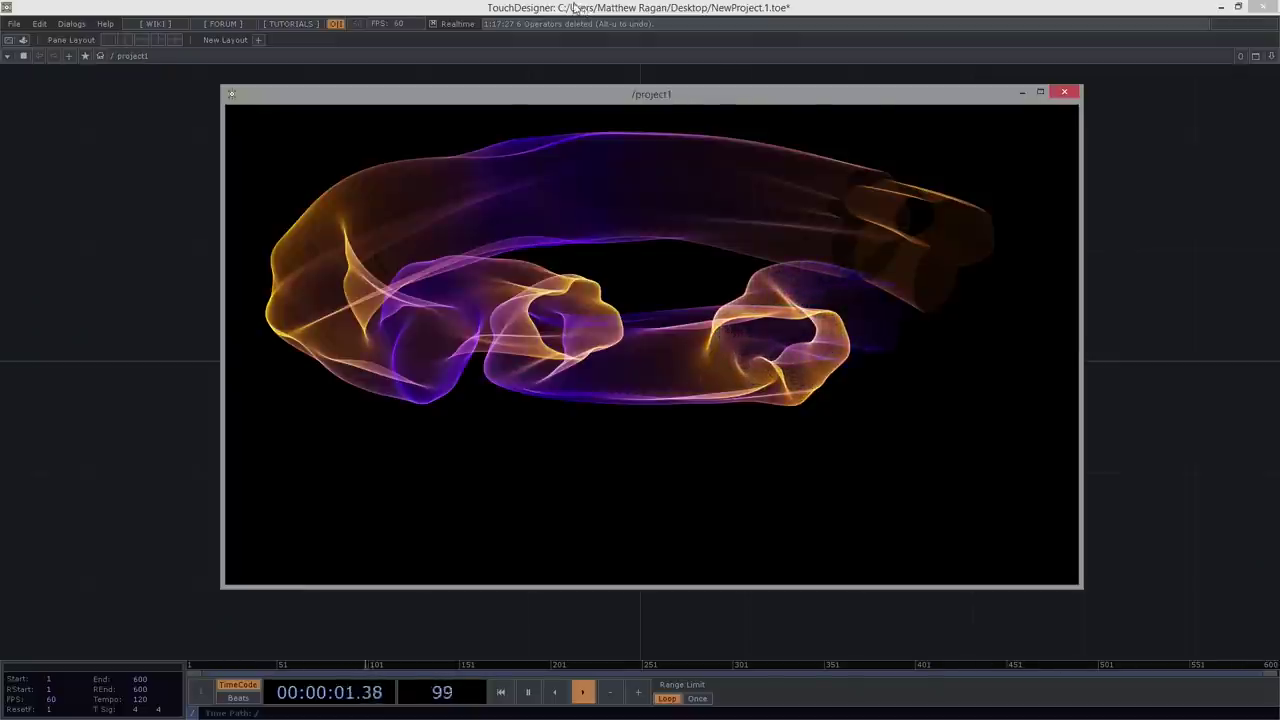
{"action": "left_click", "coordinate": [1064, 92]}
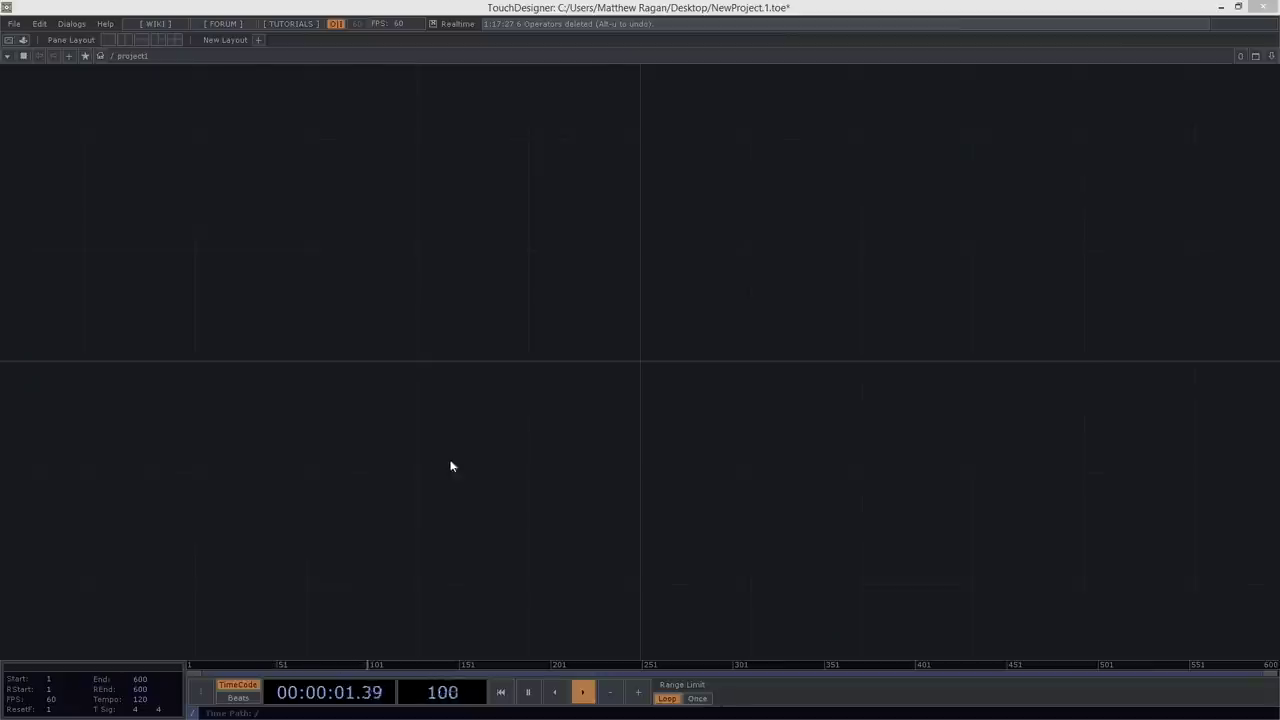
- Add a Circle SOP to the empty project1 network
{"action": "key", "text": "Tab"}
{"action": "key", "text": "Tab"}
{"action": "key", "text": "Tab"}
{"action": "key", "text": "Tab"}
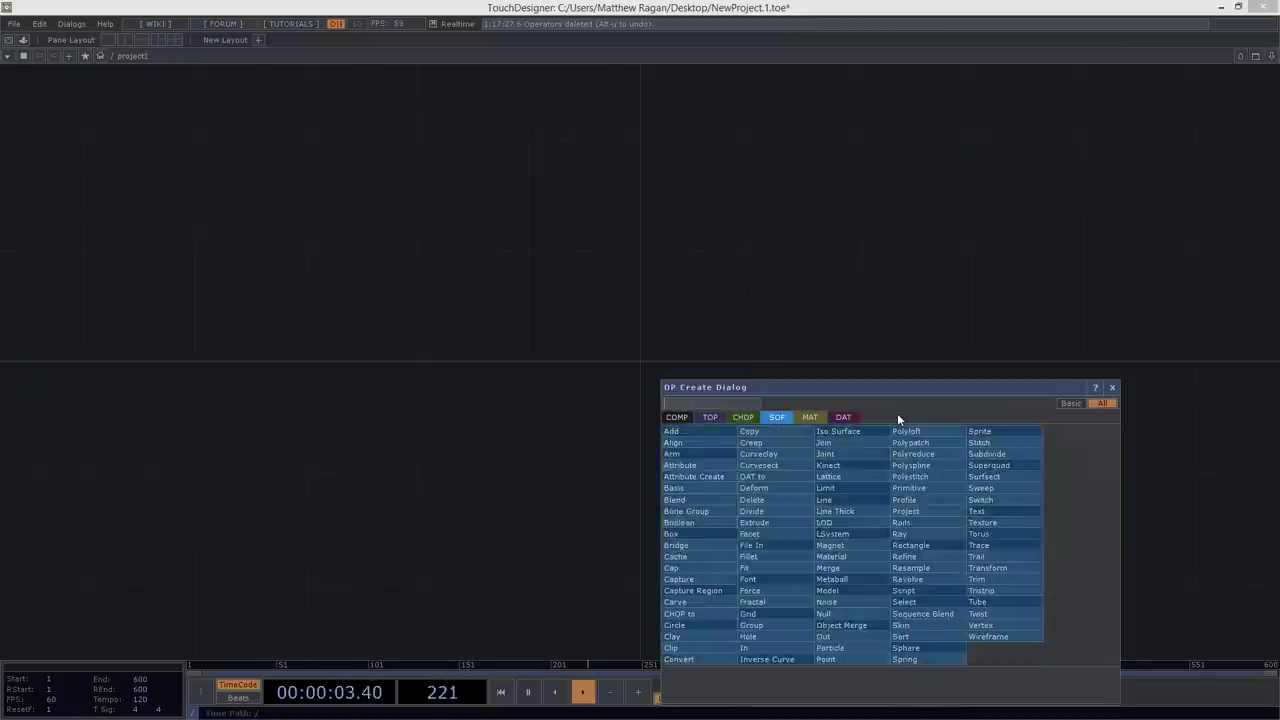
{"action": "type", "text": "cir"}
{"action": "key", "text": "Return"}
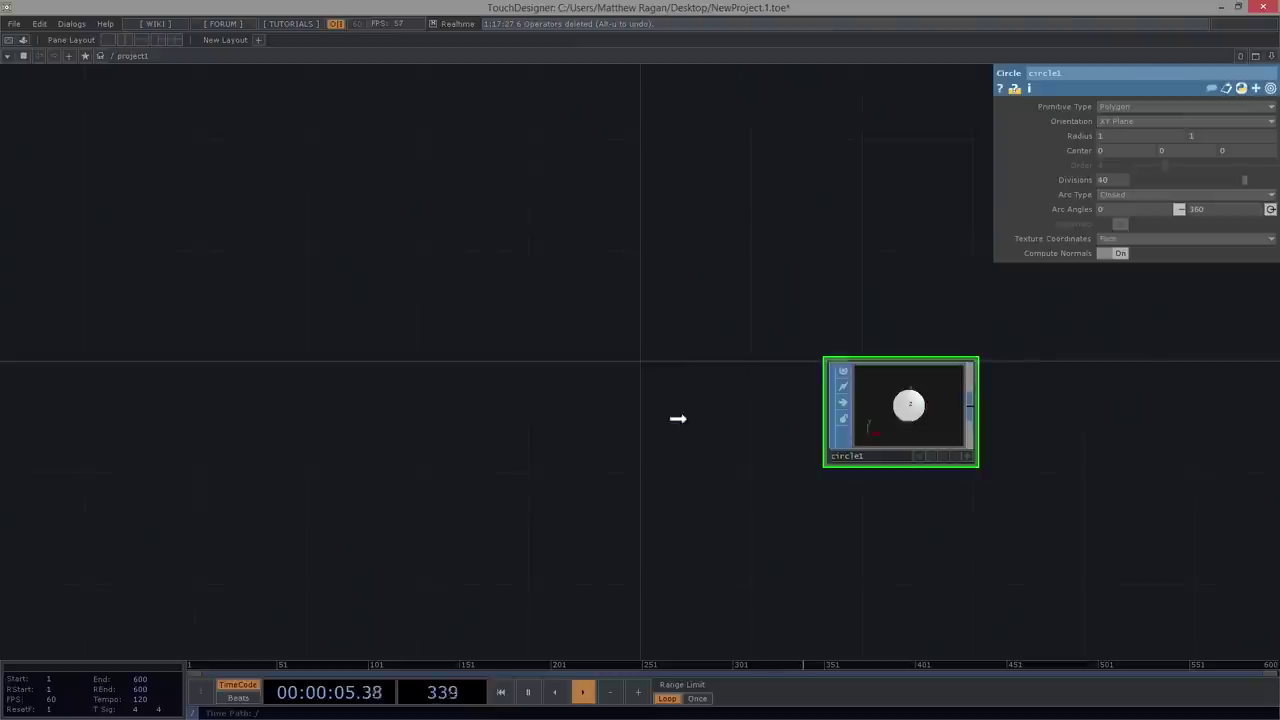
{"action": "left_click", "coordinate": [190, 398]}
{"action": "left_click_drag", "start_coordinate": [368, 352], "coordinate": [589, 340]}
{"action": "scroll", "coordinate": [589, 340], "scroll_direction": "up", "scroll_amount": 3}
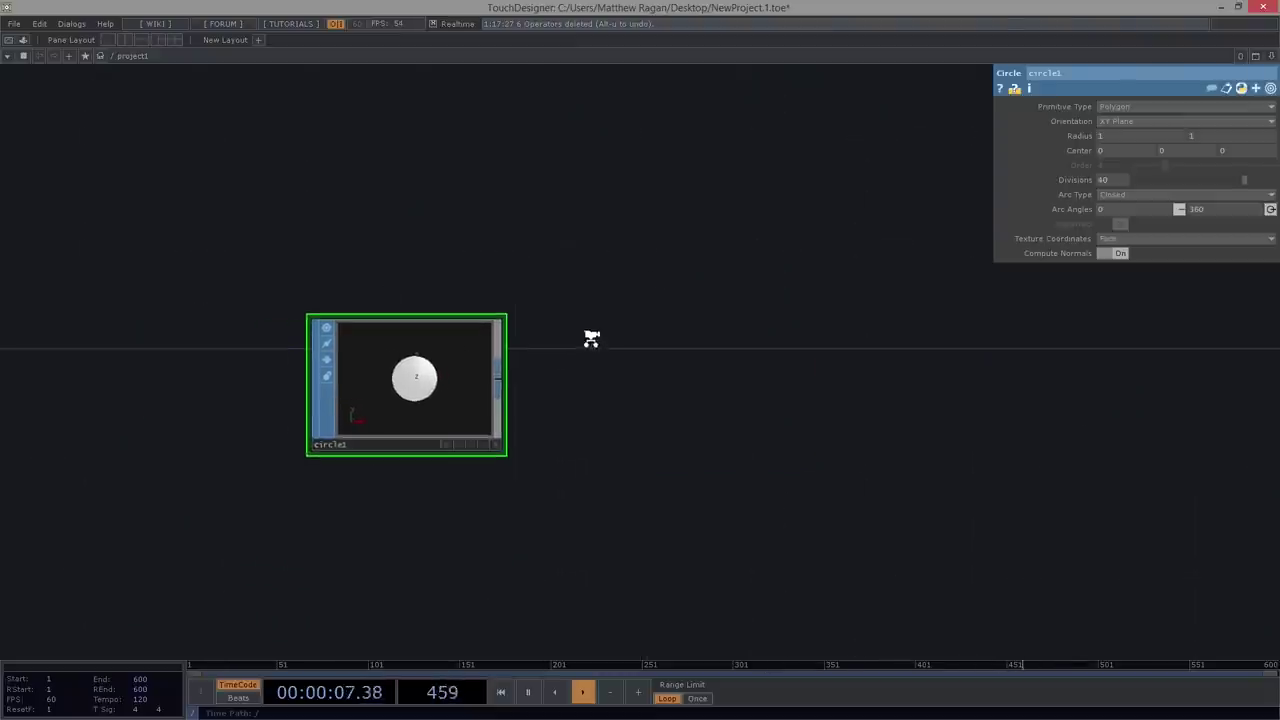
{"action": "left_click_drag", "start_coordinate": [510, 342], "coordinate": [354, 306]}
{"action": "left_click_drag", "start_coordinate": [242, 349], "coordinate": [226, 301]}
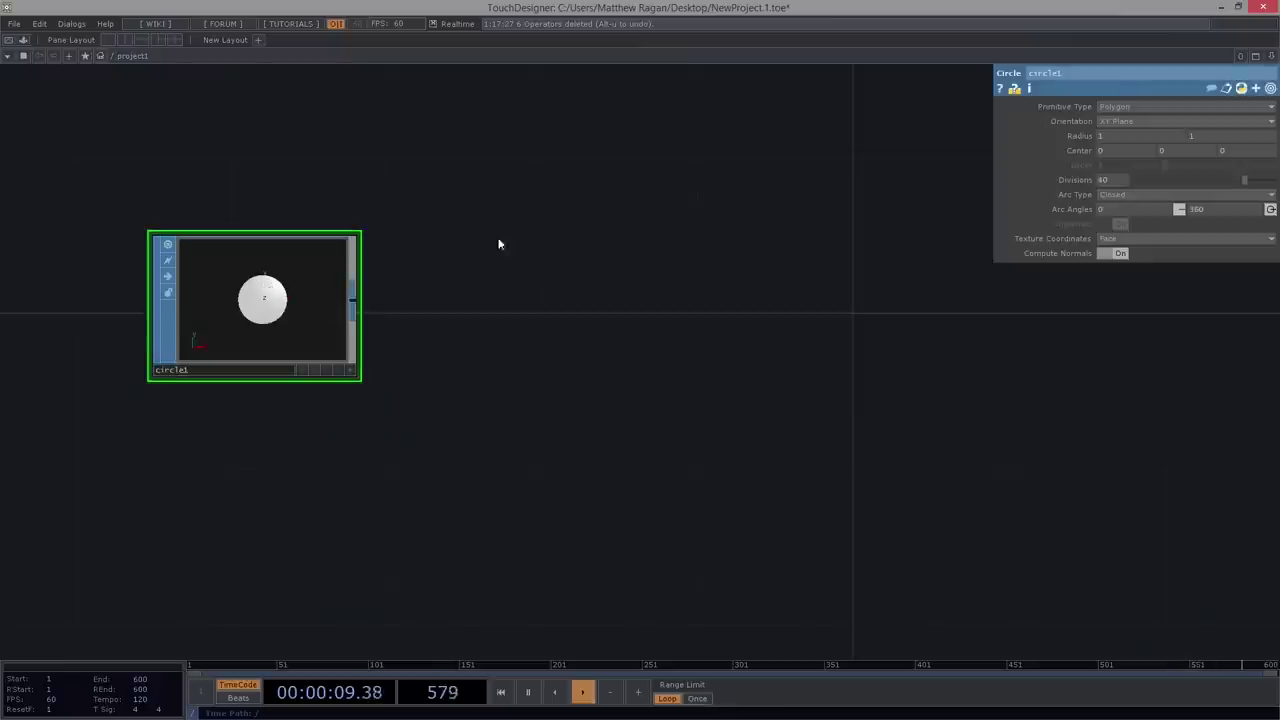
- Set the circle's primitive type to NURBS Curve
{"action": "left_click_drag", "start_coordinate": [385, 195], "coordinate": [488, 224]}
{"action": "right_click_drag", "start_coordinate": [465, 143], "coordinate": [498, 451]}
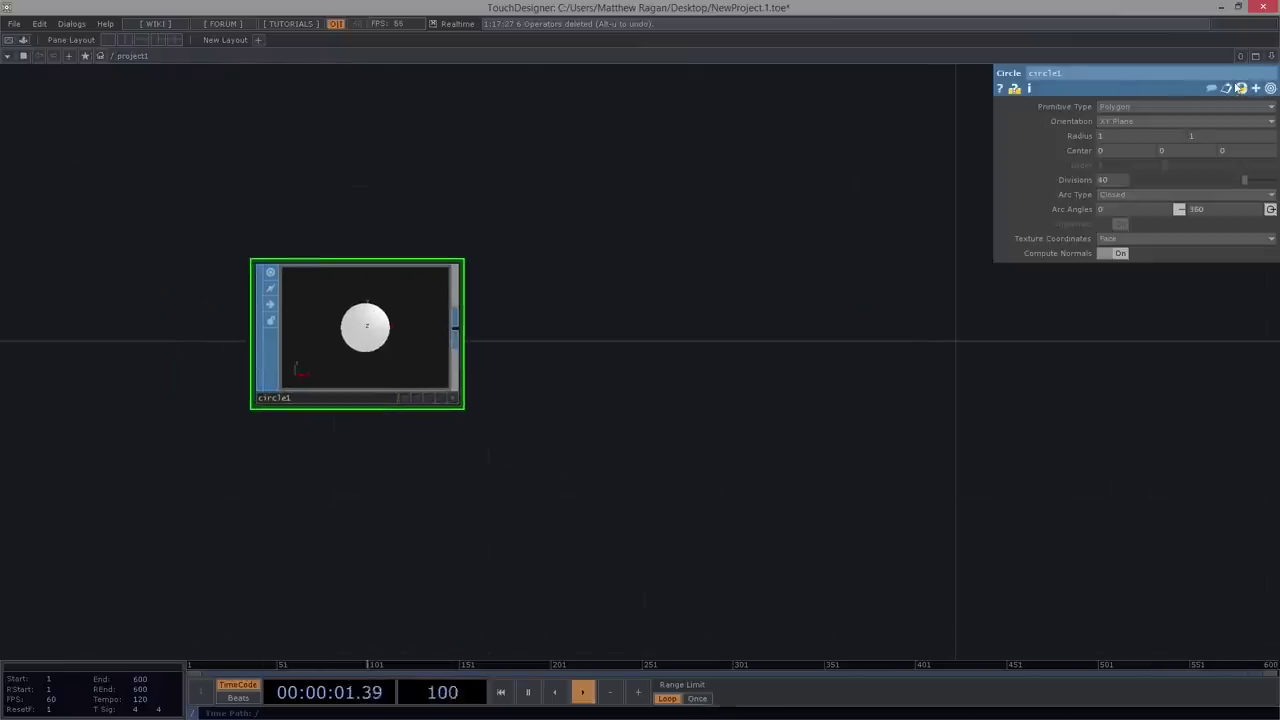
{"action": "left_click", "coordinate": [1146, 108]}
{"action": "left_click", "coordinate": [1134, 145]}
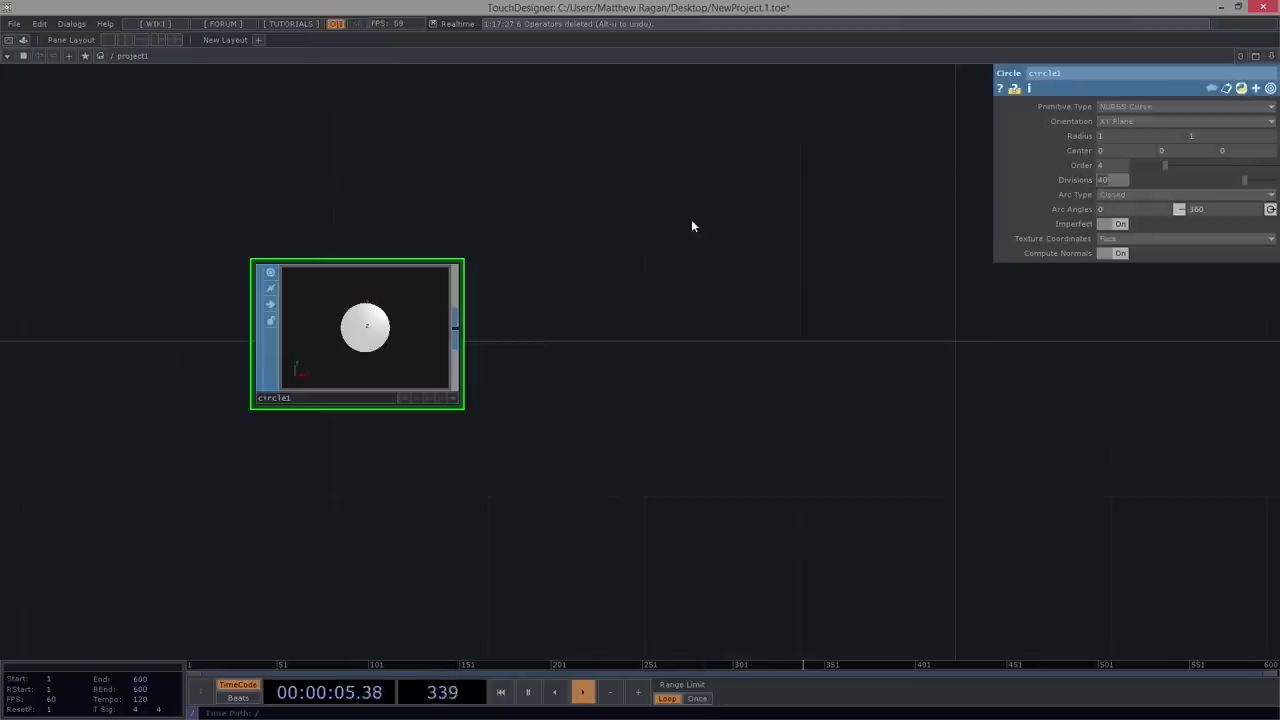
- Append a Noise SOP to the circle's output and place it in line with the circle node
{"action": "left_click_drag", "start_coordinate": [372, 399], "coordinate": [180, 374]}
{"action": "right_click", "coordinate": [252, 345]}
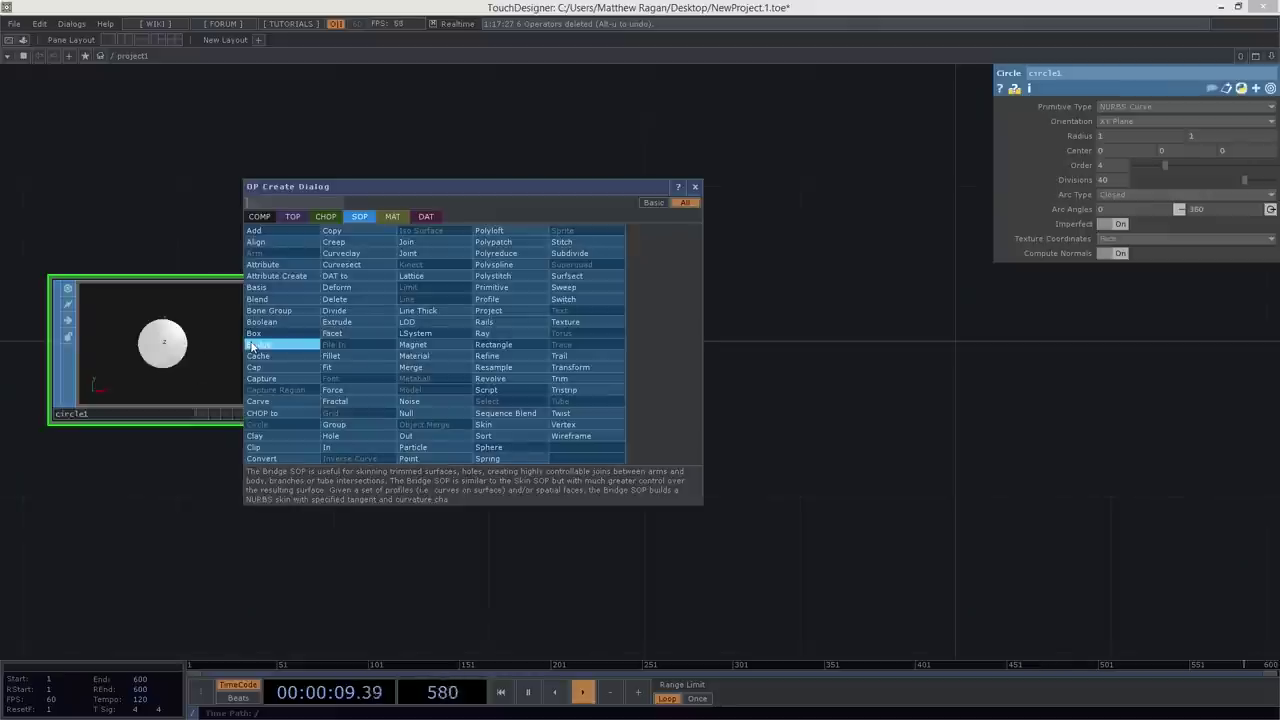
{"action": "type", "text": "noi"}
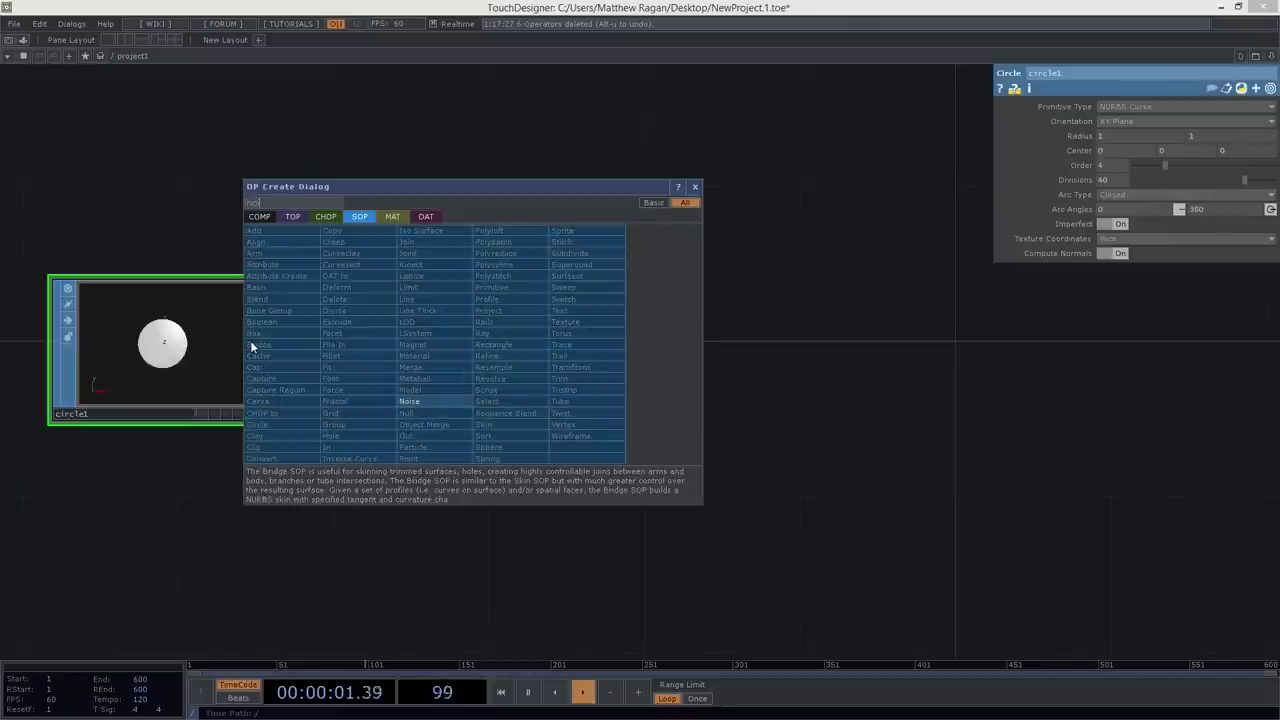
{"action": "left_click", "coordinate": [412, 401]}
{"action": "left_click", "coordinate": [627, 364]}
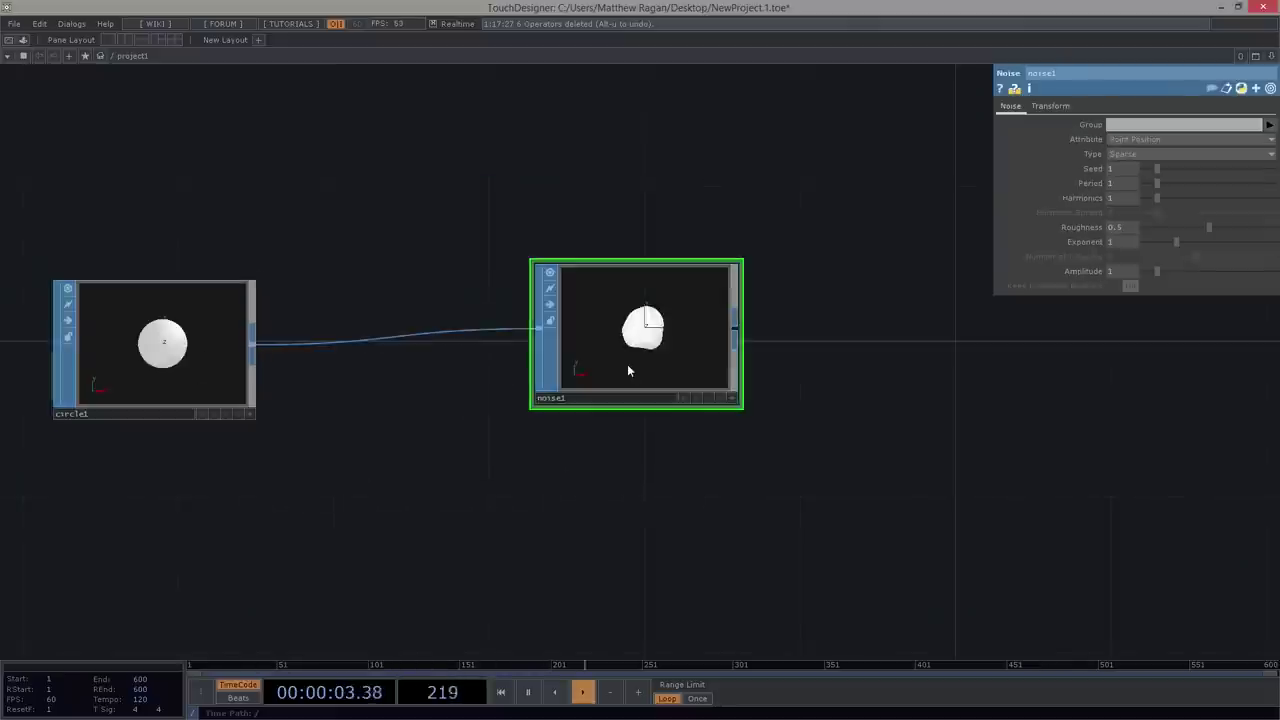
{"action": "left_click", "coordinate": [672, 338]}
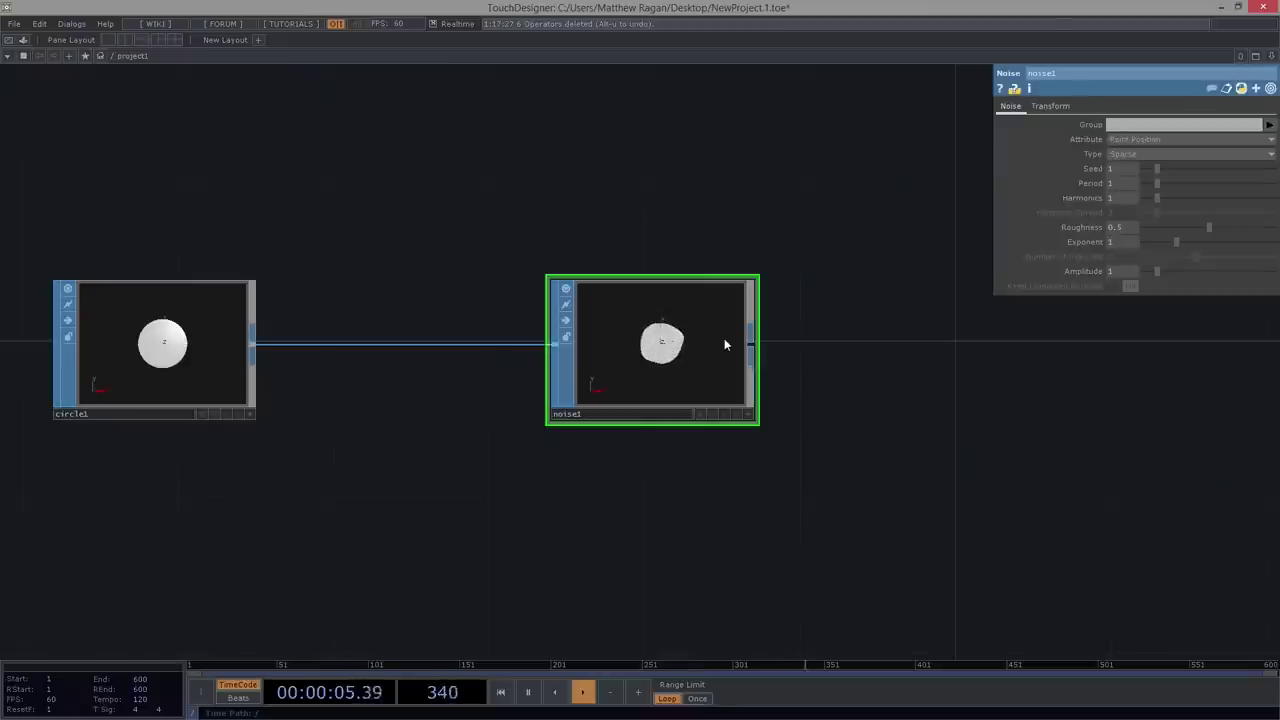
{"action": "right_click", "coordinate": [749, 350]}
{"action": "type", "text": "nul"}
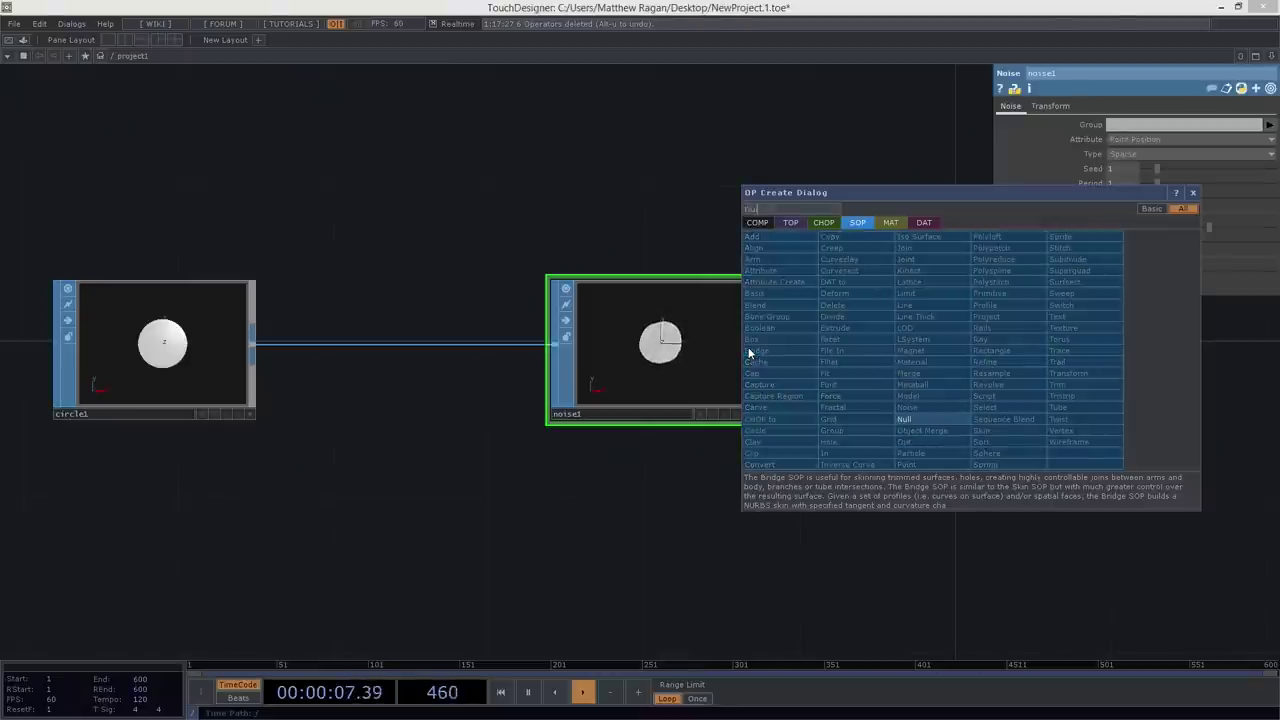
{"action": "key", "text": "Return"}
{"action": "left_click", "coordinate": [976, 378]}
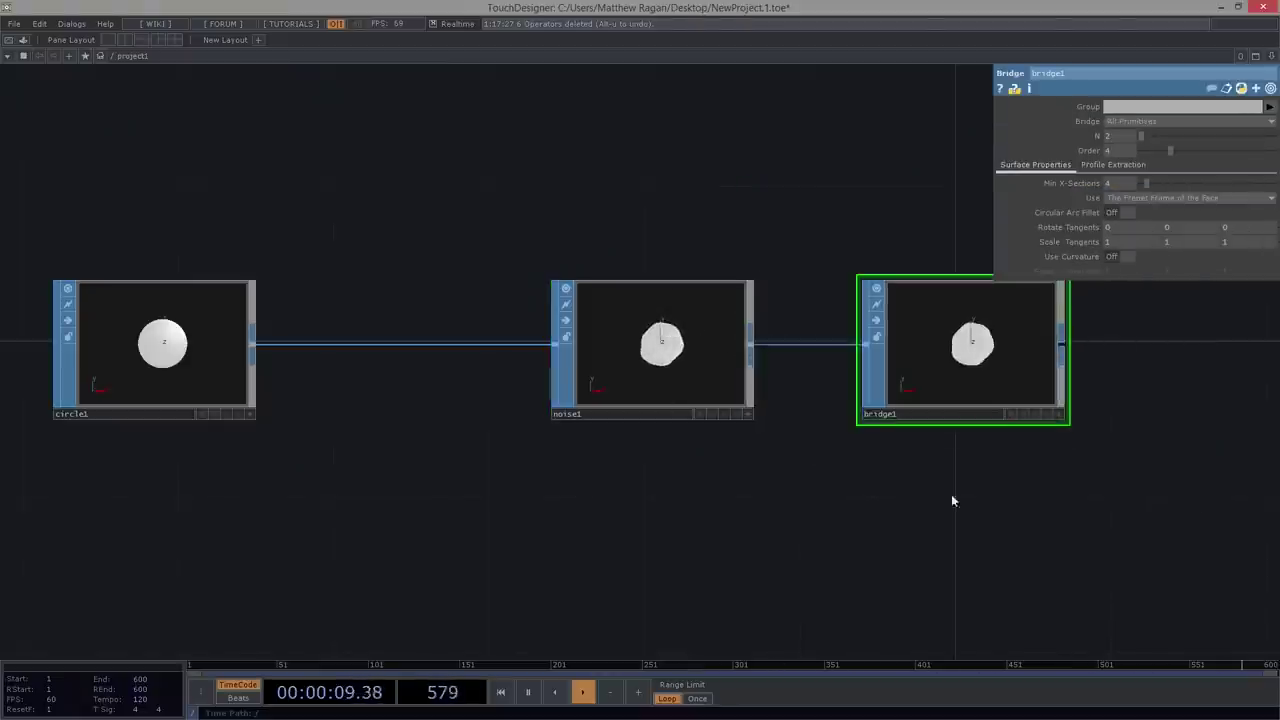
{"action": "key", "text": "Delete"}
- Add a Null SOP beside the noise node and connect the noise output to it
{"action": "key", "text": "Tab"}
{"action": "type", "text": "nul"}
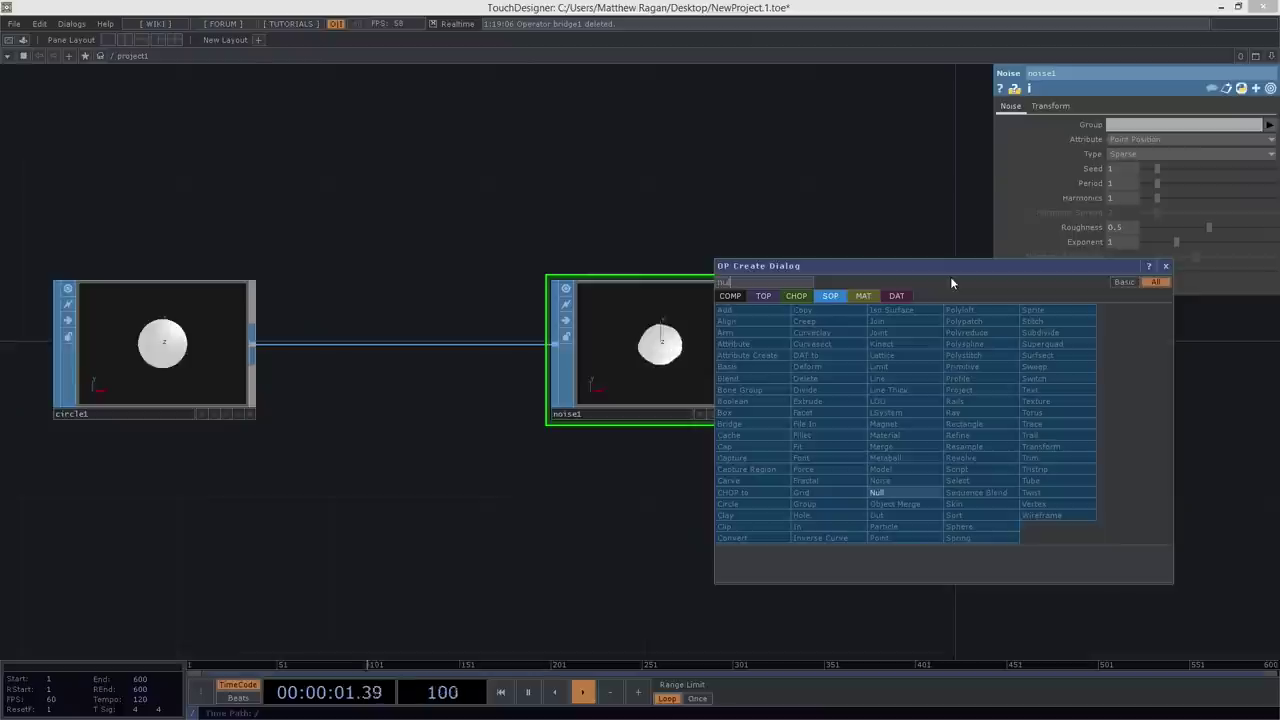
{"action": "left_click", "coordinate": [877, 492]}
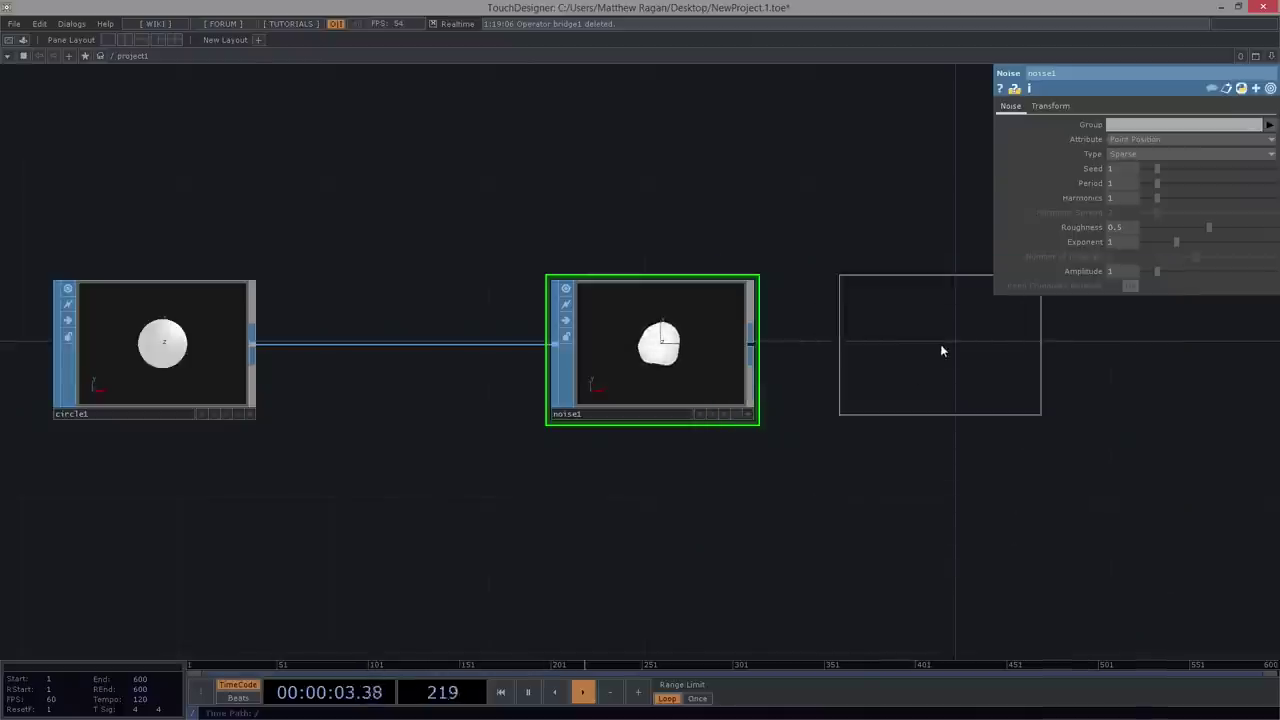
{"action": "left_click", "coordinate": [945, 350]}
{"action": "left_click_drag", "start_coordinate": [752, 344], "coordinate": [849, 345]}
- Examine the noise-deformed circle from several angles in the Noise SOP's own viewer
{"action": "left_click_drag", "start_coordinate": [841, 426], "coordinate": [692, 427]}
{"action": "scroll", "coordinate": [692, 427], "scroll_direction": "up", "scroll_amount": 2}
{"action": "right_click_drag", "start_coordinate": [505, 155], "coordinate": [858, 376]}
{"action": "left_click_drag", "start_coordinate": [858, 376], "coordinate": [1058, 384]}
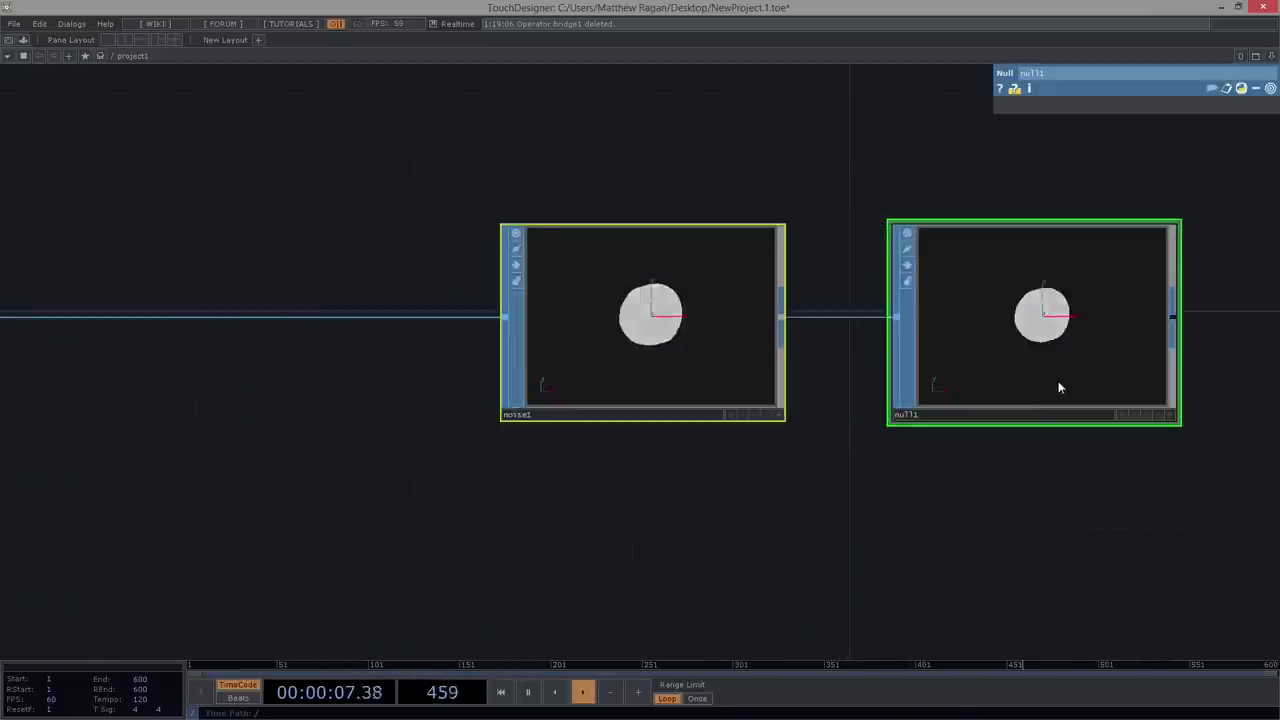
{"action": "scroll", "coordinate": [1058, 384], "scroll_direction": "down", "scroll_amount": 2}
{"action": "left_click_drag", "start_coordinate": [772, 253], "coordinate": [746, 233]}
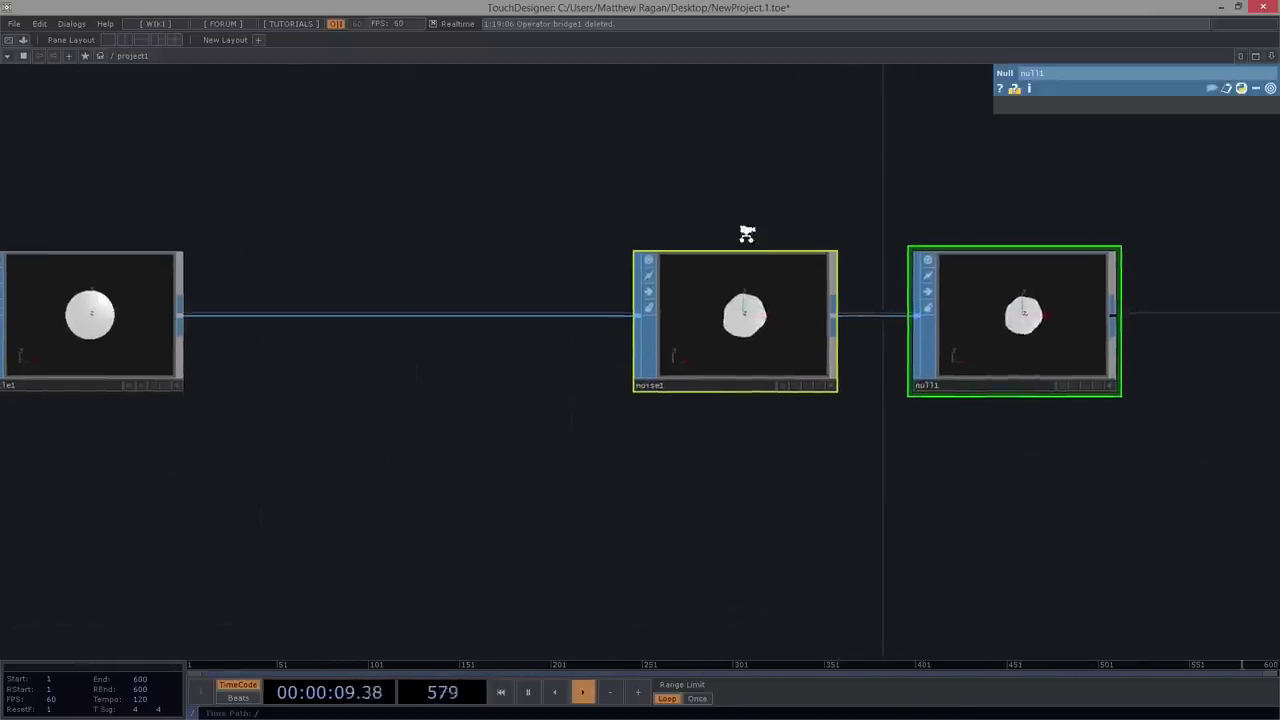
{"action": "scroll", "coordinate": [738, 234], "scroll_direction": "down", "scroll_amount": 2}
{"action": "scroll", "coordinate": [768, 276], "scroll_direction": "up", "scroll_amount": 3}
{"action": "scroll", "coordinate": [772, 278], "scroll_direction": "up", "scroll_amount": 2}
{"action": "left_click", "coordinate": [720, 323]}
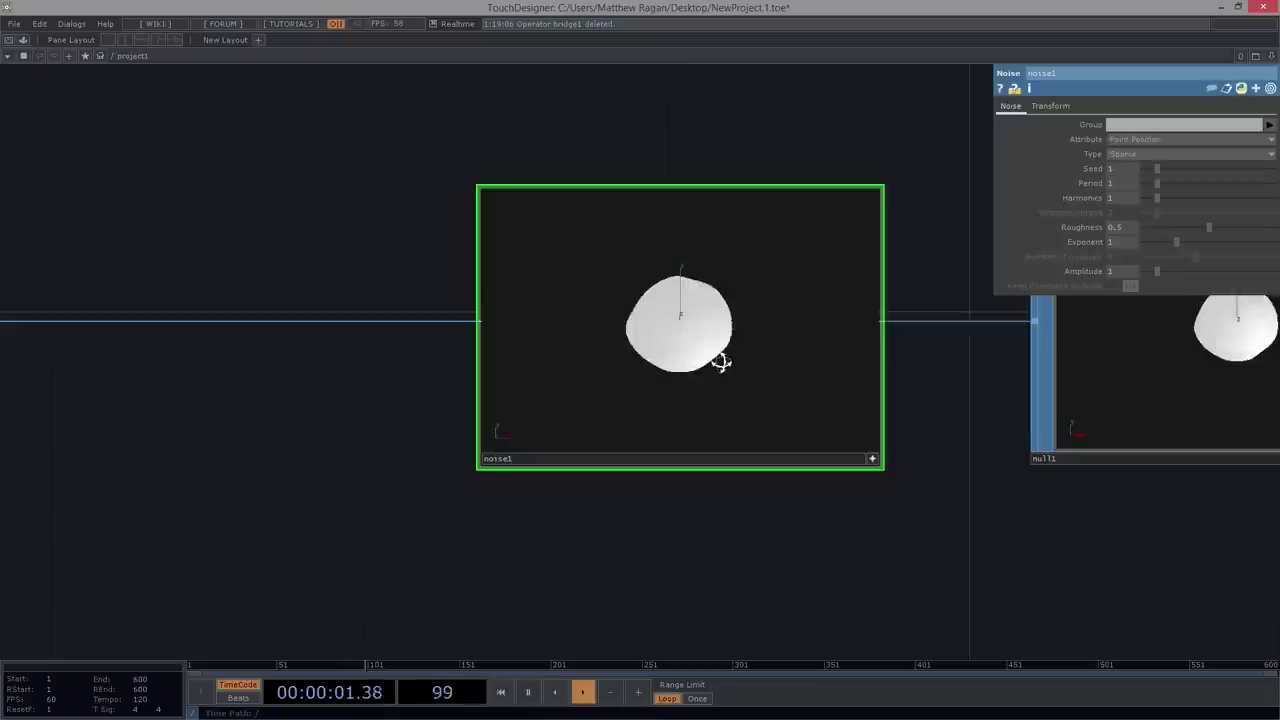
{"action": "mouse_move", "coordinate": [710, 326]}
{"action": "left_mouse_down"}
{"action": "mouse_move", "coordinate": [723, 271]}
{"action": "mouse_move", "coordinate": [714, 294]}
{"action": "mouse_move", "coordinate": [739, 311]}
{"action": "mouse_move", "coordinate": [692, 328]}
{"action": "mouse_move", "coordinate": [734, 297]}
{"action": "mouse_move", "coordinate": [721, 286]}
{"action": "mouse_move", "coordinate": [697, 304]}
{"action": "left_mouse_up"}
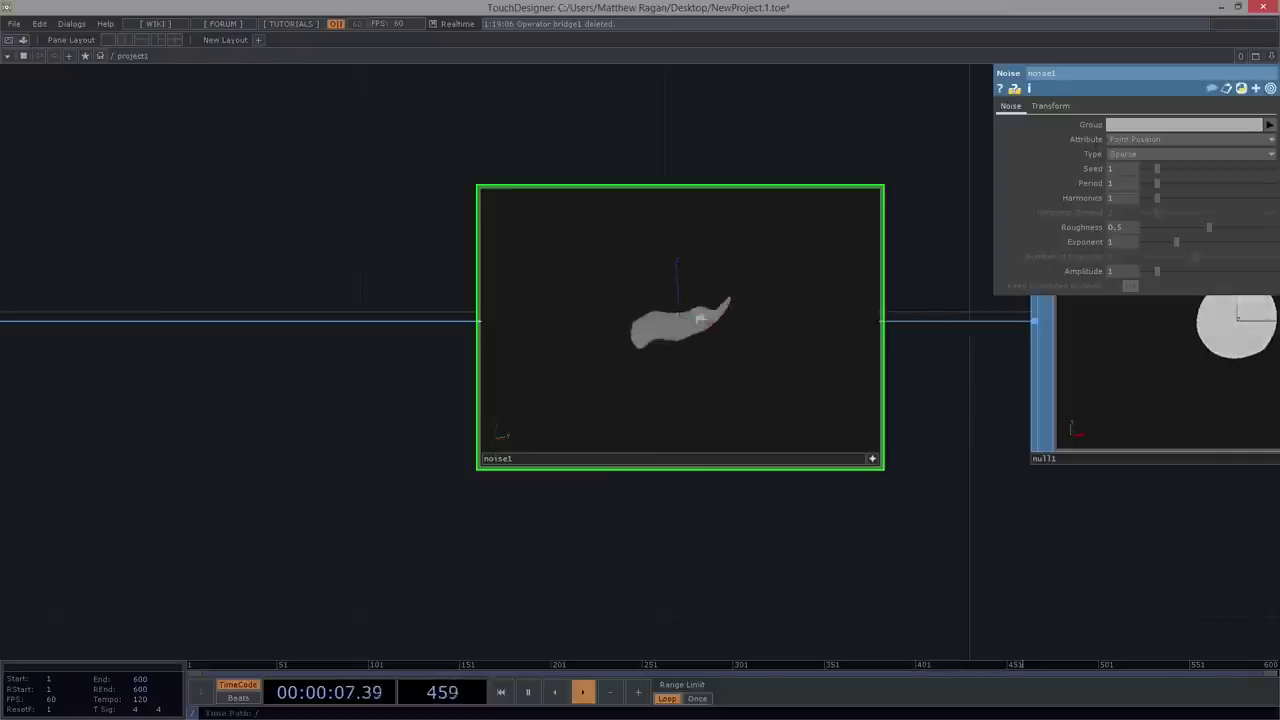
{"action": "left_click_drag", "start_coordinate": [709, 278], "coordinate": [689, 366]}
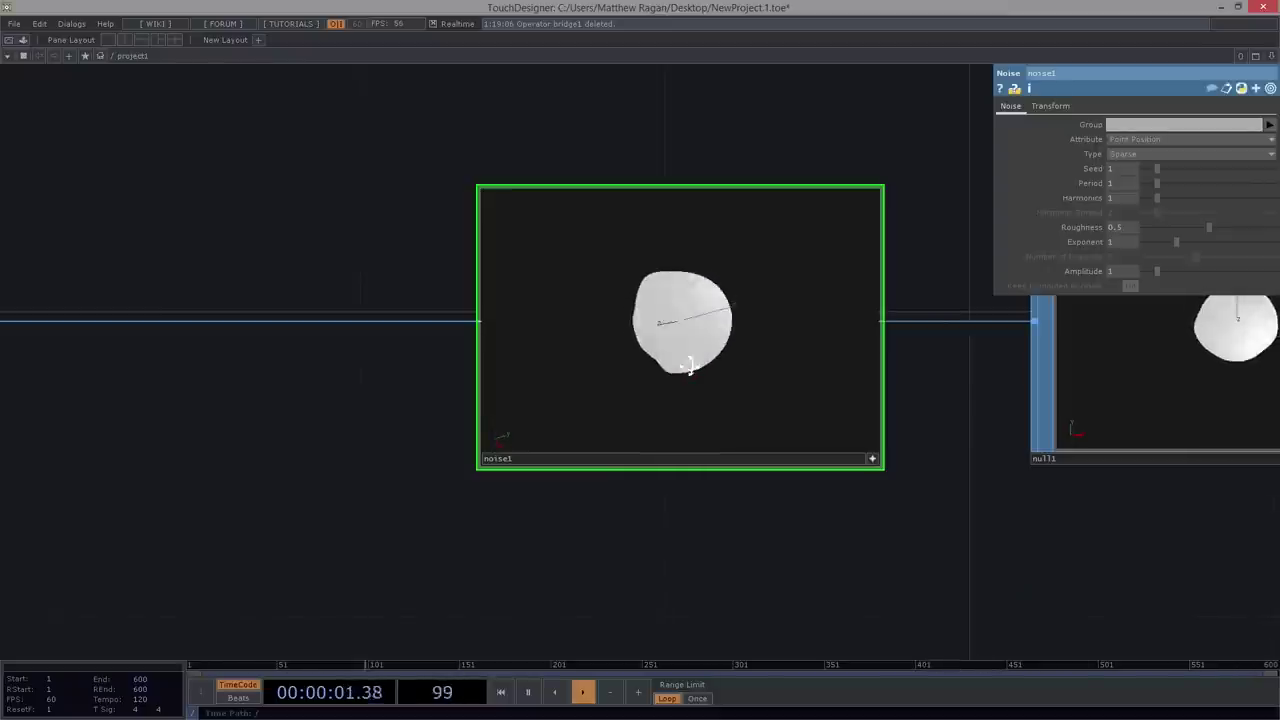
{"action": "left_click", "coordinate": [872, 458]}
{"action": "scroll", "coordinate": [838, 445], "scroll_direction": "down", "scroll_amount": 3}
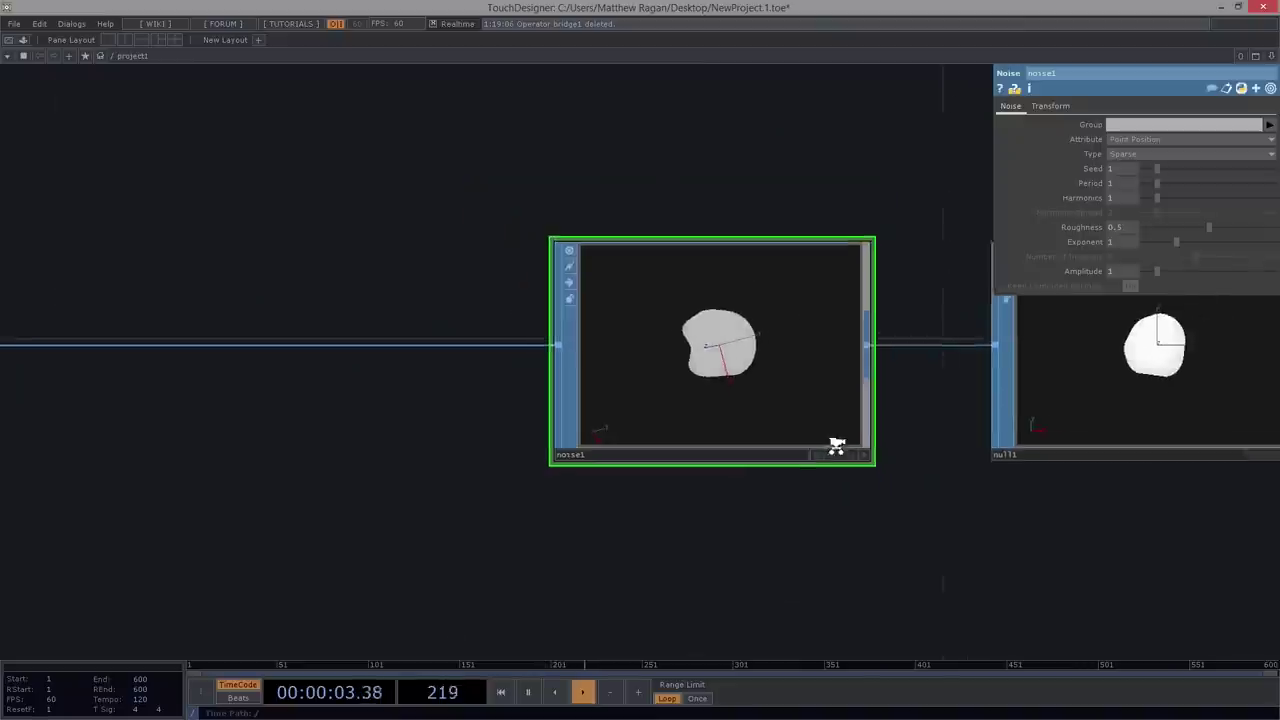
- Create a SOP to CHOP from the circle's output and place it directly above the circle node
{"action": "scroll", "coordinate": [470, 259], "scroll_direction": "down", "scroll_amount": 3}
{"action": "left_click_drag", "start_coordinate": [430, 260], "coordinate": [661, 337]}
{"action": "scroll", "coordinate": [674, 334], "scroll_direction": "down", "scroll_amount": 1}
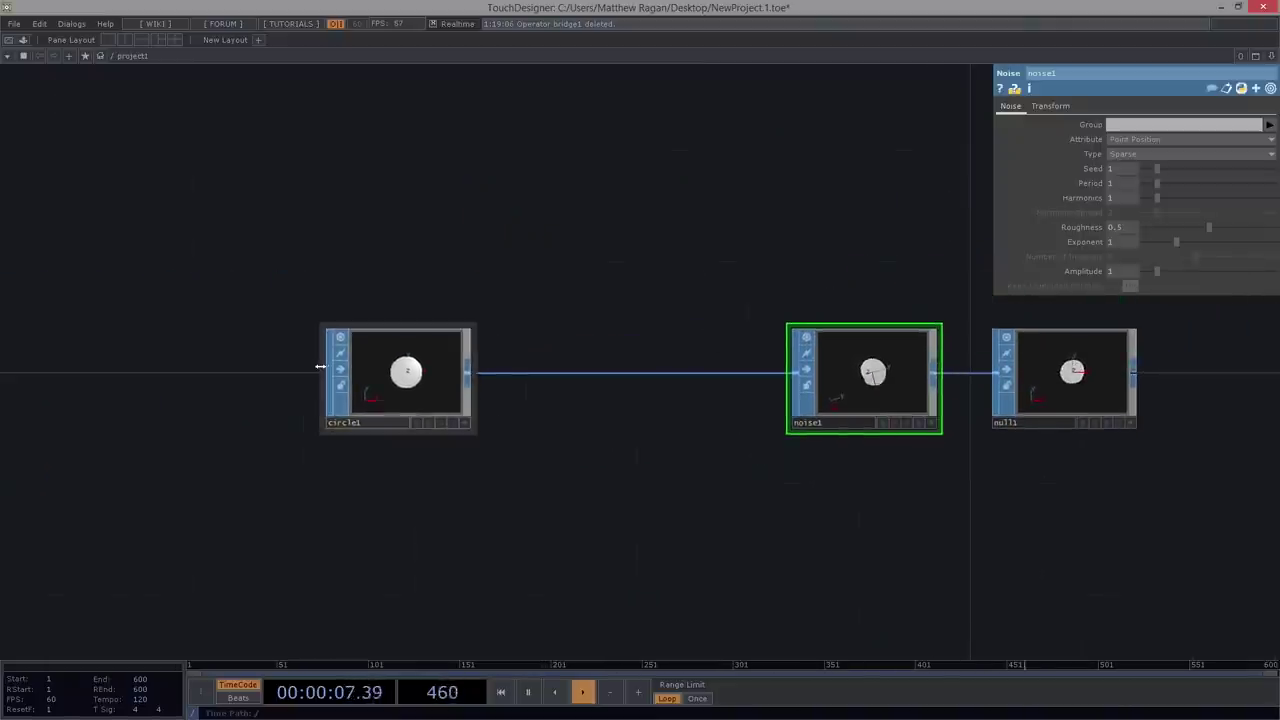
{"action": "right_click", "coordinate": [469, 380]}
{"action": "key", "text": "Tab"}
{"action": "key", "text": "Tab"}
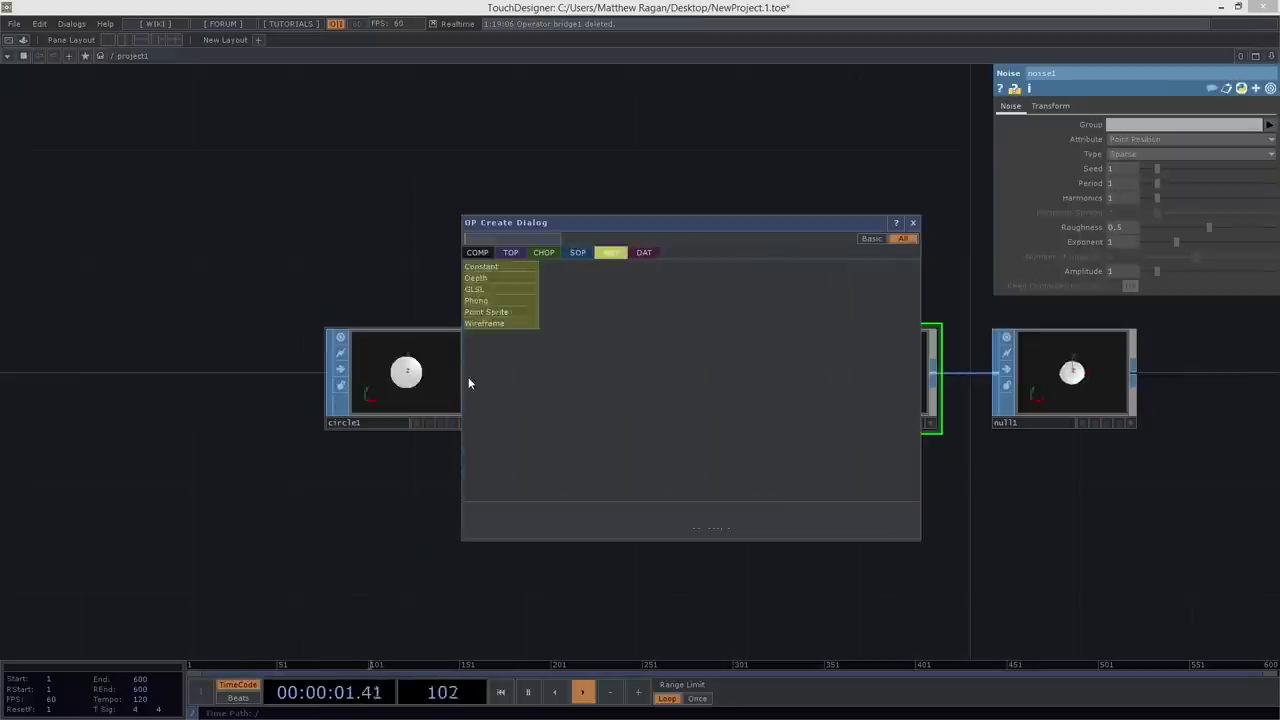
{"action": "key", "text": "shift+Tab"}
{"action": "key", "text": "shift+Tab"}
{"action": "key", "text": "shift+Tab"}
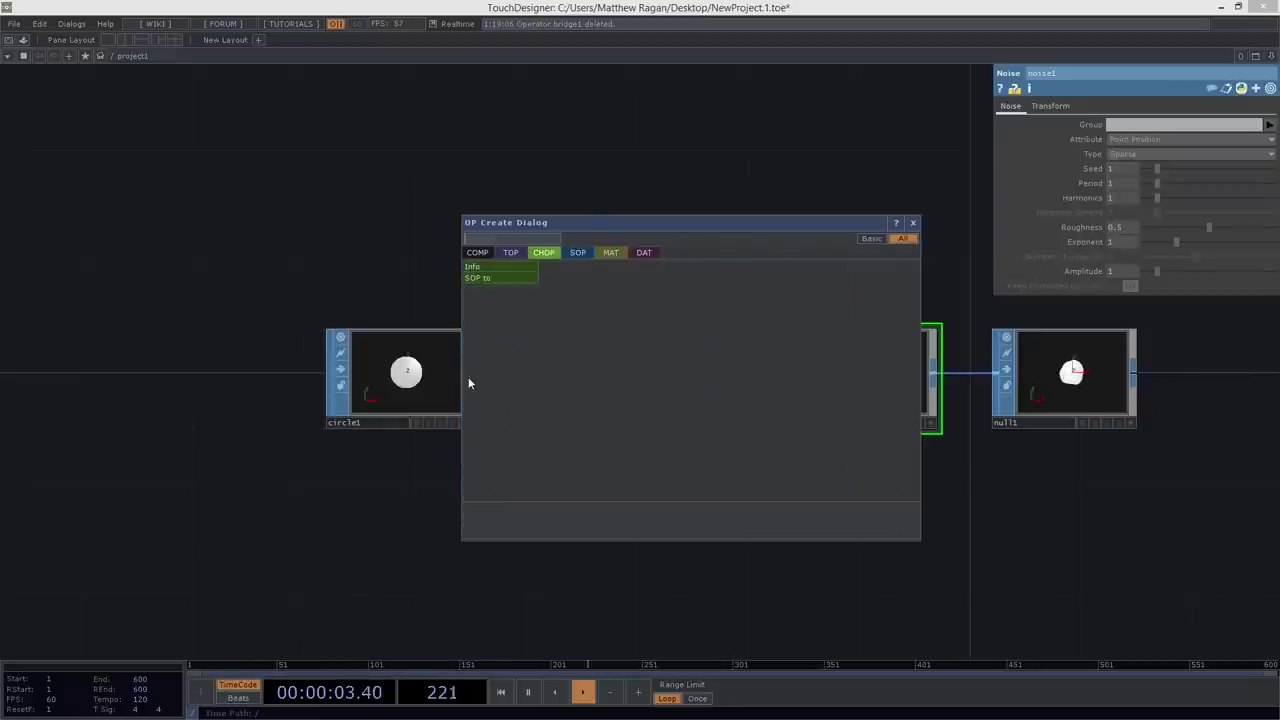
{"action": "left_click", "coordinate": [506, 278]}
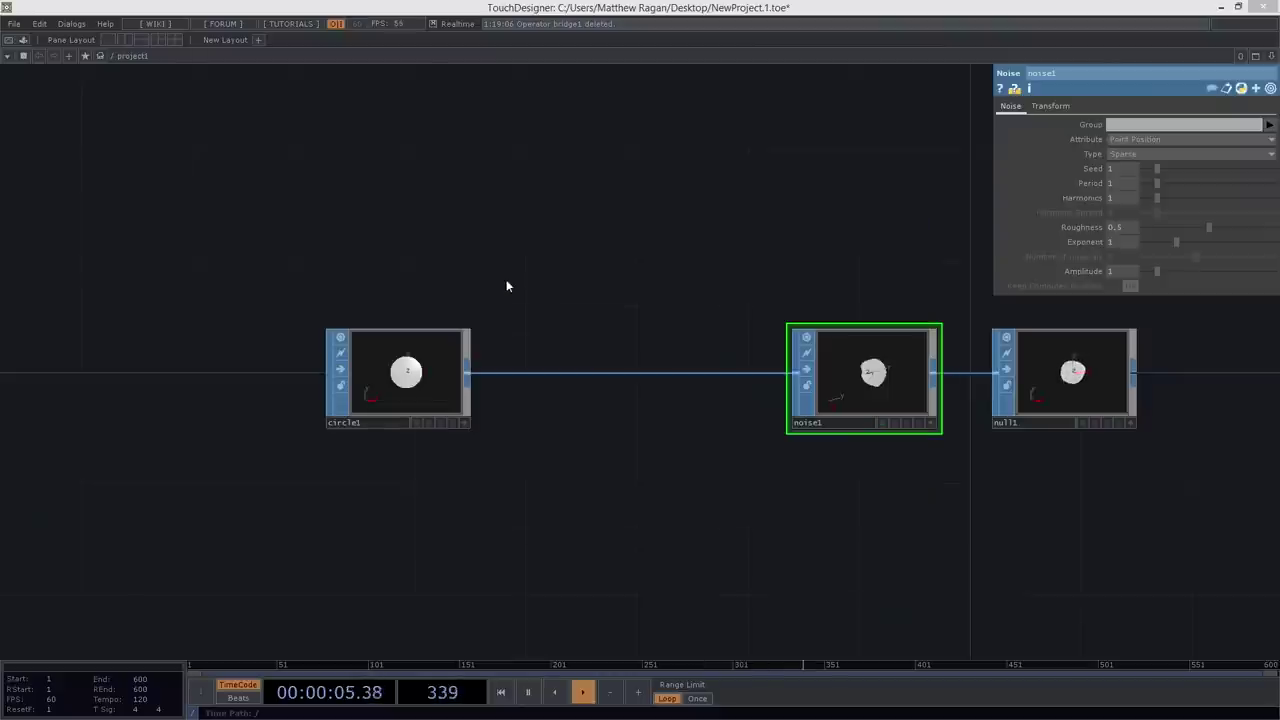
{"action": "left_click", "coordinate": [398, 224]}
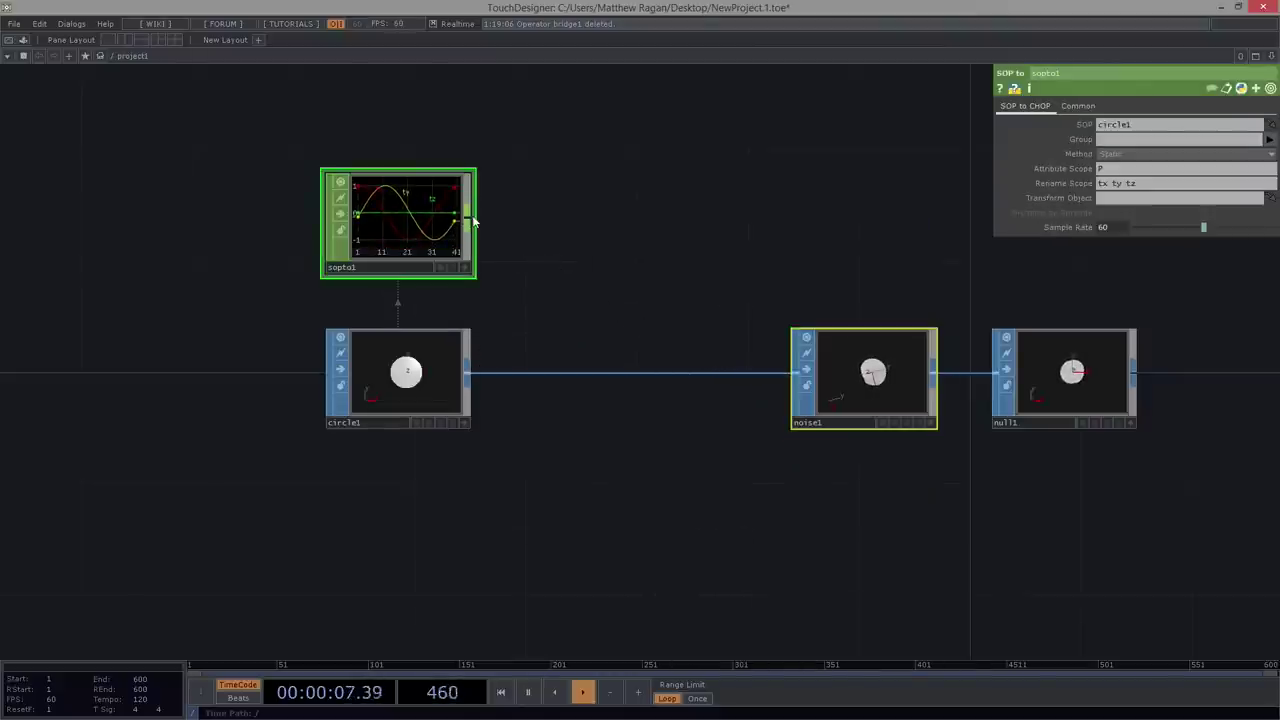
- Append a Null CHOP to the SOP to CHOP and align it in the same row
{"action": "right_click", "coordinate": [468, 222]}
{"action": "type", "text": "null"}
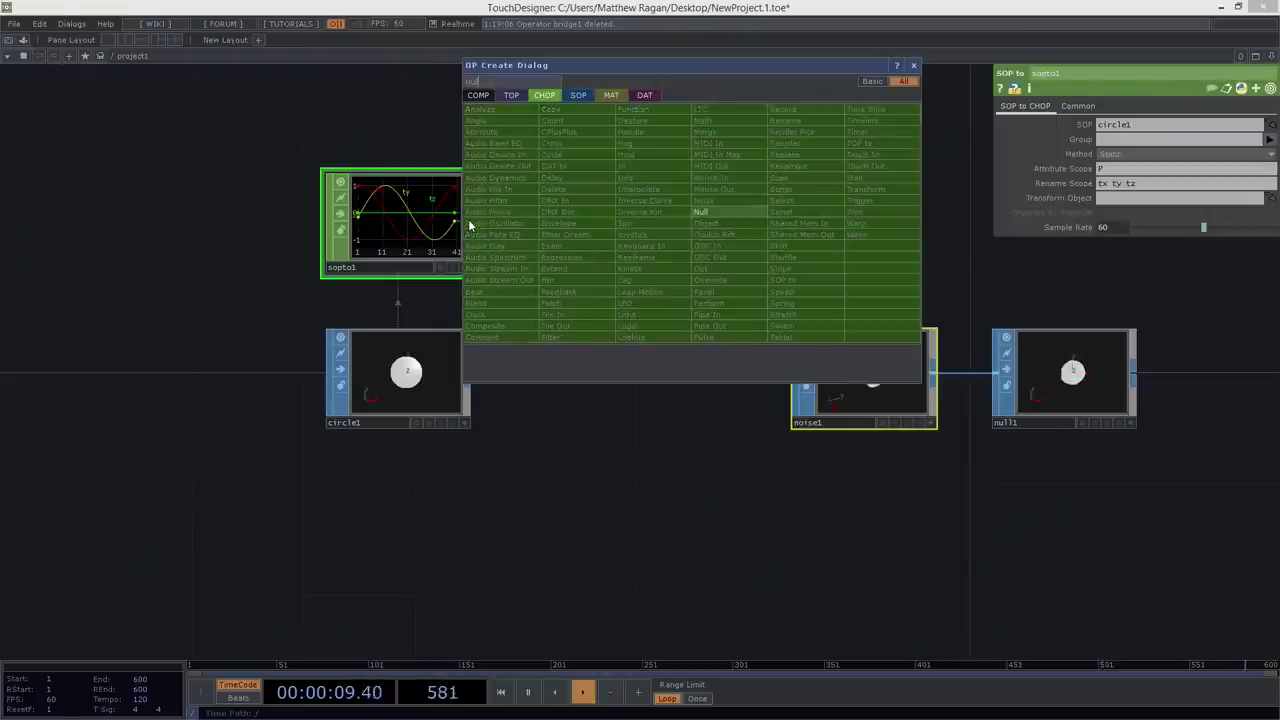
{"action": "left_click", "coordinate": [700, 212]}
{"action": "left_click", "coordinate": [660, 216]}
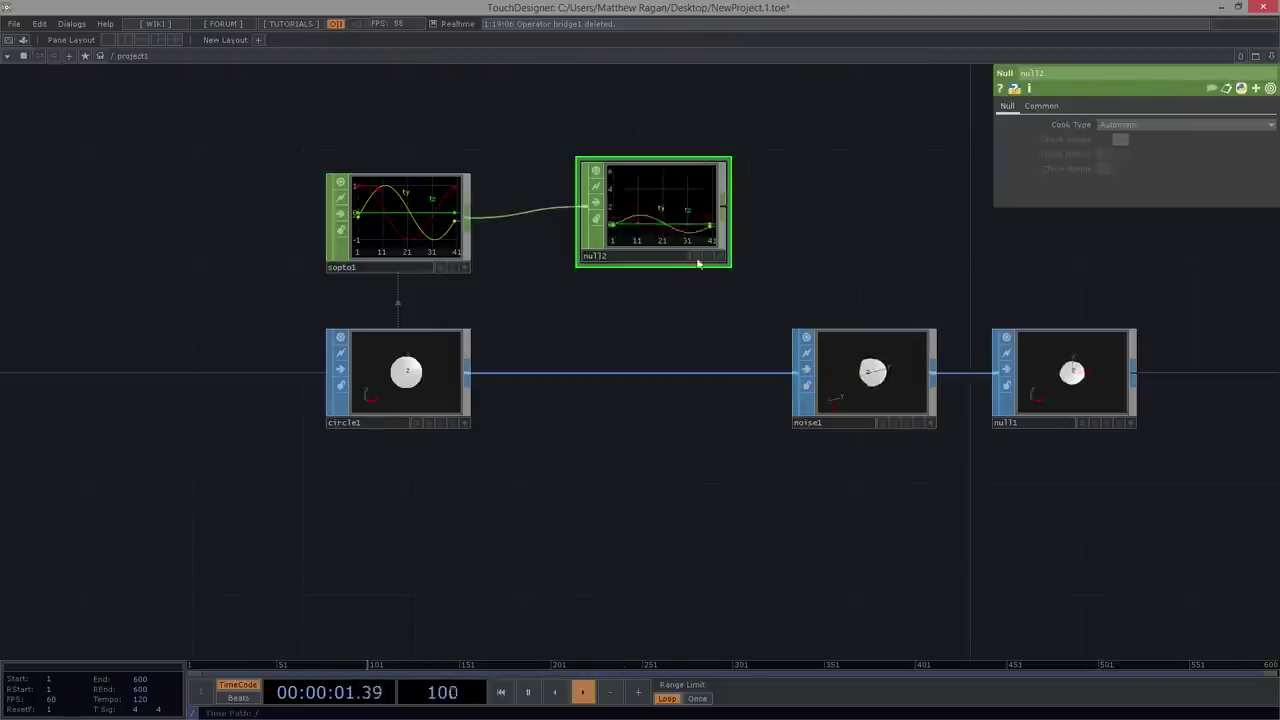
{"action": "left_click_drag", "start_coordinate": [662, 227], "coordinate": [663, 228]}
- Move the noise and null SOPs further along and insert a CHOP to SOP on the wire between circle and noise
{"action": "left_click_drag", "start_coordinate": [887, 371], "coordinate": [978, 373], "text": "ctrl"}
{"action": "right_click", "coordinate": [692, 373]}
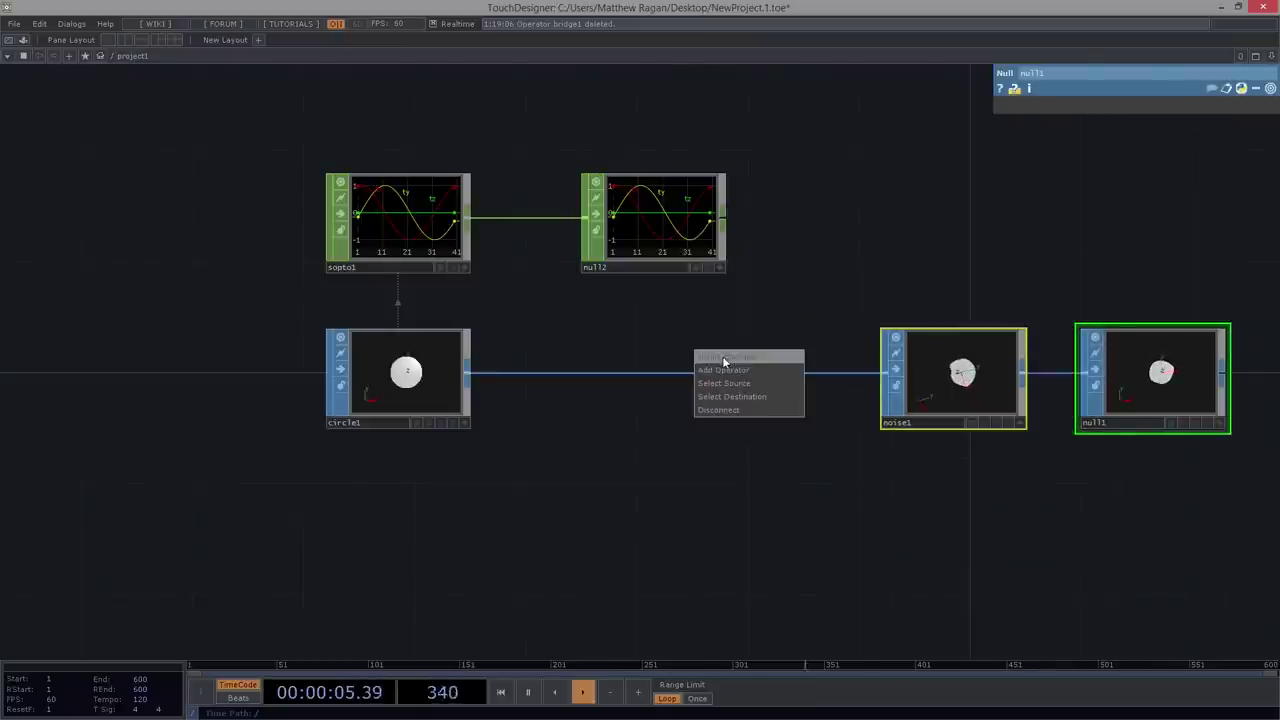
{"action": "left_click", "coordinate": [722, 356]}
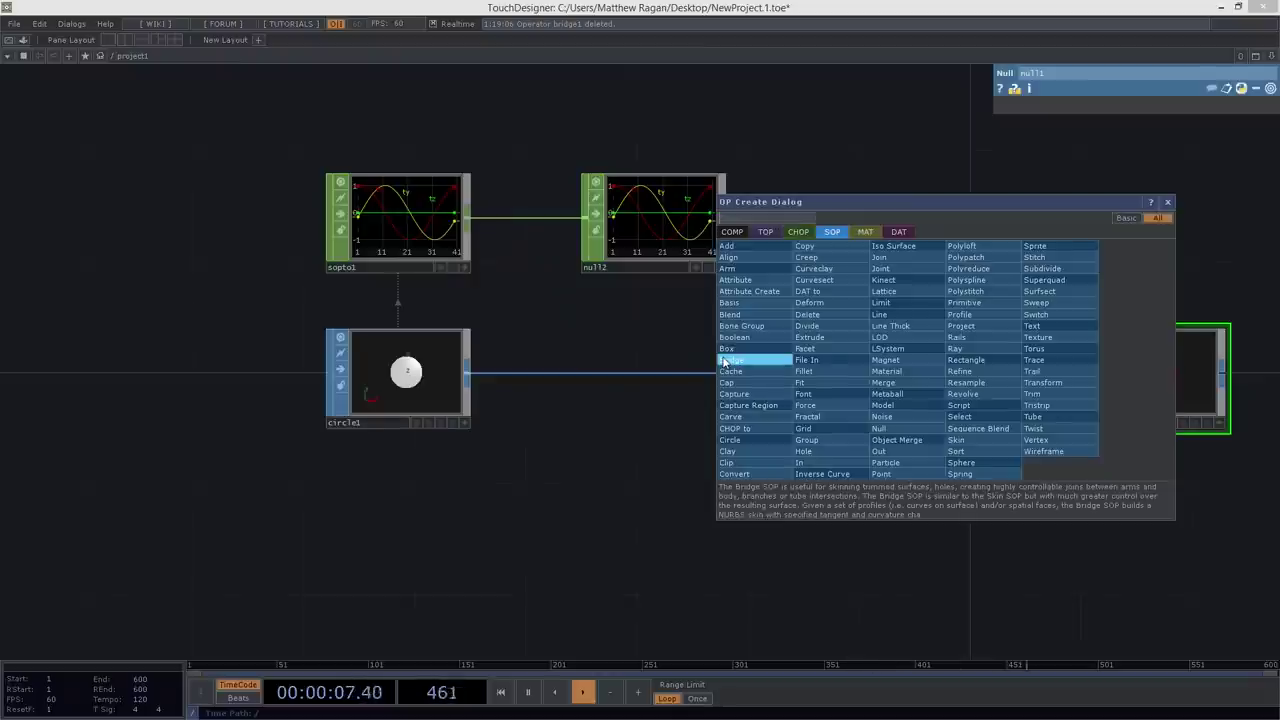
{"action": "key", "text": "BackSpace"}
{"action": "type", "text": "chop"}
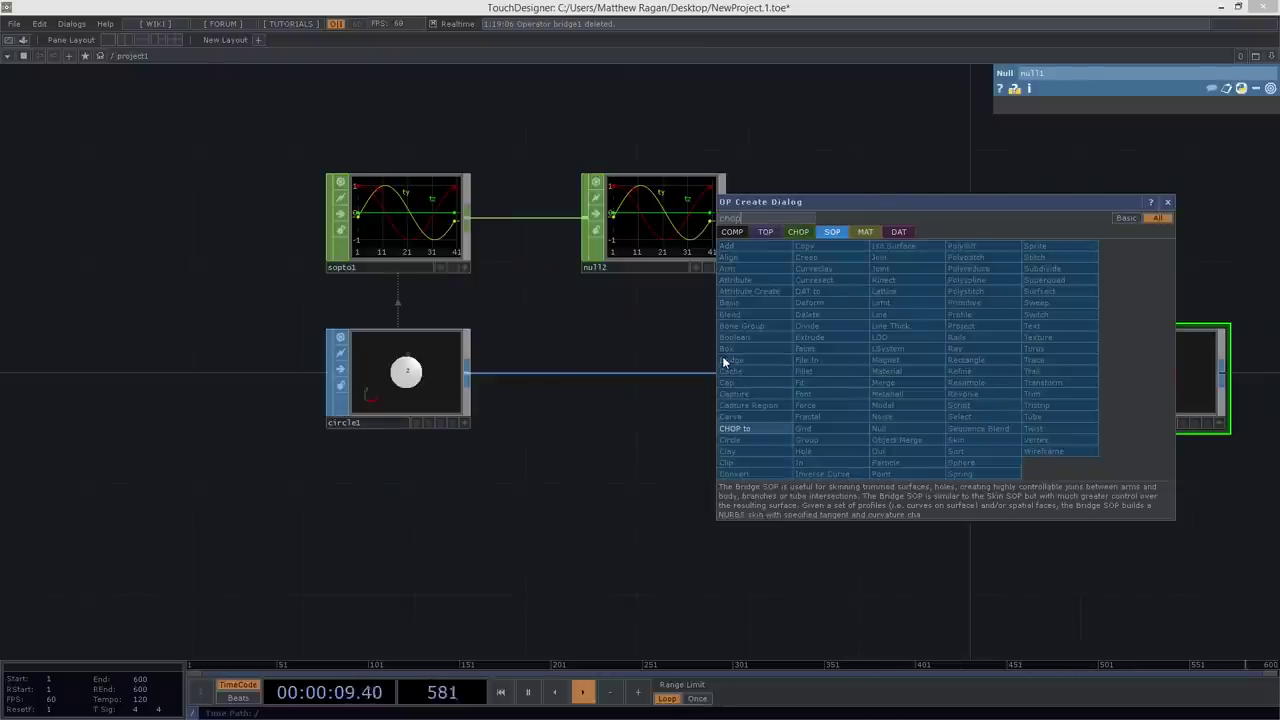
{"action": "left_click", "coordinate": [740, 428]}
{"action": "left_click", "coordinate": [662, 372]}
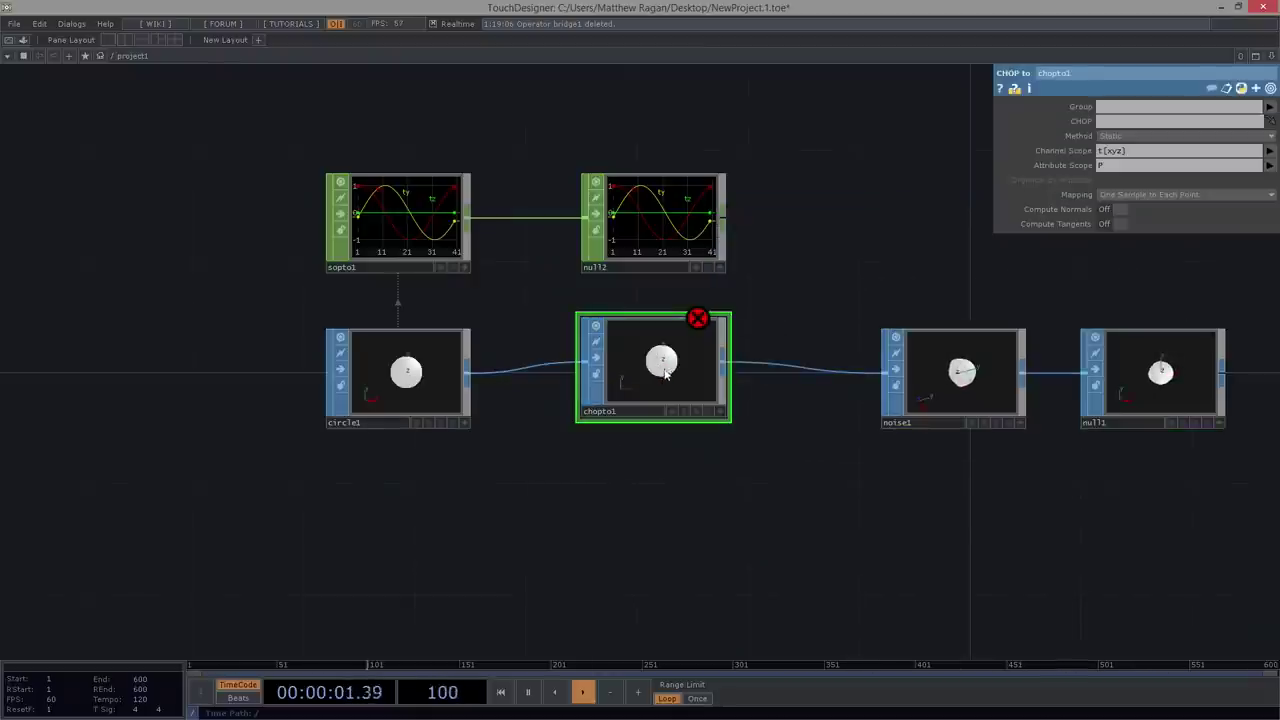
- Assign the Null CHOP as the CHOP to SOP's source and set its Attribute Scope to N
{"action": "left_click_drag", "start_coordinate": [663, 228], "coordinate": [632, 380]}
{"action": "scroll", "coordinate": [659, 238], "scroll_direction": "up", "scroll_amount": 2}
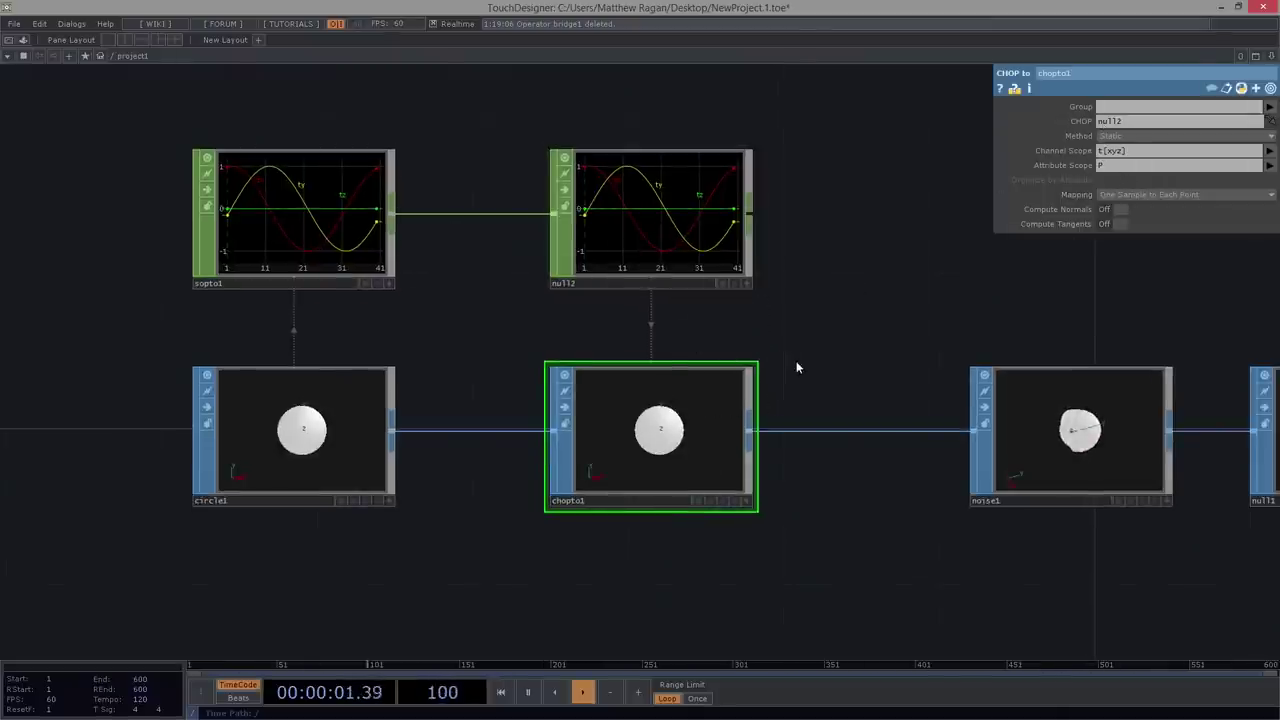
{"action": "left_click_drag", "start_coordinate": [797, 368], "coordinate": [783, 284]}
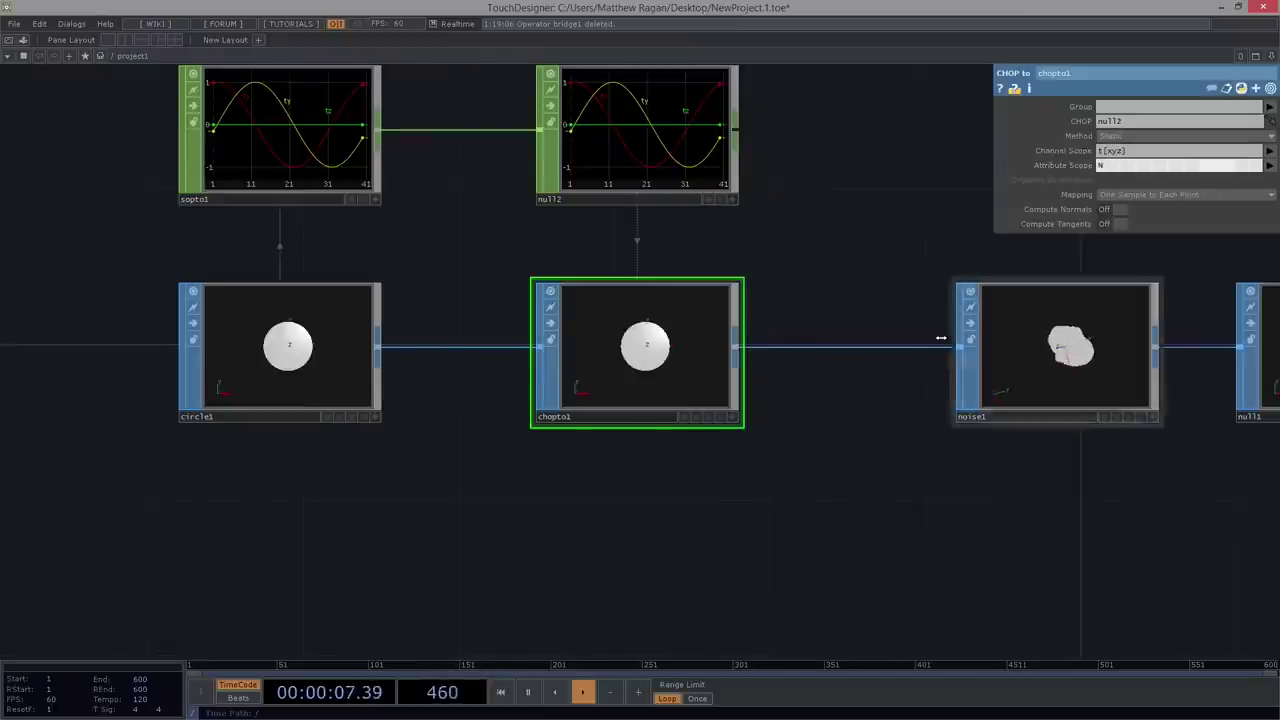
- Examine the deformed shape up close and from another angle in the Noise SOP's viewer
{"action": "left_click_drag", "start_coordinate": [1087, 531], "coordinate": [770, 586]}
{"action": "scroll", "coordinate": [791, 426], "scroll_direction": "up", "scroll_amount": 5}
{"action": "key", "text": "a"}
{"action": "left_click_drag", "start_coordinate": [740, 367], "coordinate": [627, 341]}
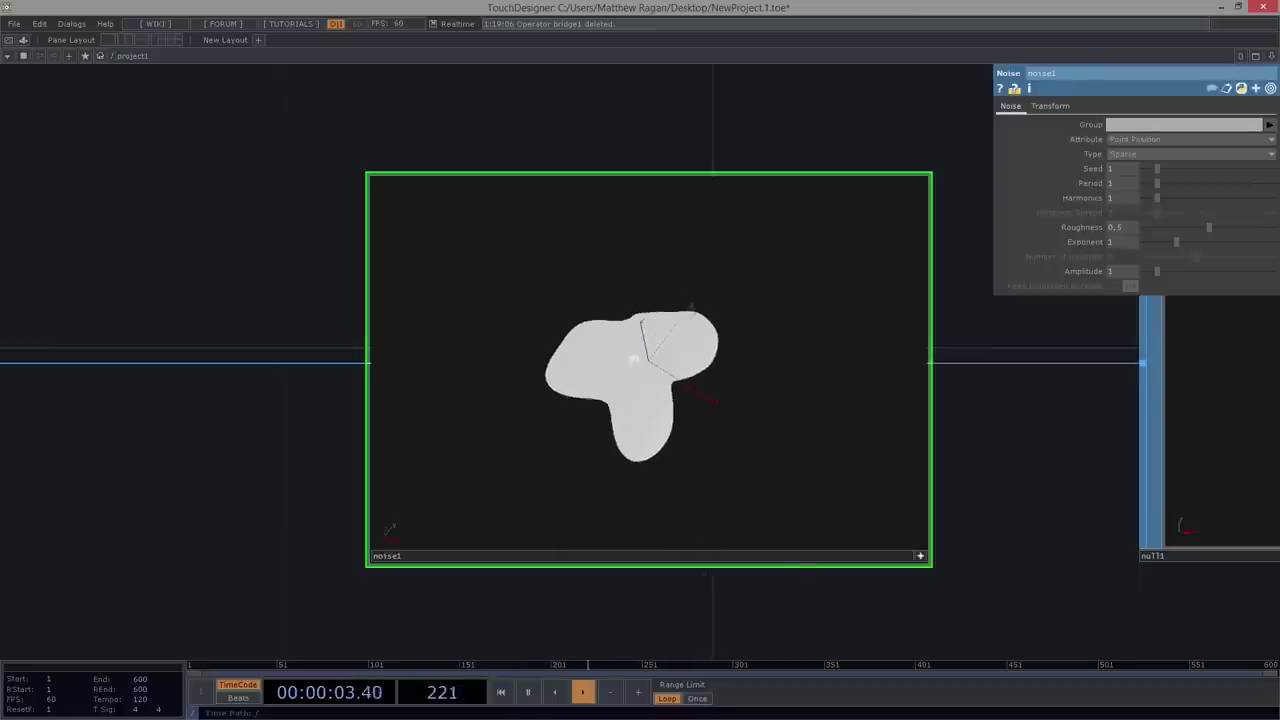
{"action": "left_click", "coordinate": [920, 557]}
{"action": "middle_click_drag", "start_coordinate": [786, 483], "coordinate": [325, 509]}
{"action": "left_click_drag", "start_coordinate": [335, 509], "coordinate": [537, 509]}
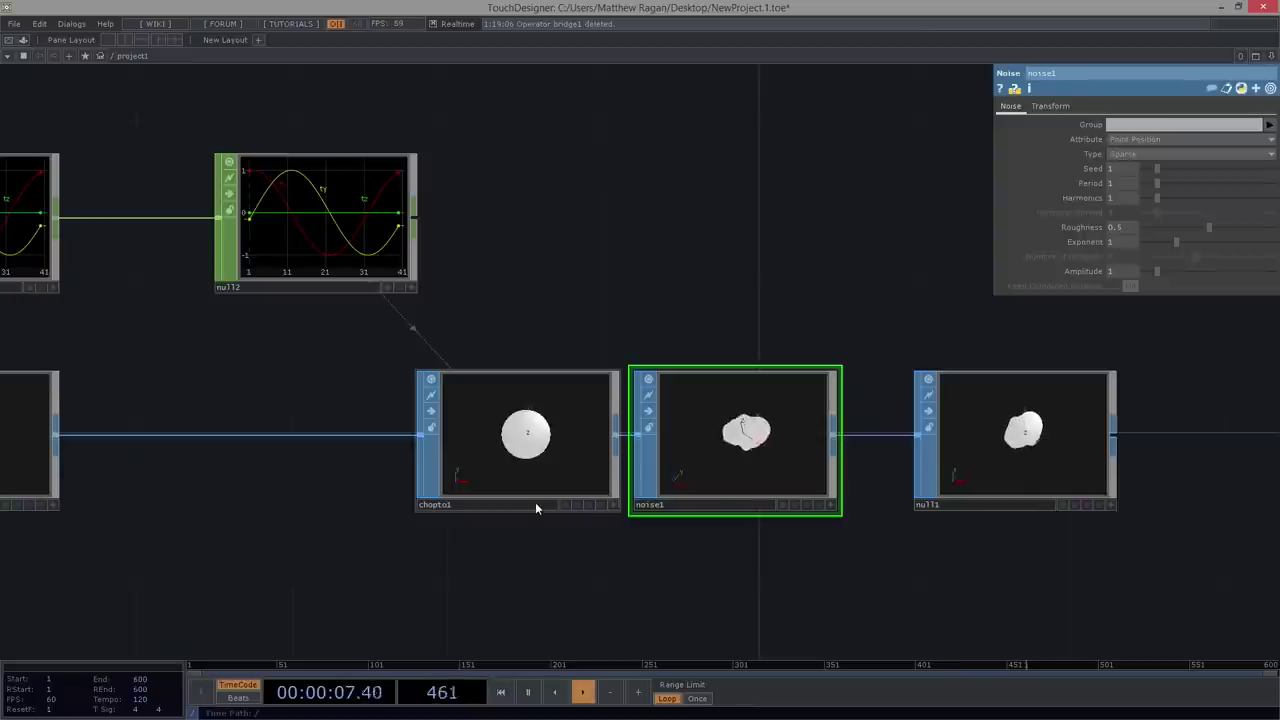
{"action": "key", "text": "ctrl+z"}
- Set the circle's Arc Type to Open Arc and check the resulting outline in the Noise SOP
{"action": "left_click", "coordinate": [166, 440]}
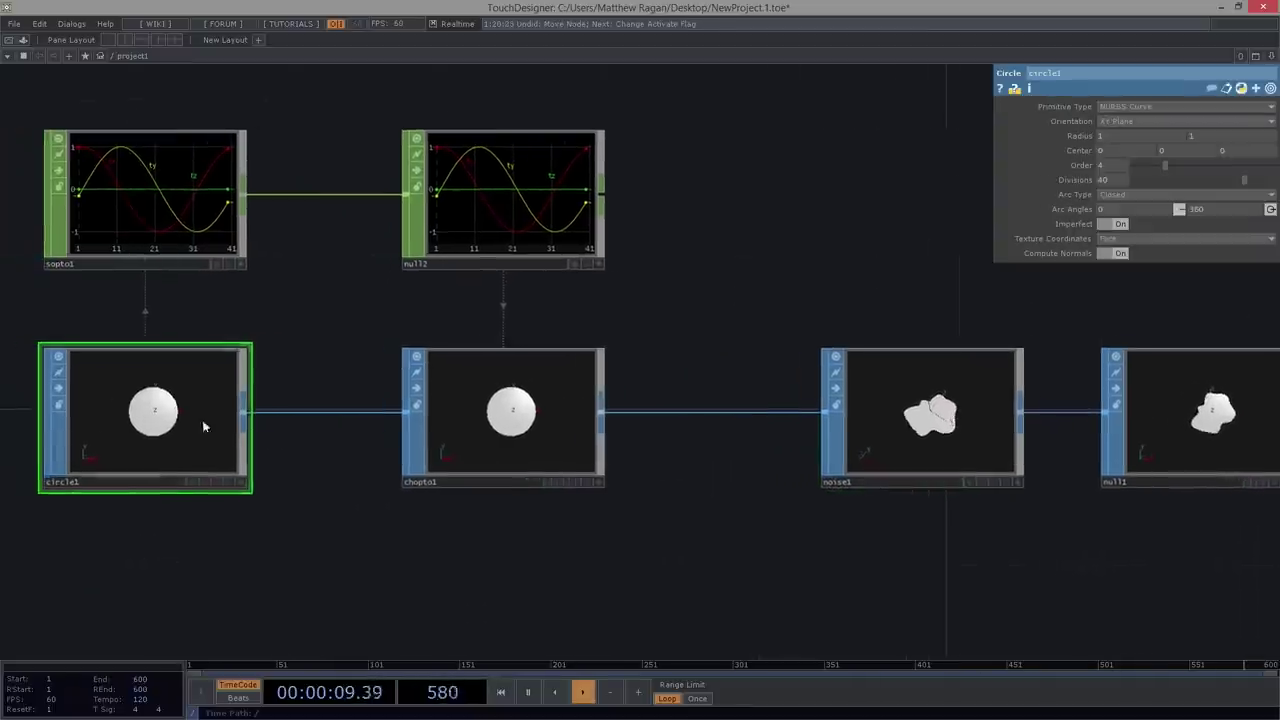
{"action": "left_click", "coordinate": [1126, 194]}
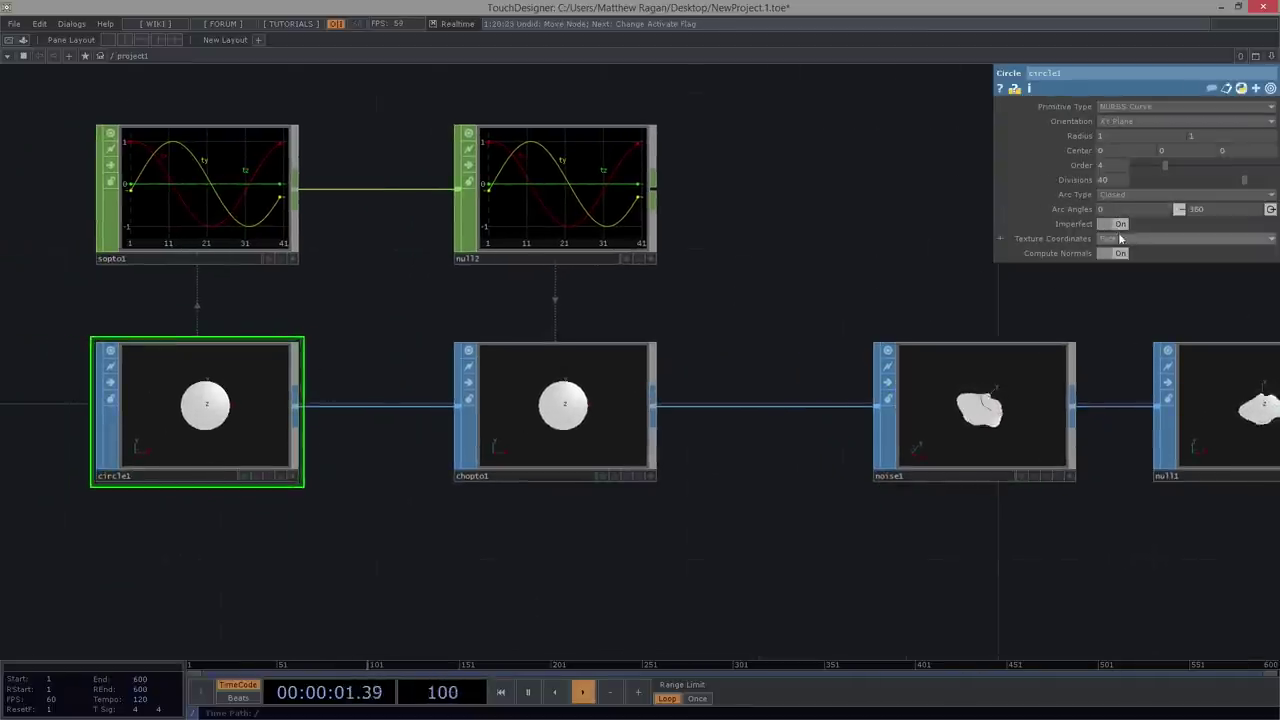
{"action": "left_click", "coordinate": [1120, 224]}
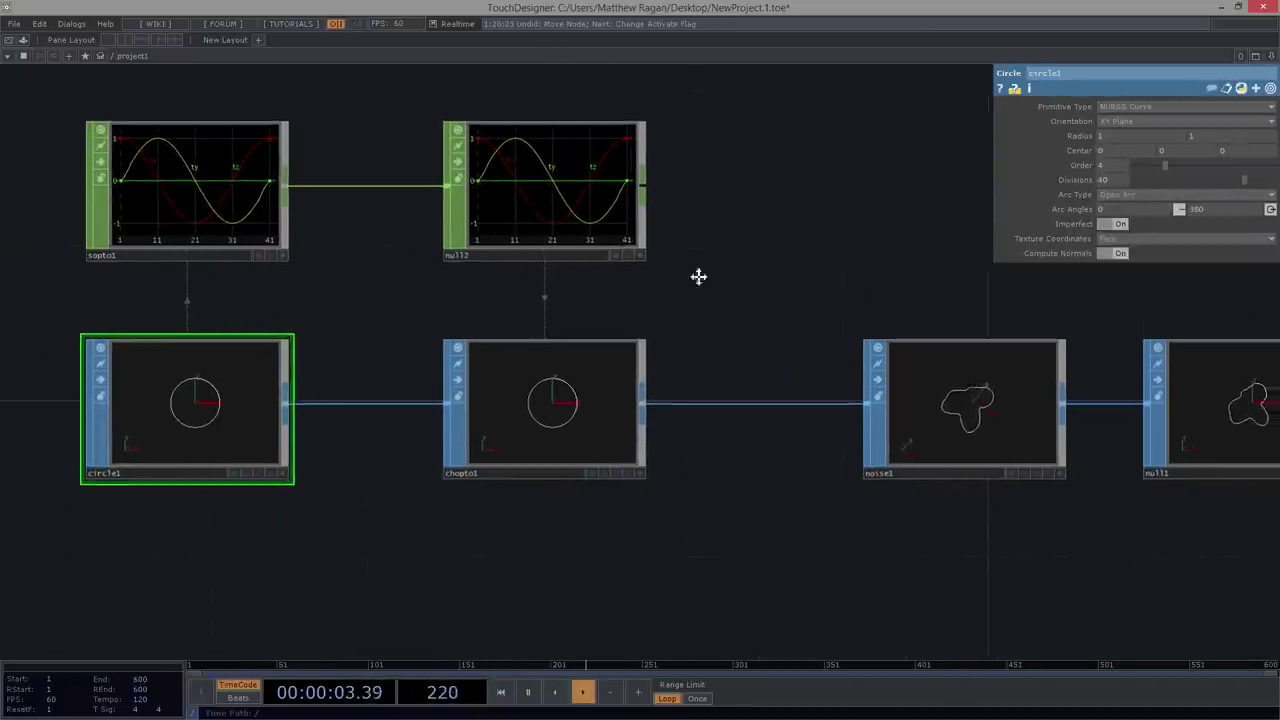
{"action": "scroll", "coordinate": [660, 400], "scroll_direction": "up", "scroll_amount": 6}
{"action": "left_click_drag", "start_coordinate": [988, 410], "coordinate": [250, 350]}
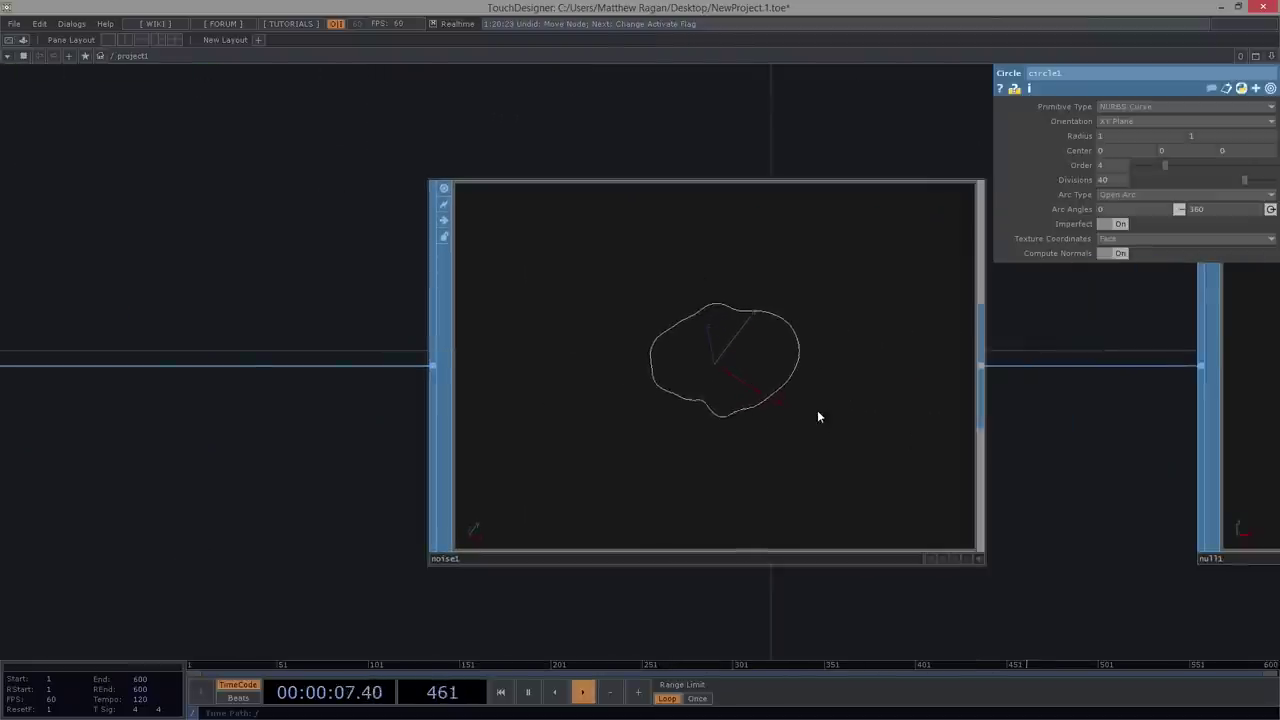
{"action": "scroll", "coordinate": [817, 412], "scroll_direction": "down", "scroll_amount": 6}
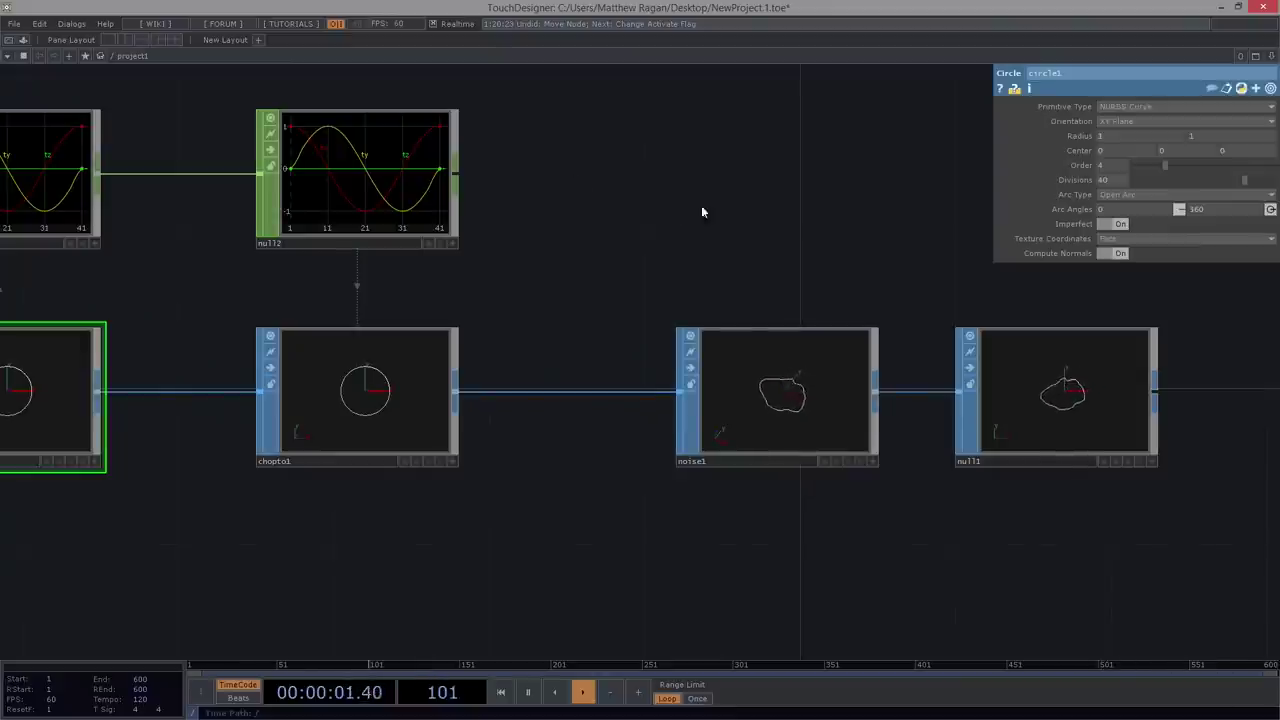
- Space the final Null SOP further from the noise node, then select the whole node chain and shift it left in the network
{"action": "left_click_drag", "start_coordinate": [742, 207], "coordinate": [632, 215]}
{"action": "scroll", "coordinate": [632, 215], "scroll_direction": "down", "scroll_amount": 3}
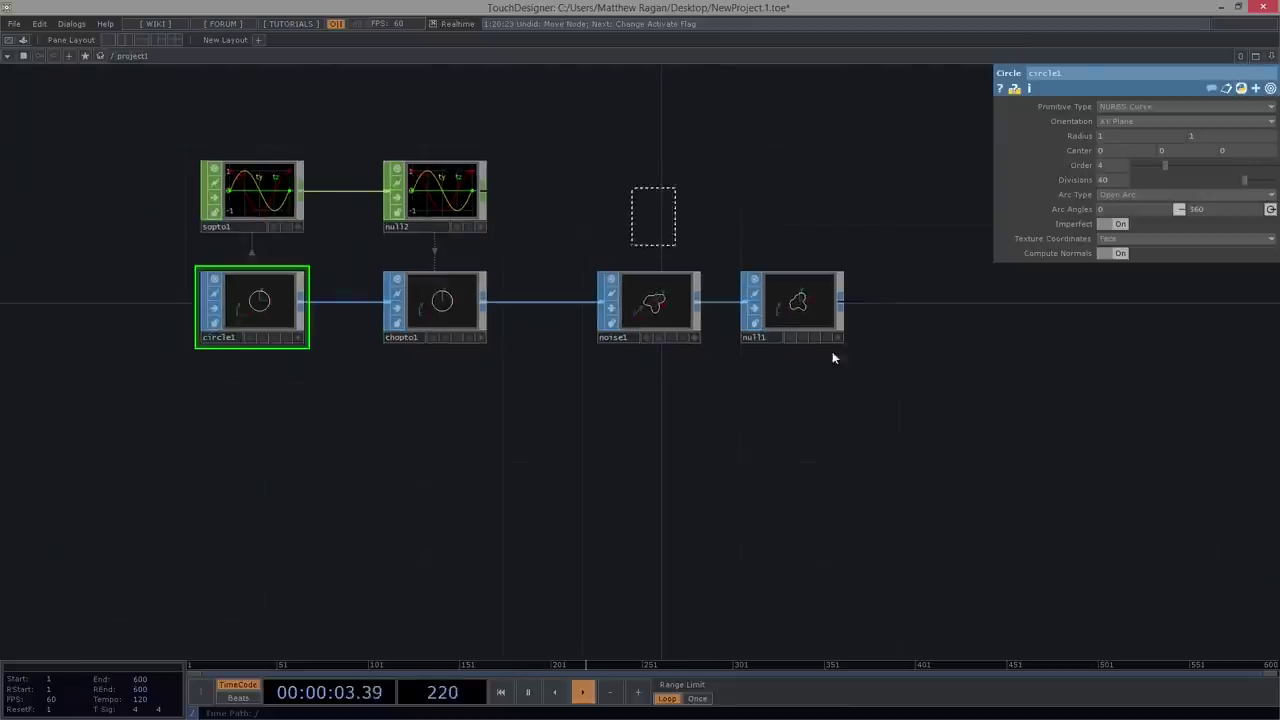
{"action": "left_click_drag", "start_coordinate": [737, 213], "coordinate": [777, 222]}
{"action": "left_click_drag", "start_coordinate": [826, 337], "coordinate": [862, 341]}
{"action": "left_click_drag", "start_coordinate": [381, 261], "coordinate": [862, 350]}
{"action": "left_click_drag", "start_coordinate": [838, 303], "coordinate": [600, 305]}
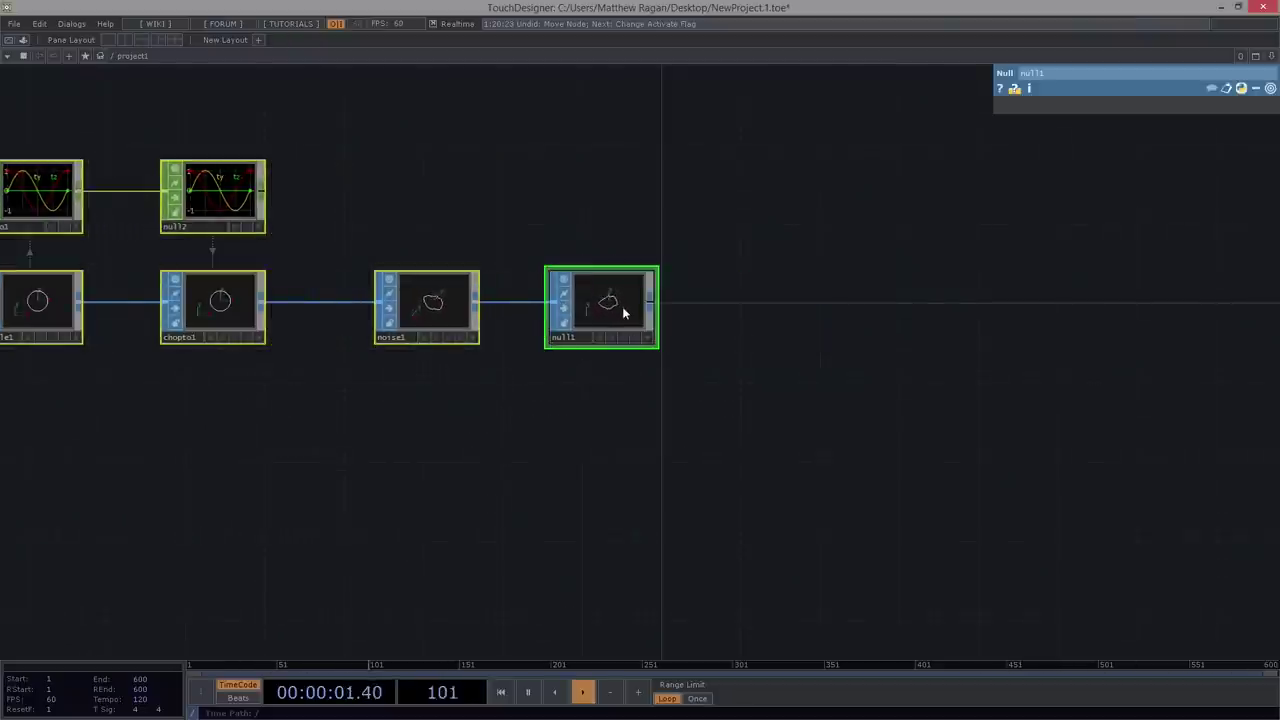
- Append a Geometry COMP to the final Null SOP's output and place it in line with the chain
{"action": "left_click_drag", "start_coordinate": [772, 267], "coordinate": [690, 273]}
{"action": "middle_click_drag", "start_coordinate": [690, 273], "coordinate": [713, 273]}
{"action": "scroll", "coordinate": [713, 273], "scroll_direction": "up", "scroll_amount": 2}
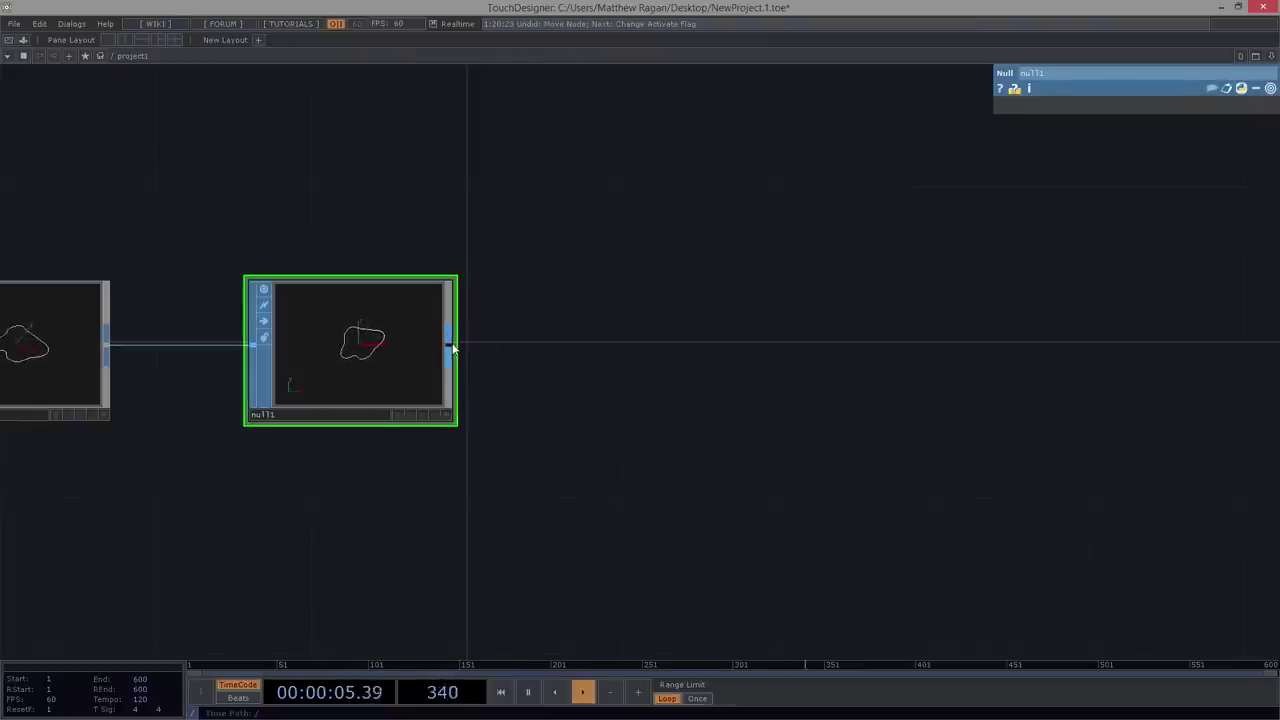
{"action": "right_click", "coordinate": [453, 348]}
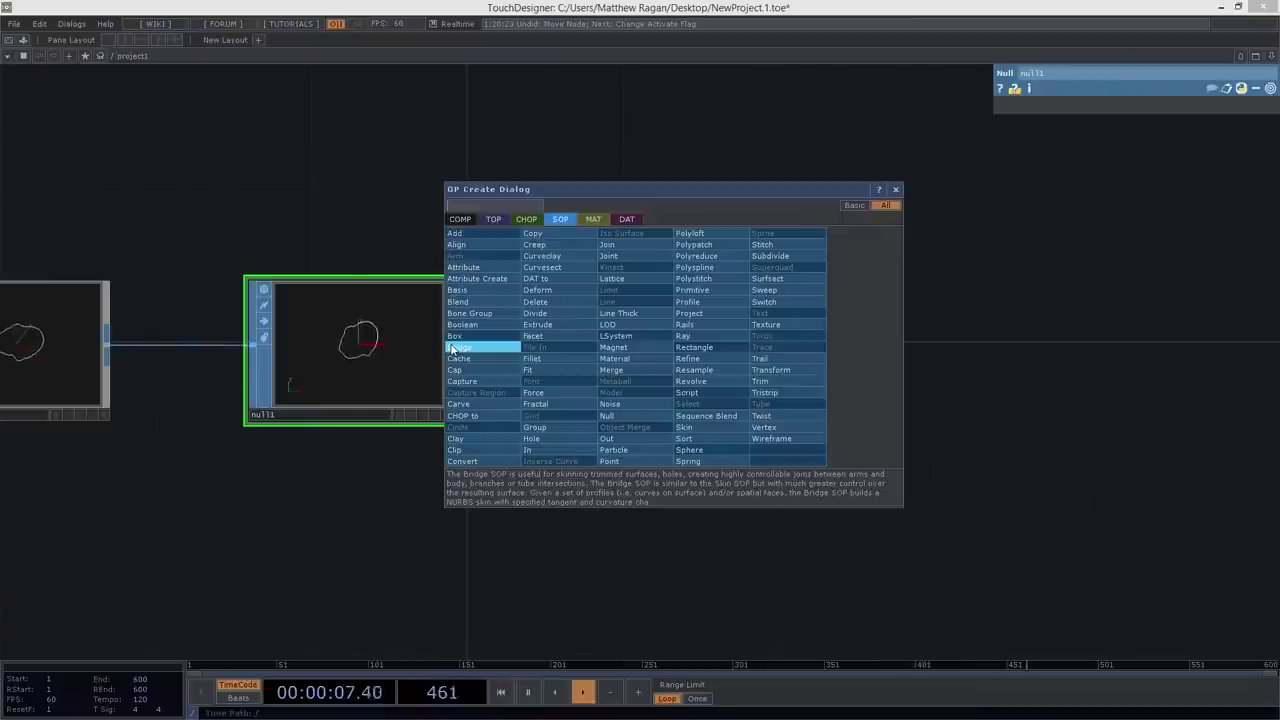
{"action": "left_click", "coordinate": [468, 220]}
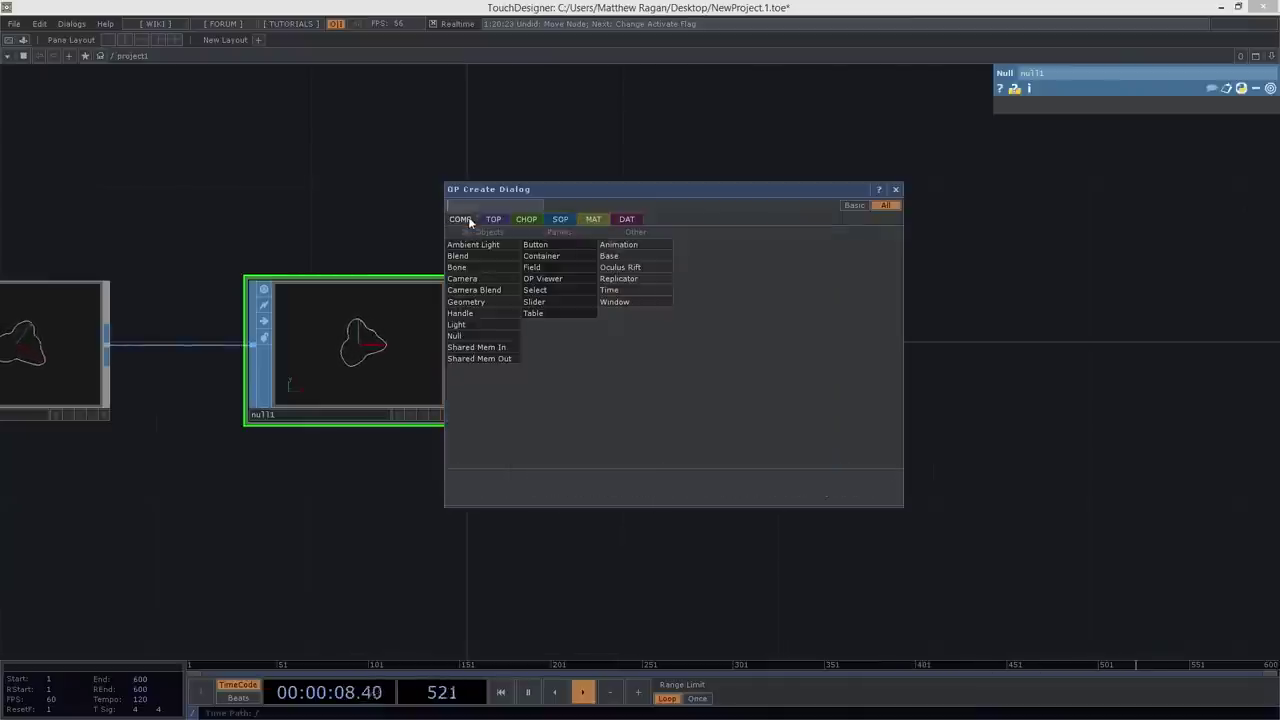
{"action": "left_click", "coordinate": [485, 302]}
{"action": "left_click", "coordinate": [836, 367]}
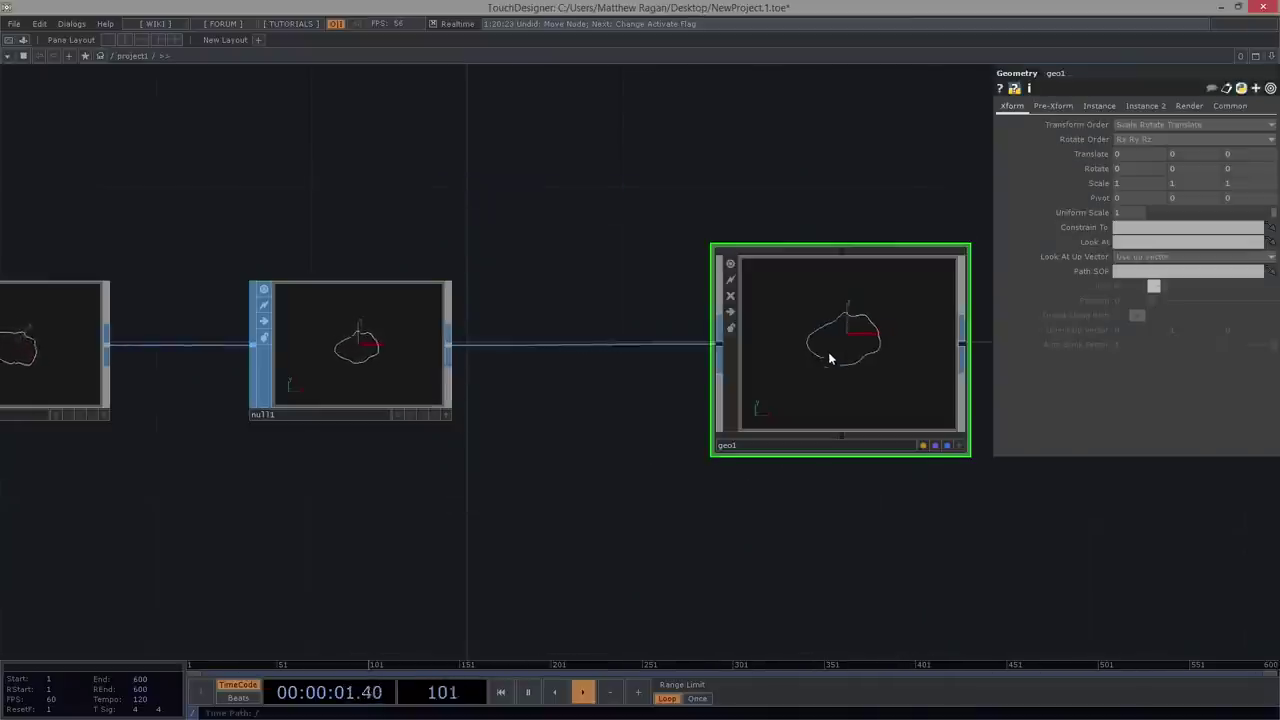
- Look inside the Geometry component at its In and Out SOPs, including the Out SOP's flags
{"action": "key", "text": "i"}
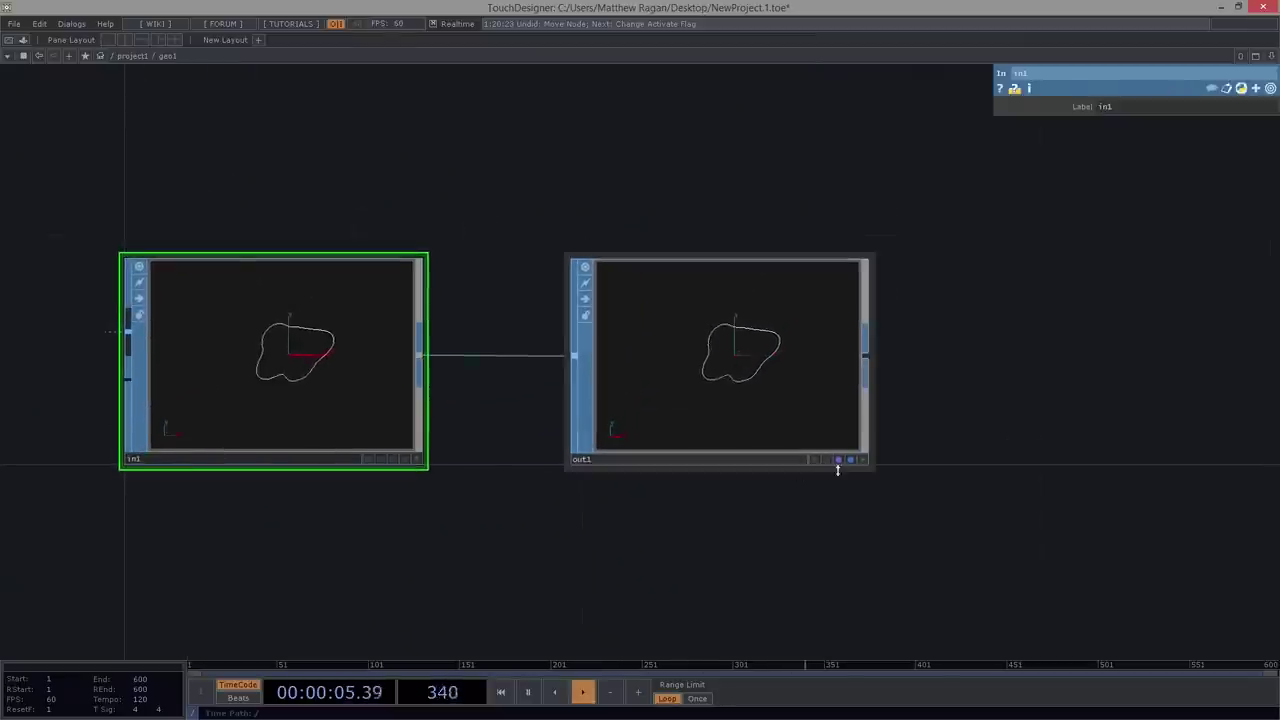
{"action": "scroll", "coordinate": [522, 515], "scroll_direction": "down", "scroll_amount": 6}
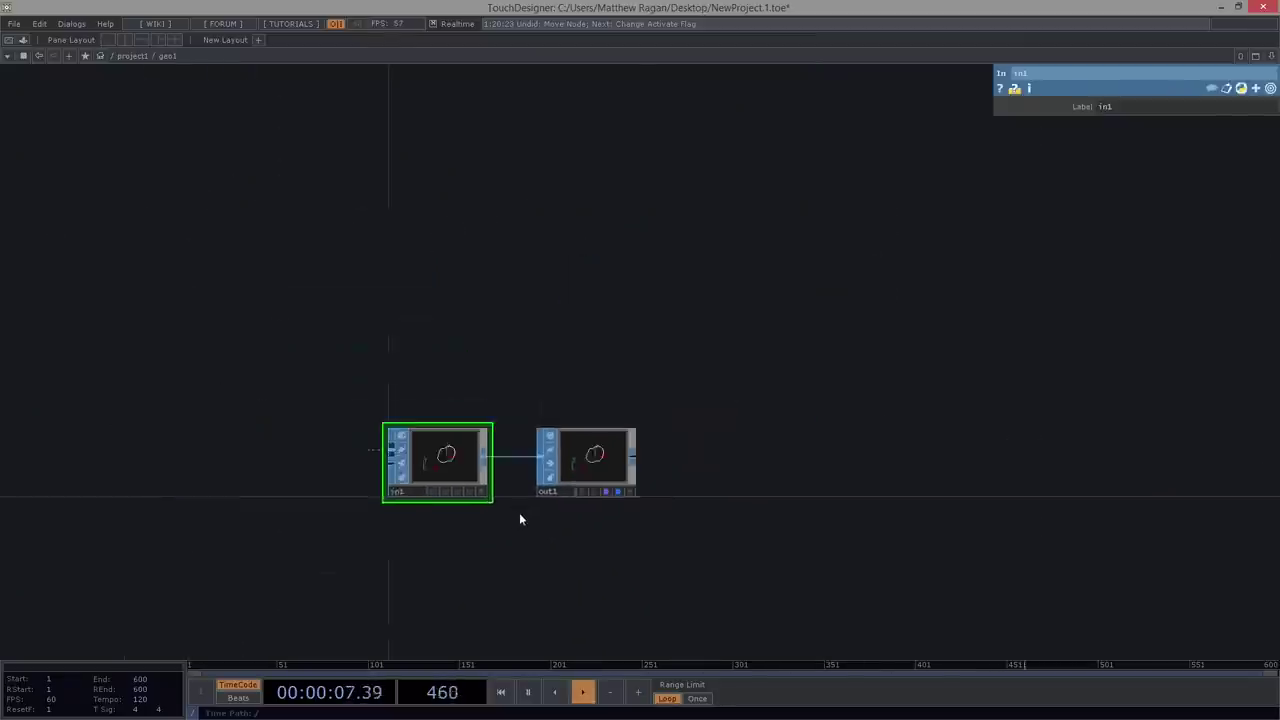
{"action": "scroll", "coordinate": [514, 354], "scroll_direction": "up", "scroll_amount": 5}
{"action": "scroll", "coordinate": [742, 448], "scroll_direction": "down", "scroll_amount": 5}
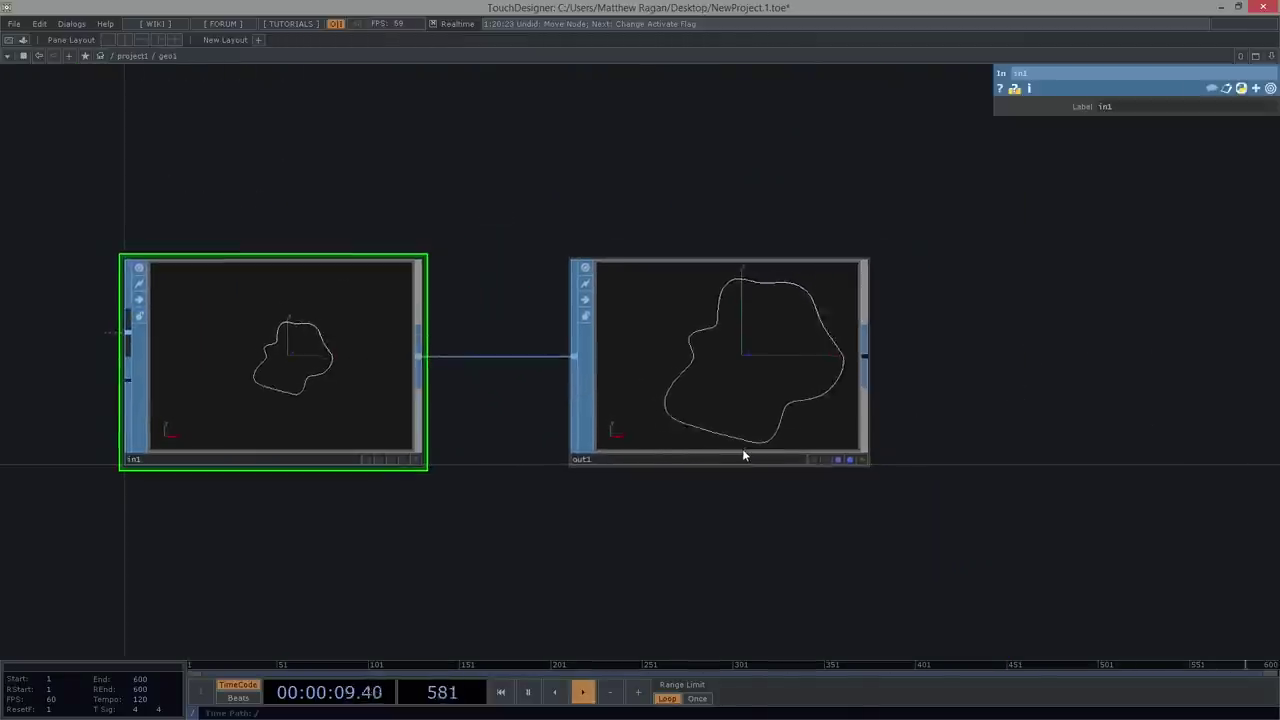
{"action": "scroll", "coordinate": [348, 285], "scroll_direction": "down", "scroll_amount": 3}
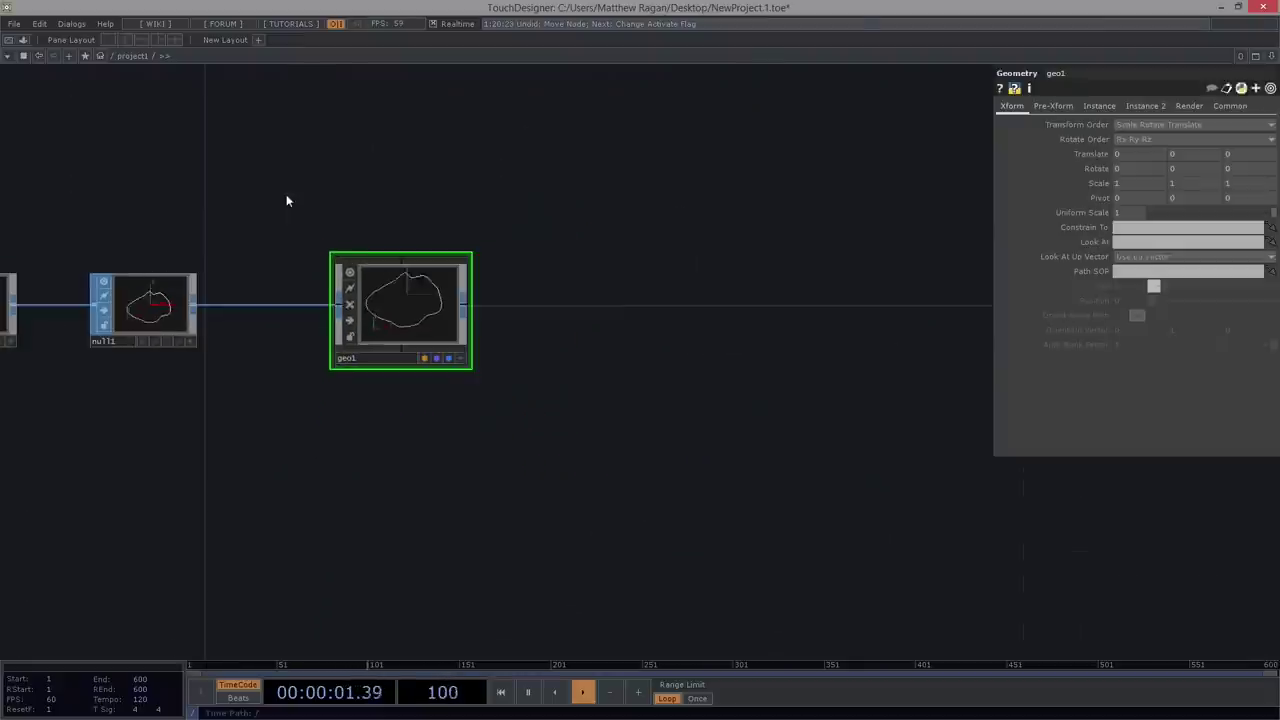
- Add a second, unconnected Geometry COMP directly below the first one
{"action": "key", "text": "Tab"}
{"action": "key", "text": "Tab"}
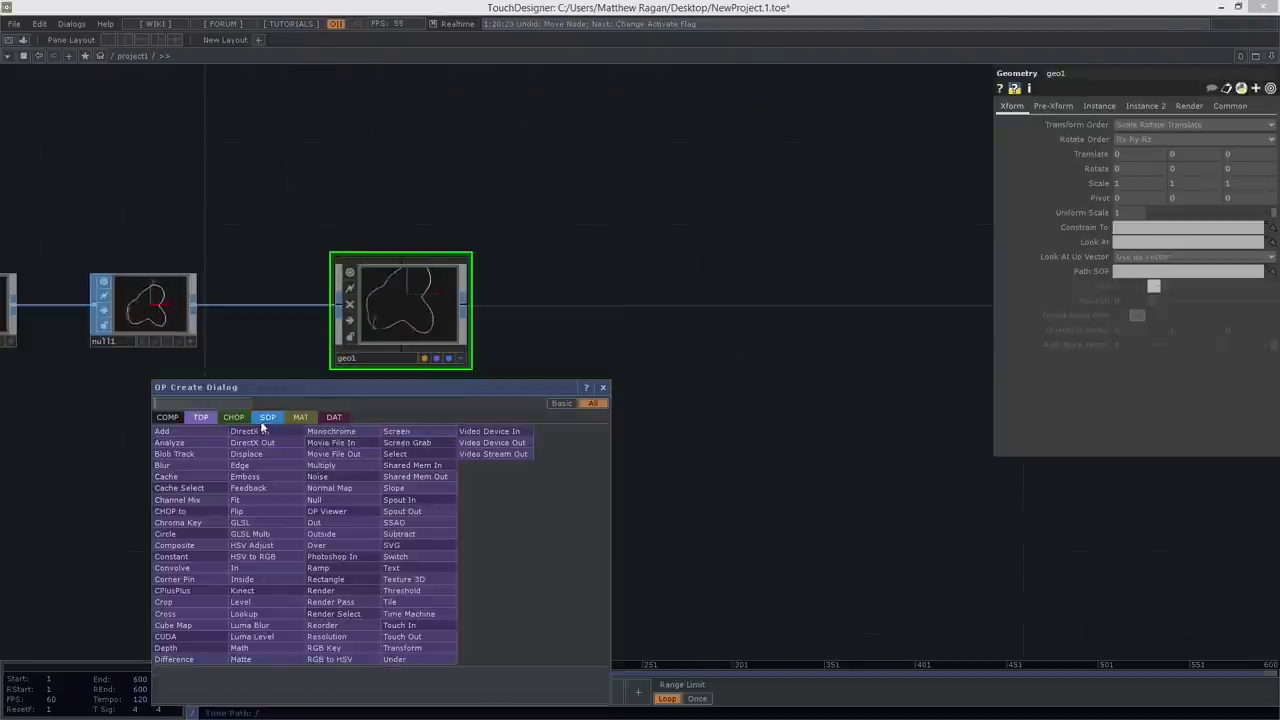
{"action": "left_click", "coordinate": [264, 419]}
{"action": "left_click", "coordinate": [166, 418]}
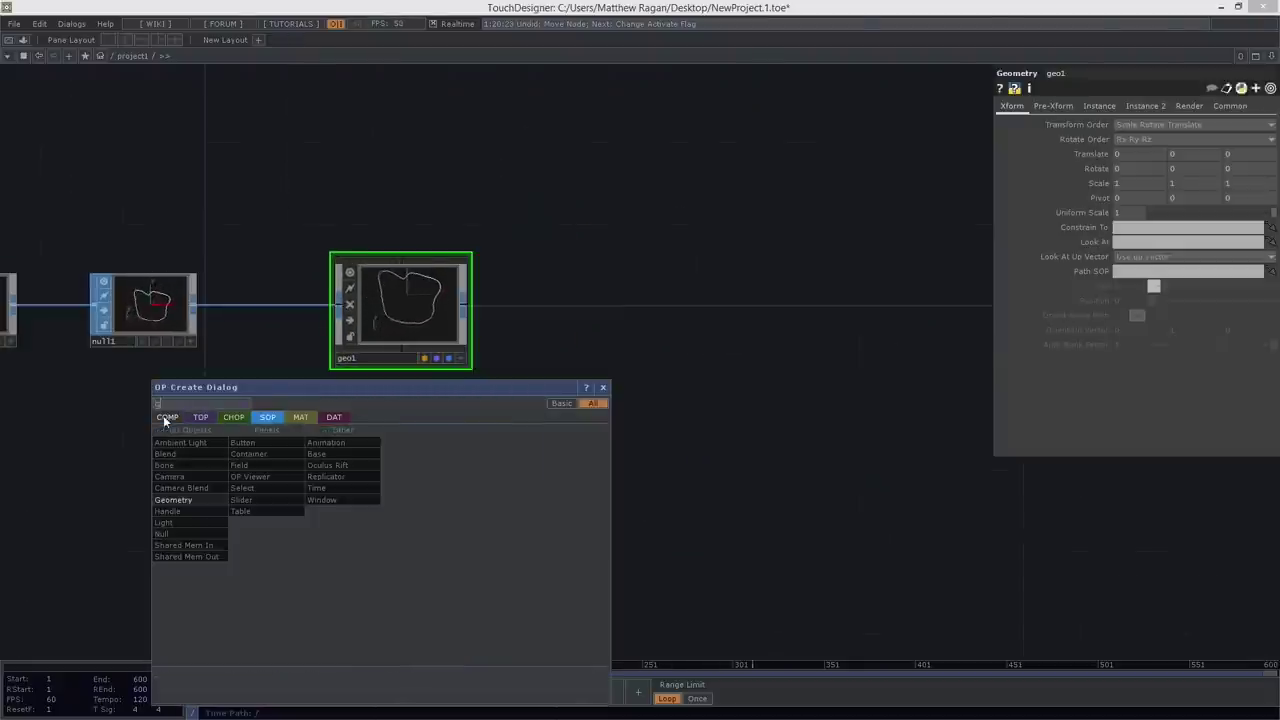
{"action": "left_click", "coordinate": [196, 499]}
{"action": "left_click", "coordinate": [407, 454]}
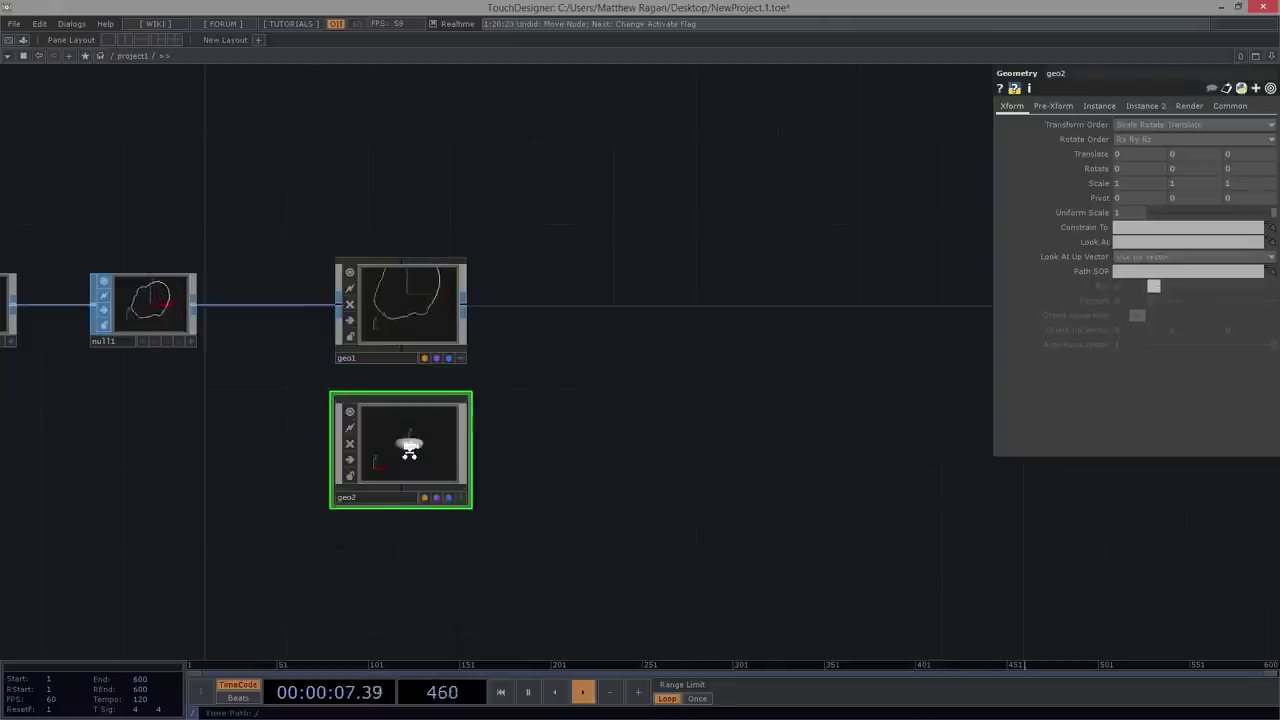
- Inside the second Geometry component, delete the default torus and add a Select SOP
{"action": "key", "text": "i"}
{"action": "key", "text": "Delete"}
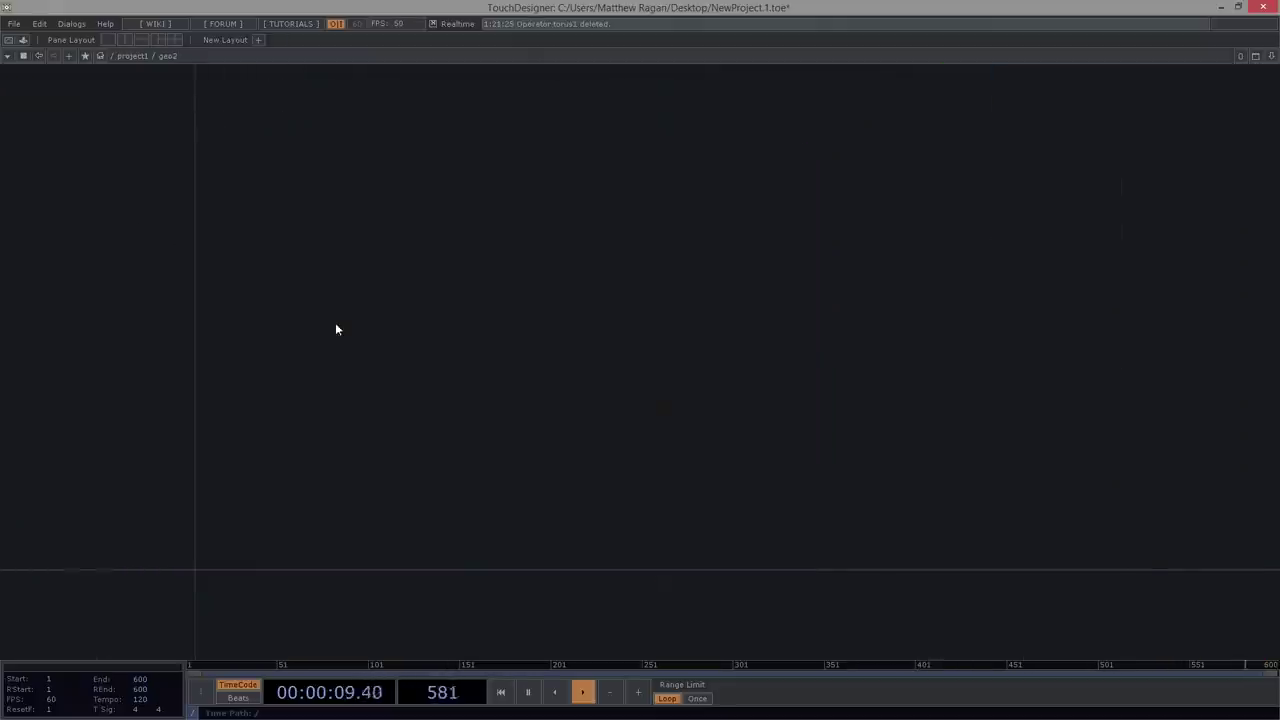
{"action": "key", "text": "Tab"}
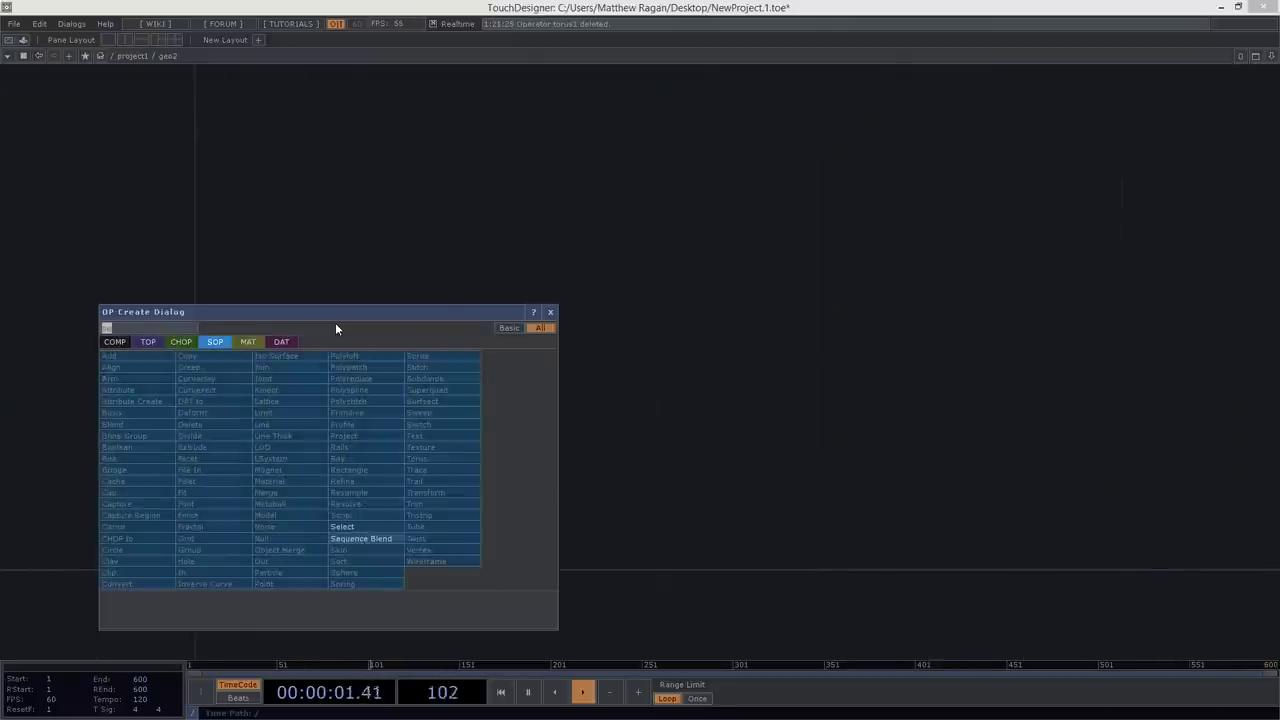
{"action": "key", "text": "Return"}
{"action": "key", "text": "Return"}
{"action": "scroll", "coordinate": [335, 323], "scroll_direction": "down", "scroll_amount": 5}
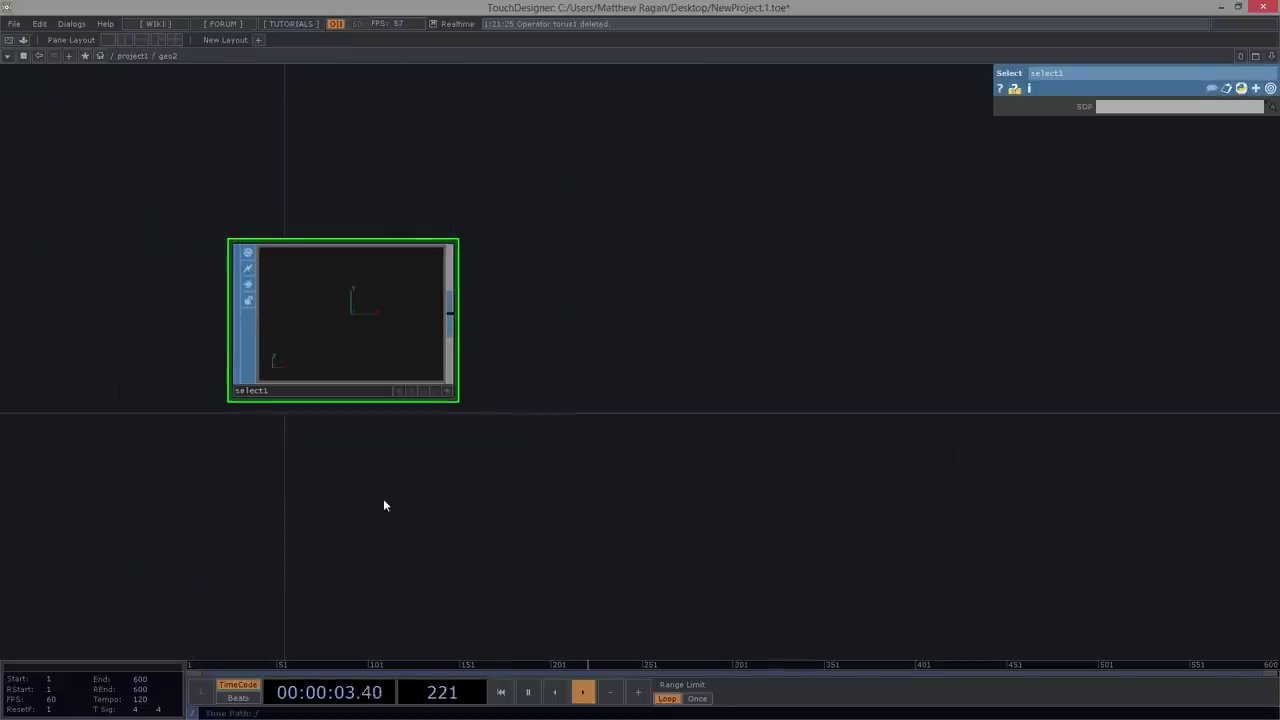
- Add an In SOP directly below the Select SOP inside the second Geometry component
{"action": "key", "text": "Tab"}
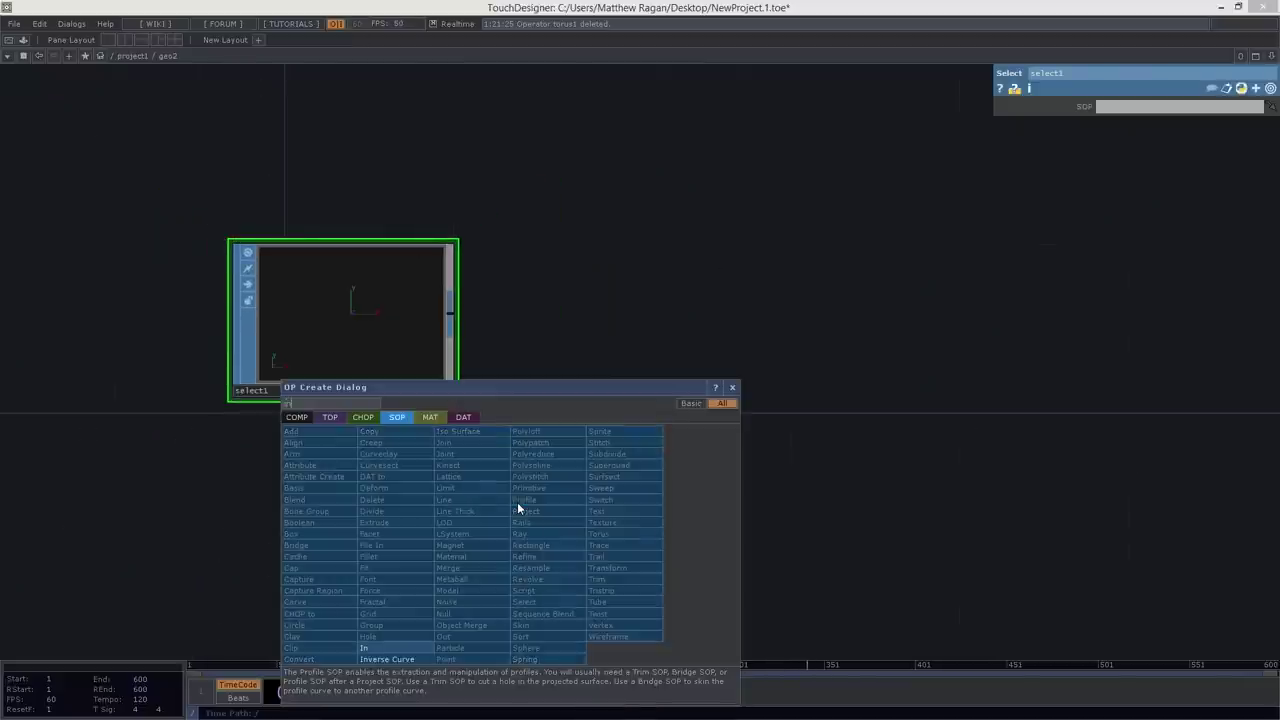
{"action": "left_click", "coordinate": [400, 648]}
{"action": "left_click", "coordinate": [341, 508]}
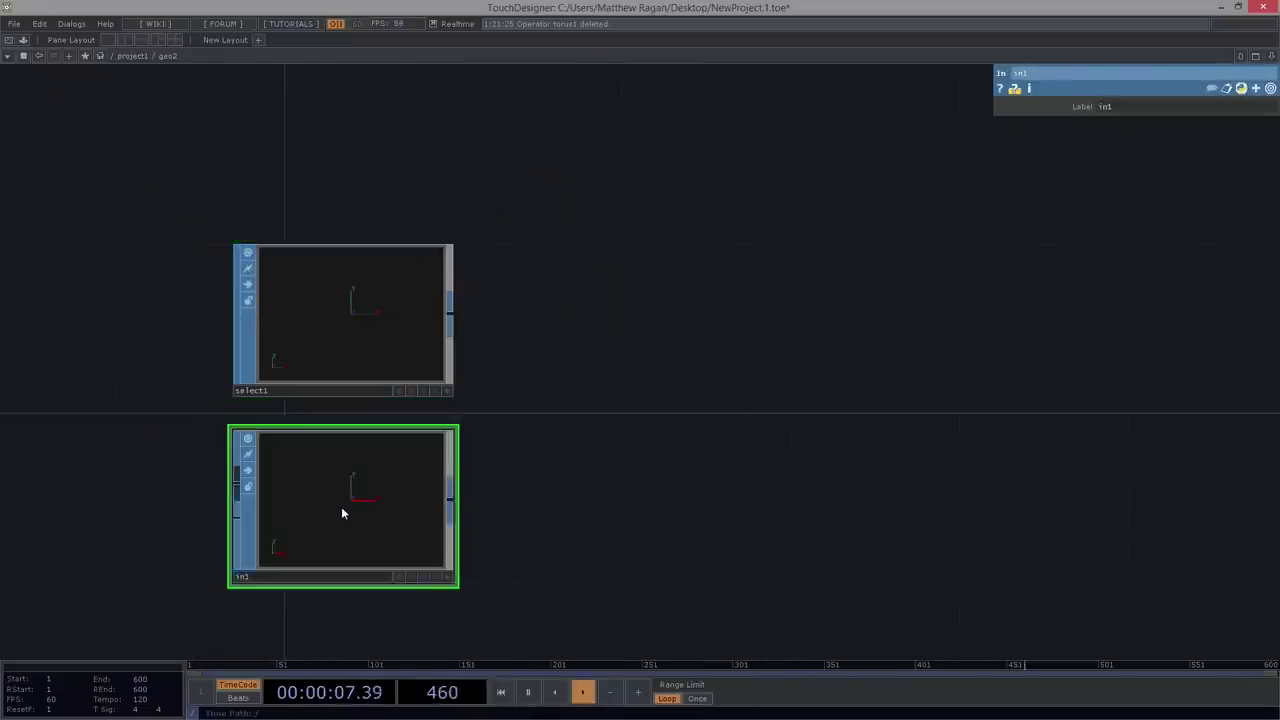
{"action": "scroll", "coordinate": [570, 410], "scroll_direction": "down", "scroll_amount": 5}
- Return to the parent network and delete the second Geometry component
{"action": "key", "text": "p"}
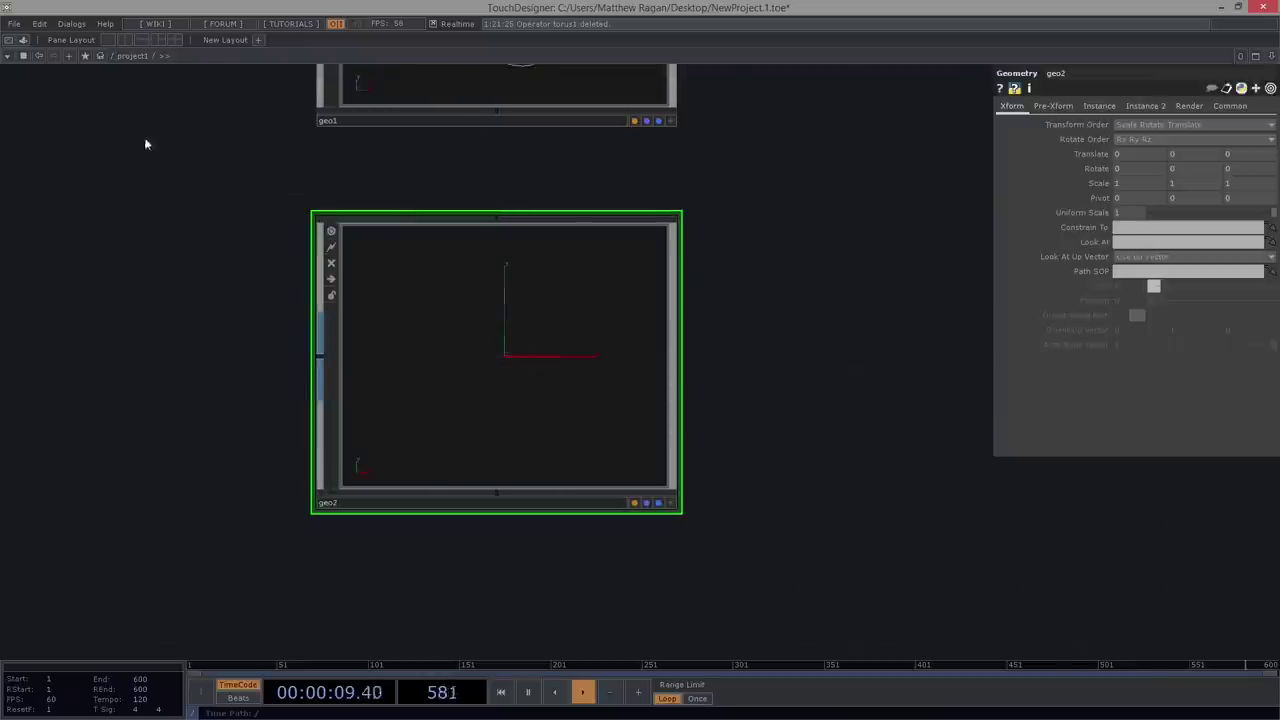
{"action": "left_click_drag", "start_coordinate": [498, 338], "coordinate": [500, 337]}
{"action": "key", "text": "Delete"}
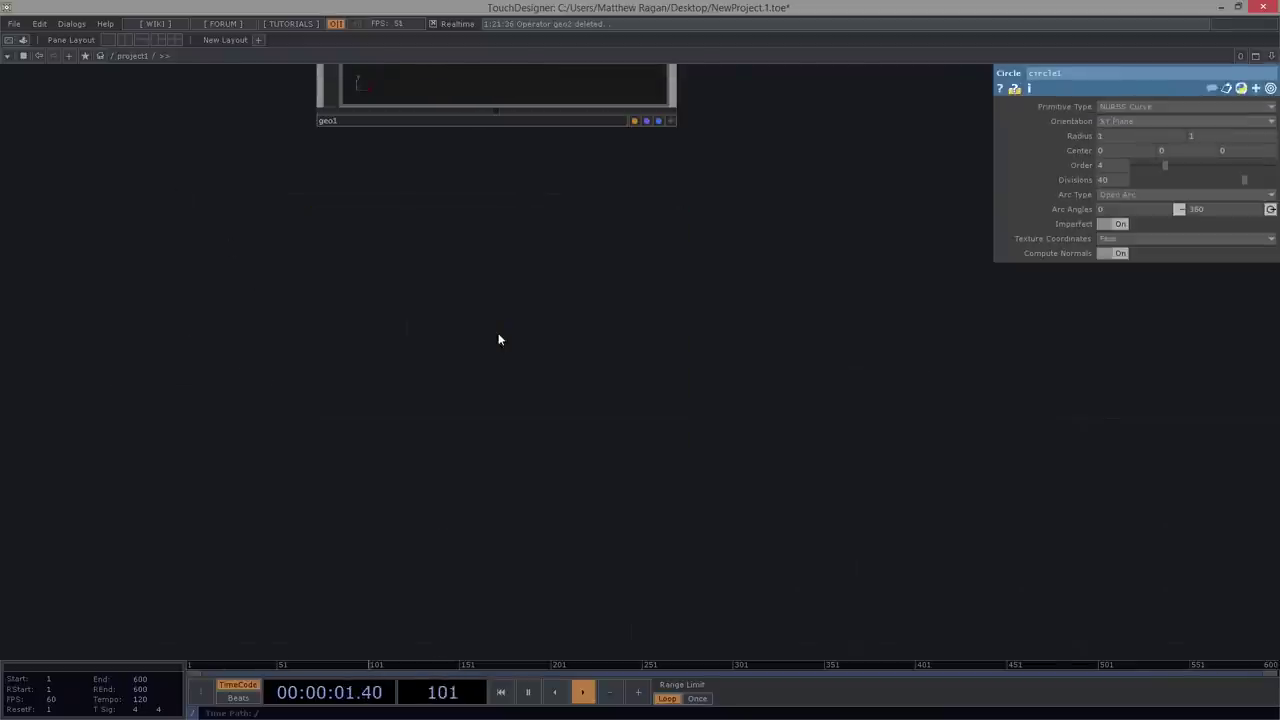
- Try inserting another Geometry COMP from the final Null SOP's output, then delete it and rewire the Null SOP to the original Geometry COMP
{"action": "scroll", "coordinate": [499, 338], "scroll_direction": "down", "scroll_amount": 1}
{"action": "left_click_drag", "start_coordinate": [370, 276], "coordinate": [601, 509]}
{"action": "scroll", "coordinate": [601, 509], "scroll_direction": "down", "scroll_amount": 3}
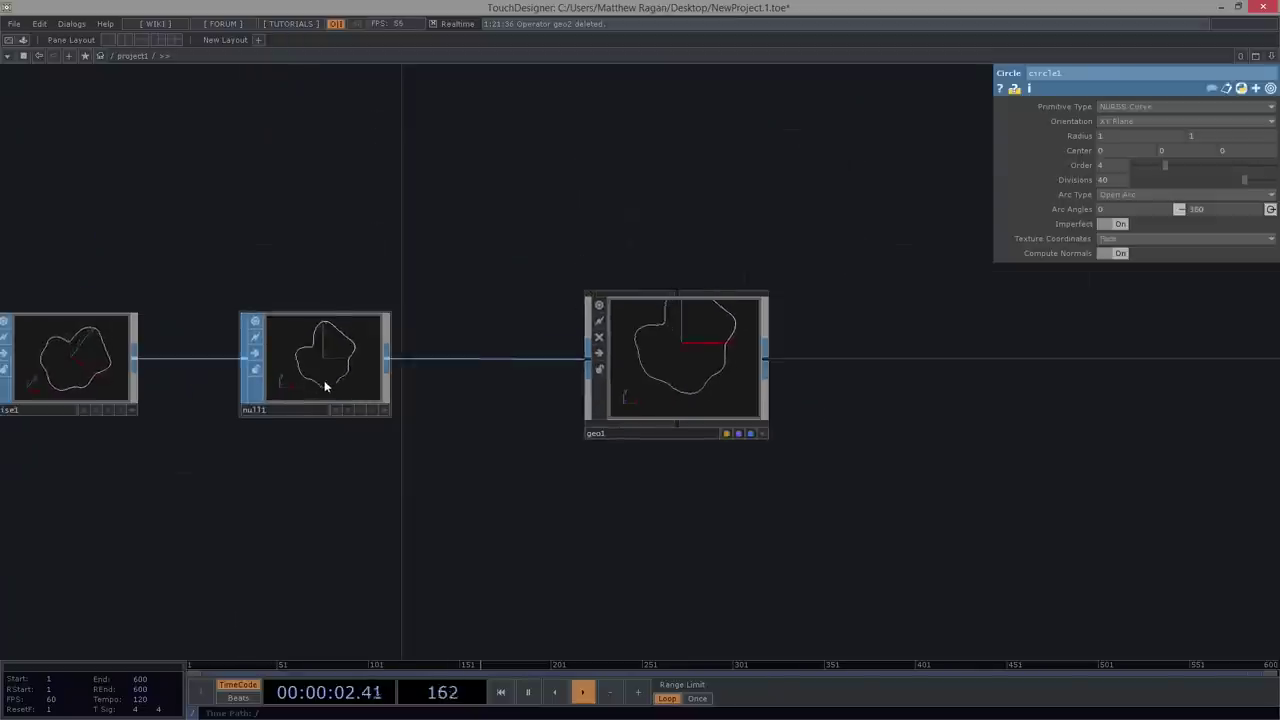
{"action": "right_click", "coordinate": [391, 360]}
{"action": "left_click", "coordinate": [395, 233]}
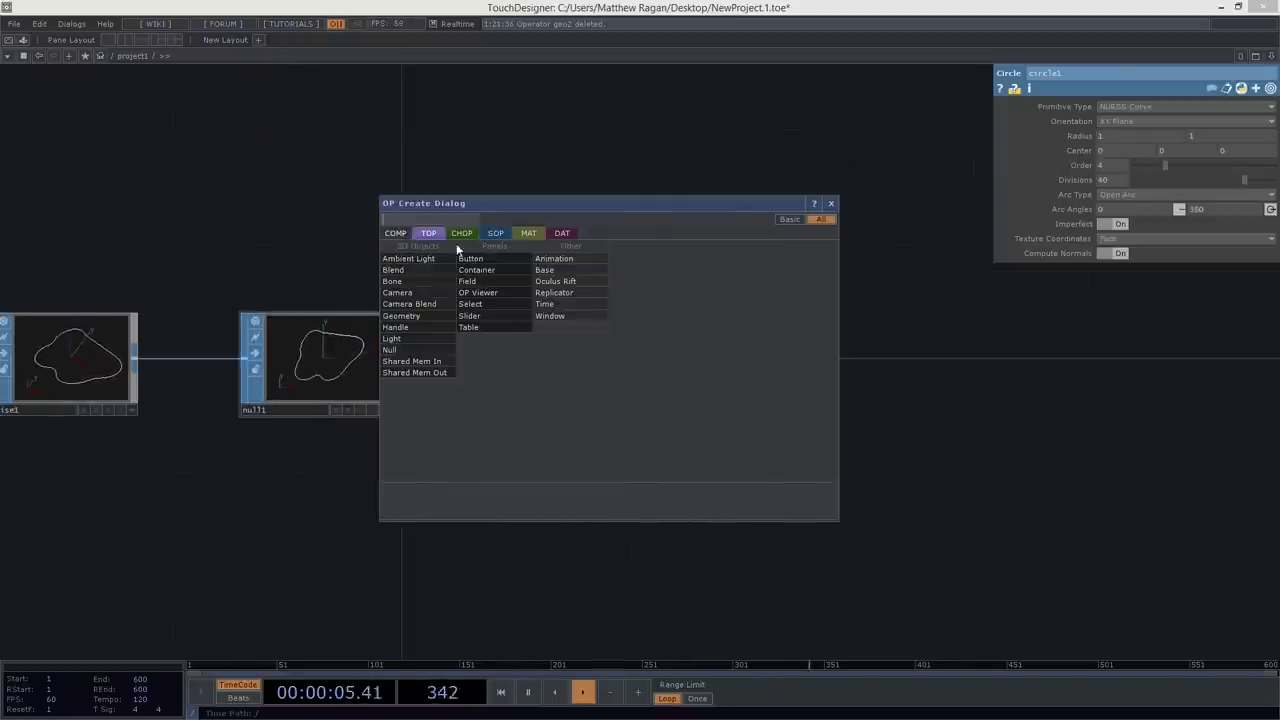
{"action": "left_click", "coordinate": [437, 313]}
{"action": "left_click", "coordinate": [643, 158]}
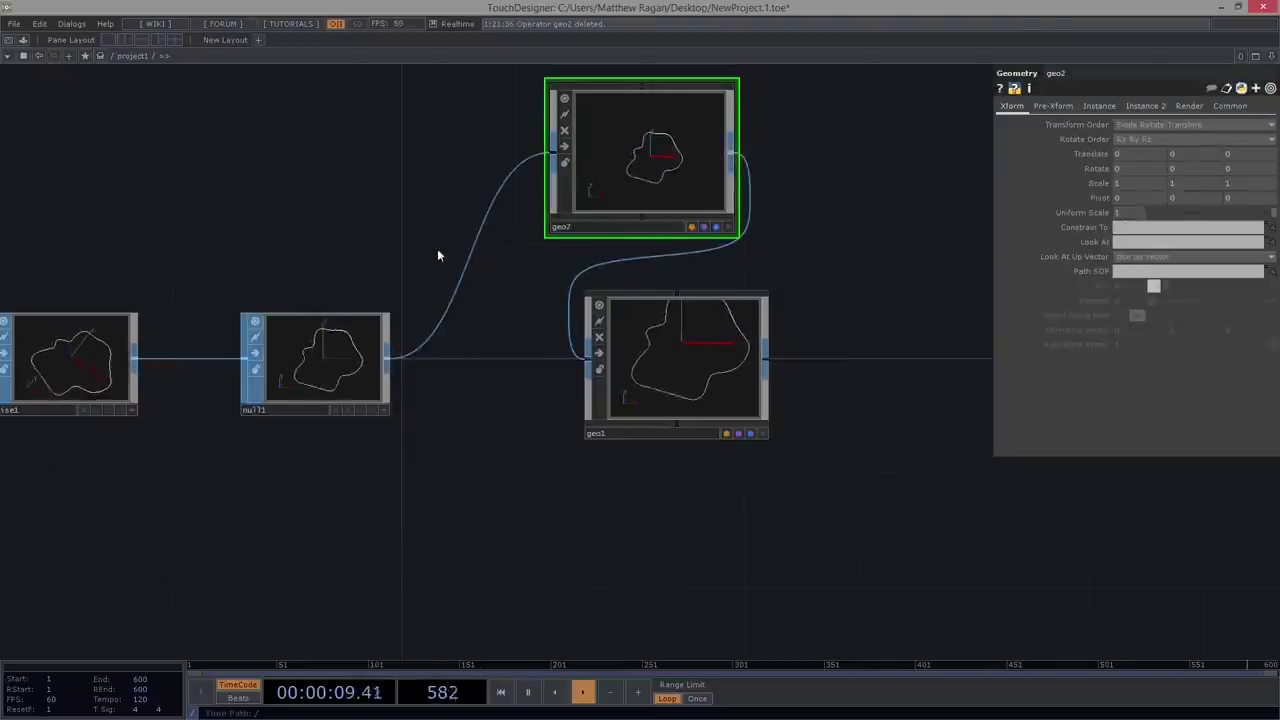
{"action": "key", "text": "Delete"}
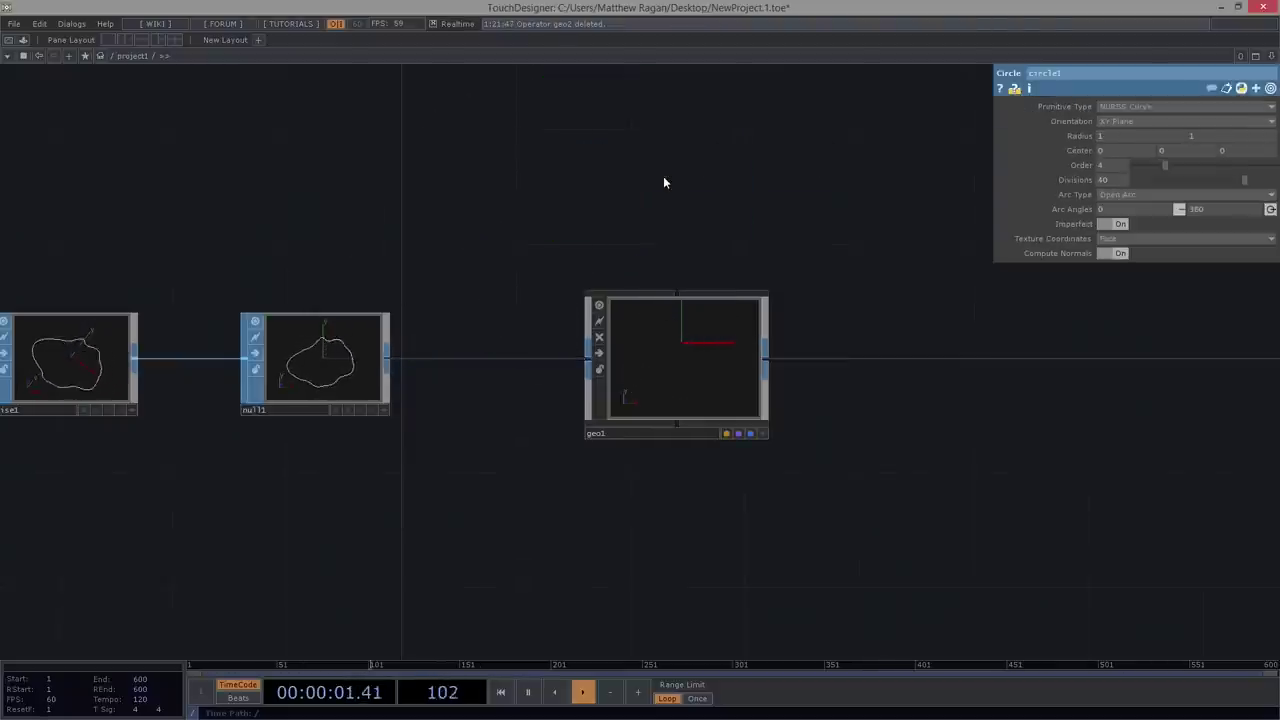
{"action": "left_click", "coordinate": [589, 358]}
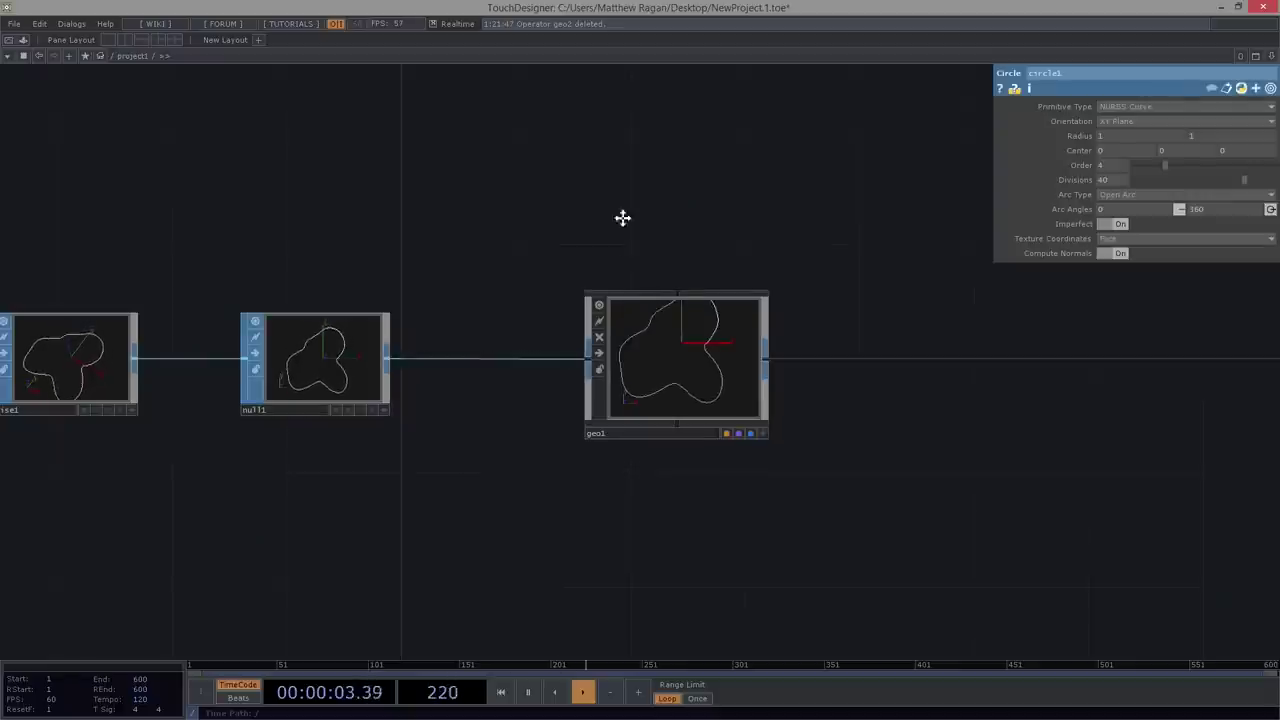
- Add a Camera COMP and place it directly above the Geometry component
{"action": "left_click_drag", "start_coordinate": [623, 214], "coordinate": [560, 223]}
{"action": "key", "text": "Tab"}
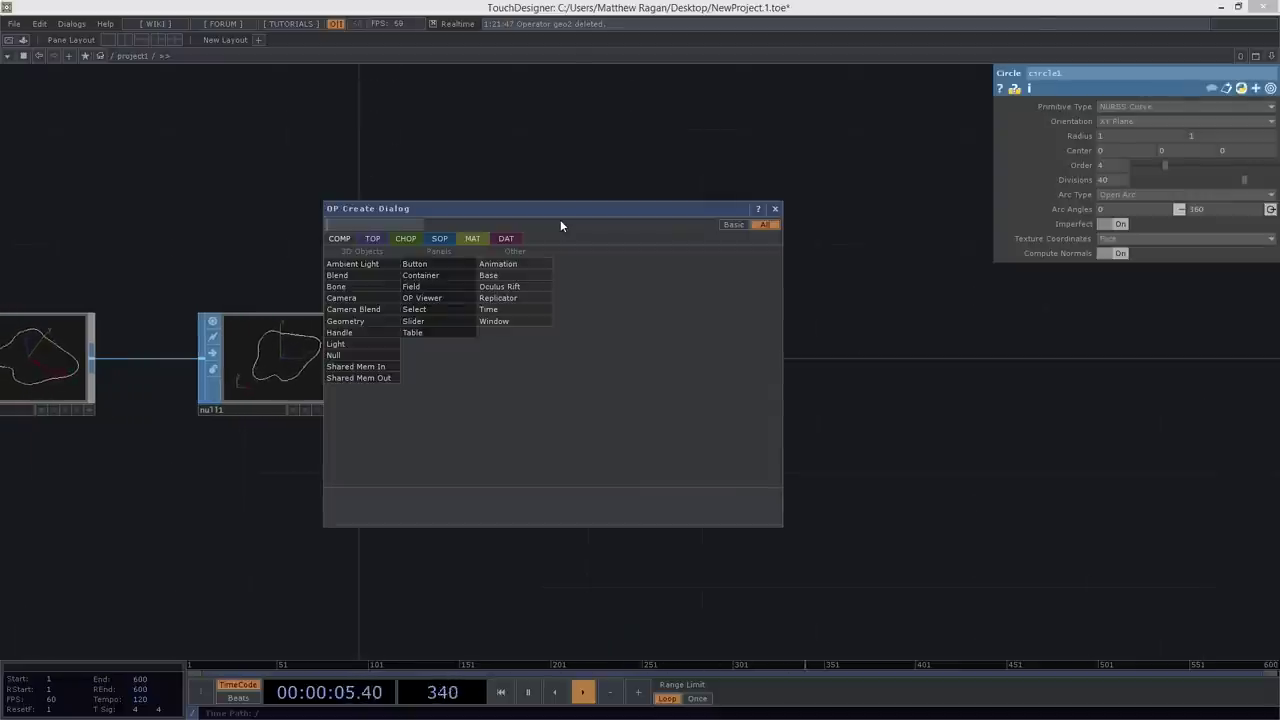
{"action": "type", "text": "cam"}
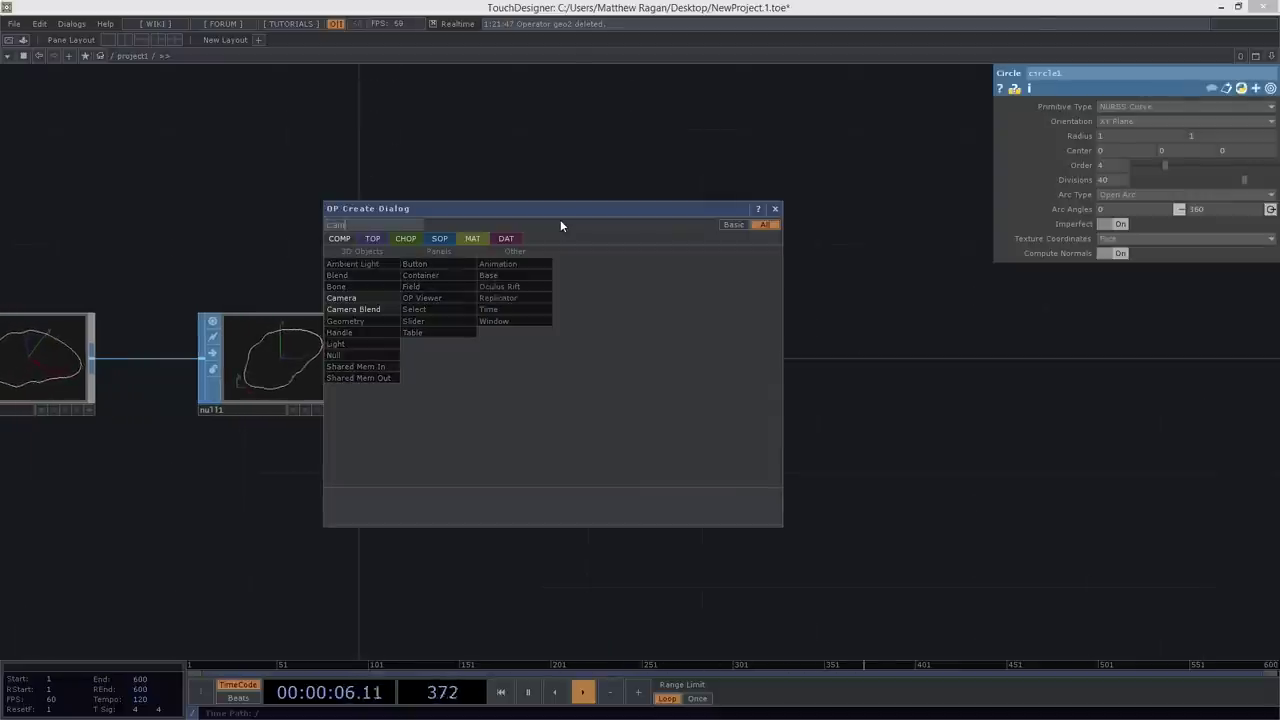
{"action": "left_click", "coordinate": [372, 299]}
{"action": "left_click", "coordinate": [655, 174]}
{"action": "left_click_drag", "start_coordinate": [655, 174], "coordinate": [618, 184]}
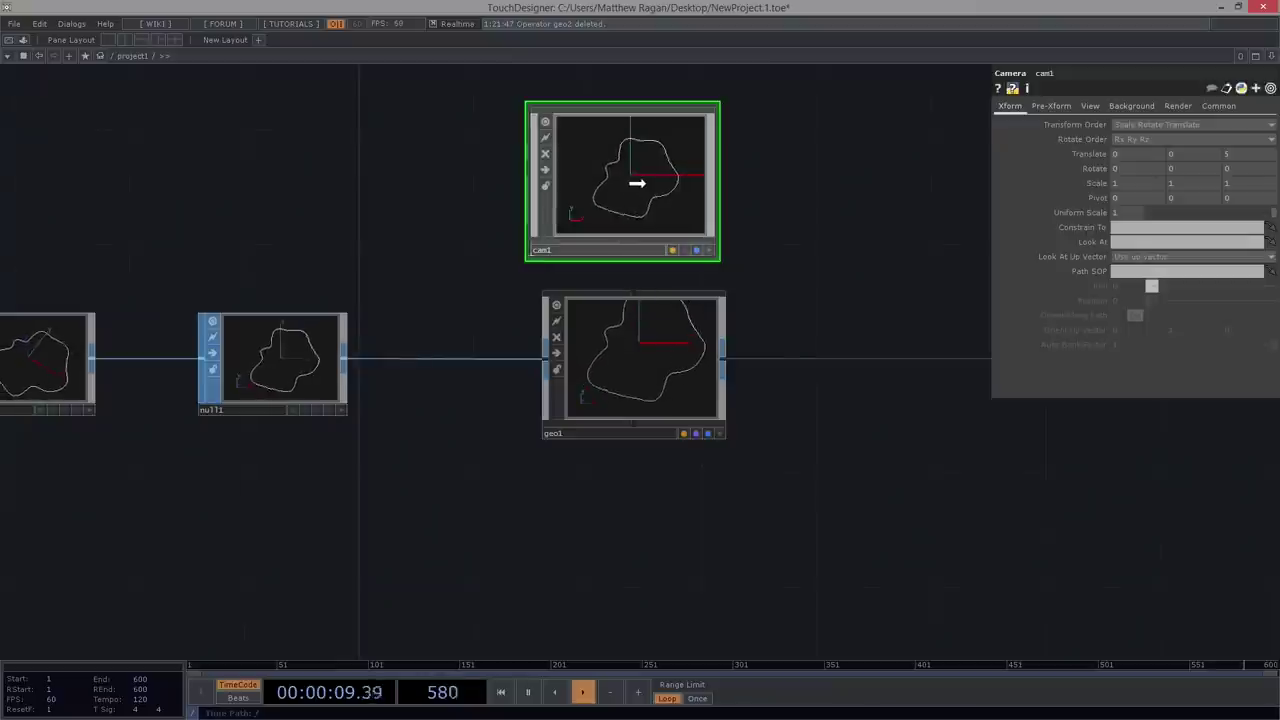
- Add a Render TOP to the right of the Geometry component and inspect its output up close
{"action": "left_click_drag", "start_coordinate": [840, 265], "coordinate": [722, 262]}
{"action": "key", "text": "Tab"}
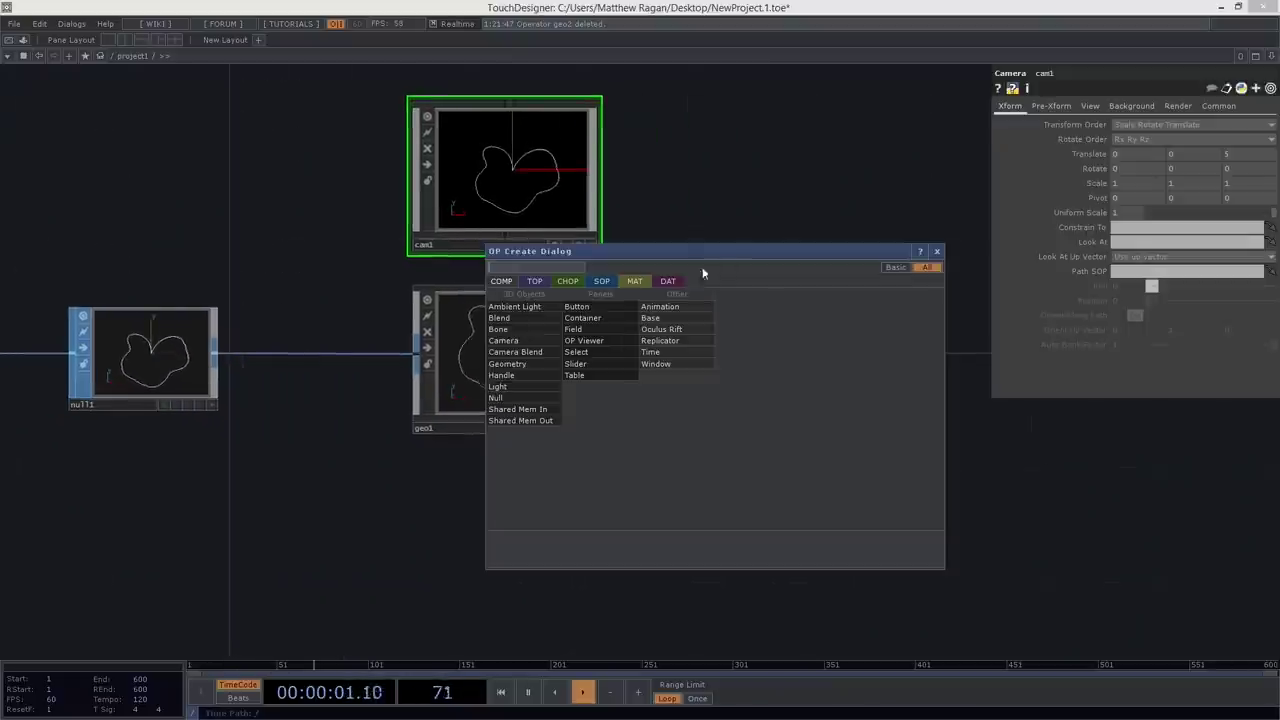
{"action": "left_click", "coordinate": [538, 282]}
{"action": "left_click", "coordinate": [672, 460]}
{"action": "left_click", "coordinate": [789, 346]}
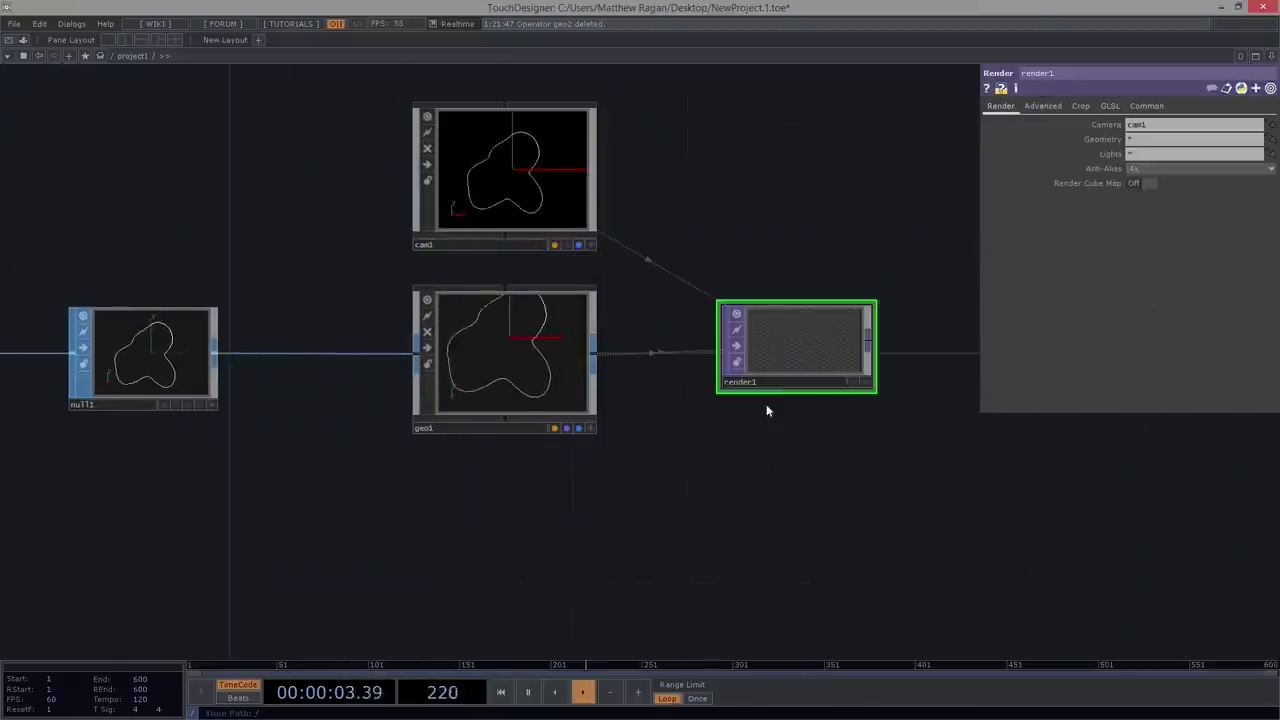
{"action": "left_click_drag", "start_coordinate": [786, 357], "coordinate": [809, 366]}
{"action": "scroll", "coordinate": [809, 364], "scroll_direction": "up", "scroll_amount": 5}
{"action": "scroll", "coordinate": [819, 360], "scroll_direction": "up", "scroll_amount": 4}
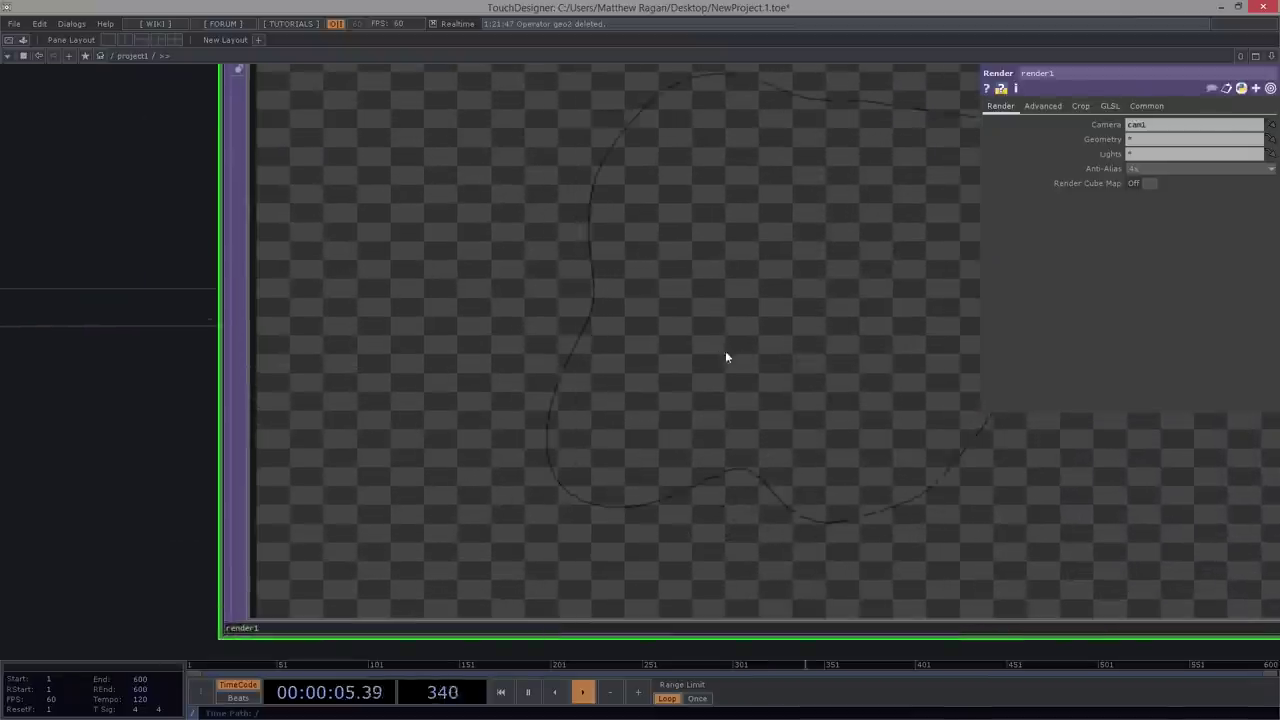
{"action": "scroll", "coordinate": [773, 224], "scroll_direction": "down", "scroll_amount": 8}
{"action": "scroll", "coordinate": [520, 474], "scroll_direction": "down", "scroll_amount": 4}
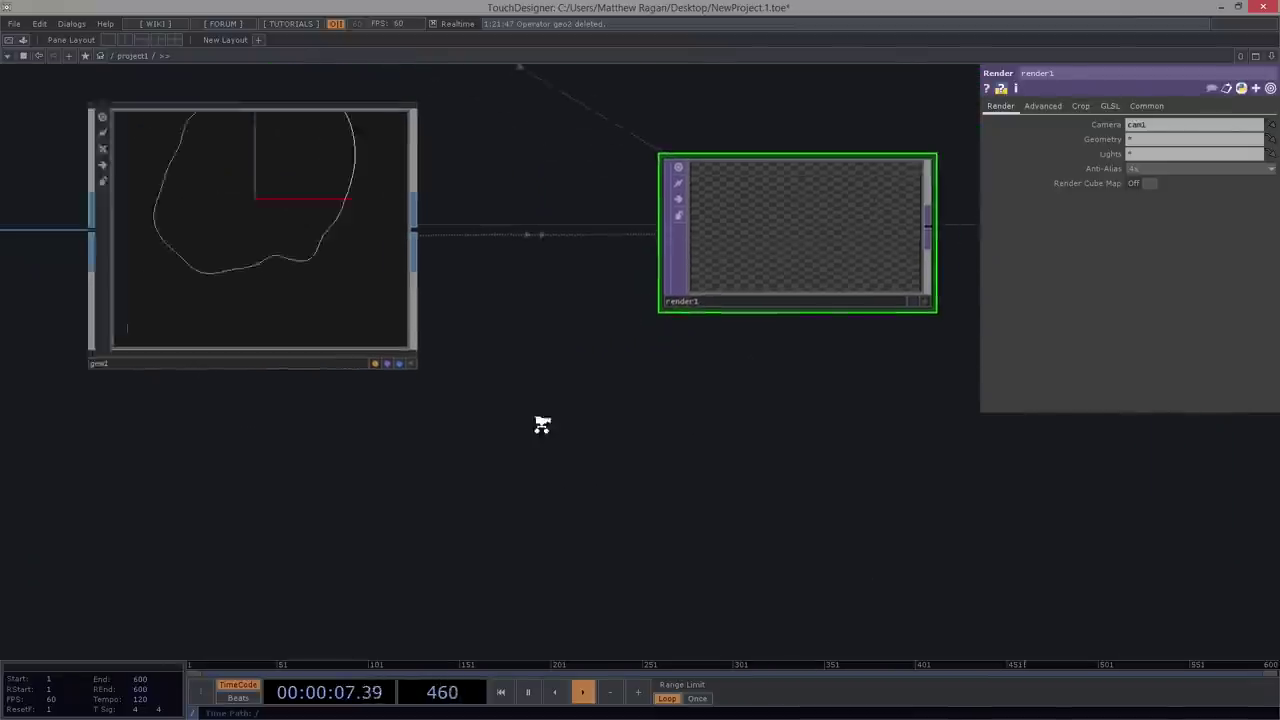
- Add a Constant MAT directly below the Geometry component
{"action": "key", "text": "Tab"}
{"action": "type", "text": "ma"}
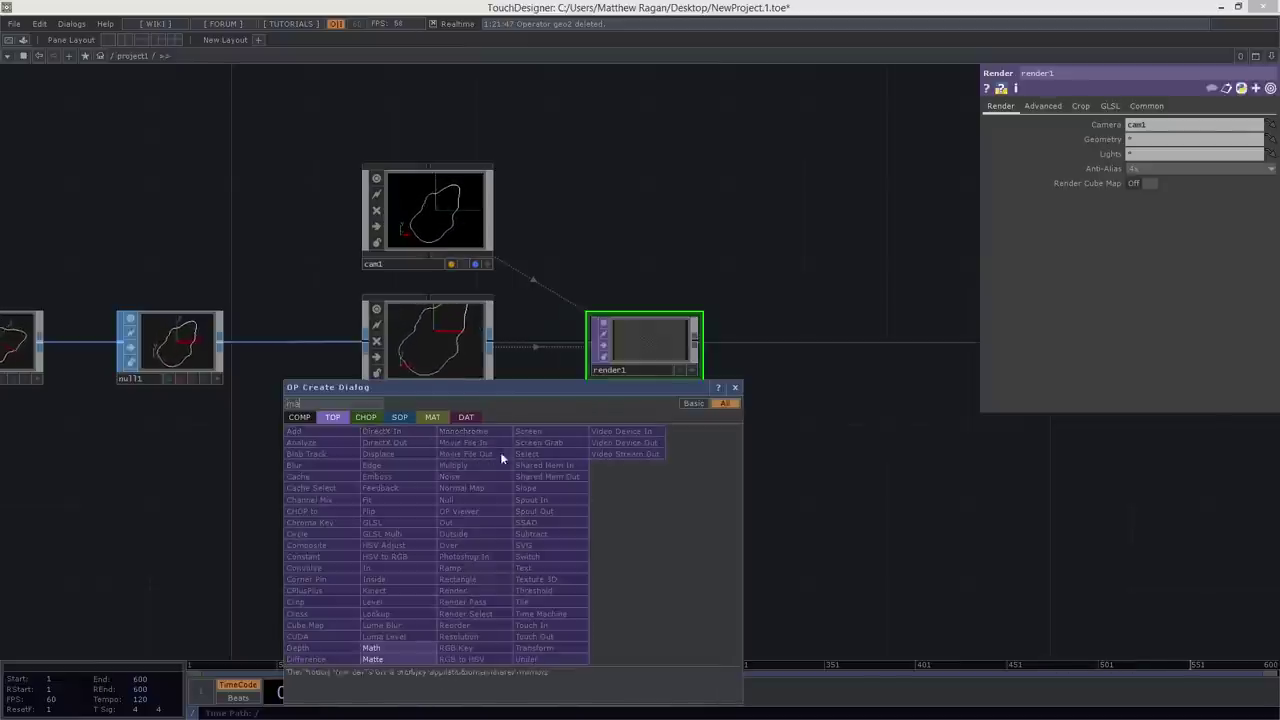
{"action": "left_click", "coordinate": [431, 419]}
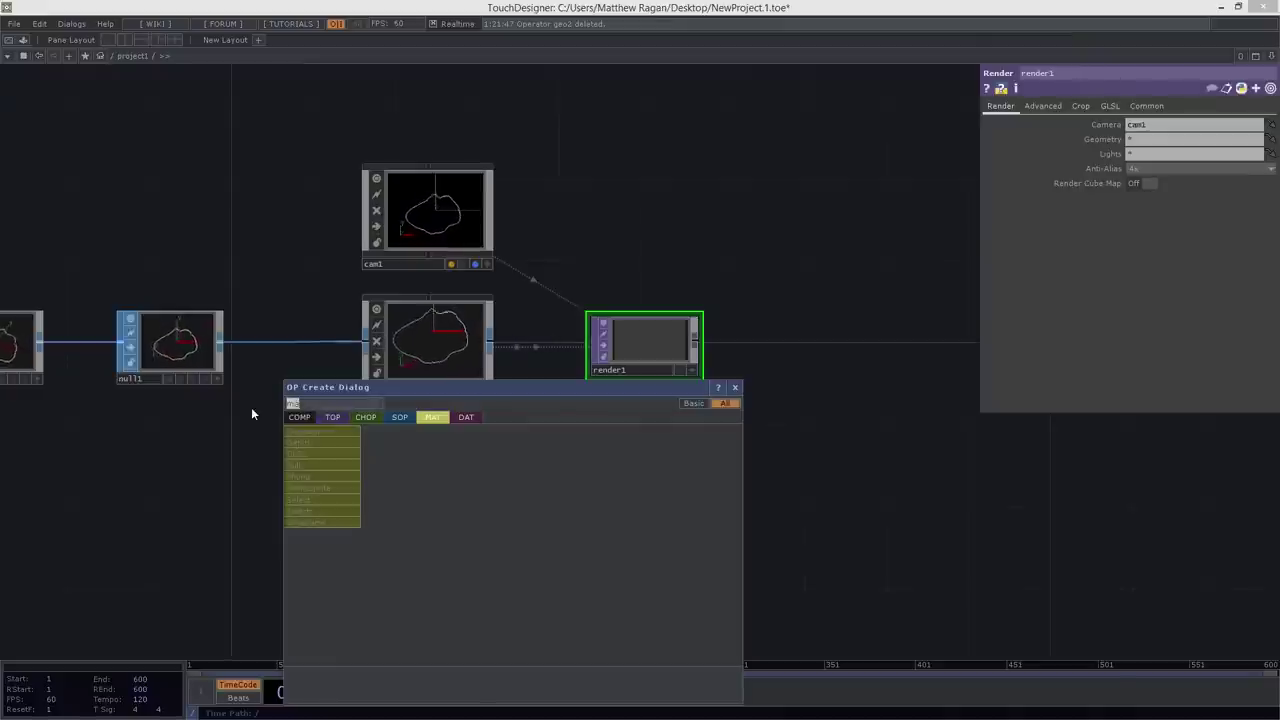
{"action": "type", "text": "con"}
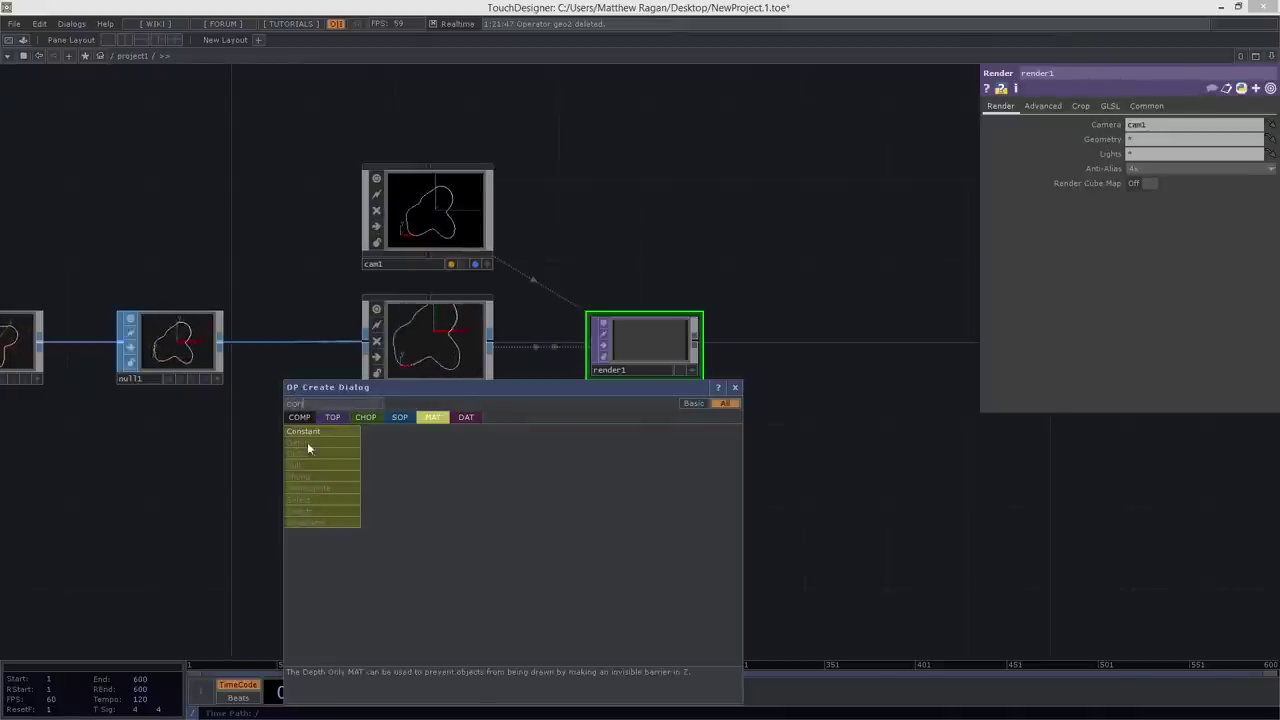
{"action": "key", "text": "Return"}
{"action": "left_click", "coordinate": [440, 462]}
- Assign the Constant MAT as the Geometry component's Material and align it beneath the component
{"action": "left_click_drag", "start_coordinate": [440, 462], "coordinate": [462, 364]}
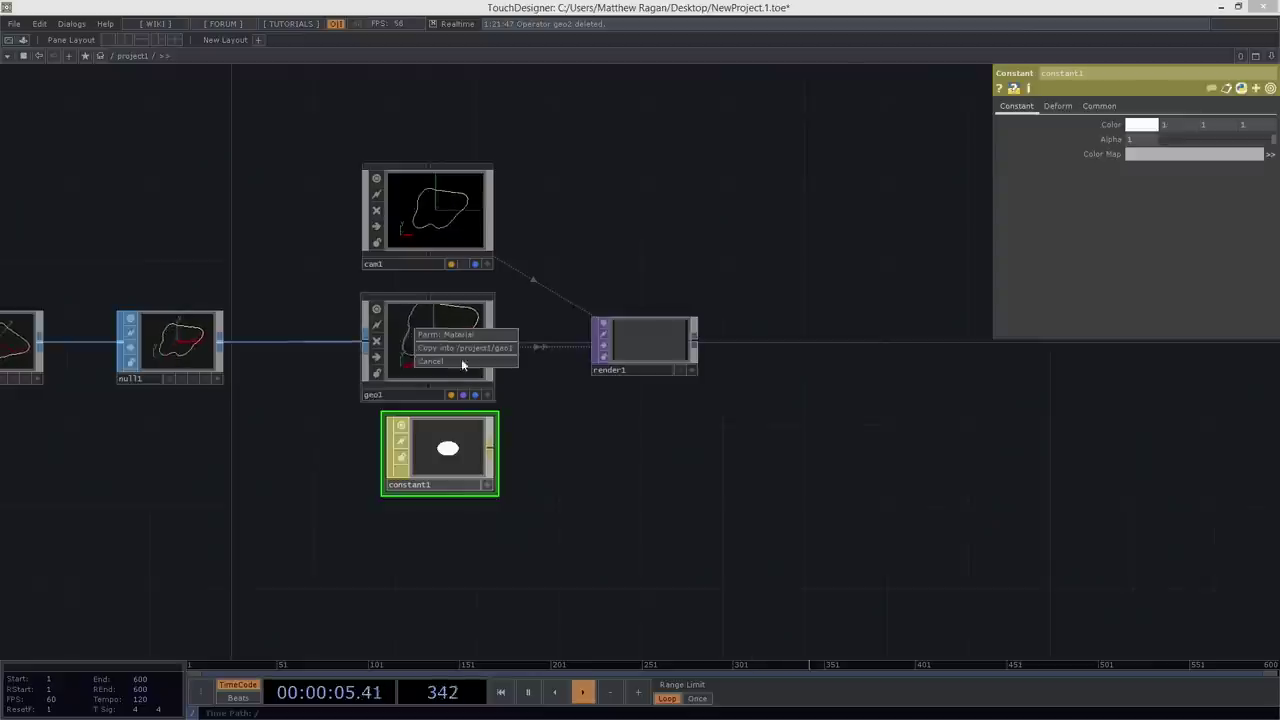
{"action": "left_click", "coordinate": [472, 339]}
{"action": "left_click_drag", "start_coordinate": [449, 453], "coordinate": [424, 453]}
- Examine the Render TOP's output up close as the timeline plays through its loop point
{"action": "left_click_drag", "start_coordinate": [645, 388], "coordinate": [478, 440]}
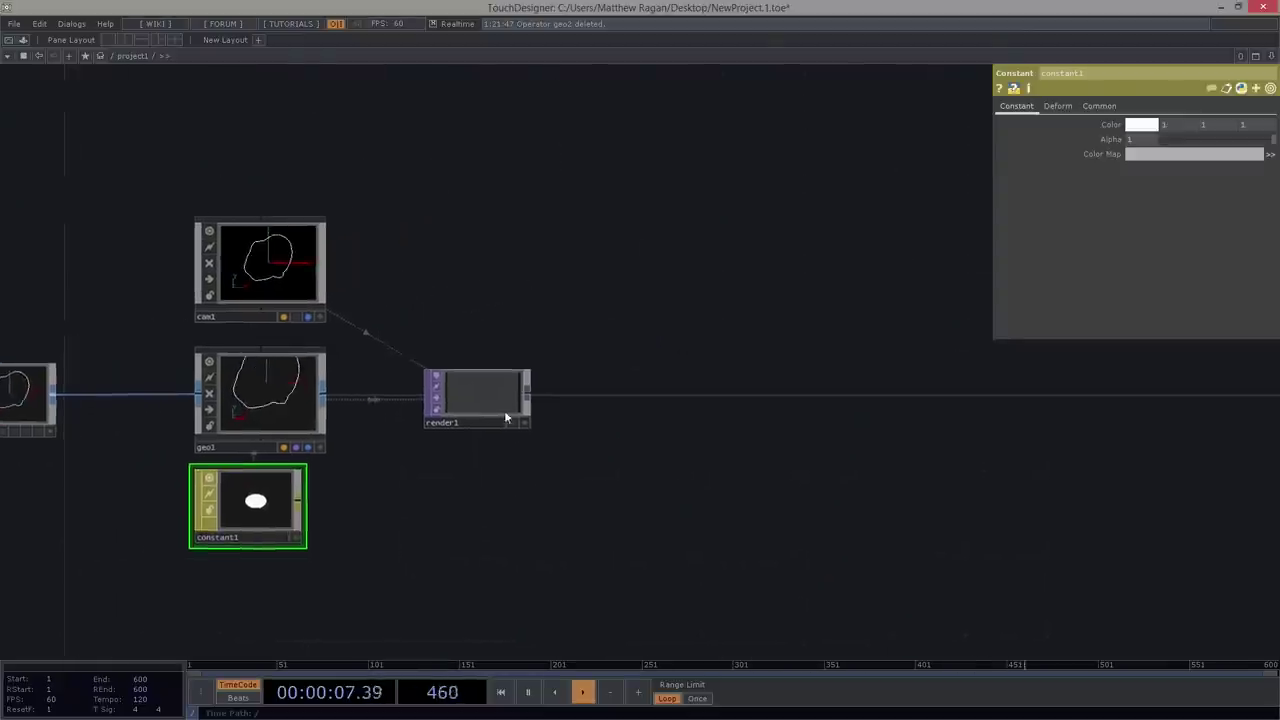
{"action": "middle_click_drag", "start_coordinate": [482, 416], "coordinate": [470, 385]}
{"action": "scroll", "coordinate": [470, 386], "scroll_direction": "up", "scroll_amount": 1}
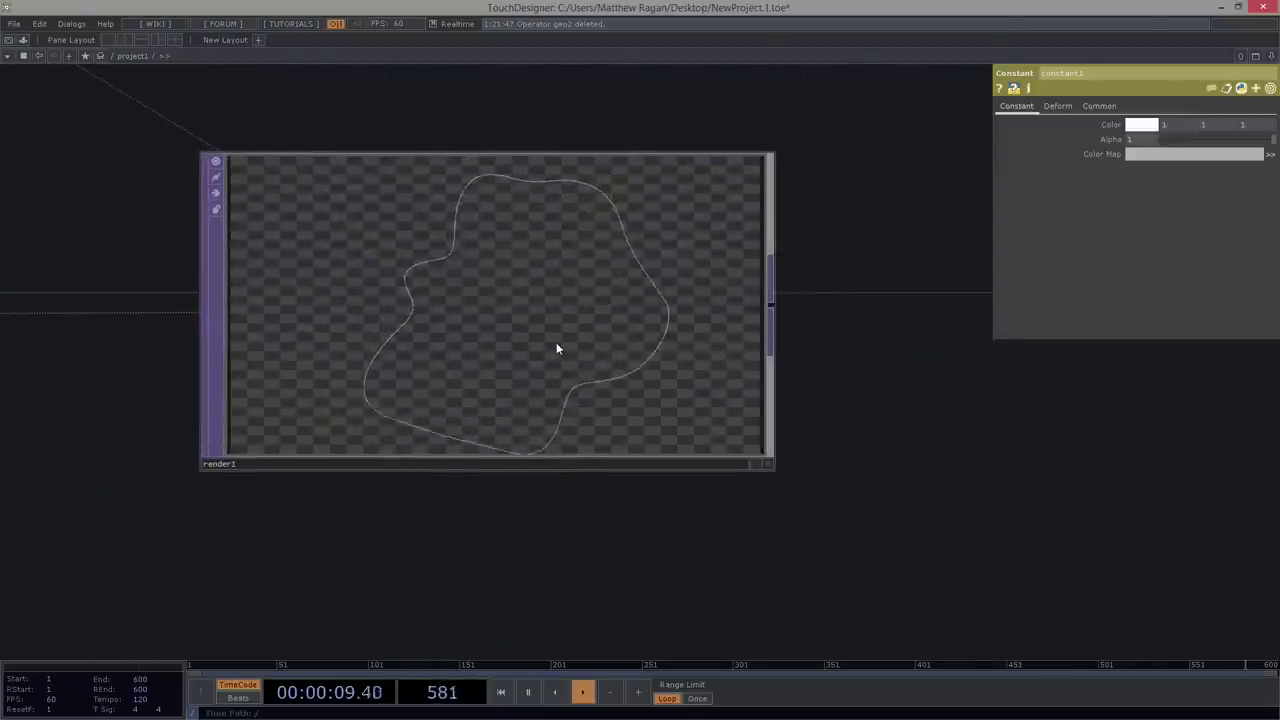
{"action": "scroll", "coordinate": [490, 325], "scroll_direction": "down", "scroll_amount": 5}
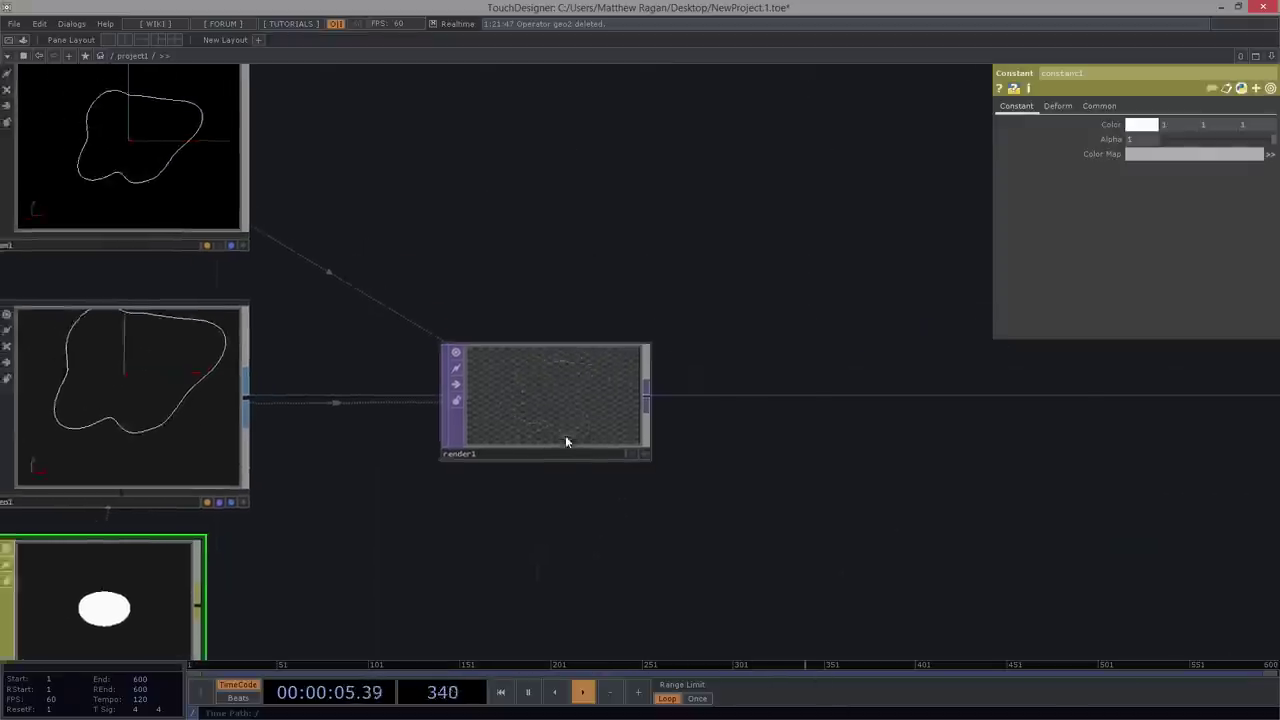
{"action": "scroll", "coordinate": [566, 440], "scroll_direction": "up", "scroll_amount": 4}
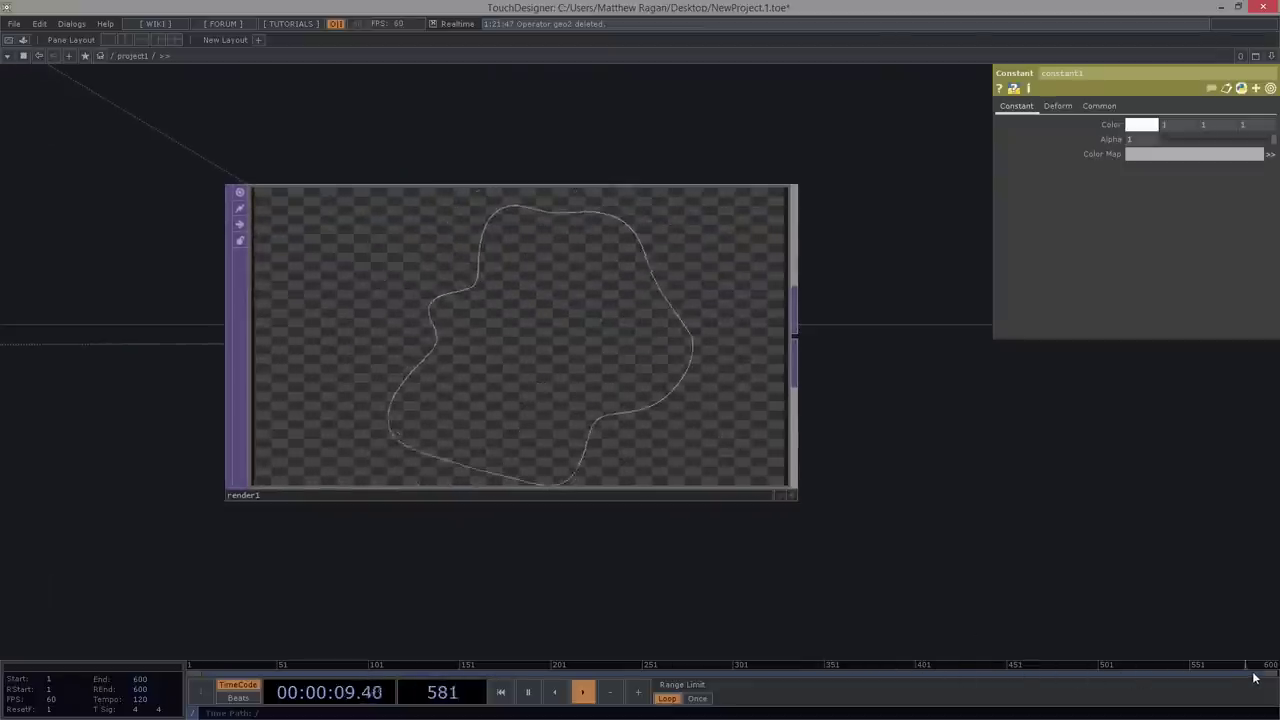
{"action": "scroll", "coordinate": [257, 494], "scroll_direction": "down", "scroll_amount": 5}
- Set the Noise SOP's Translate Z expression to absTime.seconds so the animation no longer follows the looping timeline
{"action": "left_click_drag", "start_coordinate": [293, 566], "coordinate": [778, 543]}
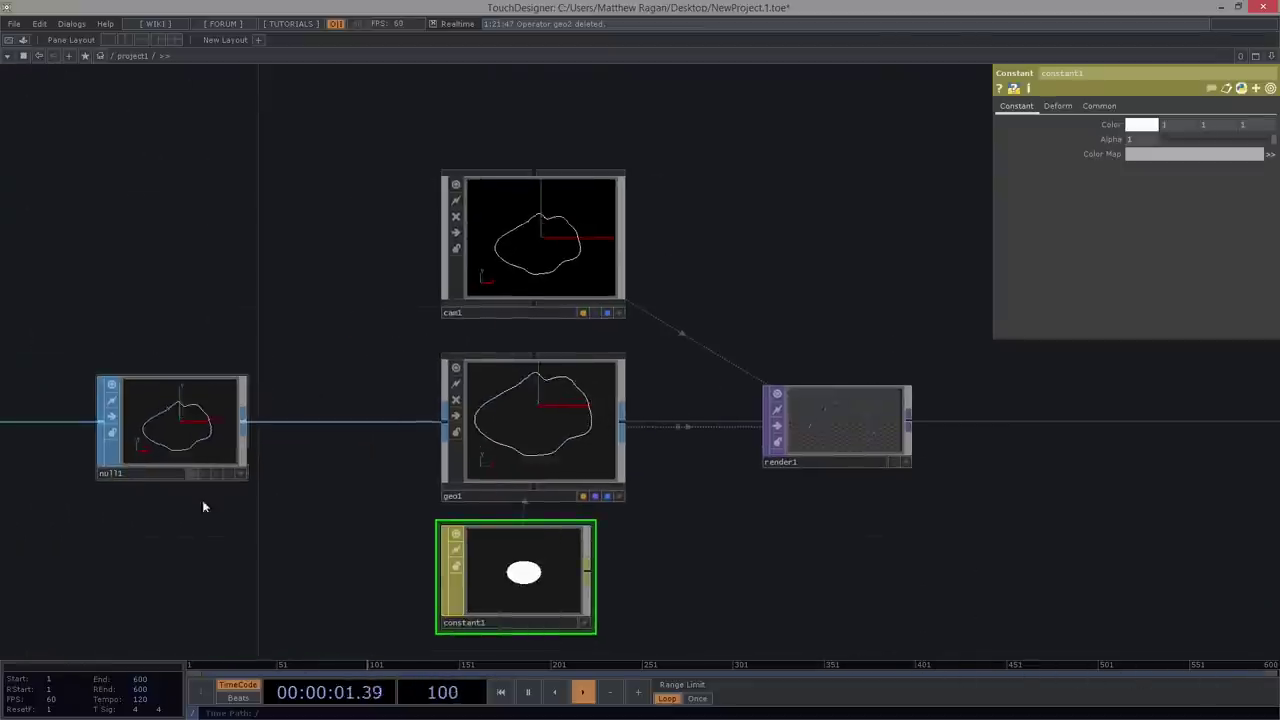
{"action": "left_click_drag", "start_coordinate": [203, 506], "coordinate": [640, 440]}
{"action": "left_click_drag", "start_coordinate": [380, 232], "coordinate": [473, 260]}
{"action": "left_click_drag", "start_coordinate": [431, 397], "coordinate": [405, 396]}
{"action": "left_click", "coordinate": [1050, 106]}
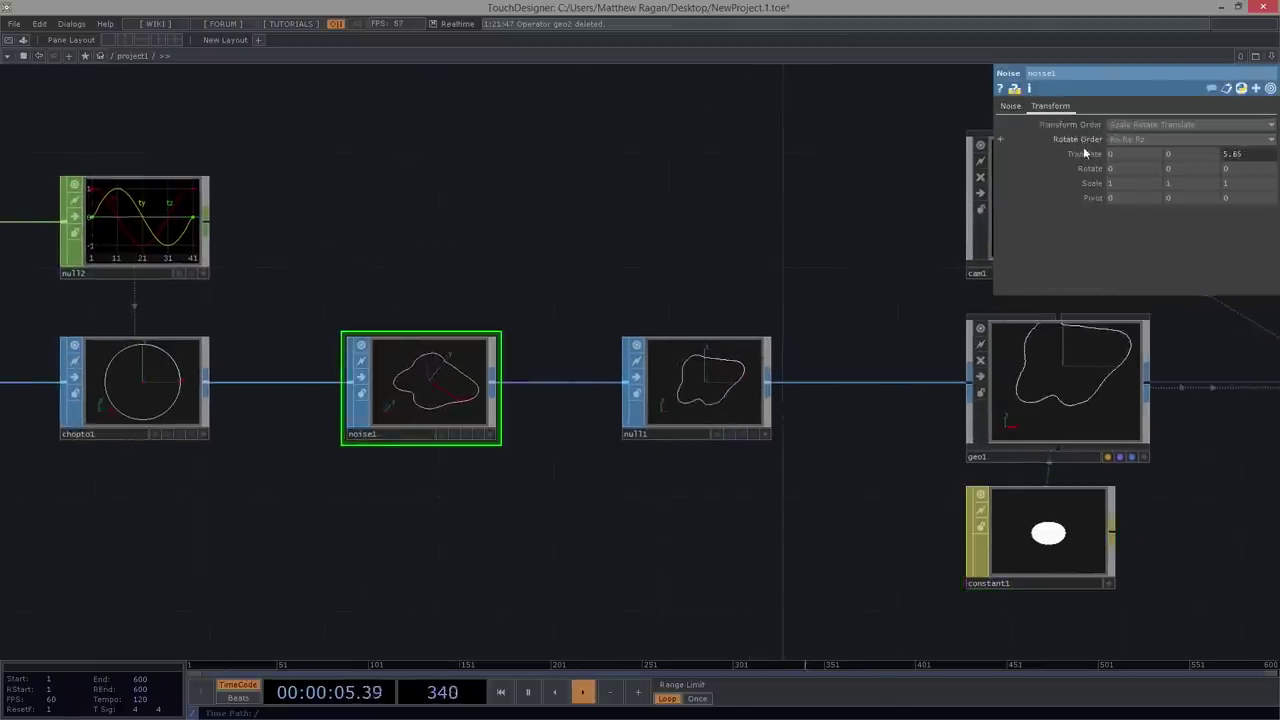
{"action": "left_click", "coordinate": [1084, 154]}
{"action": "left_click", "coordinate": [1140, 198]}
{"action": "type", "text": "me.time.seconds"}
{"action": "left_click_drag", "start_coordinate": [1169, 200], "coordinate": [1083, 211]}
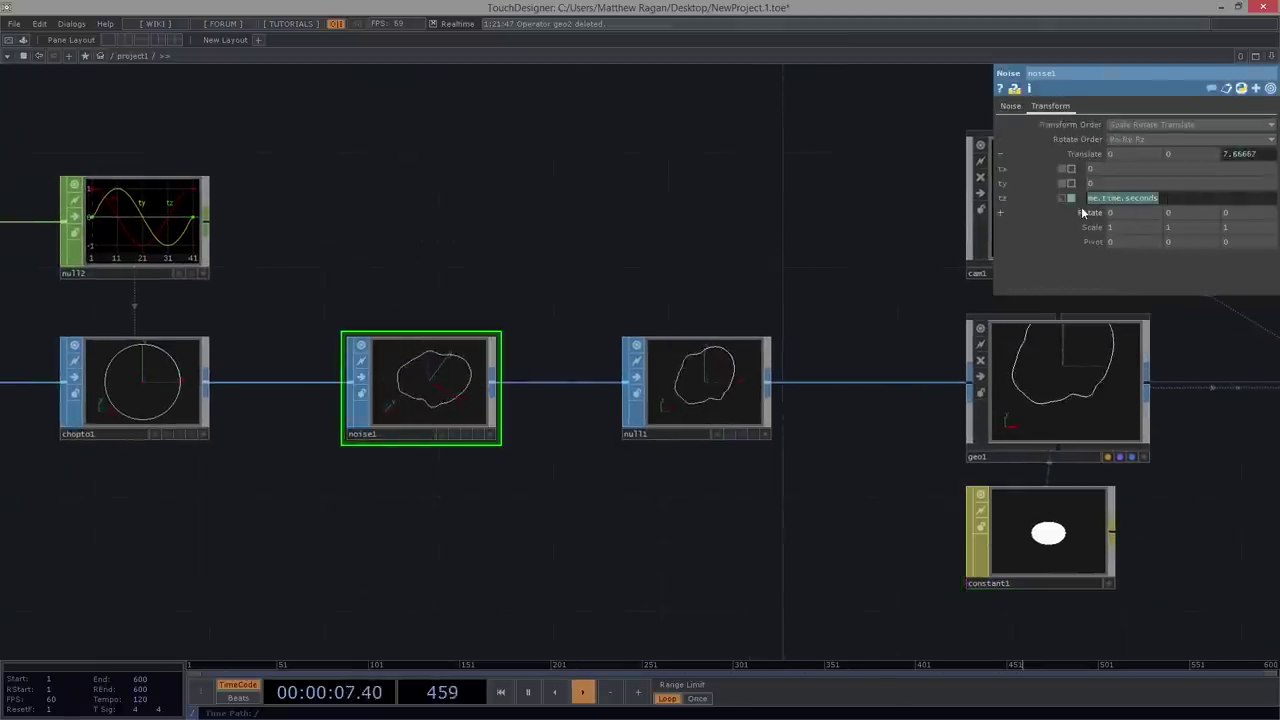
{"action": "type", "text": "absTime.seconds"}
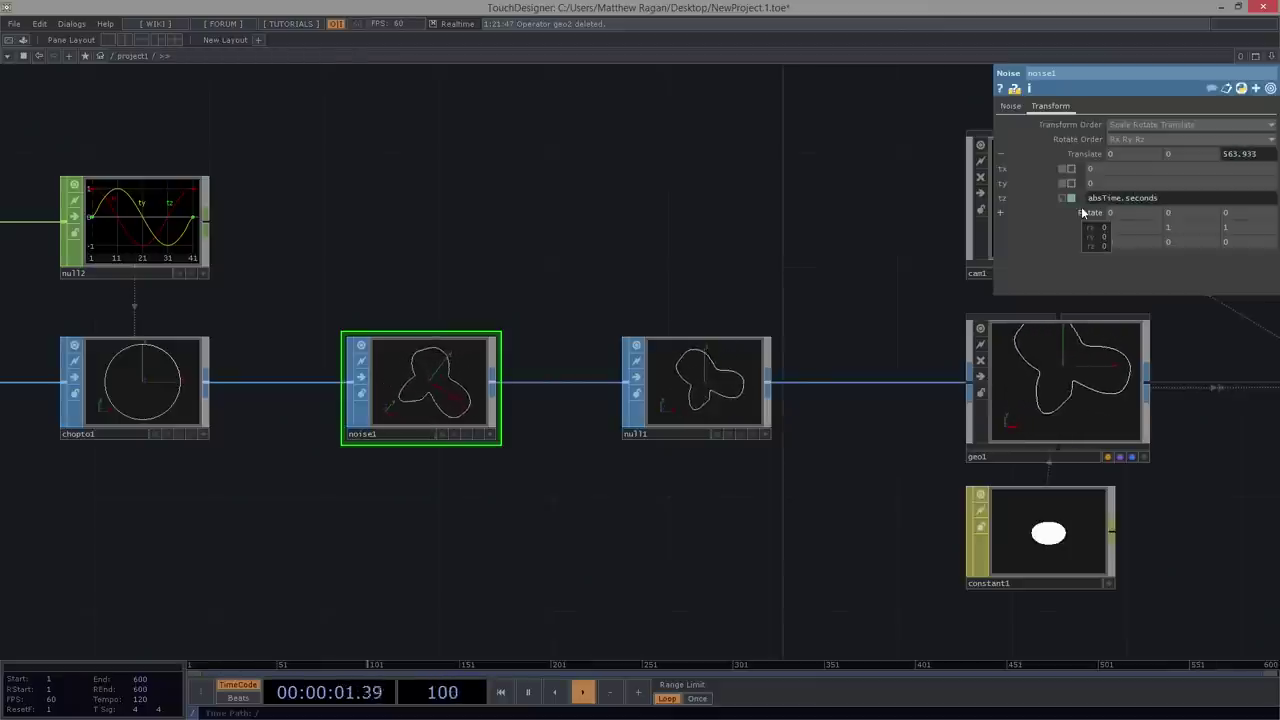
{"action": "key", "text": "Return"}
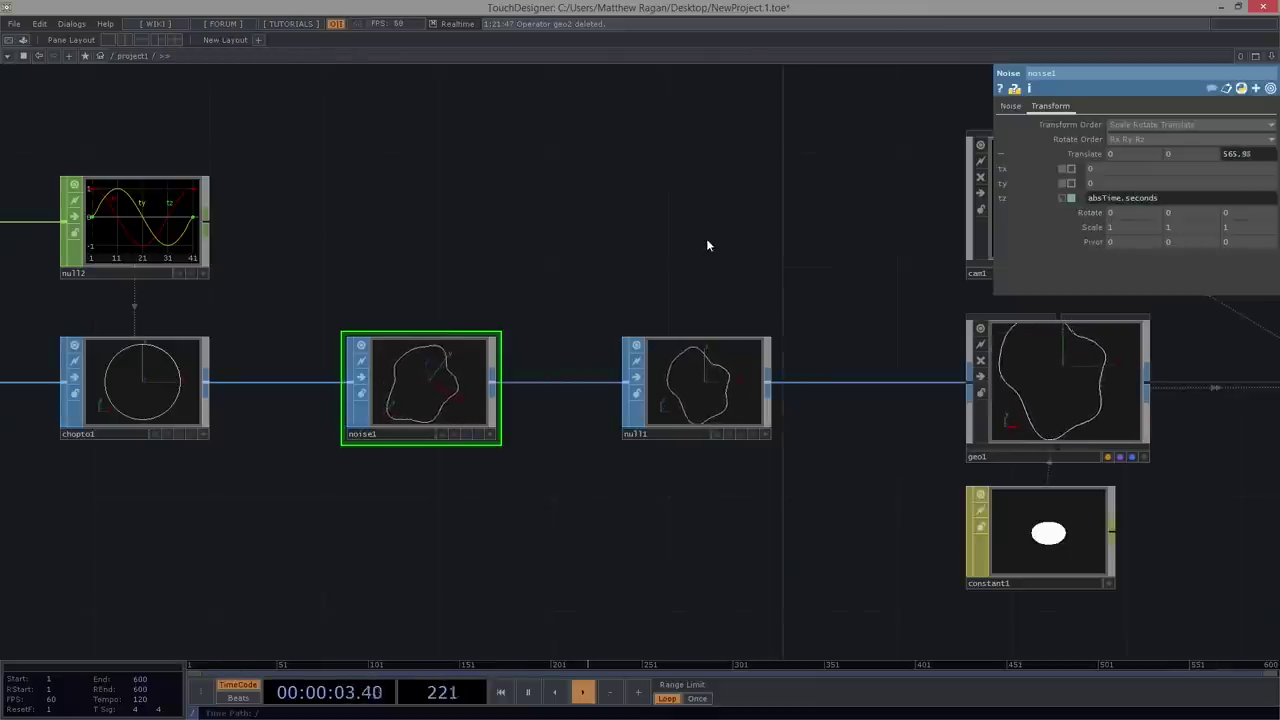
- Reduce the Geometry component's Uniform Scale to about 0.4 so the rendered shape fits within the frame
{"action": "left_click_drag", "start_coordinate": [843, 250], "coordinate": [199, 164]}
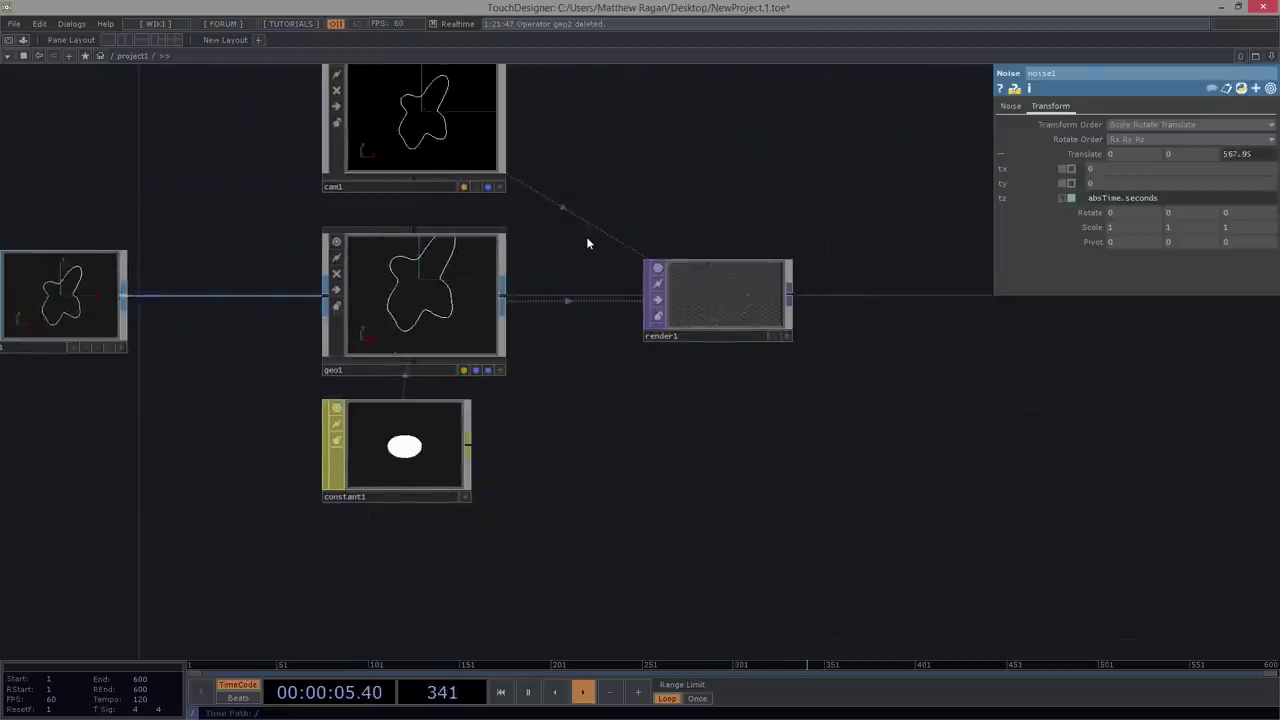
{"action": "scroll", "coordinate": [766, 295], "scroll_direction": "up", "scroll_amount": 2}
{"action": "scroll", "coordinate": [766, 295], "scroll_direction": "up", "scroll_amount": 3}
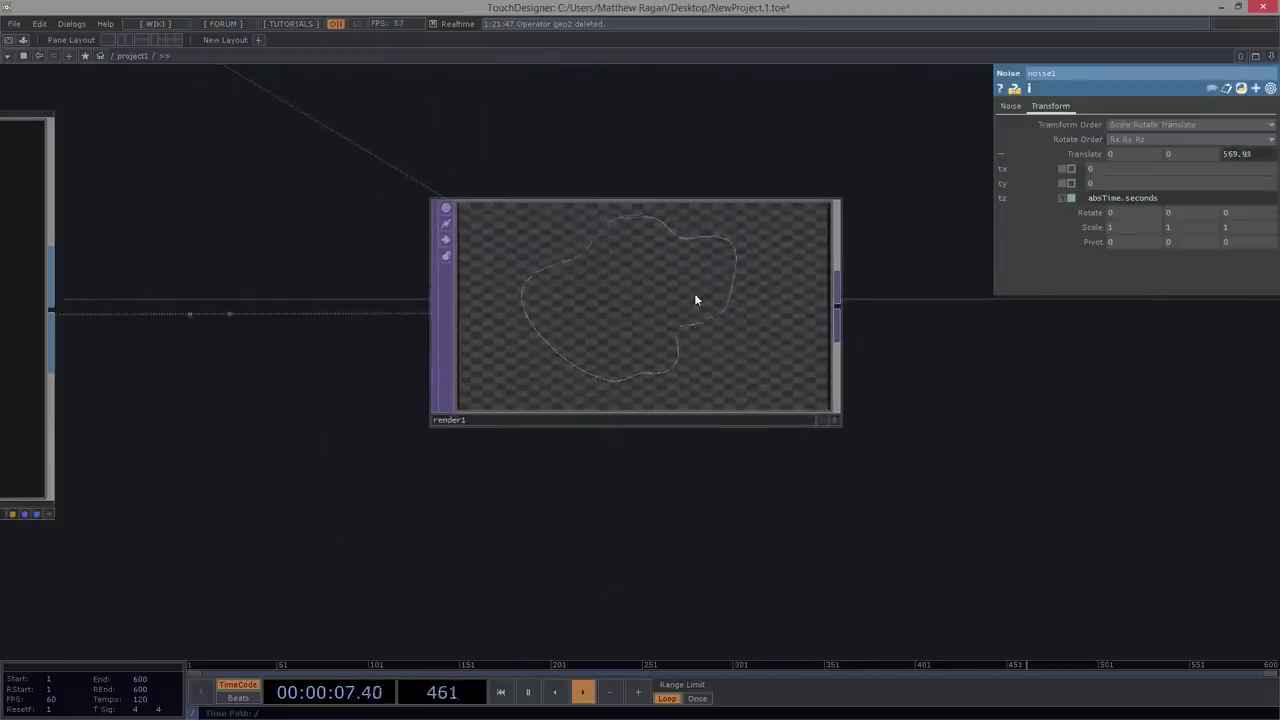
{"action": "scroll", "coordinate": [682, 302], "scroll_direction": "down", "scroll_amount": 4}
{"action": "left_click", "coordinate": [271, 329]}
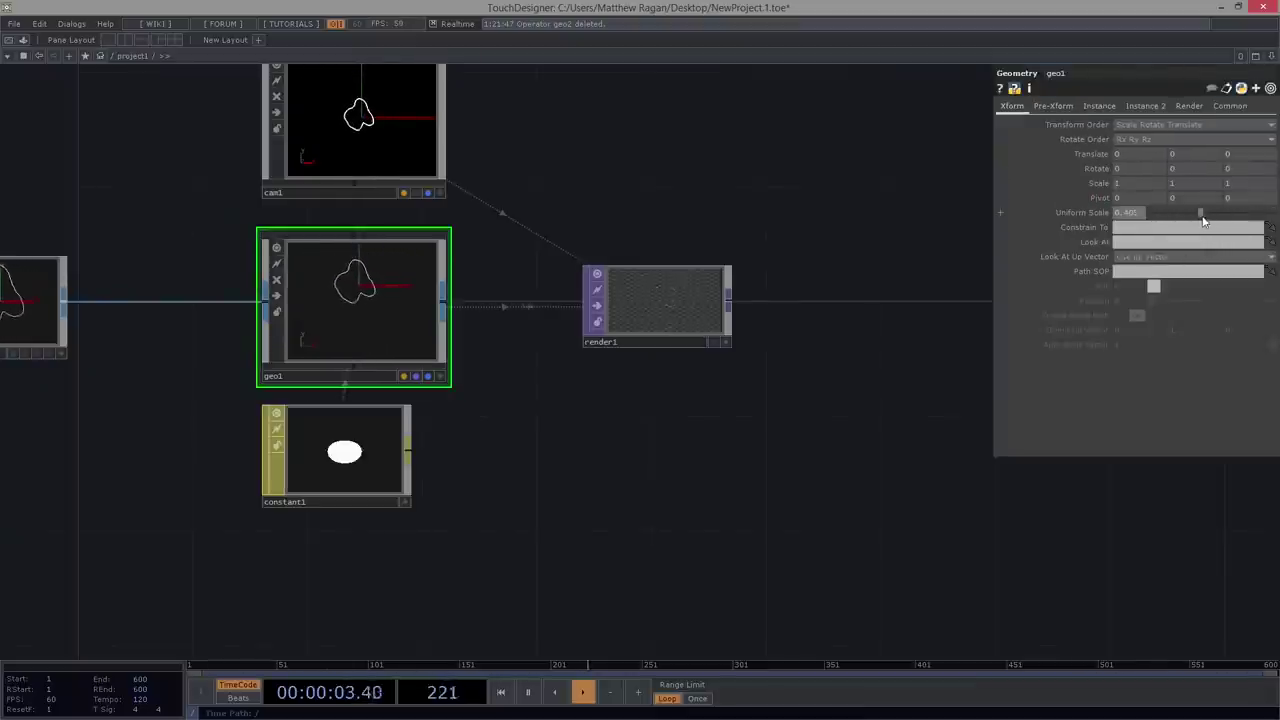
{"action": "scroll", "coordinate": [700, 298], "scroll_direction": "up", "scroll_amount": 8}
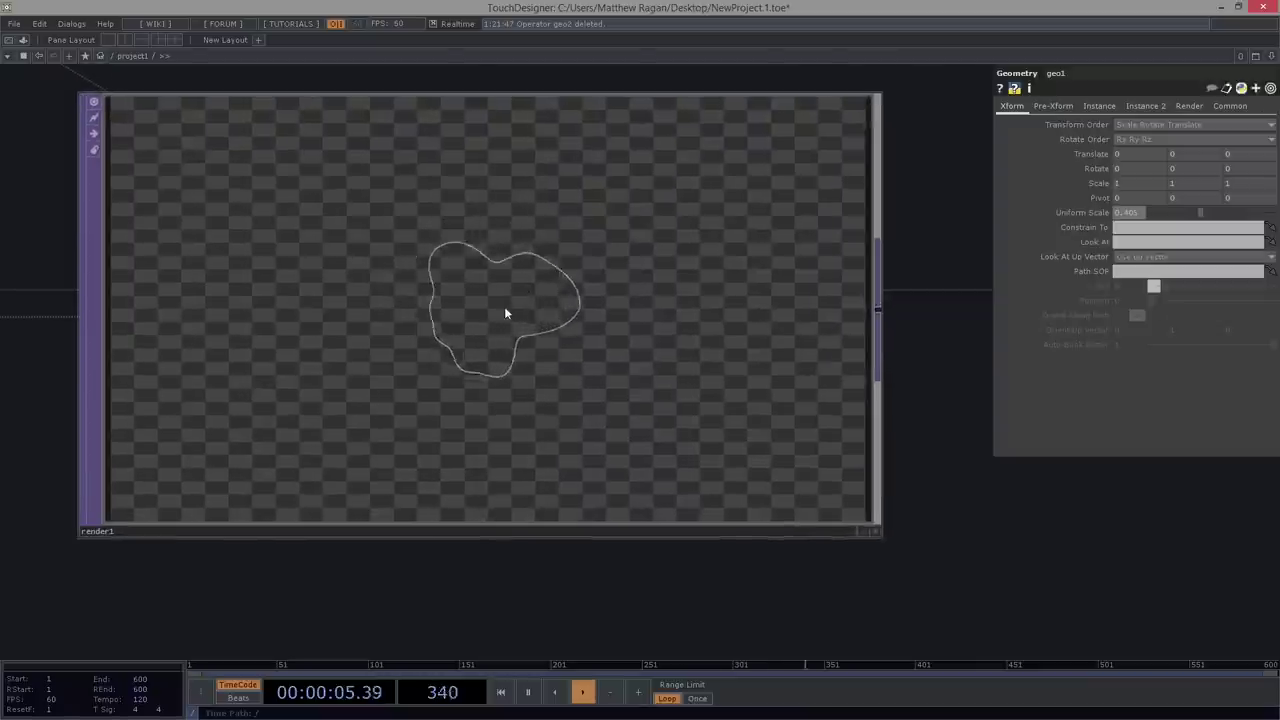
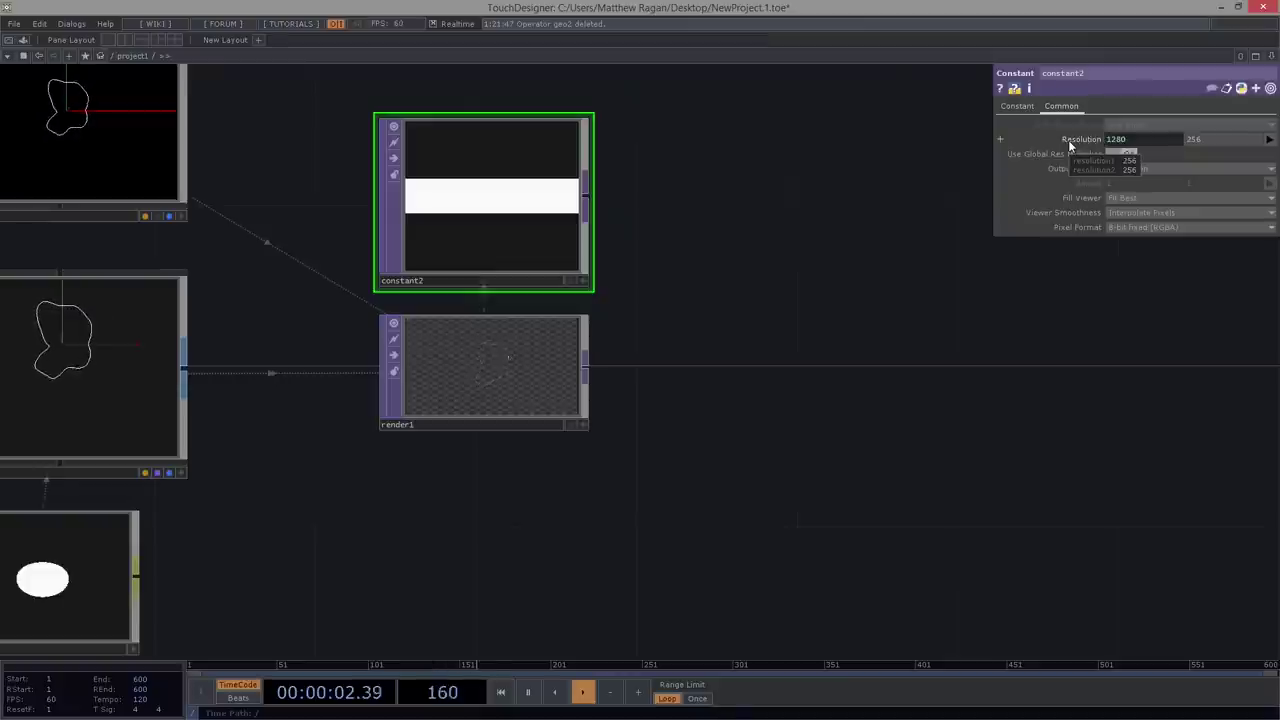
- Set the Constant TOP's height resolution expression to op('render1').height and its Alpha to 0
{"action": "left_click", "coordinate": [1084, 139]}
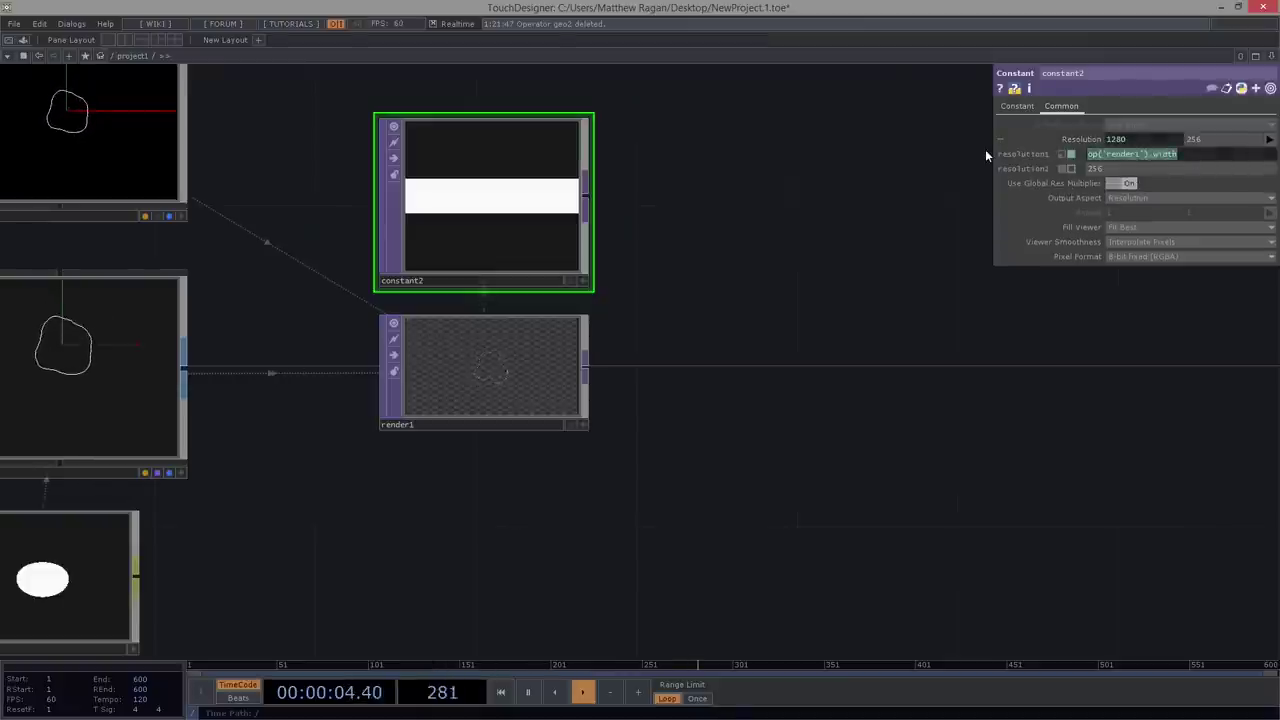
{"action": "left_click", "coordinate": [1180, 172]}
{"action": "type", "text": "op('render1').width"}
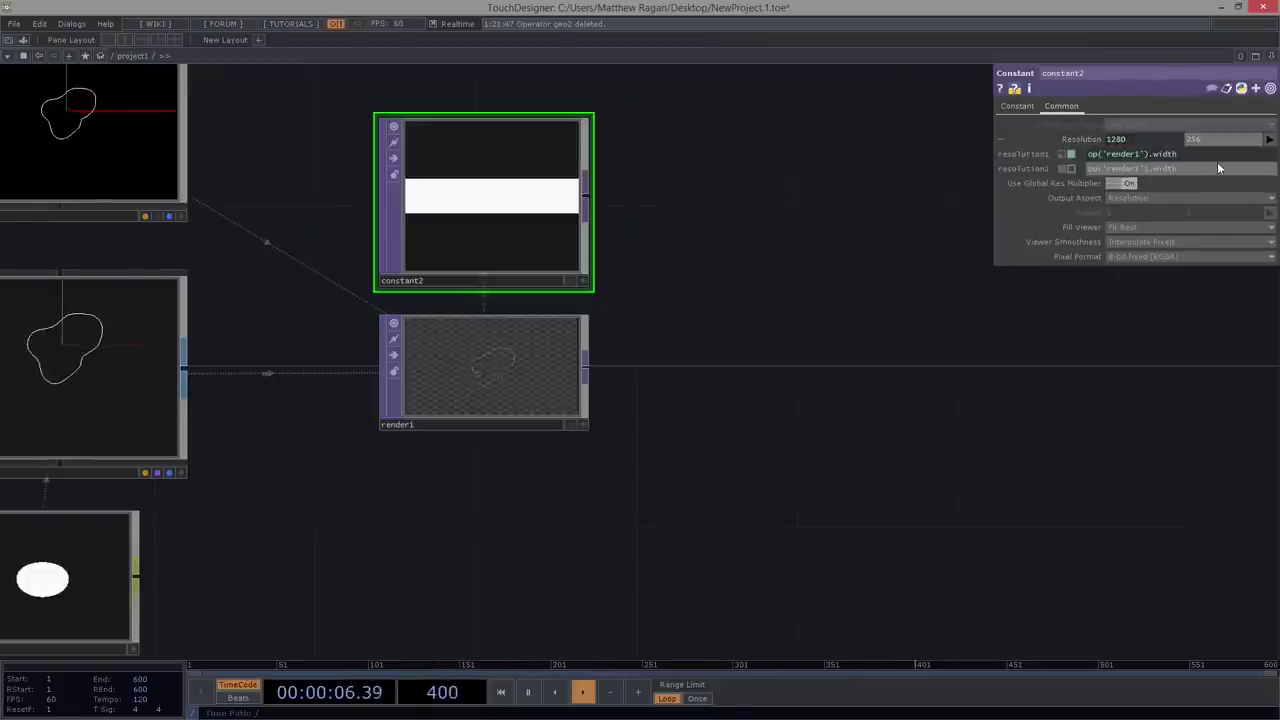
{"action": "key", "text": "BackSpace"}
{"action": "key", "text": "BackSpace"}
{"action": "key", "text": "BackSpace"}
{"action": "key", "text": "BackSpace"}
{"action": "key", "text": "BackSpace"}
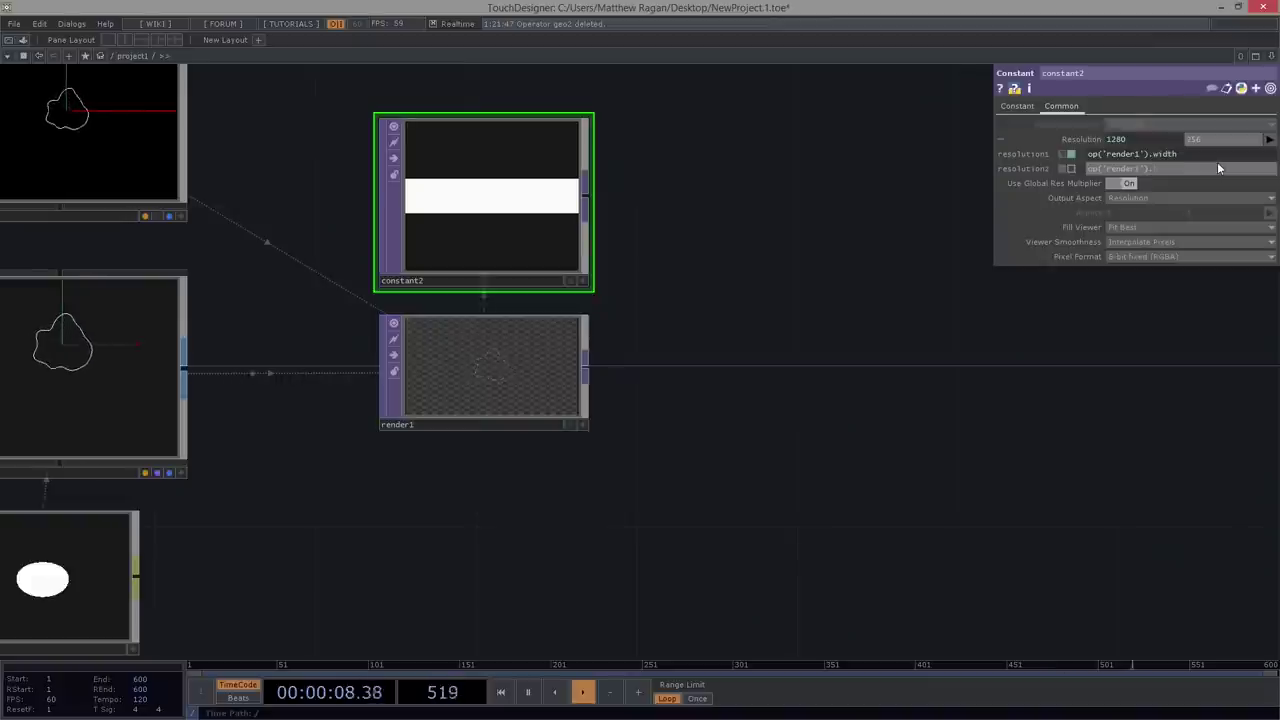
{"action": "type", "text": "heigt"}
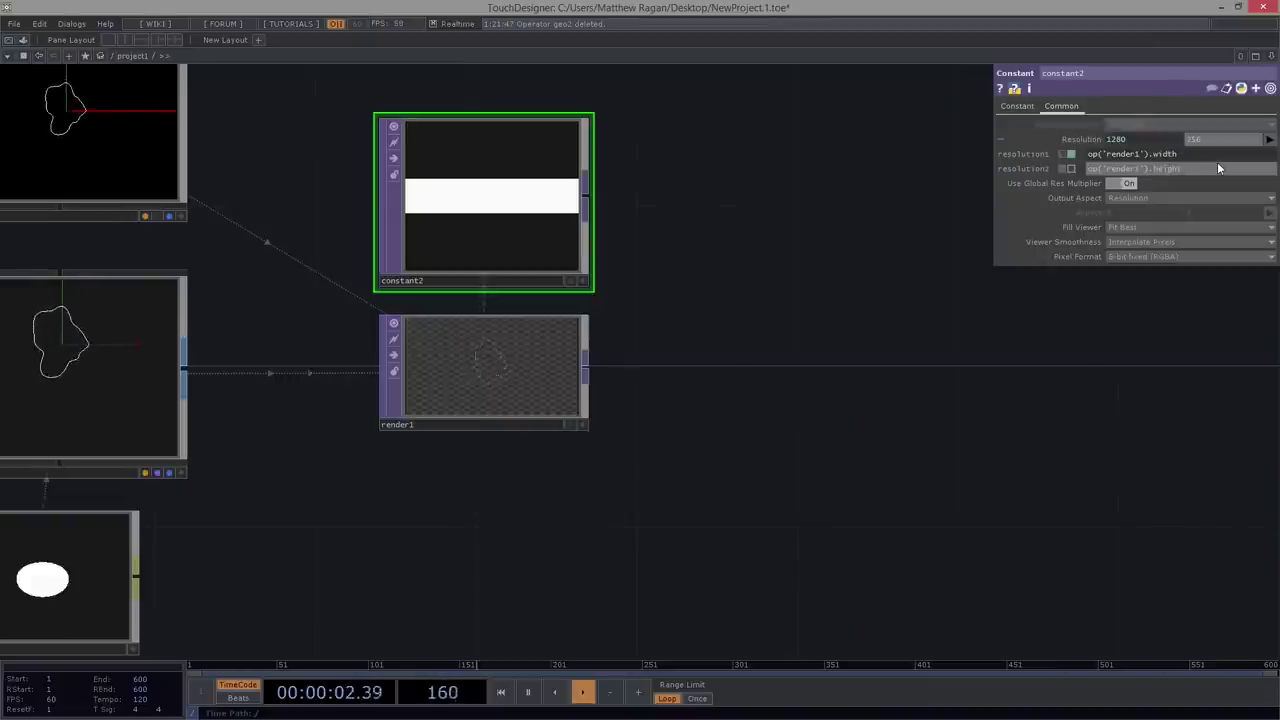
{"action": "type", "text": "ht"}
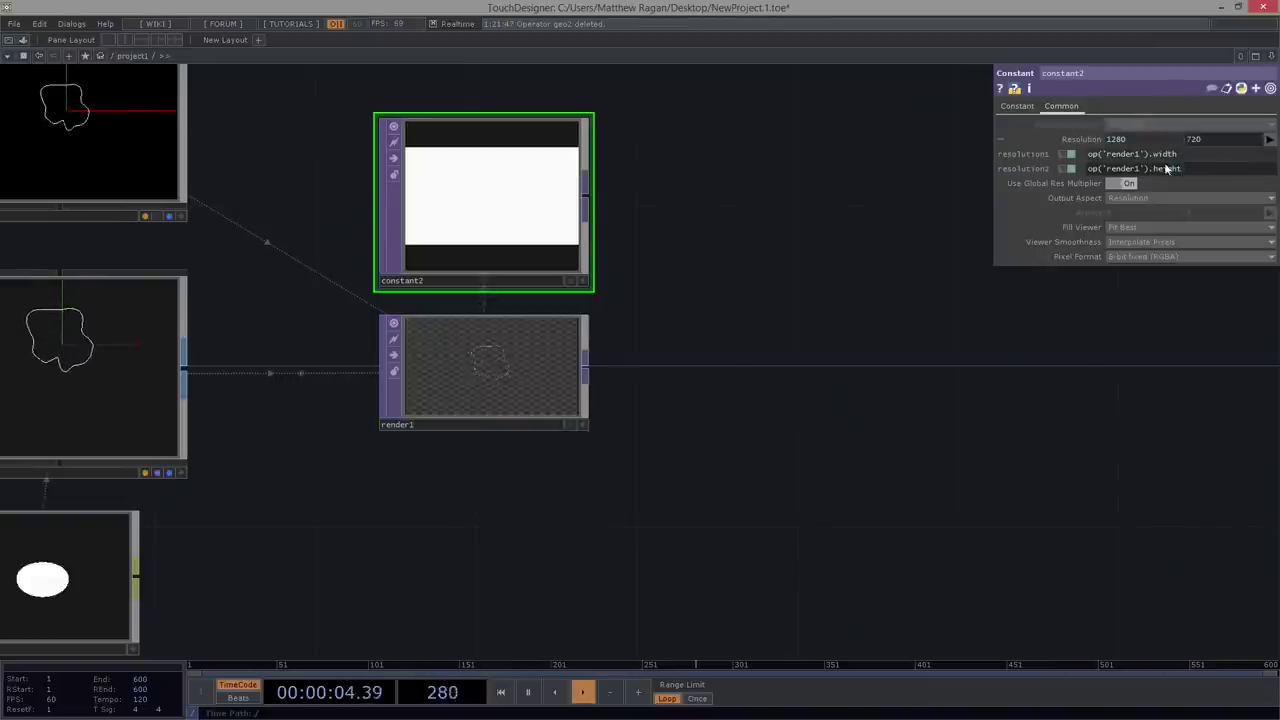
{"action": "key", "text": "Return"}
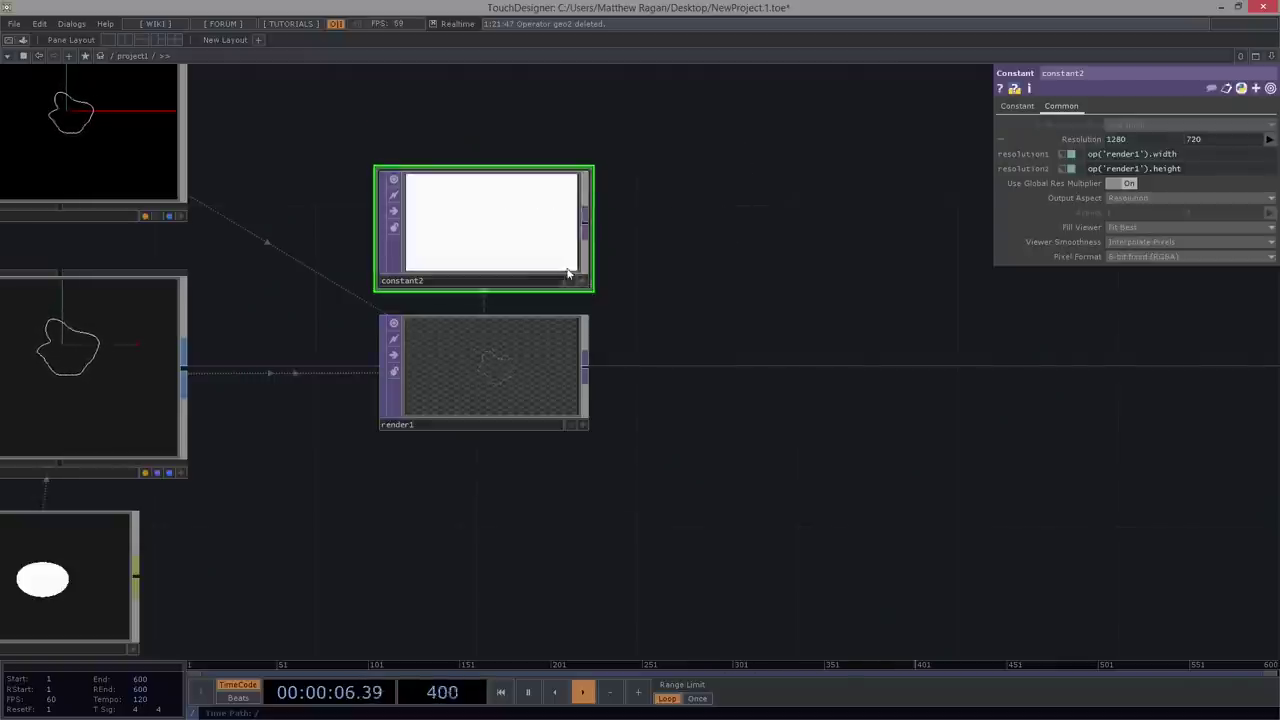
{"action": "left_click", "coordinate": [1018, 106]}
{"action": "left_click_drag", "start_coordinate": [1215, 144], "coordinate": [216, 67]}
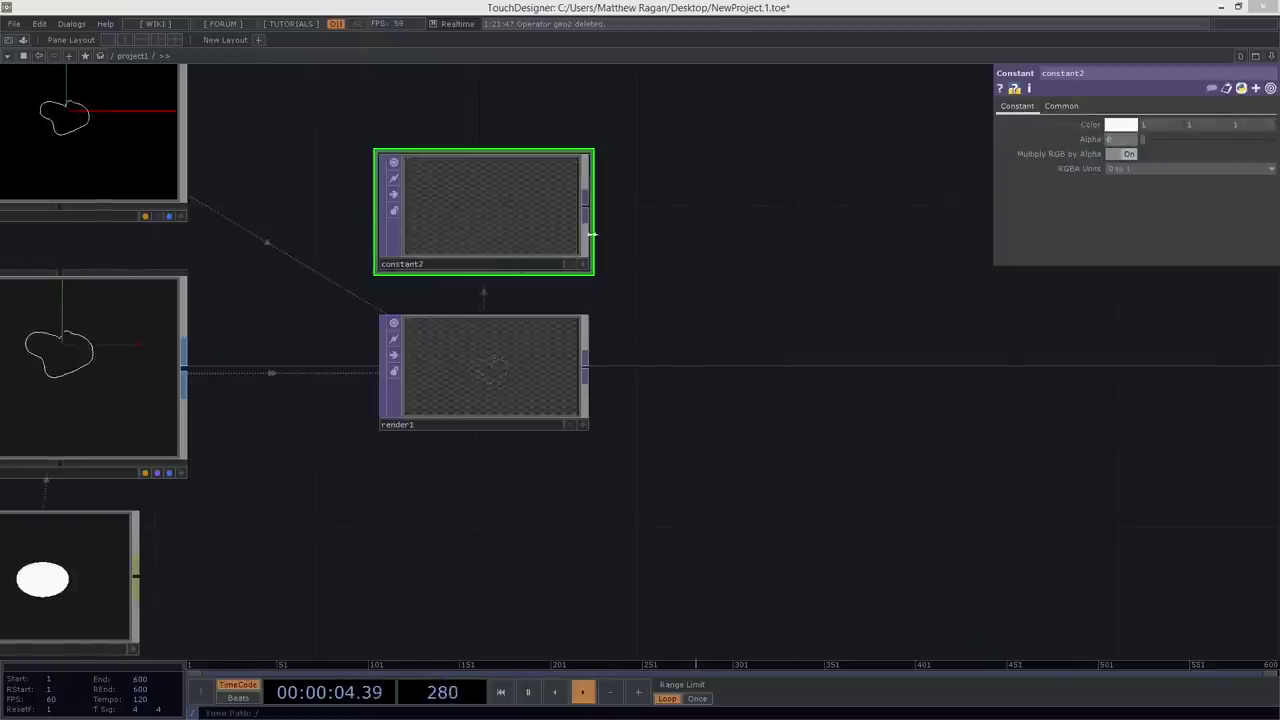
- Add a Feedback TOP fed by the transparent Constant TOP and align it in the same row
{"action": "left_click_drag", "start_coordinate": [831, 283], "coordinate": [779, 282]}
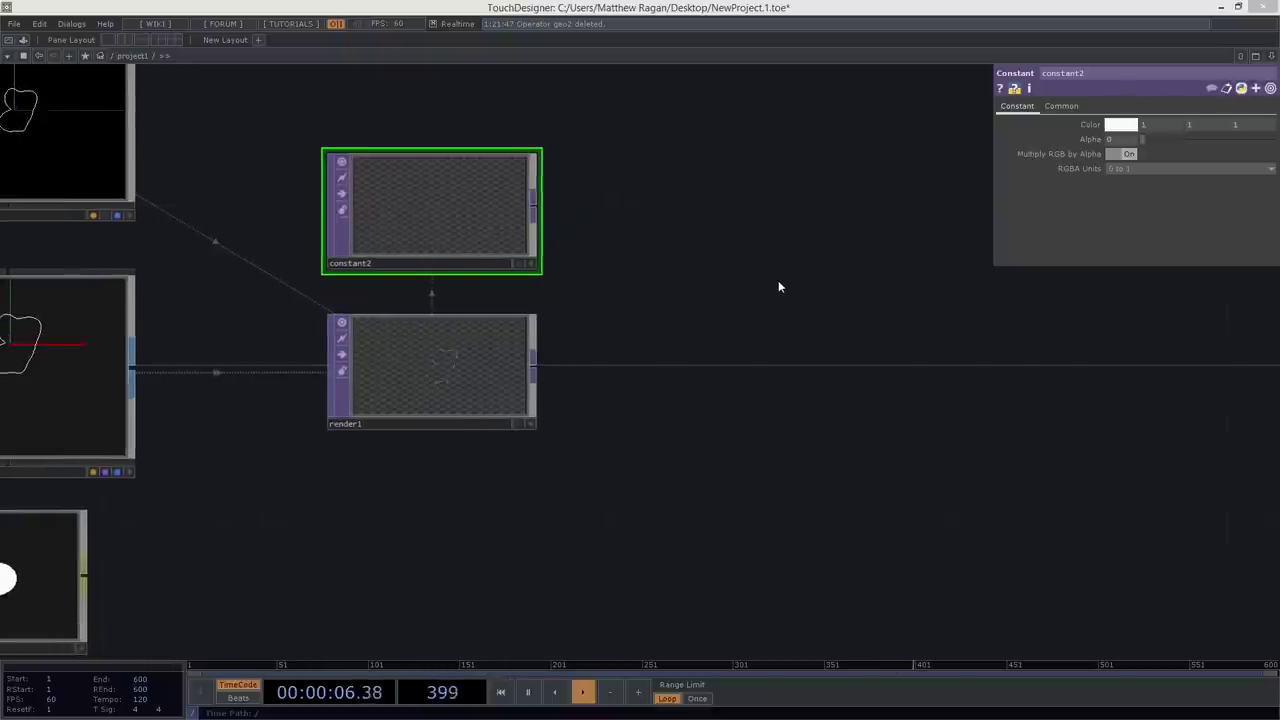
{"action": "key", "text": "Tab"}
{"action": "type", "text": "rfe"}
{"action": "key", "text": "BackSpace"}
{"action": "key", "text": "BackSpace"}
{"action": "key", "text": "BackSpace"}
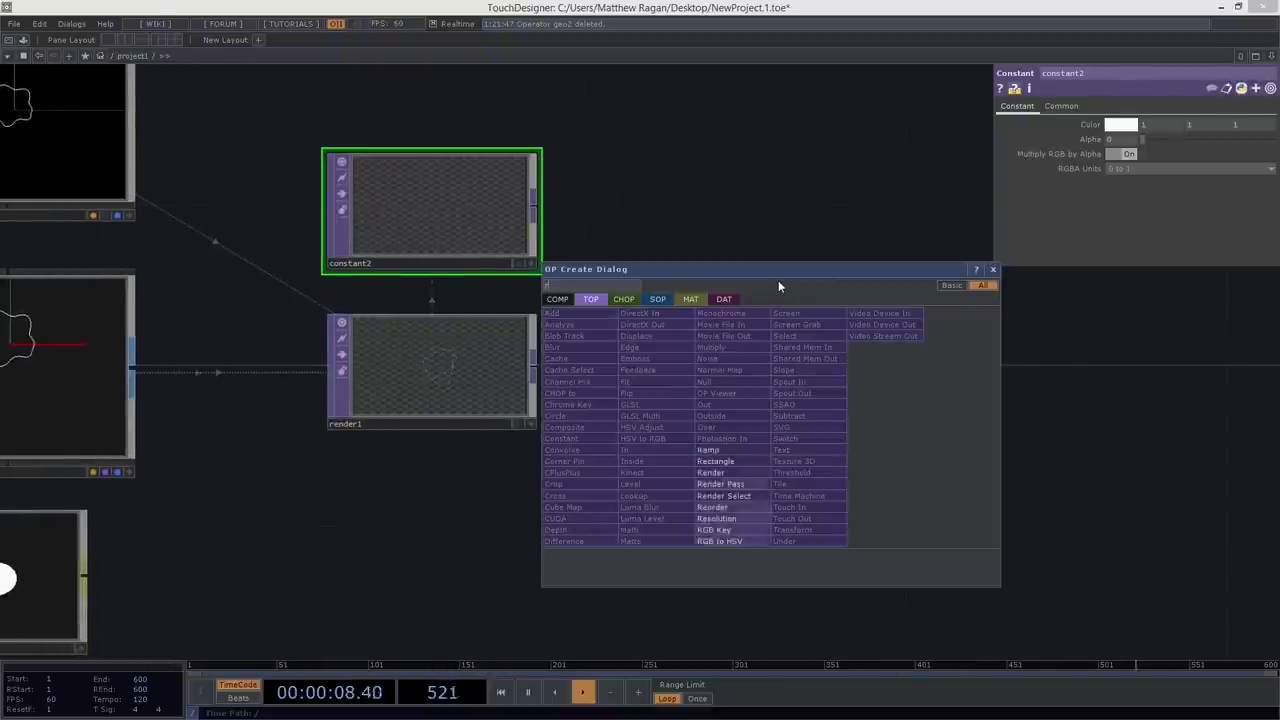
{"action": "type", "text": "feed"}
{"action": "key", "text": "Return"}
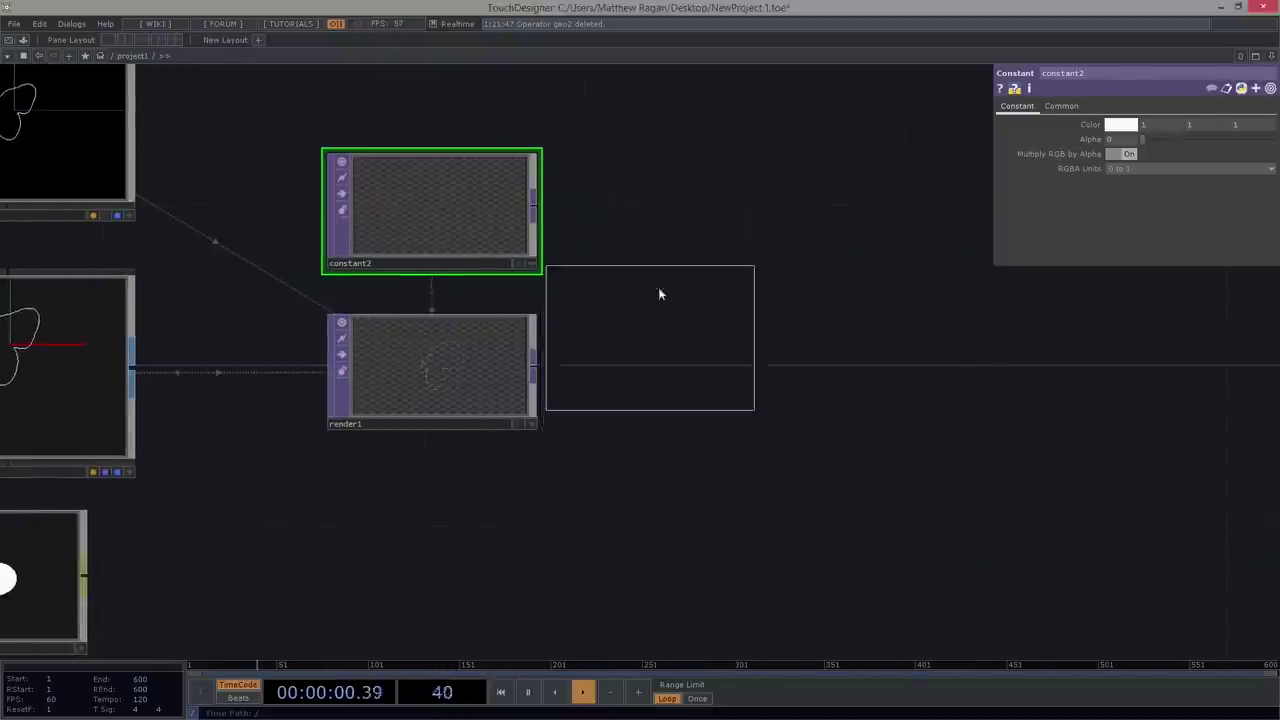
{"action": "left_click", "coordinate": [678, 211]}
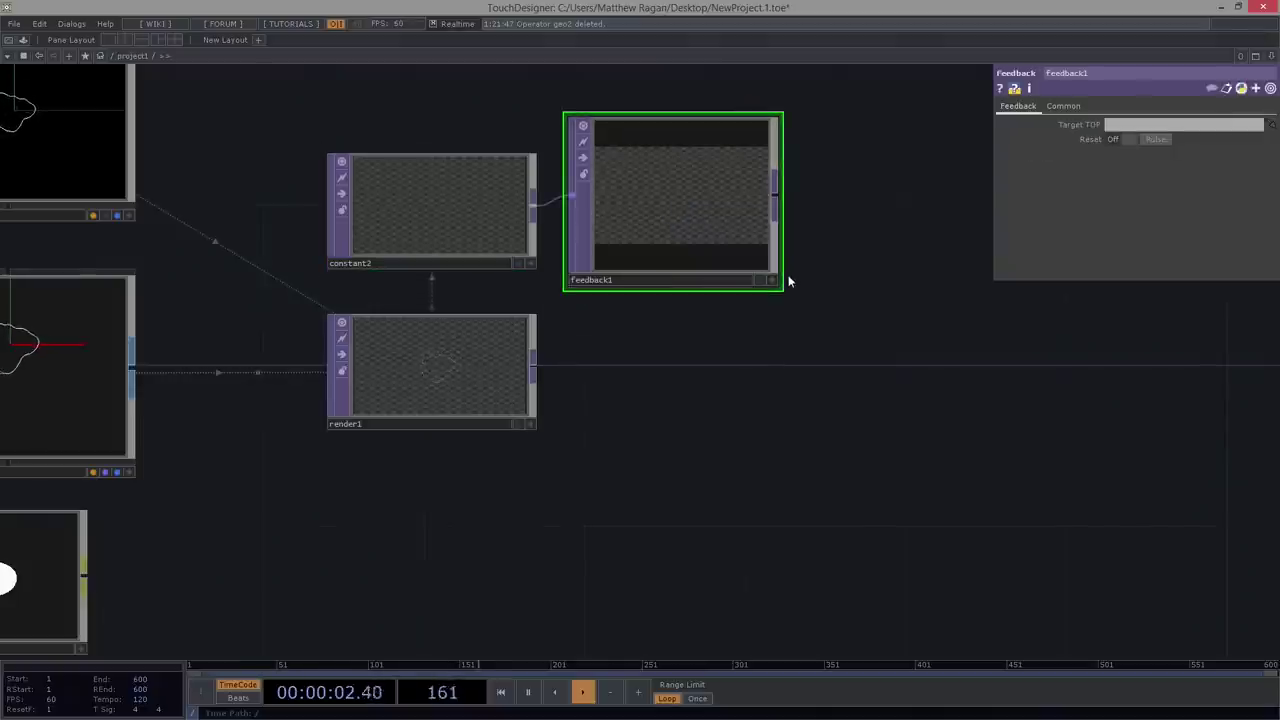
{"action": "left_click_drag", "start_coordinate": [701, 244], "coordinate": [718, 229]}
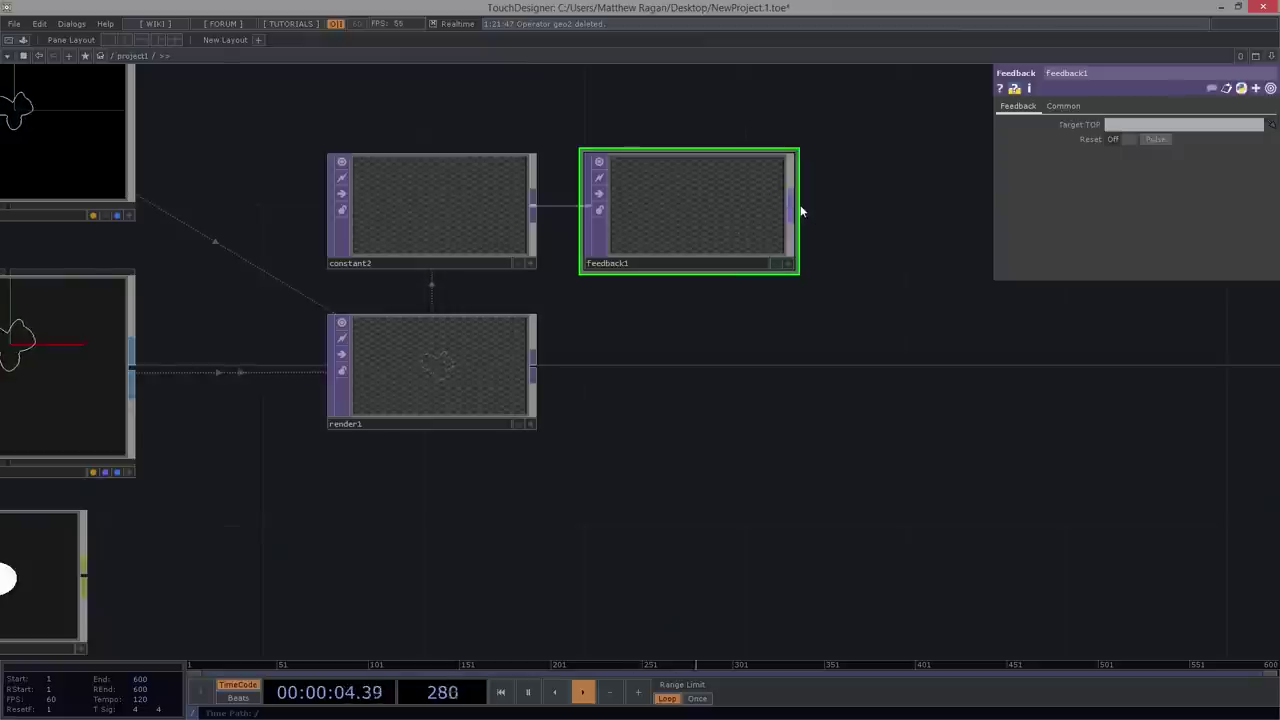
- Add a Composite TOP after the Feedback TOP and wire the Render TOP into it as the second input
{"action": "left_click", "coordinate": [799, 208]}
{"action": "type", "text": "co"}
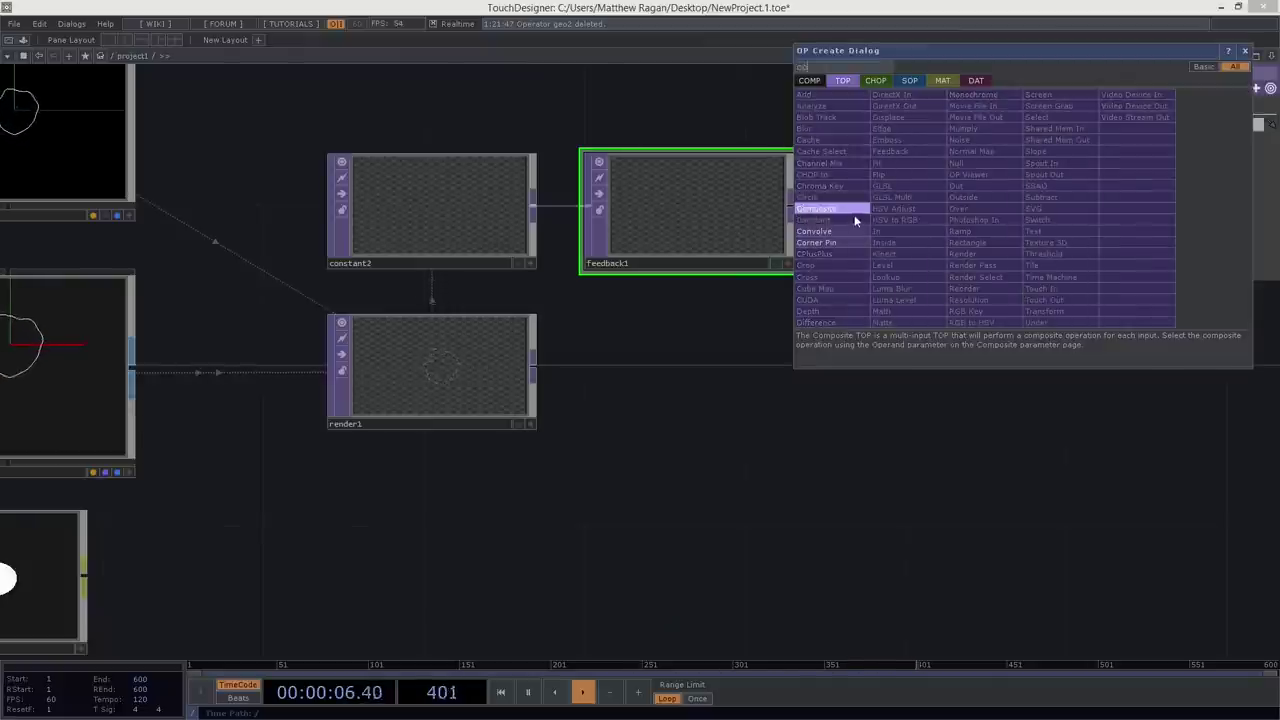
{"action": "key", "text": "Return"}
{"action": "left_click", "coordinate": [1037, 369]}
{"action": "left_click_drag", "start_coordinate": [748, 455], "coordinate": [609, 424]}
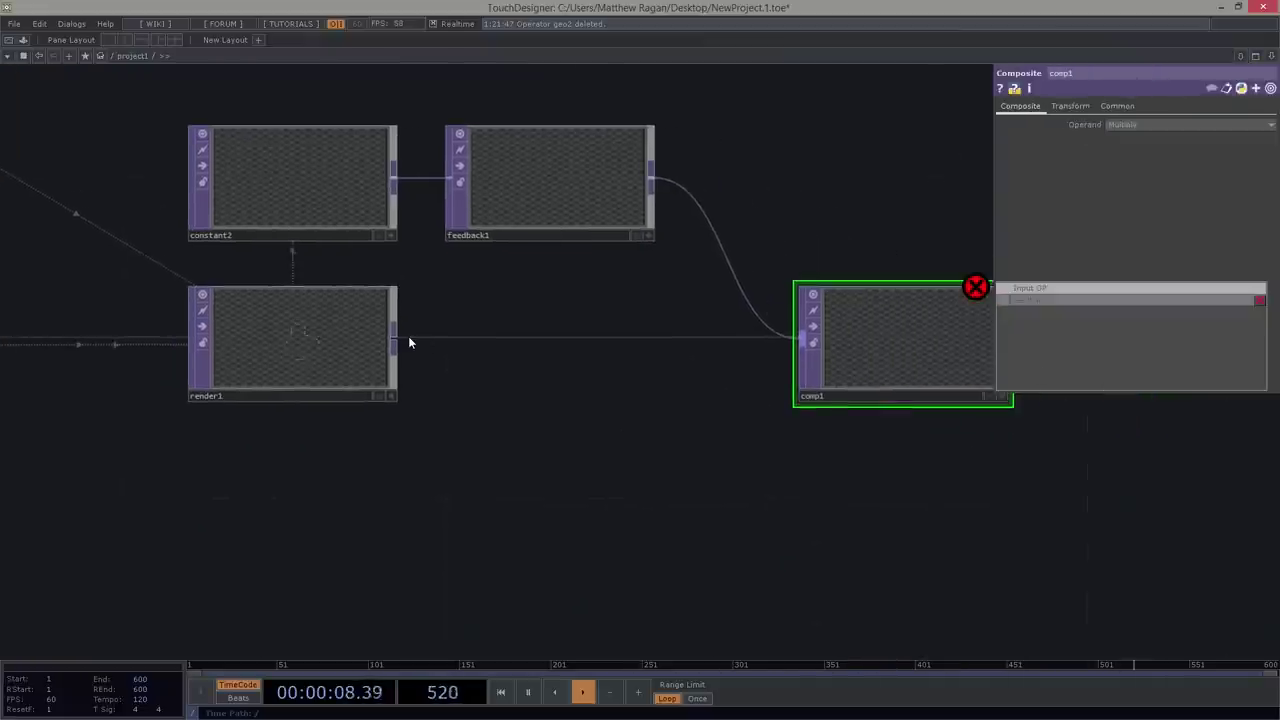
{"action": "left_click_drag", "start_coordinate": [410, 338], "coordinate": [208, 414]}
{"action": "left_click_drag", "start_coordinate": [352, 408], "coordinate": [758, 408]}
- Assign the Composite TOP as the Feedback TOP's Target TOP and set the Composite's Operand to Add
{"action": "left_click_drag", "start_coordinate": [886, 421], "coordinate": [583, 272]}
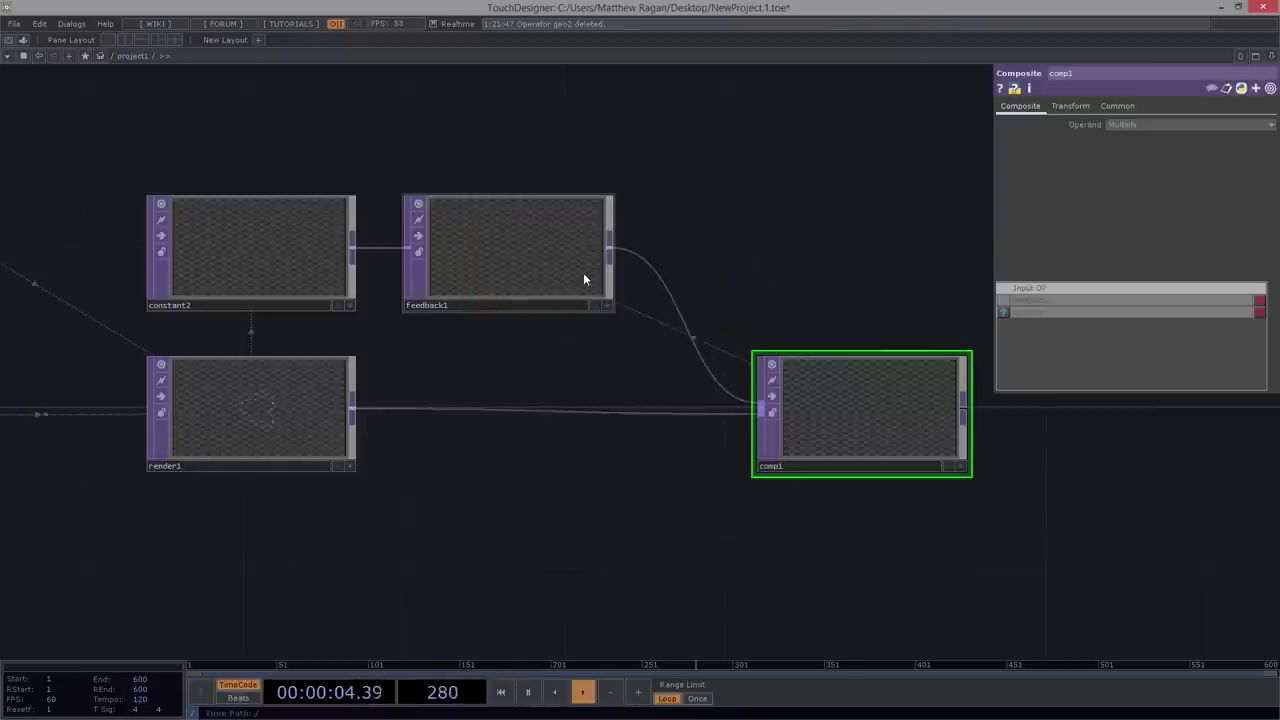
{"action": "mouse_move", "coordinate": [836, 409]}
{"action": "left_mouse_down"}
{"action": "mouse_move", "coordinate": [832, 395]}
{"action": "mouse_move", "coordinate": [812, 409]}
{"action": "left_mouse_up"}
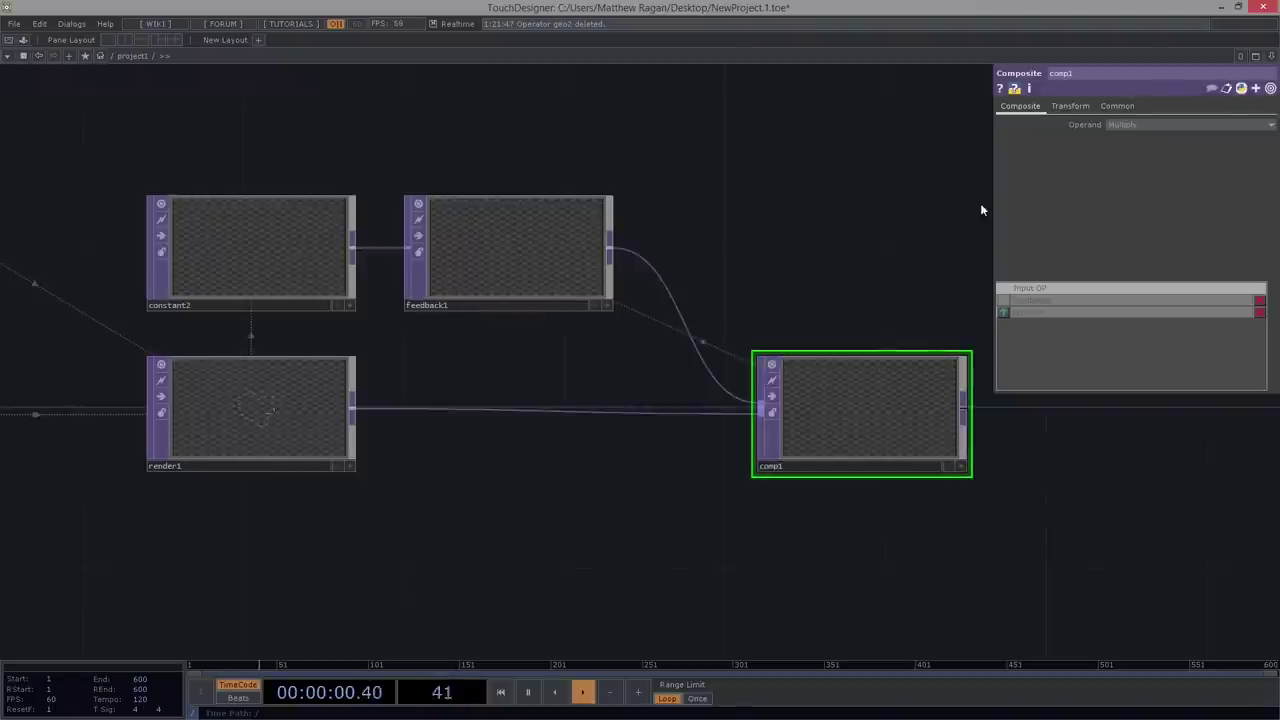
{"action": "left_click", "coordinate": [1117, 126]}
{"action": "left_click", "coordinate": [1124, 138]}
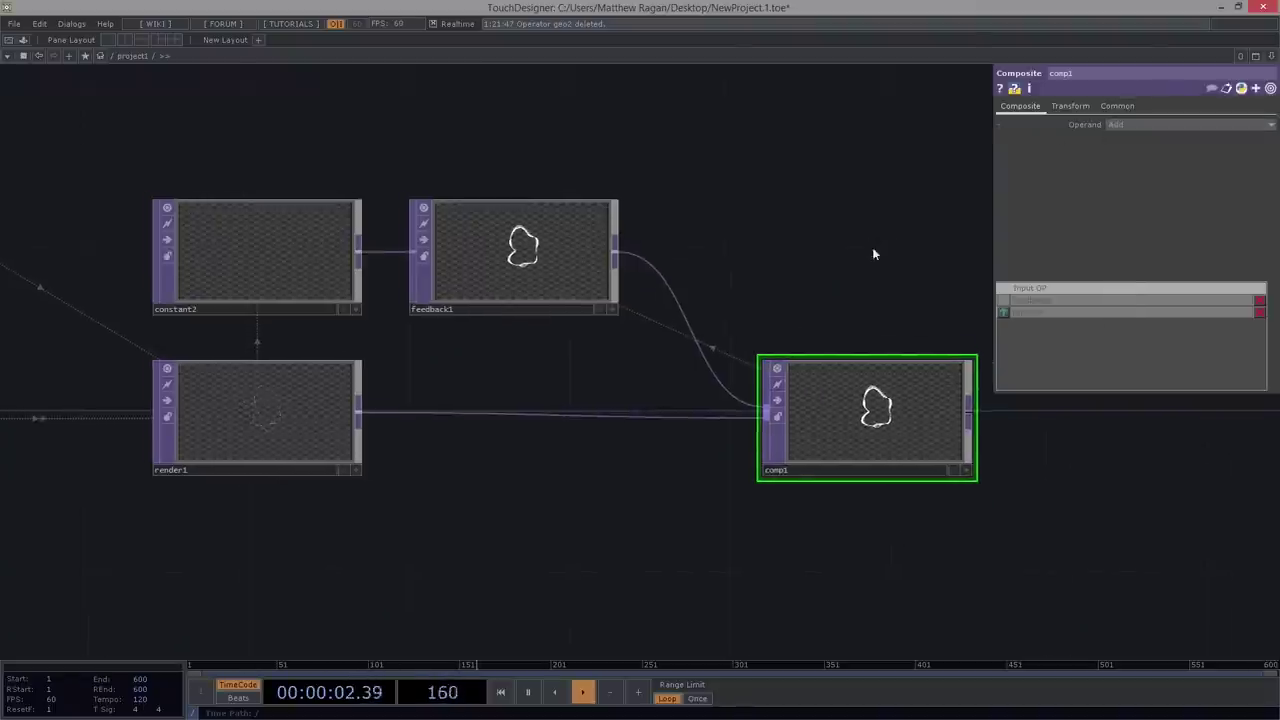
- Examine the Feedback TOP's accumulating trails and open the Composite TOP's output in a floating viewer window
{"action": "scroll", "coordinate": [480, 230], "scroll_direction": "up", "scroll_amount": 3}
{"action": "scroll", "coordinate": [486, 279], "scroll_direction": "up", "scroll_amount": 2}
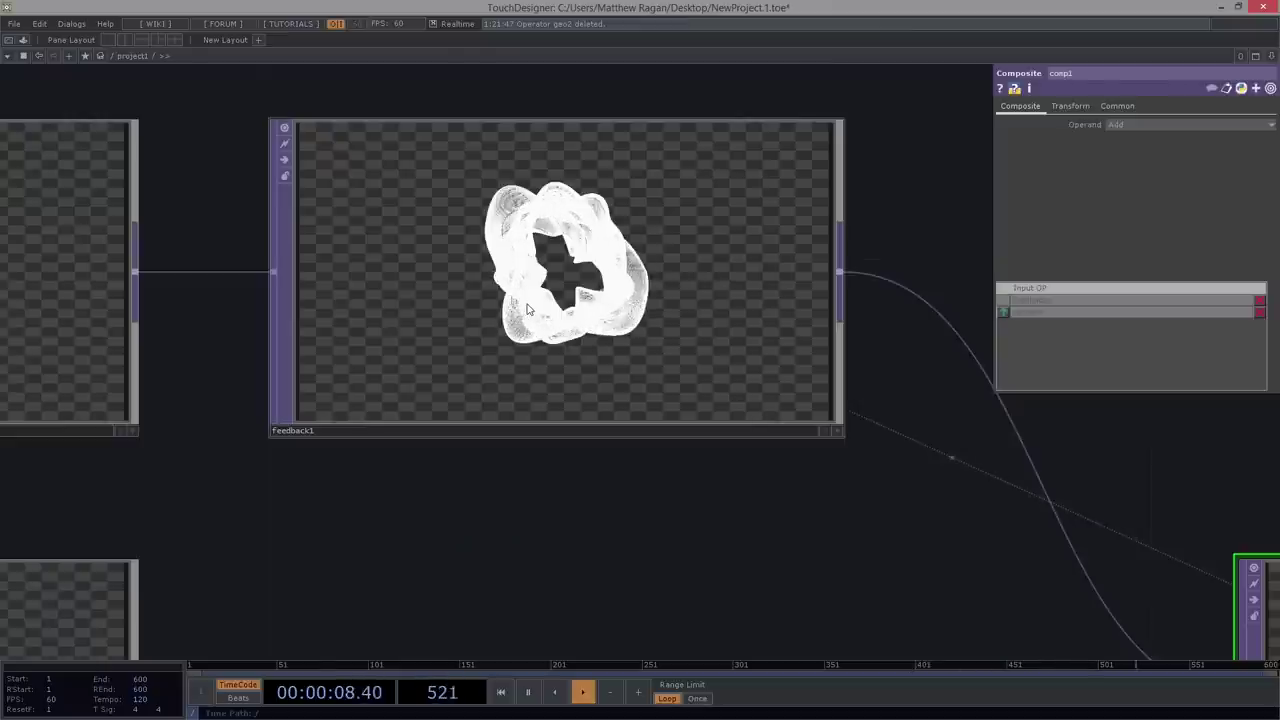
{"action": "scroll", "coordinate": [654, 449], "scroll_direction": "down", "scroll_amount": 6}
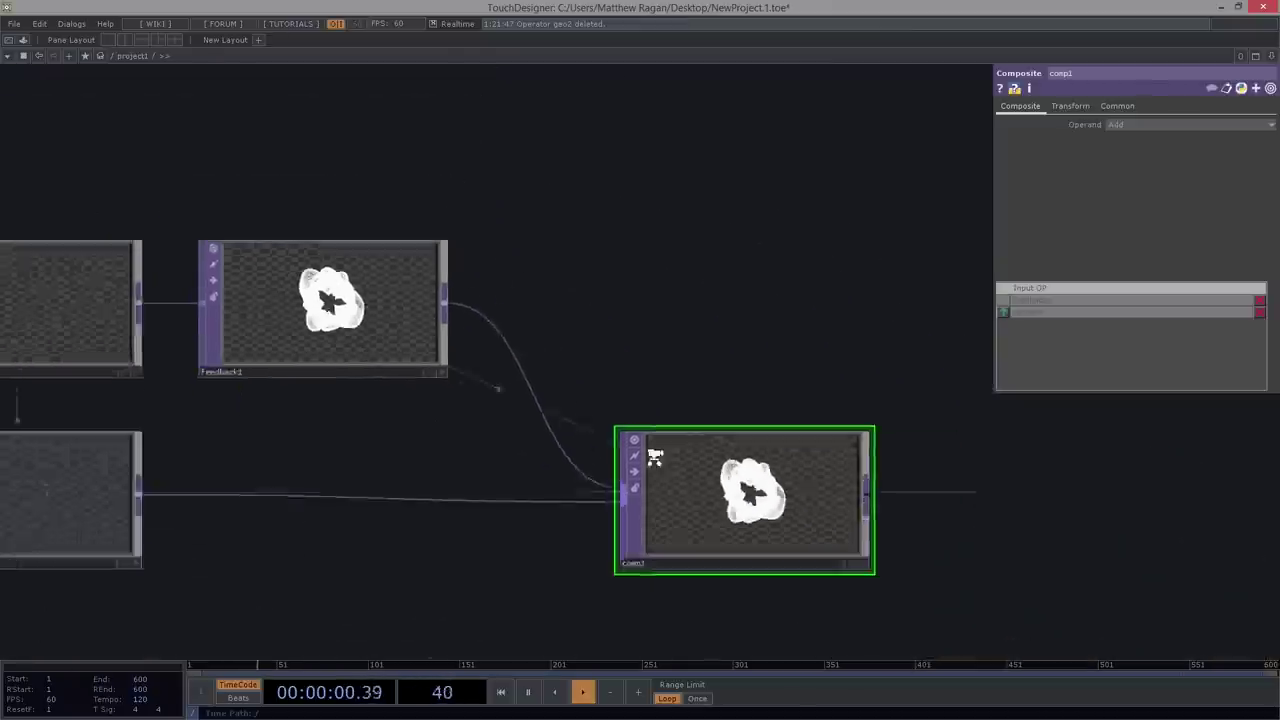
{"action": "right_click", "coordinate": [637, 453]}
{"action": "left_click", "coordinate": [687, 436]}
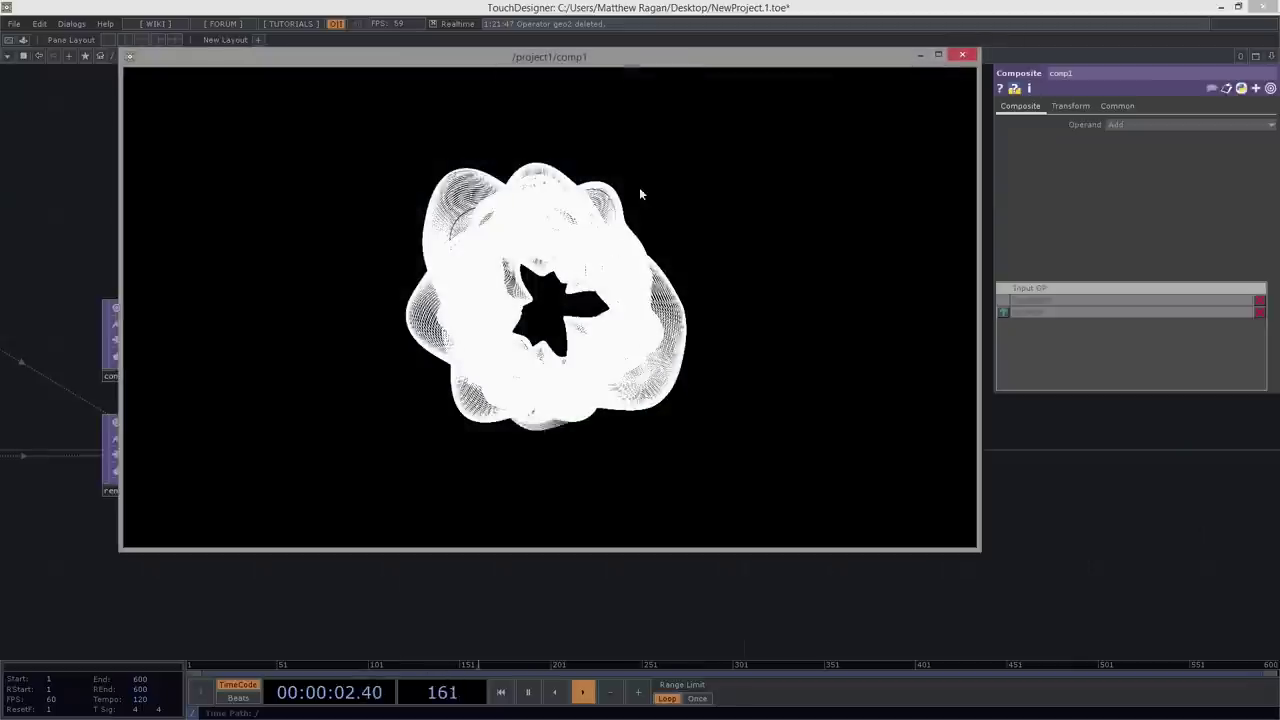
{"action": "left_click_drag", "start_coordinate": [583, 63], "coordinate": [867, 183]}
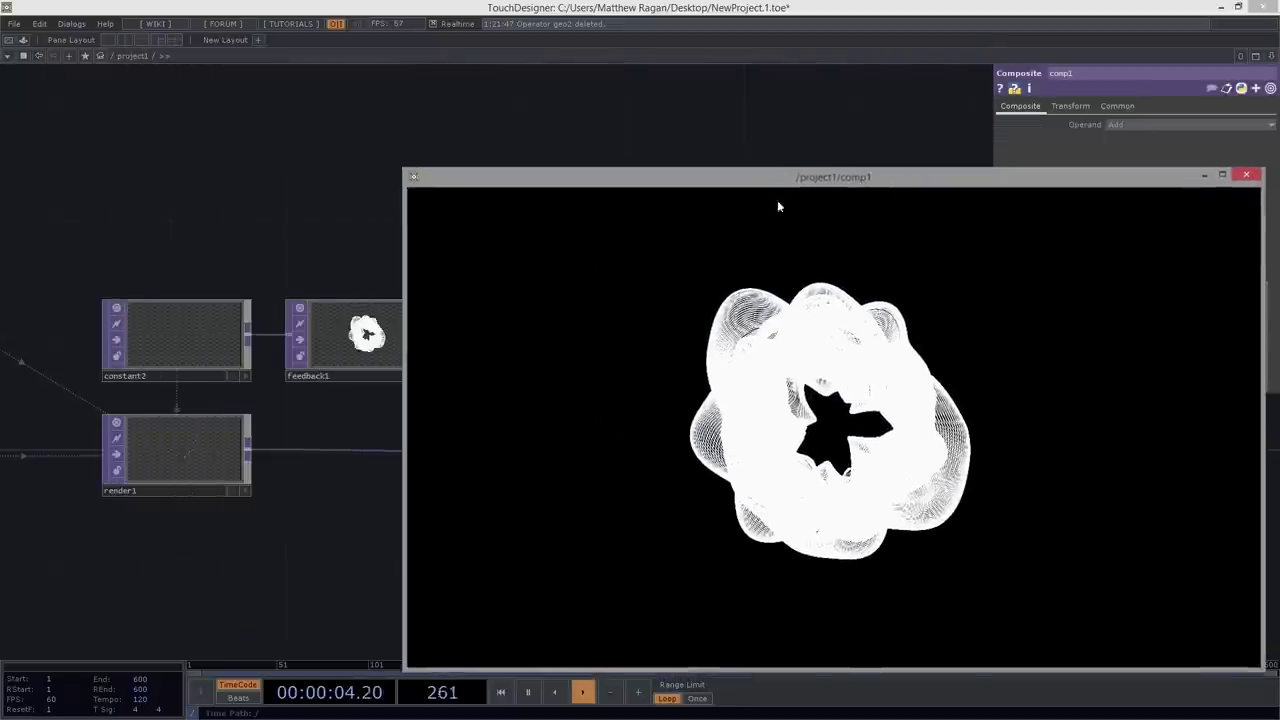
- Pulse the Feedback TOP's Reset to restart the trails while keeping the Composite viewer in sight
{"action": "right_click_drag", "start_coordinate": [295, 209], "coordinate": [356, 474]}
{"action": "left_click_drag", "start_coordinate": [756, 179], "coordinate": [360, 140]}
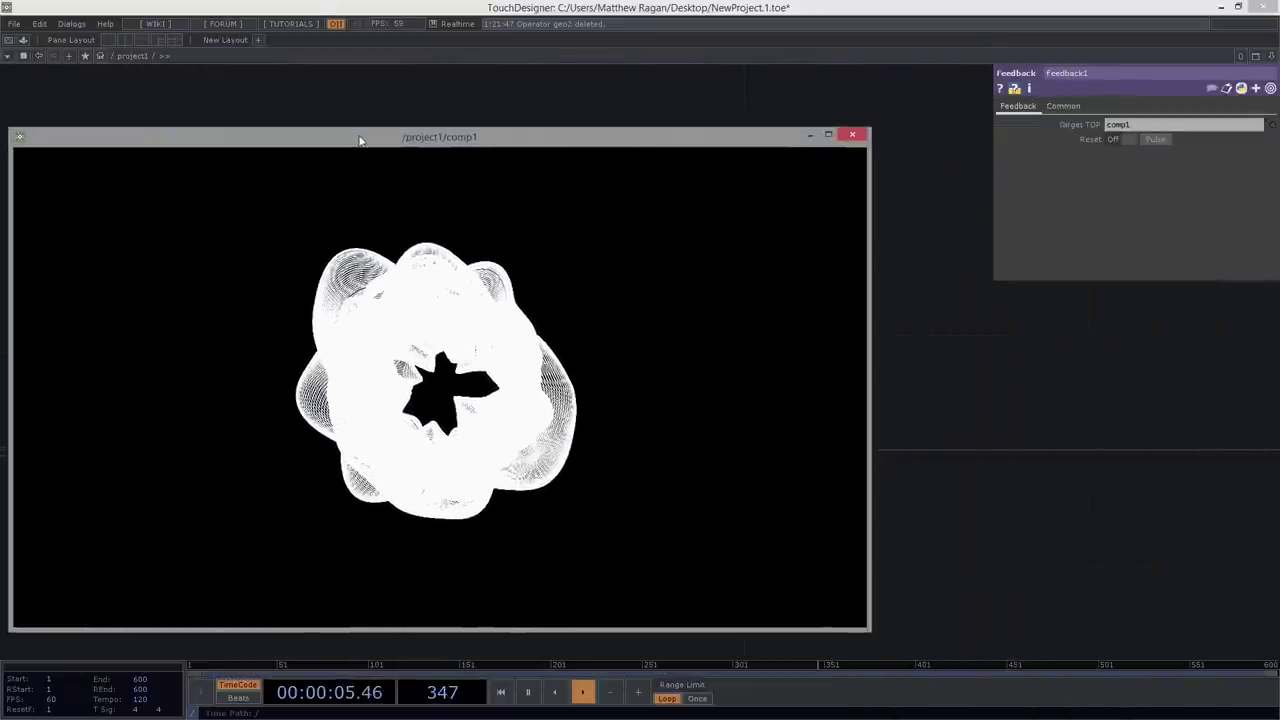
{"action": "left_click", "coordinate": [1154, 142]}
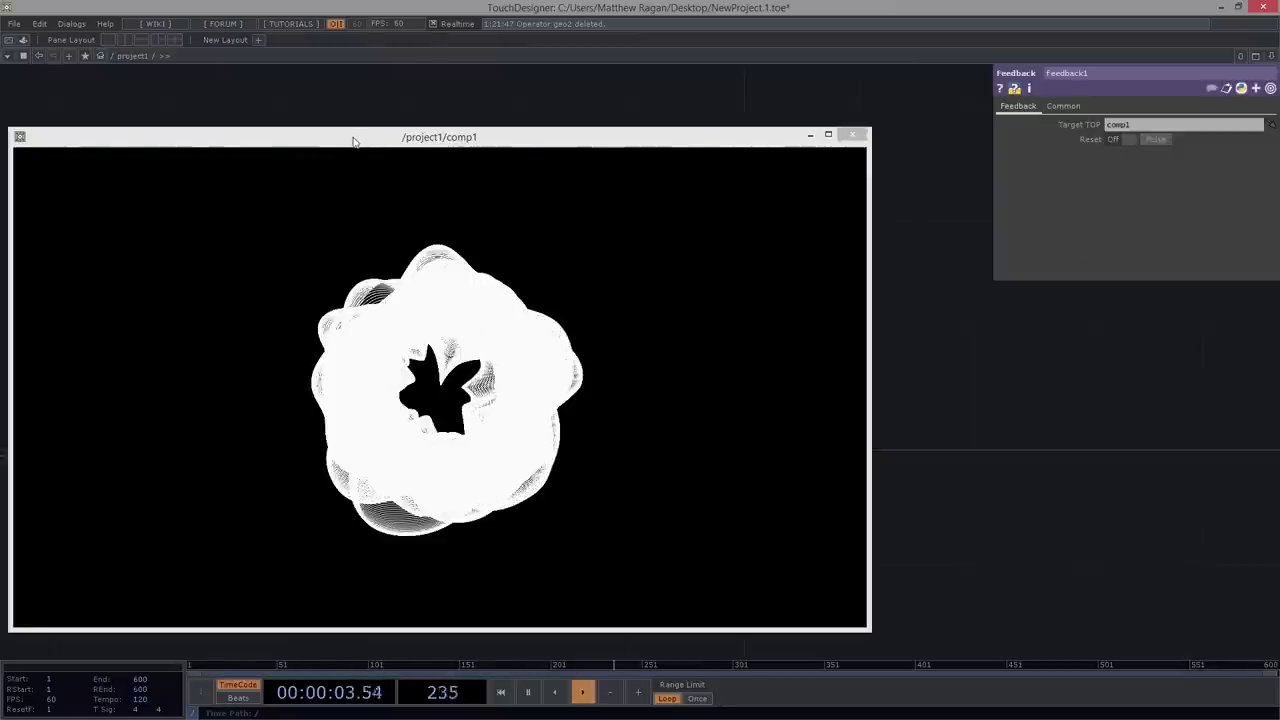
- Shrink the floating Composite viewer and place it clear of the network and parameters
{"action": "left_click_drag", "start_coordinate": [8, 130], "coordinate": [286, 286]}
{"action": "left_click_drag", "start_coordinate": [489, 304], "coordinate": [884, 318]}
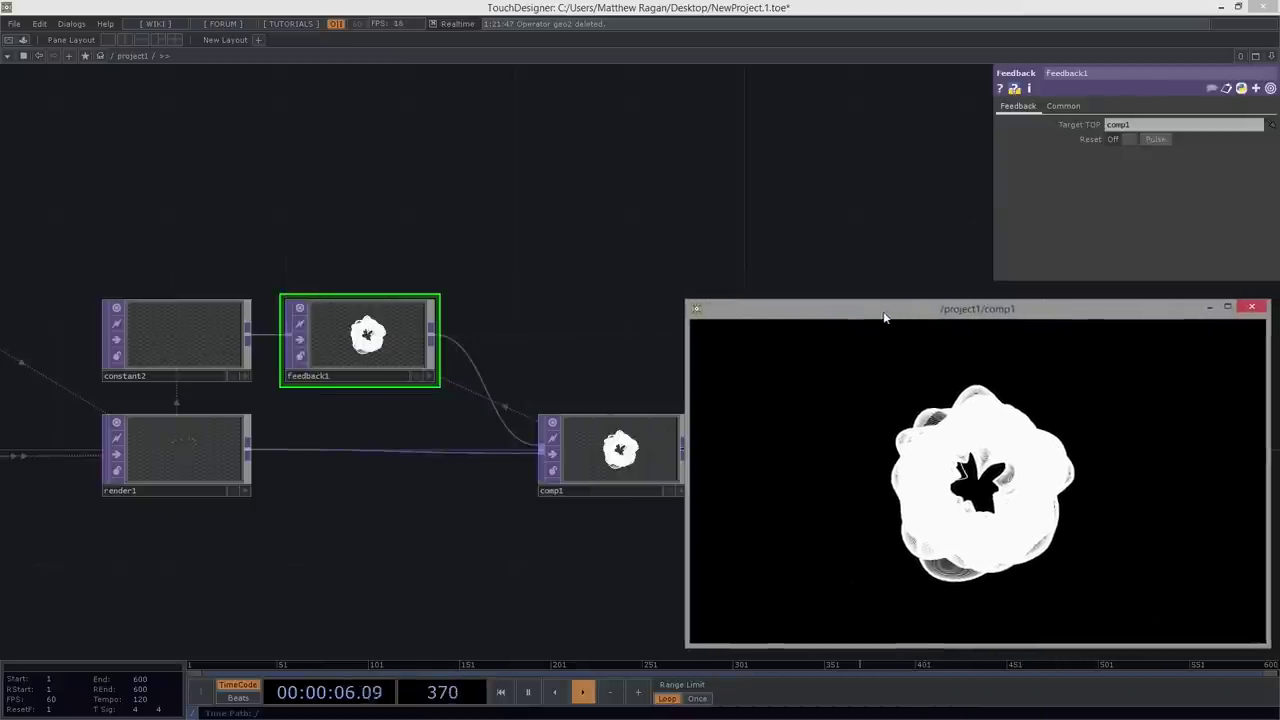
{"action": "left_click_drag", "start_coordinate": [686, 299], "coordinate": [724, 321]}
- Set the Constant MAT's Color to dark grey with red, green and blue at 0.2
{"action": "left_click_drag", "start_coordinate": [621, 254], "coordinate": [650, 166]}
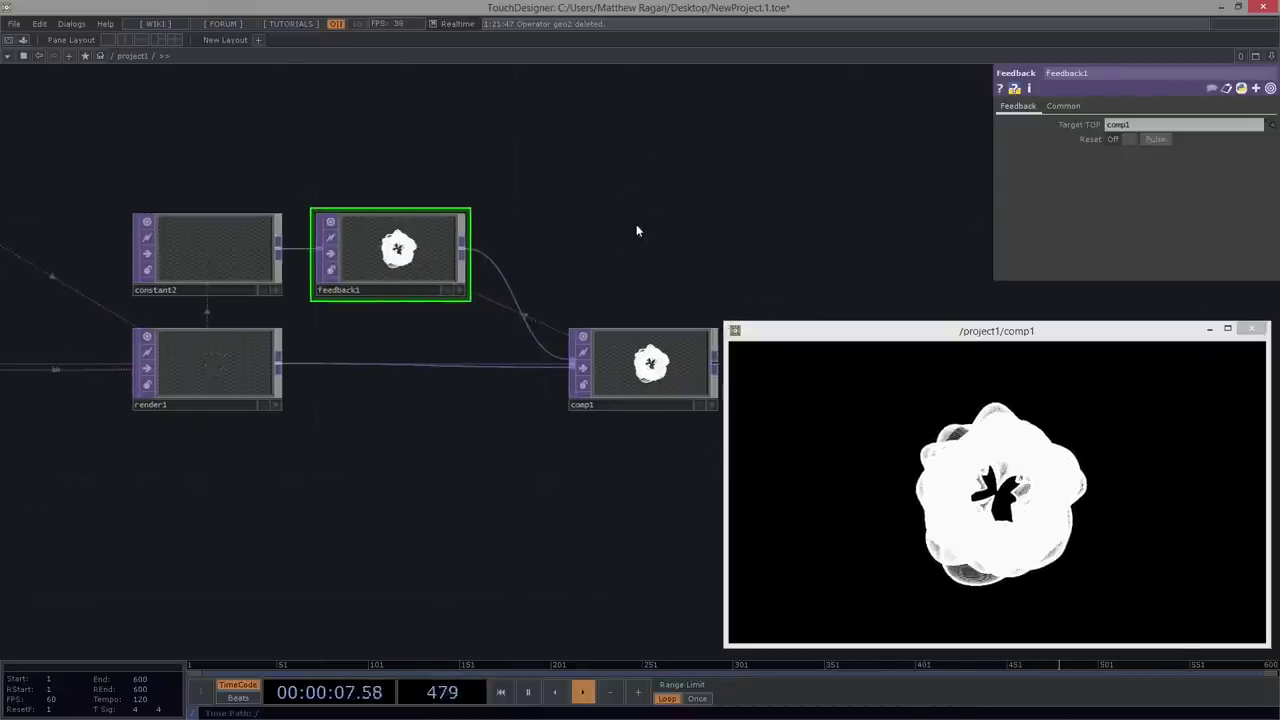
{"action": "scroll", "coordinate": [636, 226], "scroll_direction": "down", "scroll_amount": 3}
{"action": "middle_click_drag", "start_coordinate": [328, 367], "coordinate": [370, 366]}
{"action": "left_click", "coordinate": [195, 408]}
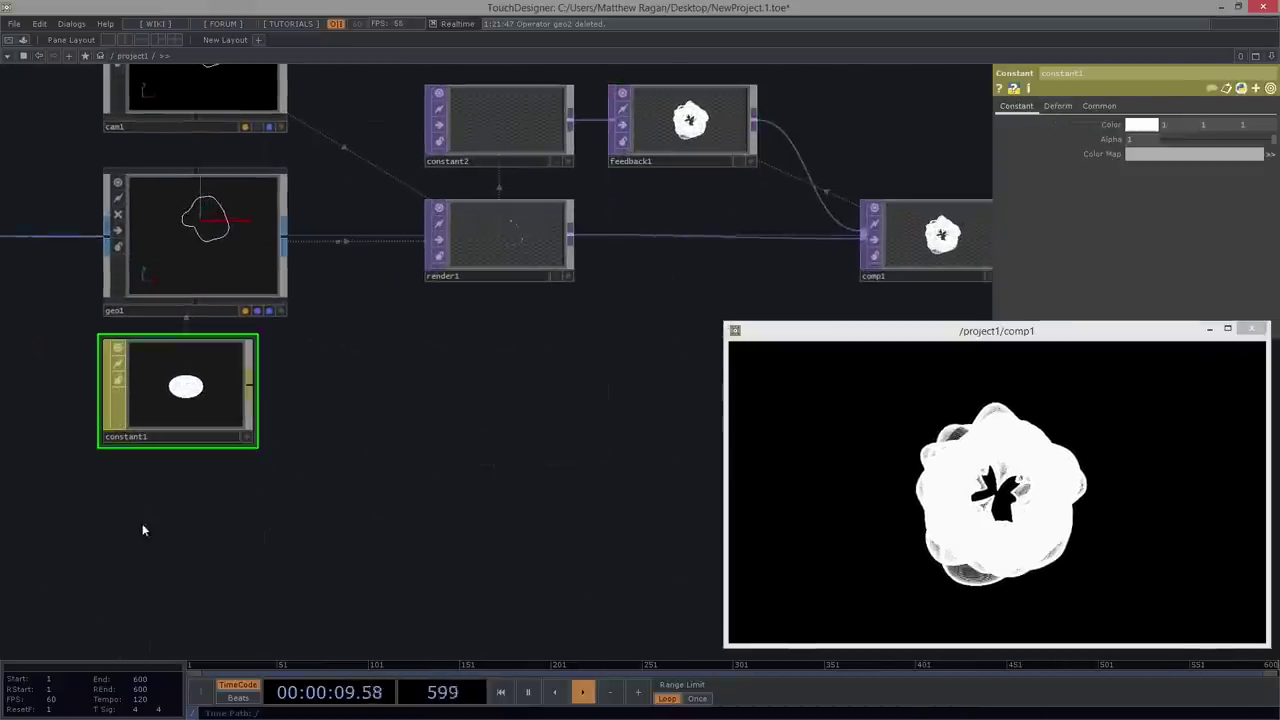
{"action": "left_click_drag", "start_coordinate": [400, 402], "coordinate": [460, 428]}
{"action": "middle_click_drag", "start_coordinate": [318, 397], "coordinate": [355, 400]}
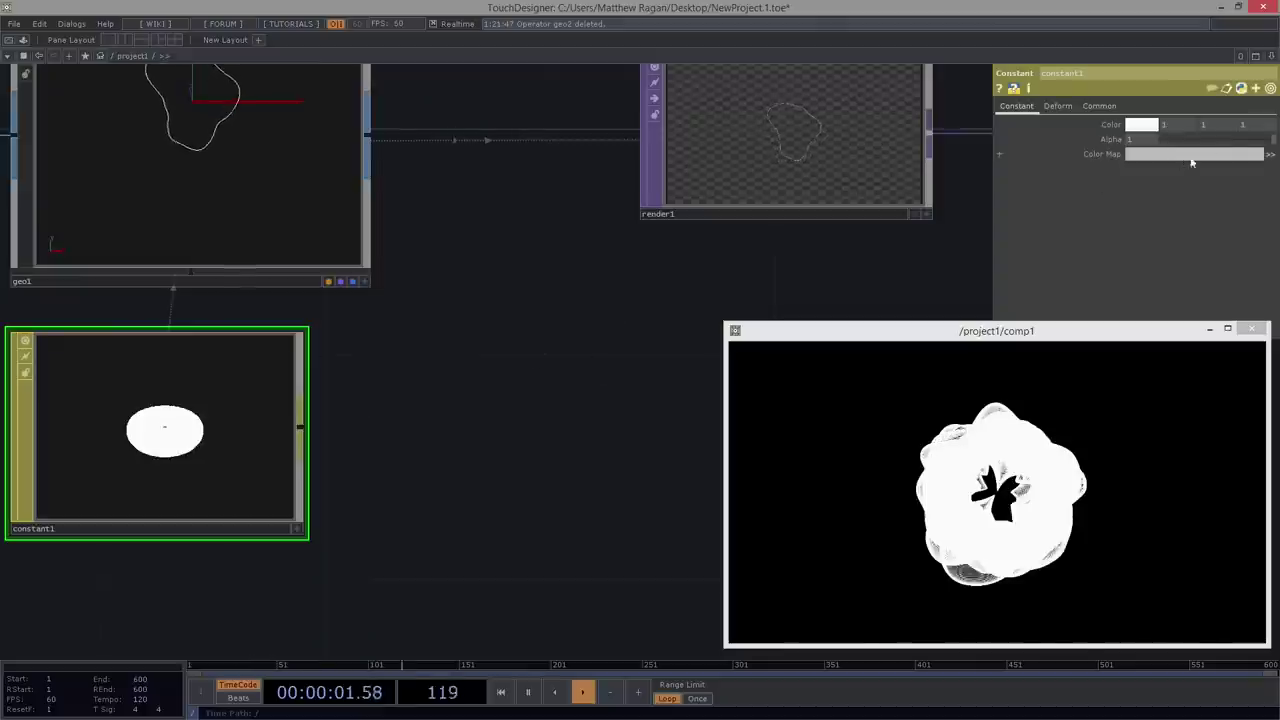
{"action": "left_click", "coordinate": [1145, 126]}
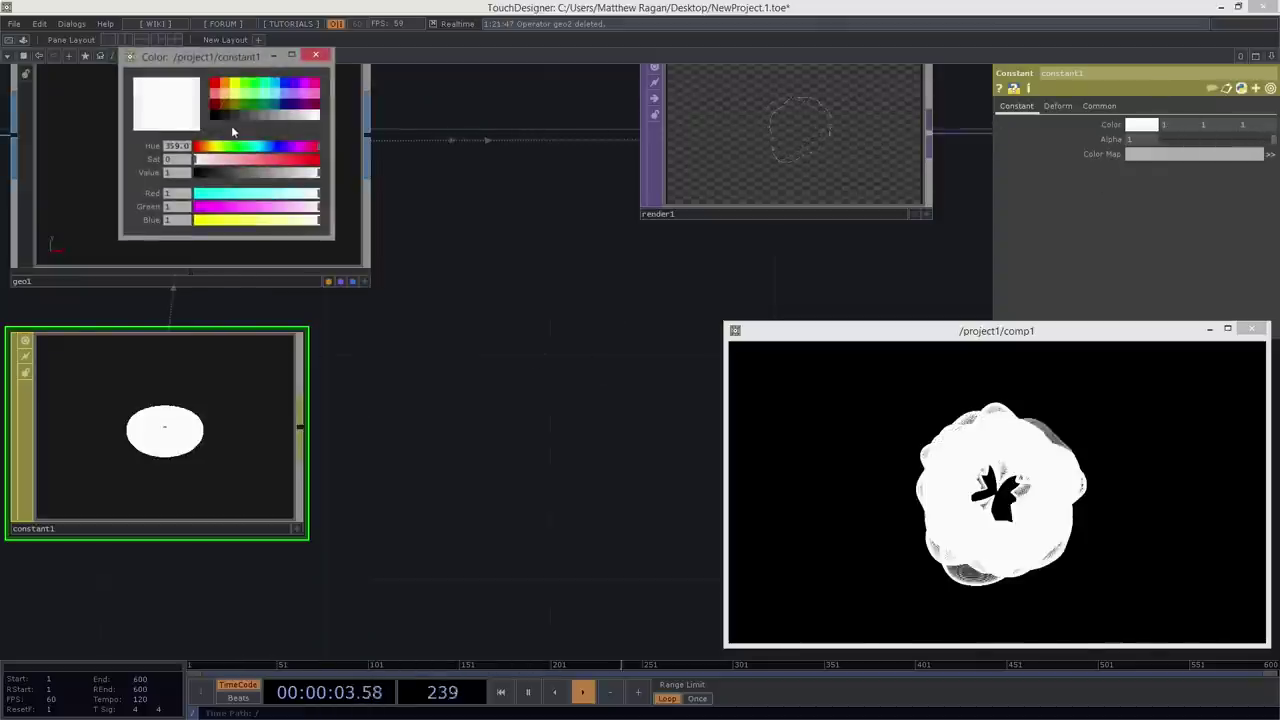
{"action": "left_click", "coordinate": [242, 116]}
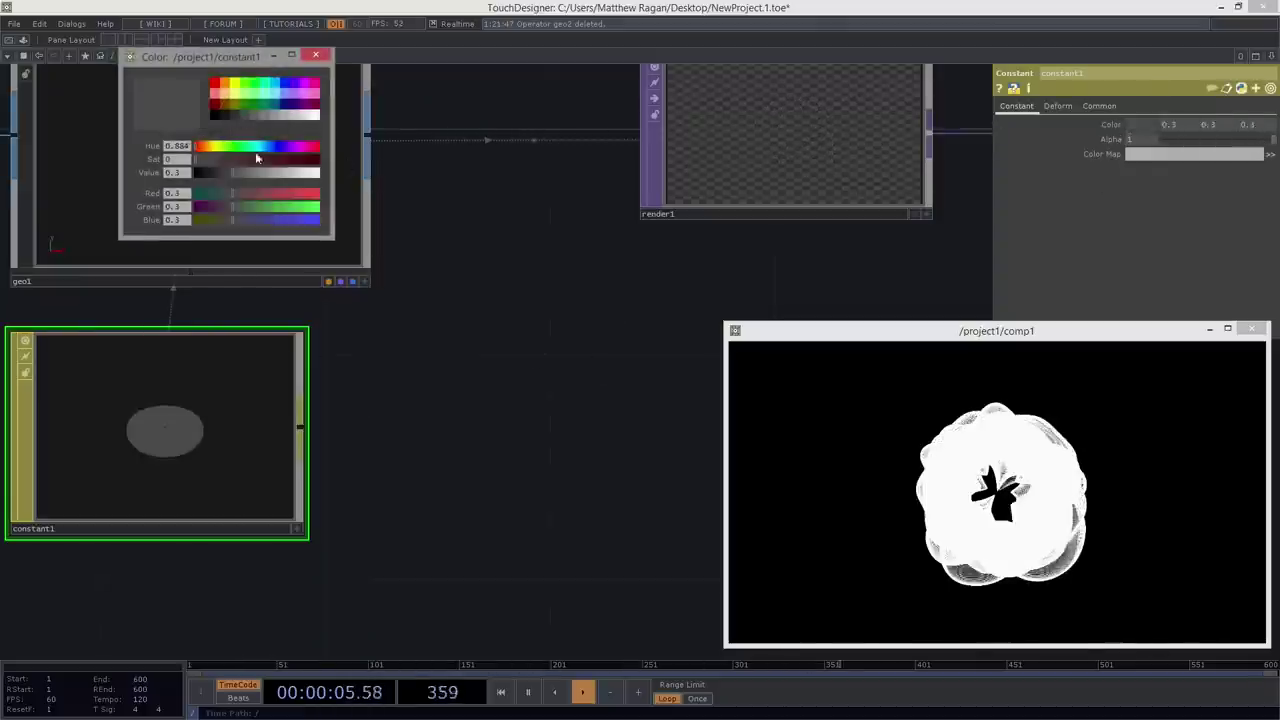
{"action": "left_click", "coordinate": [233, 114]}
{"action": "left_click_drag", "start_coordinate": [515, 235], "coordinate": [446, 357]}
{"action": "scroll", "coordinate": [446, 356], "scroll_direction": "down", "scroll_amount": 3}
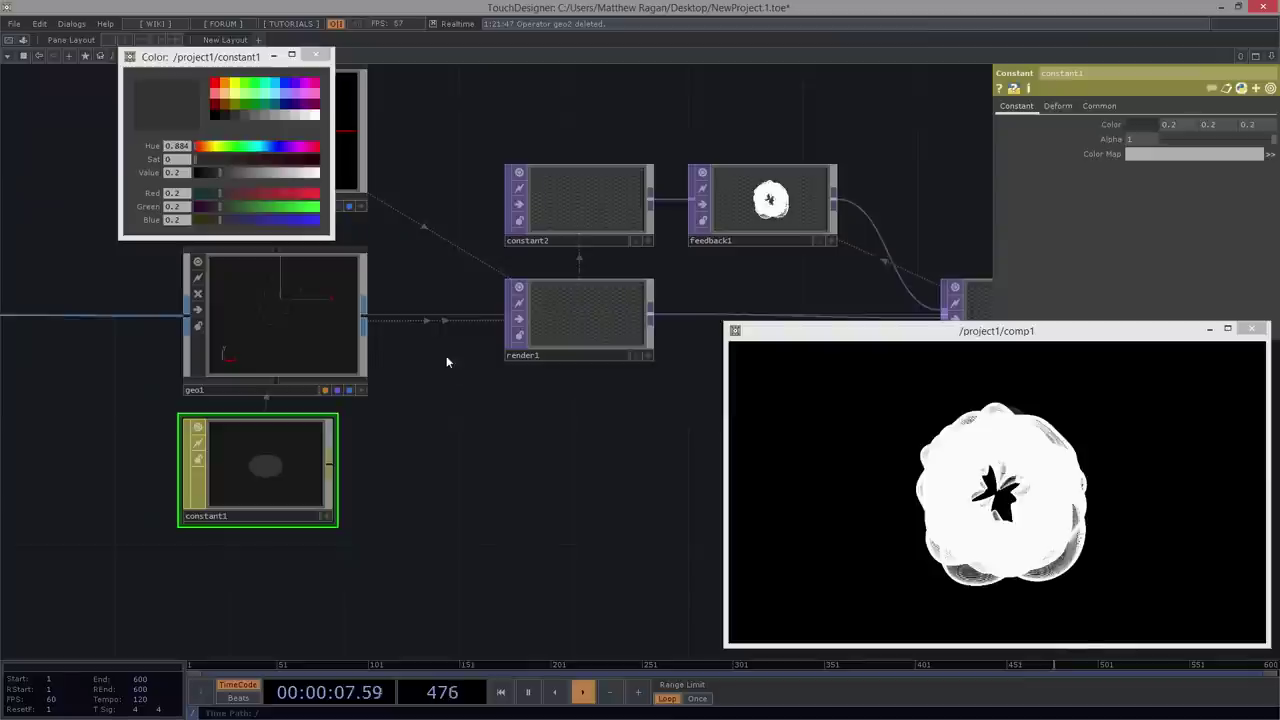
- Pulse the Feedback TOP's Reset twice to restart the trails with the dark grey material
{"action": "left_click", "coordinate": [224, 112]}
{"action": "left_click", "coordinate": [231, 114]}
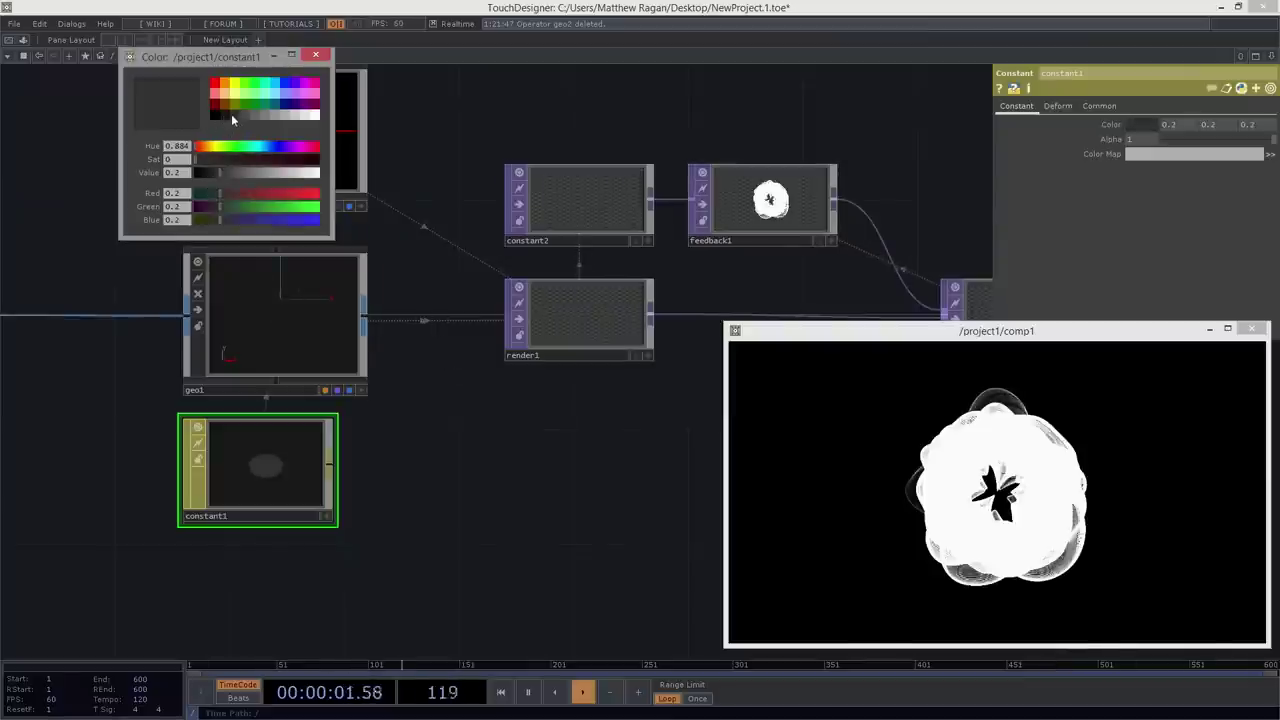
{"action": "left_click_drag", "start_coordinate": [729, 114], "coordinate": [775, 185]}
{"action": "left_click", "coordinate": [1156, 139]}
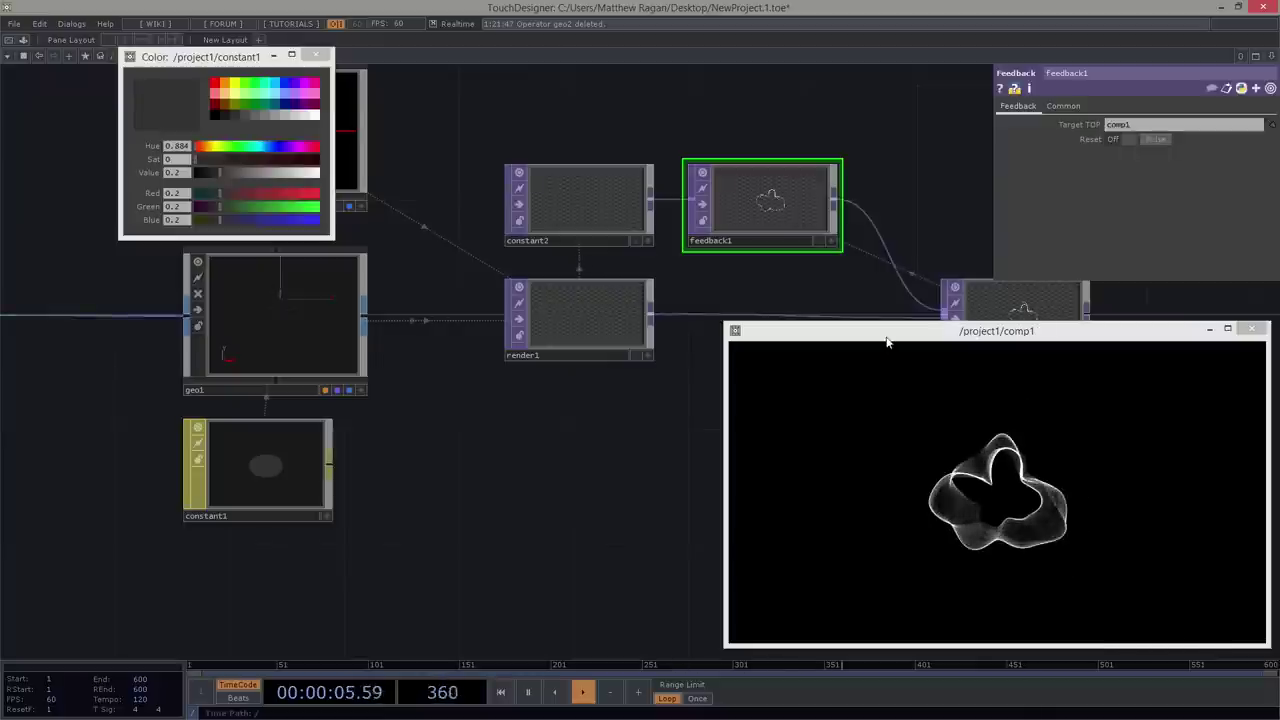
{"action": "left_click_drag", "start_coordinate": [640, 590], "coordinate": [330, 130]}
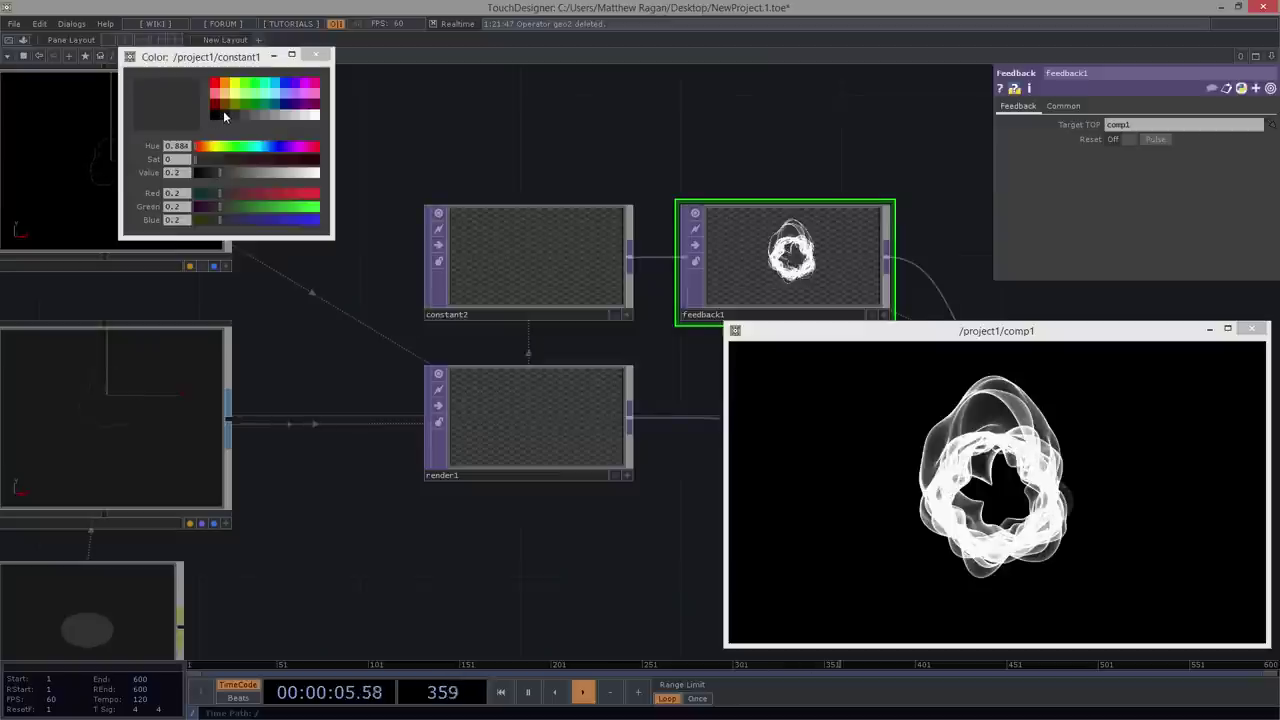
{"action": "left_click", "coordinate": [224, 116]}
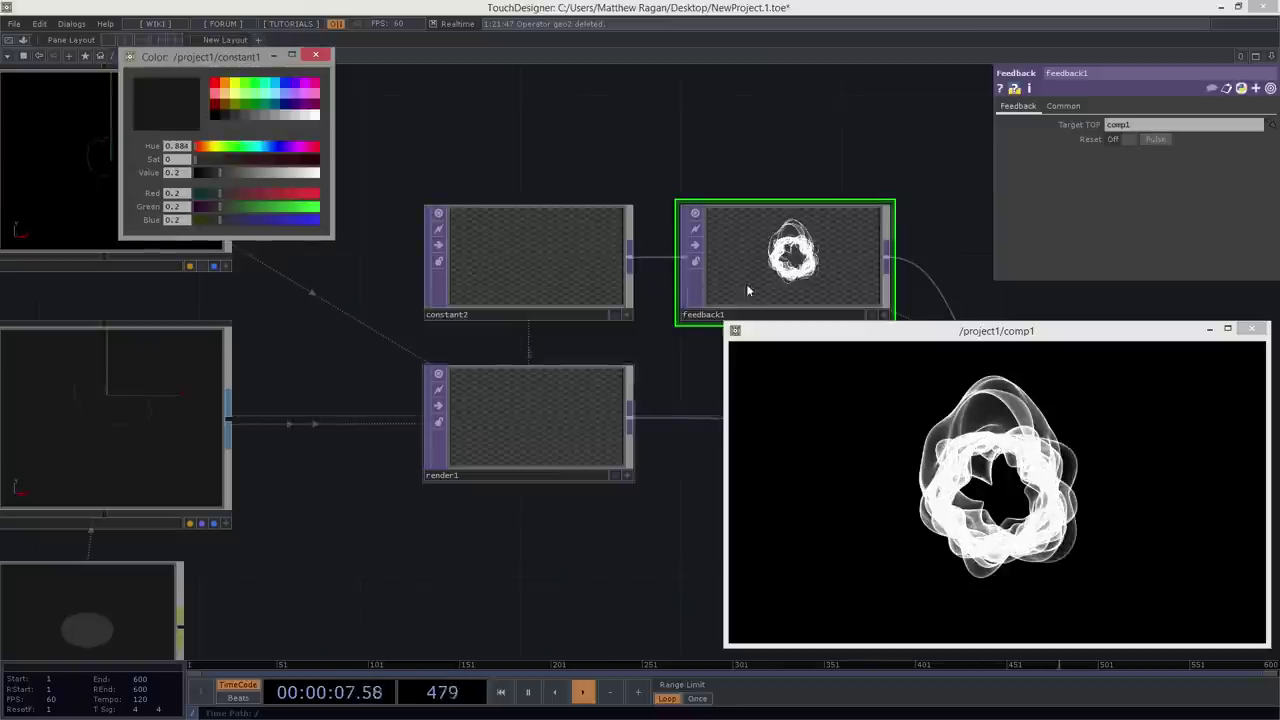
{"action": "left_click", "coordinate": [1156, 139]}
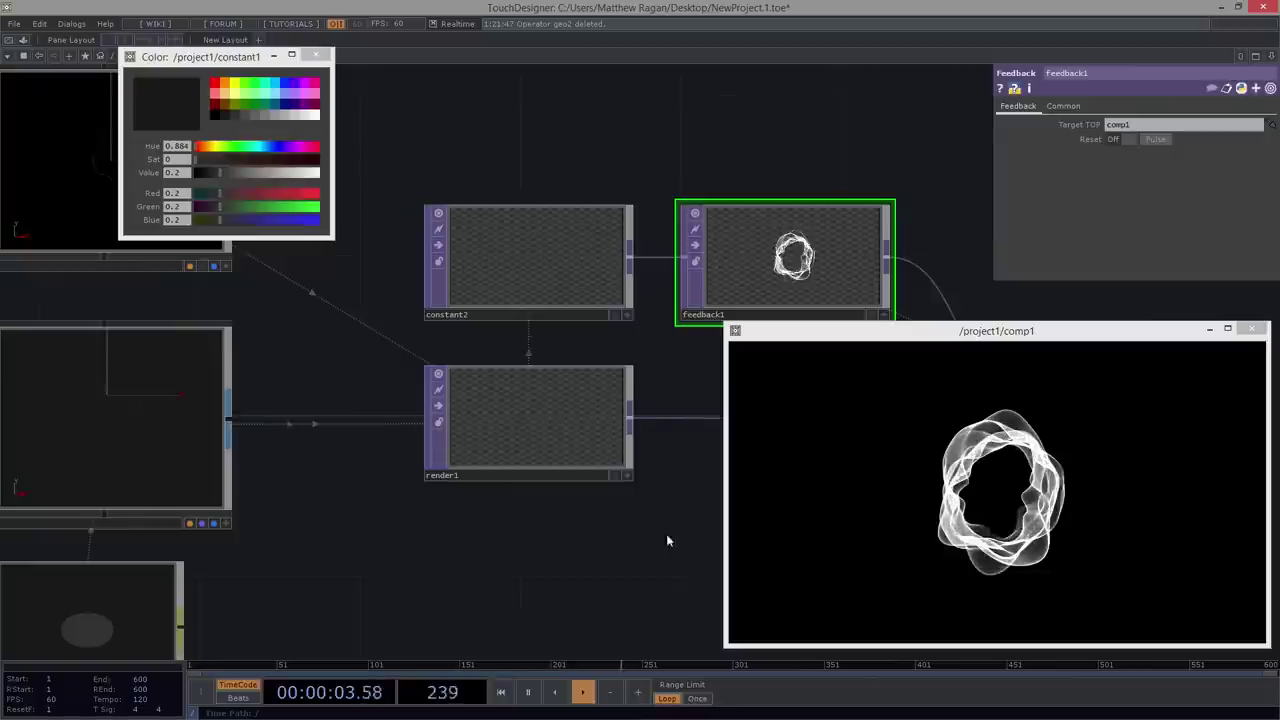
- Try an Alpha of about 0.6 on the Constant MAT and restart the Feedback TOP's trails
{"action": "left_click_drag", "start_coordinate": [272, 588], "coordinate": [295, 497]}
{"action": "left_click", "coordinate": [12, 608]}
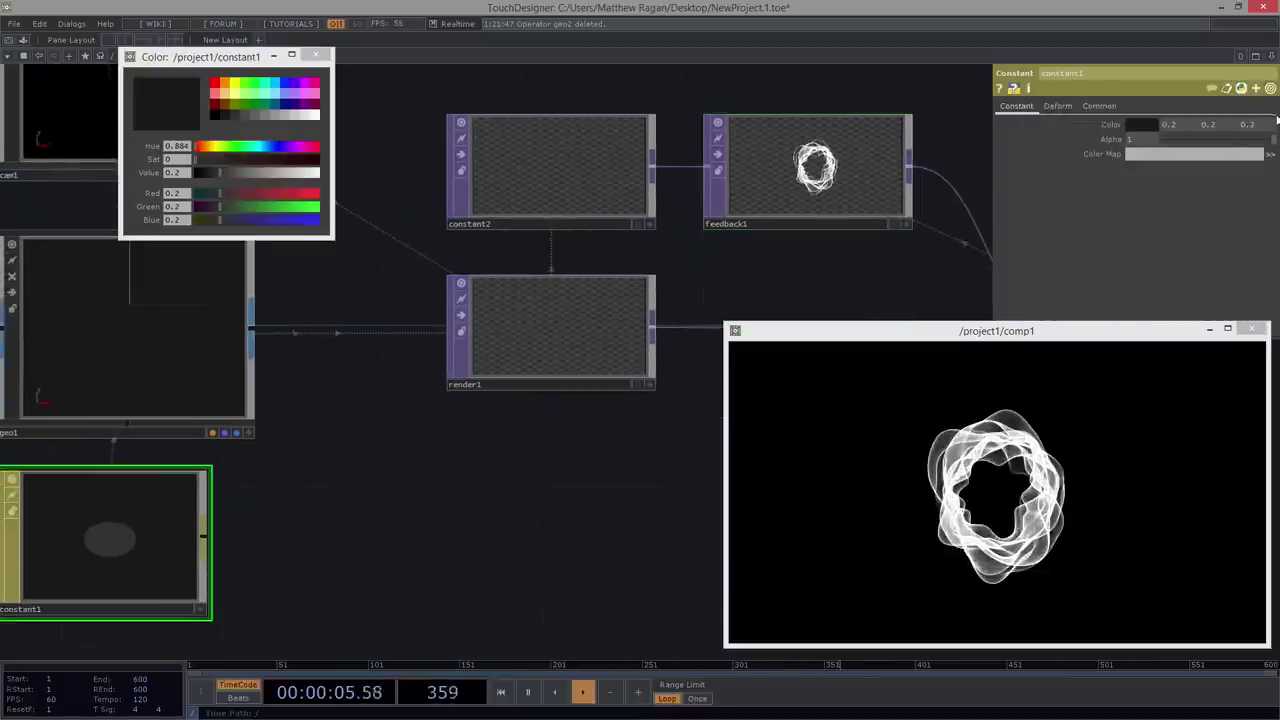
{"action": "left_click_drag", "start_coordinate": [1271, 139], "coordinate": [1244, 139]}
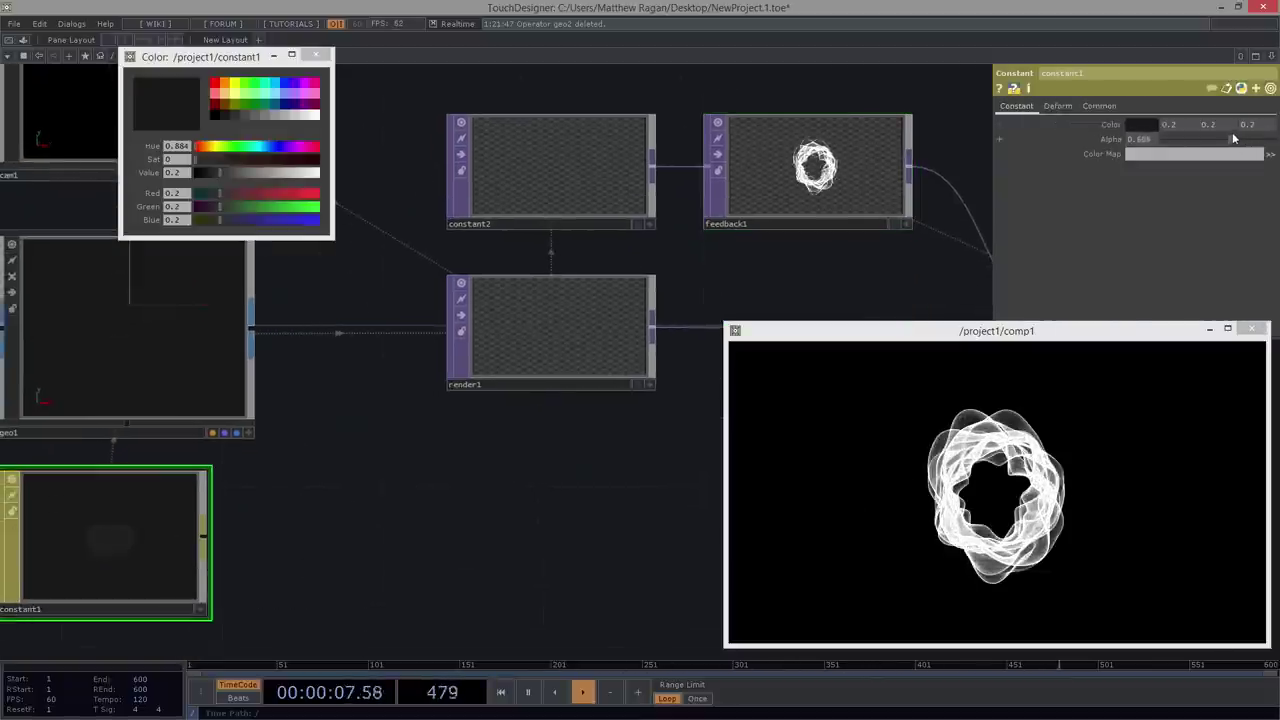
{"action": "left_click", "coordinate": [851, 171]}
{"action": "left_click", "coordinate": [1168, 137]}
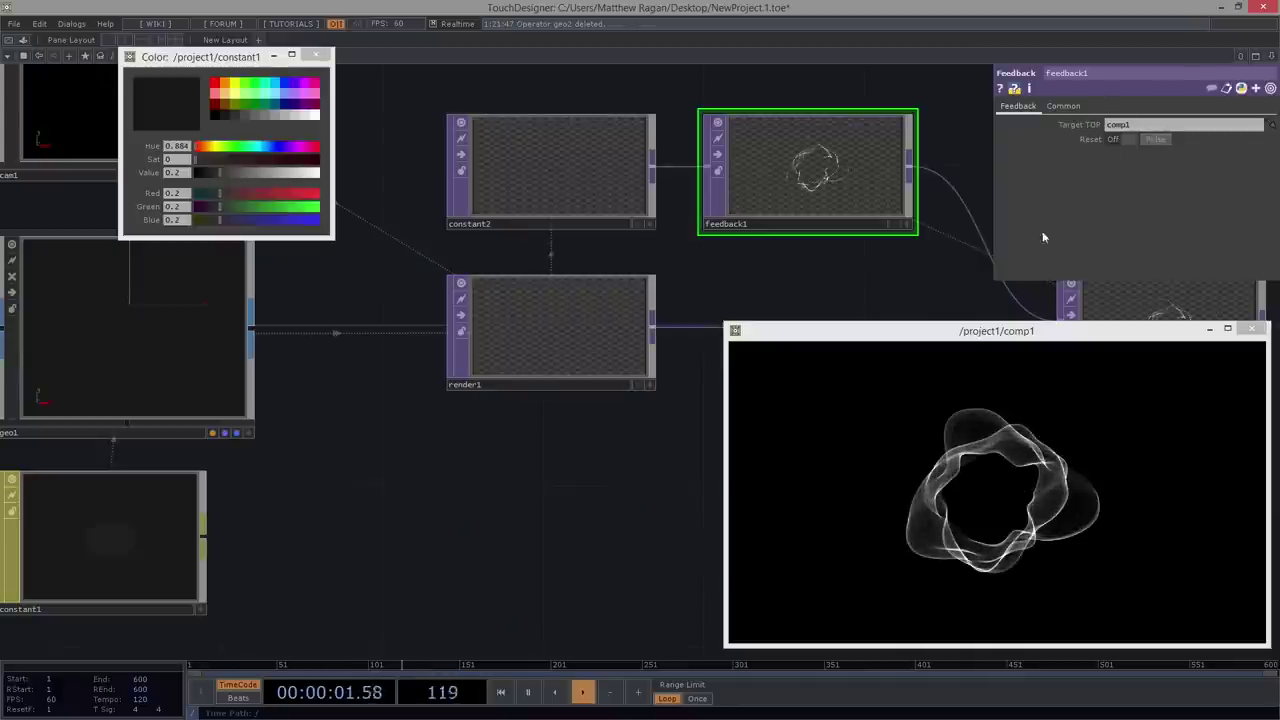
- Lower the Constant MAT's Alpha to about 0.437 and reset the Feedback TOP to compare the trails
{"action": "left_click", "coordinate": [185, 530]}
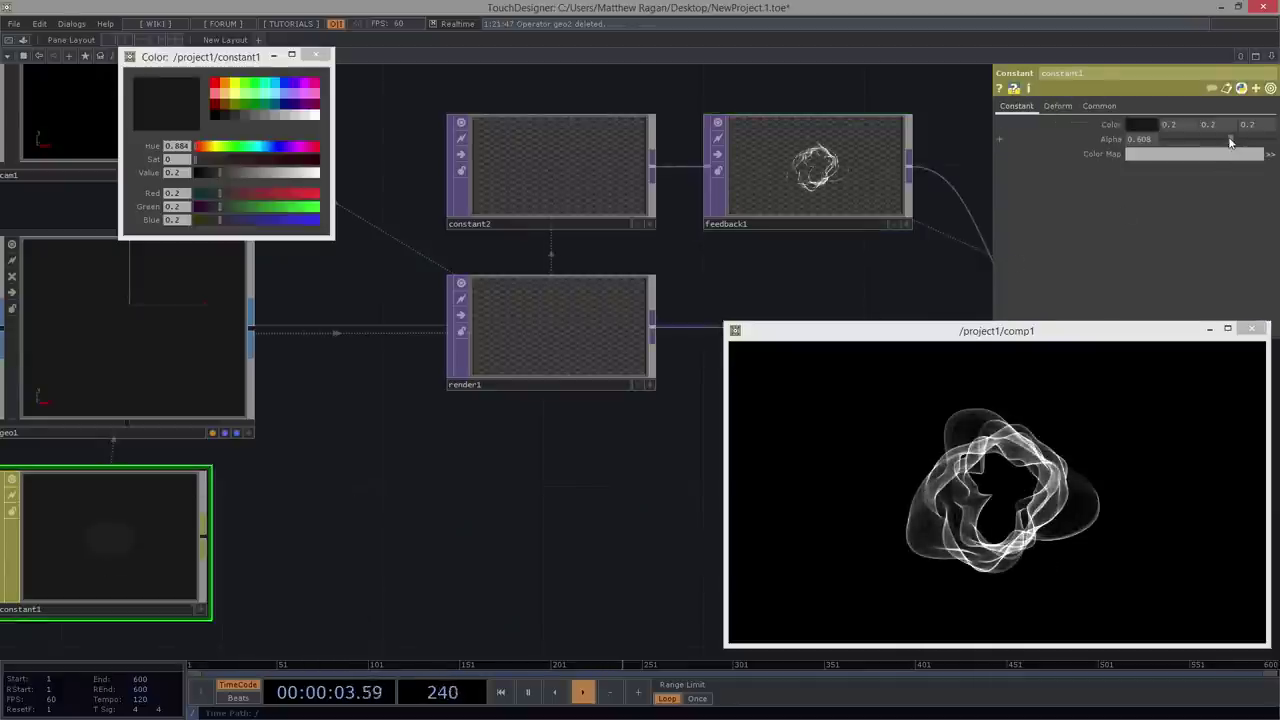
{"action": "left_click_drag", "start_coordinate": [1230, 139], "coordinate": [1210, 141]}
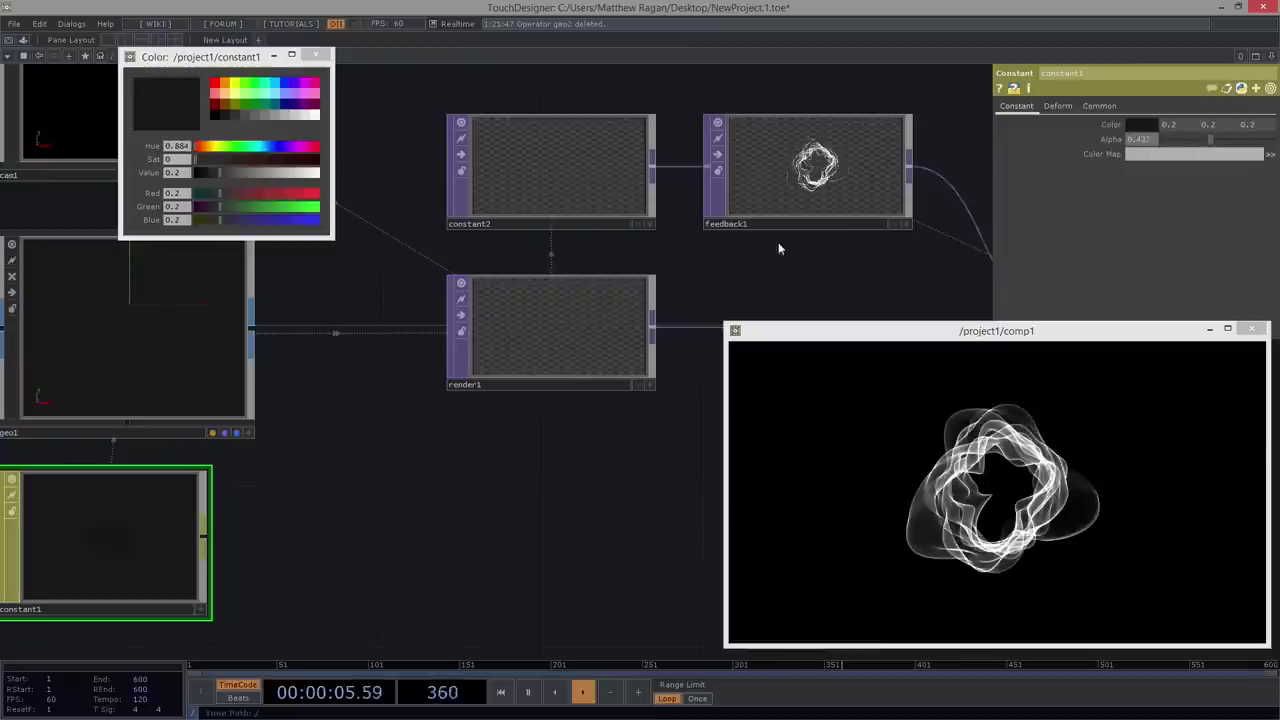
{"action": "left_click", "coordinate": [790, 212]}
{"action": "left_click", "coordinate": [1163, 142]}
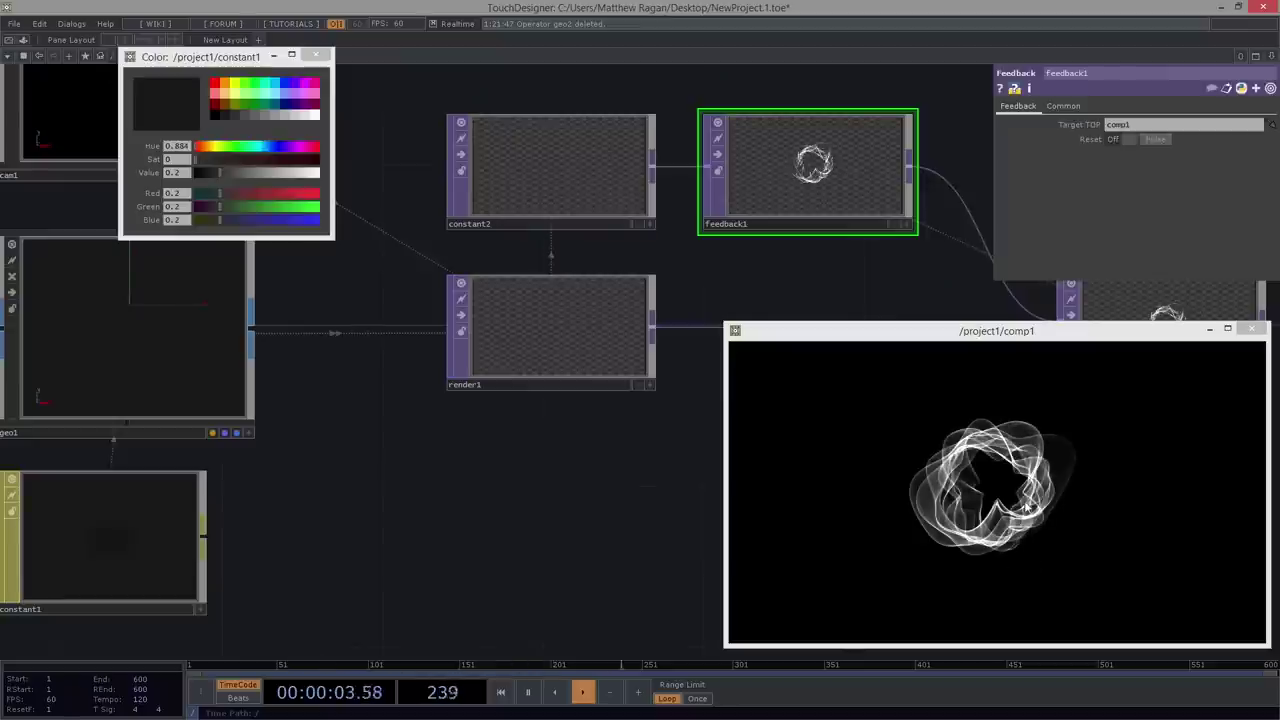
- Examine the Noise SOP's Translate tz expression that drives the circle's deformation speed
{"action": "left_click_drag", "start_coordinate": [561, 590], "coordinate": [800, 575]}
{"action": "scroll", "coordinate": [439, 544], "scroll_direction": "down", "scroll_amount": 5}
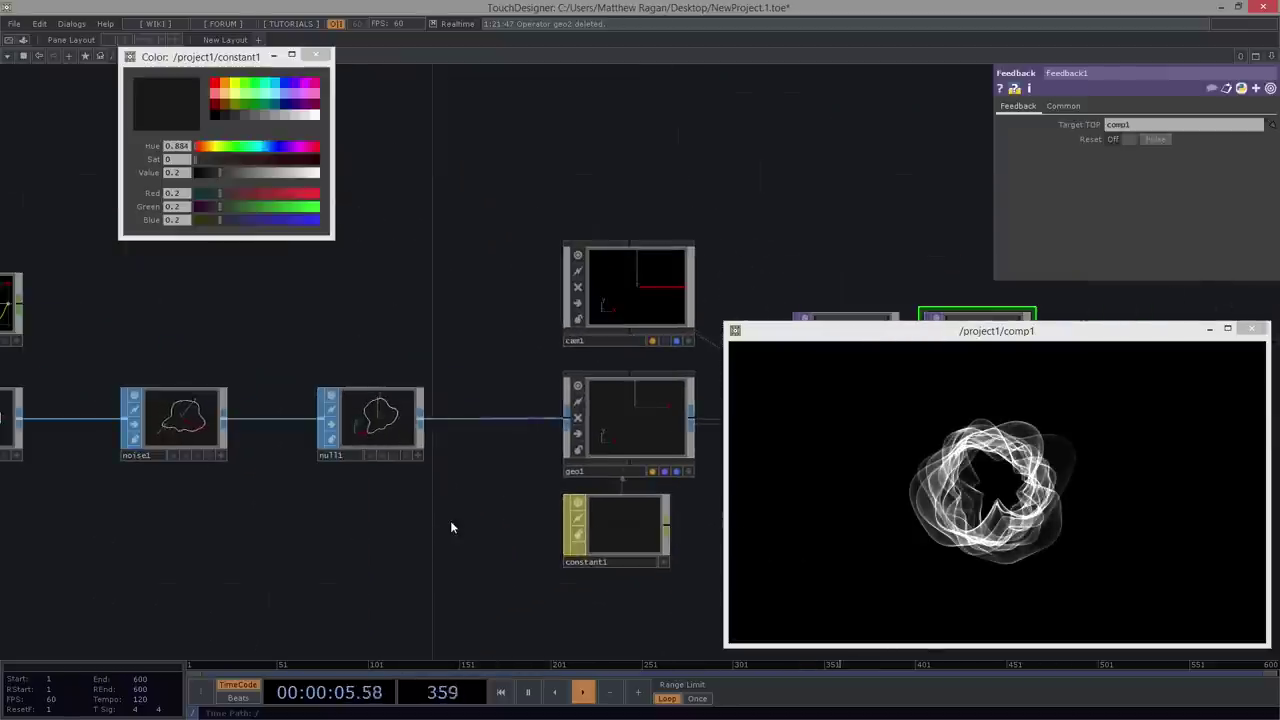
{"action": "left_click_drag", "start_coordinate": [470, 536], "coordinate": [718, 500]}
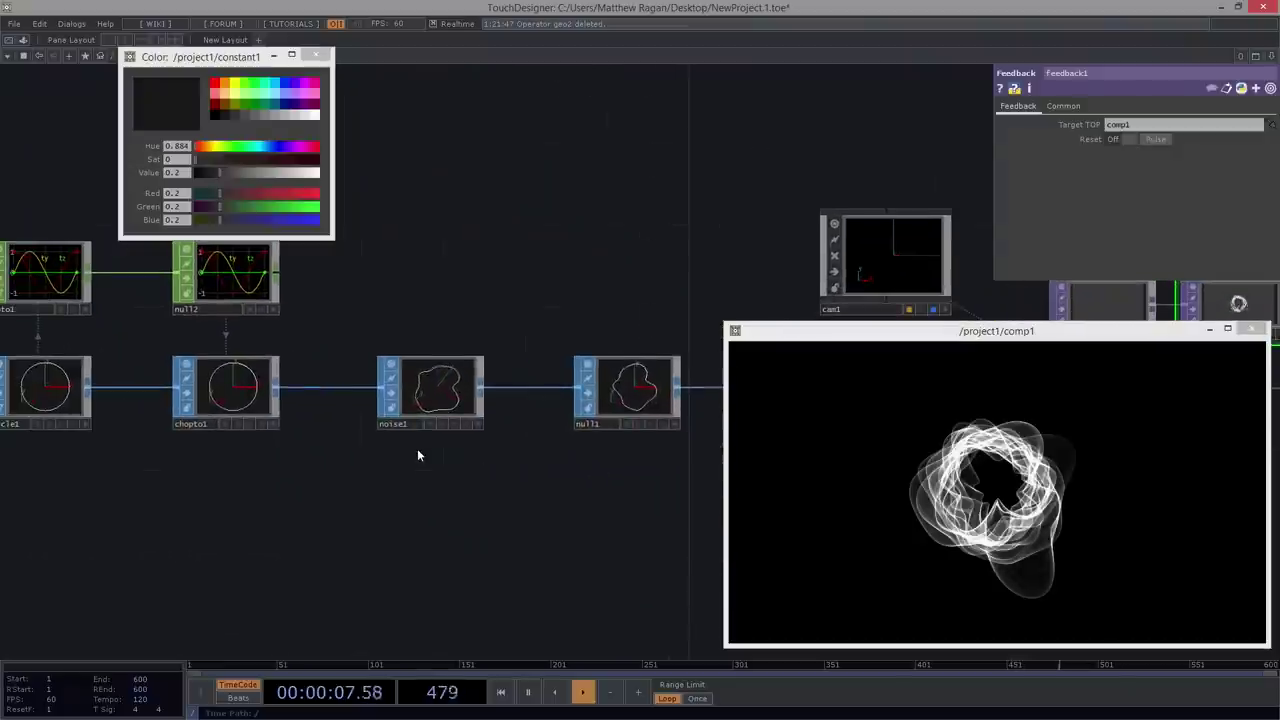
{"action": "left_click", "coordinate": [420, 430]}
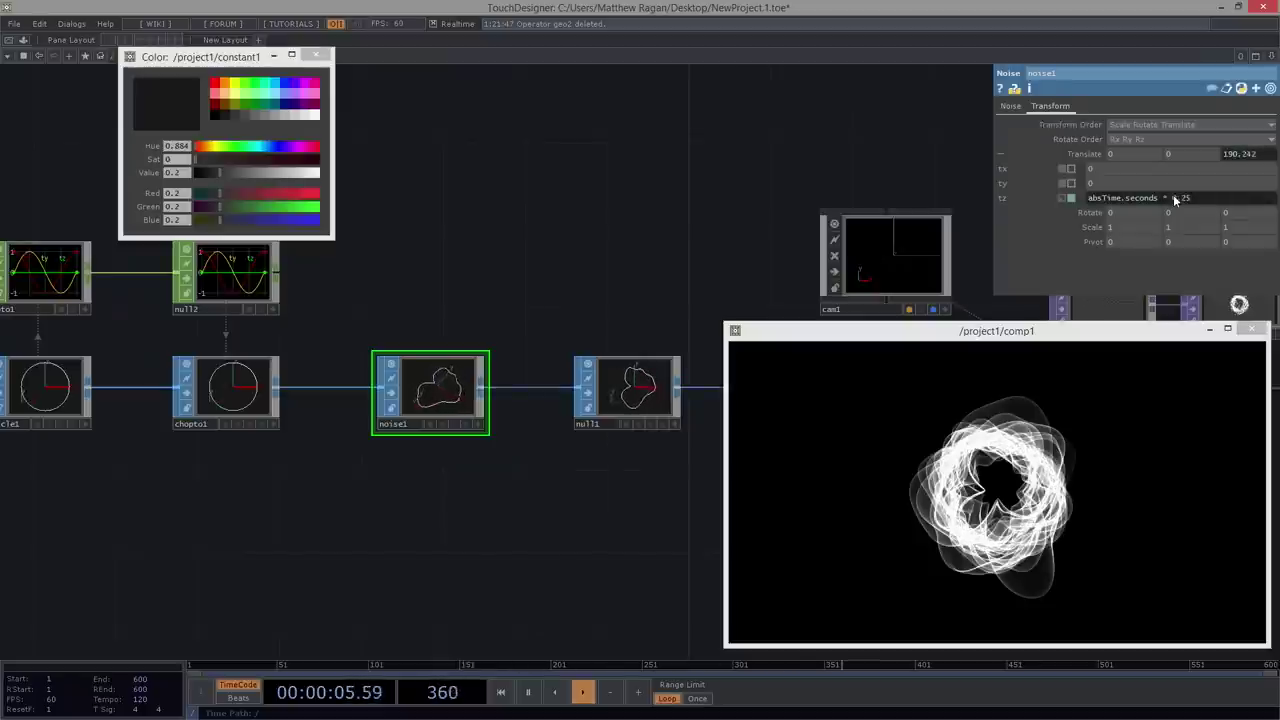
{"action": "scroll", "coordinate": [446, 380], "scroll_direction": "up", "scroll_amount": 3}
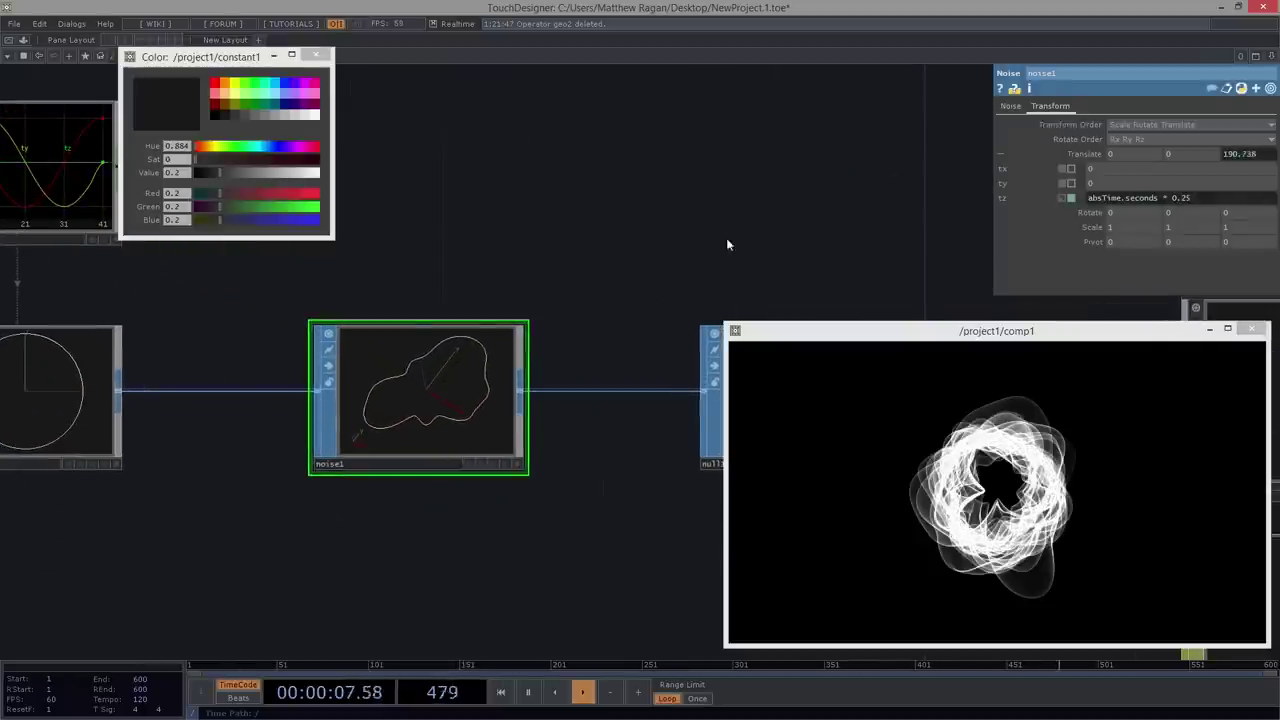
- Go back to the Feedback TOP and pulse its Reset to restart the trails
{"action": "left_click_drag", "start_coordinate": [728, 245], "coordinate": [256, 314]}
{"action": "scroll", "coordinate": [320, 320], "scroll_direction": "down", "scroll_amount": 5}
{"action": "left_click_drag", "start_coordinate": [703, 275], "coordinate": [609, 266]}
{"action": "scroll", "coordinate": [608, 265], "scroll_direction": "up", "scroll_amount": 3}
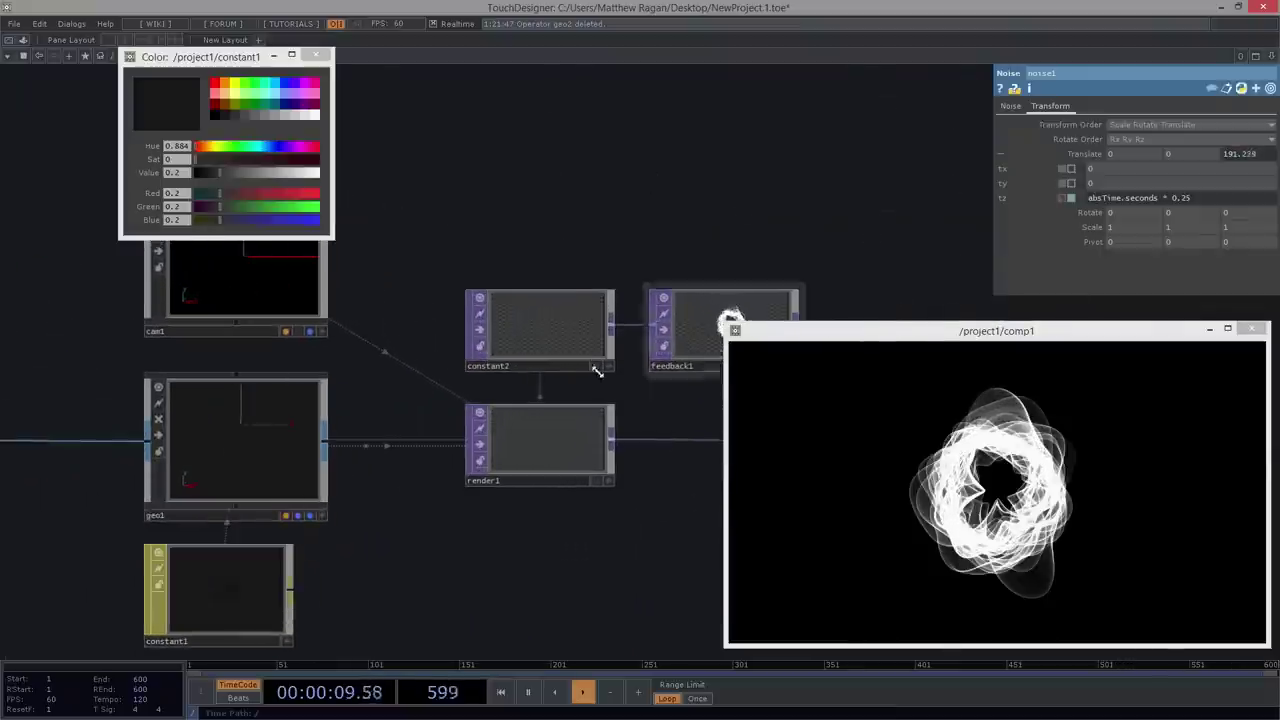
{"action": "left_click", "coordinate": [690, 325]}
{"action": "left_click", "coordinate": [1156, 140]}
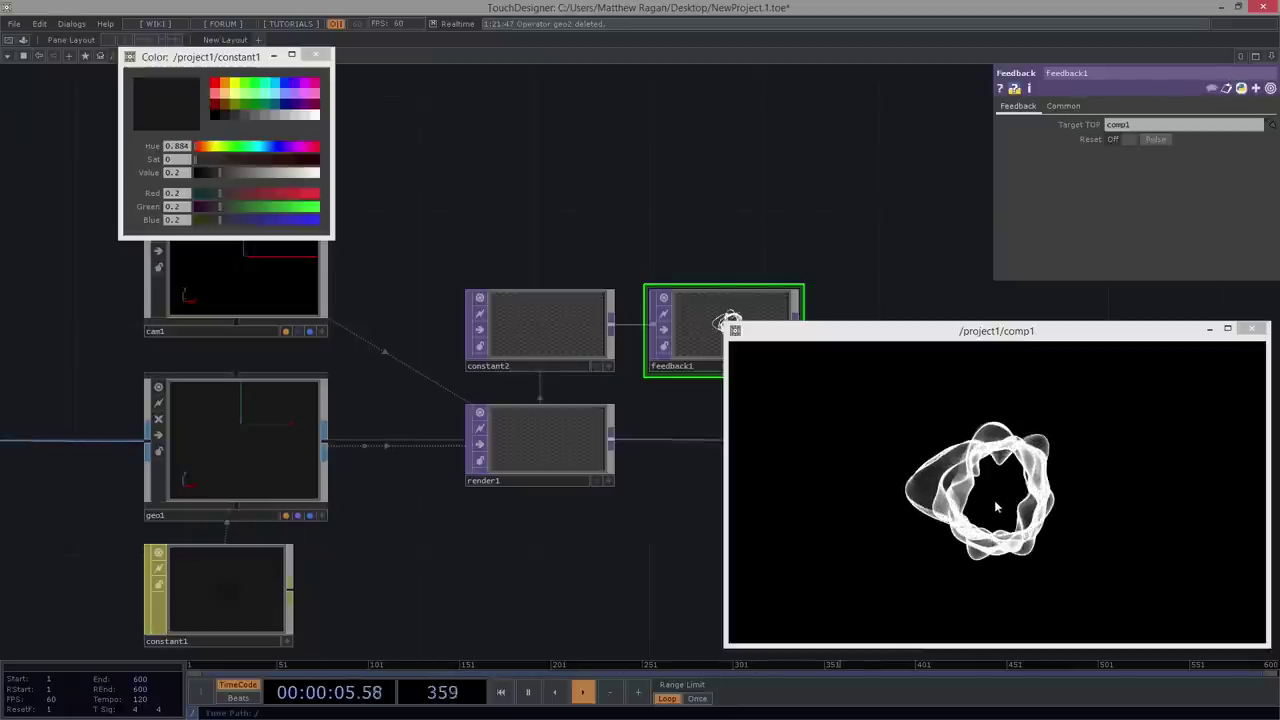
- Try an Alpha of about 0.25 on the Constant MAT and pulse the Feedback TOP's Reset
{"action": "left_click", "coordinate": [265, 621]}
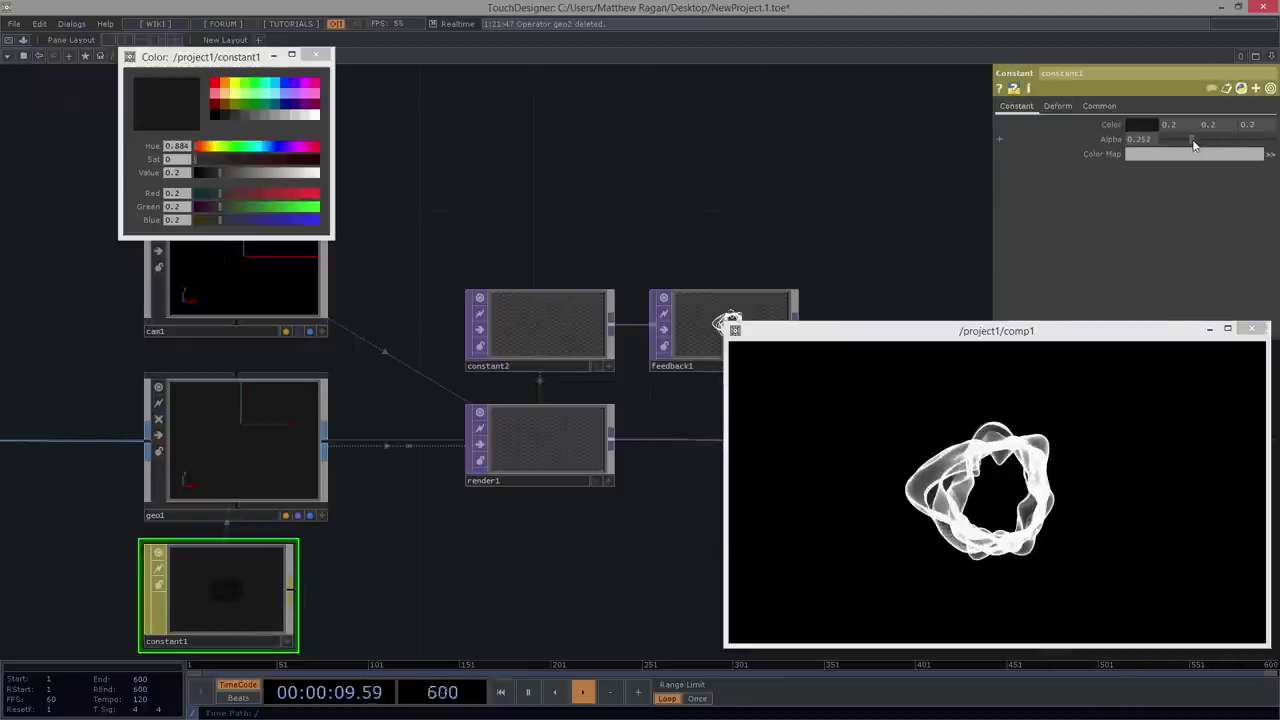
{"action": "left_click", "coordinate": [556, 325]}
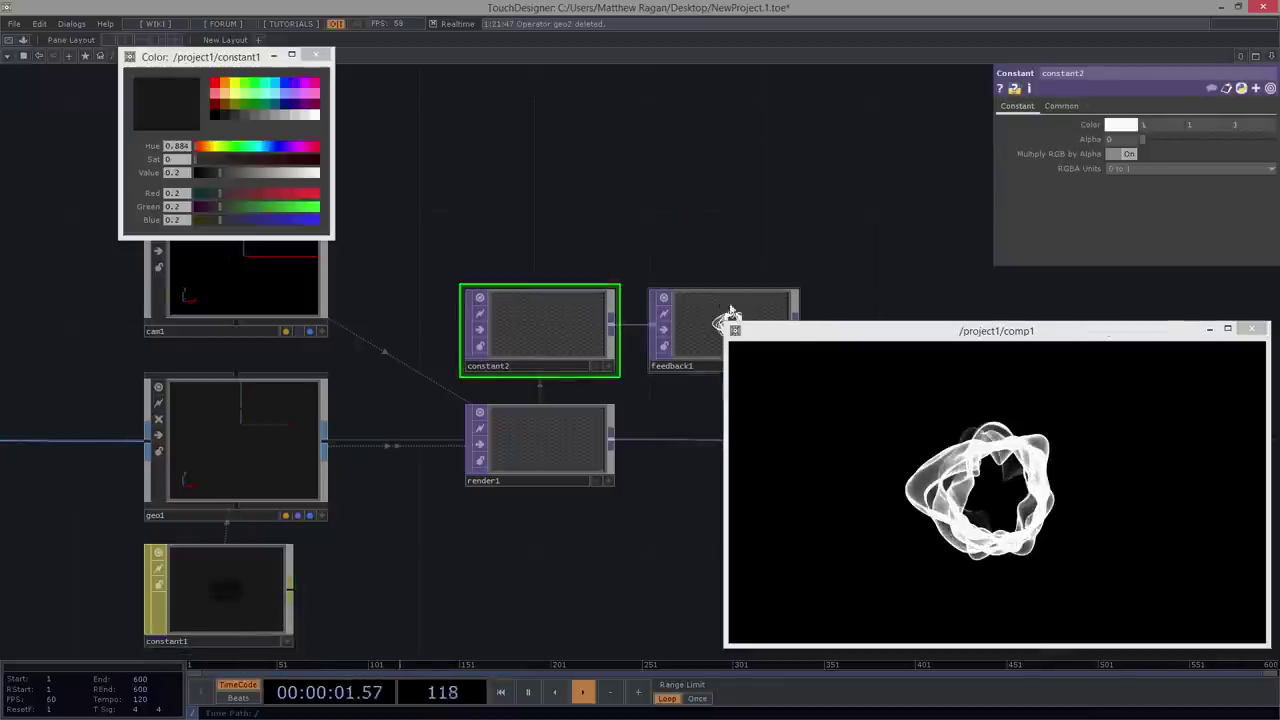
{"action": "left_click", "coordinate": [690, 335]}
{"action": "left_click", "coordinate": [1153, 139]}
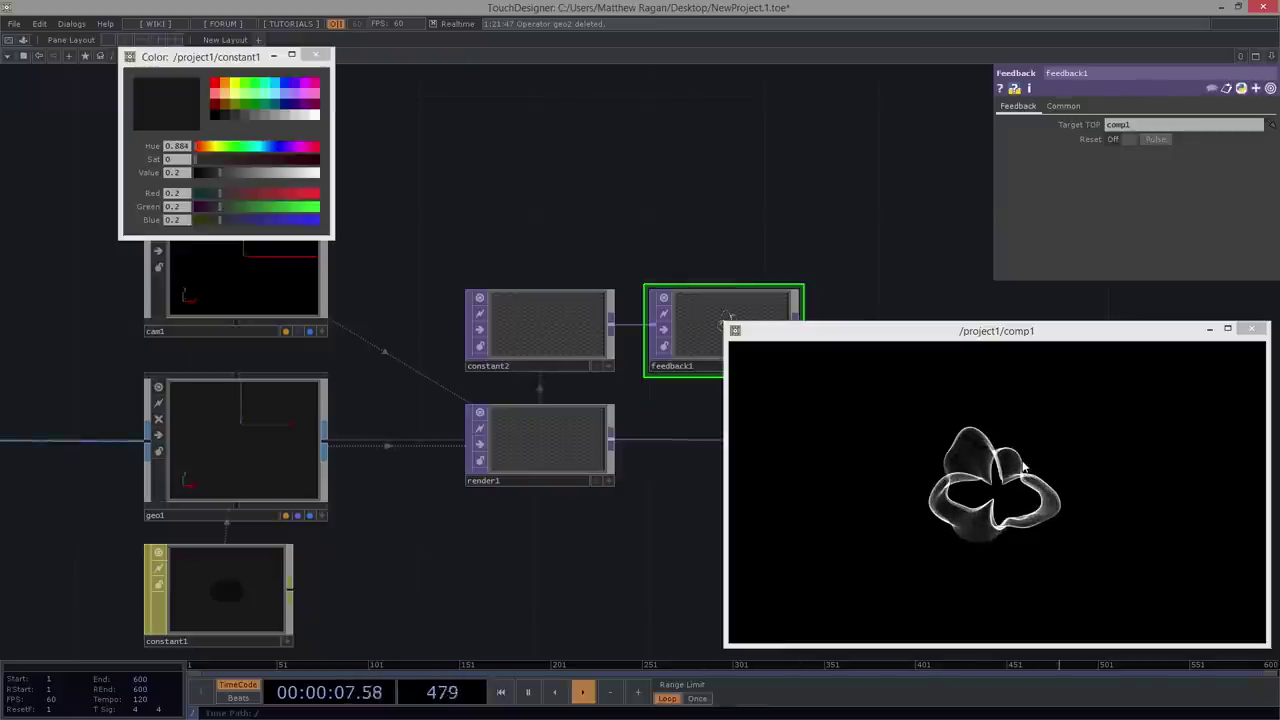
- Set the Constant MAT's Alpha to exactly 0.3 and restart the Feedback TOP's trails
{"action": "left_click", "coordinate": [250, 600]}
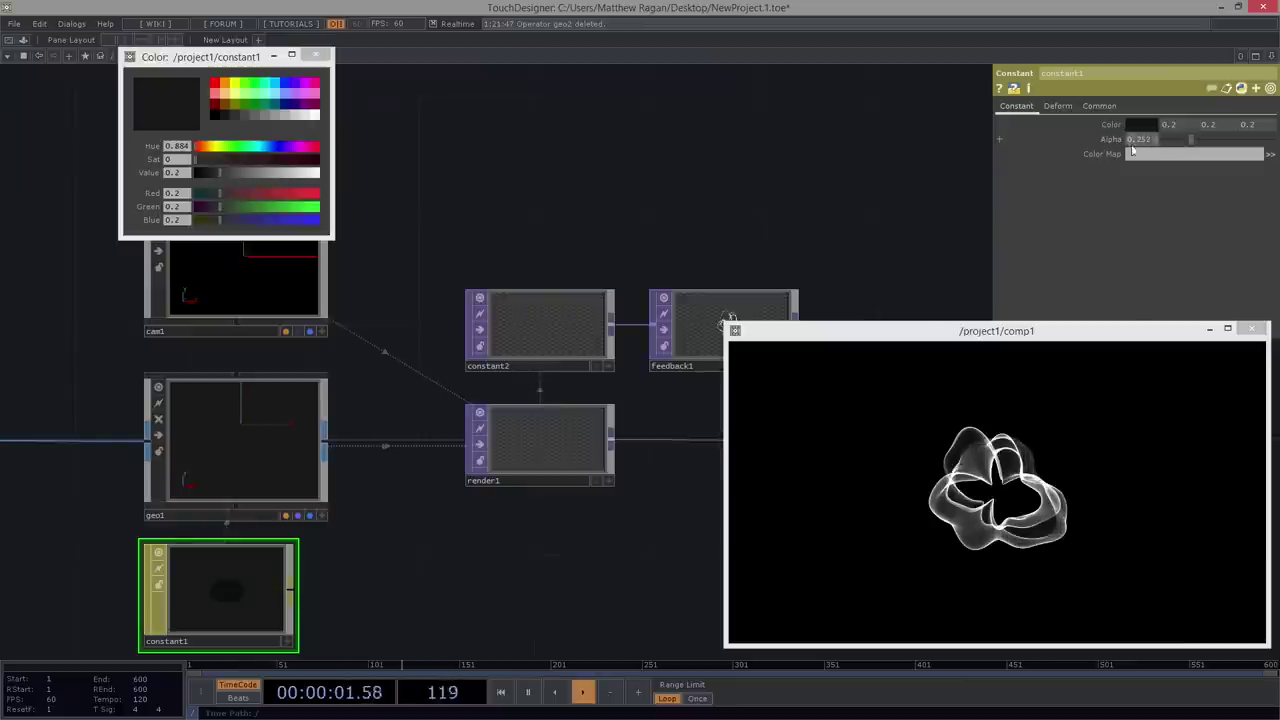
{"action": "left_click_drag", "start_coordinate": [1132, 150], "coordinate": [1072, 160]}
{"action": "type", "text": "0.3"}
{"action": "key", "text": "Return"}
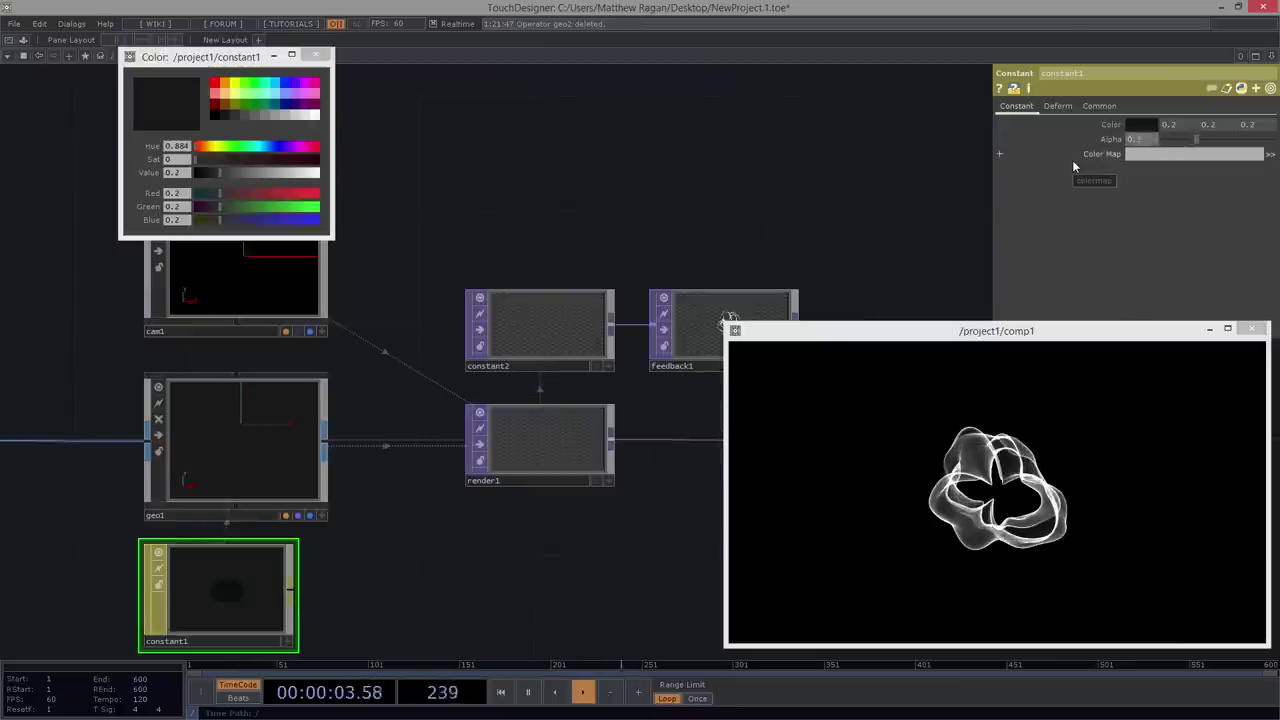
{"action": "left_click", "coordinate": [722, 330]}
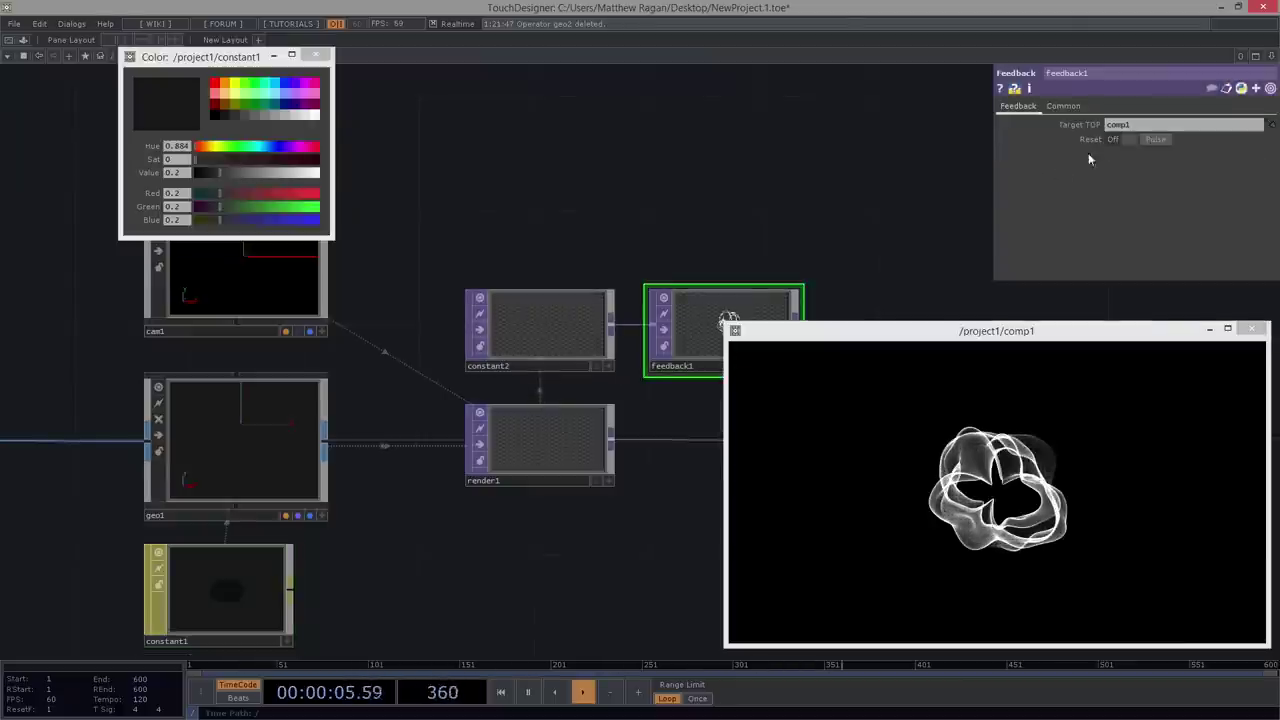
{"action": "left_click", "coordinate": [1157, 139]}
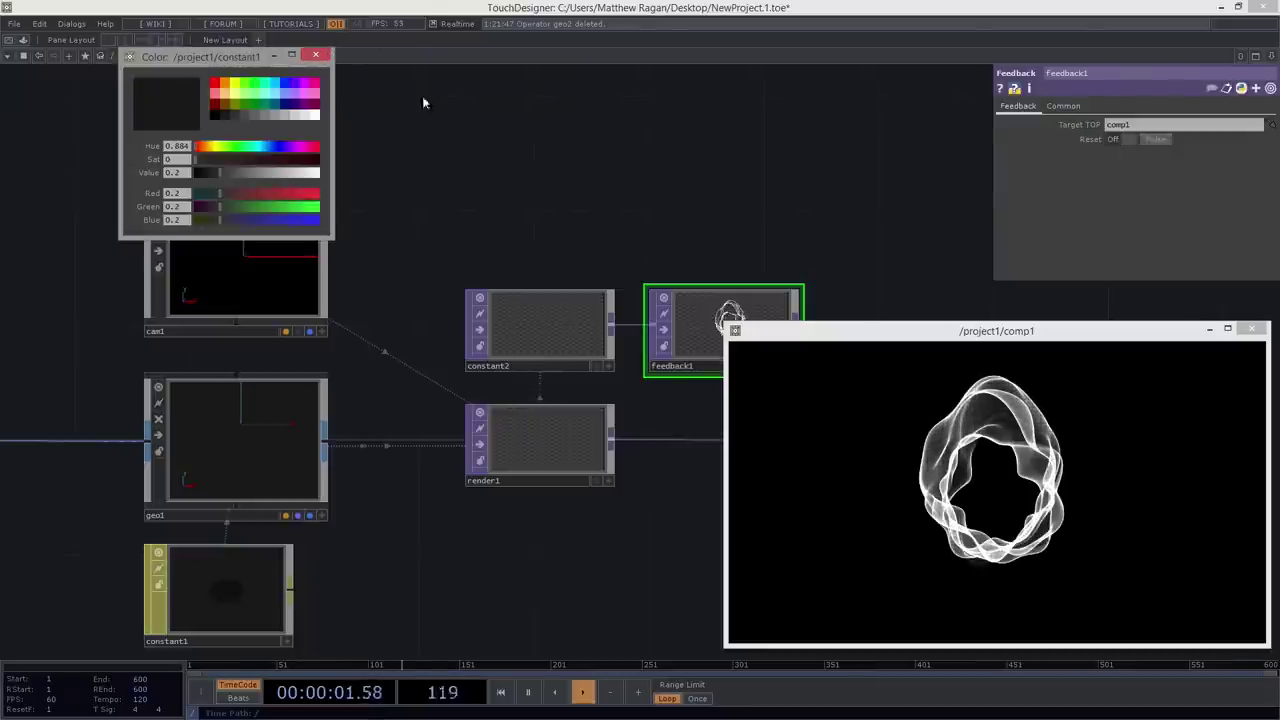
- Close the color picker and add a Noise CHOP in the empty space above the SOP to CHOP
{"action": "left_click", "coordinate": [318, 54]}
{"action": "left_click_drag", "start_coordinate": [483, 184], "coordinate": [520, 200]}
{"action": "scroll", "coordinate": [620, 182], "scroll_direction": "down", "scroll_amount": 5}
{"action": "scroll", "coordinate": [346, 185], "scroll_direction": "up", "scroll_amount": 3}
{"action": "scroll", "coordinate": [346, 185], "scroll_direction": "up", "scroll_amount": 3}
{"action": "left_click_drag", "start_coordinate": [307, 100], "coordinate": [354, 278]}
{"action": "scroll", "coordinate": [372, 290], "scroll_direction": "up", "scroll_amount": 2}
{"action": "key", "text": "Tab"}
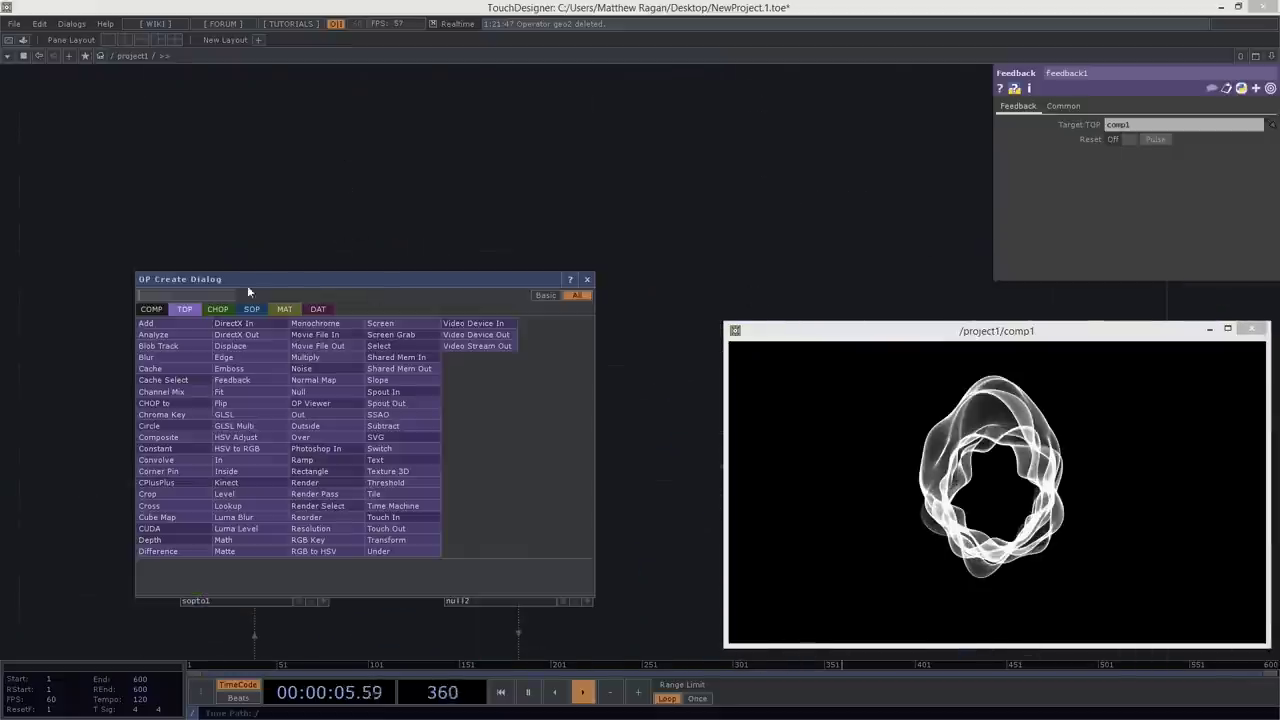
{"action": "left_click", "coordinate": [219, 309]}
{"action": "type", "text": "noi"}
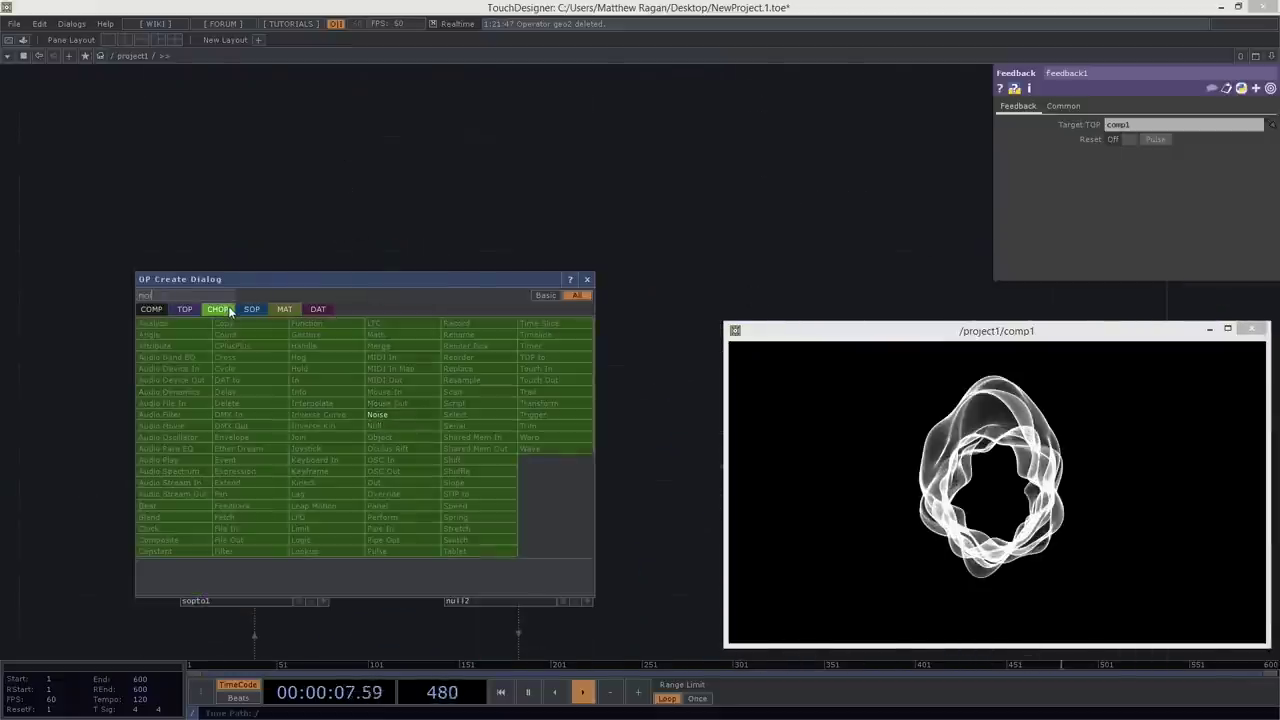
{"action": "key", "text": "Return"}
{"action": "left_click_drag", "start_coordinate": [229, 307], "coordinate": [262, 218]}
{"action": "left_click_drag", "start_coordinate": [482, 129], "coordinate": [262, 256]}
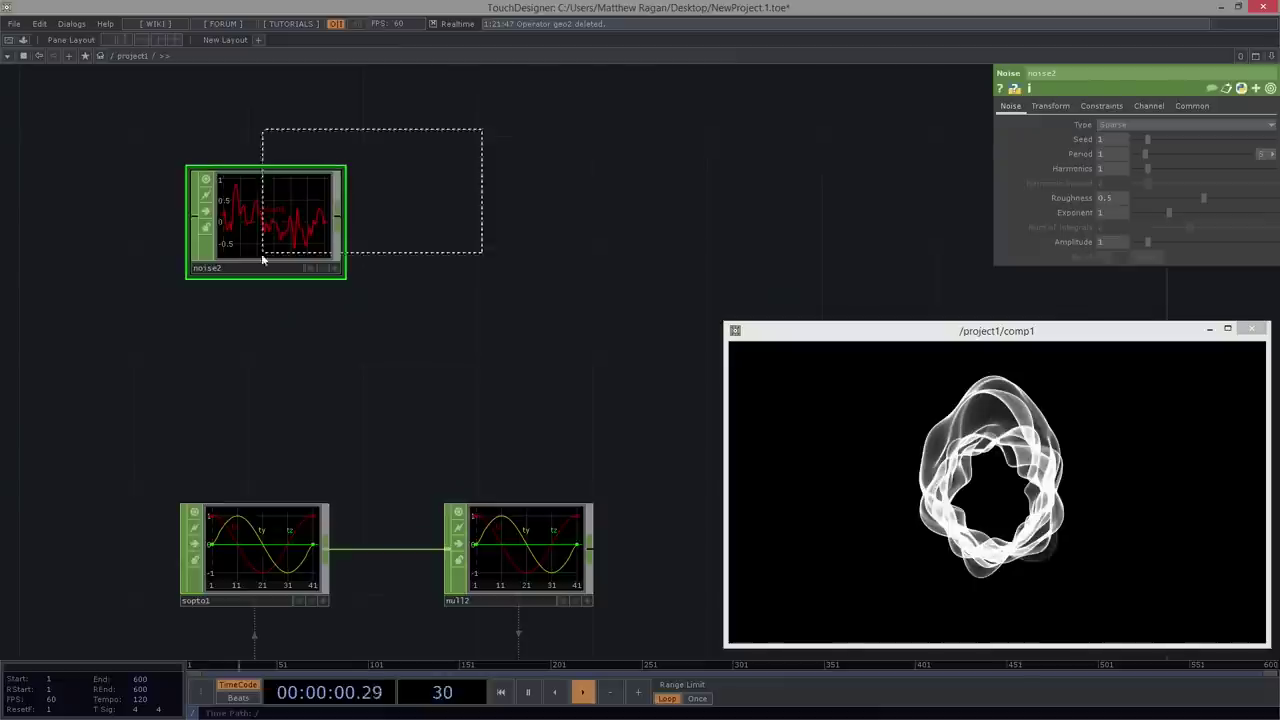
- Set the new Noise CHOP's Channel Name to t[xy] to generate tx and ty channels
{"action": "left_click", "coordinate": [1052, 105]}
{"action": "left_click", "coordinate": [1147, 106]}
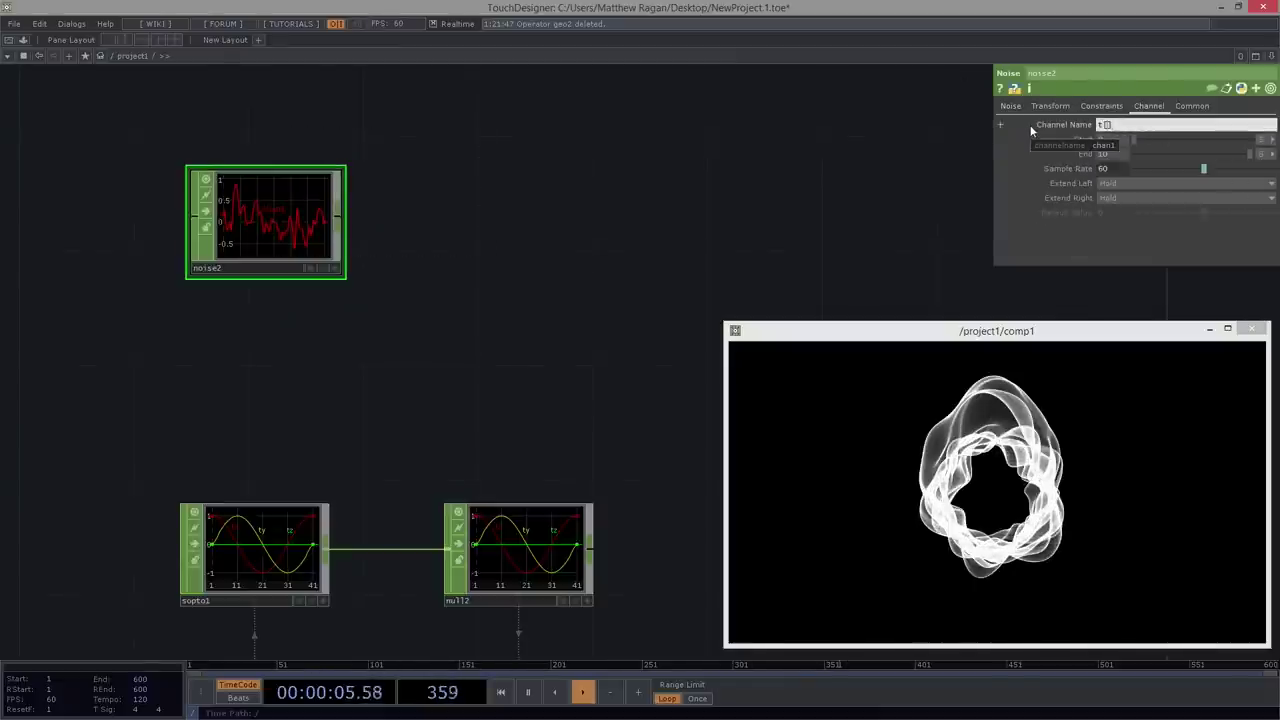
{"action": "type", "text": "t[tx]"}
{"action": "key", "text": "BackSpace"}
{"action": "key", "text": "BackSpace"}
{"action": "key", "text": "BackSpace"}
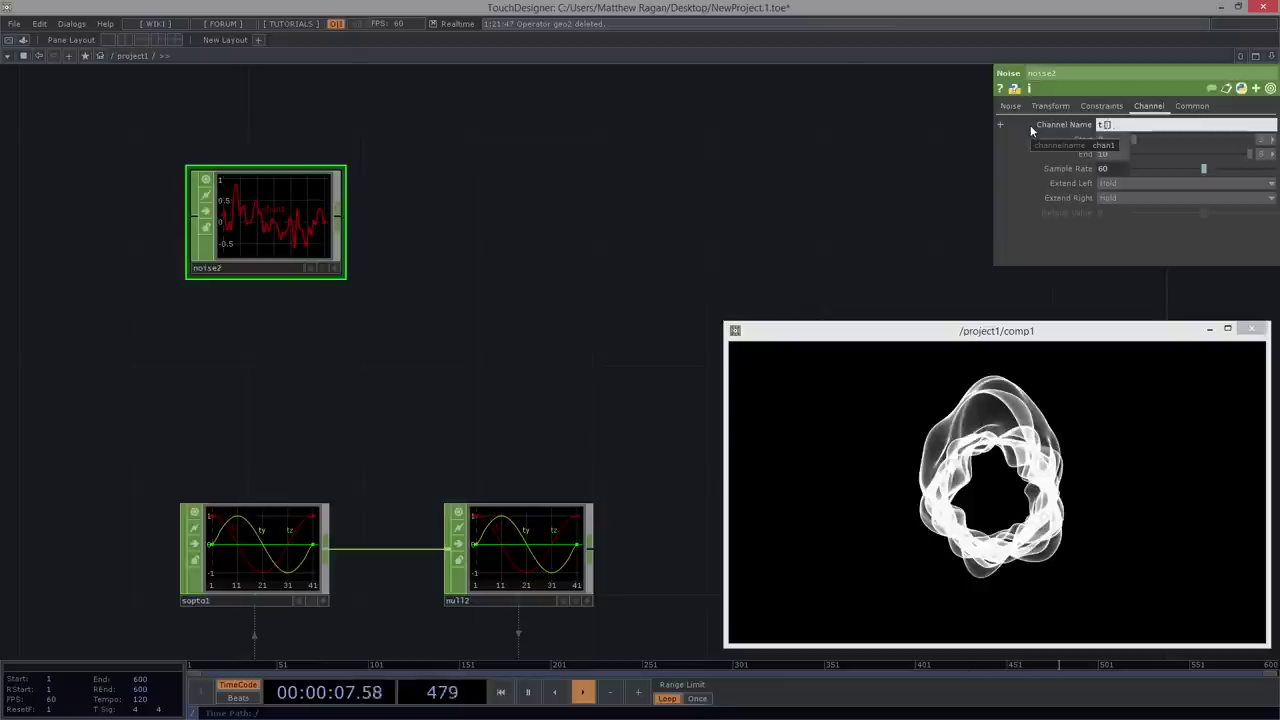
{"action": "type", "text": "xy]"}
{"action": "key", "text": "Return"}
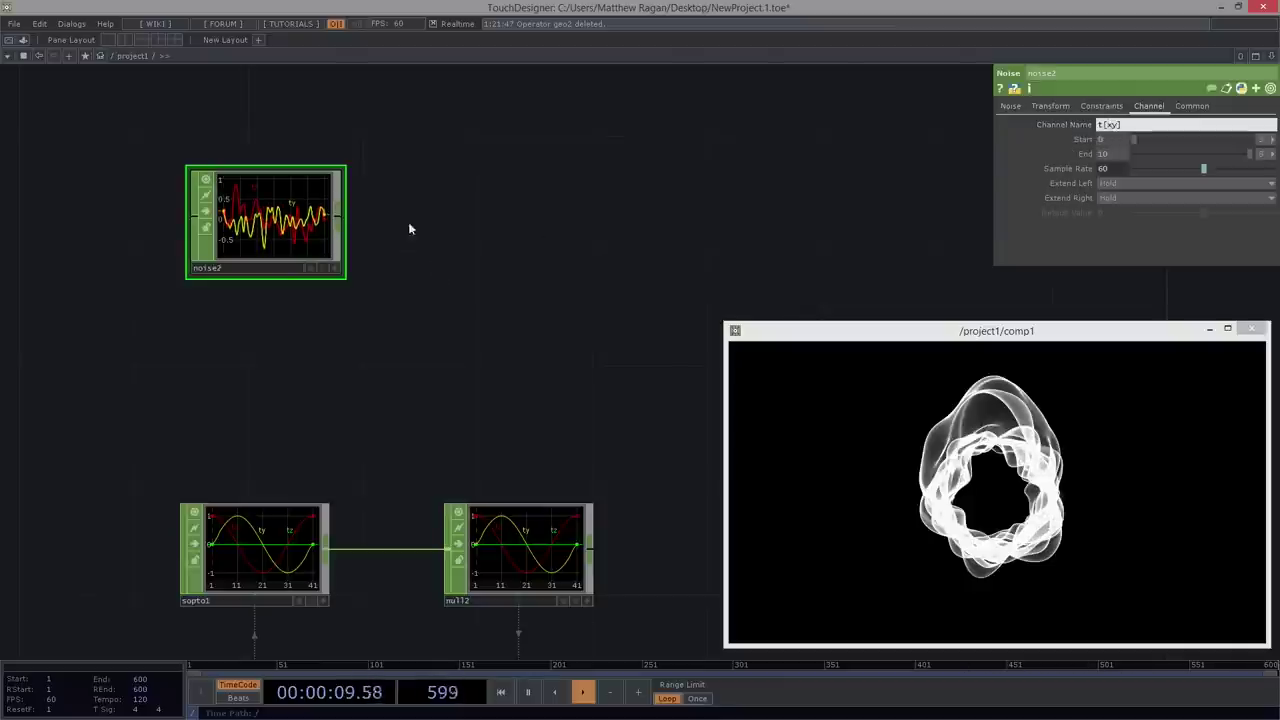
- Append a Select CHOP to the Noise CHOP's output and place it above and beyond the Noise CHOP
{"action": "left_click_drag", "start_coordinate": [178, 207], "coordinate": [287, 297]}
{"action": "middle_click_drag", "start_coordinate": [287, 297], "coordinate": [463, 351]}
{"action": "left_click_drag", "start_coordinate": [632, 559], "coordinate": [389, 513]}
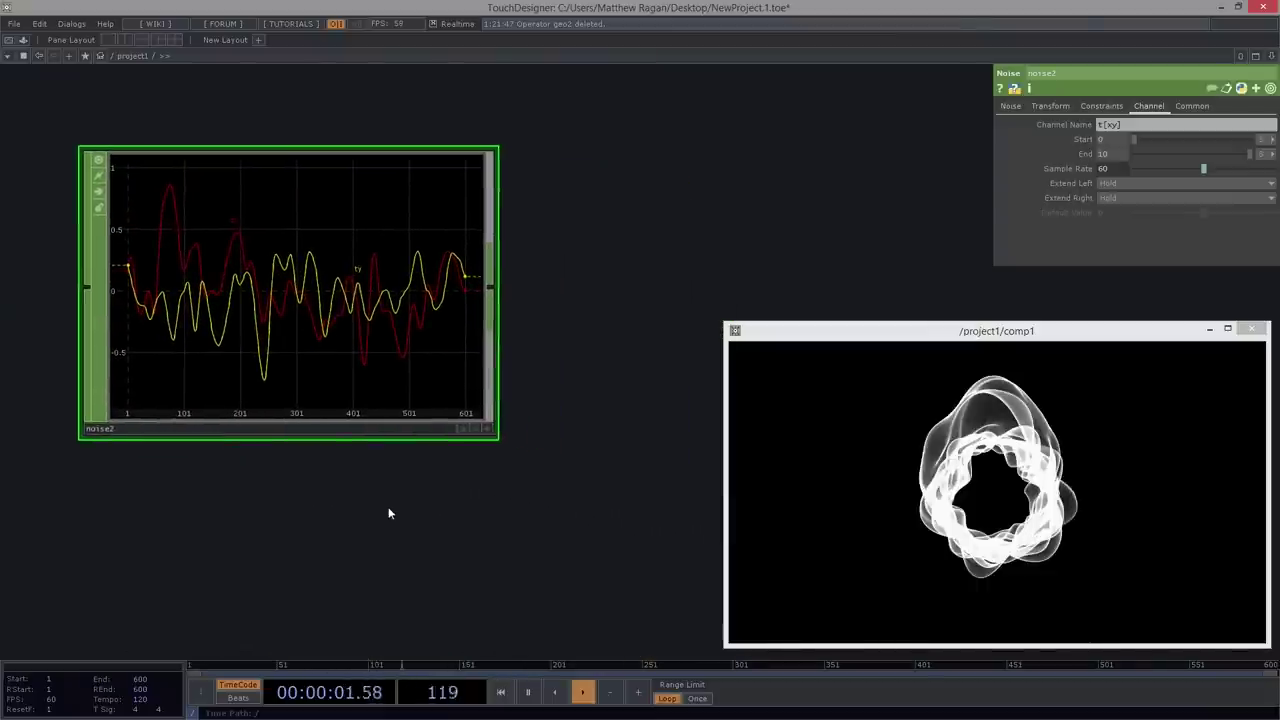
{"action": "right_click", "coordinate": [493, 295]}
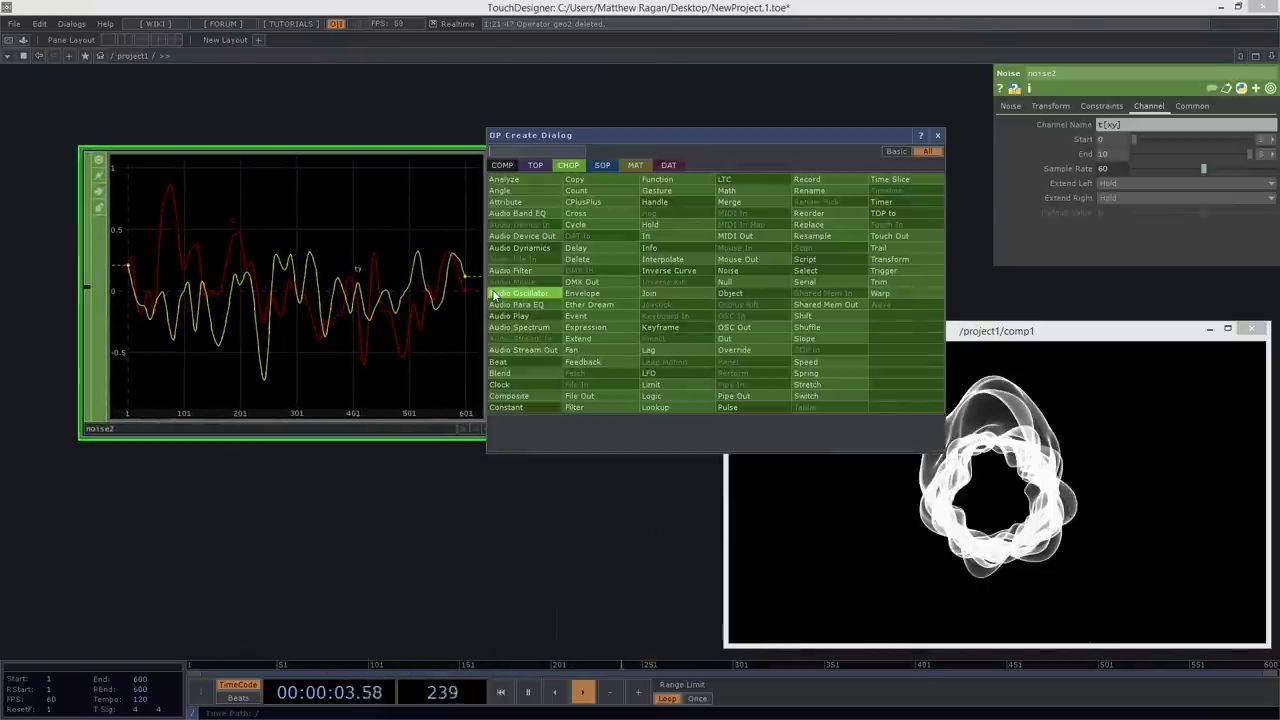
{"action": "type", "text": "se"}
{"action": "left_click", "coordinate": [808, 270]}
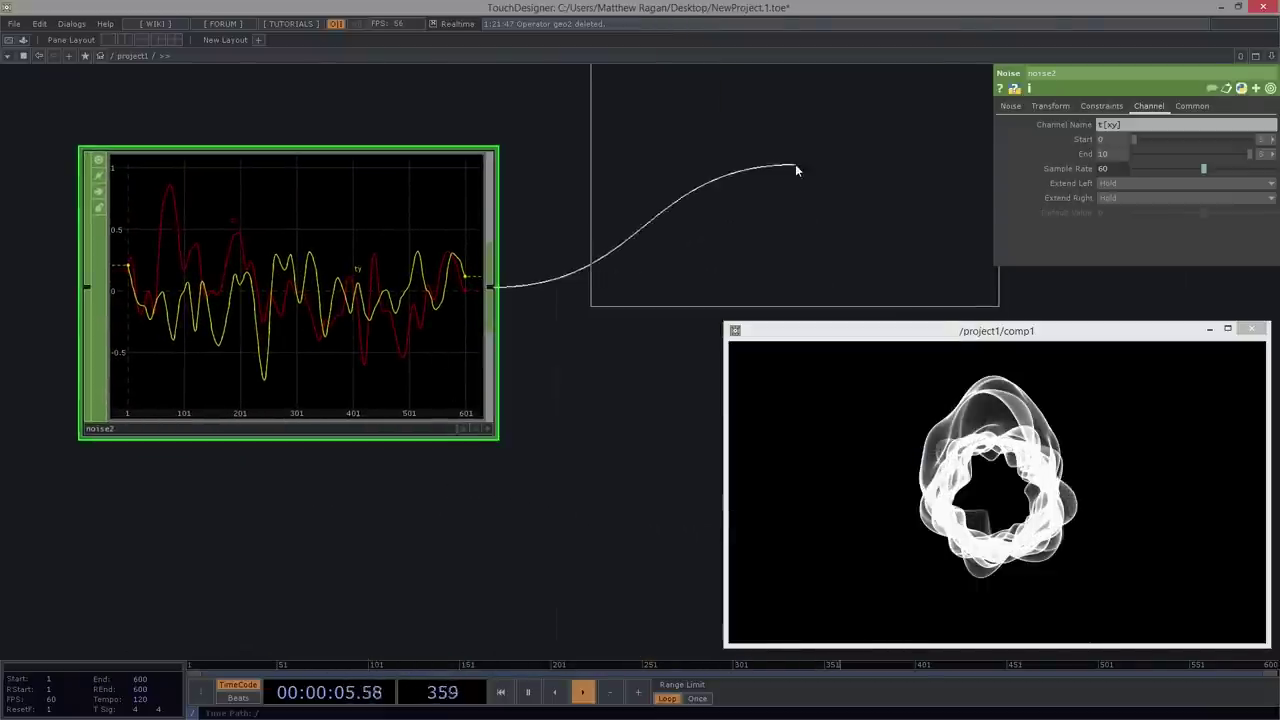
{"action": "left_click", "coordinate": [796, 166]}
{"action": "left_click_drag", "start_coordinate": [449, 376], "coordinate": [421, 377]}
{"action": "left_click_drag", "start_coordinate": [555, 376], "coordinate": [402, 407]}
{"action": "middle_click_drag", "start_coordinate": [402, 407], "coordinate": [373, 416]}
{"action": "left_click_drag", "start_coordinate": [557, 283], "coordinate": [604, 240]}
{"action": "left_click_drag", "start_coordinate": [506, 414], "coordinate": [417, 425]}
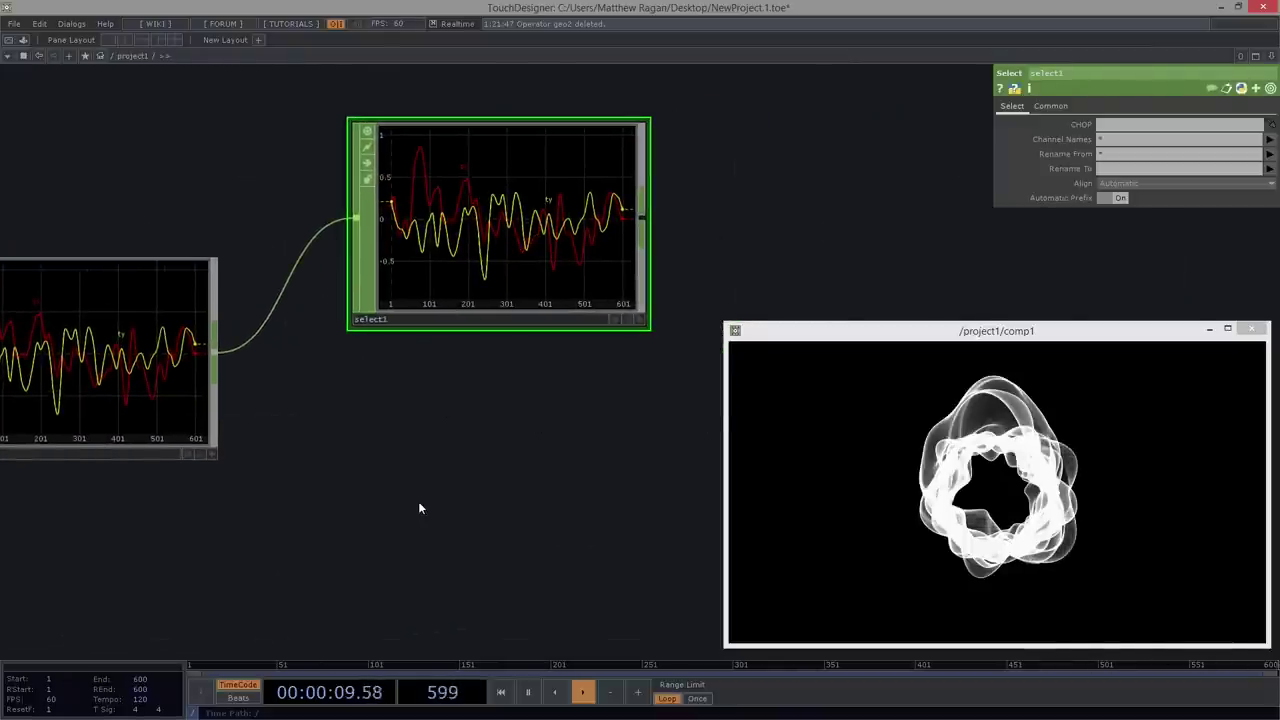
- Duplicate the Select CHOP with its Noise CHOP connection, place the copy directly beneath it, and select the original
{"action": "key", "text": "ctrl+c"}
{"action": "key", "text": "ctrl+v"}
{"action": "right_click_drag", "start_coordinate": [690, 196], "coordinate": [479, 522]}
{"action": "right_click_drag", "start_coordinate": [818, 173], "coordinate": [606, 197]}
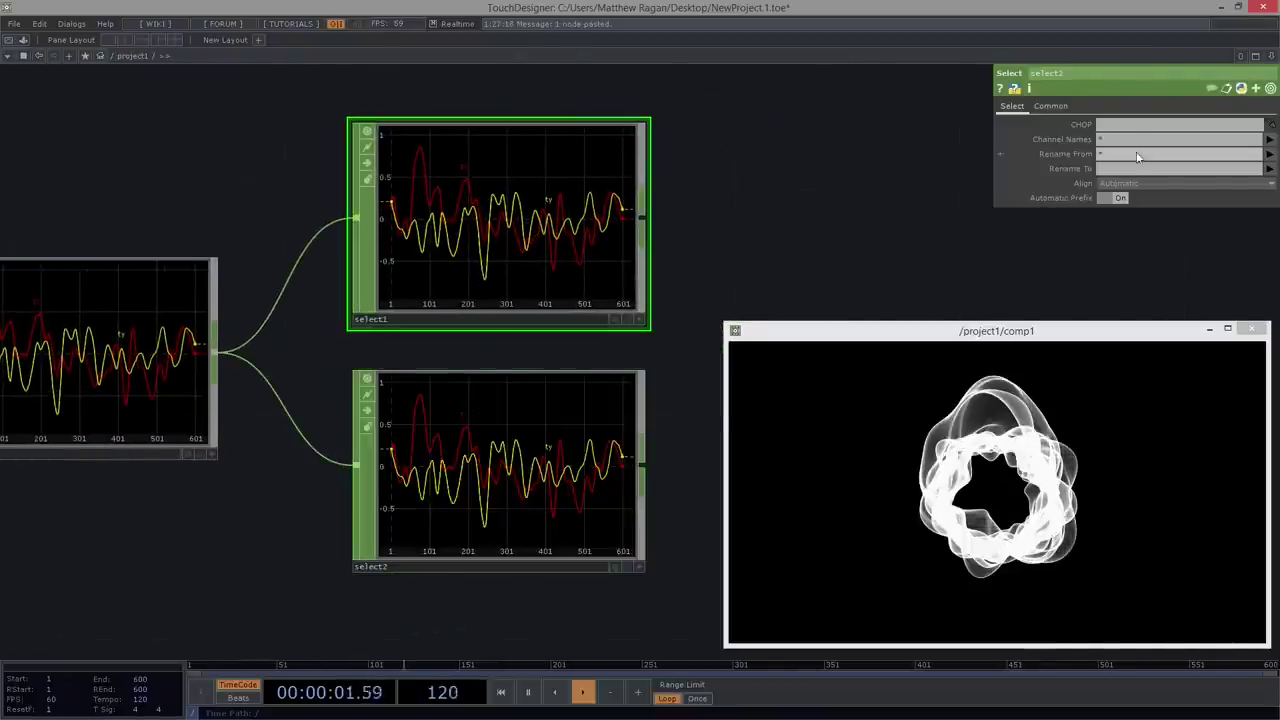
- Set the upper Select CHOP's Channel Names to tx and the lower Select CHOP's Channel Names to ty
{"action": "left_click_drag", "start_coordinate": [1124, 141], "coordinate": [1083, 141]}
{"action": "type", "text": "tx"}
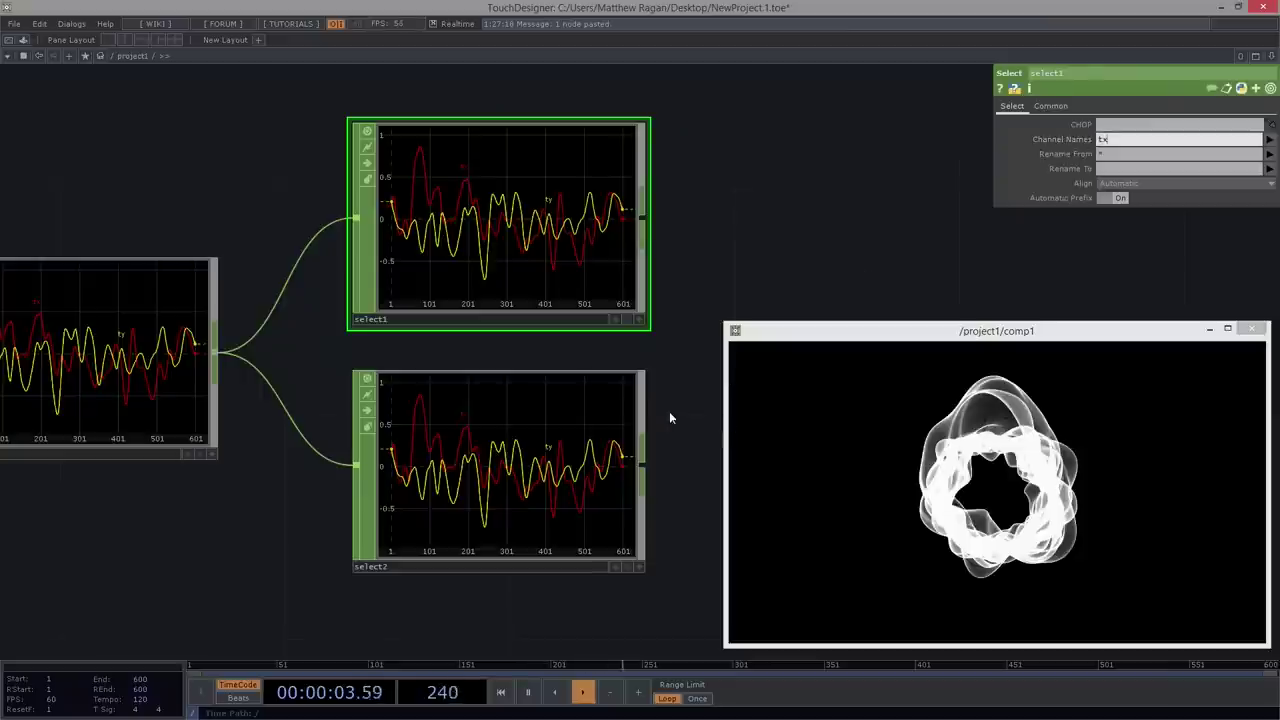
{"action": "right_click_drag", "start_coordinate": [670, 415], "coordinate": [620, 430]}
{"action": "left_click_drag", "start_coordinate": [1133, 142], "coordinate": [1078, 147]}
{"action": "type", "text": "t"}
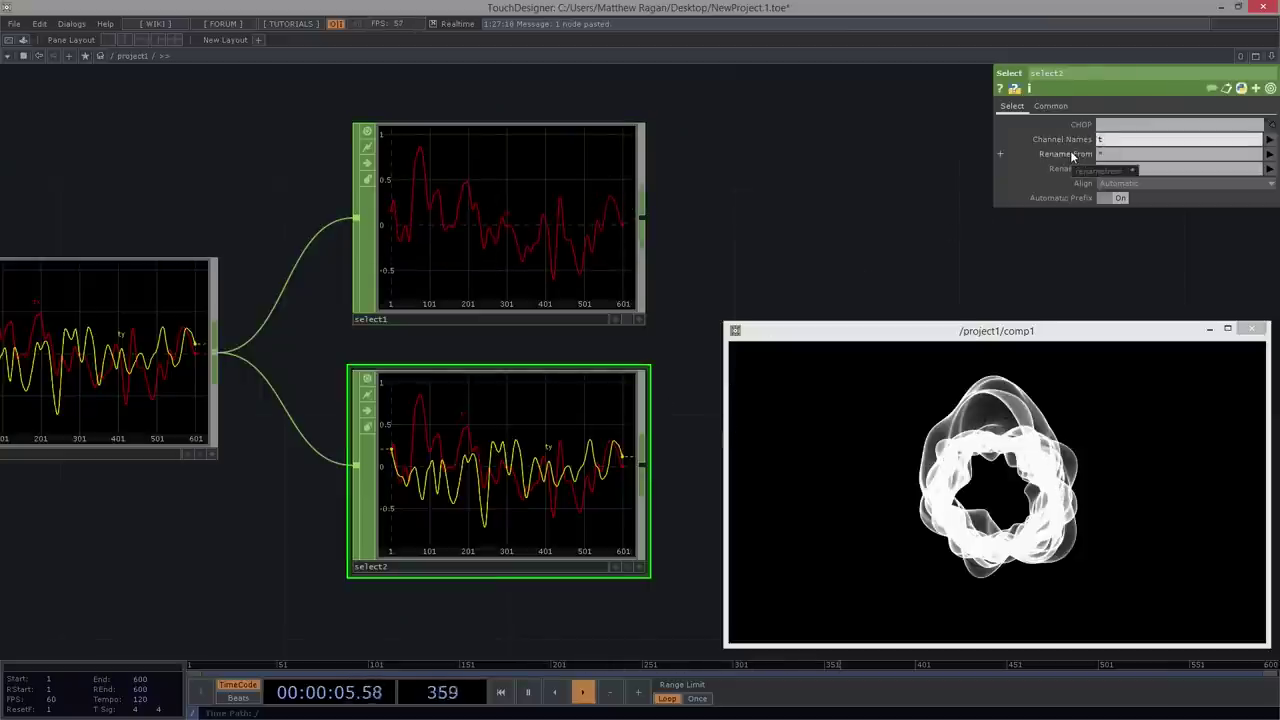
{"action": "type", "text": "y"}
{"action": "key", "text": "Return"}
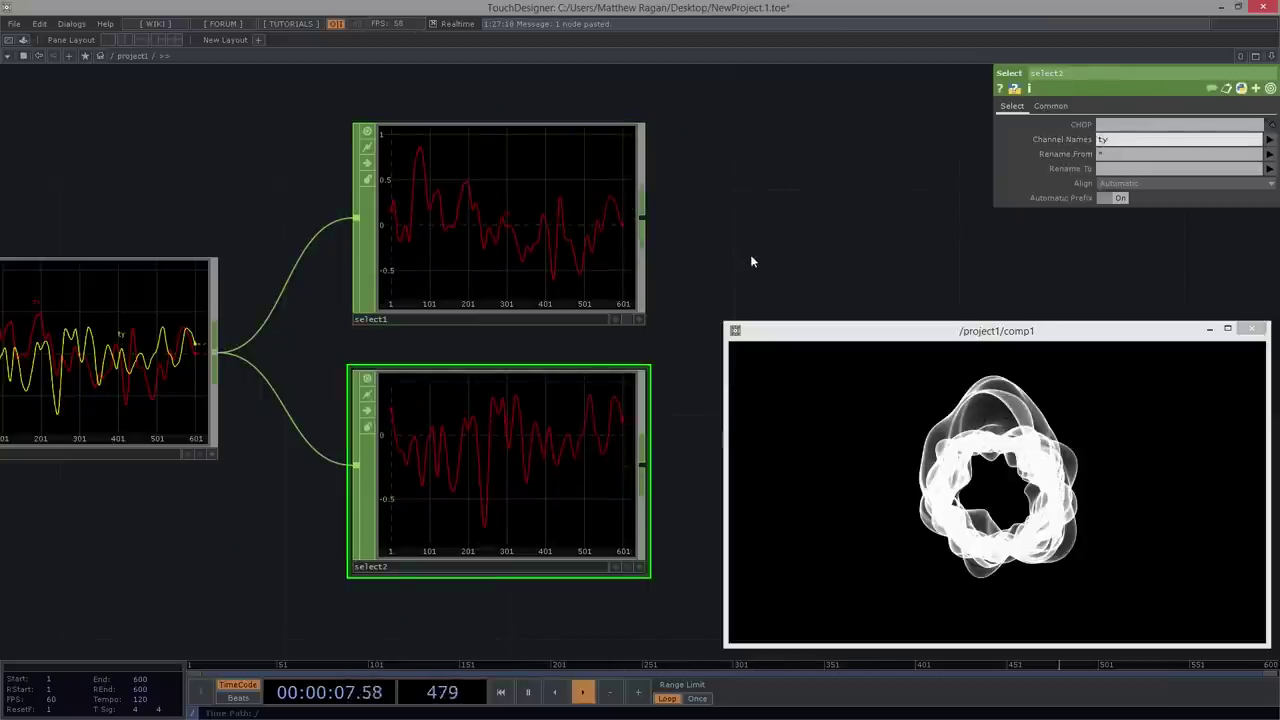
- Append a Math CHOP to the tx Select CHOP's output and place it in line beyond that node
{"action": "left_click_drag", "start_coordinate": [750, 257], "coordinate": [655, 281]}
{"action": "scroll", "coordinate": [440, 324], "scroll_direction": "down", "scroll_amount": 4}
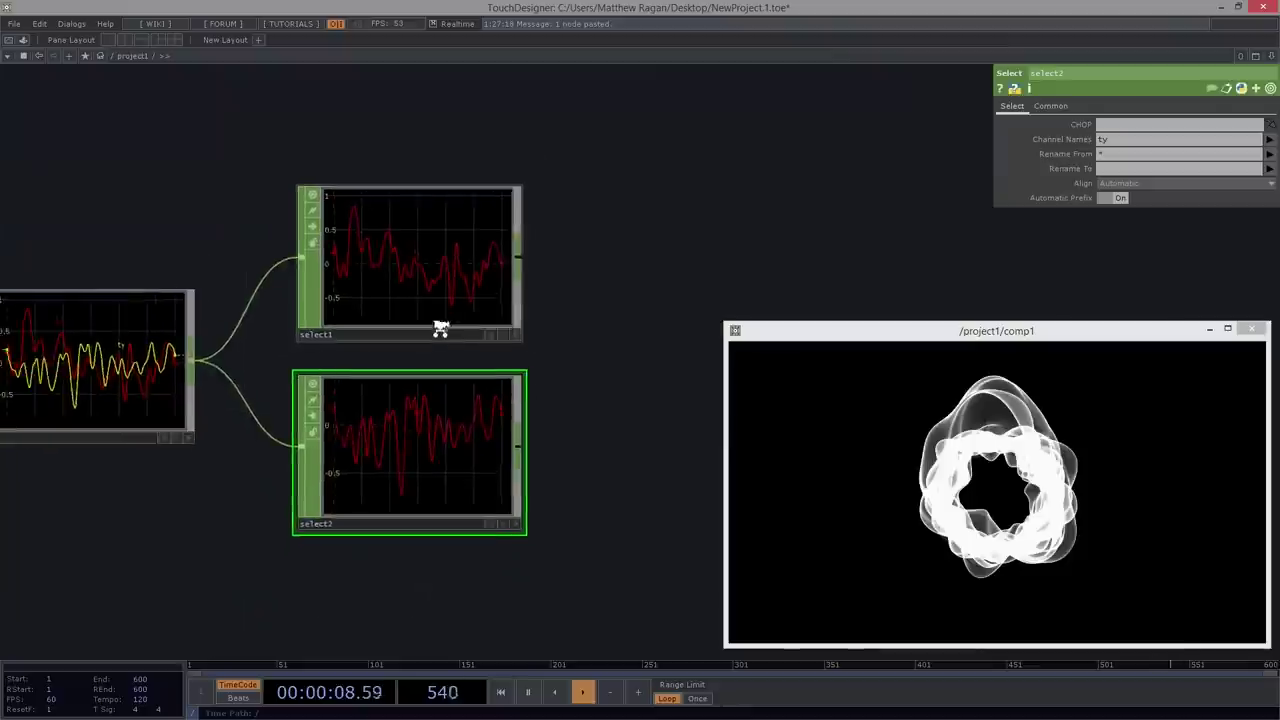
{"action": "right_click", "coordinate": [513, 266]}
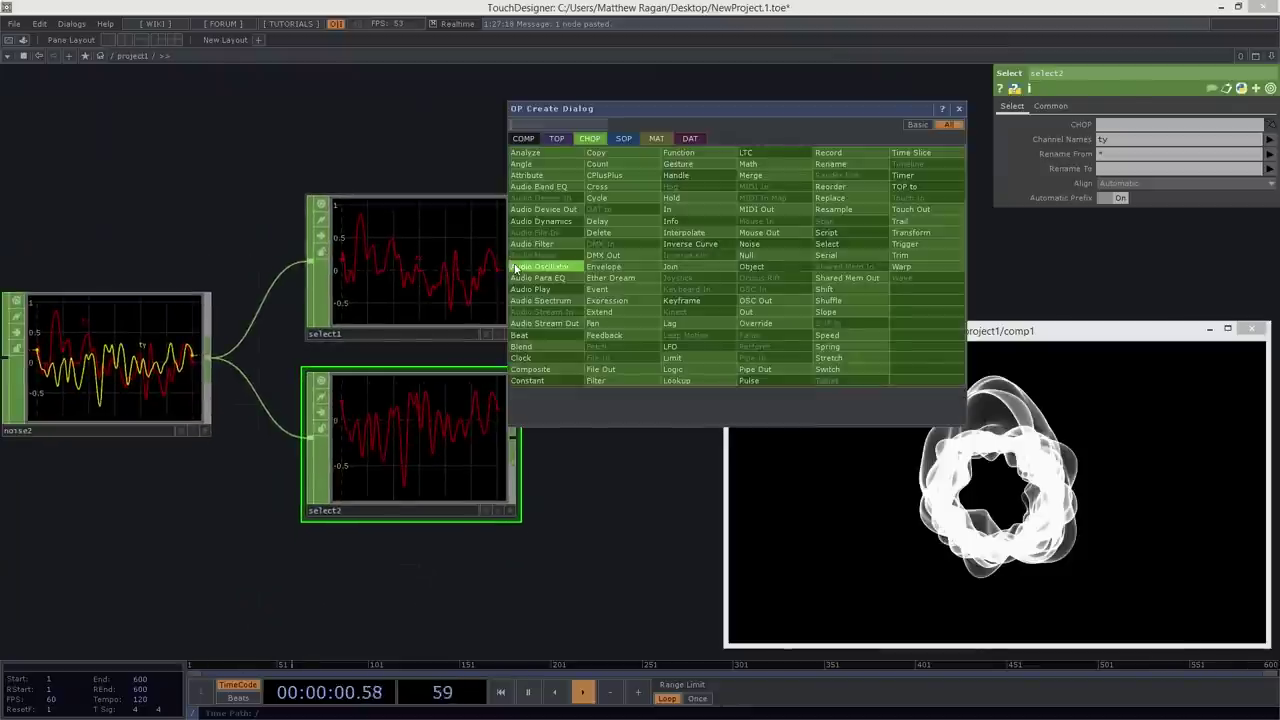
{"action": "left_click", "coordinate": [772, 167]}
{"action": "left_click", "coordinate": [675, 250]}
{"action": "left_click_drag", "start_coordinate": [637, 374], "coordinate": [564, 377]}
{"action": "left_click_drag", "start_coordinate": [557, 262], "coordinate": [563, 279]}
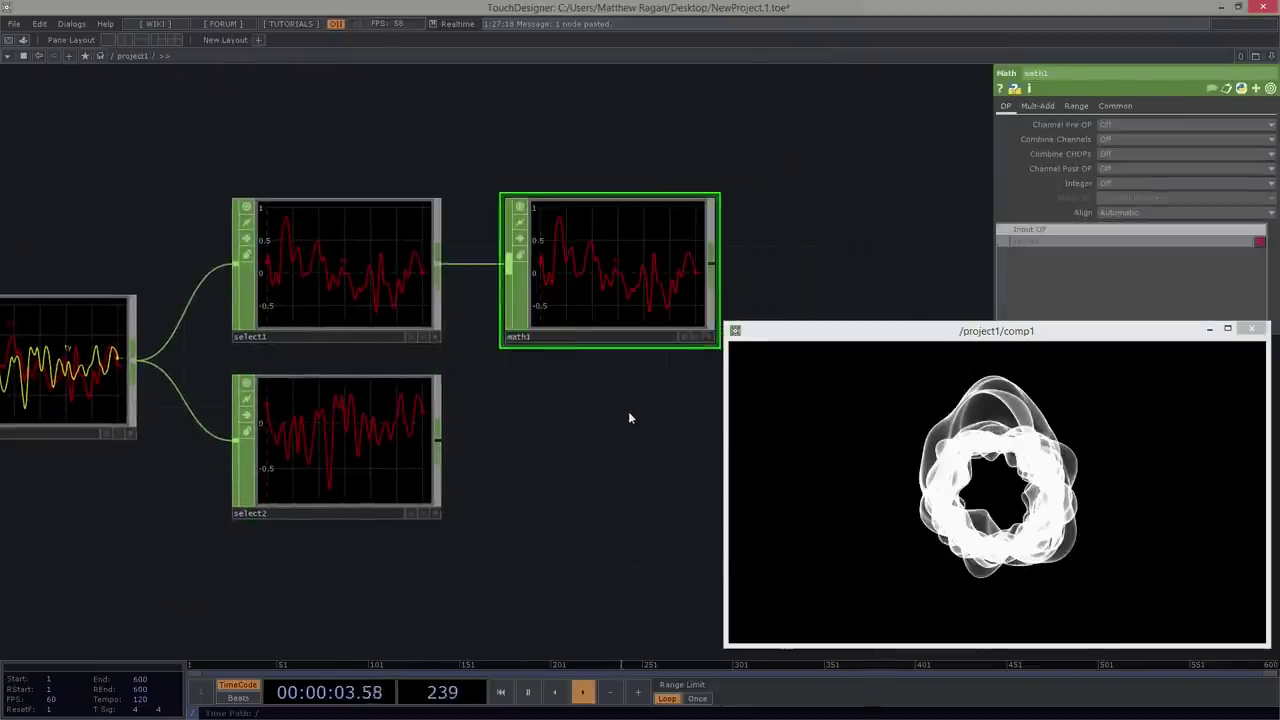
- Duplicate the Math CHOP directly beneath the original and connect the ty Select CHOP to the copy's input
{"action": "key", "text": "ctrl+c"}
{"action": "key", "text": "ctrl+v"}
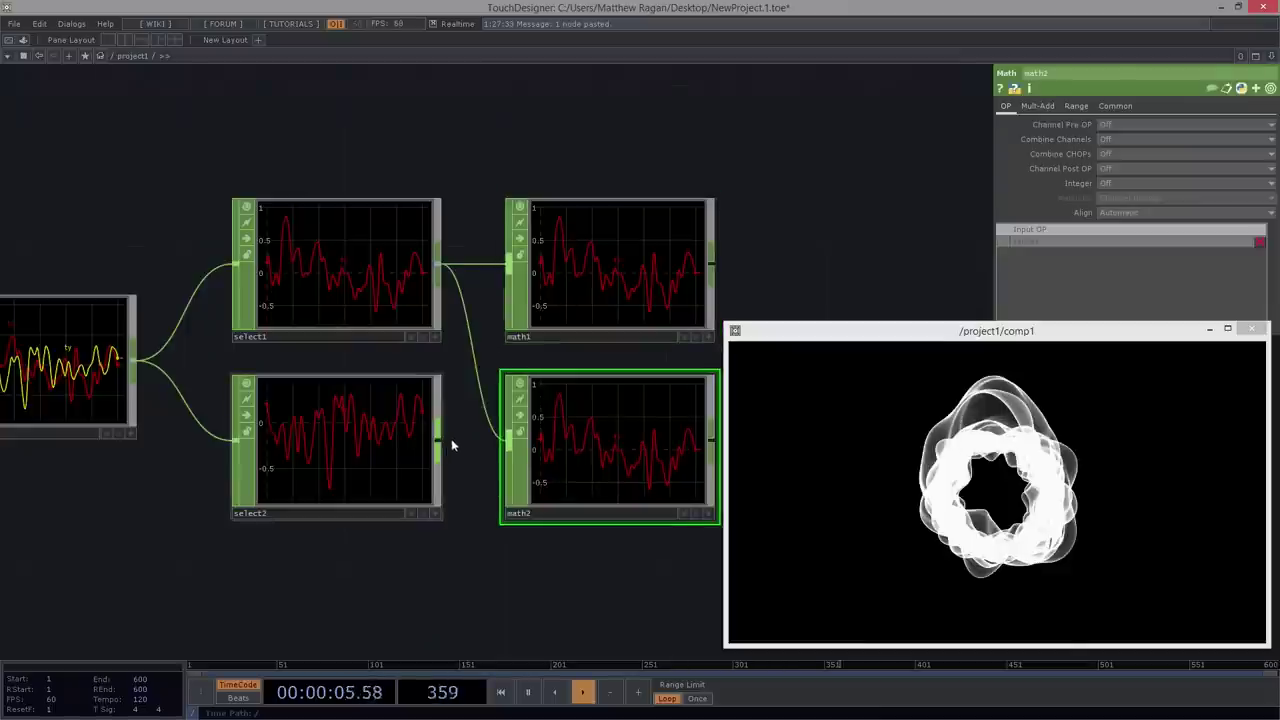
{"action": "left_click_drag", "start_coordinate": [443, 441], "coordinate": [510, 441]}
{"action": "left_click", "coordinate": [1257, 247]}
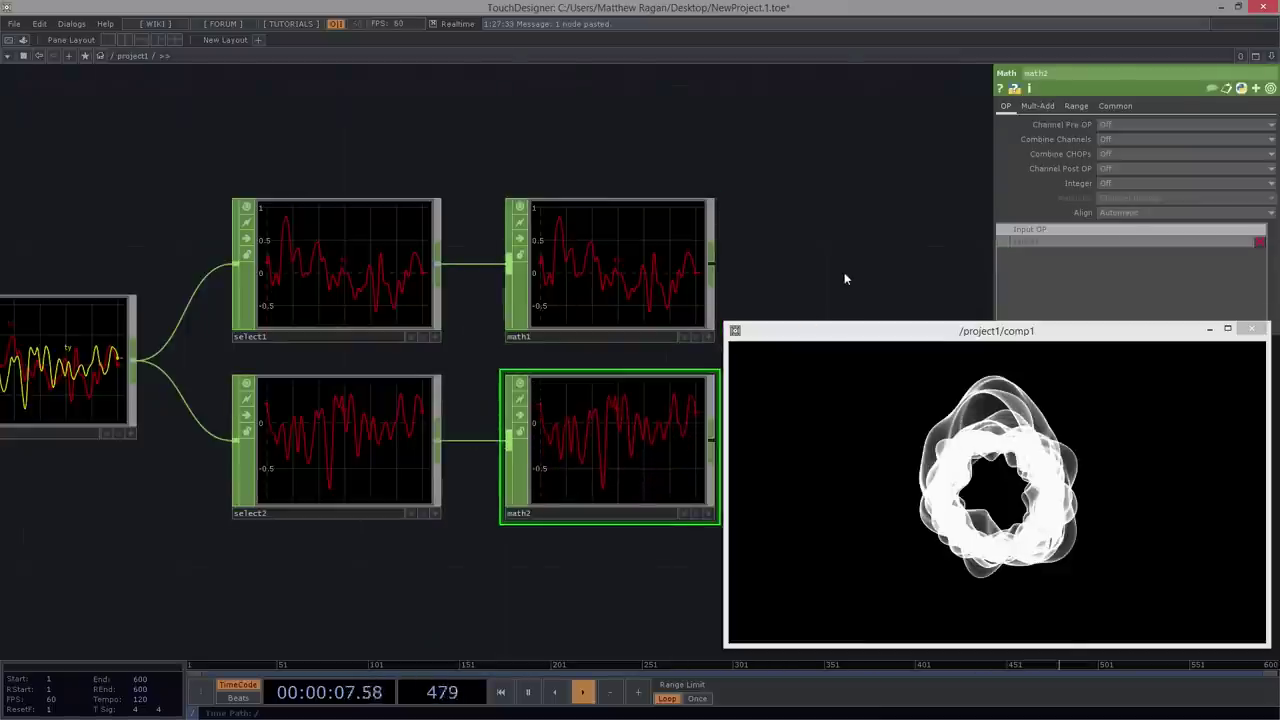
- Append a Merge CHOP to the tx Math CHOP and connect the ty Math CHOP to it as well
{"action": "middle_click_drag", "start_coordinate": [844, 272], "coordinate": [453, 234]}
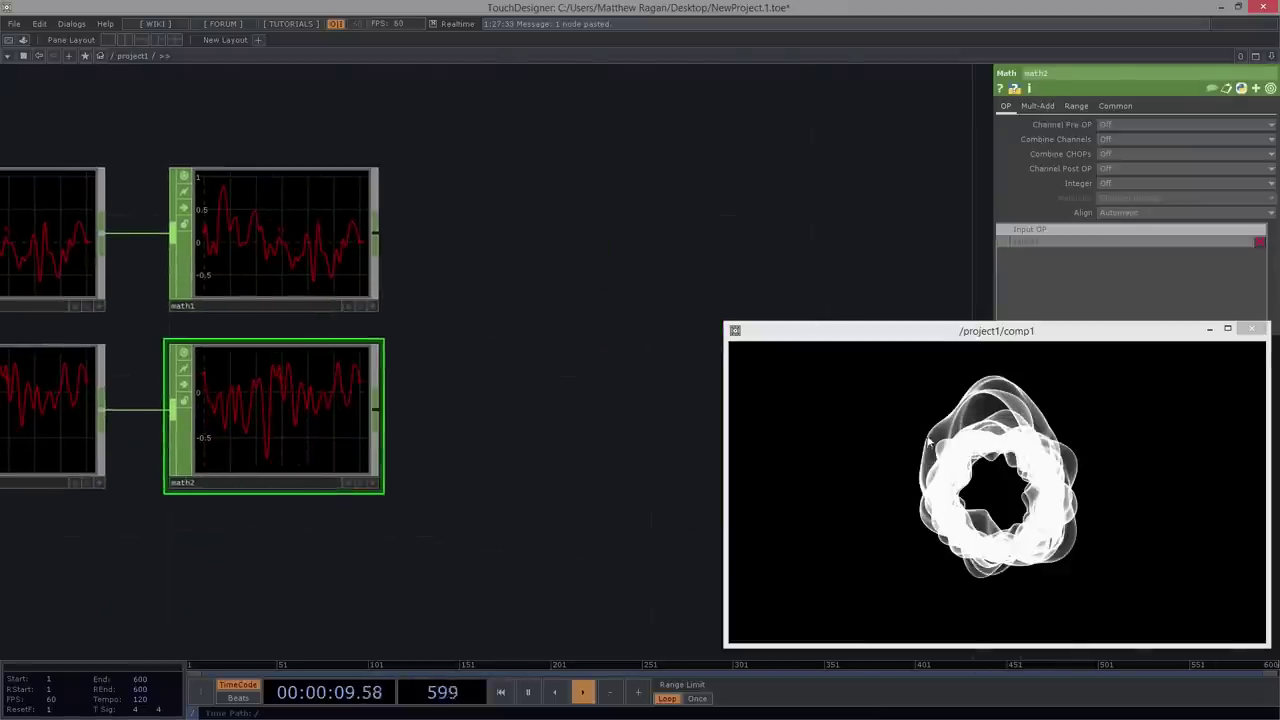
{"action": "right_click", "coordinate": [379, 240]}
{"action": "type", "text": "me"}
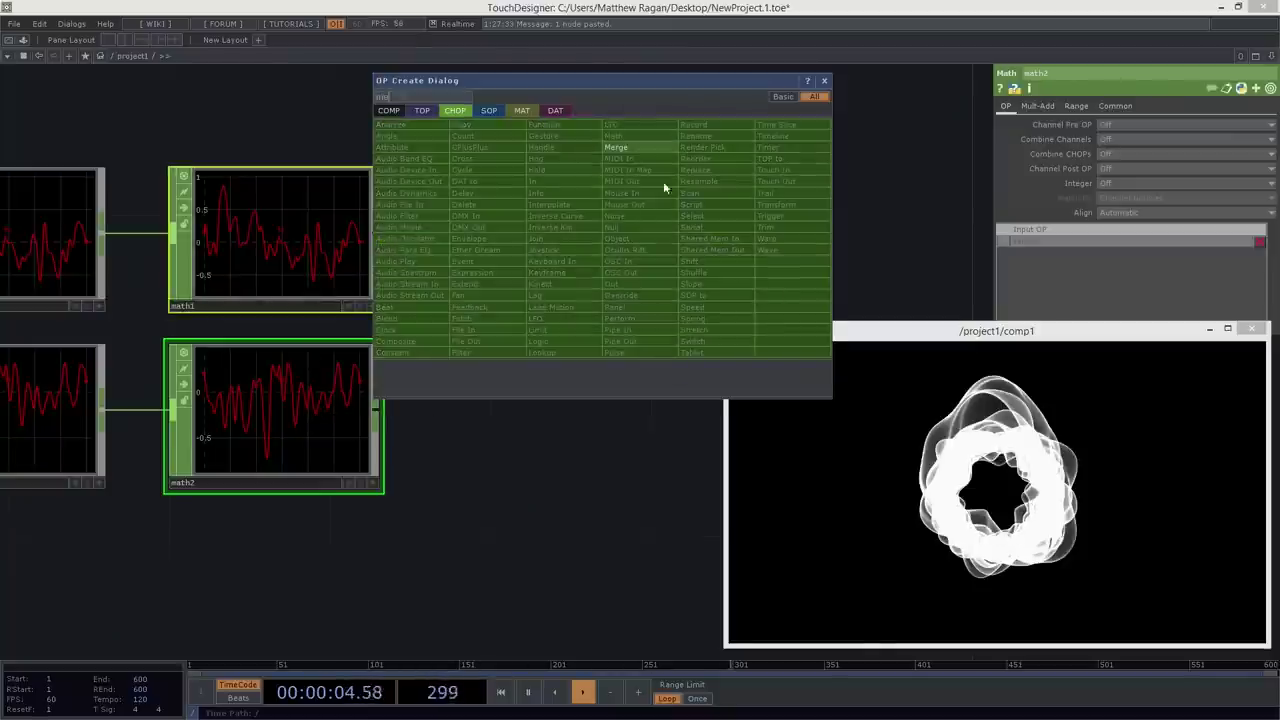
{"action": "key", "text": "Return"}
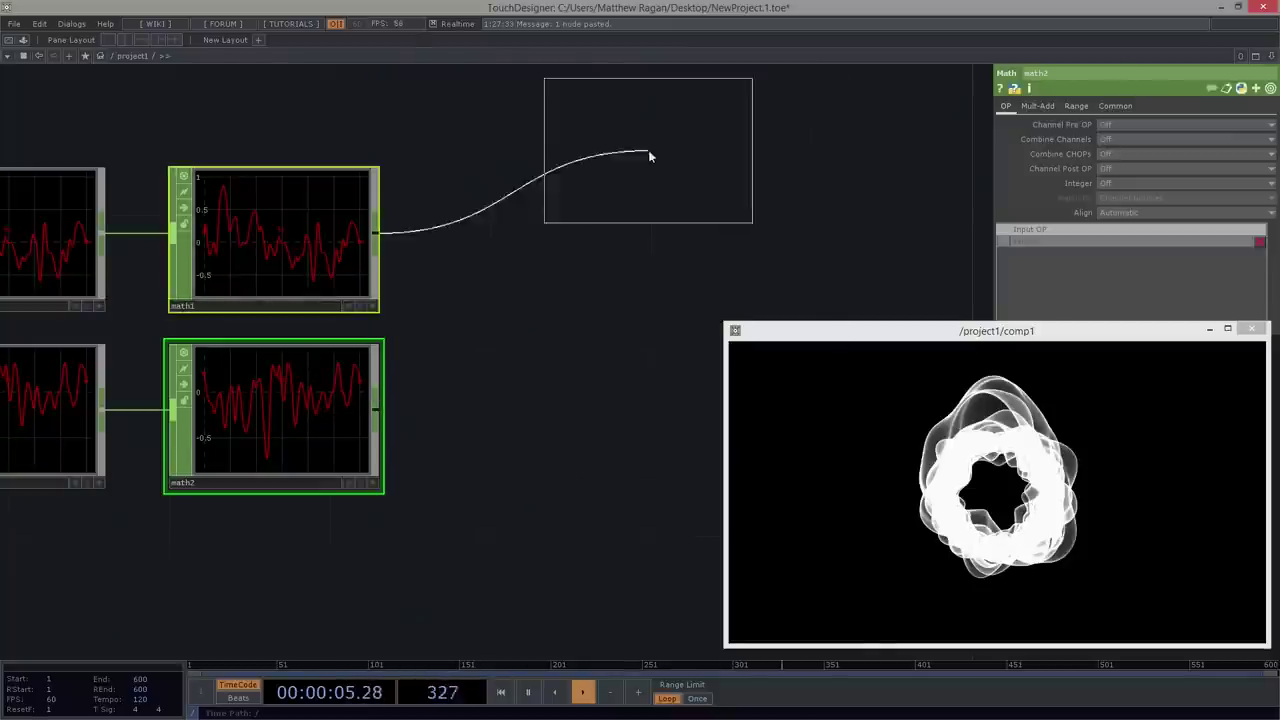
{"action": "left_click", "coordinate": [580, 335]}
{"action": "left_click_drag", "start_coordinate": [412, 391], "coordinate": [547, 280]}
{"action": "left_click_drag", "start_coordinate": [700, 362], "coordinate": [493, 436]}
- Append a Null CHOP to the Merge CHOP's output and align it in line beyond the Merge CHOP
{"action": "right_click", "coordinate": [547, 345]}
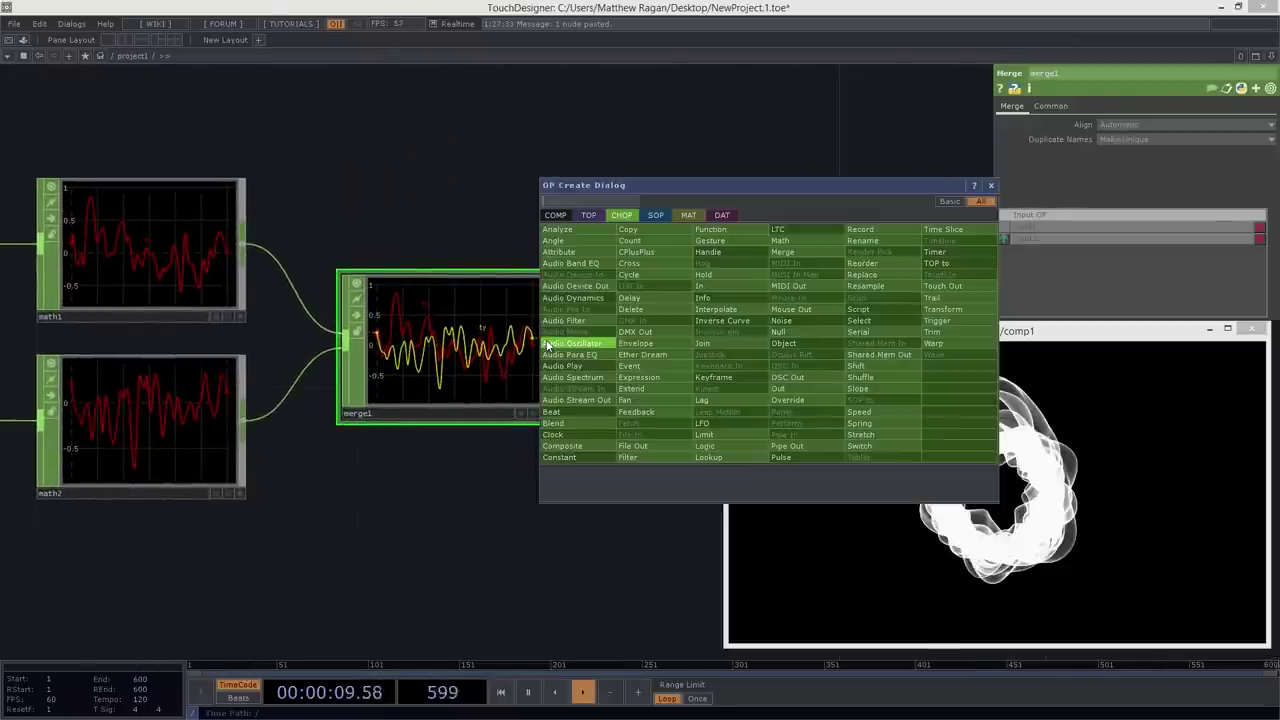
{"action": "type", "text": "null"}
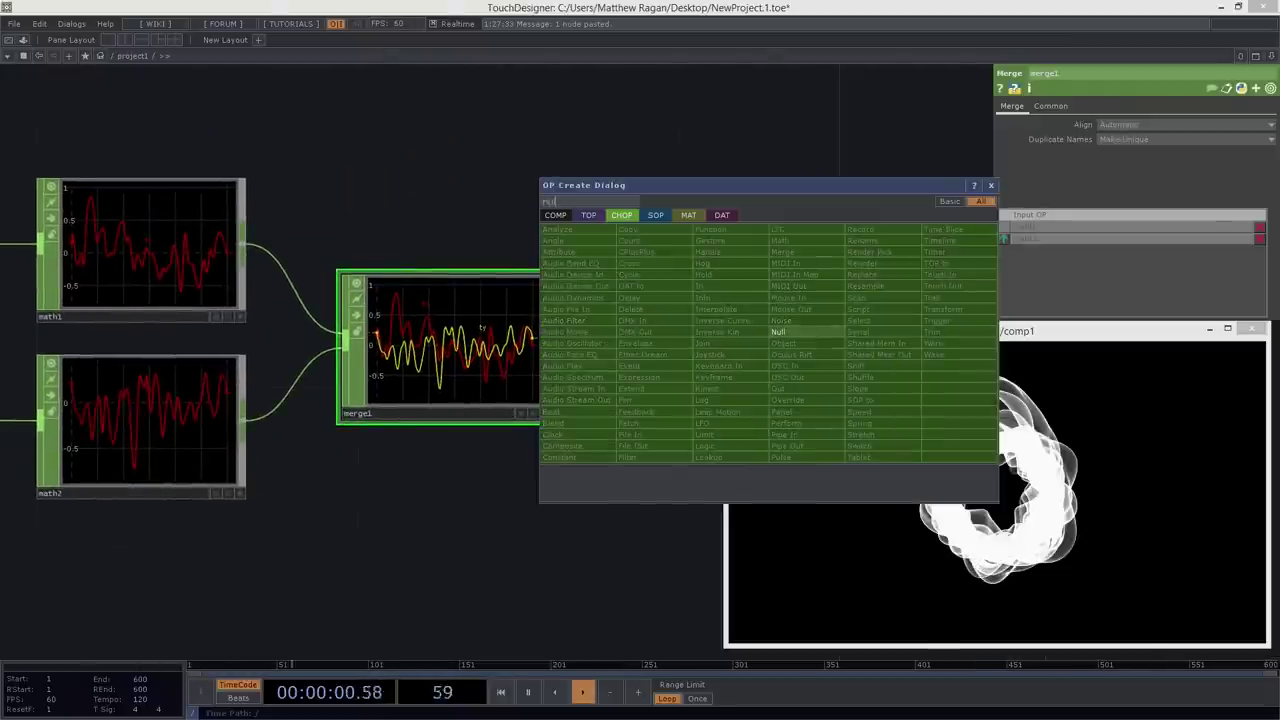
{"action": "left_click", "coordinate": [790, 332]}
{"action": "left_click", "coordinate": [648, 453]}
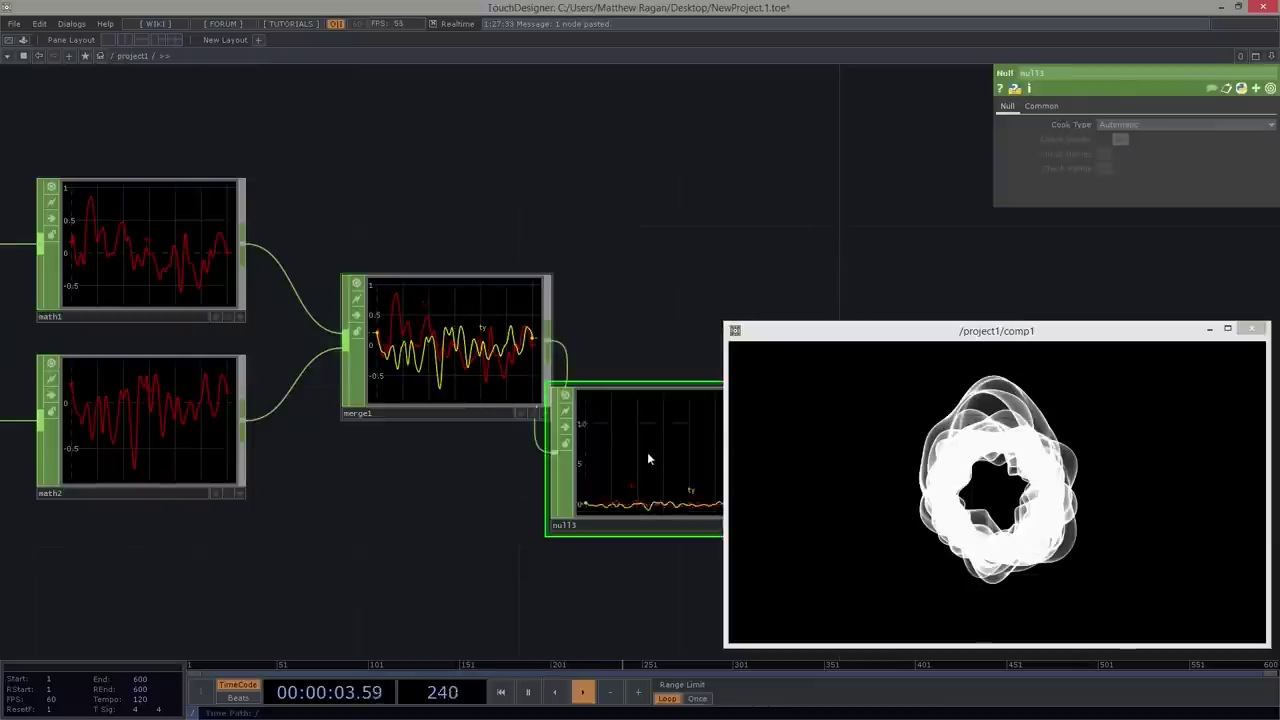
{"action": "left_click_drag", "start_coordinate": [275, 526], "coordinate": [12, 455]}
{"action": "left_click_drag", "start_coordinate": [355, 406], "coordinate": [419, 326]}
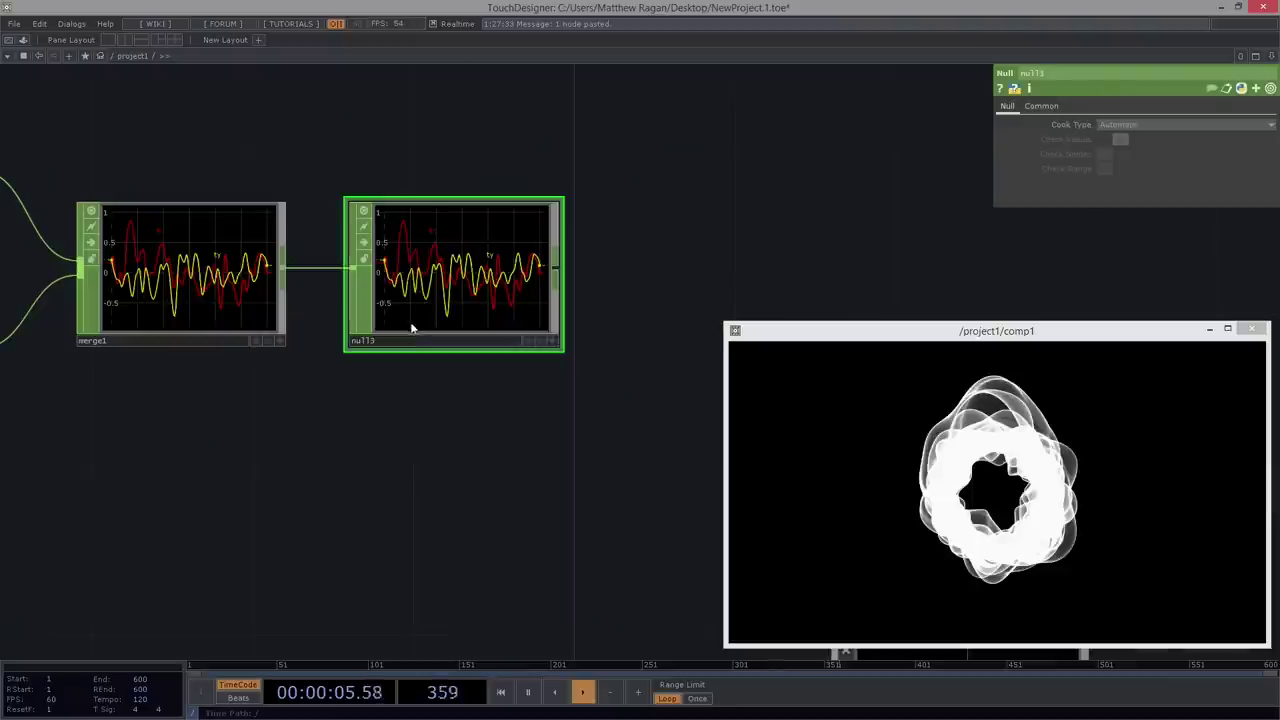
- Check the tx Math CHOP's info, and turn on Time Slice for the Noise CHOP feeding both Select CHOPs
{"action": "scroll", "coordinate": [414, 329], "scroll_direction": "down", "scroll_amount": 5}
{"action": "scroll", "coordinate": [266, 302], "scroll_direction": "up", "scroll_amount": 5}
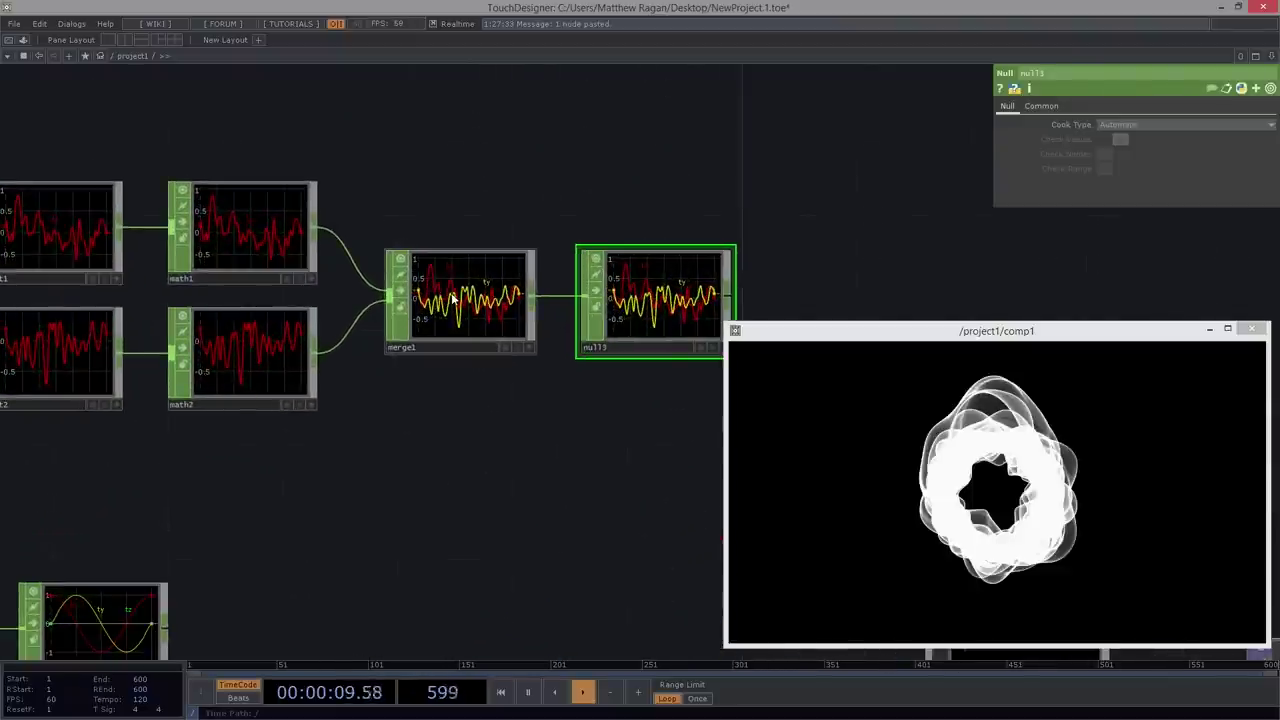
{"action": "middle_click", "coordinate": [341, 218]}
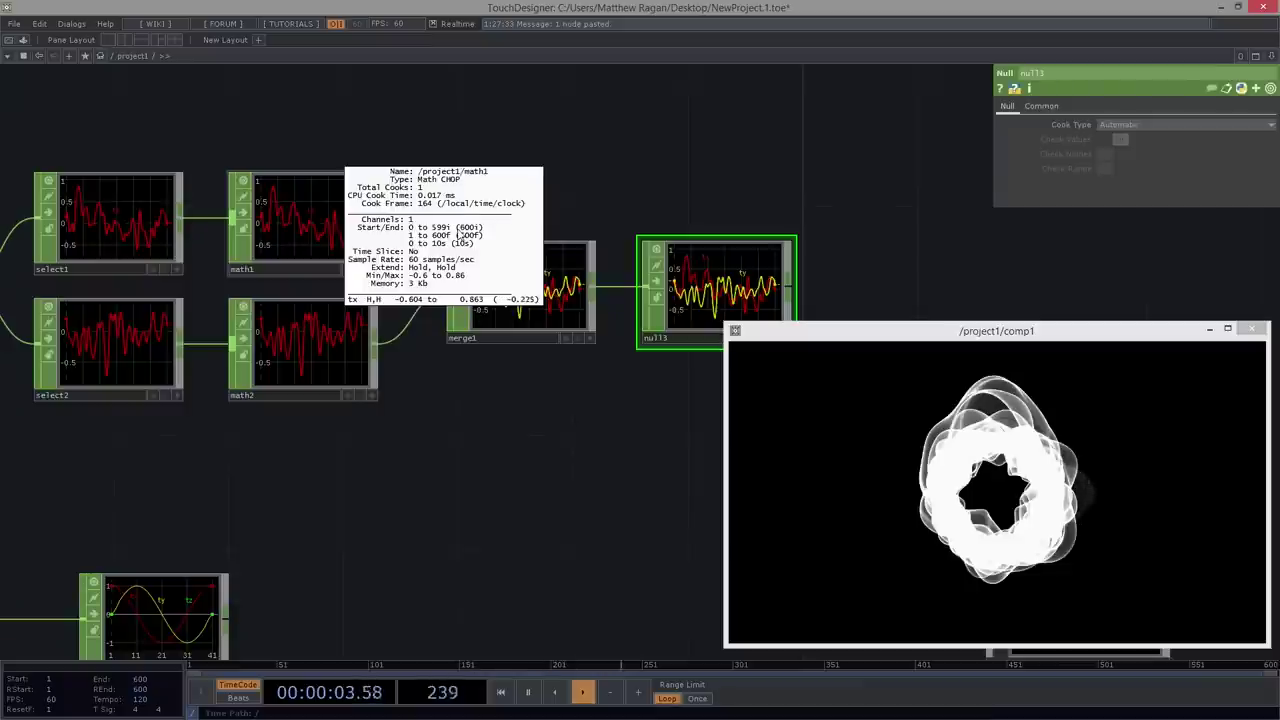
{"action": "left_click_drag", "start_coordinate": [379, 148], "coordinate": [456, 164]}
{"action": "scroll", "coordinate": [285, 216], "scroll_direction": "down", "scroll_amount": 4}
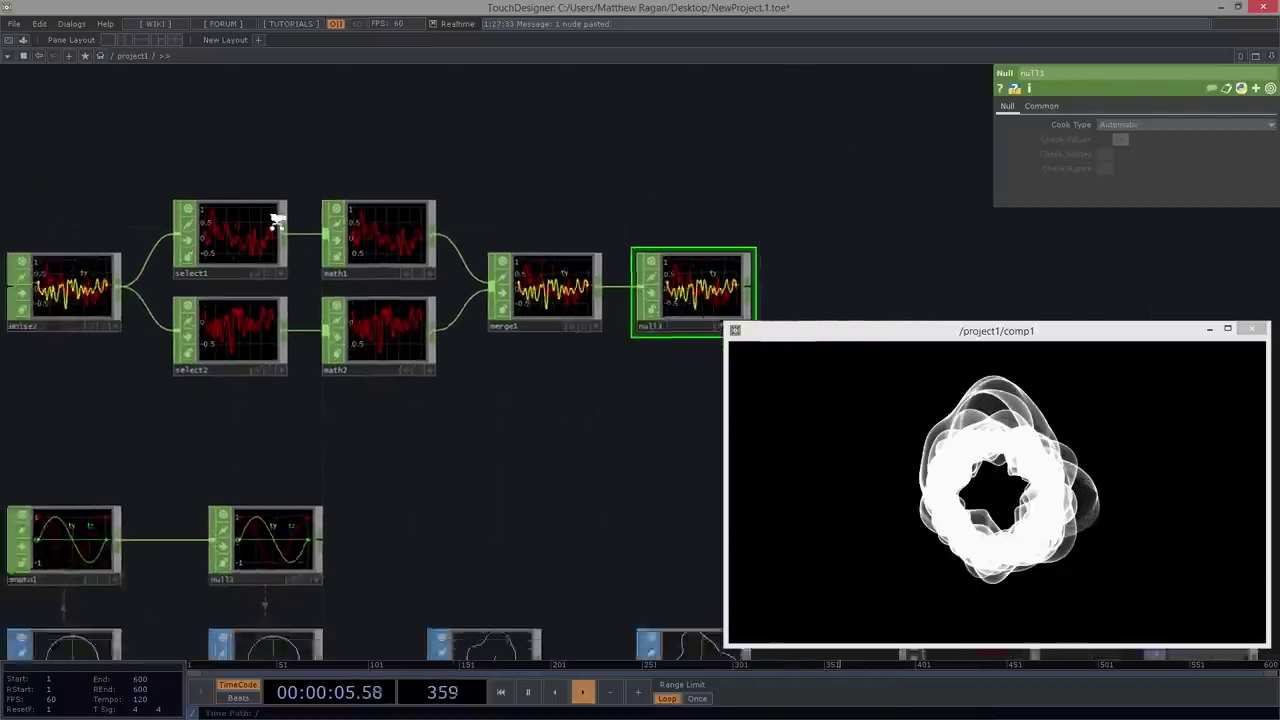
{"action": "left_click", "coordinate": [76, 268]}
{"action": "left_click", "coordinate": [1190, 106]}
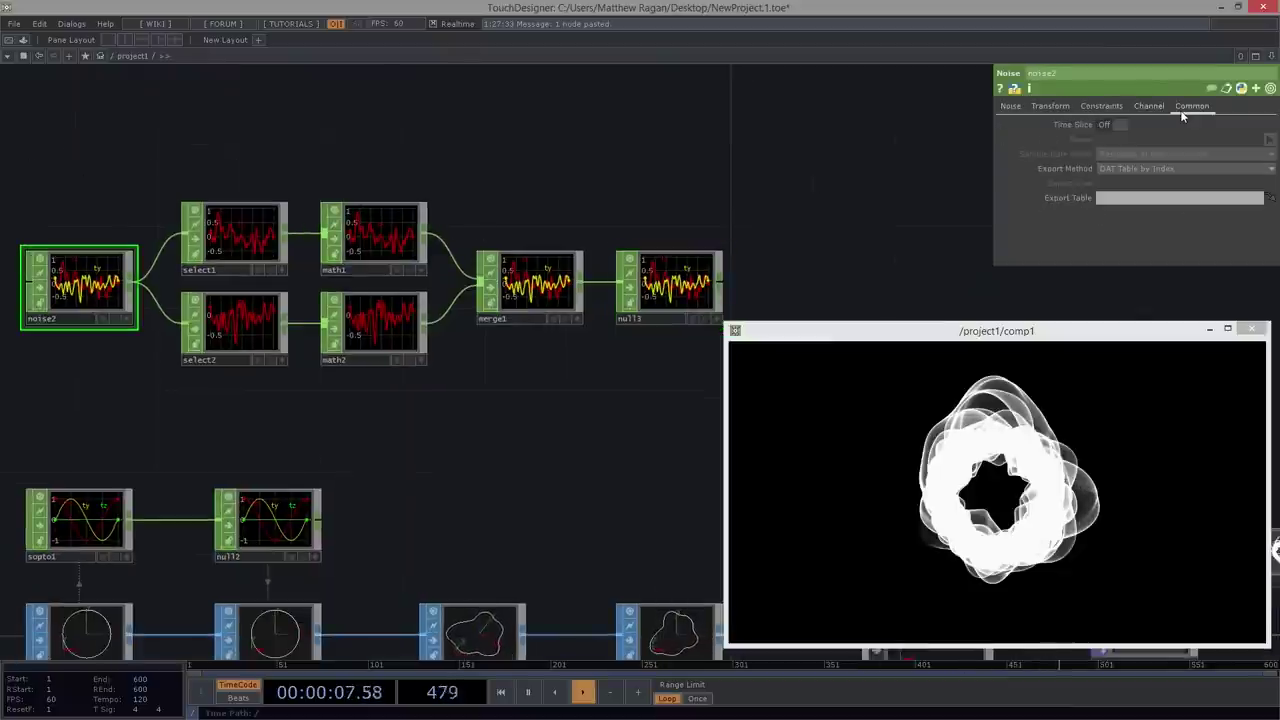
{"action": "left_click", "coordinate": [1118, 127]}
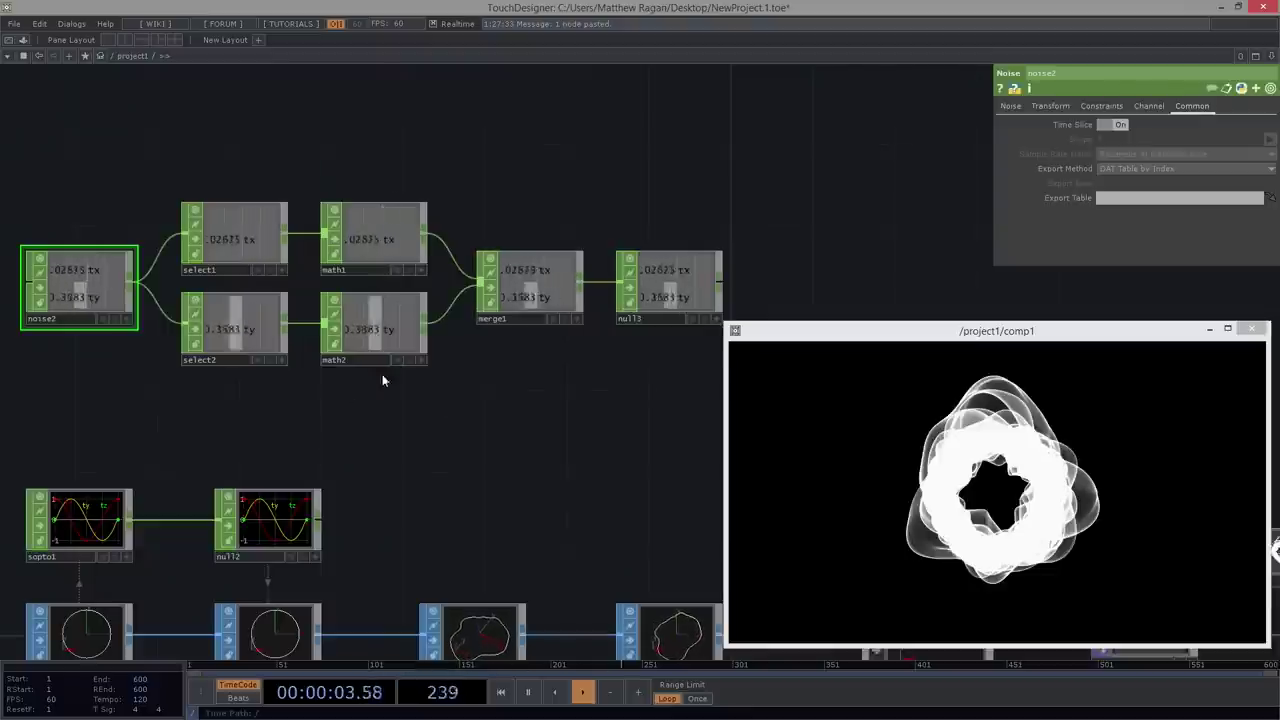
- Set the time-sliced Noise CHOP's Period to 5
{"action": "left_click", "coordinate": [1011, 106]}
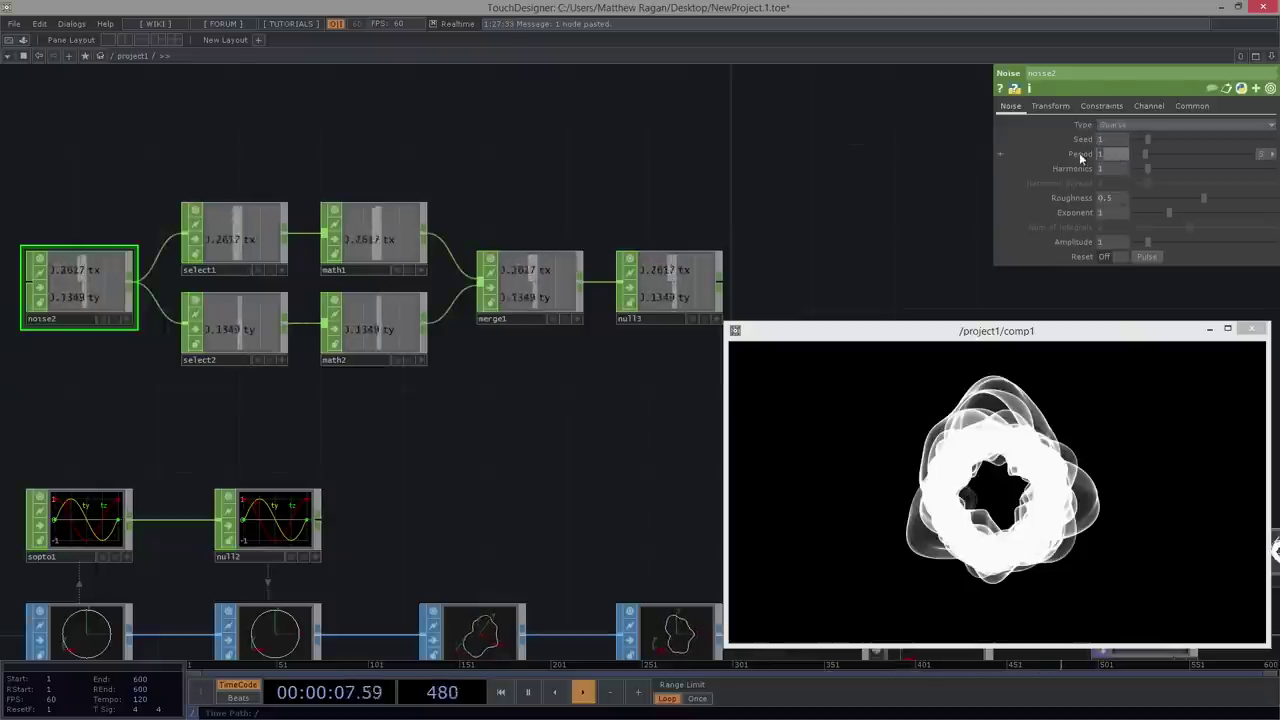
{"action": "left_click", "coordinate": [1100, 155]}
{"action": "type", "text": "5"}
{"action": "key", "text": "Return"}
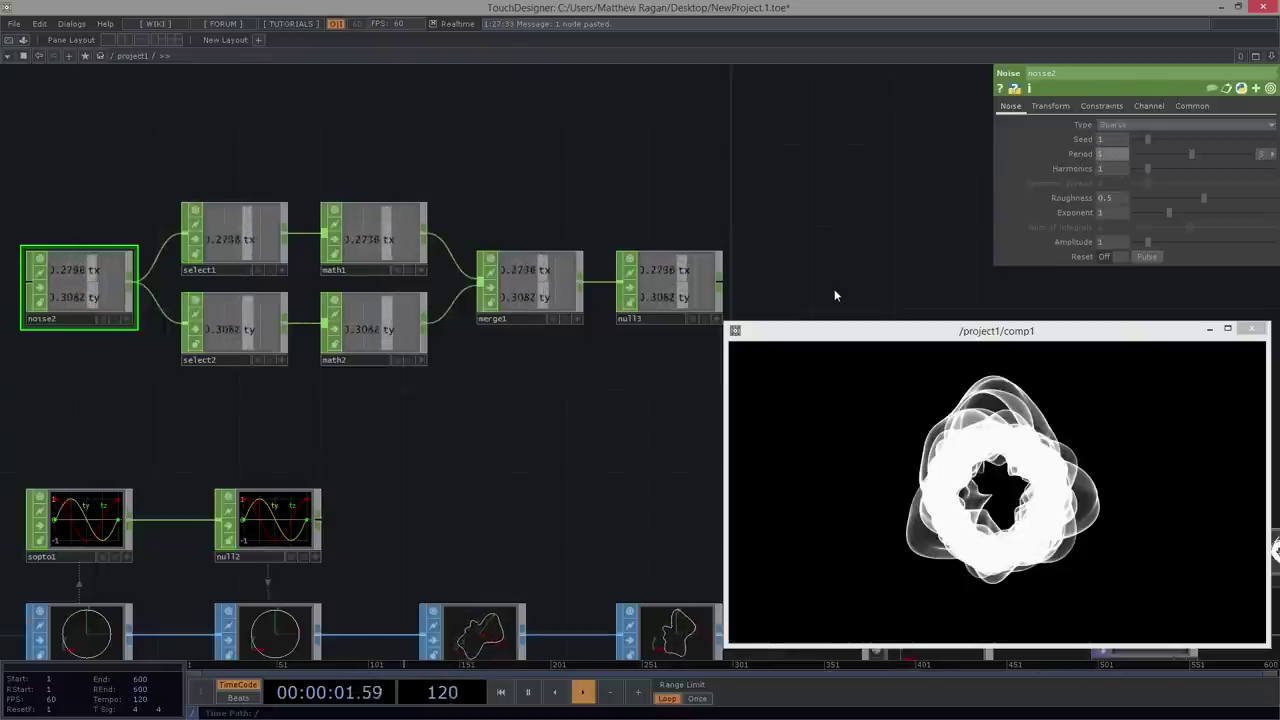
- Pulse the Feedback TOP's Reset to clear the accumulated circle trails
{"action": "left_click_drag", "start_coordinate": [693, 226], "coordinate": [335, 138]}
{"action": "scroll", "coordinate": [357, 180], "scroll_direction": "down", "scroll_amount": 3}
{"action": "left_click_drag", "start_coordinate": [586, 250], "coordinate": [470, 235]}
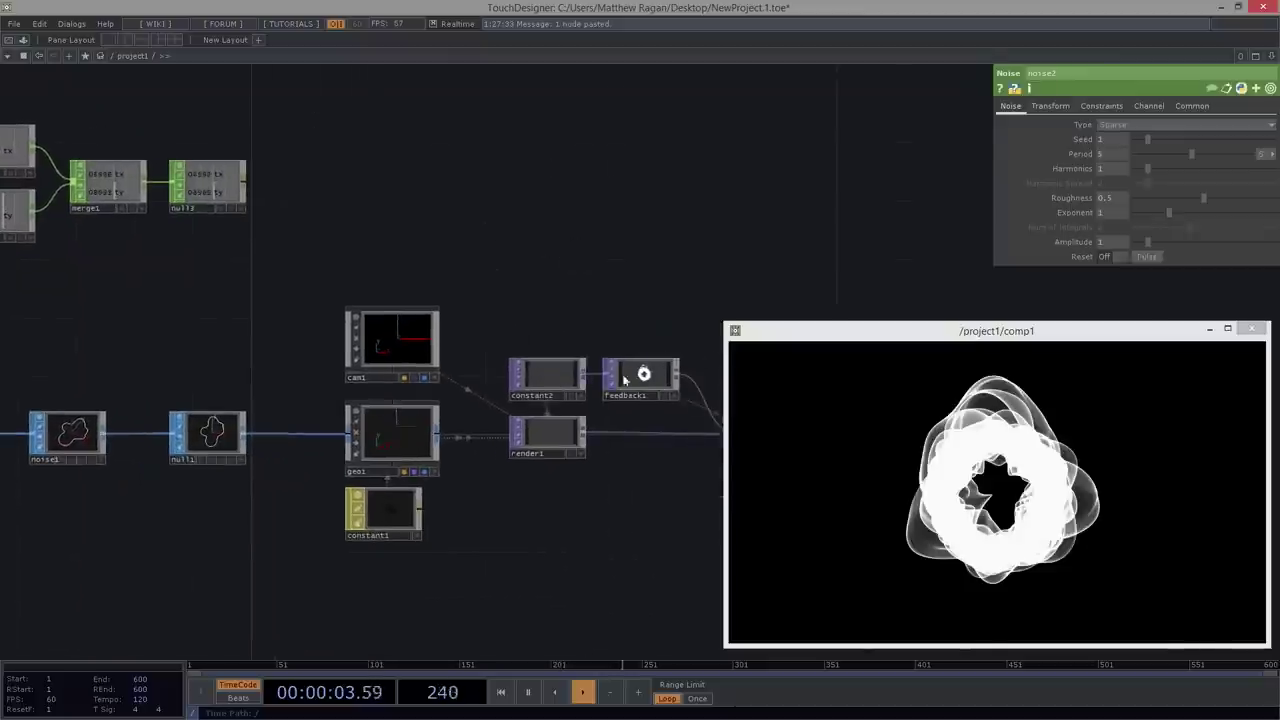
{"action": "left_click", "coordinate": [651, 374]}
{"action": "left_click", "coordinate": [1145, 141]}
- Drive the Geometry COMP's X Translate with the tx channel of the Null after the Merge, using a relative CHOP reference
{"action": "left_click_drag", "start_coordinate": [328, 296], "coordinate": [678, 305]}
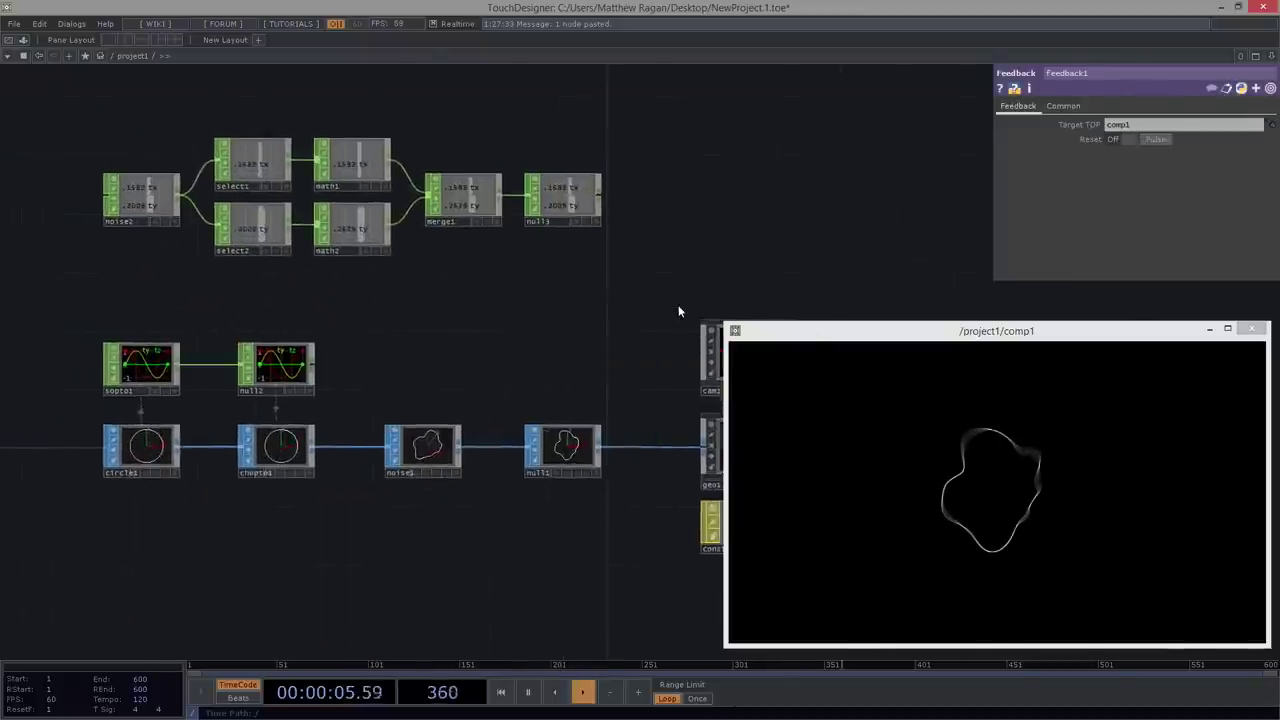
{"action": "scroll", "coordinate": [678, 305], "scroll_direction": "up", "scroll_amount": 3}
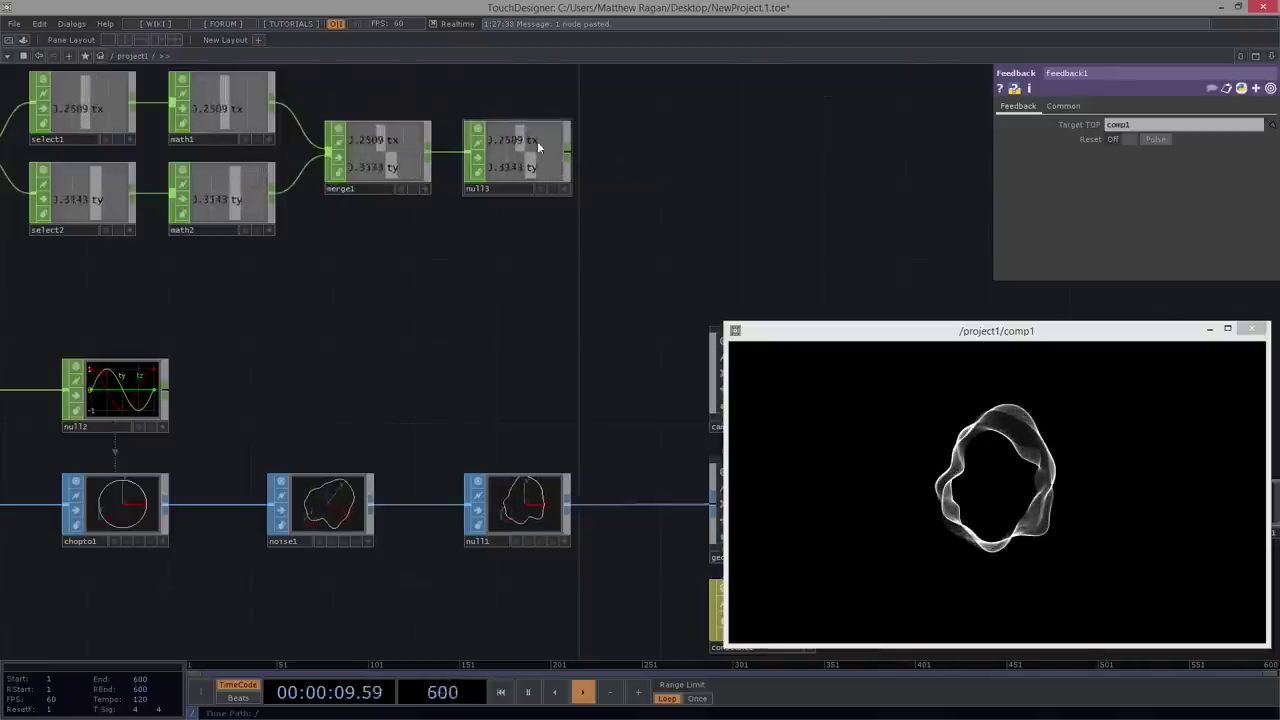
{"action": "left_click_drag", "start_coordinate": [669, 189], "coordinate": [469, 156]}
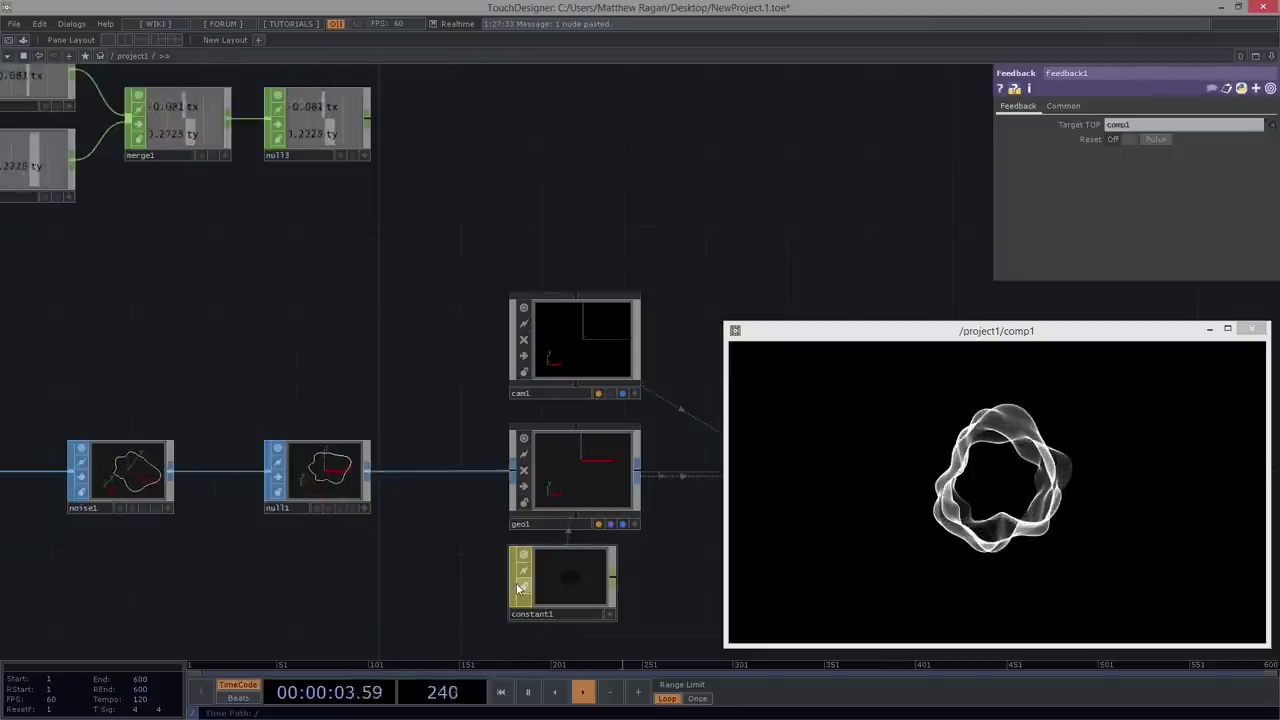
{"action": "left_click", "coordinate": [579, 496]}
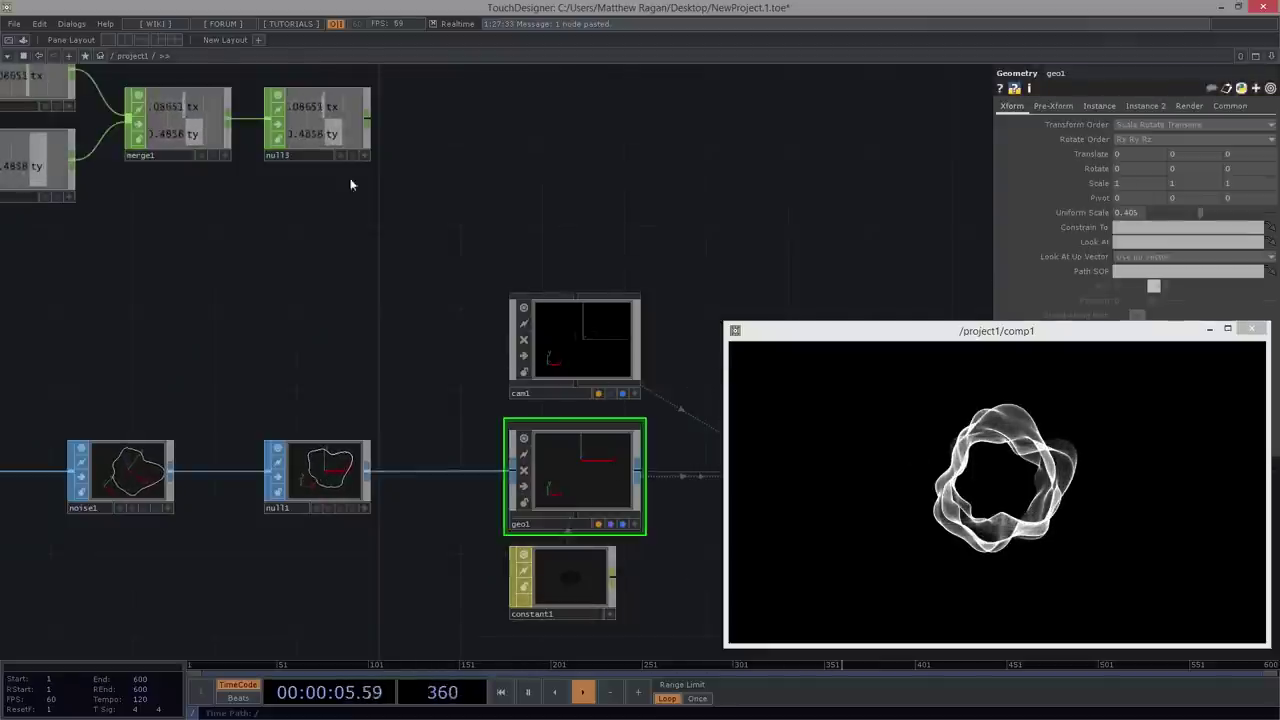
{"action": "left_click", "coordinate": [363, 155]}
{"action": "left_click_drag", "start_coordinate": [322, 106], "coordinate": [1125, 156]}
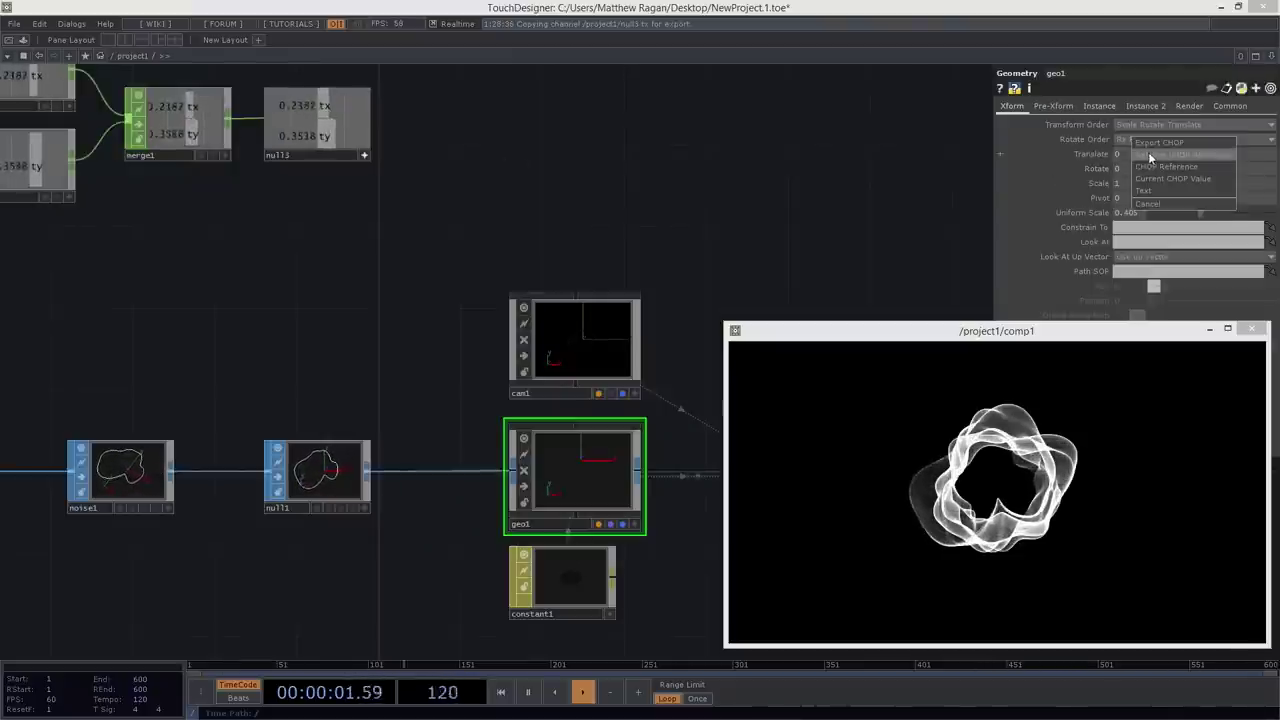
{"action": "left_click", "coordinate": [1148, 152]}
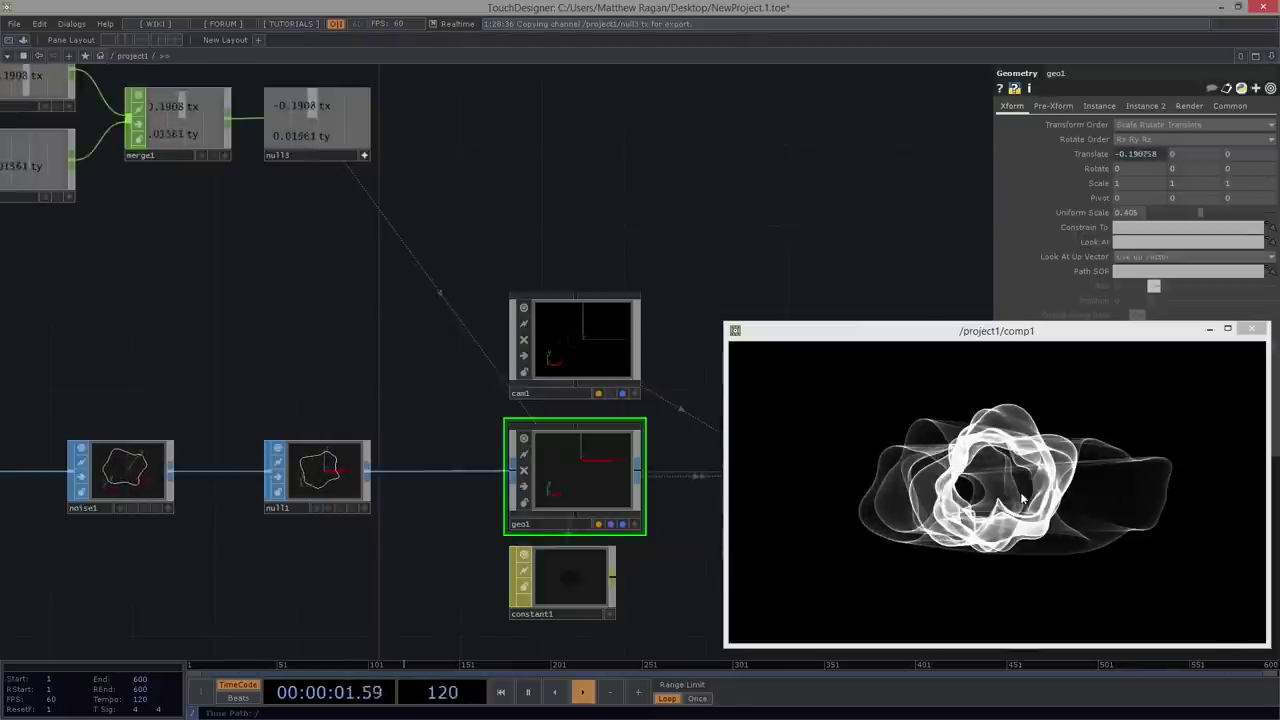
- Reset the Feedback TOP with a pulse to restart the trails with the horizontally moving circle
{"action": "left_click_drag", "start_coordinate": [800, 232], "coordinate": [555, 239]}
{"action": "left_click", "coordinate": [665, 400]}
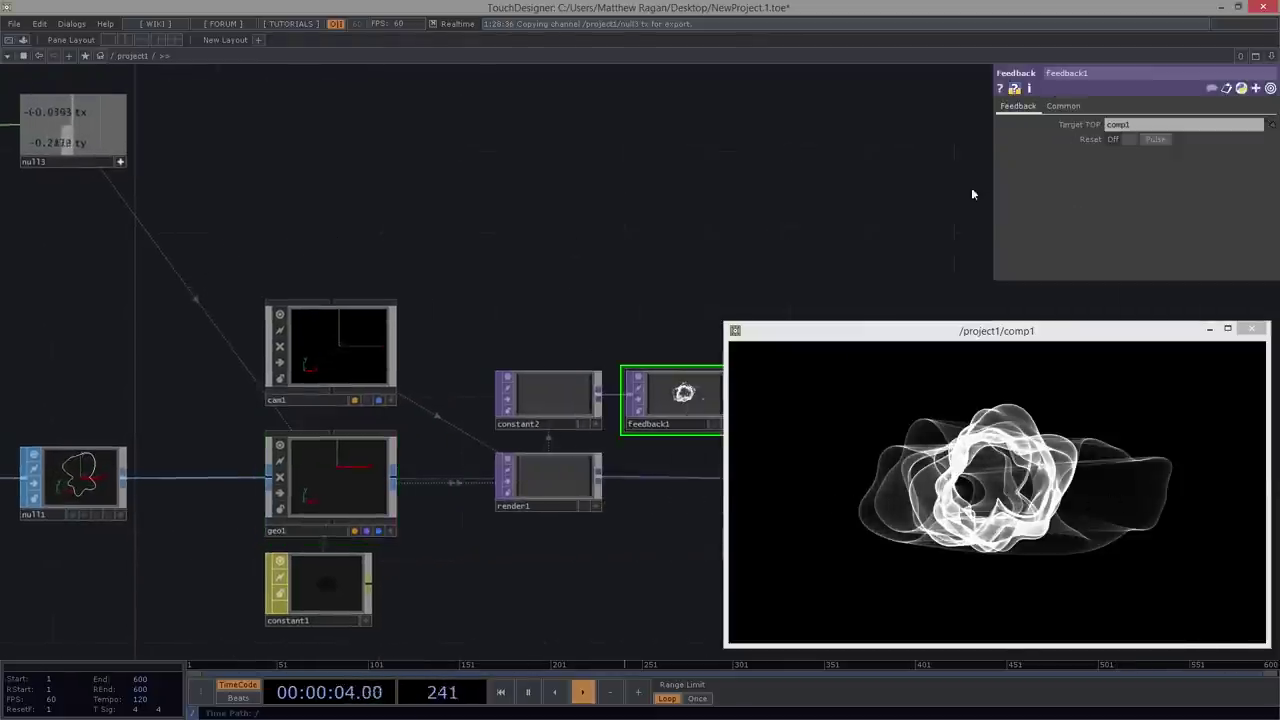
{"action": "left_click", "coordinate": [1163, 140]}
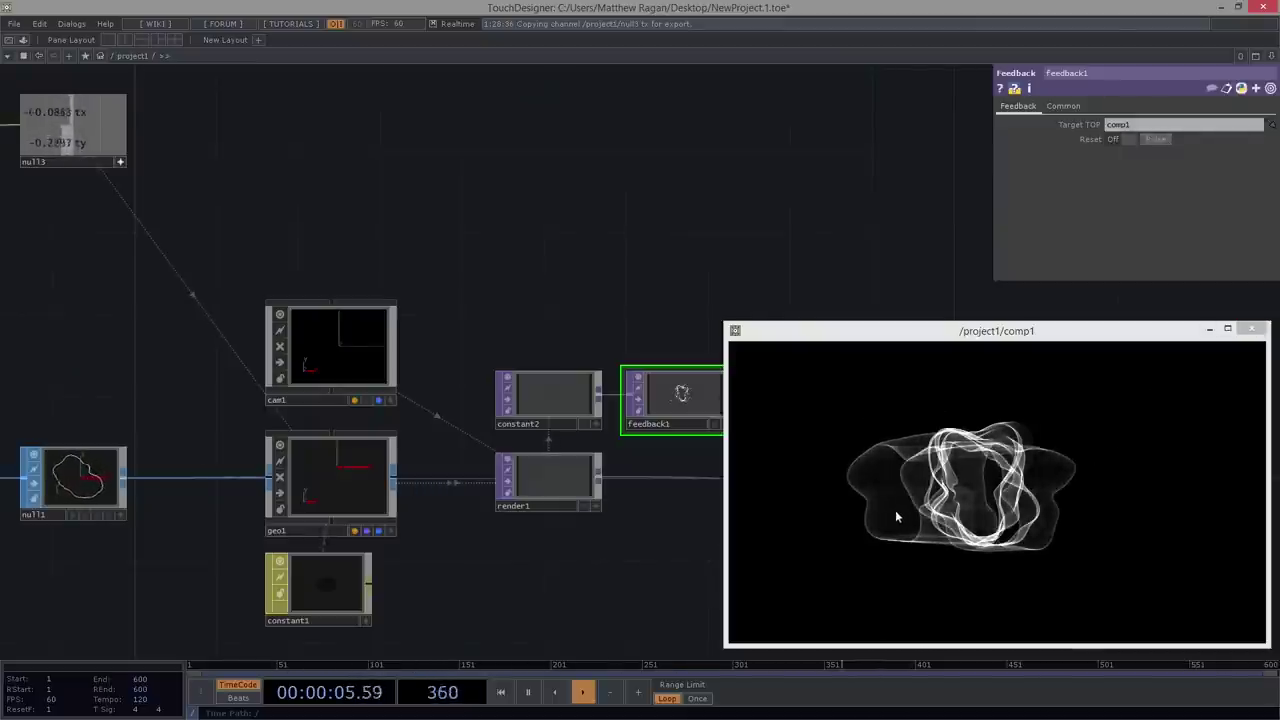
- Raise the upper To Range value of the tx Math CHOP to 2 and finally to 2.5
{"action": "left_click_drag", "start_coordinate": [240, 207], "coordinate": [691, 273]}
{"action": "left_click_drag", "start_coordinate": [340, 275], "coordinate": [489, 352]}
{"action": "scroll", "coordinate": [290, 224], "scroll_direction": "up", "scroll_amount": 4}
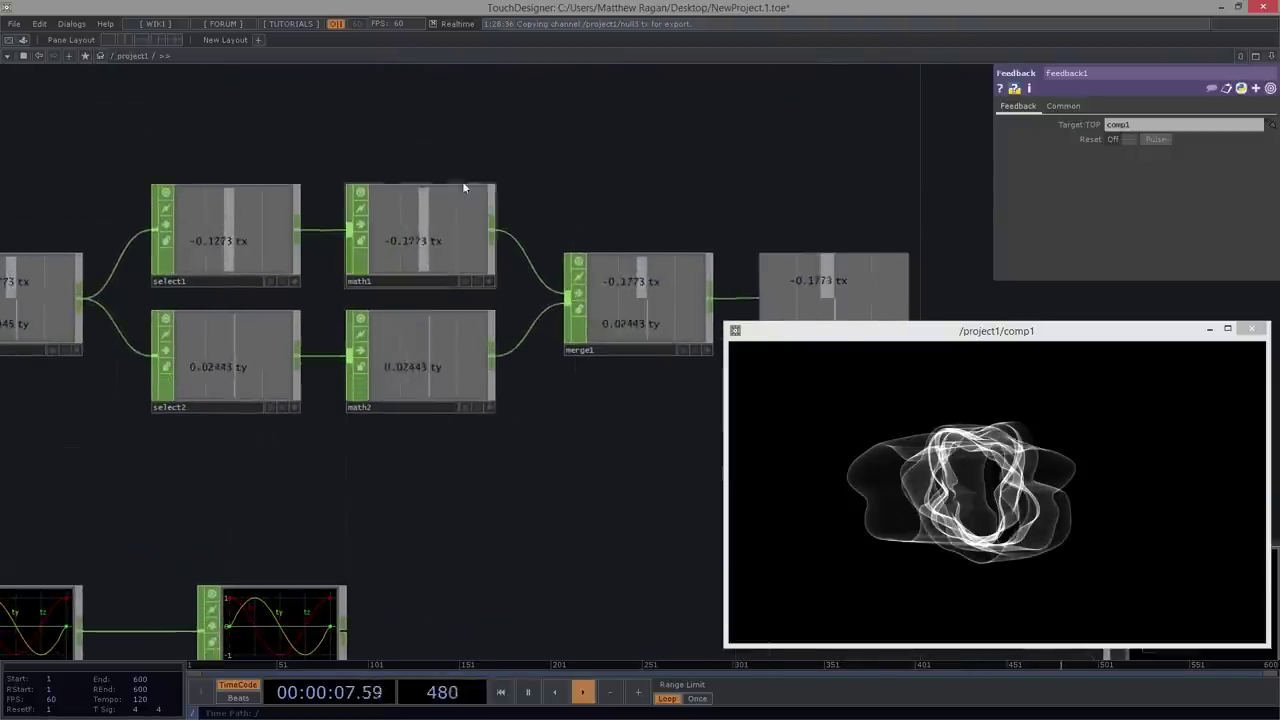
{"action": "right_click_drag", "start_coordinate": [520, 143], "coordinate": [378, 238]}
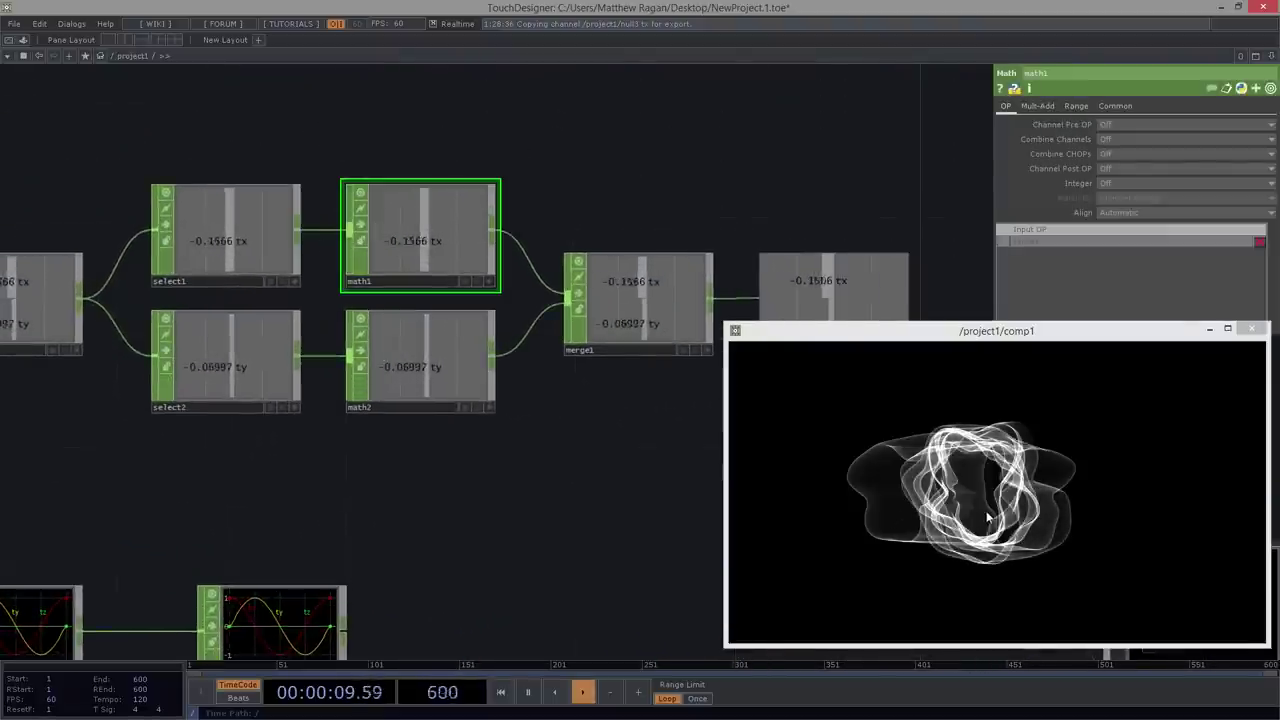
{"action": "left_click", "coordinate": [1076, 105]}
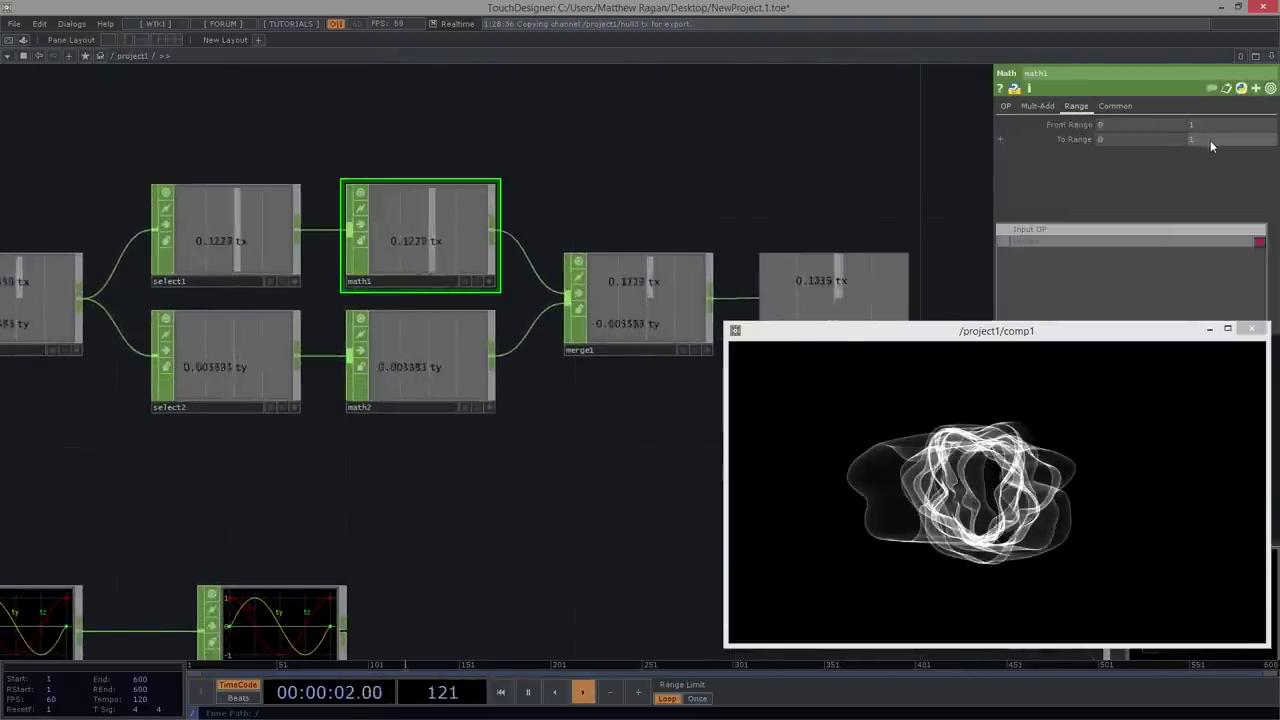
{"action": "left_click_drag", "start_coordinate": [1210, 141], "coordinate": [1174, 140]}
{"action": "type", "text": "2"}
{"action": "key", "text": "Return"}
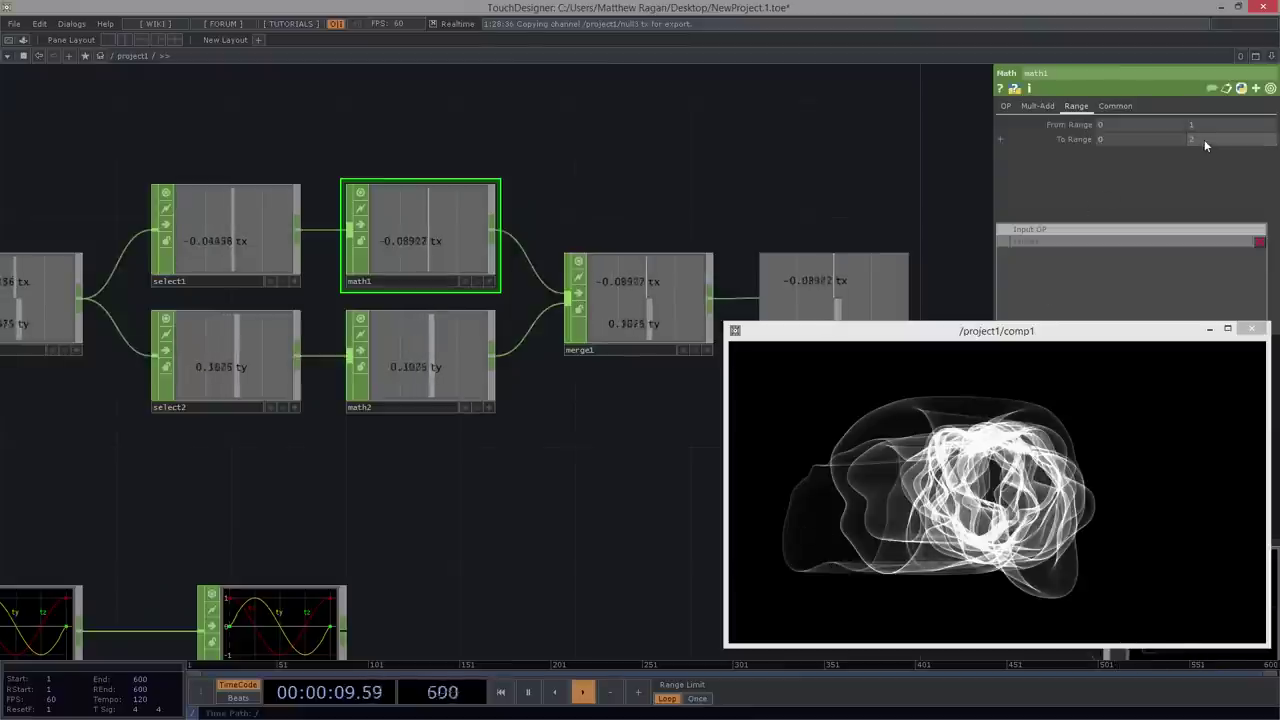
{"action": "type", "text": ".5"}
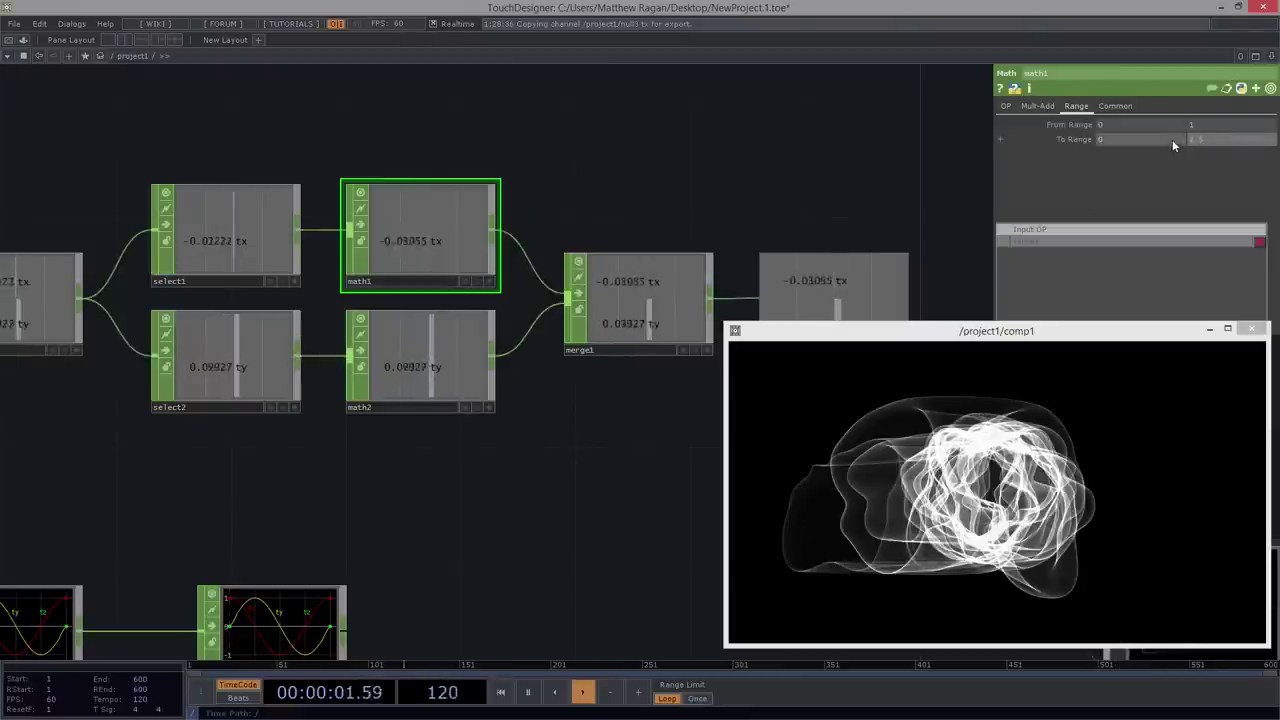
- Select the Feedback TOP between the Constant TOP and the Composite TOP to access its Reset
{"action": "left_click_drag", "start_coordinate": [775, 175], "coordinate": [351, 184]}
{"action": "scroll", "coordinate": [351, 184], "scroll_direction": "down", "scroll_amount": 5}
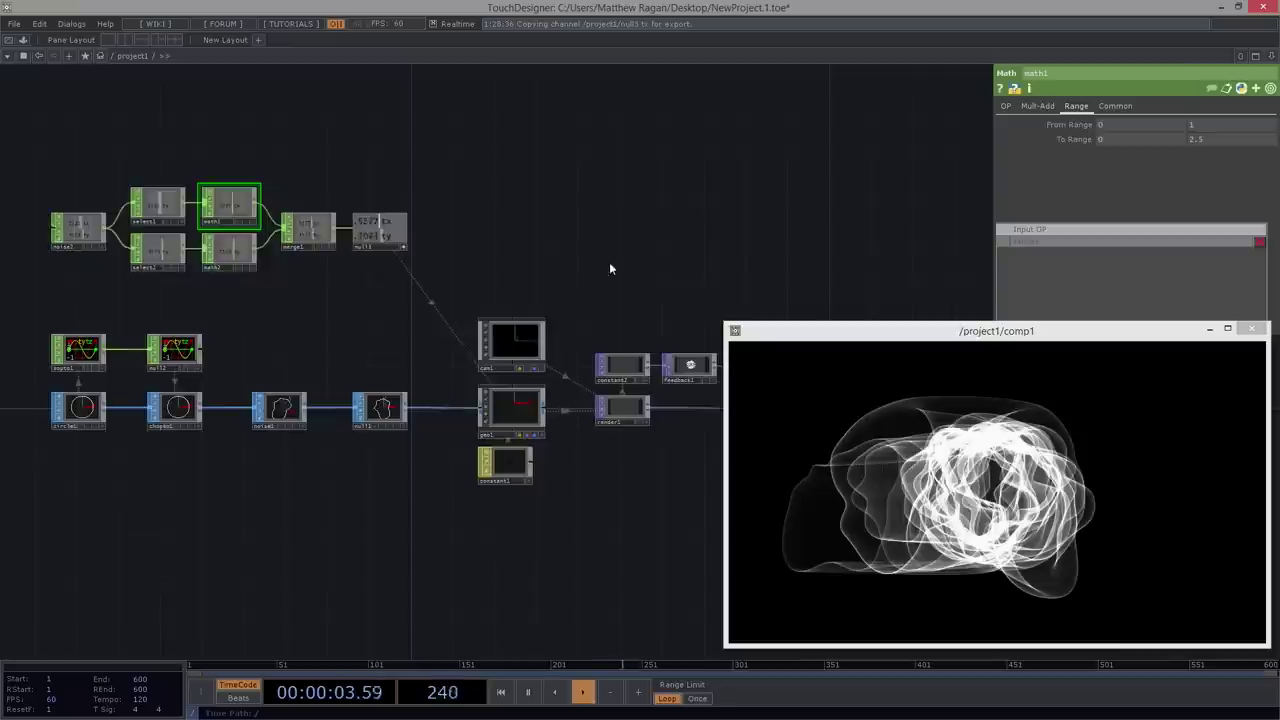
{"action": "left_click_drag", "start_coordinate": [609, 265], "coordinate": [312, 232]}
{"action": "scroll", "coordinate": [367, 338], "scroll_direction": "up", "scroll_amount": 2}
{"action": "left_click", "coordinate": [413, 330]}
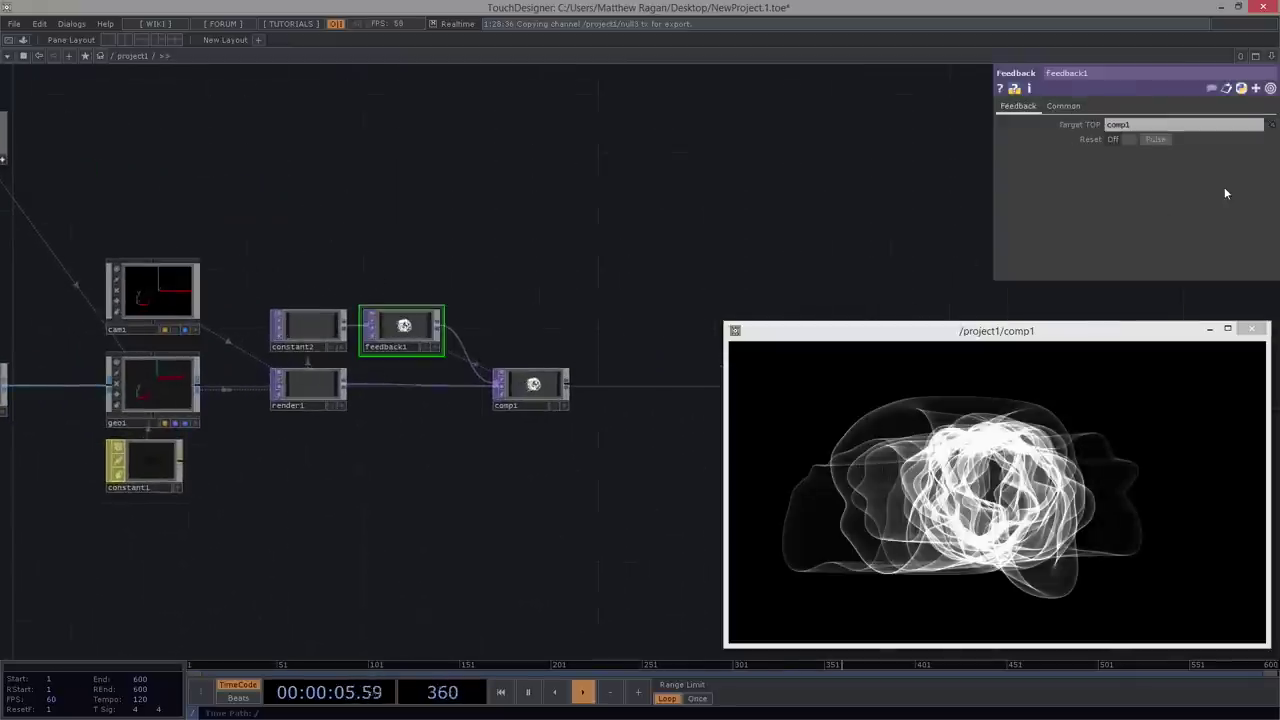
- Pulse the reset on the feedback1 TOP to clear the accumulated trails
{"action": "left_click", "coordinate": [1155, 140]}
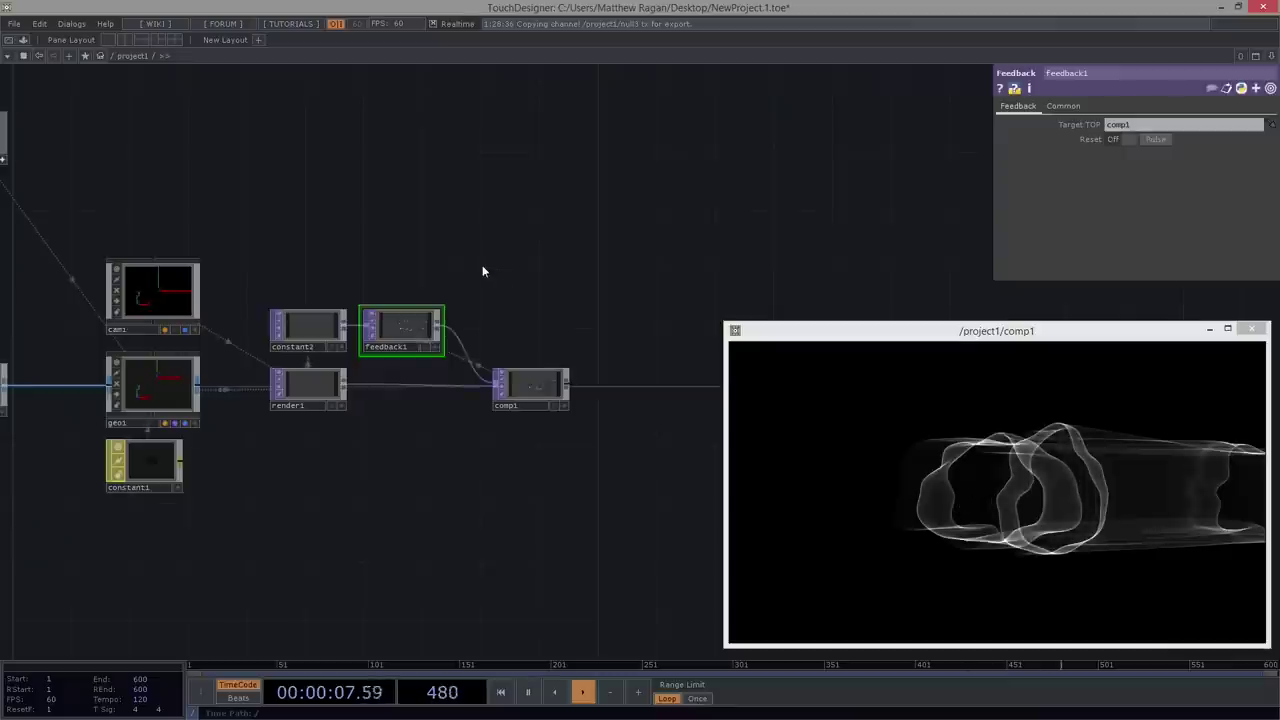
- Examine the range settings of math1 and the per-axis translate expressions of geo1
{"action": "left_click_drag", "start_coordinate": [567, 311], "coordinate": [938, 509]}
{"action": "left_click_drag", "start_coordinate": [437, 317], "coordinate": [614, 326]}
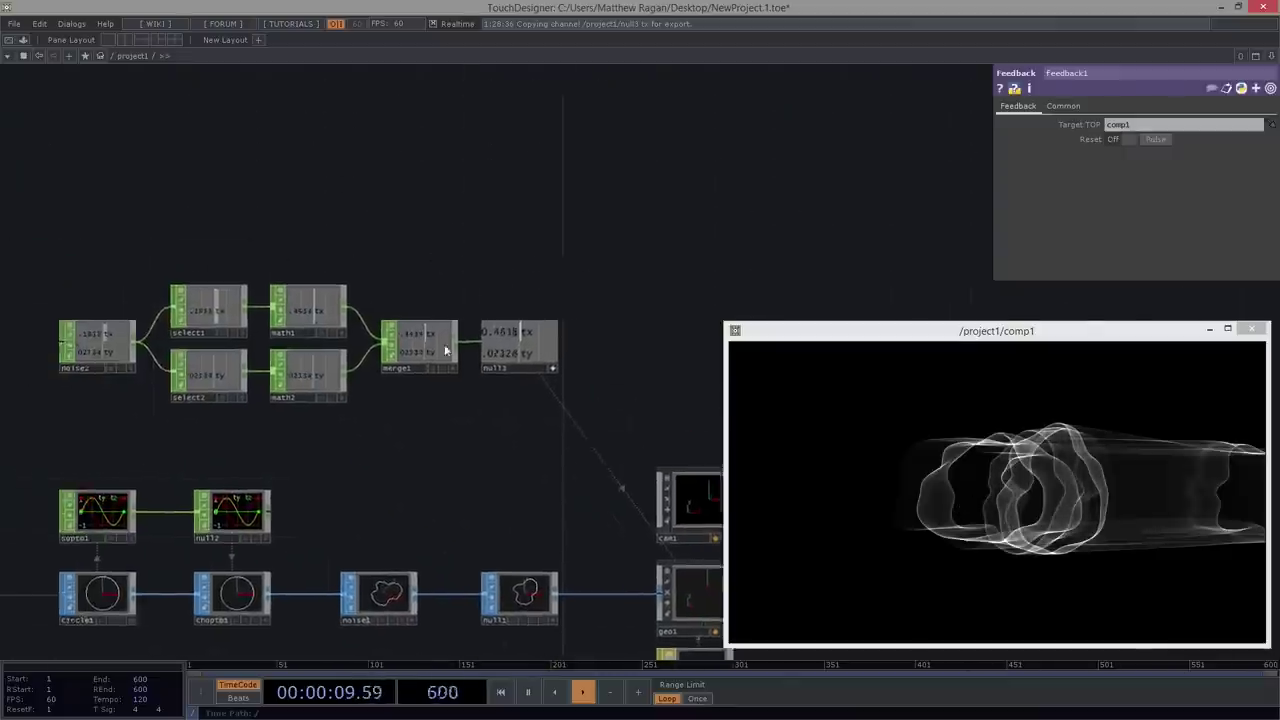
{"action": "scroll", "coordinate": [440, 347], "scroll_direction": "up", "scroll_amount": 5}
{"action": "left_click", "coordinate": [177, 206]}
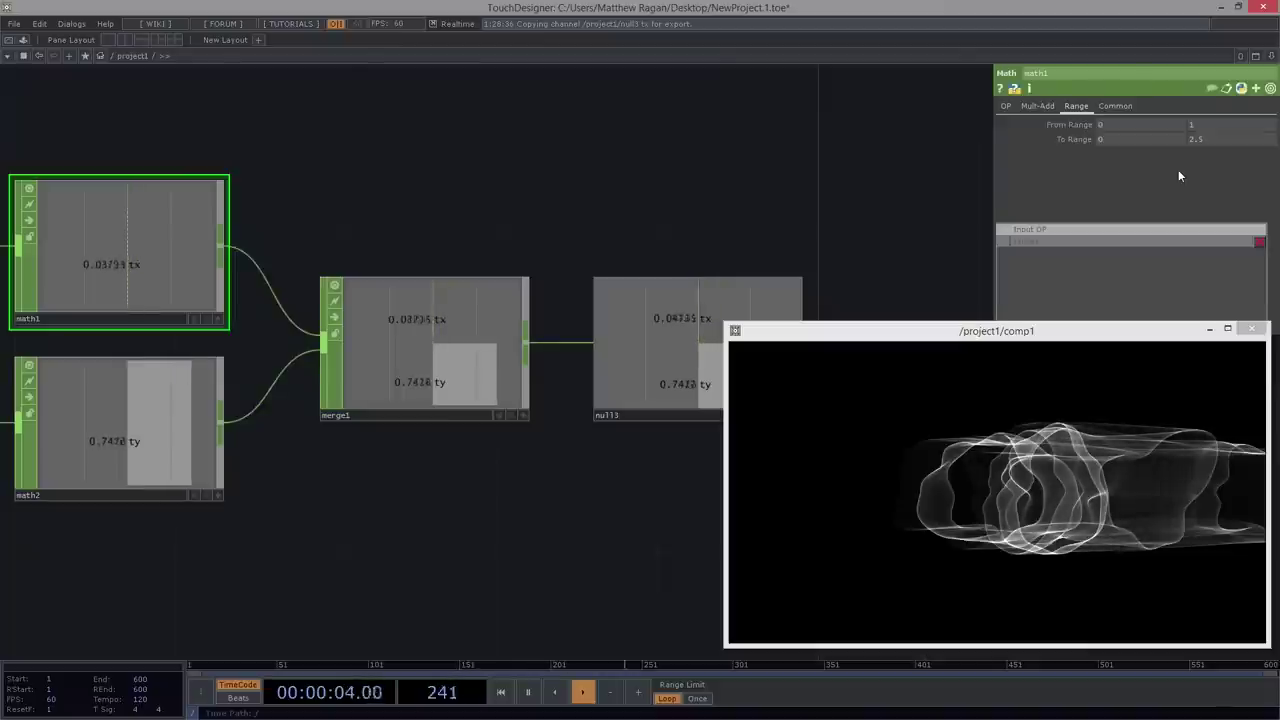
{"action": "scroll", "coordinate": [280, 406], "scroll_direction": "down", "scroll_amount": 3}
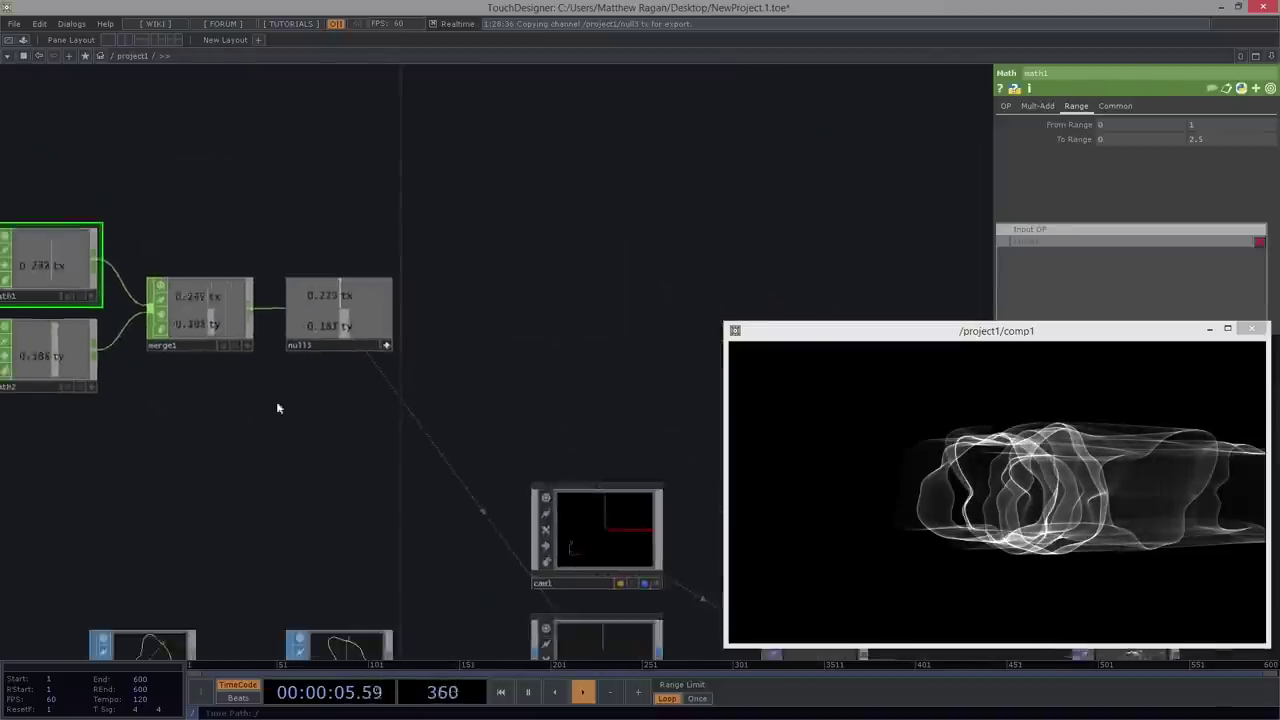
{"action": "left_click_drag", "start_coordinate": [384, 432], "coordinate": [339, 337]}
{"action": "left_click", "coordinate": [572, 590]}
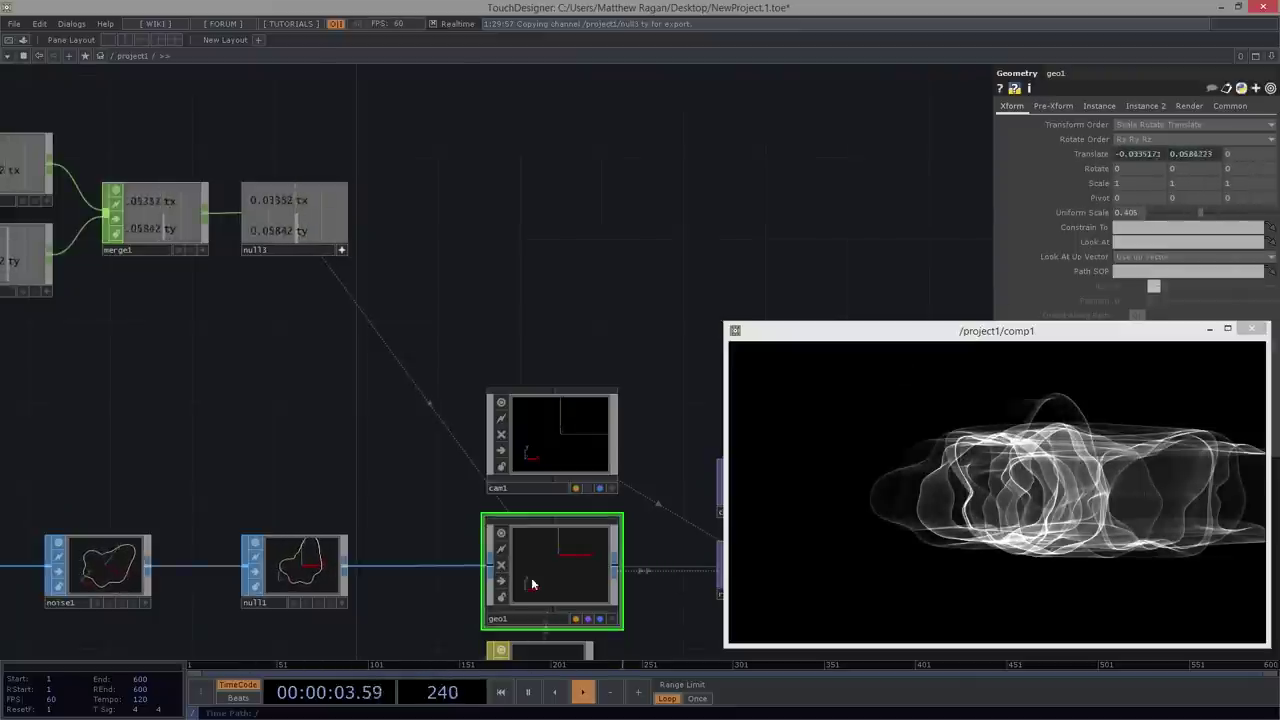
{"action": "left_click", "coordinate": [1092, 155]}
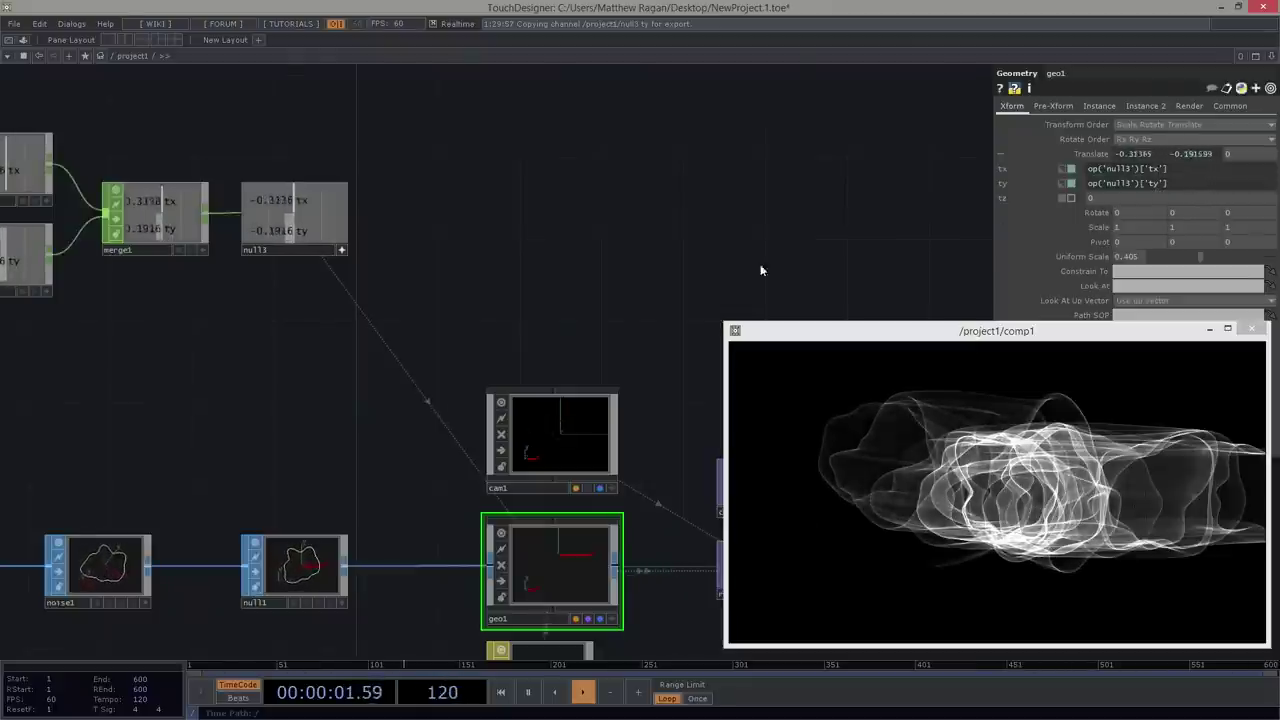
- Go back to feedback1 and pulse its reset so the comp1 drawing starts over
{"action": "left_click_drag", "start_coordinate": [703, 350], "coordinate": [431, 306]}
{"action": "left_click_drag", "start_coordinate": [588, 437], "coordinate": [409, 320]}
{"action": "left_click", "coordinate": [456, 320]}
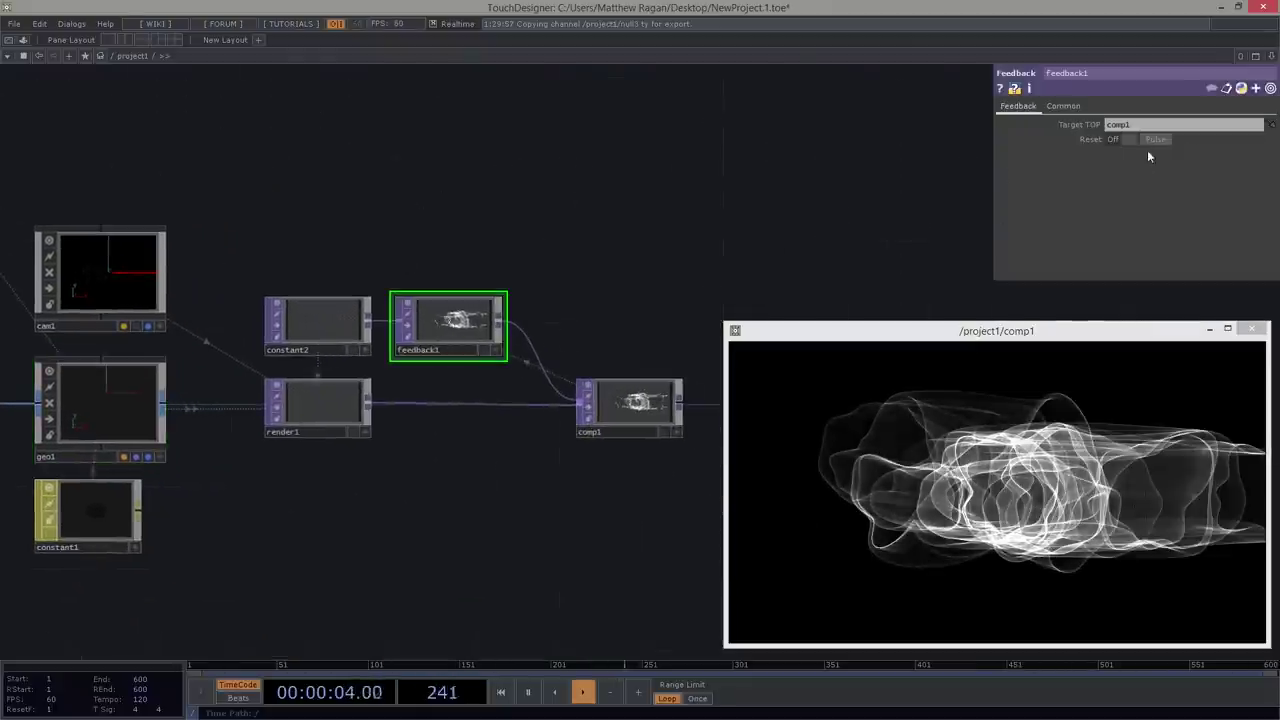
{"action": "left_click", "coordinate": [1155, 140]}
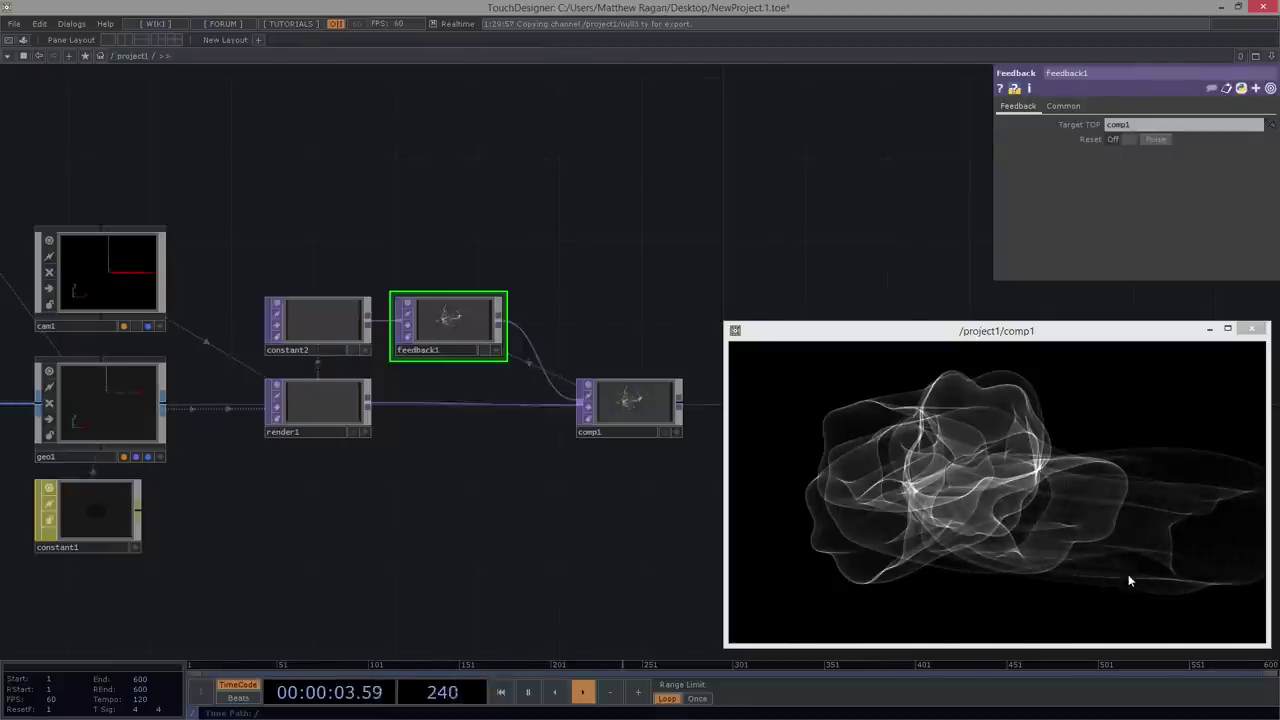
- Set the period of the noise2 CHOP to 18 to slow the motion of the geometry
{"action": "left_click_drag", "start_coordinate": [148, 164], "coordinate": [788, 288]}
{"action": "scroll", "coordinate": [476, 296], "scroll_direction": "down", "scroll_amount": 4}
{"action": "left_click_drag", "start_coordinate": [239, 236], "coordinate": [356, 284]}
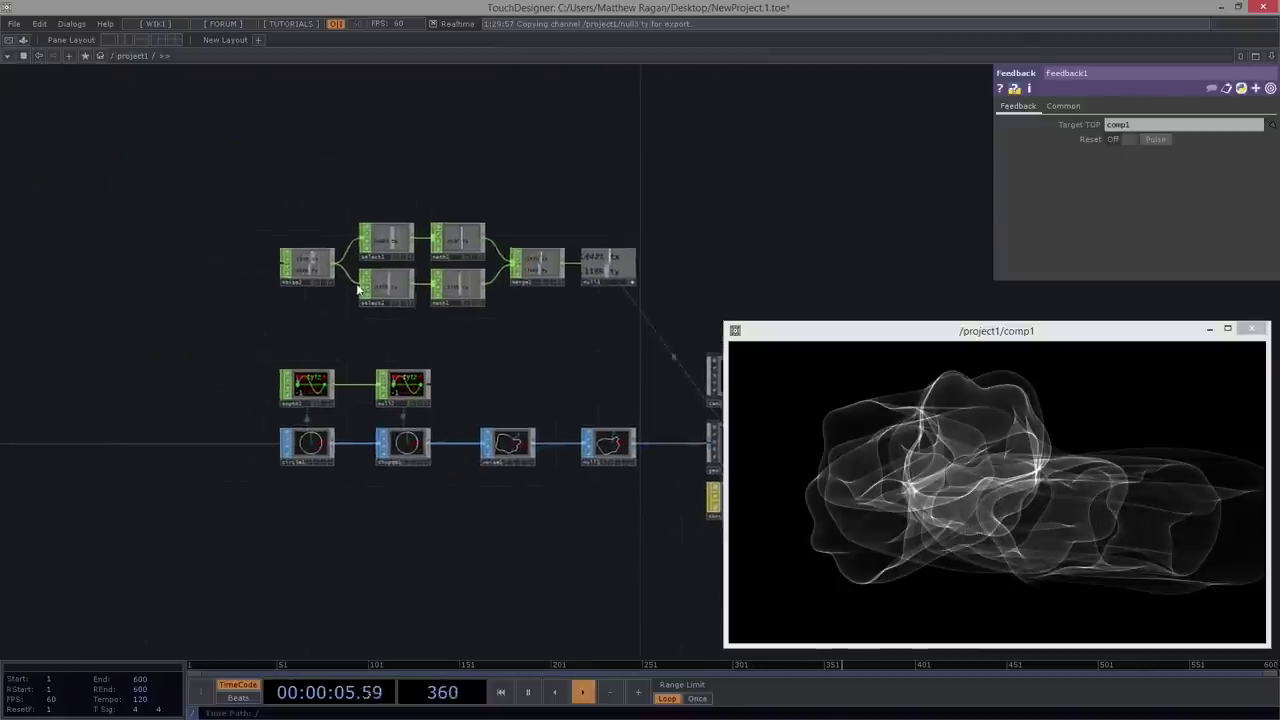
{"action": "scroll", "coordinate": [356, 284], "scroll_direction": "up", "scroll_amount": 6}
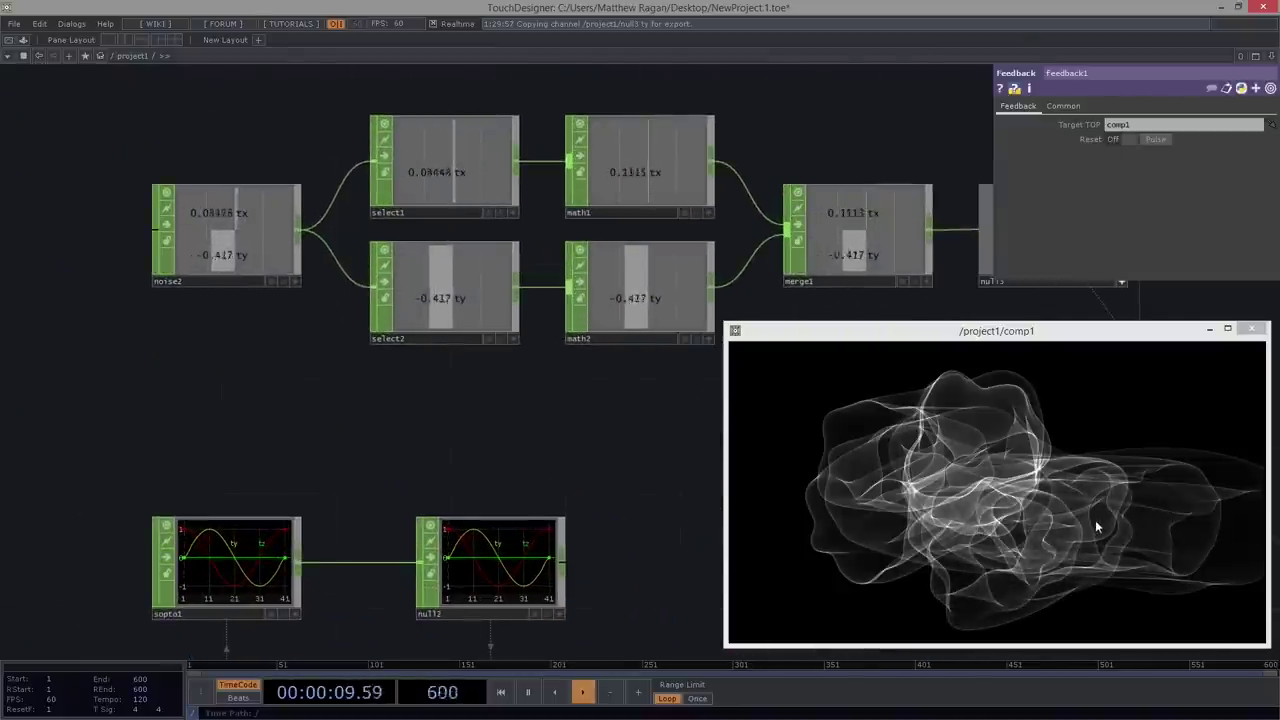
{"action": "left_click_drag", "start_coordinate": [120, 143], "coordinate": [314, 362]}
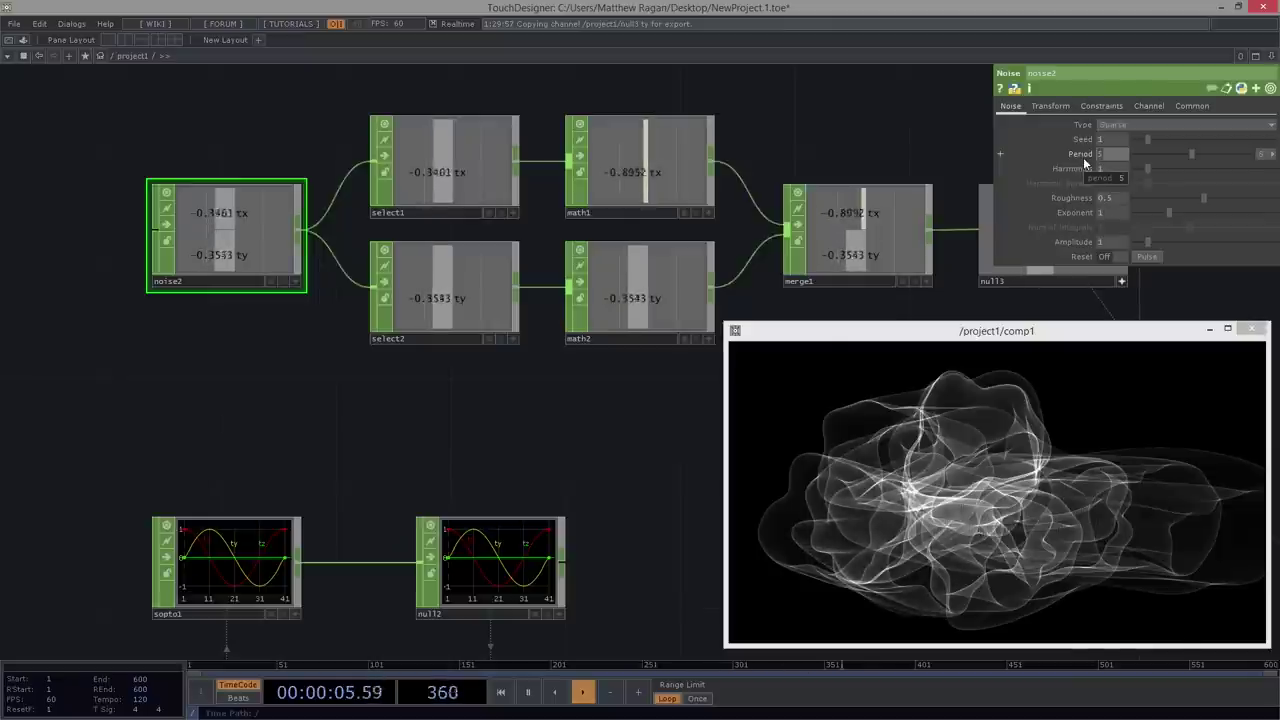
{"action": "type", "text": "15"}
{"action": "key", "text": "Return"}
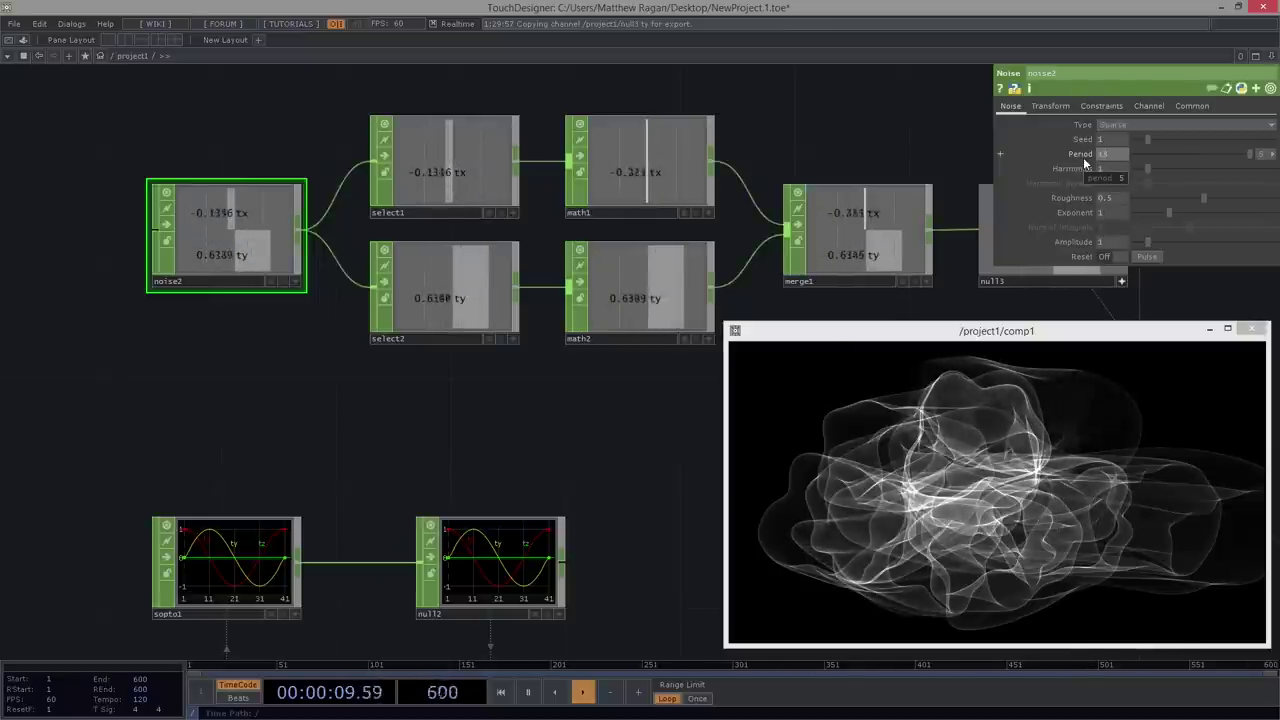
{"action": "type", "text": "18"}
{"action": "key", "text": "Return"}
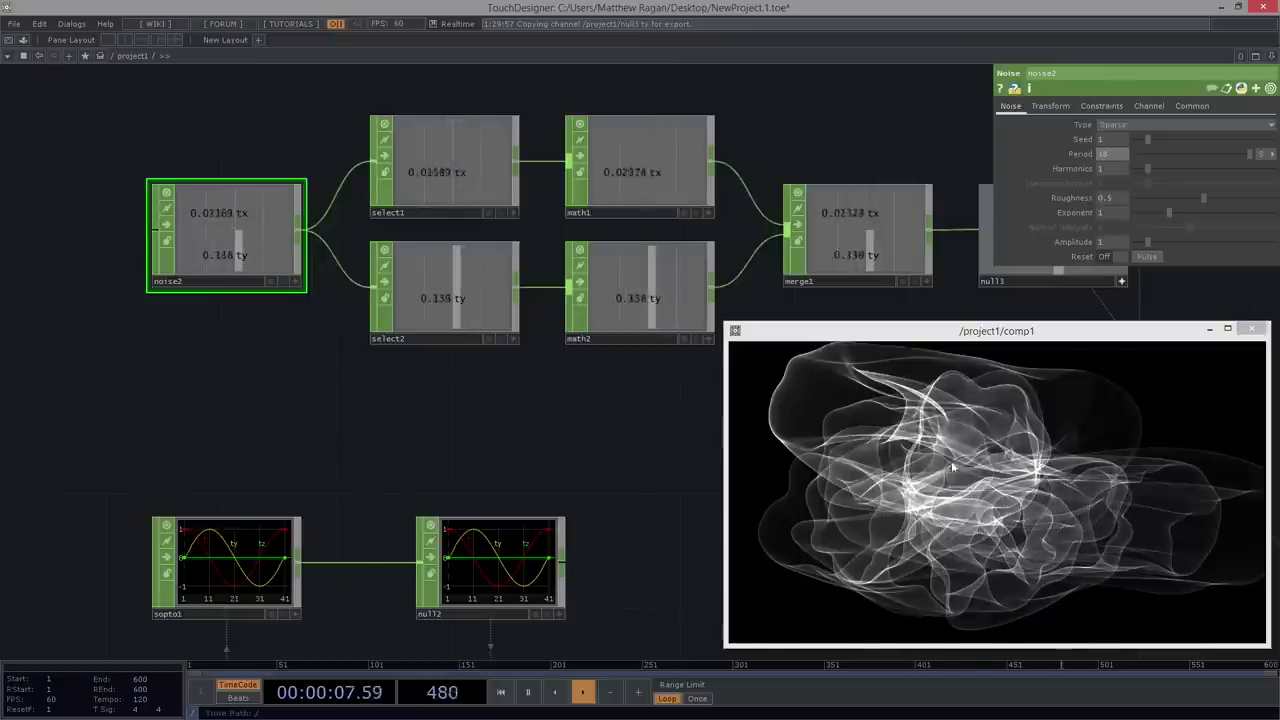
- Clear the trails drawn with the slower noise by pulsing the reset on feedback1
{"action": "left_click_drag", "start_coordinate": [169, 383], "coordinate": [51, 357]}
{"action": "scroll", "coordinate": [51, 357], "scroll_direction": "down", "scroll_amount": 5}
{"action": "left_click_drag", "start_coordinate": [51, 300], "coordinate": [115, 210]}
{"action": "scroll", "coordinate": [463, 303], "scroll_direction": "up", "scroll_amount": 4}
{"action": "left_click_drag", "start_coordinate": [617, 337], "coordinate": [330, 260]}
{"action": "scroll", "coordinate": [376, 213], "scroll_direction": "up", "scroll_amount": 3}
{"action": "left_click", "coordinate": [300, 318]}
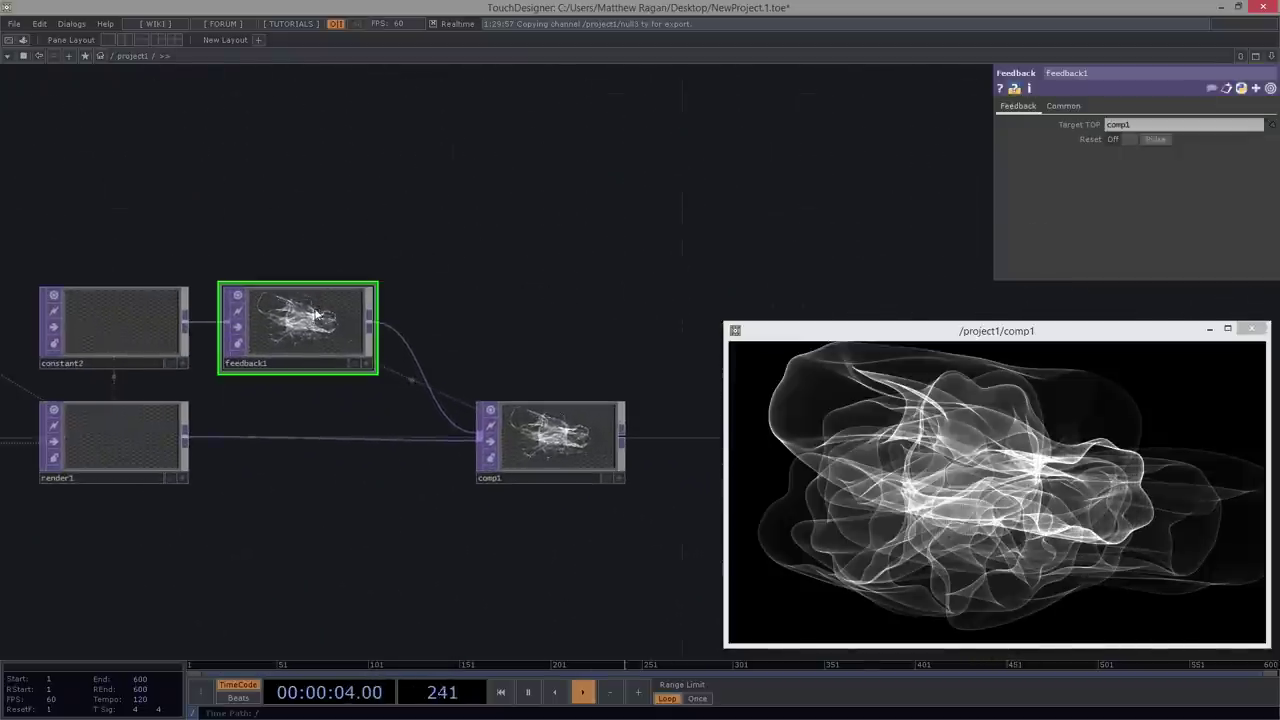
{"action": "left_click", "coordinate": [1150, 143]}
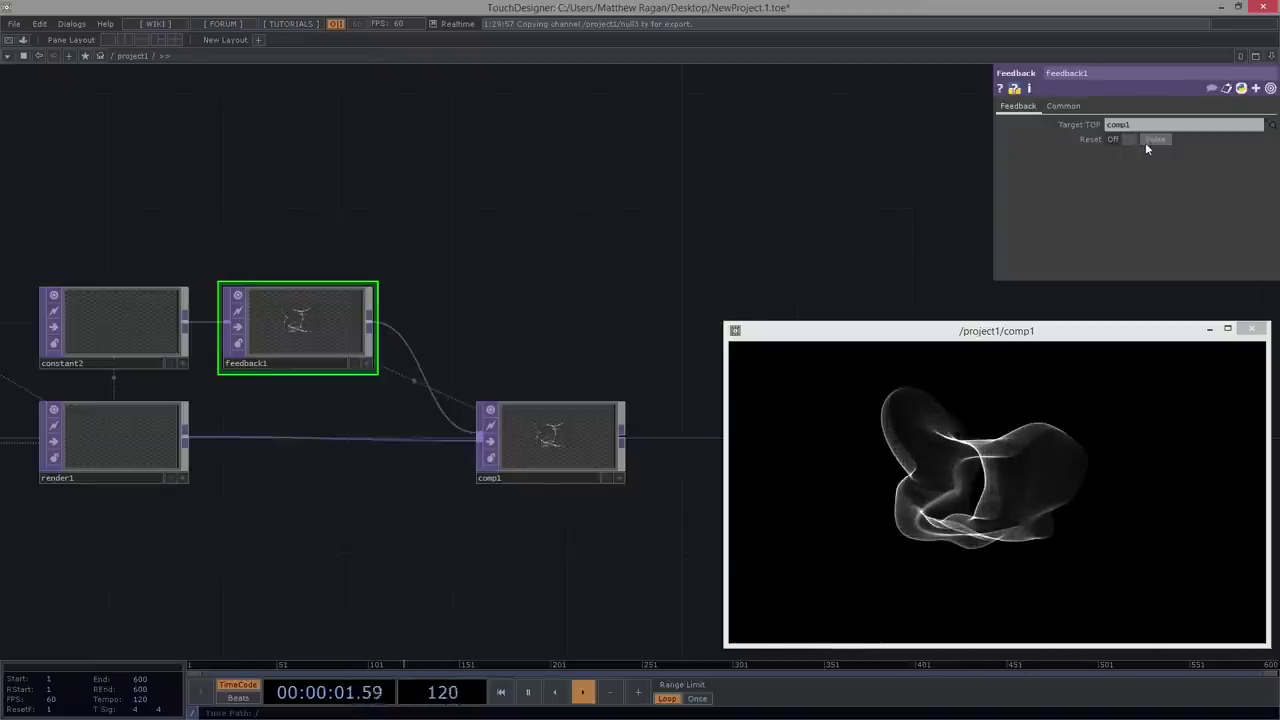
- Add a Noise TOP and place it directly below the constant1 material, aligned with its edge
{"action": "left_click_drag", "start_coordinate": [544, 235], "coordinate": [315, 84]}
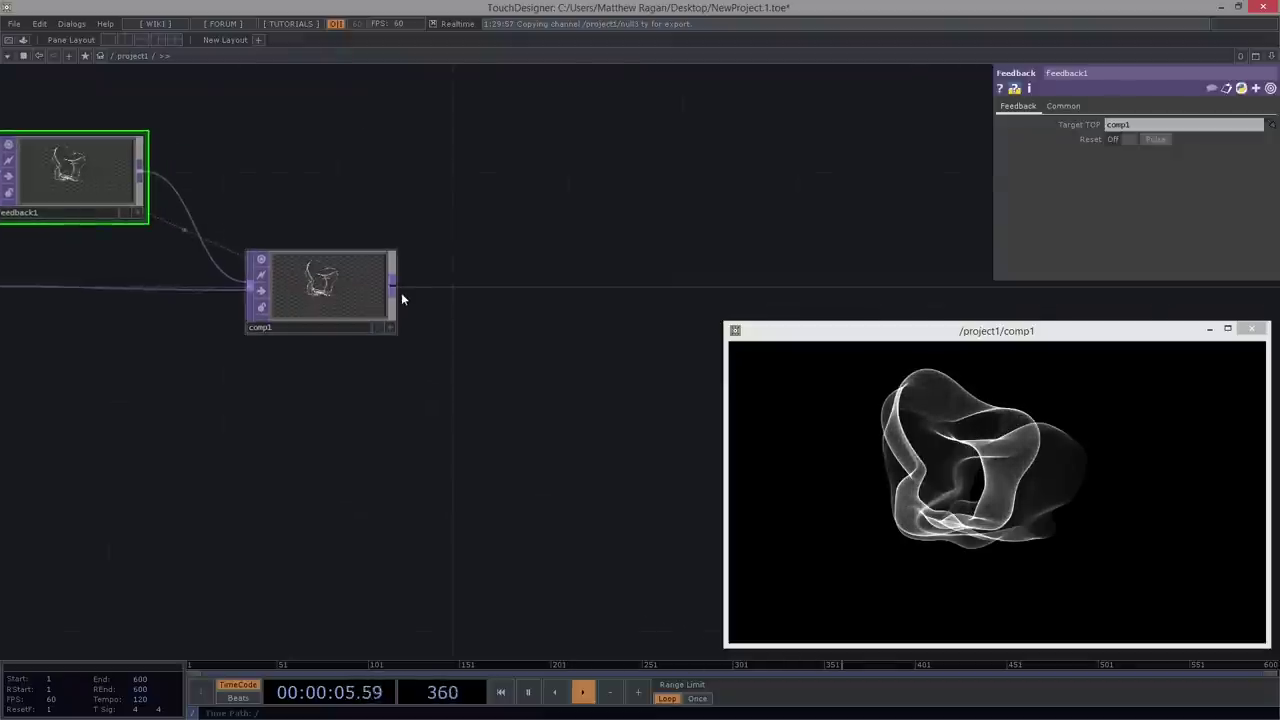
{"action": "left_click_drag", "start_coordinate": [358, 226], "coordinate": [612, 212]}
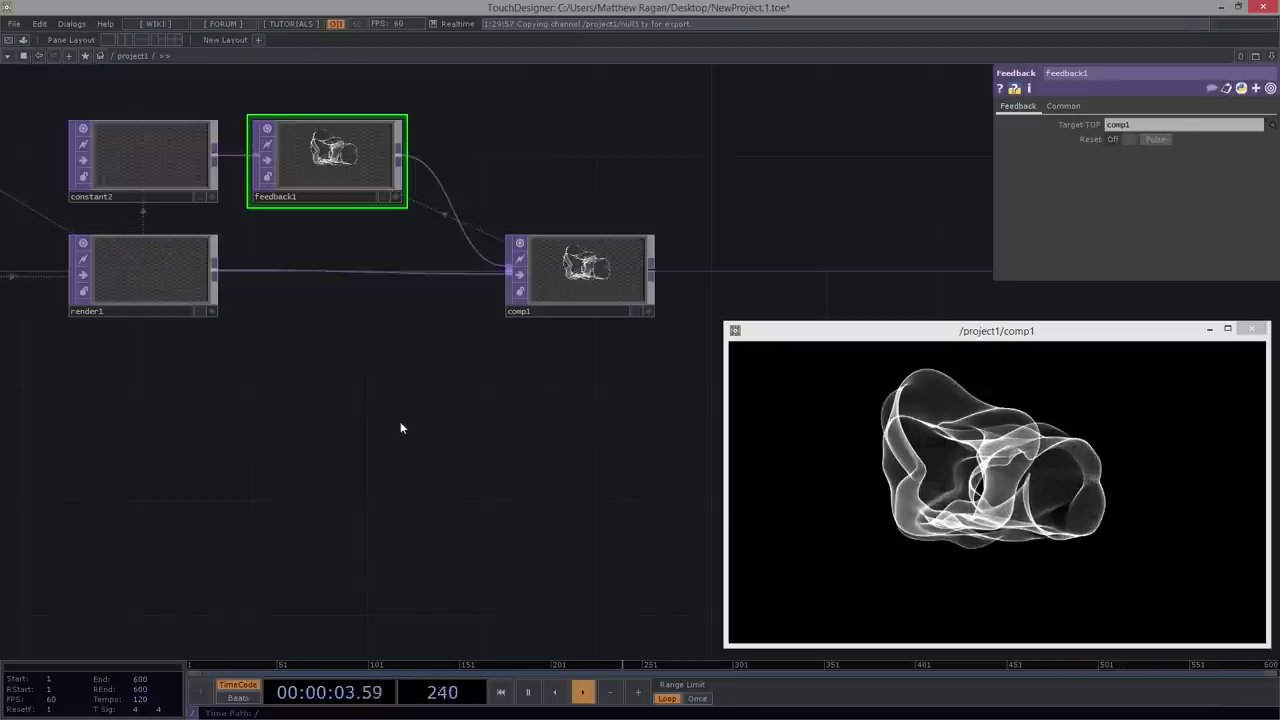
{"action": "left_click_drag", "start_coordinate": [455, 402], "coordinate": [740, 416]}
{"action": "left_click_drag", "start_coordinate": [328, 471], "coordinate": [363, 408]}
{"action": "middle_click_drag", "start_coordinate": [303, 433], "coordinate": [296, 455]}
{"action": "key", "text": "Tab"}
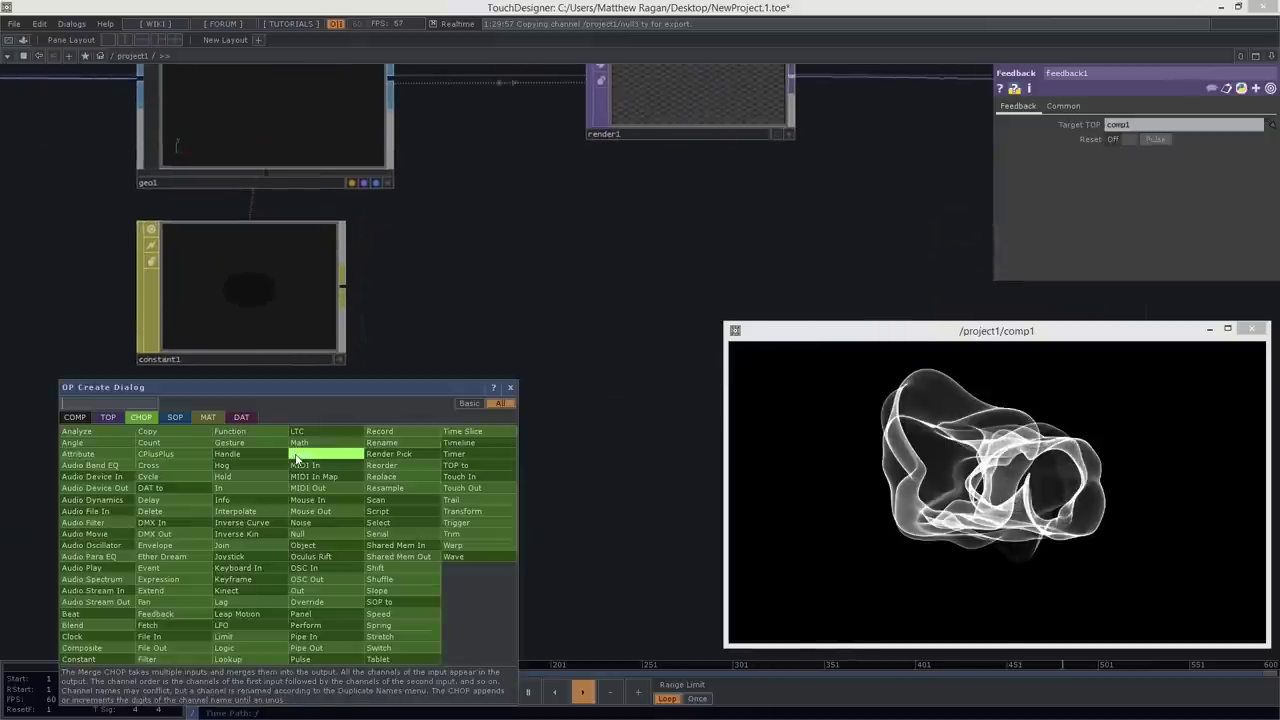
{"action": "key", "text": "Tab"}
{"action": "key", "text": "Tab"}
{"action": "key", "text": "Tab"}
{"action": "key", "text": "Tab"}
{"action": "key", "text": "Tab"}
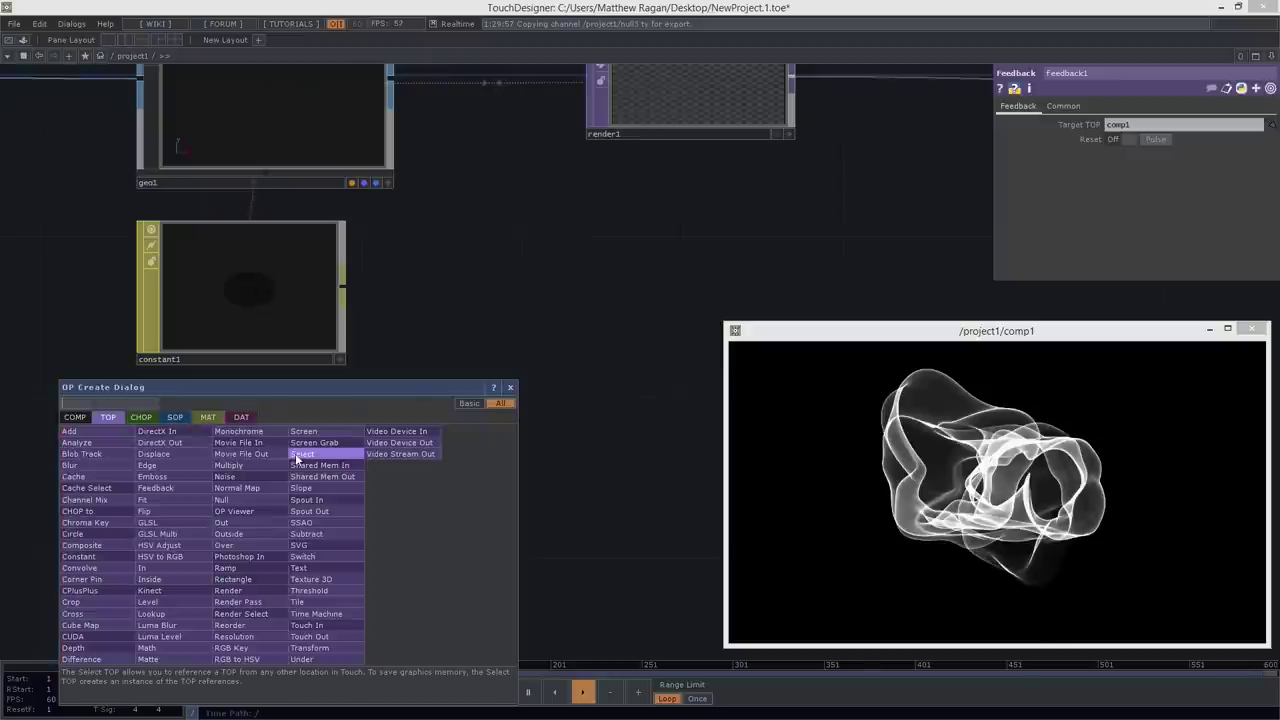
{"action": "type", "text": "me"}
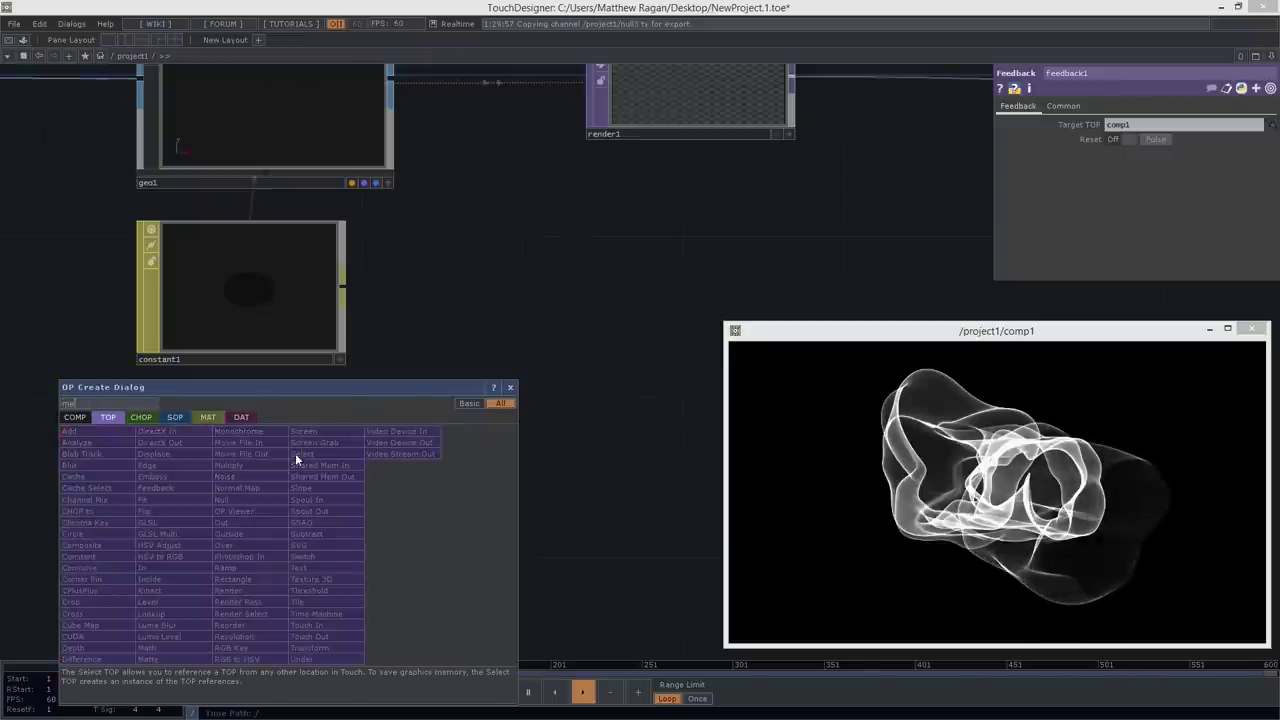
{"action": "key", "text": "BackSpace"}
{"action": "key", "text": "BackSpace"}
{"action": "type", "text": "noi"}
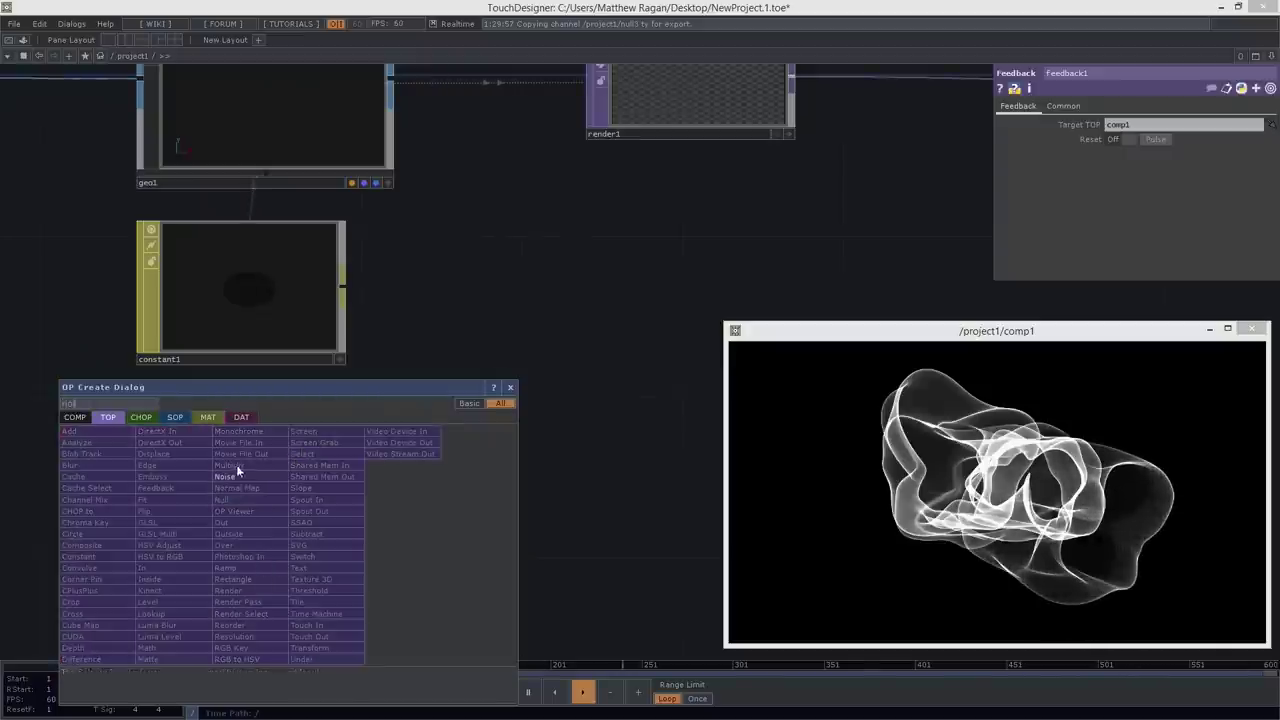
{"action": "left_click", "coordinate": [228, 476]}
{"action": "left_click", "coordinate": [233, 480]}
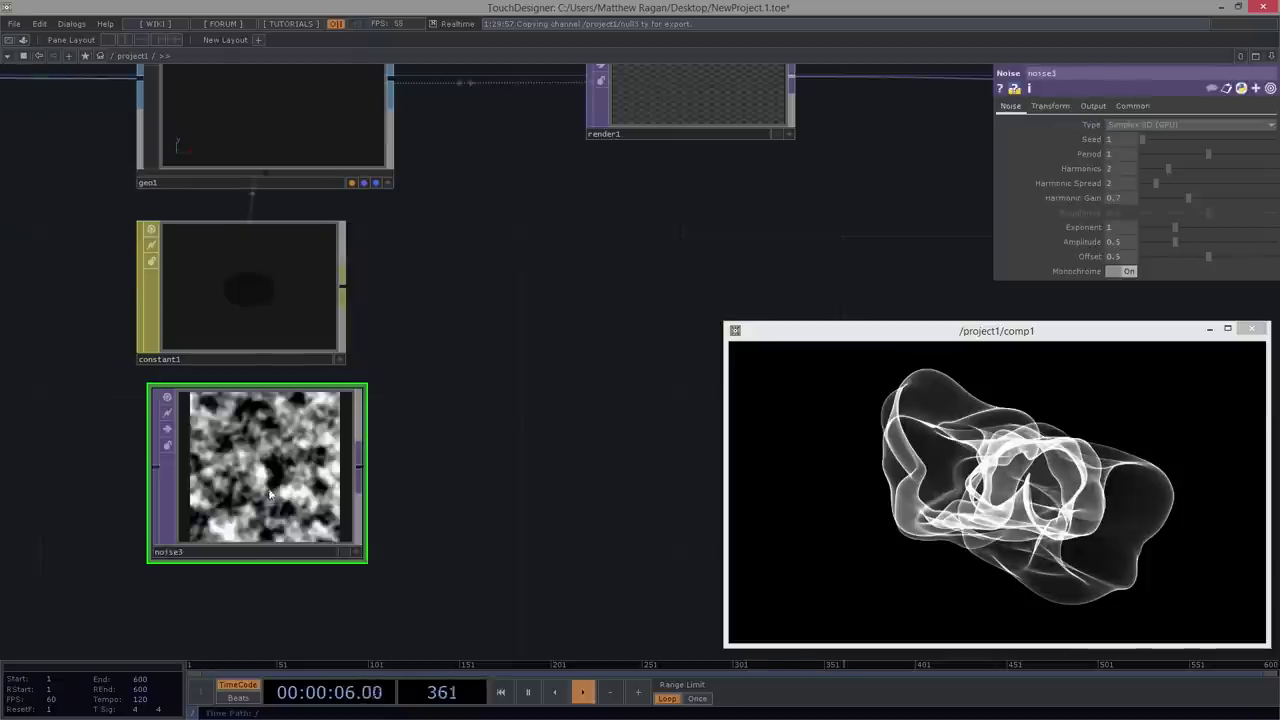
{"action": "left_click_drag", "start_coordinate": [268, 493], "coordinate": [254, 493]}
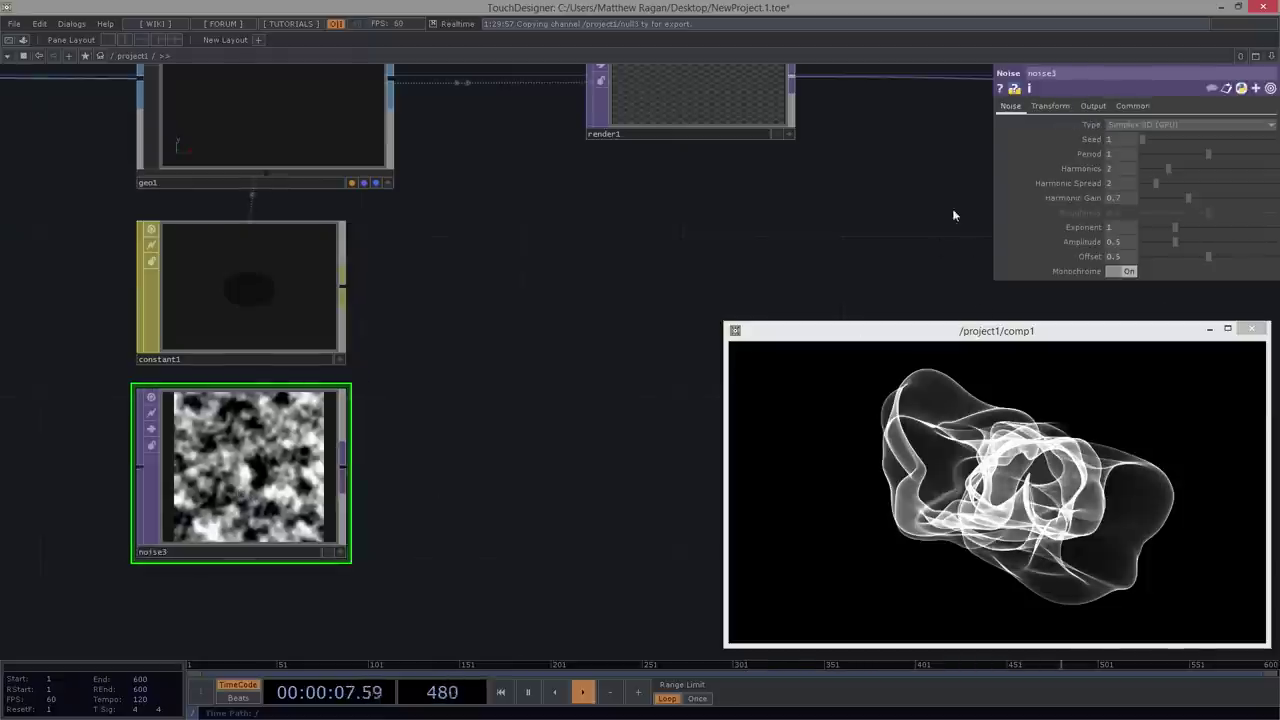
- Turn off Monochrome on the new Noise TOP so it generates colour noise
{"action": "left_click", "coordinate": [1124, 271]}
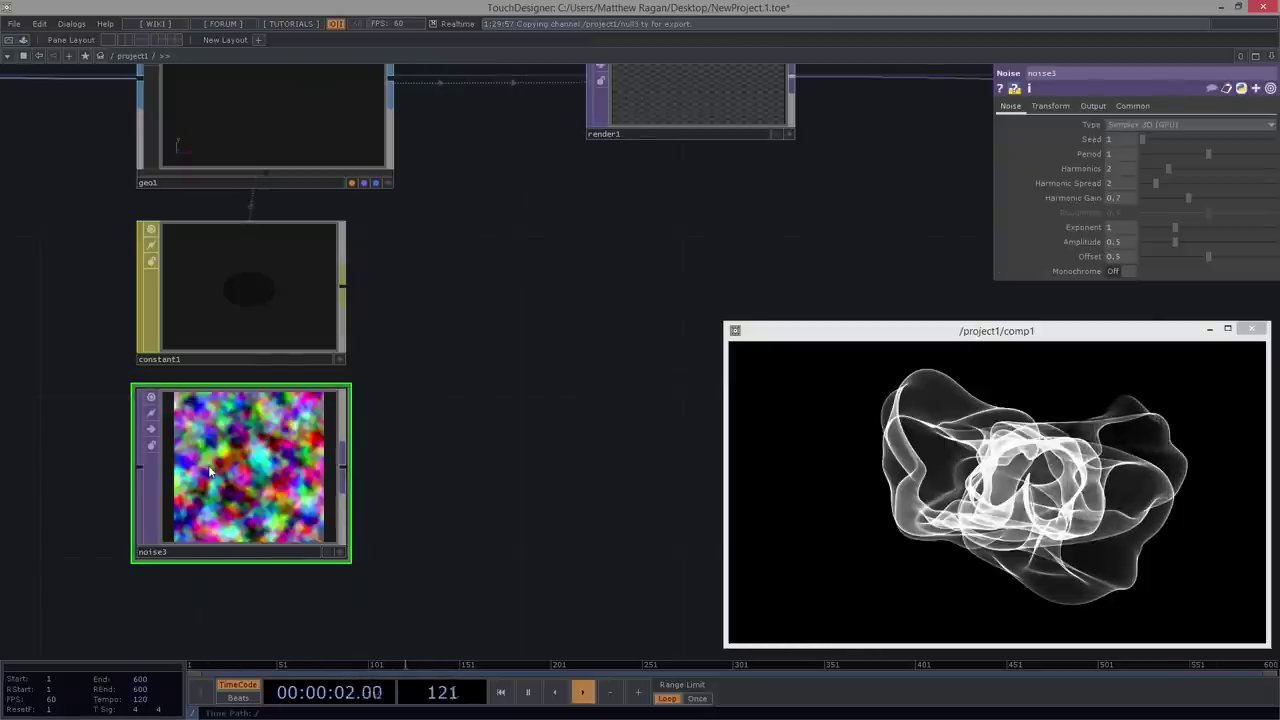
{"action": "left_click_drag", "start_coordinate": [365, 459], "coordinate": [420, 452]}
{"action": "scroll", "coordinate": [376, 452], "scroll_direction": "up", "scroll_amount": 4}
{"action": "scroll", "coordinate": [376, 452], "scroll_direction": "down", "scroll_amount": 2}
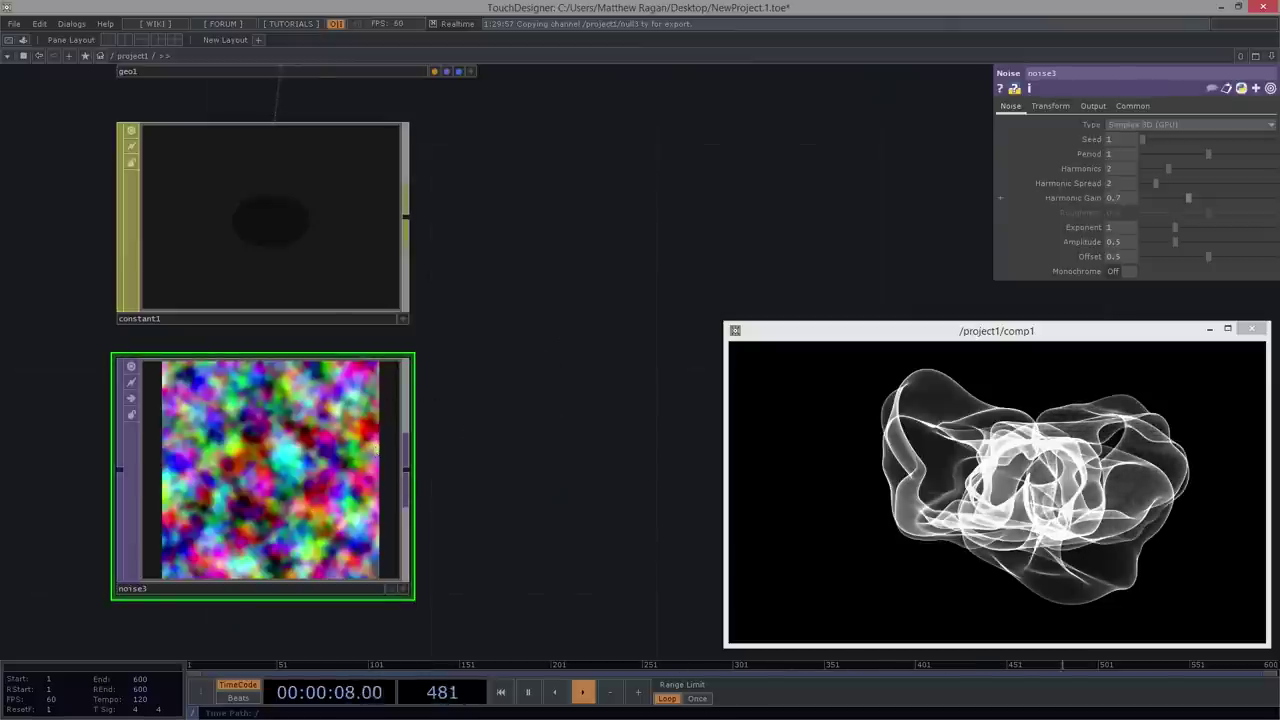
- Set the new Noise TOP's resolution to 1 by 1 and check the size in its operator info
{"action": "left_click", "coordinate": [1132, 106]}
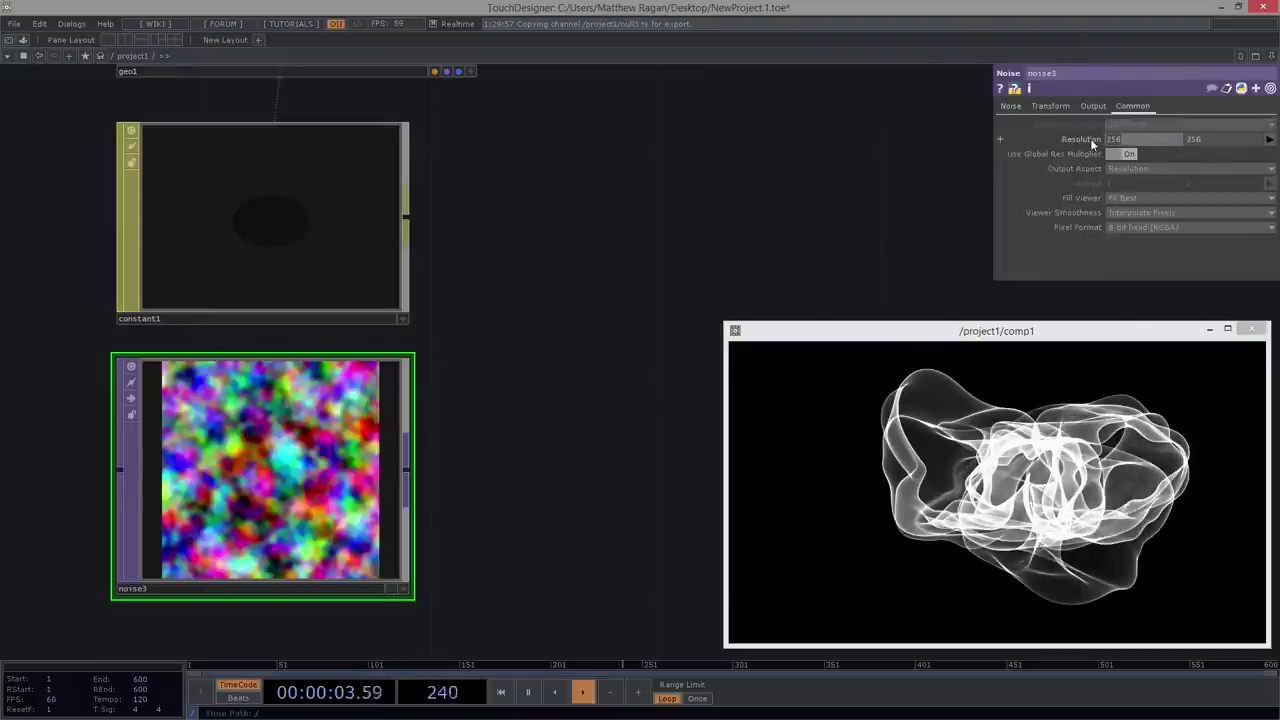
{"action": "type", "text": "1"}
{"action": "key", "text": "Tab"}
{"action": "type", "text": "1"}
{"action": "key", "text": "Return"}
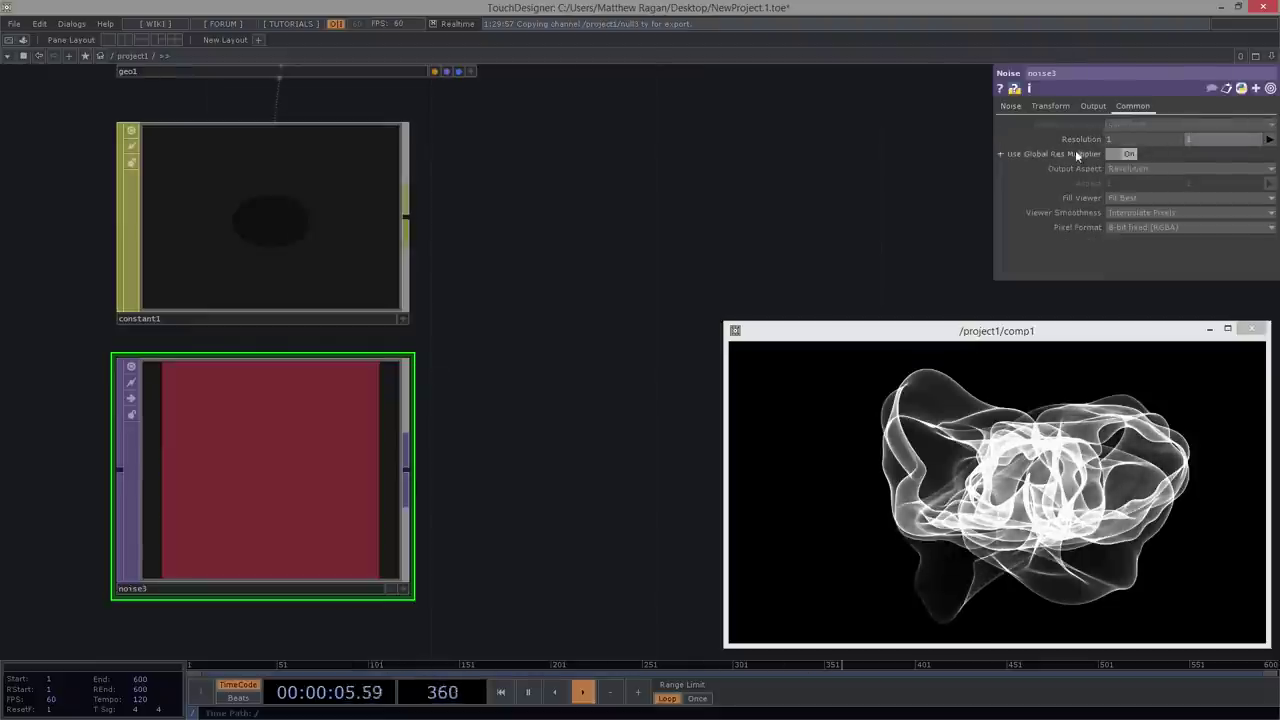
{"action": "left_click_drag", "start_coordinate": [509, 437], "coordinate": [454, 466]}
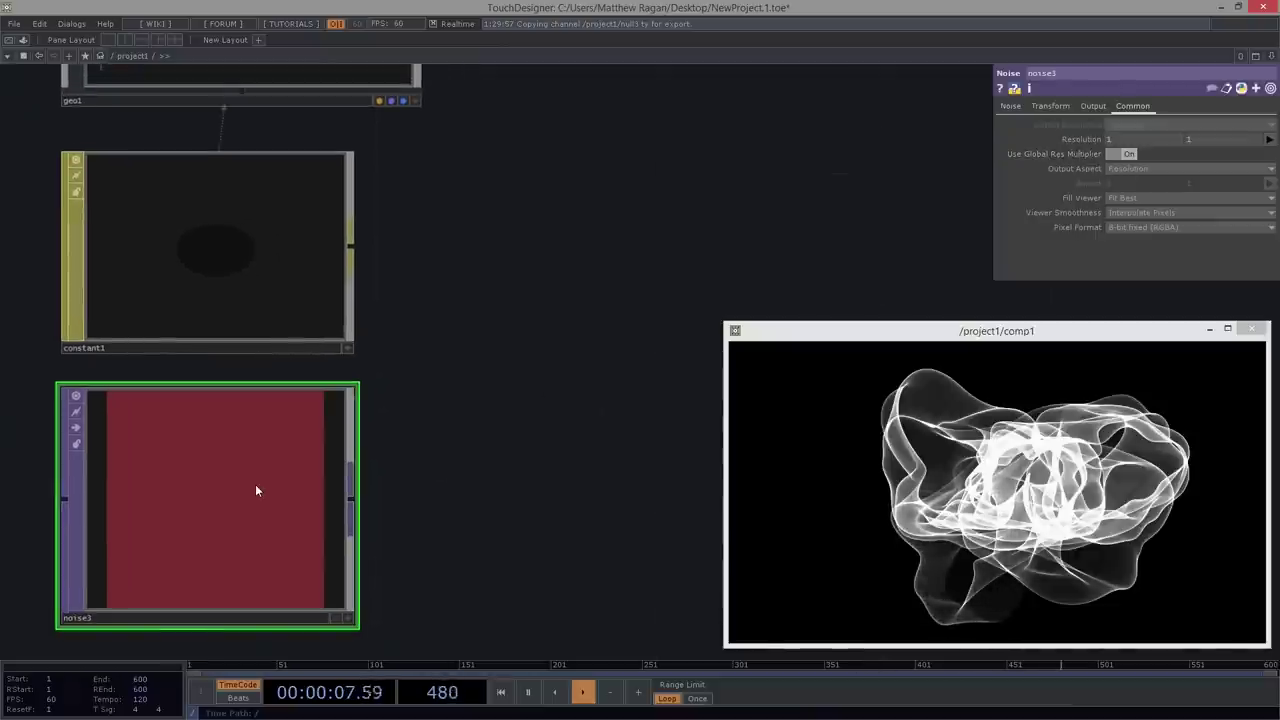
{"action": "scroll", "coordinate": [255, 484], "scroll_direction": "down", "scroll_amount": 5}
{"action": "middle_click", "coordinate": [256, 489]}
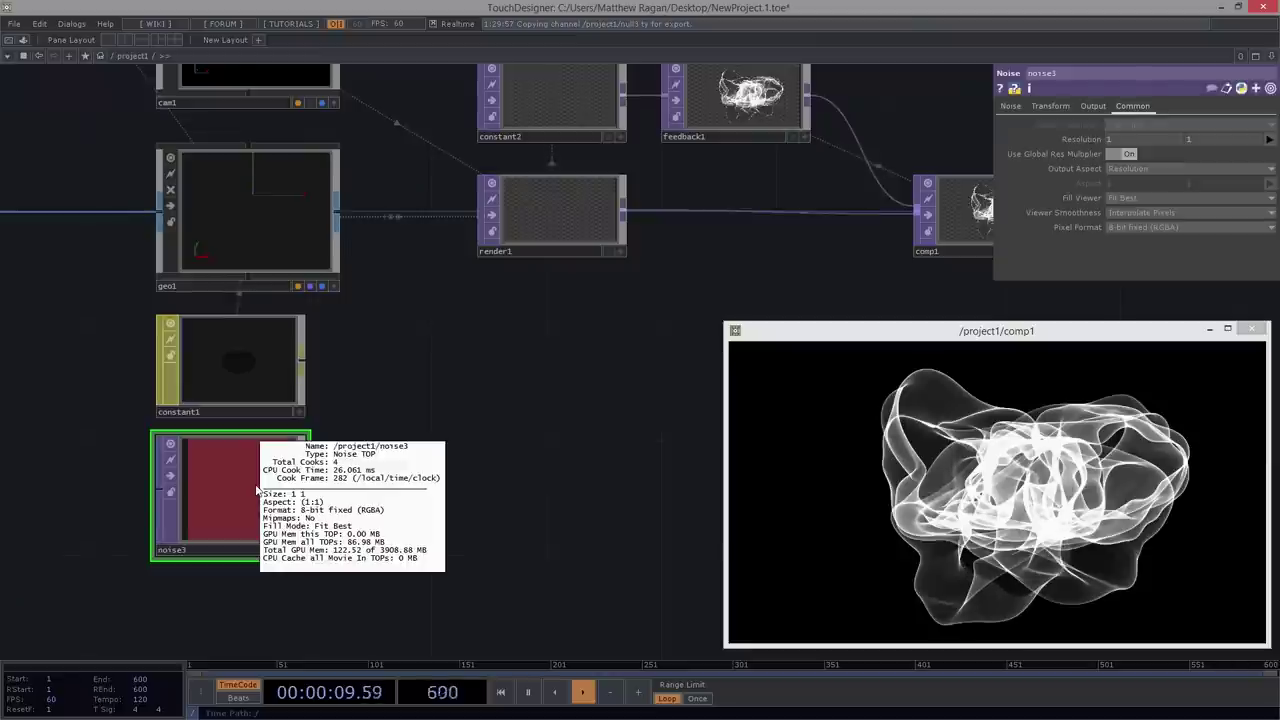
- Animate the new Noise TOP by setting its Z translate expression to absTime.seconds * 0.01
{"action": "left_click", "coordinate": [1055, 106]}
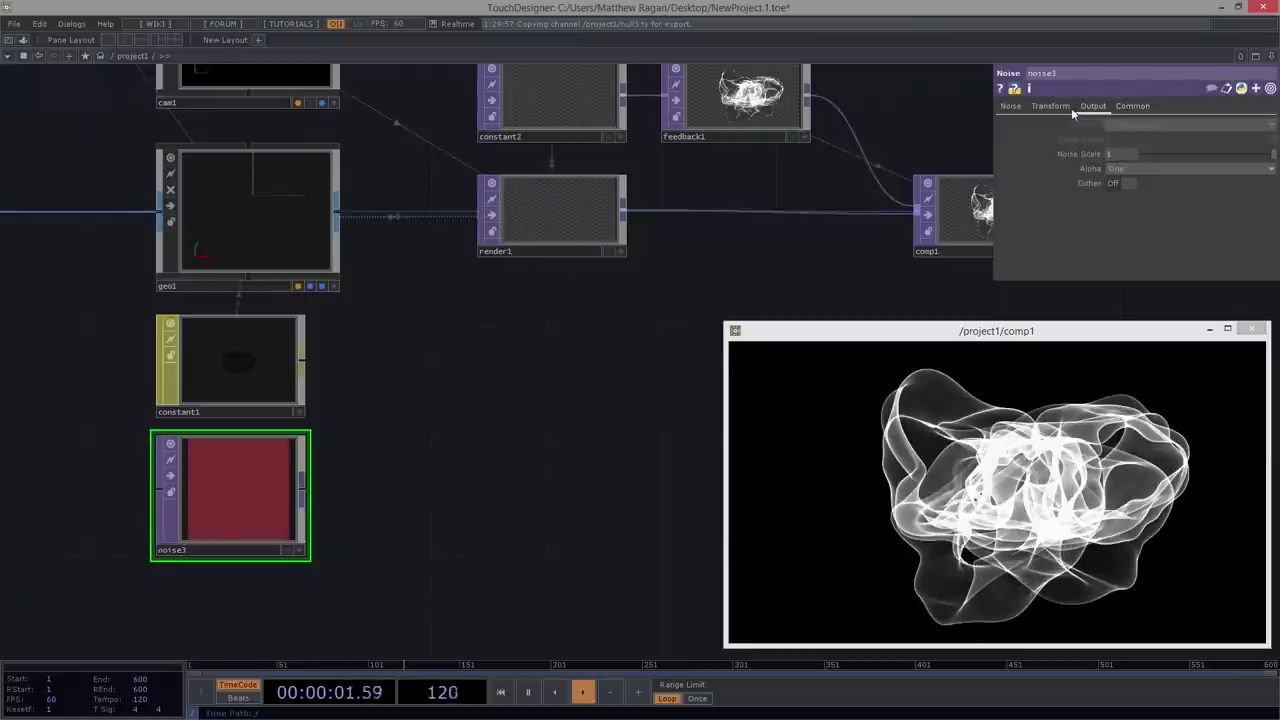
{"action": "left_click", "coordinate": [1104, 155]}
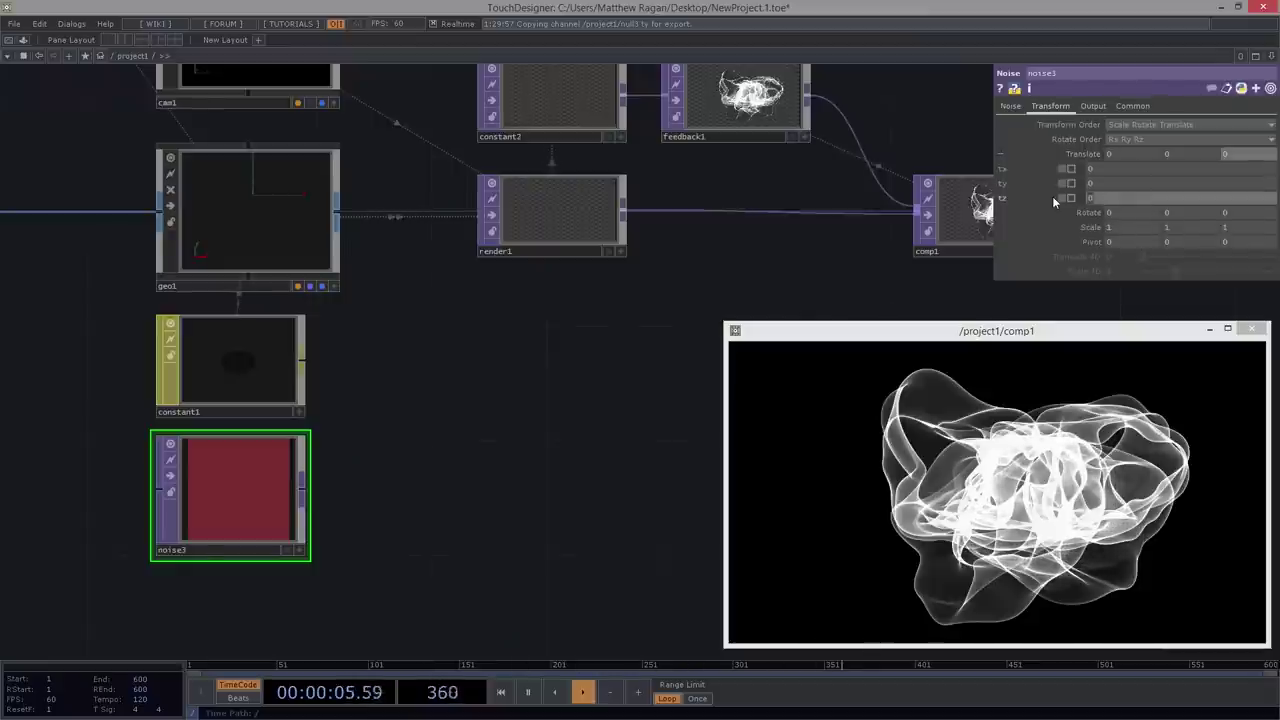
{"action": "type", "text": "absTime.seconds"}
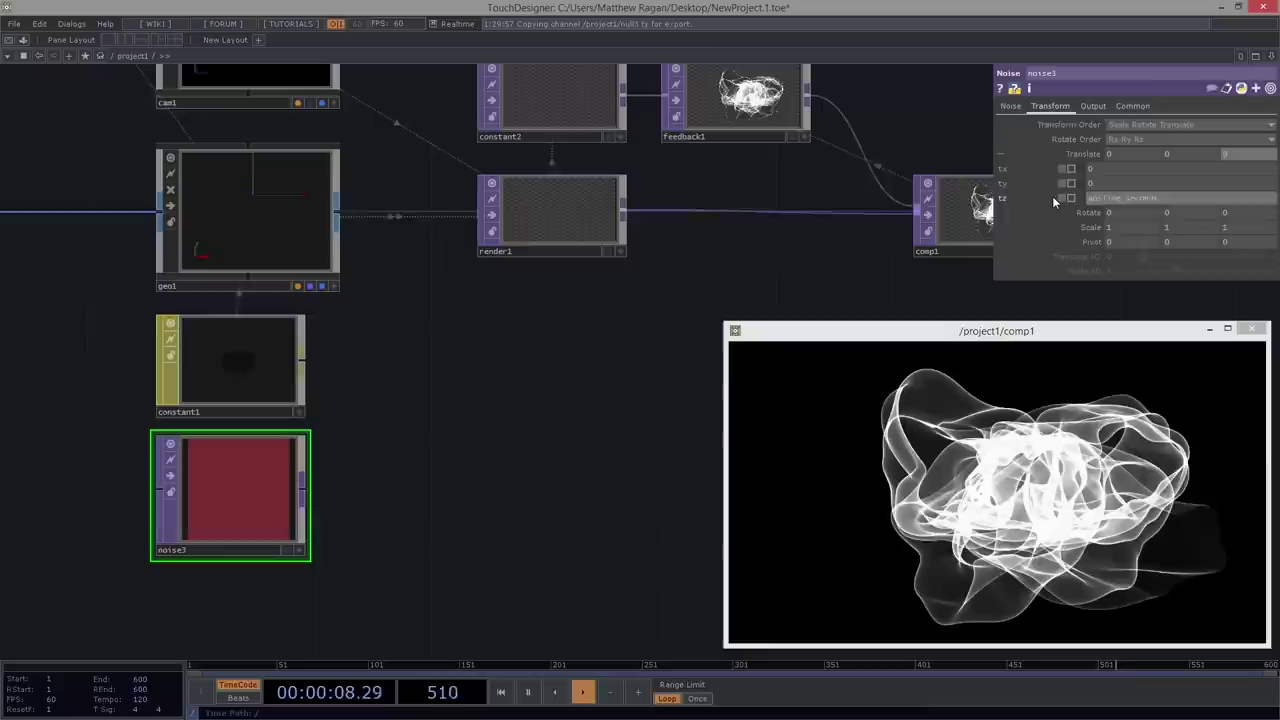
{"action": "key", "text": "Return"}
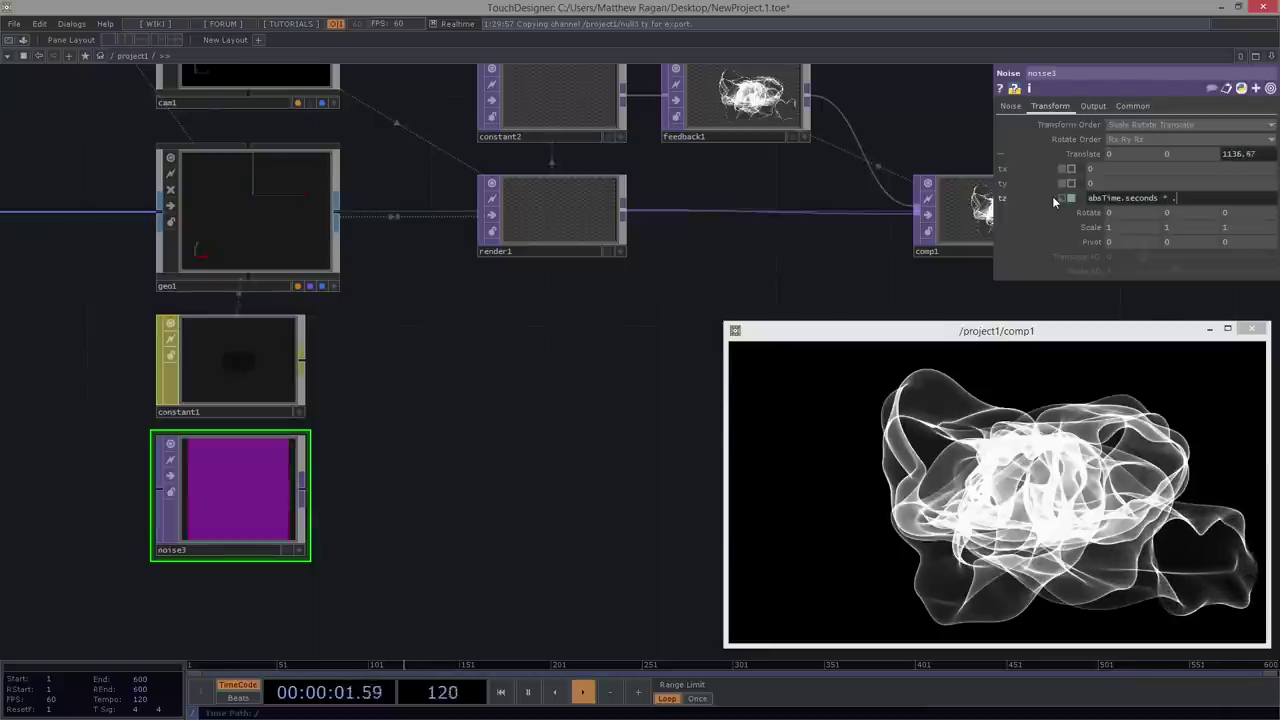
{"action": "type", "text": "* 0"}
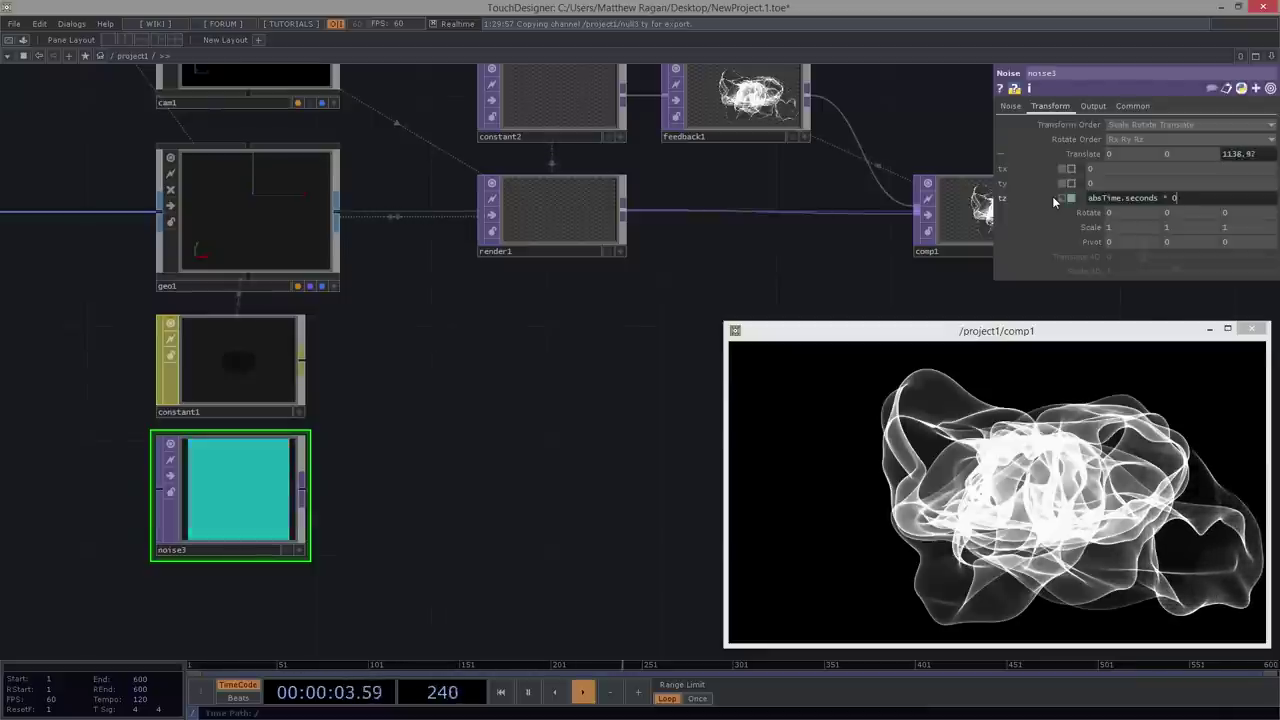
{"action": "type", "text": ".01"}
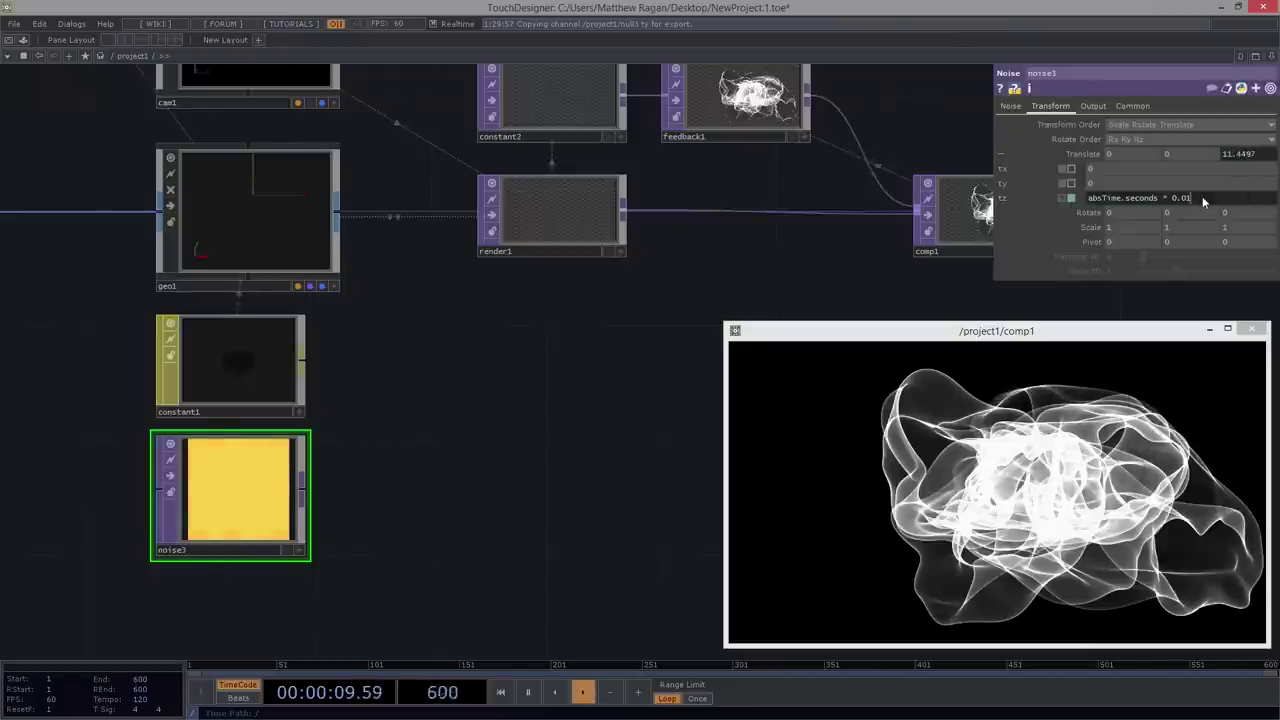
- Set the colour noise's Z translate expression to absTime.seconds * 0.1 and connect a Level TOP to its output, aligned beside it
{"action": "key", "text": "Left"}
{"action": "key", "text": "BackSpace"}
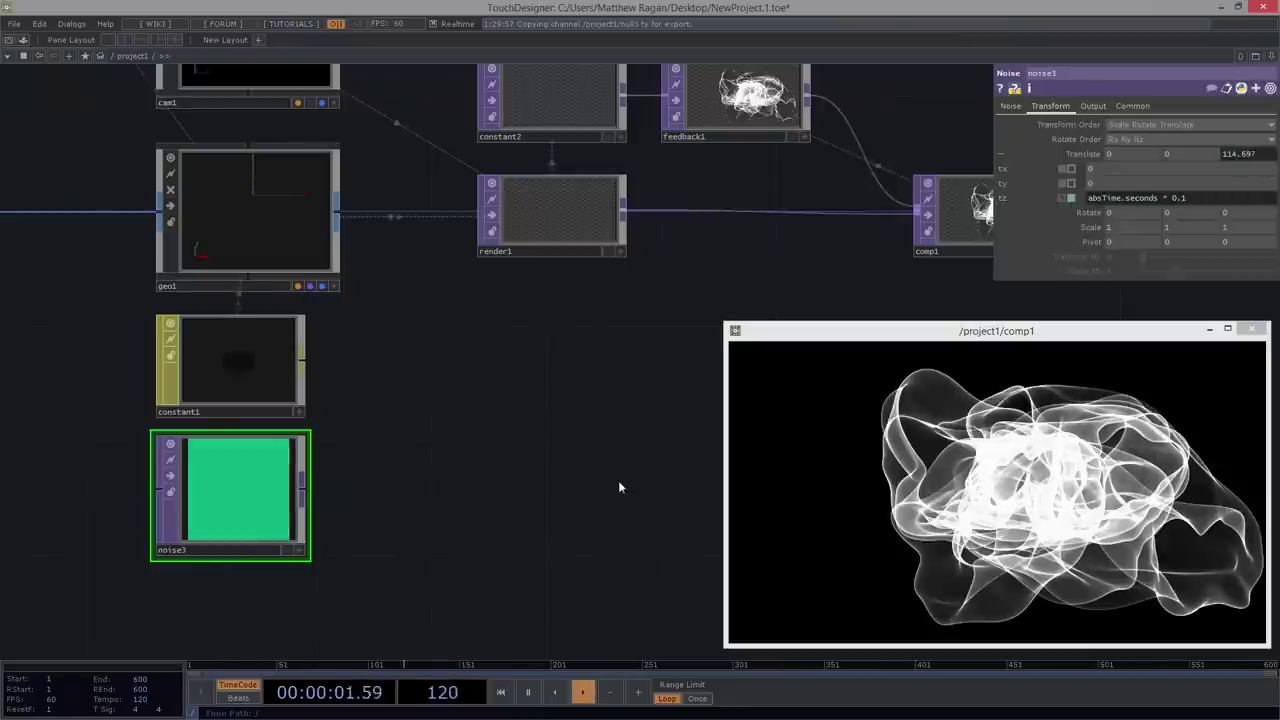
{"action": "left_click", "coordinate": [302, 488]}
{"action": "type", "text": "nu"}
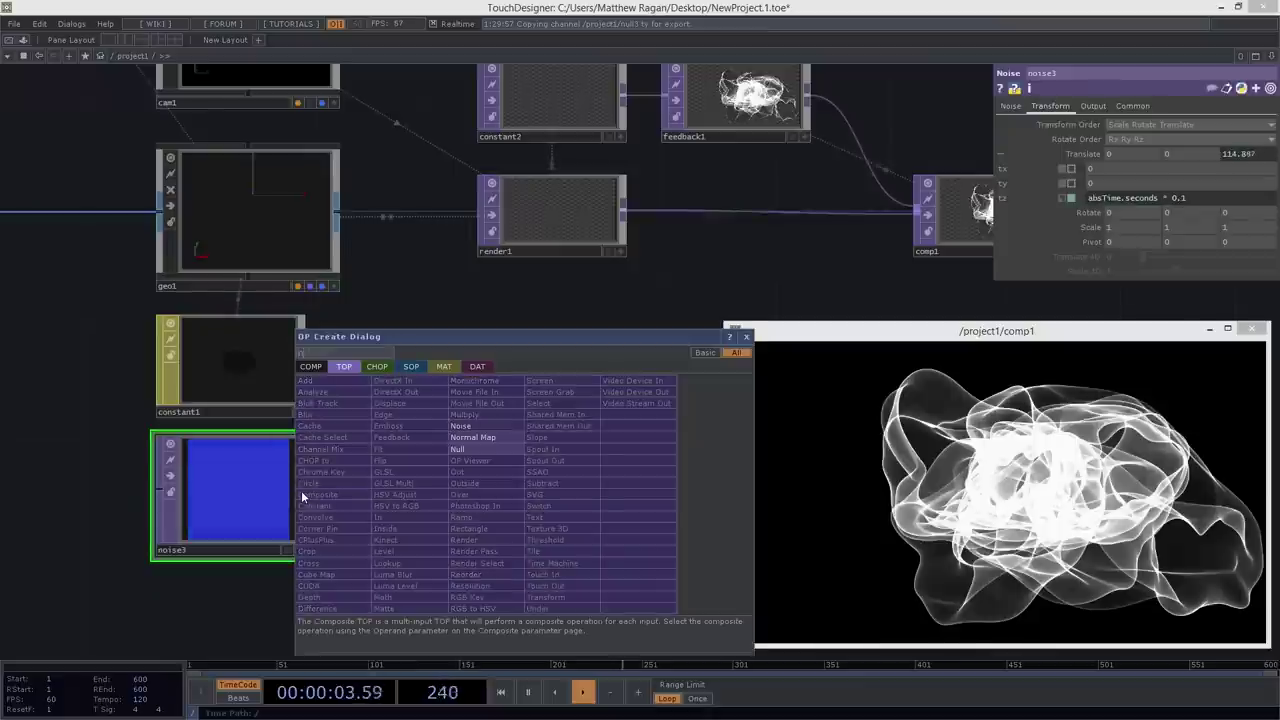
{"action": "key", "text": "BackSpace"}
{"action": "key", "text": "BackSpace"}
{"action": "type", "text": "ke"}
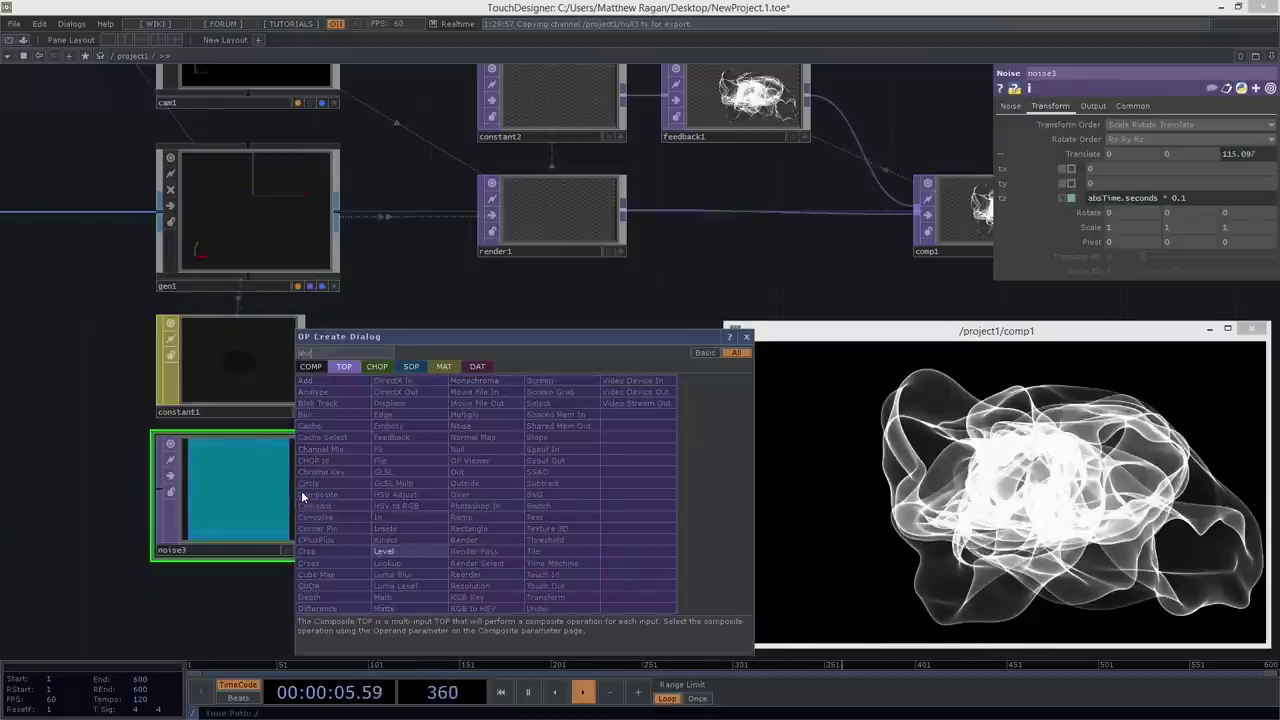
{"action": "left_click", "coordinate": [384, 551]}
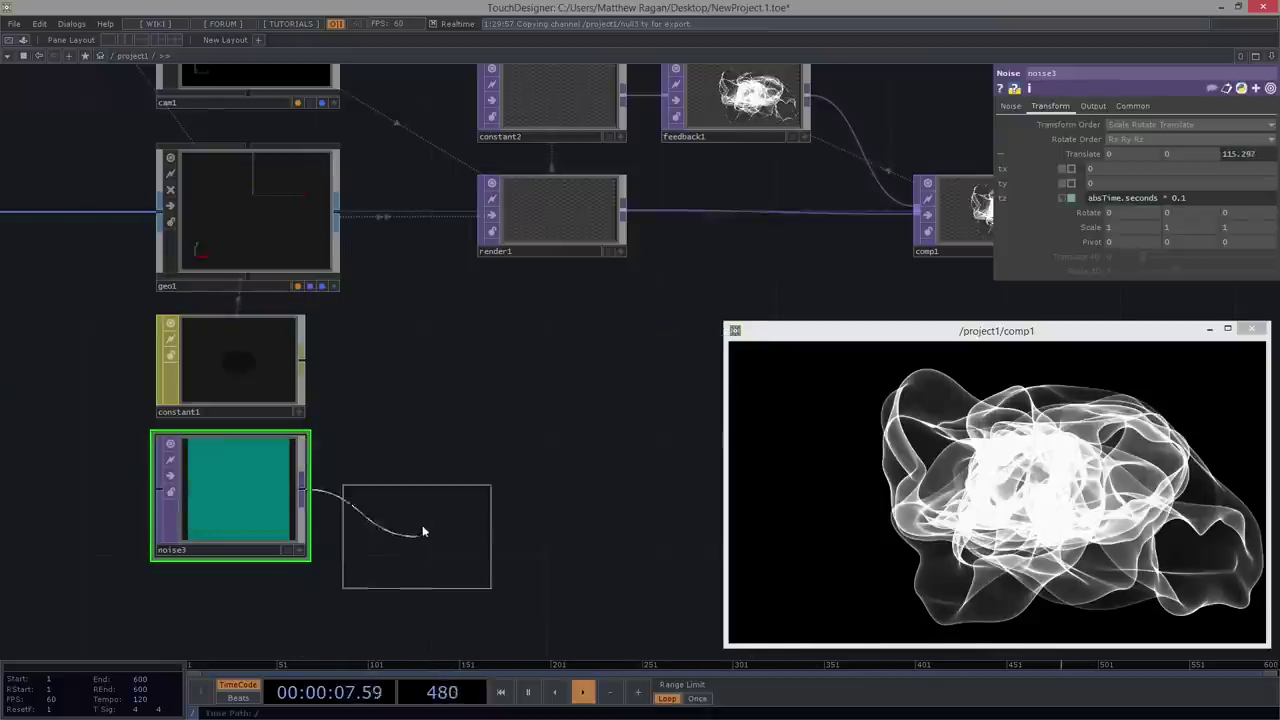
{"action": "left_click", "coordinate": [422, 504]}
{"action": "left_click_drag", "start_coordinate": [427, 481], "coordinate": [426, 495]}
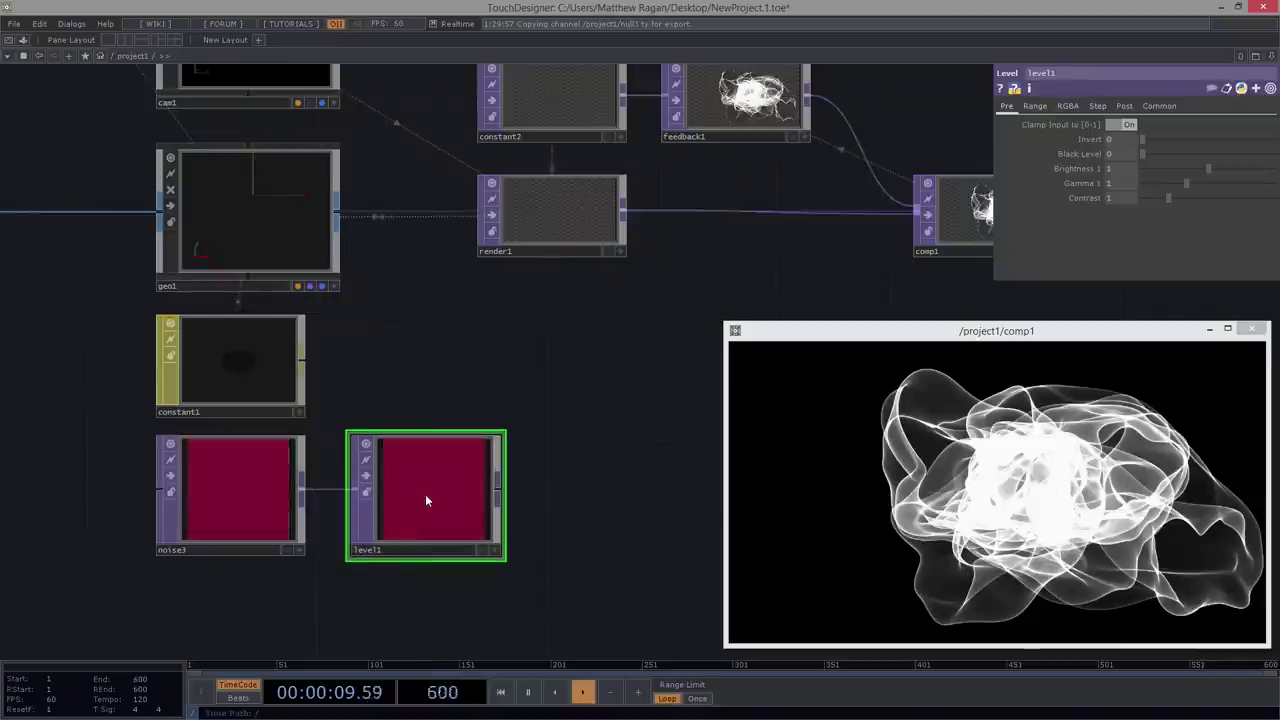
- Connect a Null TOP to the output of level1 and place it in line with the noise chain
{"action": "key", "text": "Tab"}
{"action": "type", "text": "nul"}
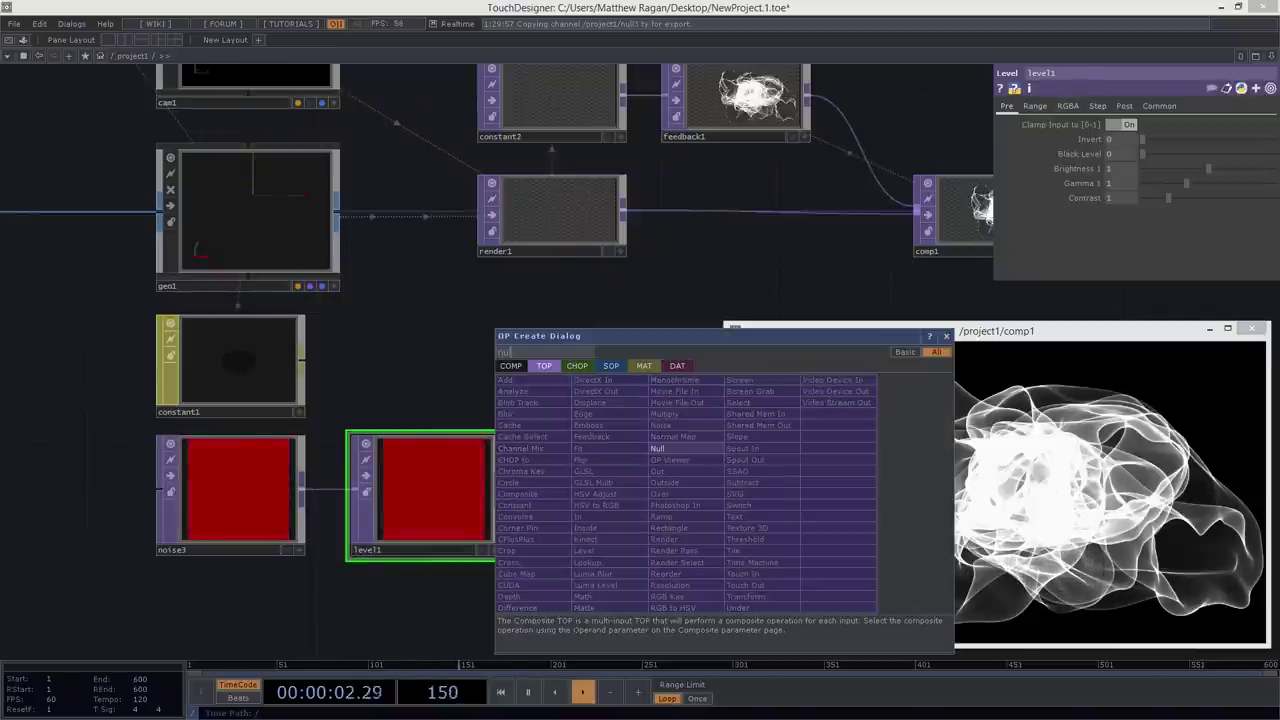
{"action": "left_click", "coordinate": [657, 449]}
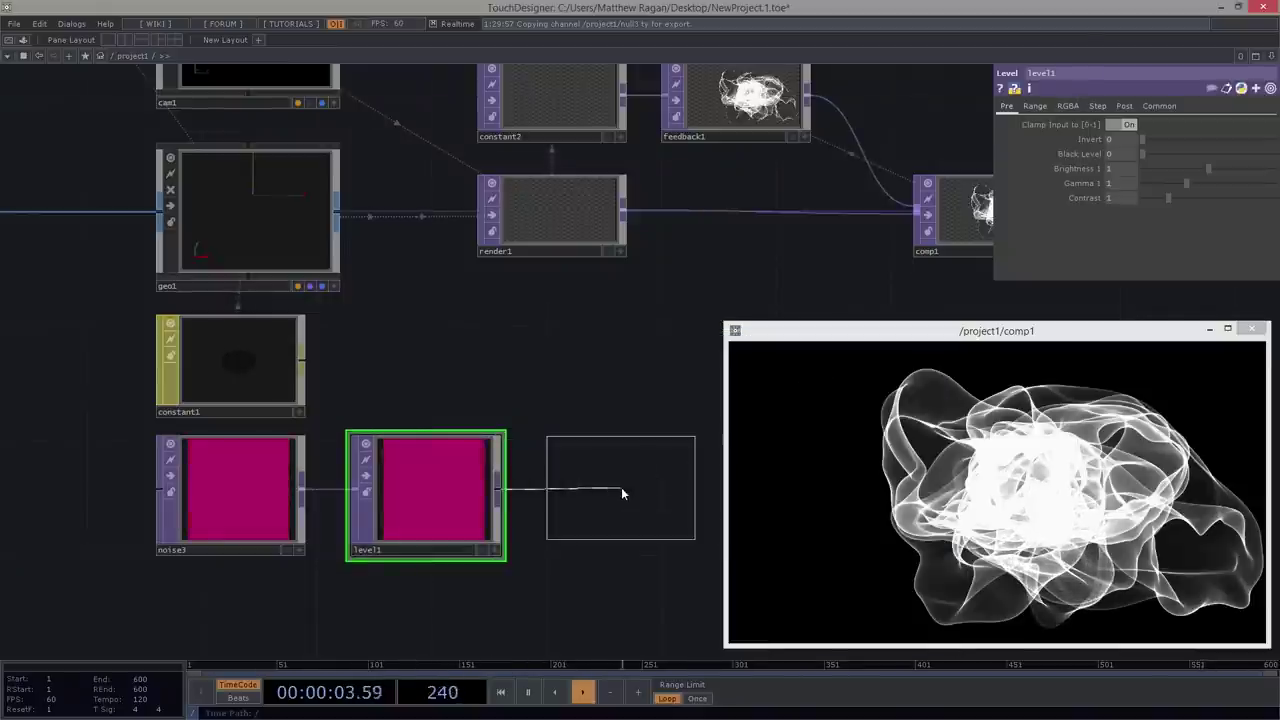
{"action": "left_click", "coordinate": [621, 489]}
{"action": "left_click_drag", "start_coordinate": [619, 497], "coordinate": [631, 509]}
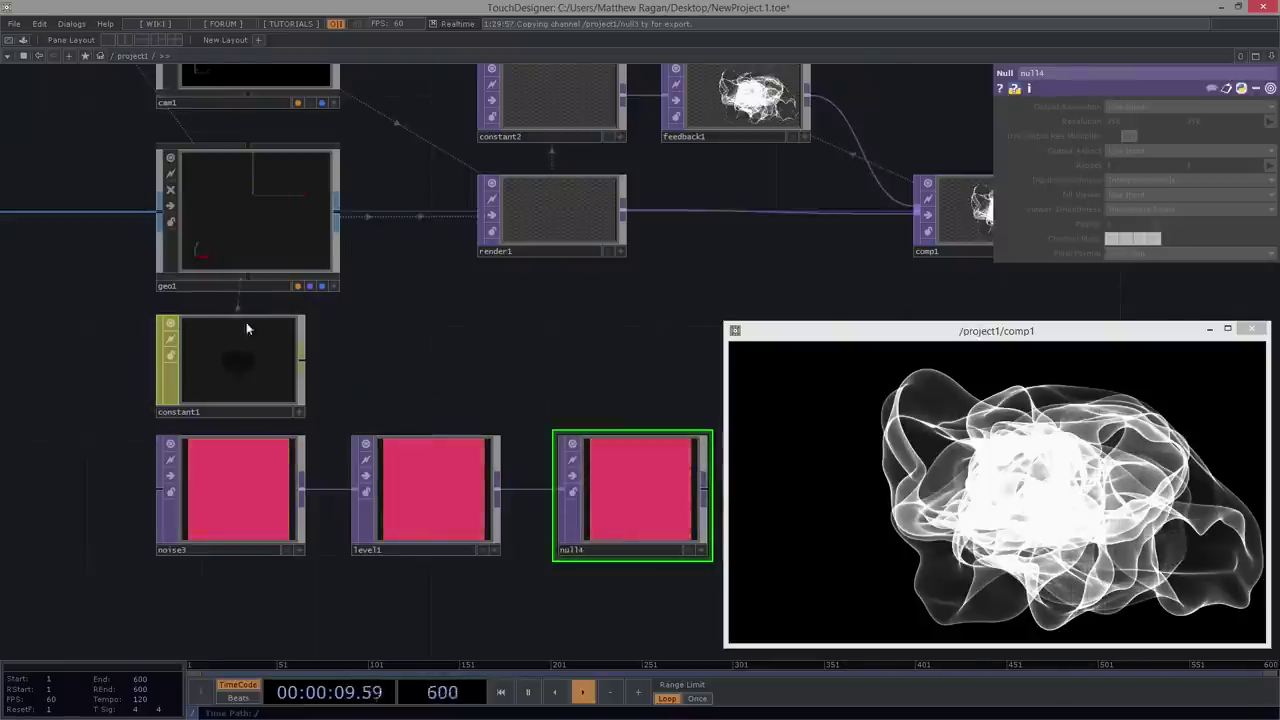
- Convert the null4 TOP's colour to channels with a TOP to CHOP and undo the Null's accidental shift
{"action": "left_click_drag", "start_coordinate": [533, 377], "coordinate": [530, 375]}
{"action": "scroll", "coordinate": [469, 372], "scroll_direction": "down", "scroll_amount": 2}
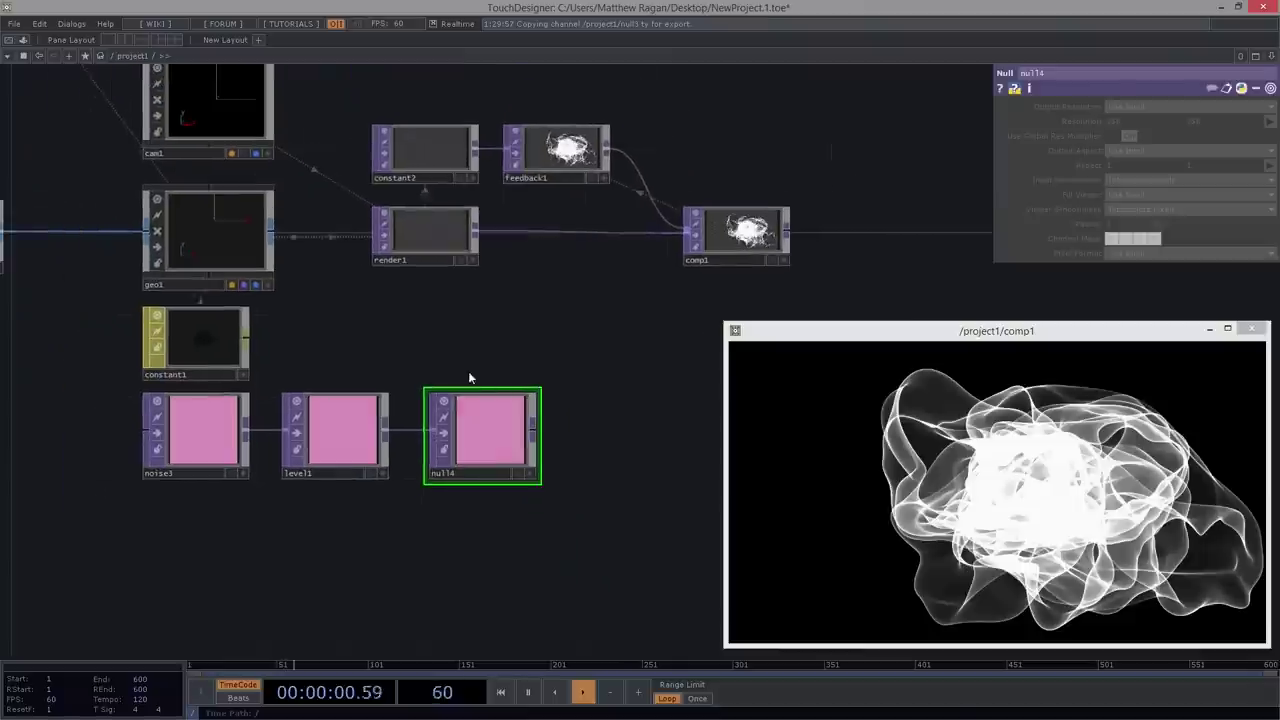
{"action": "right_click", "coordinate": [516, 426]}
{"action": "left_click", "coordinate": [428, 316]}
{"action": "right_click", "coordinate": [535, 430]}
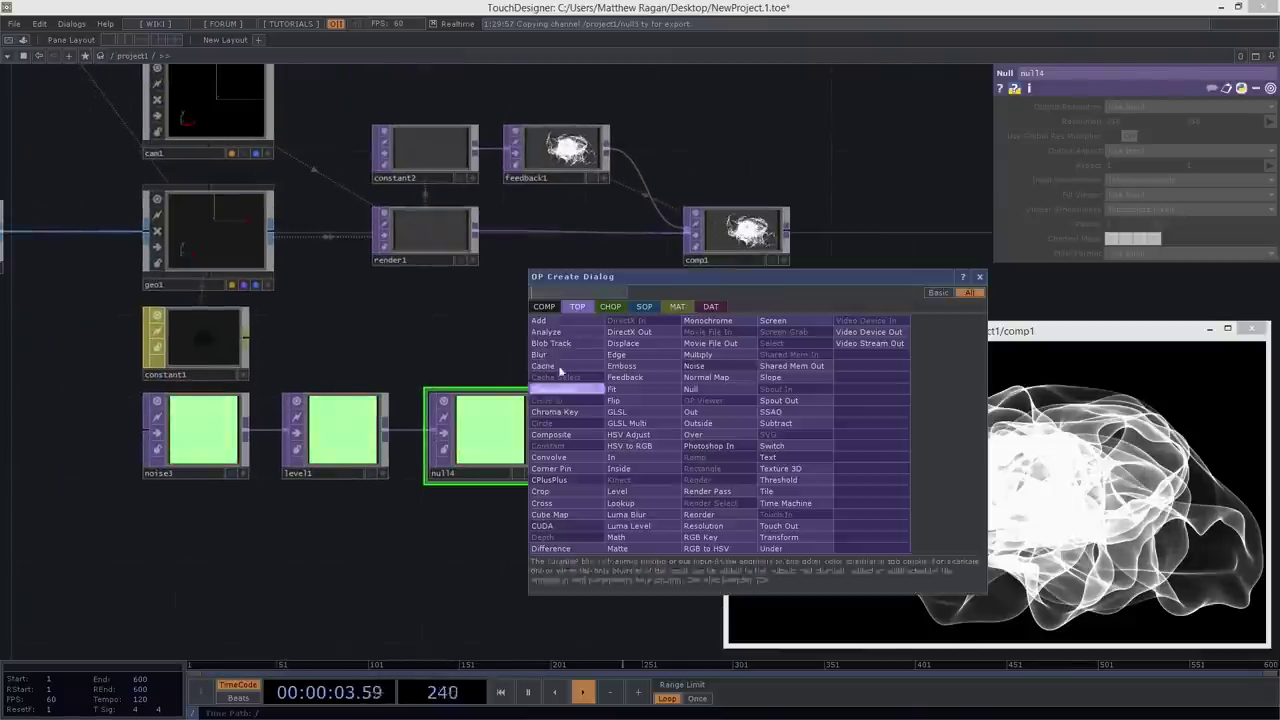
{"action": "left_click", "coordinate": [606, 307]}
{"action": "left_click", "coordinate": [590, 332]}
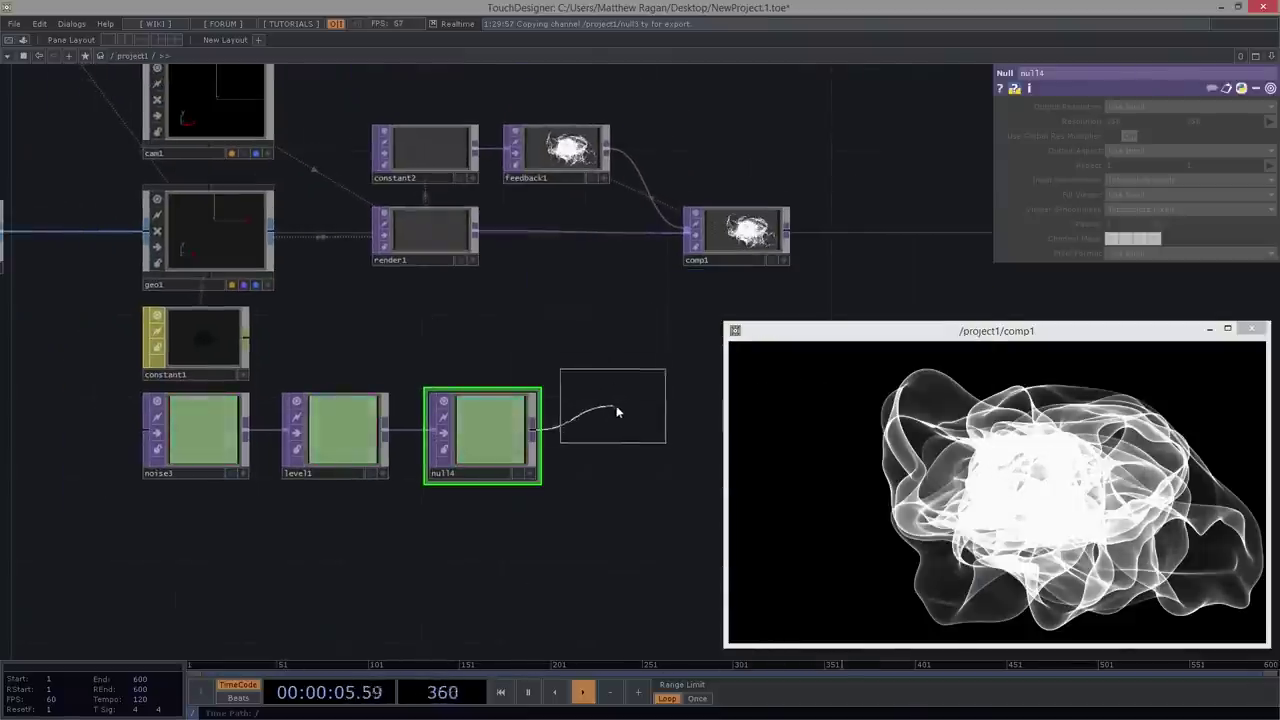
{"action": "left_click", "coordinate": [616, 407]}
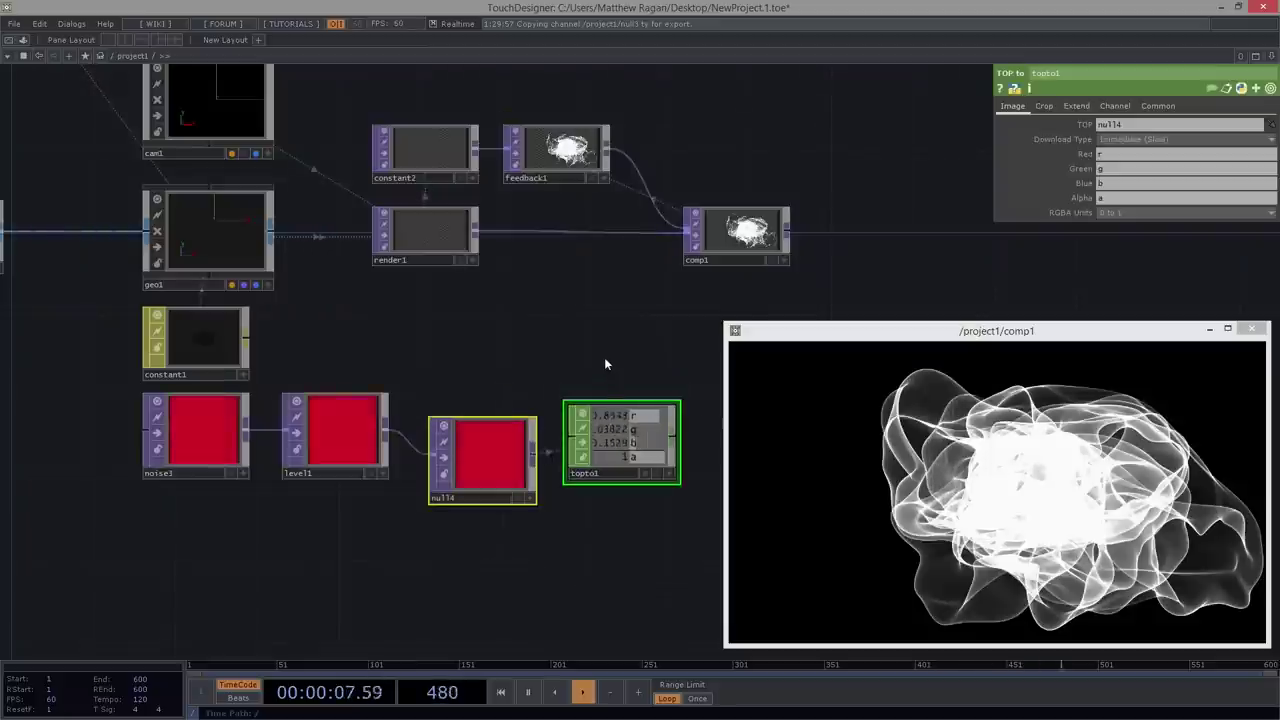
{"action": "key", "text": "ctrl+z"}
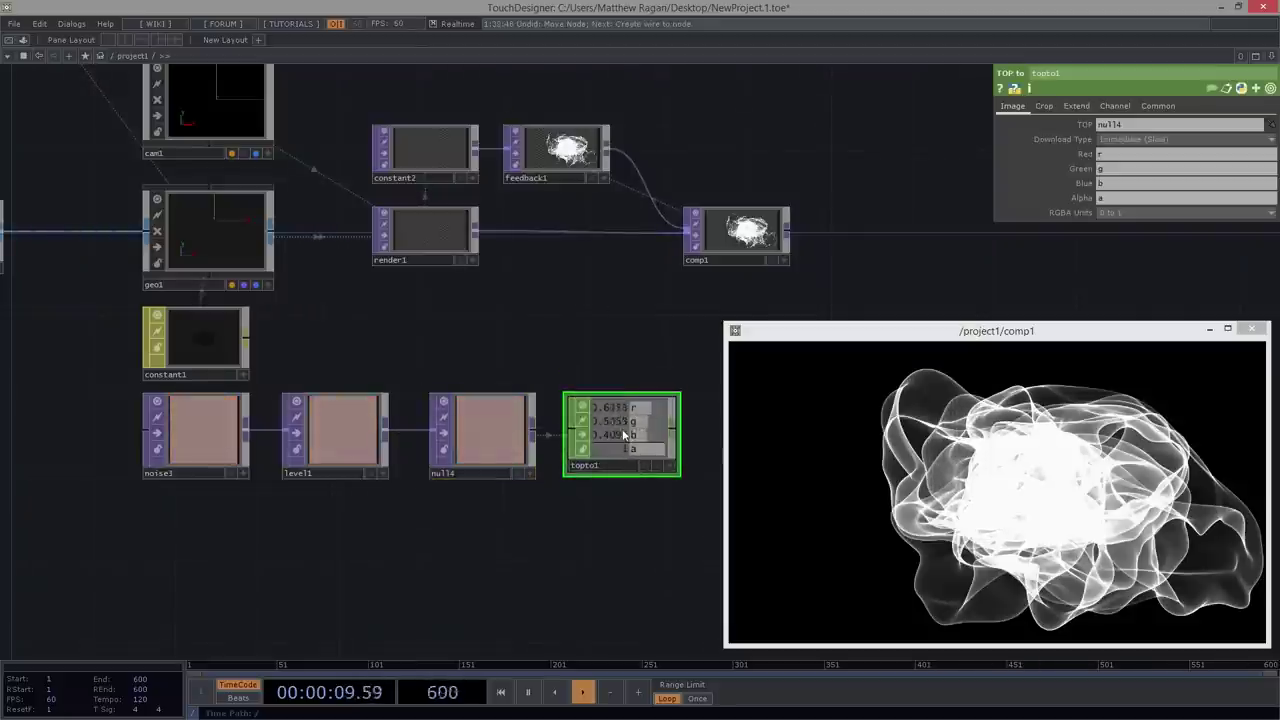
- Check the TOP to CHOP's operator info and delete that CHOP
{"action": "middle_click", "coordinate": [625, 435]}
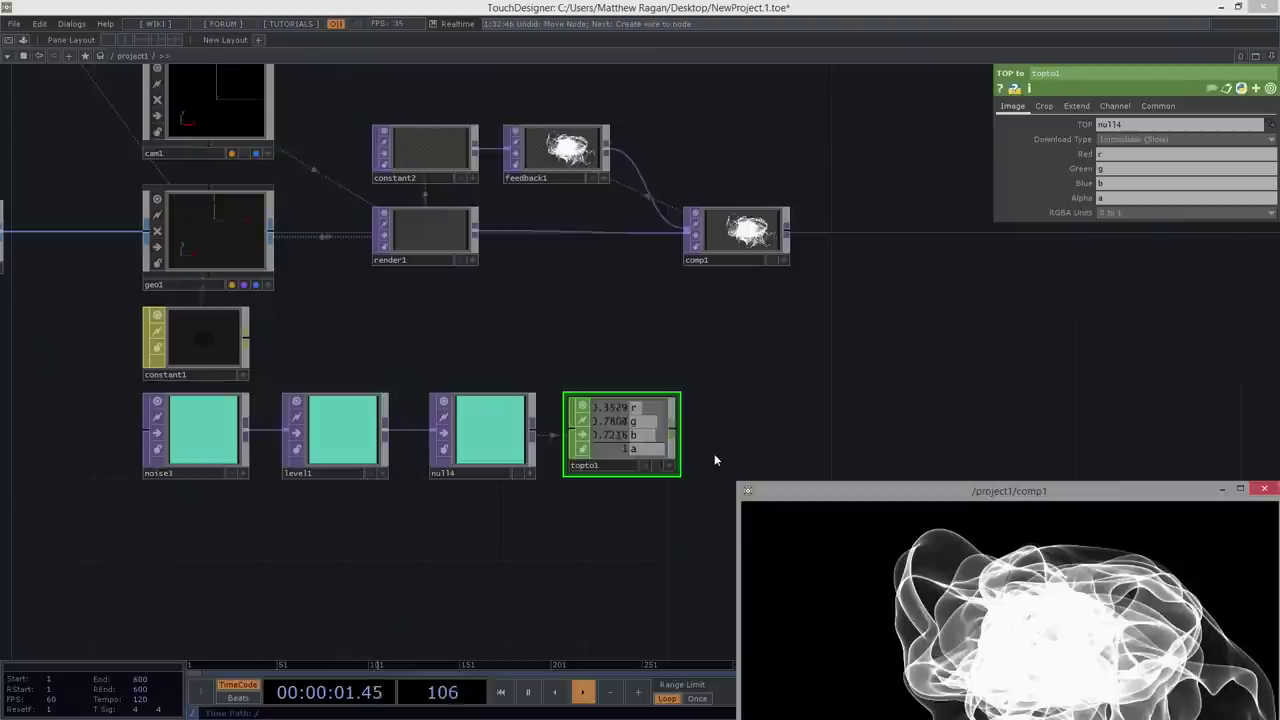
{"action": "middle_click", "coordinate": [668, 440]}
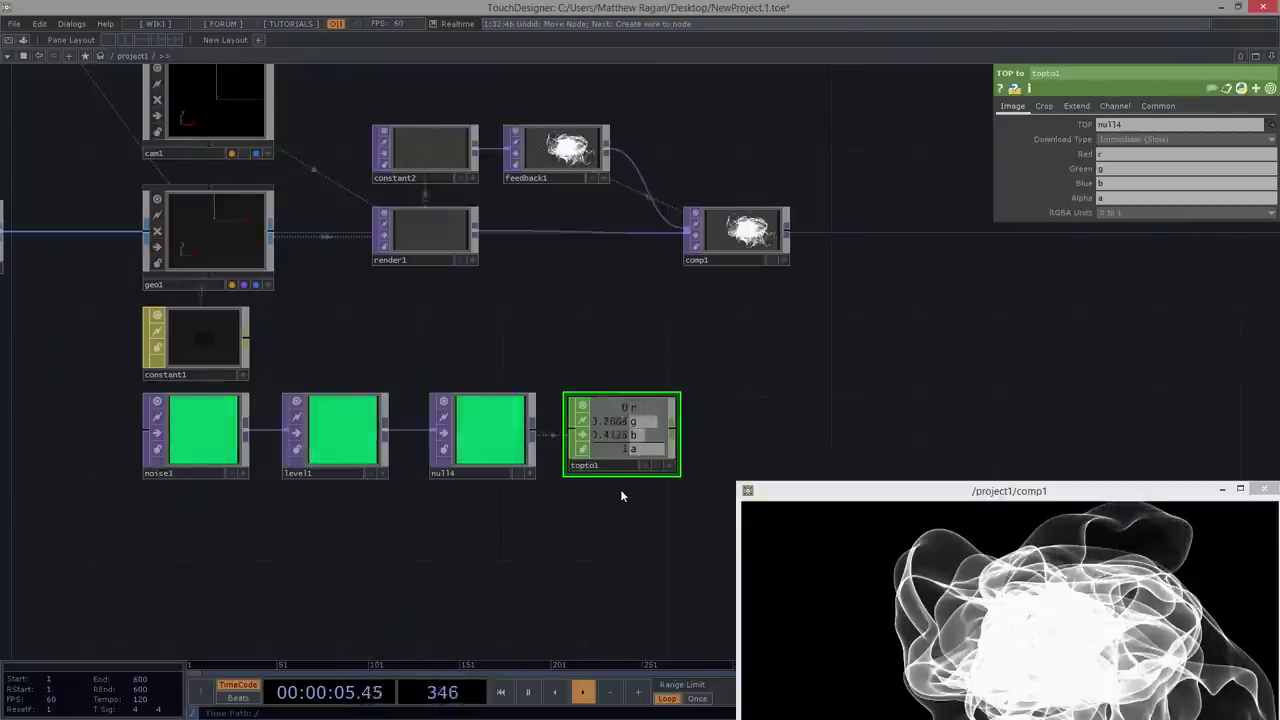
{"action": "key", "text": "Delete"}
- Set the constant1 material's red colour expression to op('null4').sample(x=0,y=0)[0]
{"action": "scroll", "coordinate": [477, 360], "scroll_direction": "up", "scroll_amount": 5}
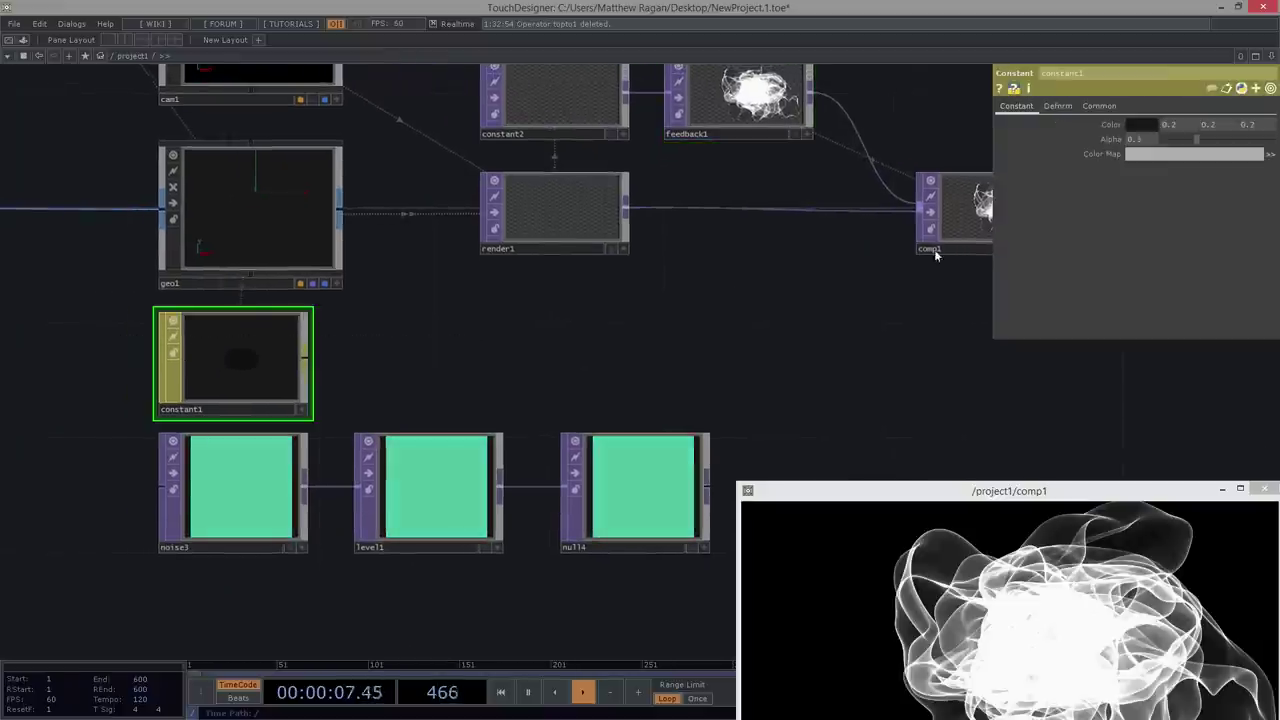
{"action": "left_click", "coordinate": [1110, 130]}
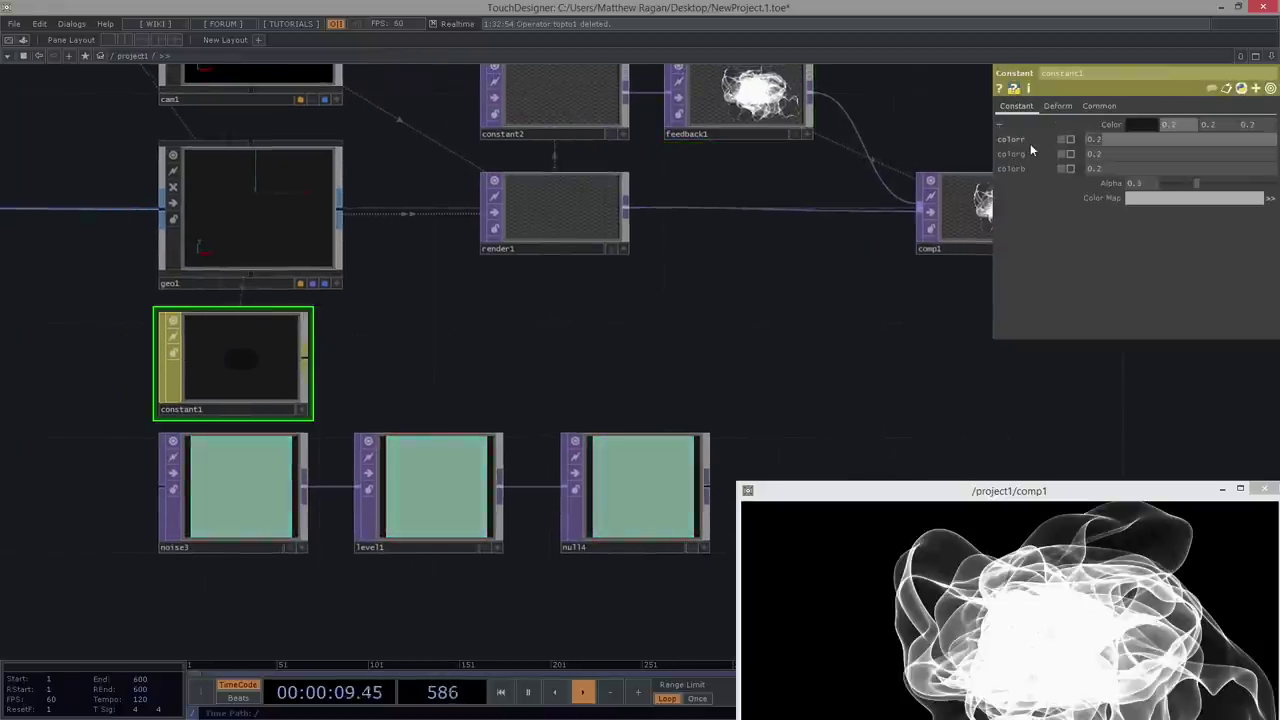
{"action": "type", "text": "op()"}
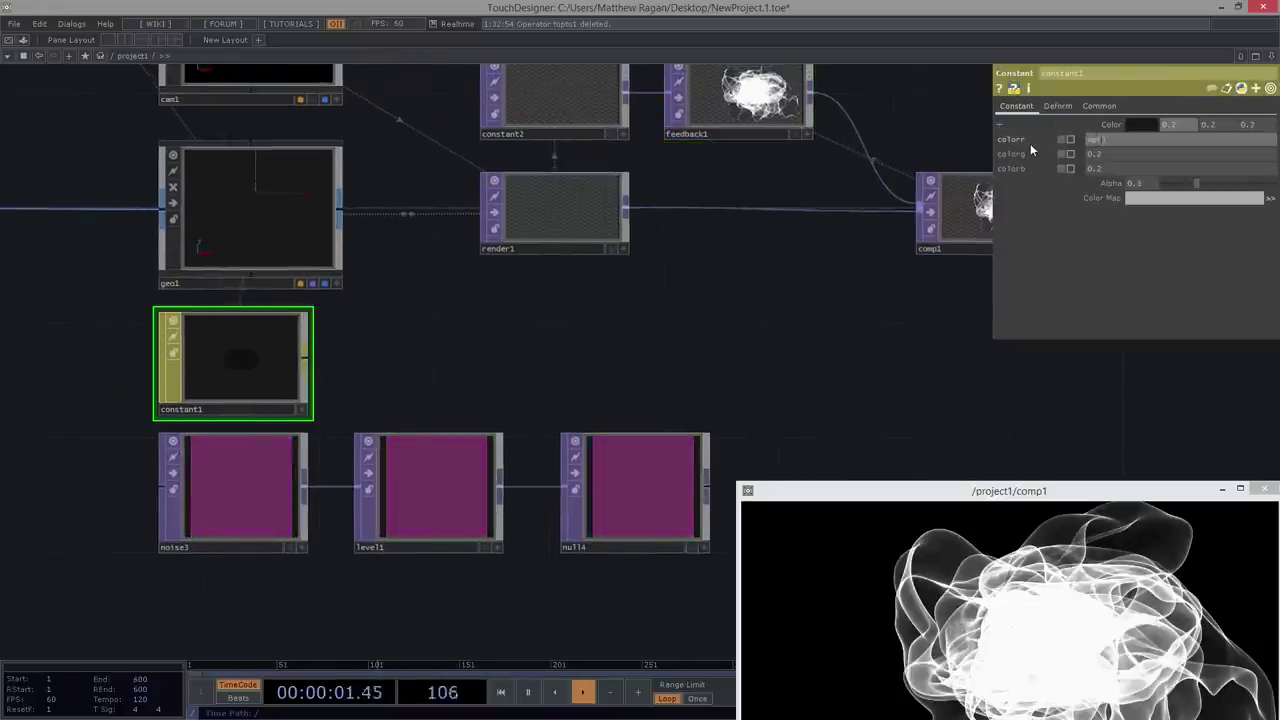
{"action": "type", "text": "'null"}
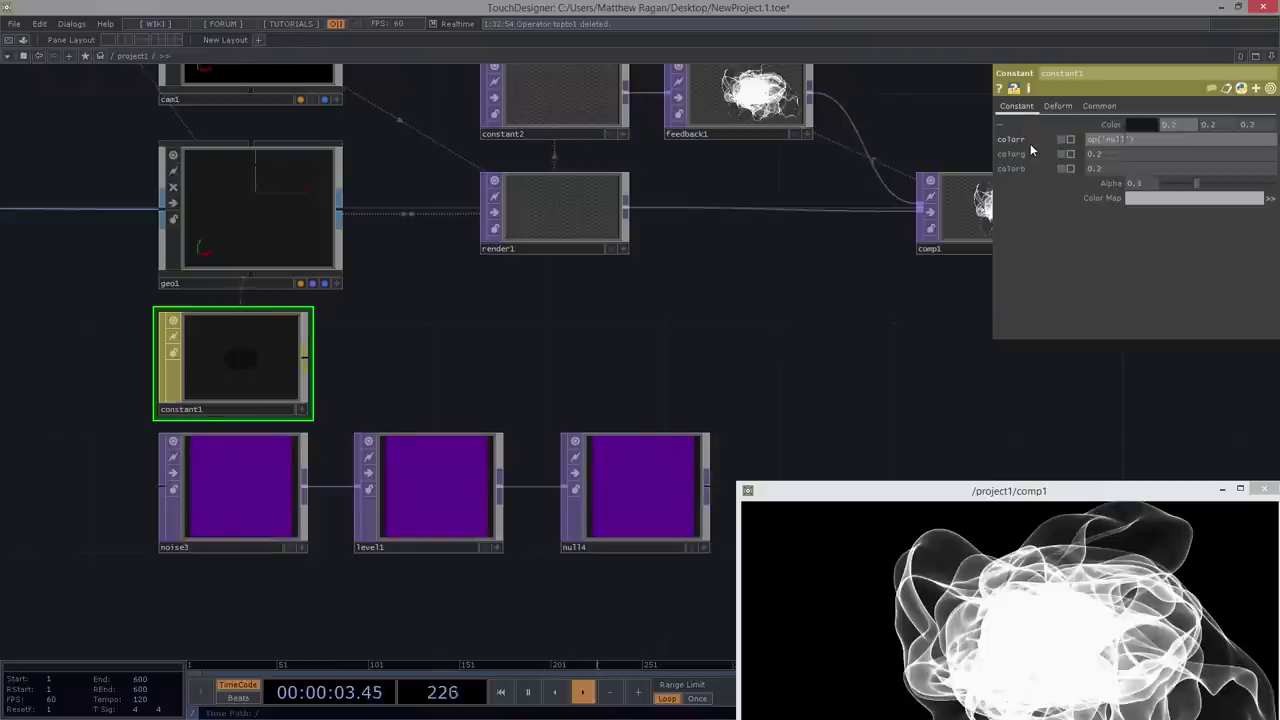
{"action": "type", "text": "4"}
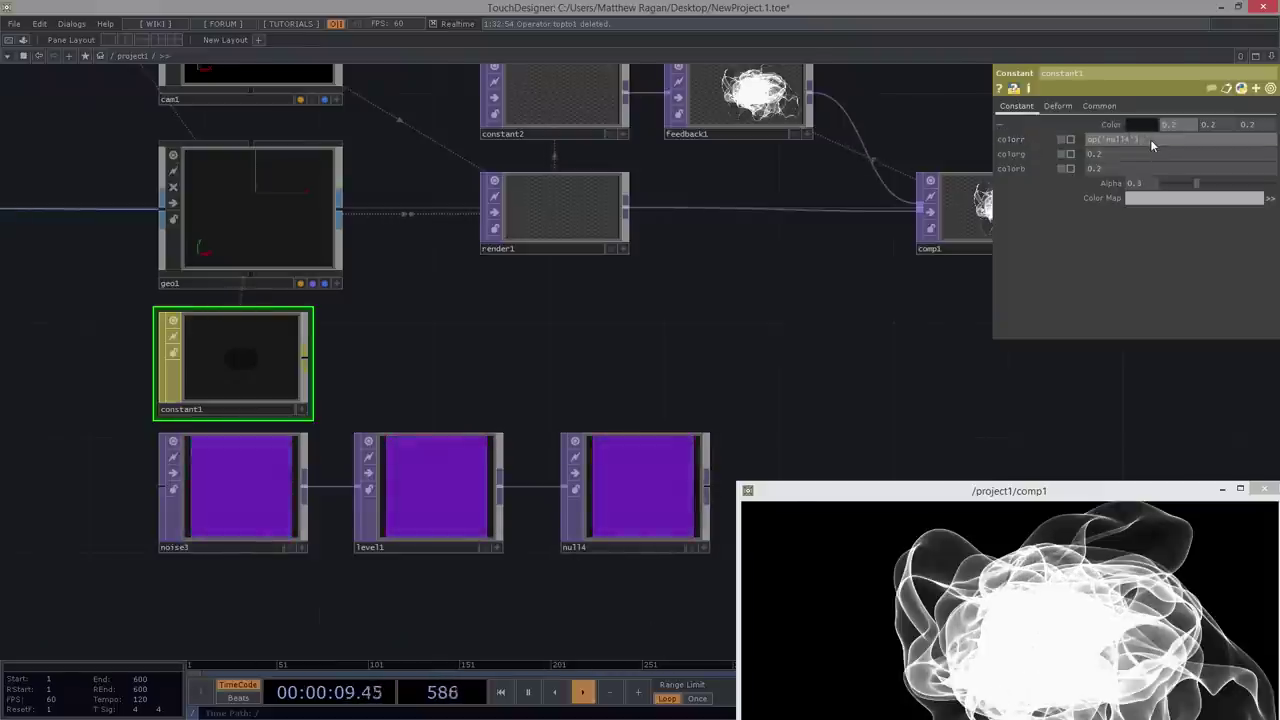
{"action": "type", "text": ".sample()"}
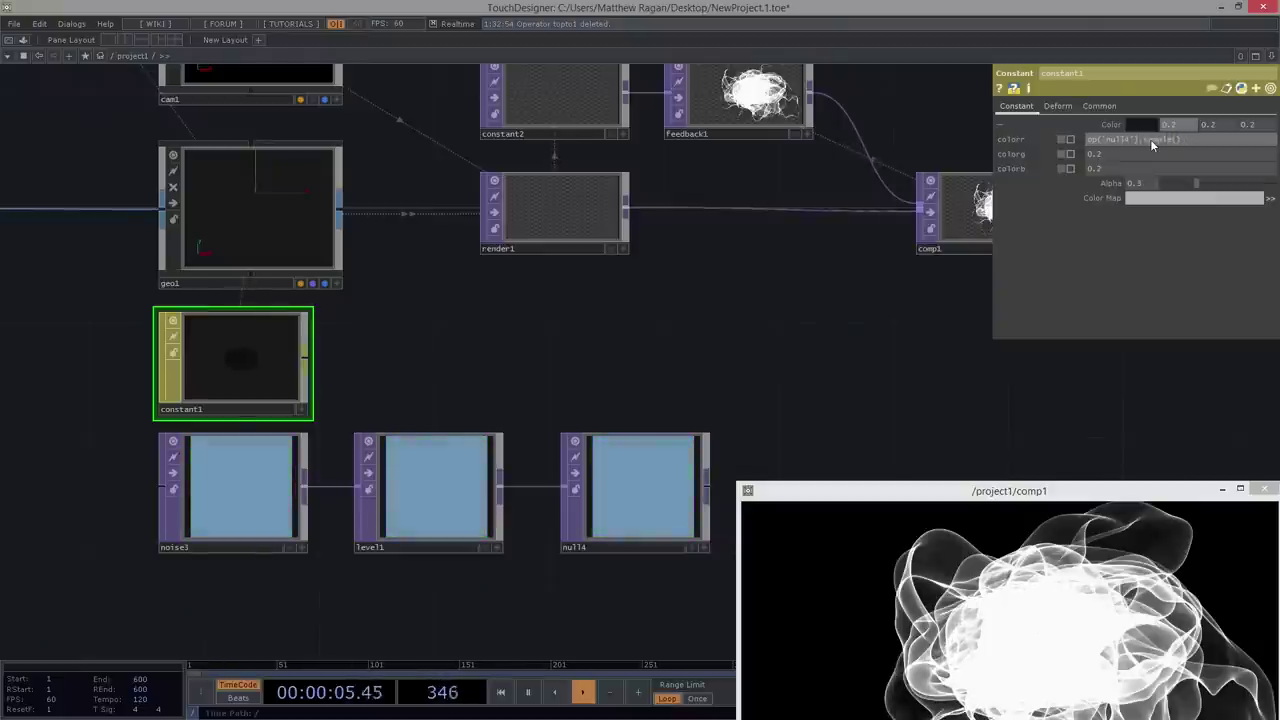
{"action": "type", "text": "x="}
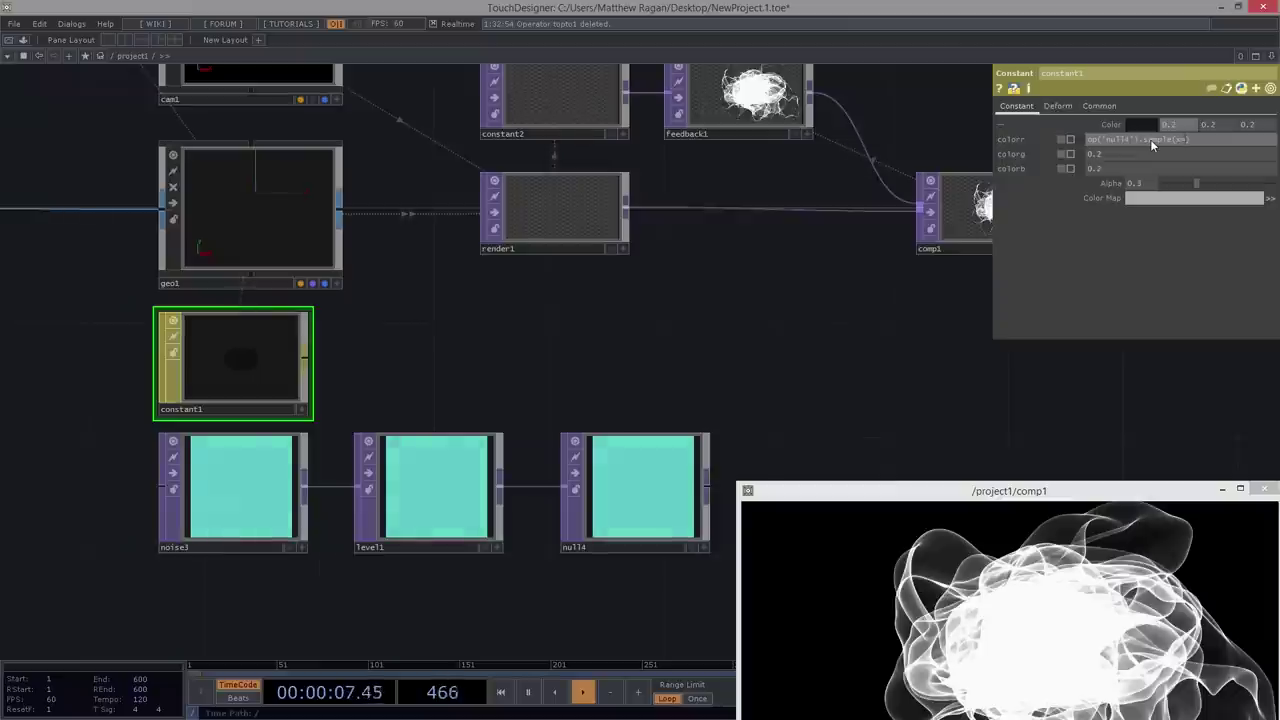
{"action": "type", "text": "=0)"}
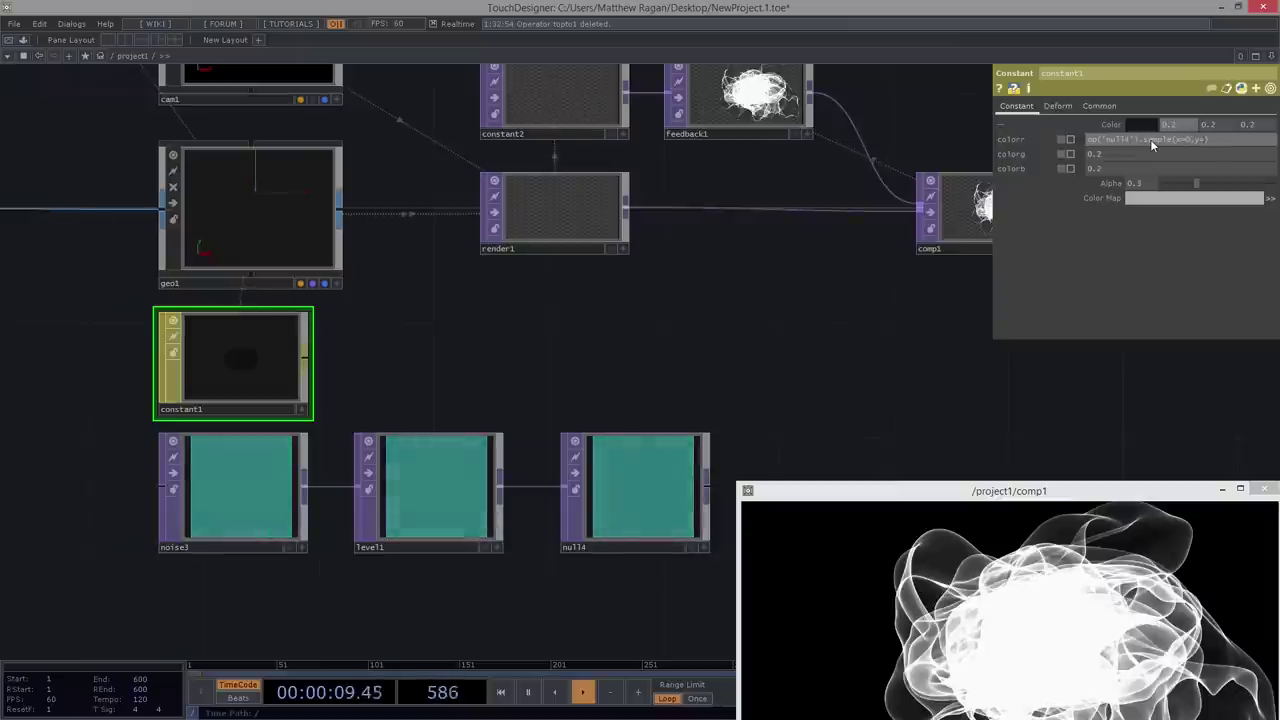
{"action": "type", "text": "["}
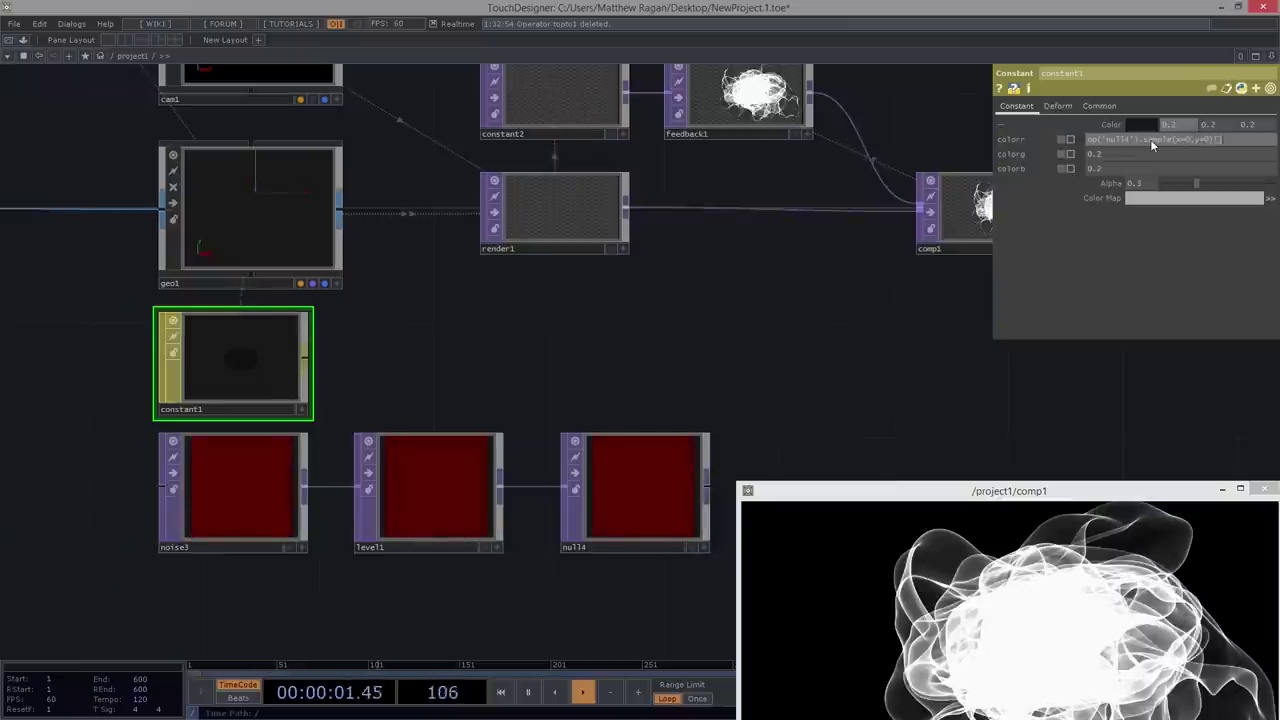
{"action": "type", "text": "0"}
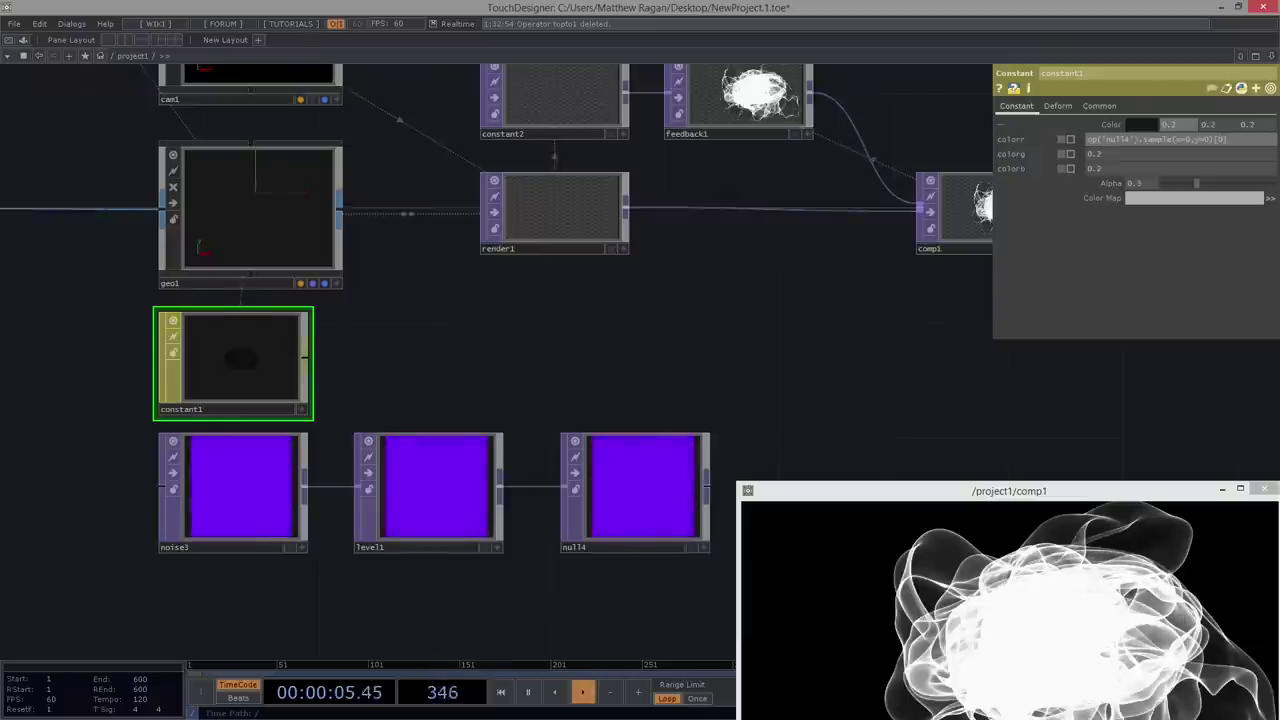
{"action": "key", "text": "Return"}
- Add an Evaluate DAT directly above the null4 TOP
{"action": "key", "text": "Tab"}
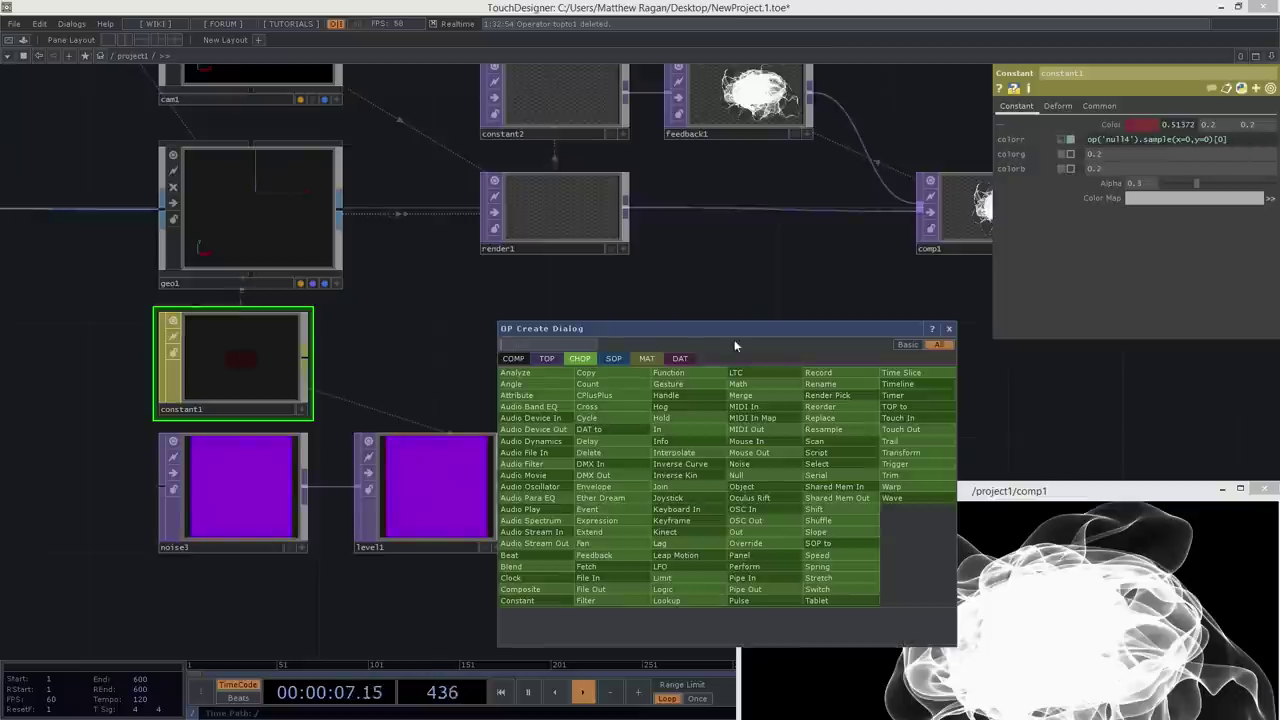
{"action": "left_click", "coordinate": [684, 359]}
{"action": "left_click", "coordinate": [549, 466]}
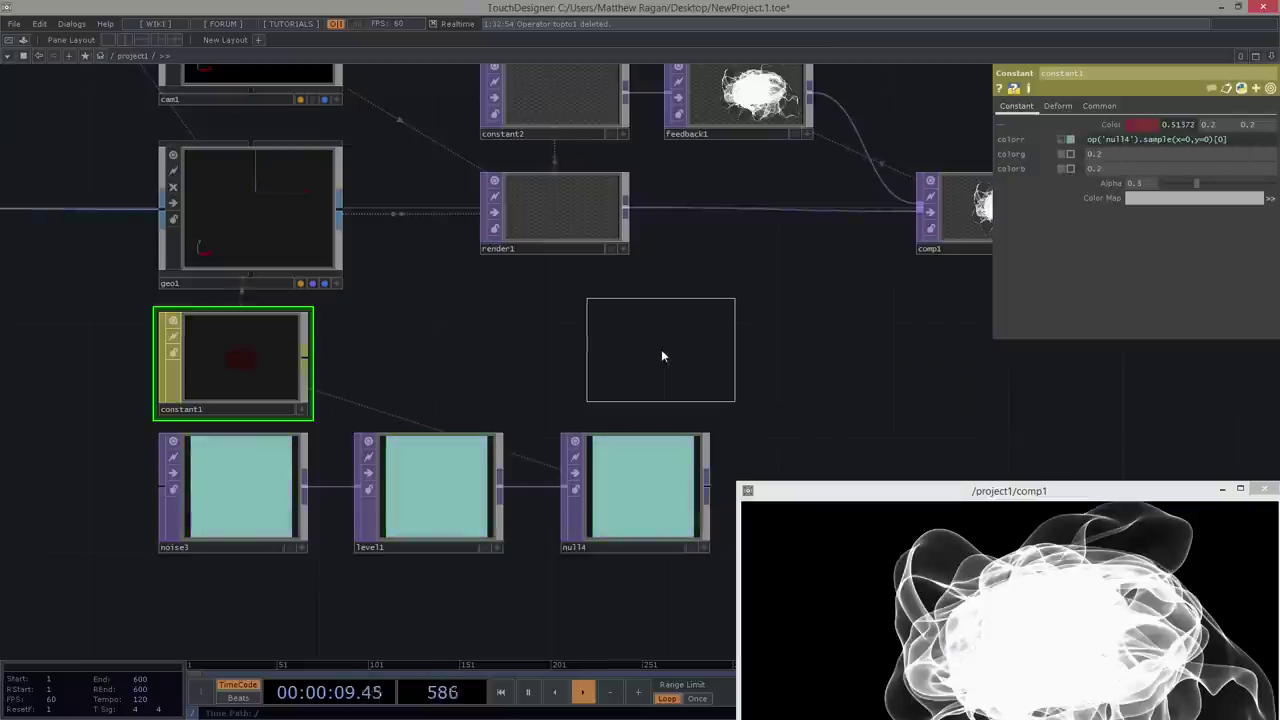
{"action": "left_click", "coordinate": [637, 362]}
- Copy constant1's red colour expression, op('null4').sample(x=0,y=0)[0], into the Evaluate DAT's Expression
{"action": "left_click", "coordinate": [677, 471]}
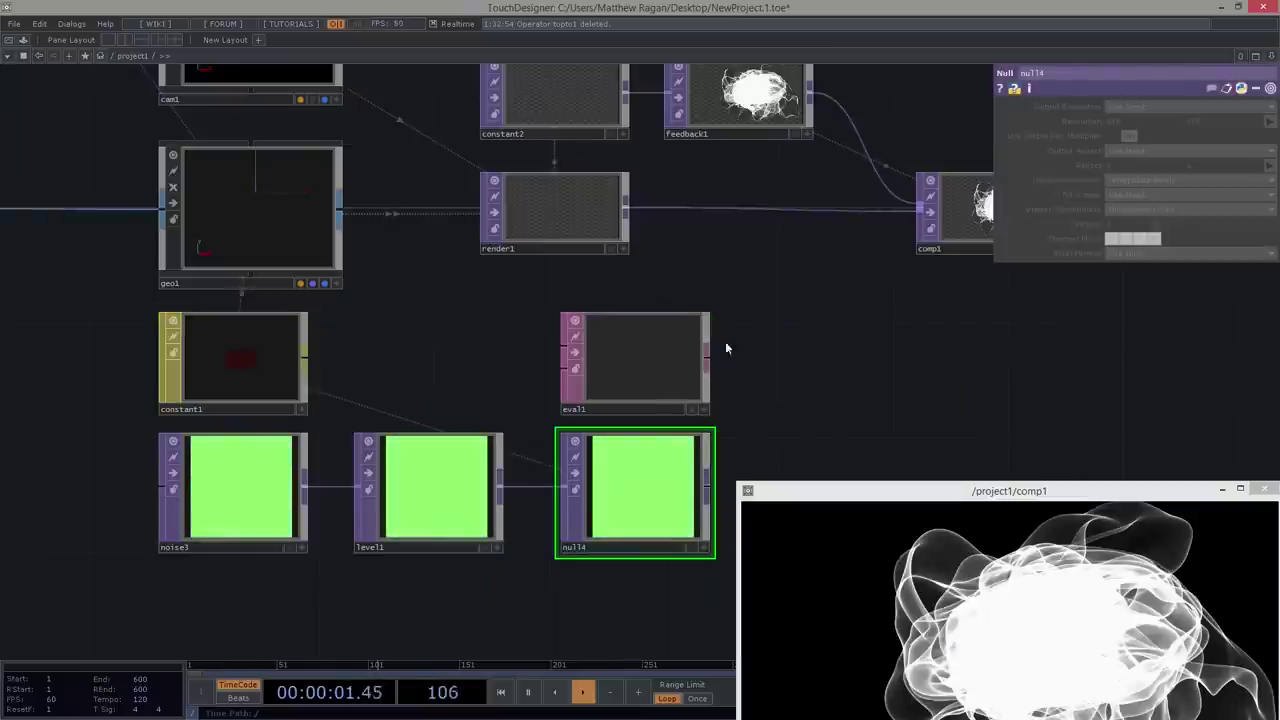
{"action": "left_click", "coordinate": [280, 360]}
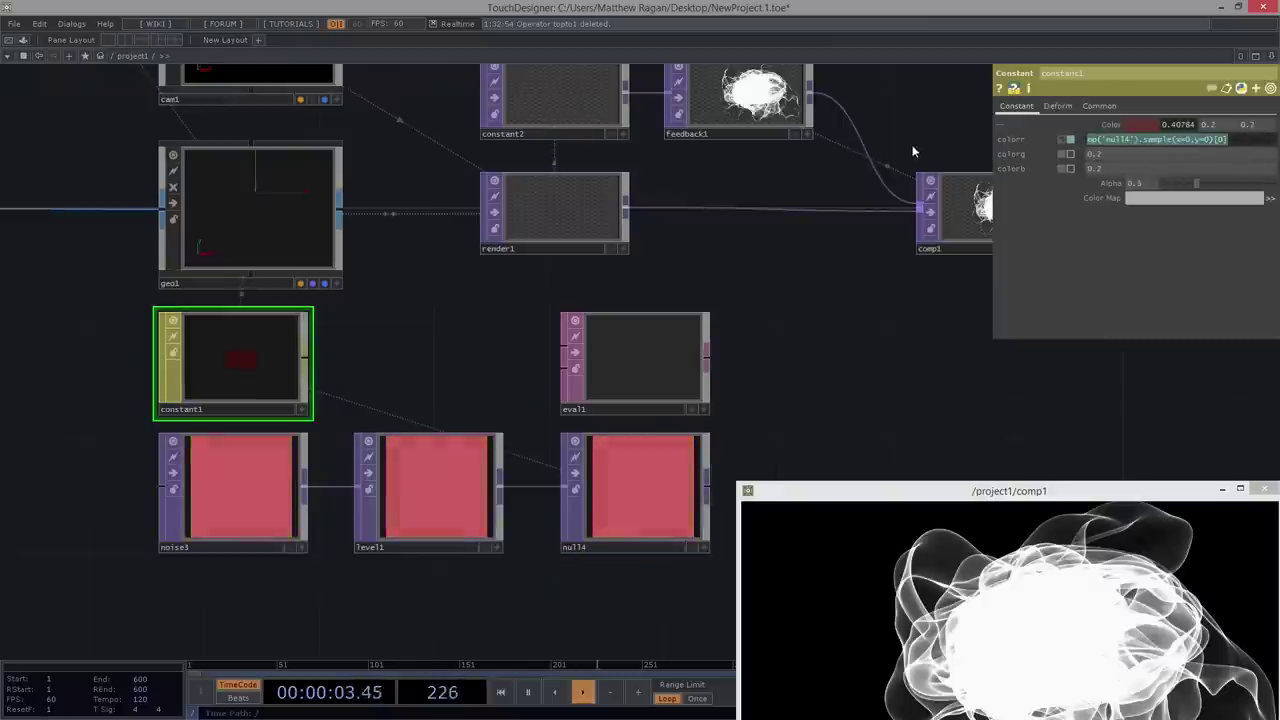
{"action": "left_click", "coordinate": [667, 345]}
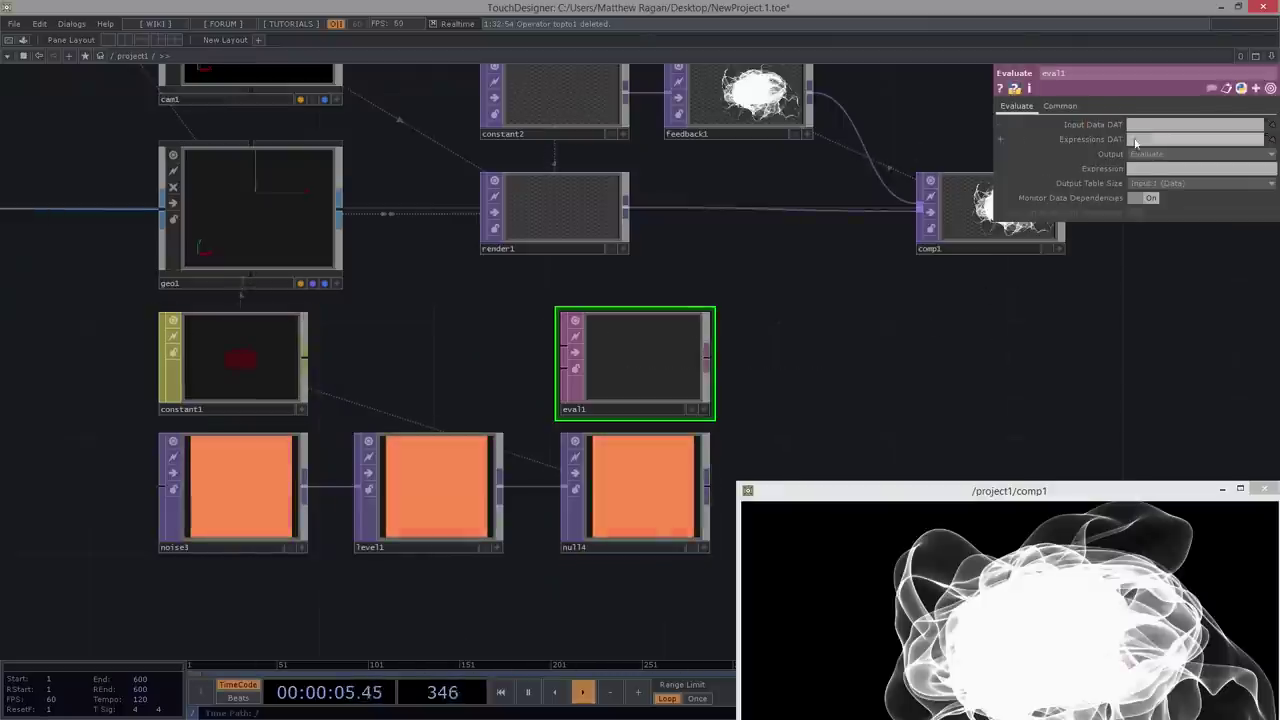
{"action": "type", "text": "op('null4').sample(x=0,y=0)[0]"}
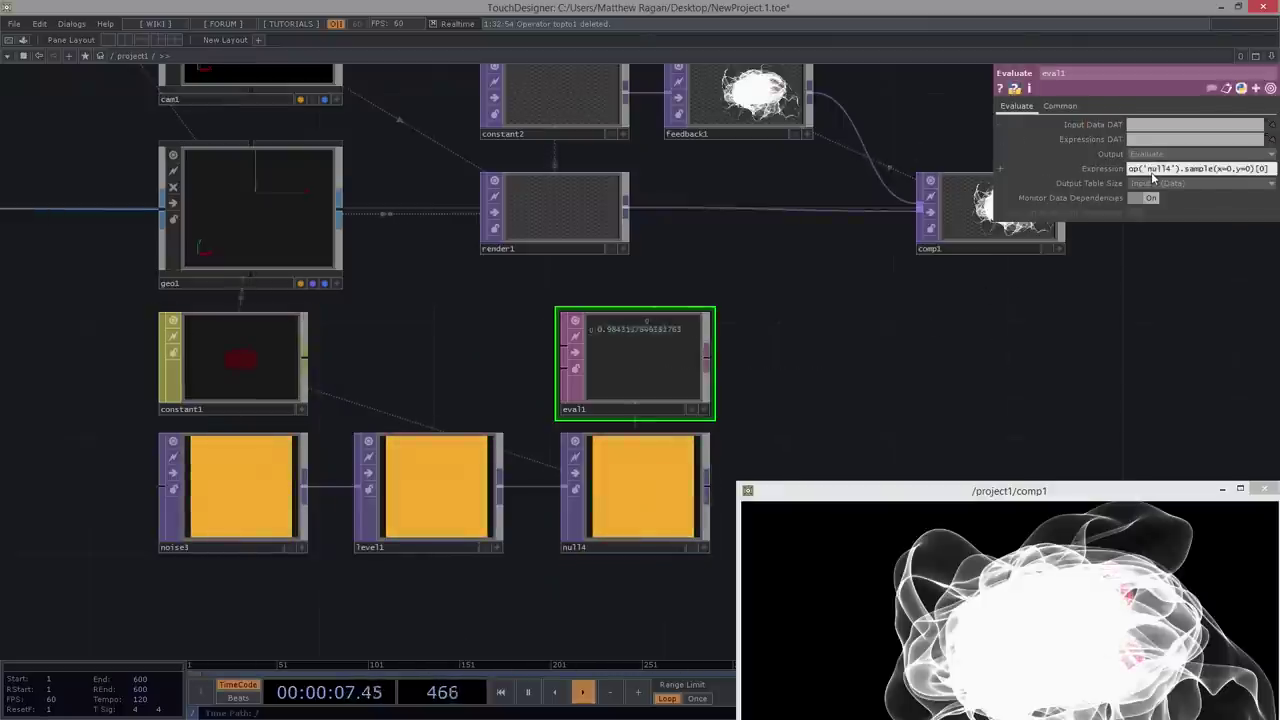
- Remove the [0] index from the Evaluate DAT's expression and pause the timeline to examine the sampled colour values
{"action": "left_click_drag", "start_coordinate": [870, 356], "coordinate": [946, 376]}
{"action": "scroll", "coordinate": [720, 335], "scroll_direction": "up", "scroll_amount": 3}
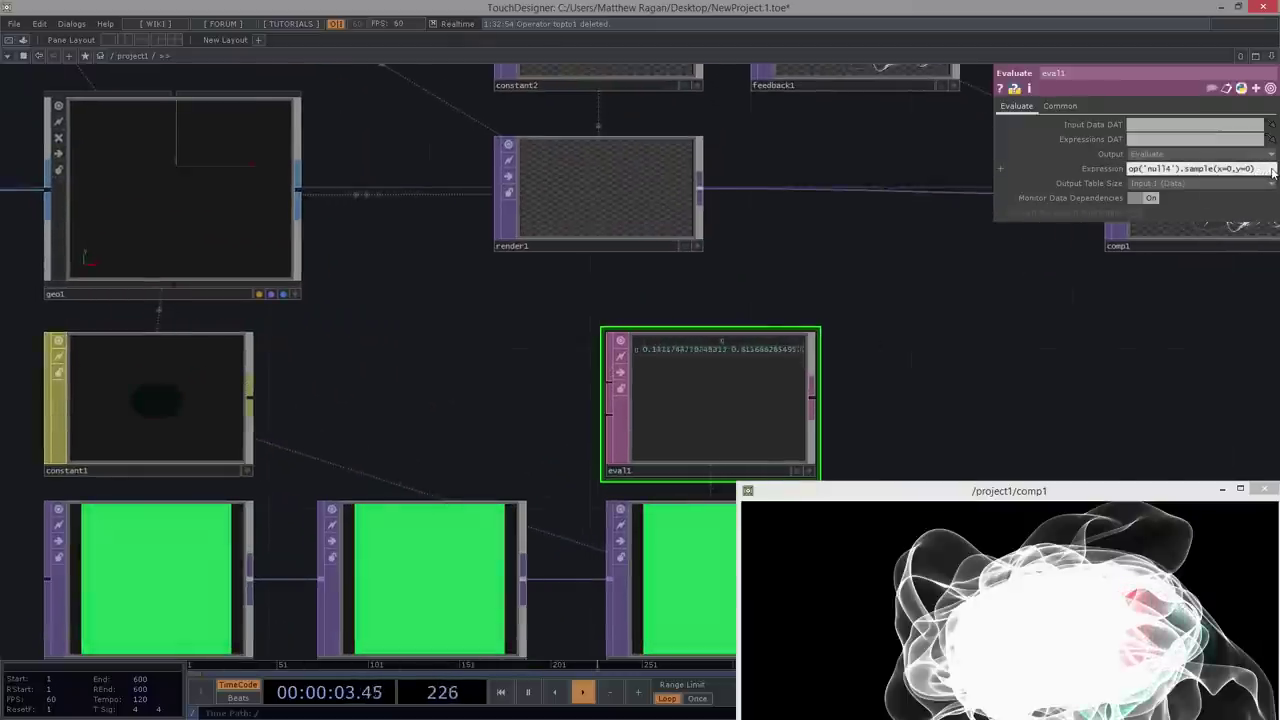
{"action": "scroll", "coordinate": [742, 335], "scroll_direction": "up", "scroll_amount": 5}
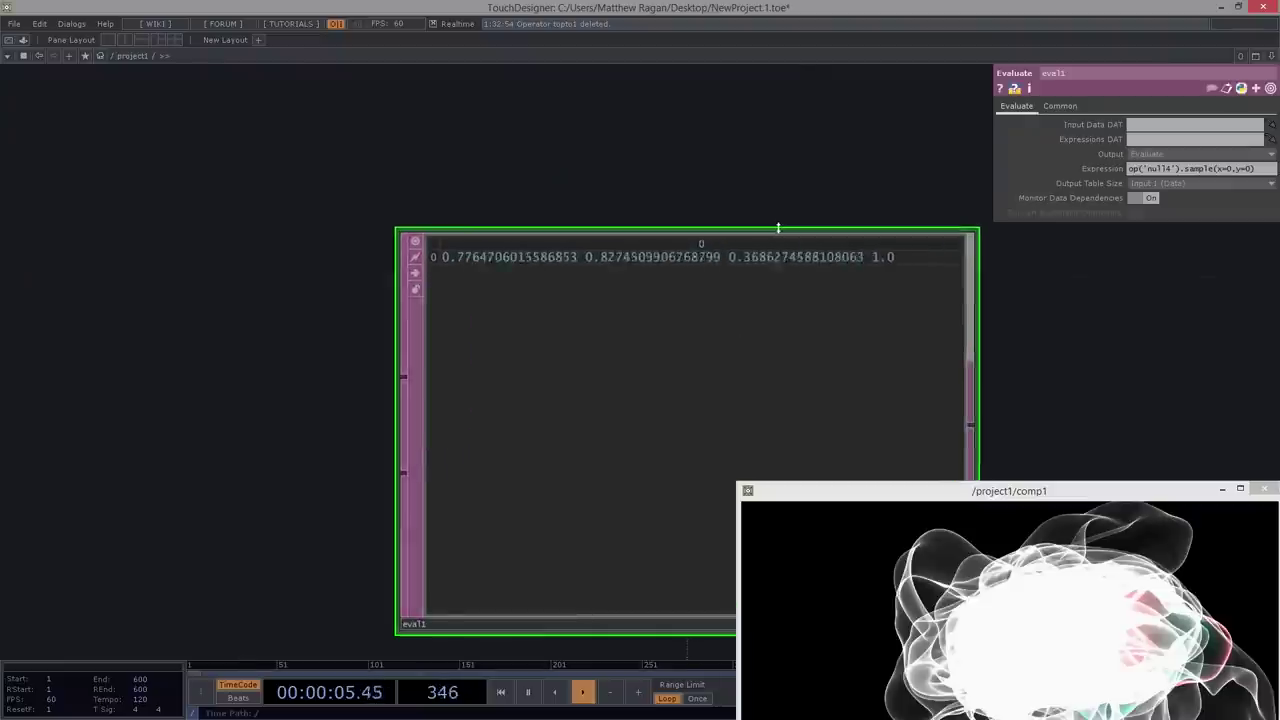
{"action": "left_click", "coordinate": [528, 692]}
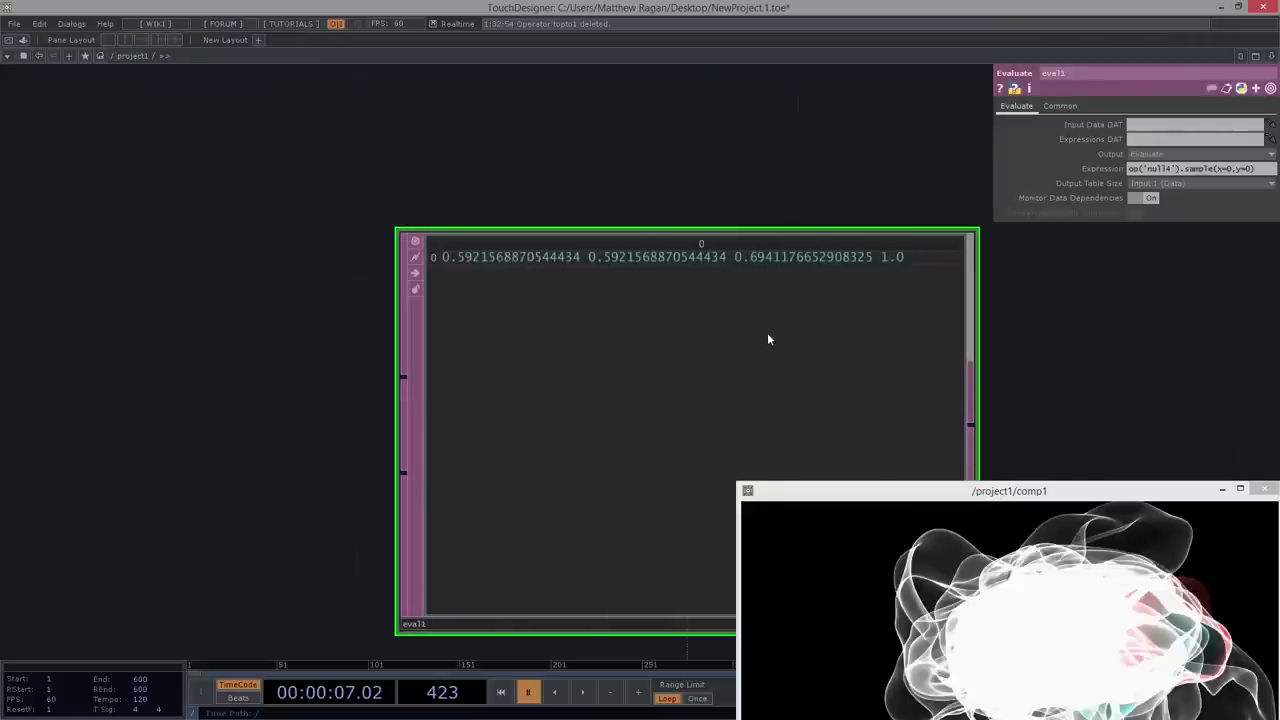
{"action": "scroll", "coordinate": [768, 335], "scroll_direction": "down", "scroll_amount": 5}
{"action": "left_click_drag", "start_coordinate": [1034, 380], "coordinate": [920, 360]}
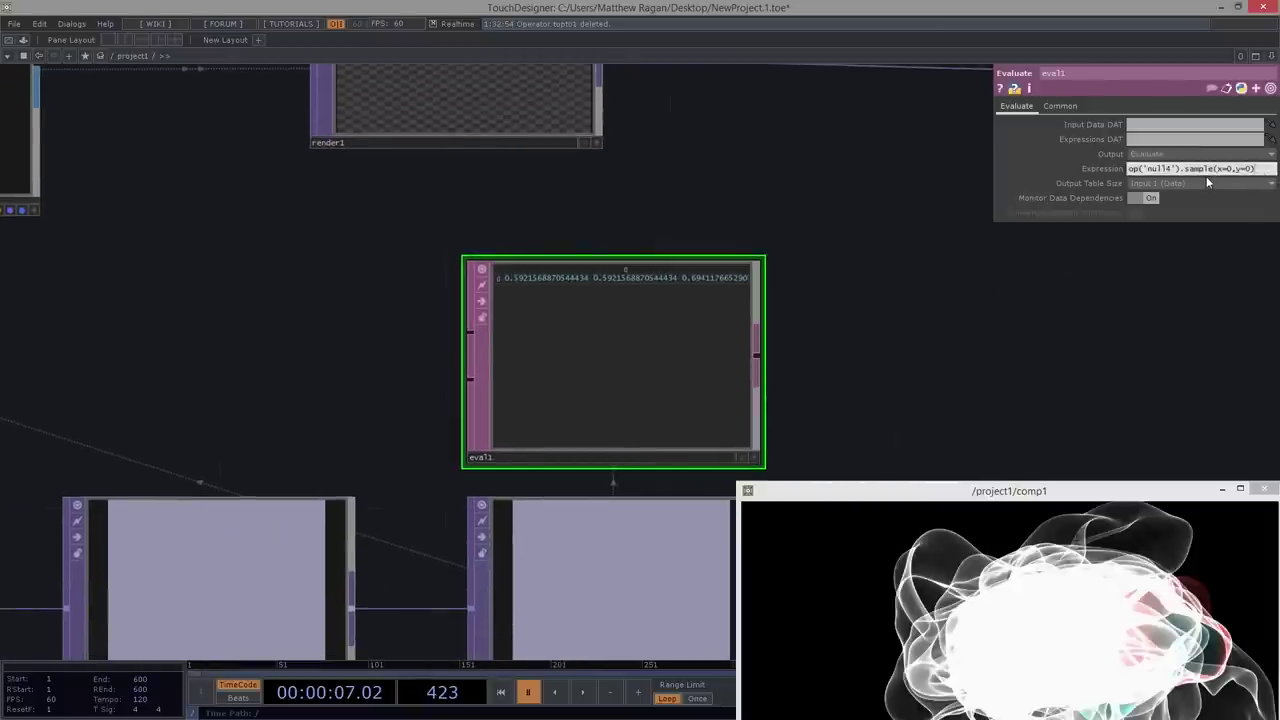
- Restore the [0] index at the end of the Evaluate DAT's expression and delete the Evaluate DAT
{"action": "type", "text": "[]"}
{"action": "type", "text": "0"}
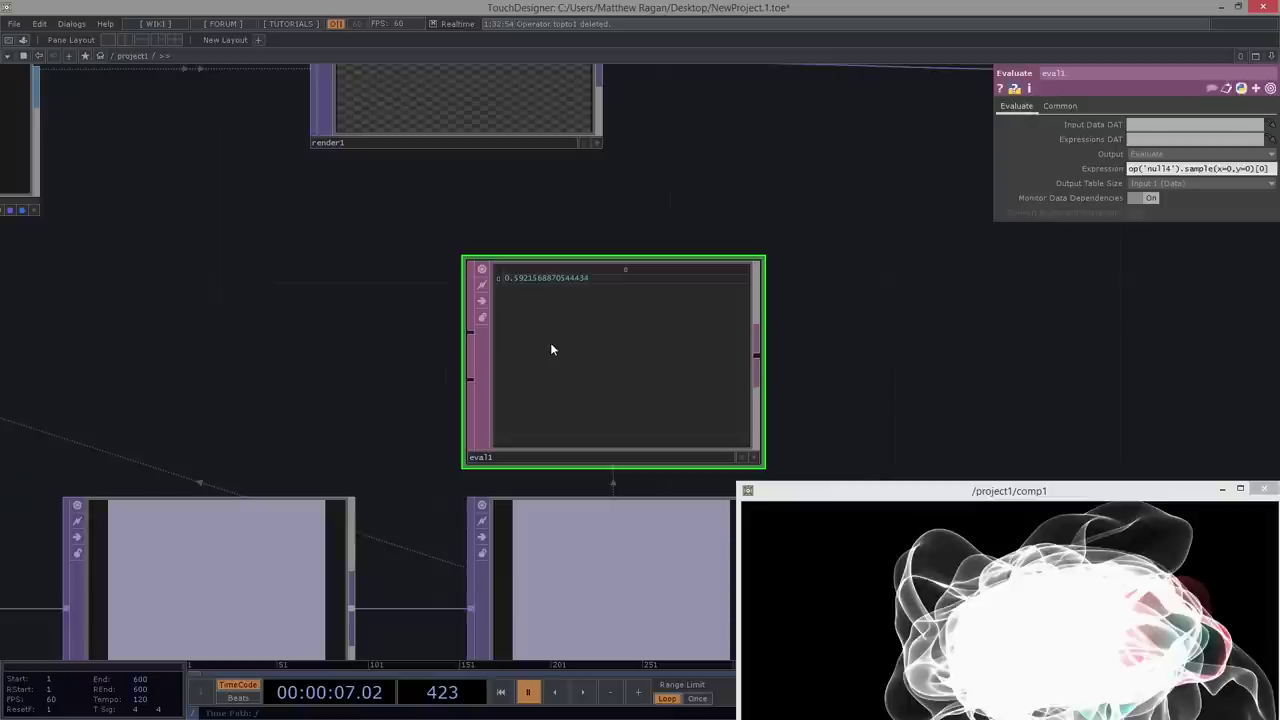
{"action": "key", "text": "Delete"}
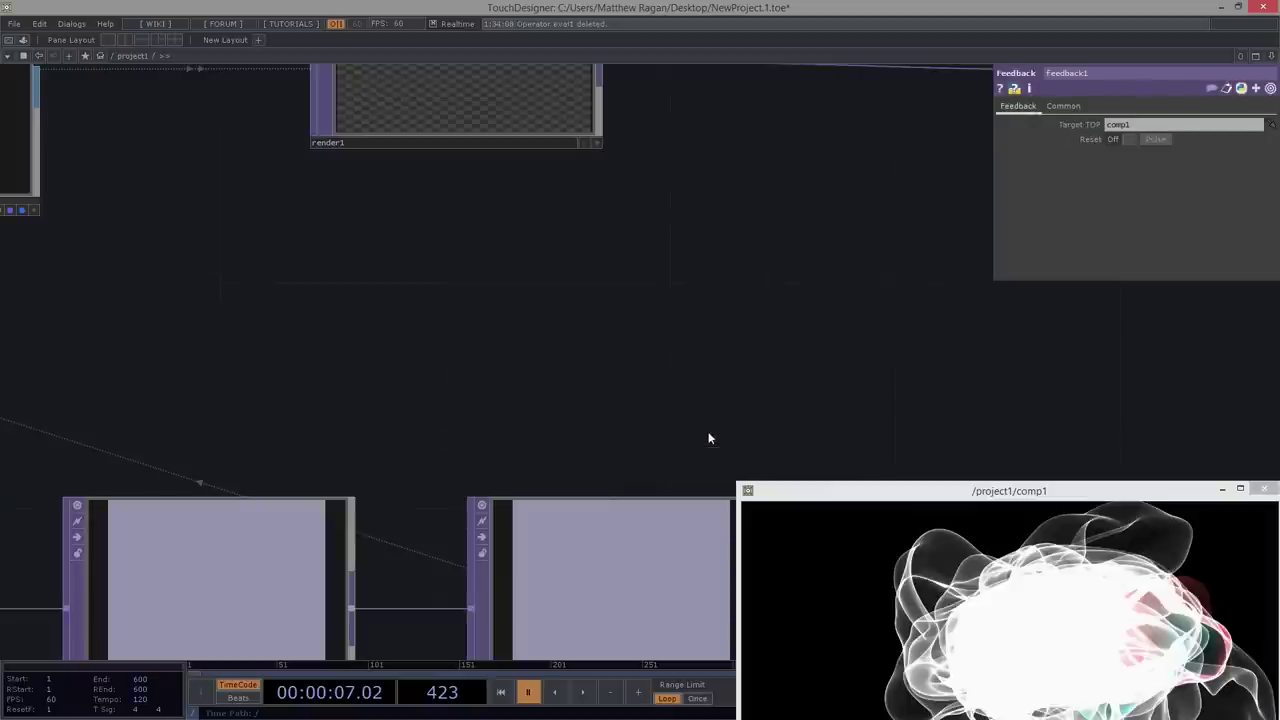
- Copy constant1's red colour expression, op('null4').sample(x=0,y=0)[0], into its green and blue colour channels
{"action": "scroll", "coordinate": [754, 414], "scroll_direction": "down", "scroll_amount": 5}
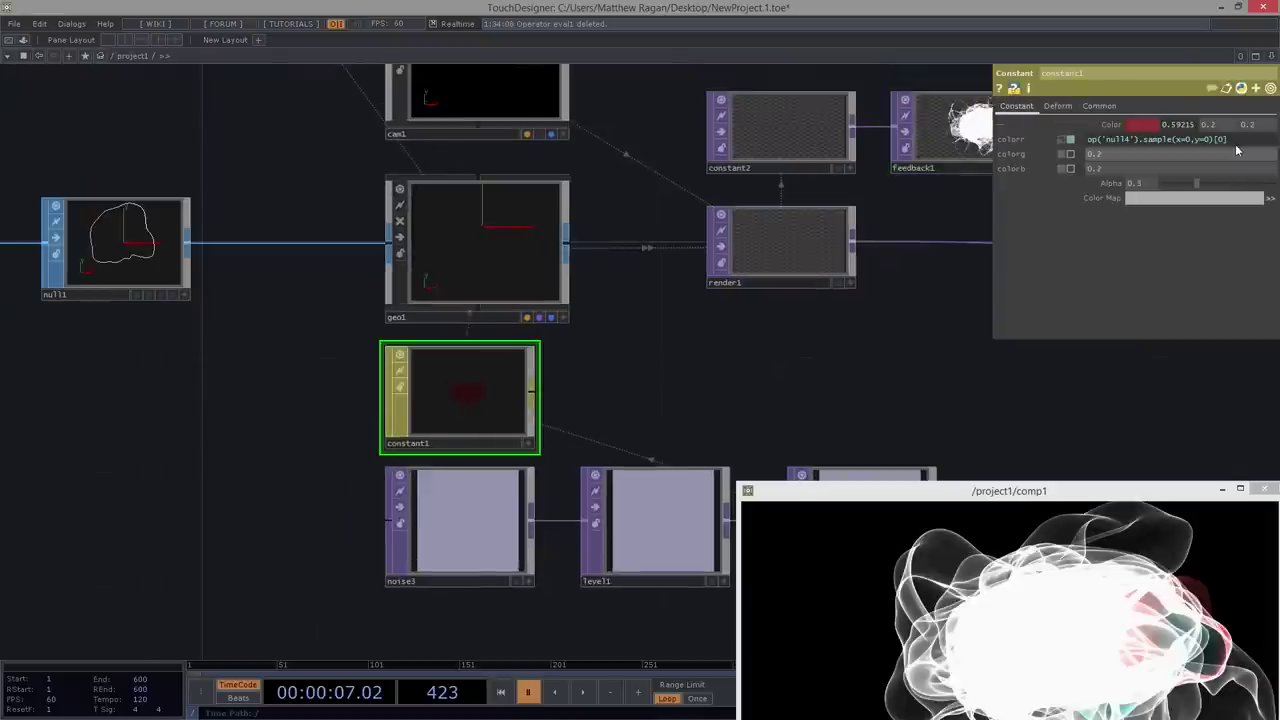
{"action": "key", "text": "ctrl+c"}
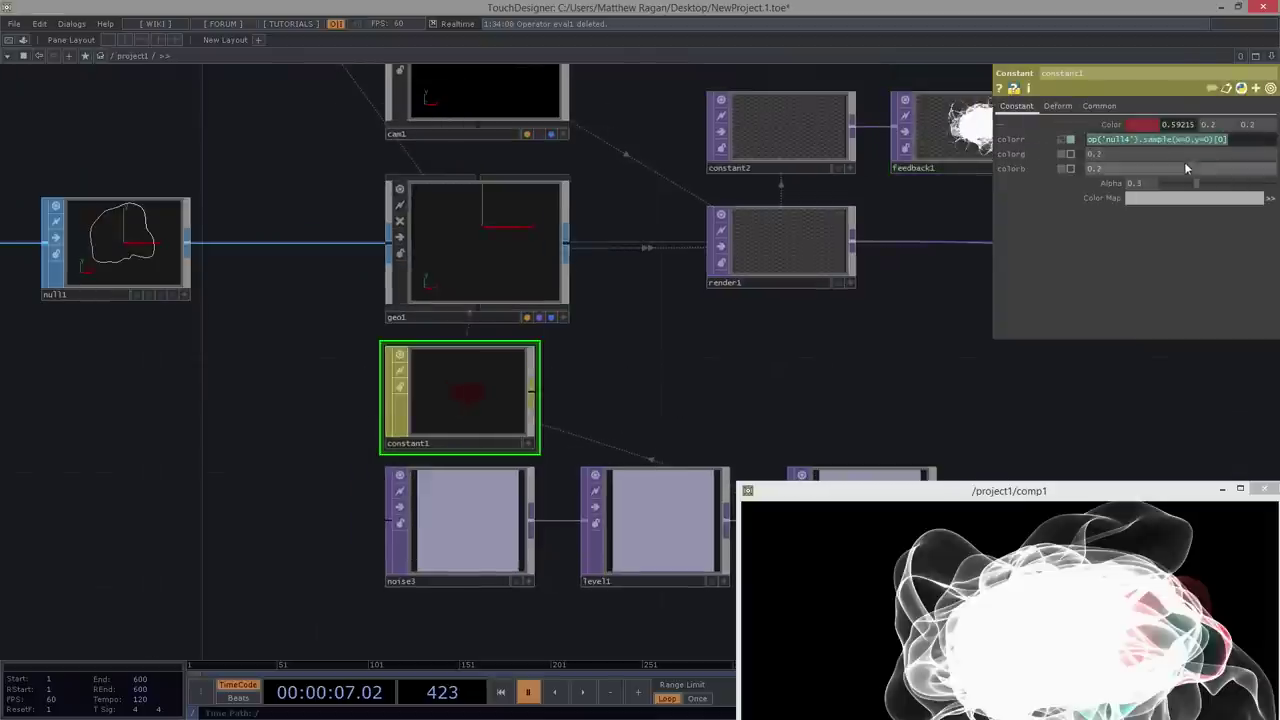
{"action": "left_click_drag", "start_coordinate": [1185, 157], "coordinate": [1051, 157]}
{"action": "key", "text": "ctrl+v"}
{"action": "left_click", "coordinate": [1088, 169]}
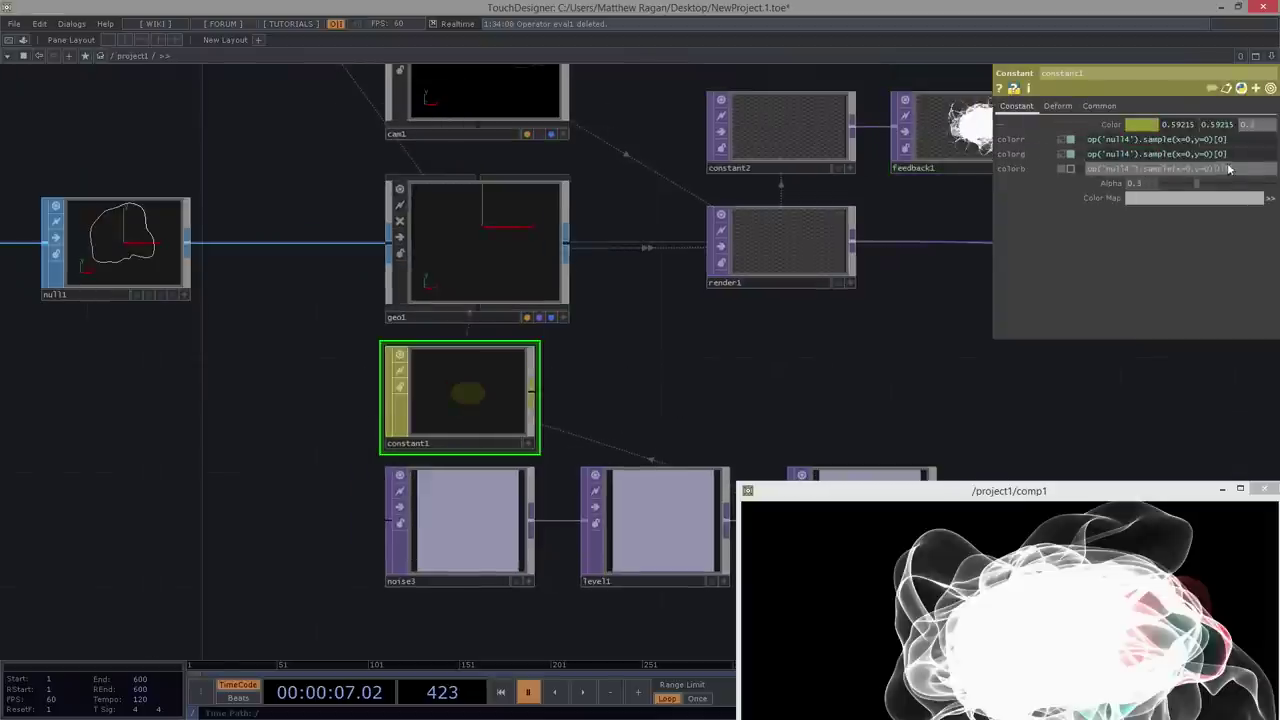
{"action": "key", "text": "Return"}
- Change the sample index to [1] in constant1's green expression and [2] in its blue expression, and resume timeline playback
{"action": "key", "text": "Left"}
{"action": "key", "text": "BackSpace"}
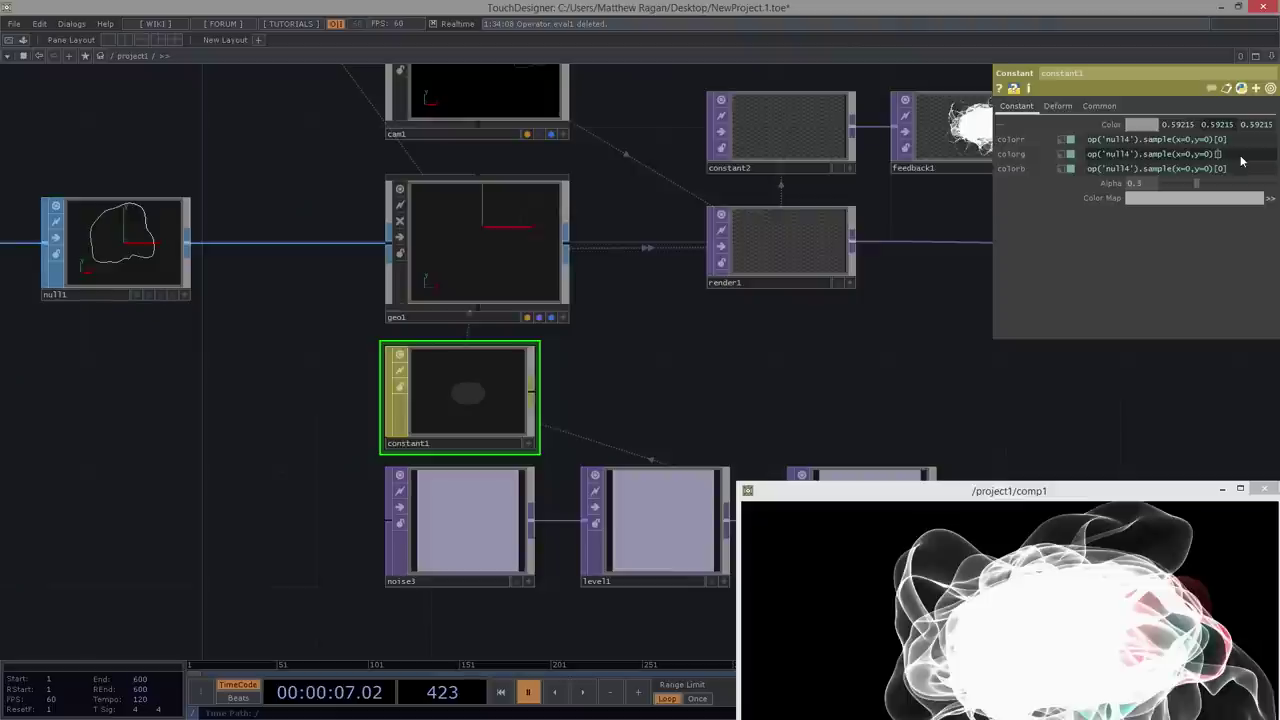
{"action": "left_click", "coordinate": [1235, 169]}
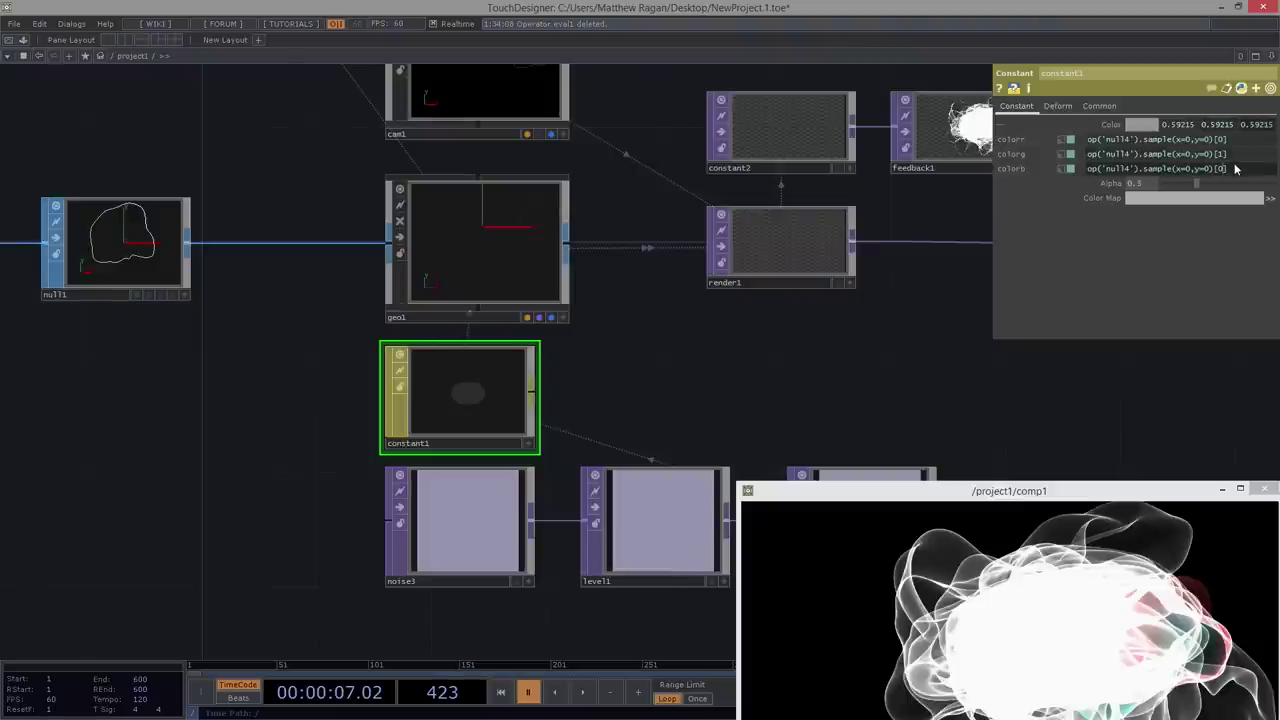
{"action": "left_click_drag", "start_coordinate": [824, 386], "coordinate": [791, 351]}
{"action": "scroll", "coordinate": [552, 396], "scroll_direction": "up", "scroll_amount": 3}
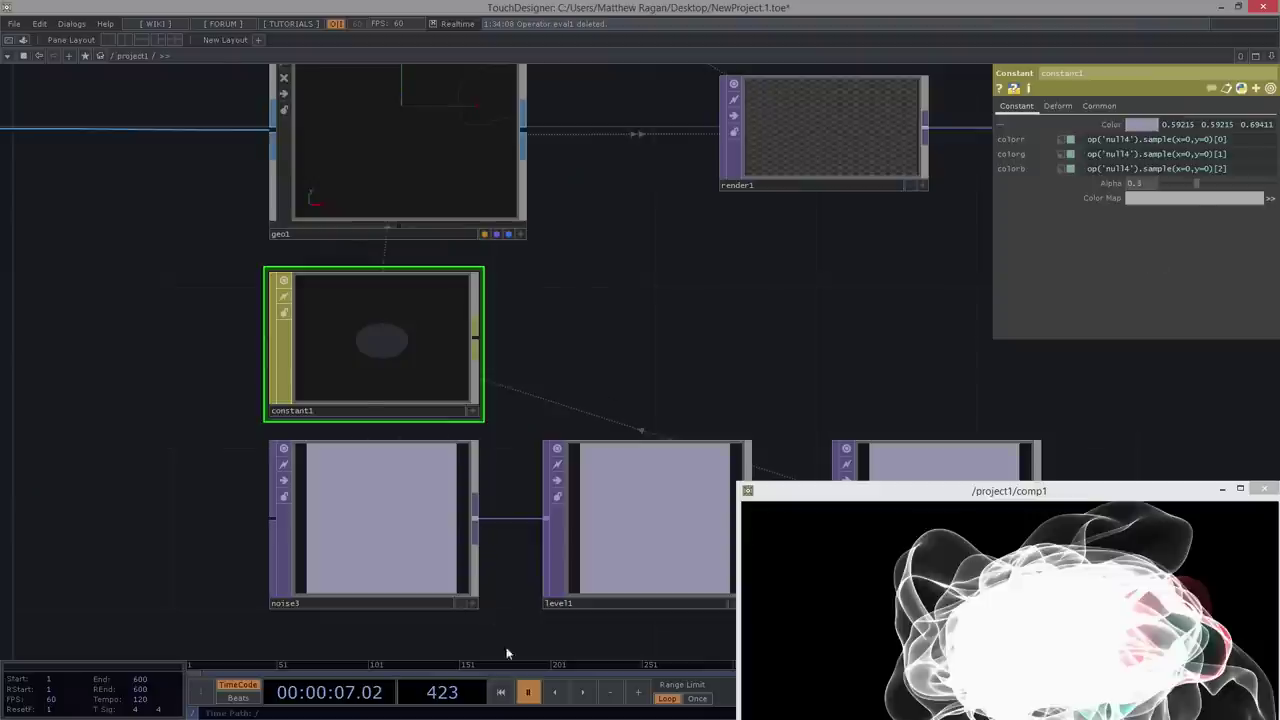
{"action": "left_click", "coordinate": [578, 700]}
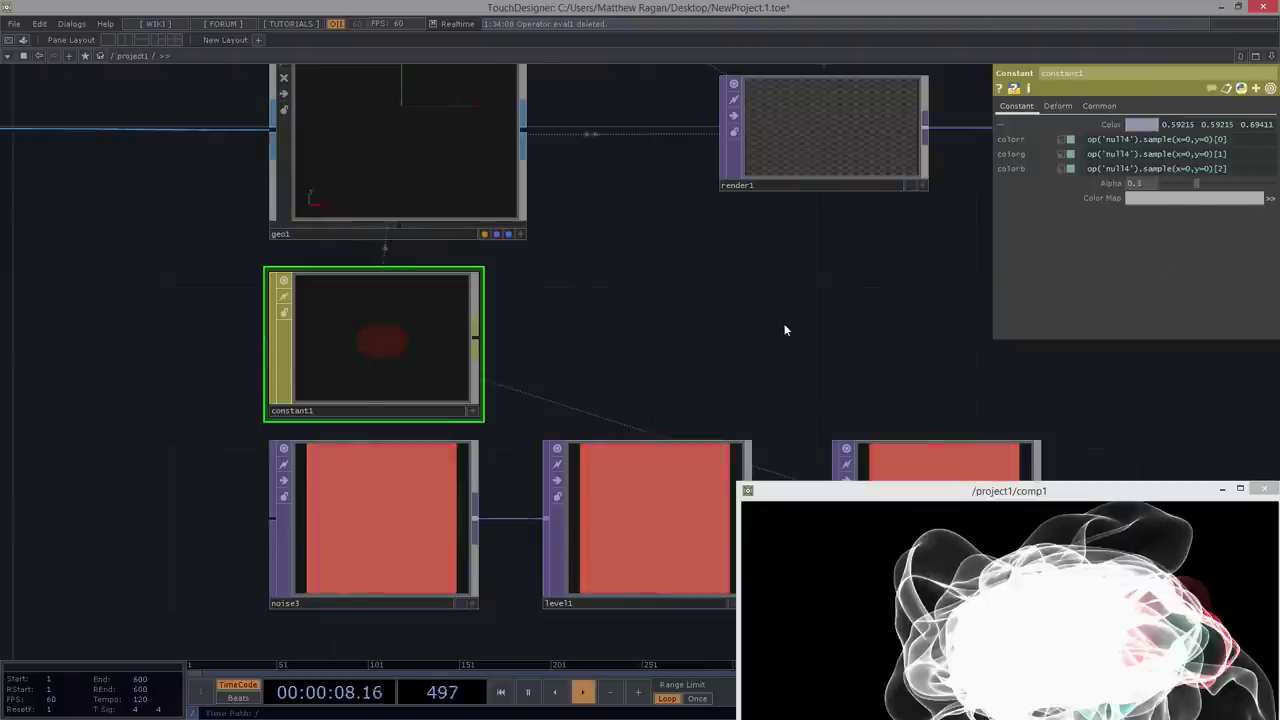
- Reset feedback1 to restart the drawing, and move the floating comp1 viewer so the whole image is on screen
{"action": "left_click_drag", "start_coordinate": [857, 346], "coordinate": [584, 333]}
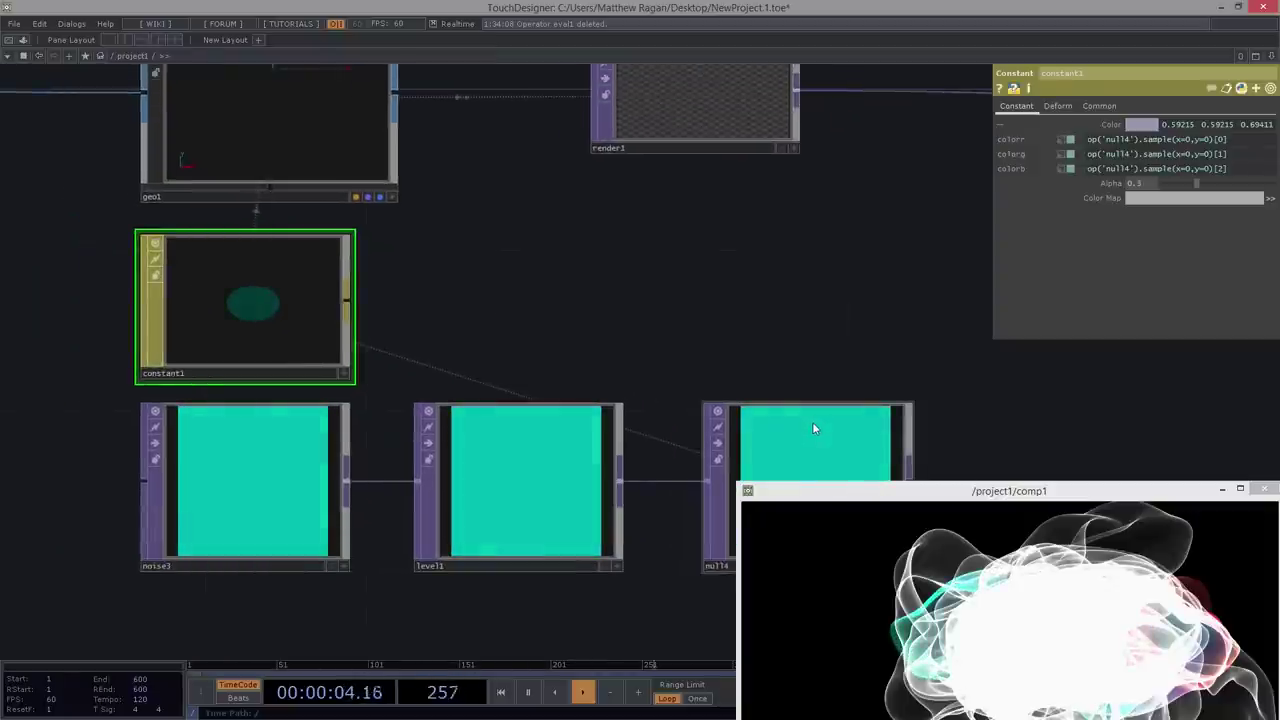
{"action": "left_click_drag", "start_coordinate": [807, 257], "coordinate": [736, 315]}
{"action": "scroll", "coordinate": [736, 315], "scroll_direction": "down", "scroll_amount": 3}
{"action": "left_click_drag", "start_coordinate": [817, 296], "coordinate": [426, 365]}
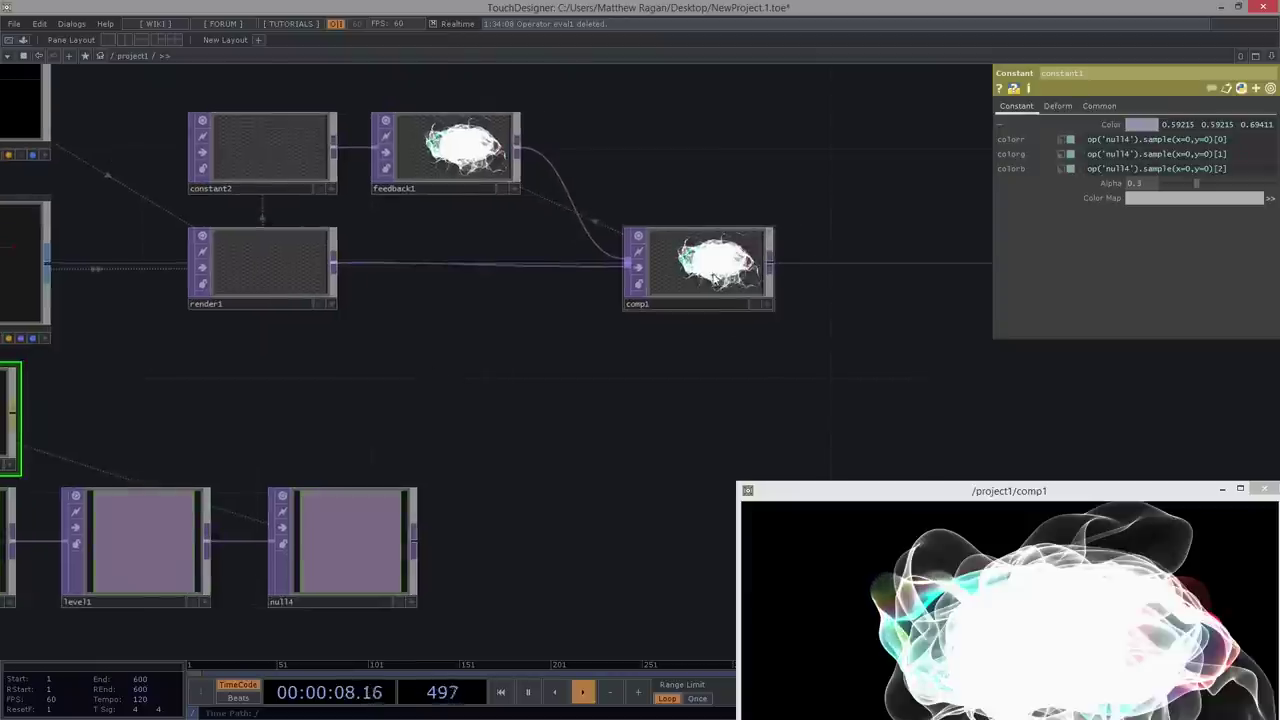
{"action": "left_click", "coordinate": [700, 262]}
{"action": "left_click", "coordinate": [455, 175]}
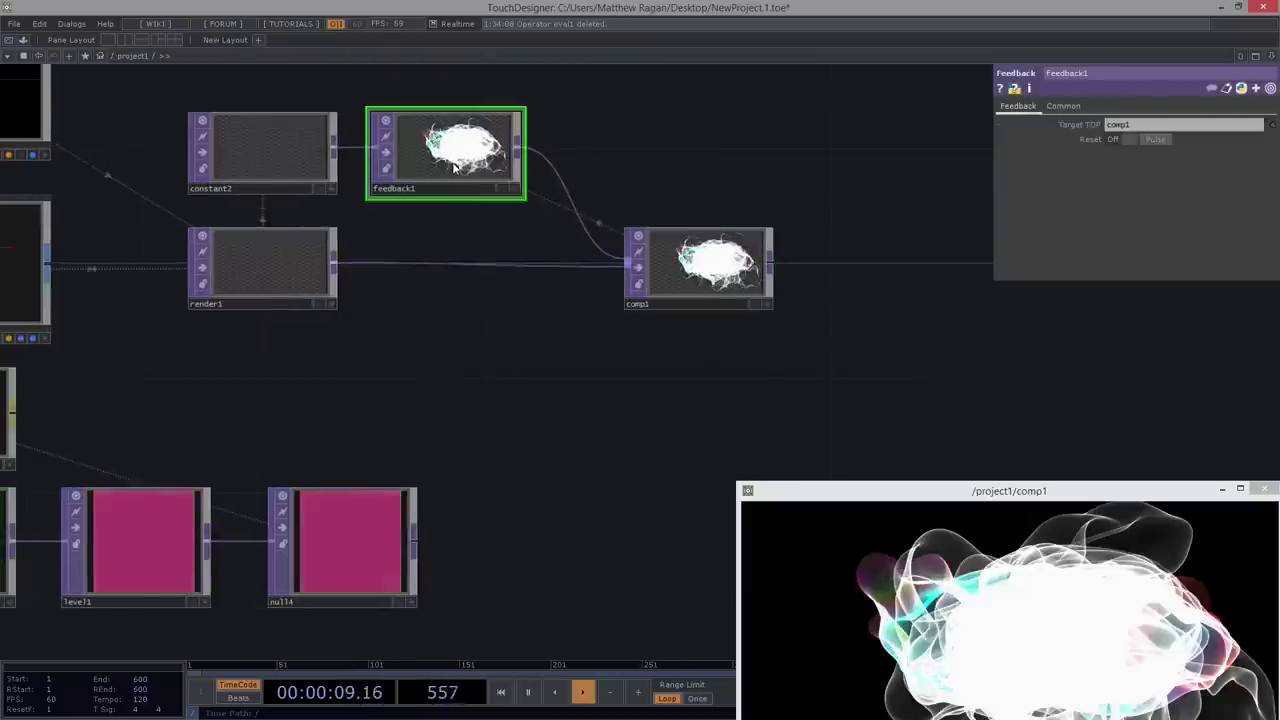
{"action": "left_click", "coordinate": [1153, 141]}
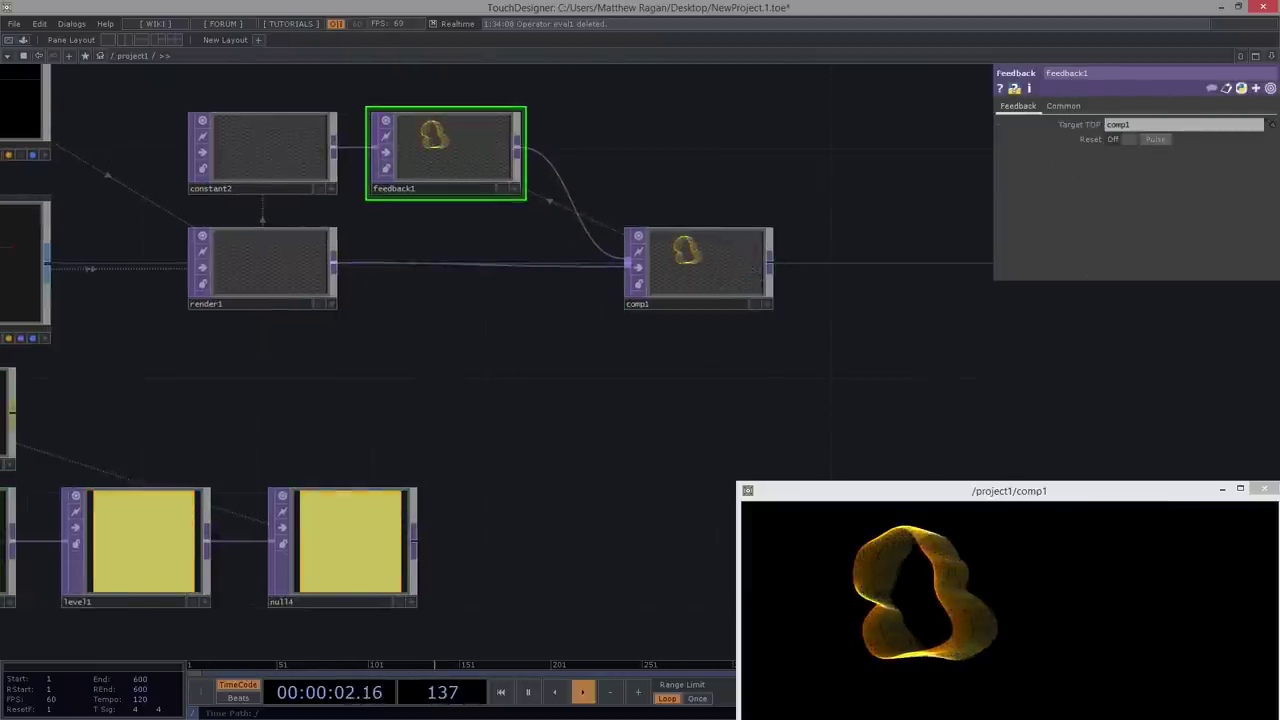
{"action": "left_click_drag", "start_coordinate": [1011, 497], "coordinate": [1001, 376]}
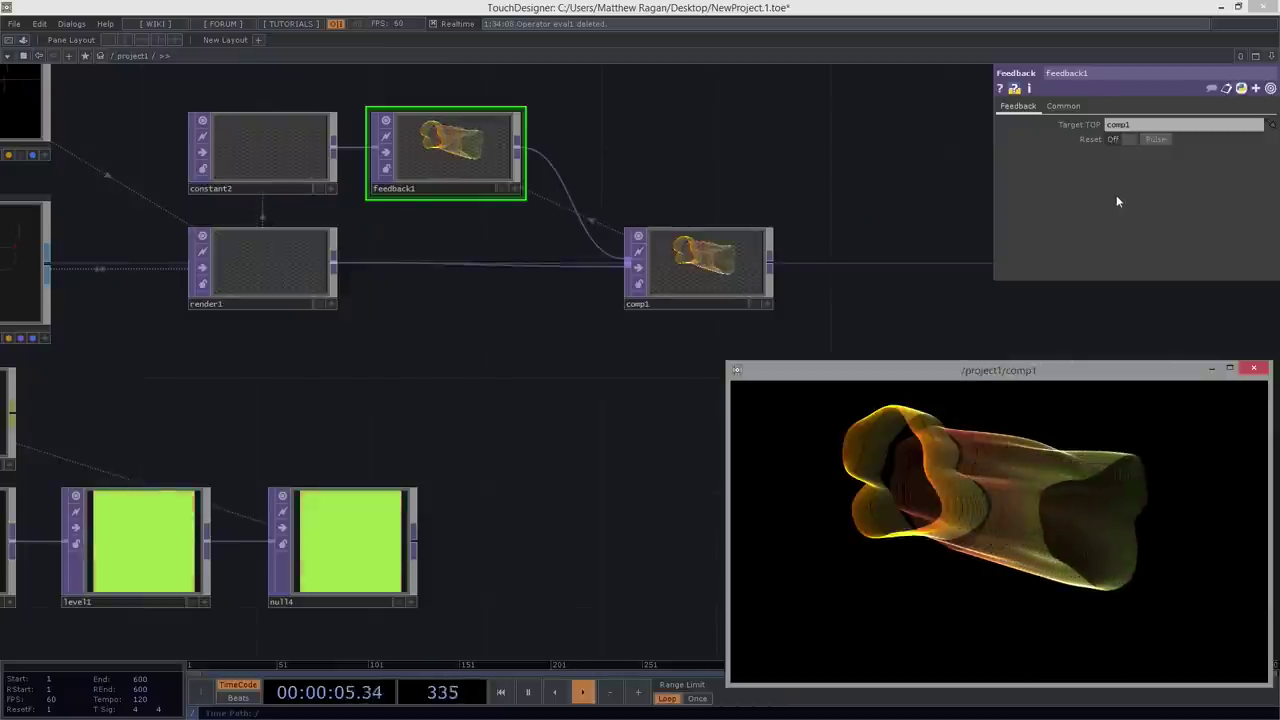
{"action": "left_click", "coordinate": [1162, 142]}
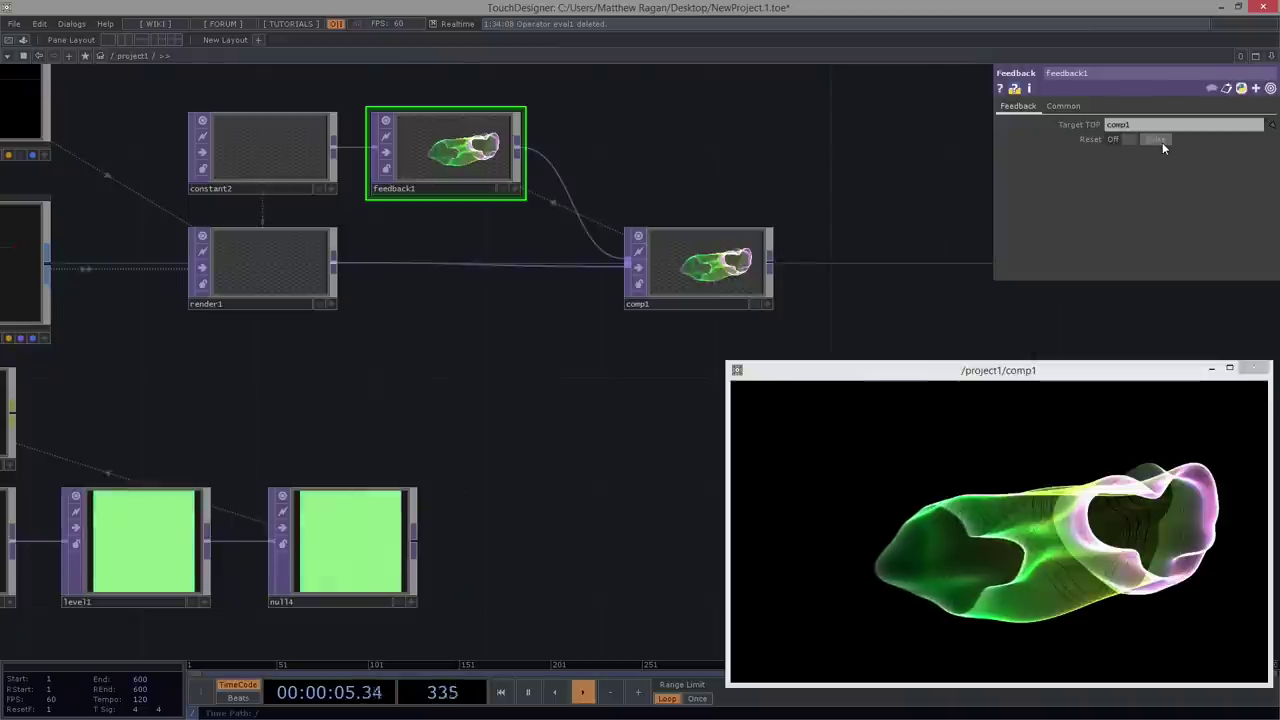
- Set the constant1 material's alpha to 0.25
{"action": "left_click_drag", "start_coordinate": [378, 356], "coordinate": [661, 358]}
{"action": "left_click", "coordinate": [205, 452]}
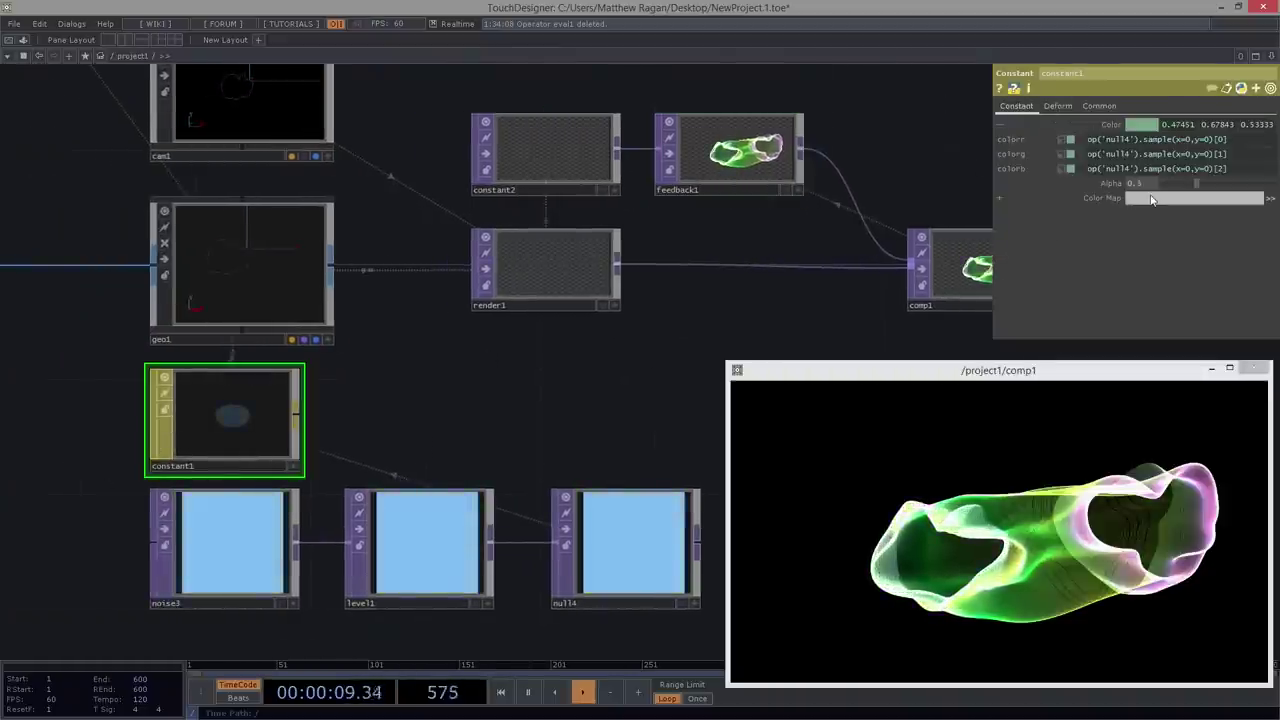
{"action": "left_click_drag", "start_coordinate": [1194, 186], "coordinate": [1276, 193]}
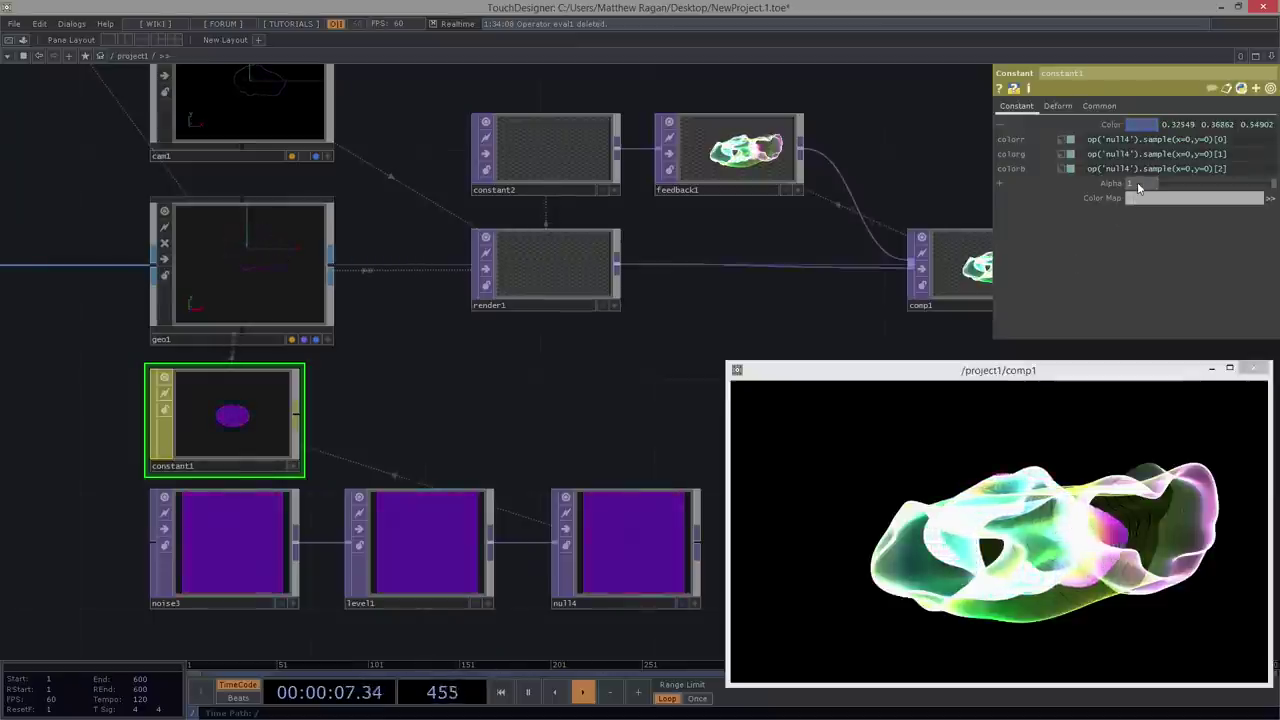
{"action": "type", "text": "0.25"}
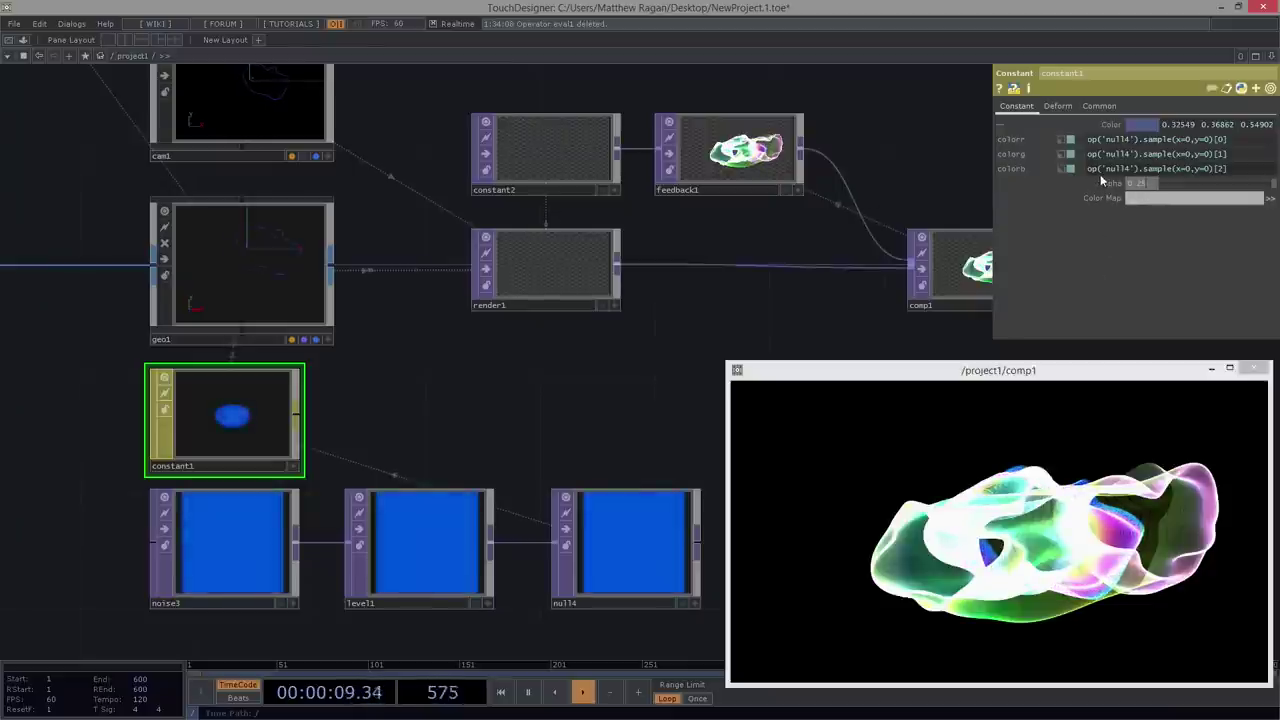
{"action": "key", "text": "Return"}
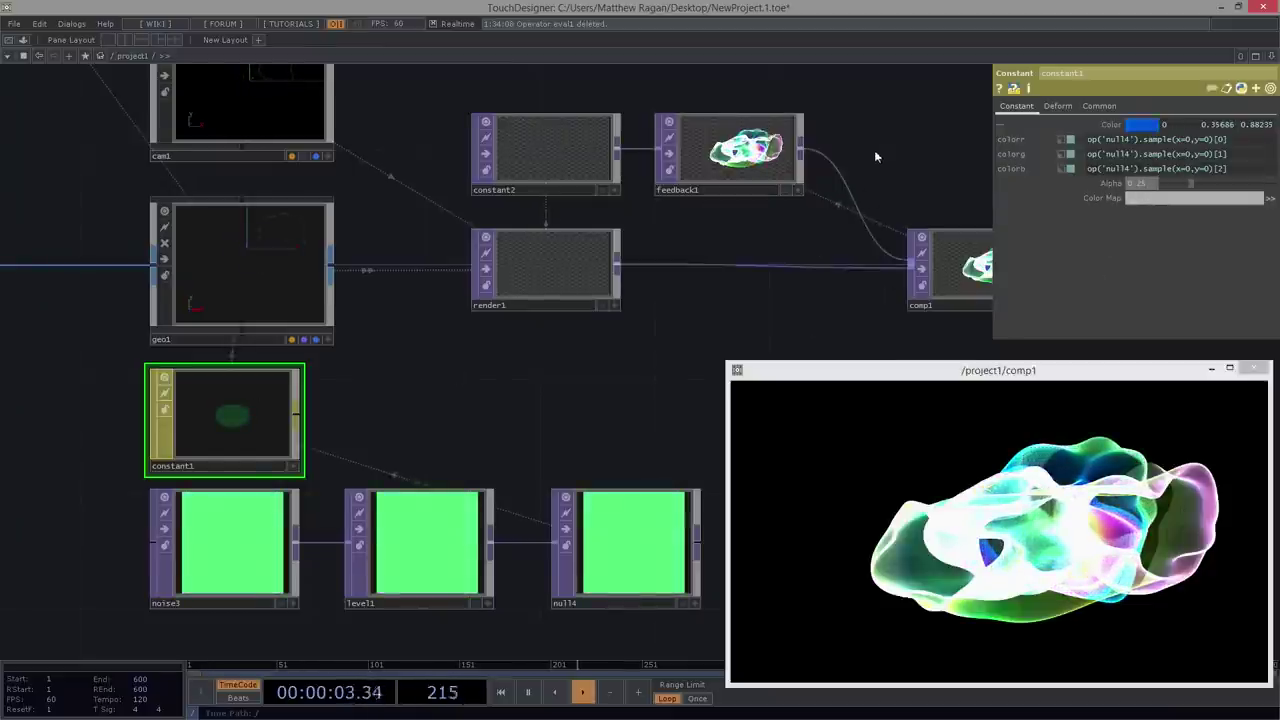
- Try the Over operand on the comp1 Composite TOP and restart the drawing from feedback1
{"action": "left_click_drag", "start_coordinate": [961, 140], "coordinate": [868, 164]}
{"action": "left_click", "coordinate": [895, 264]}
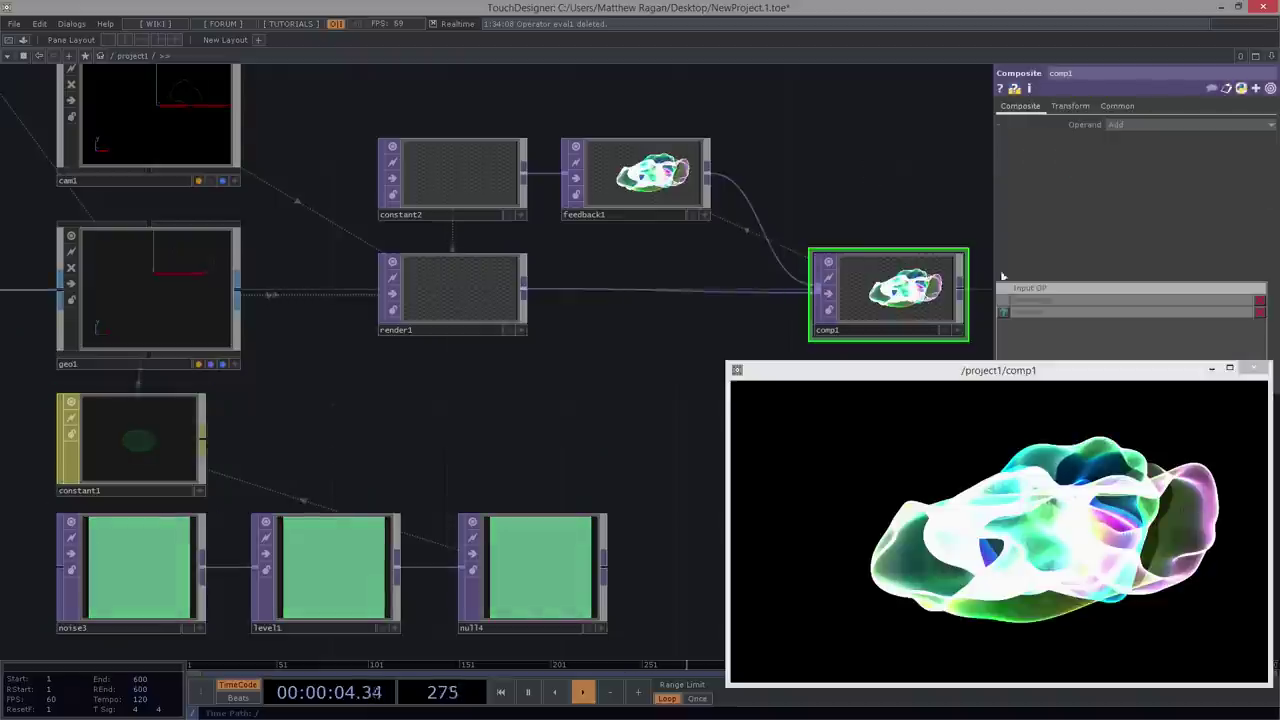
{"action": "left_click", "coordinate": [1138, 124]}
{"action": "left_click", "coordinate": [1126, 197]}
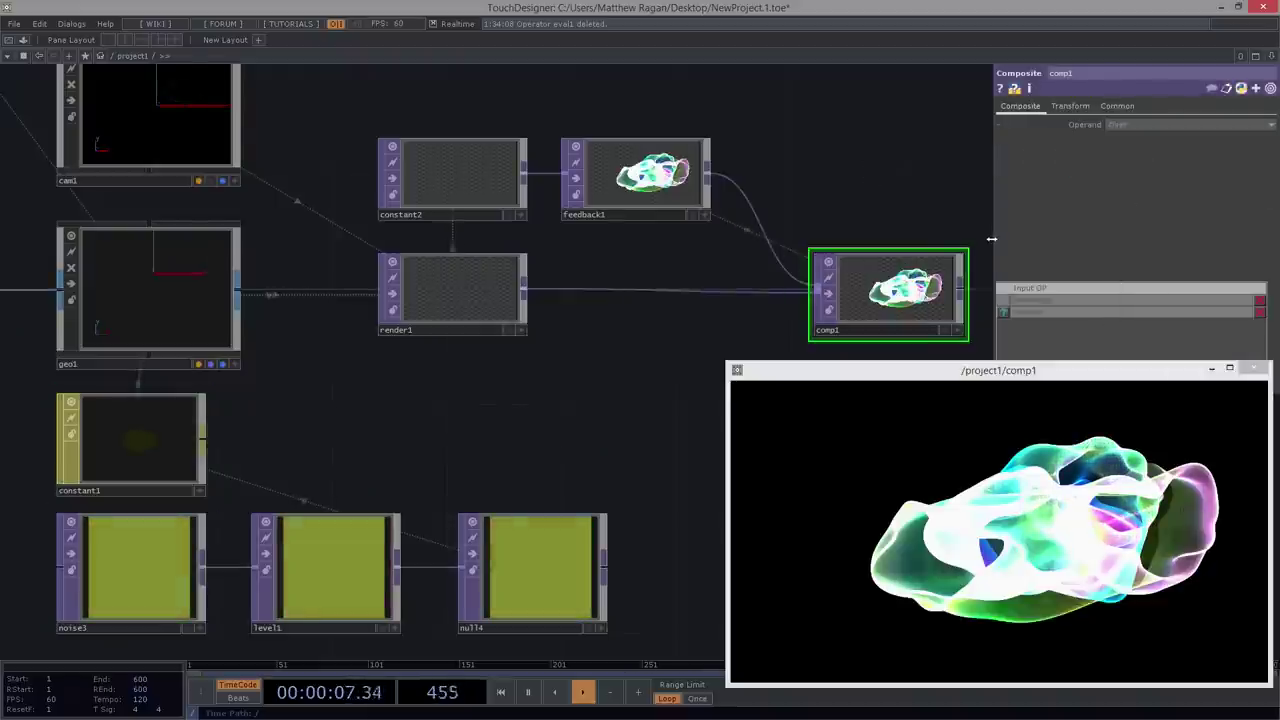
{"action": "left_click", "coordinate": [672, 195]}
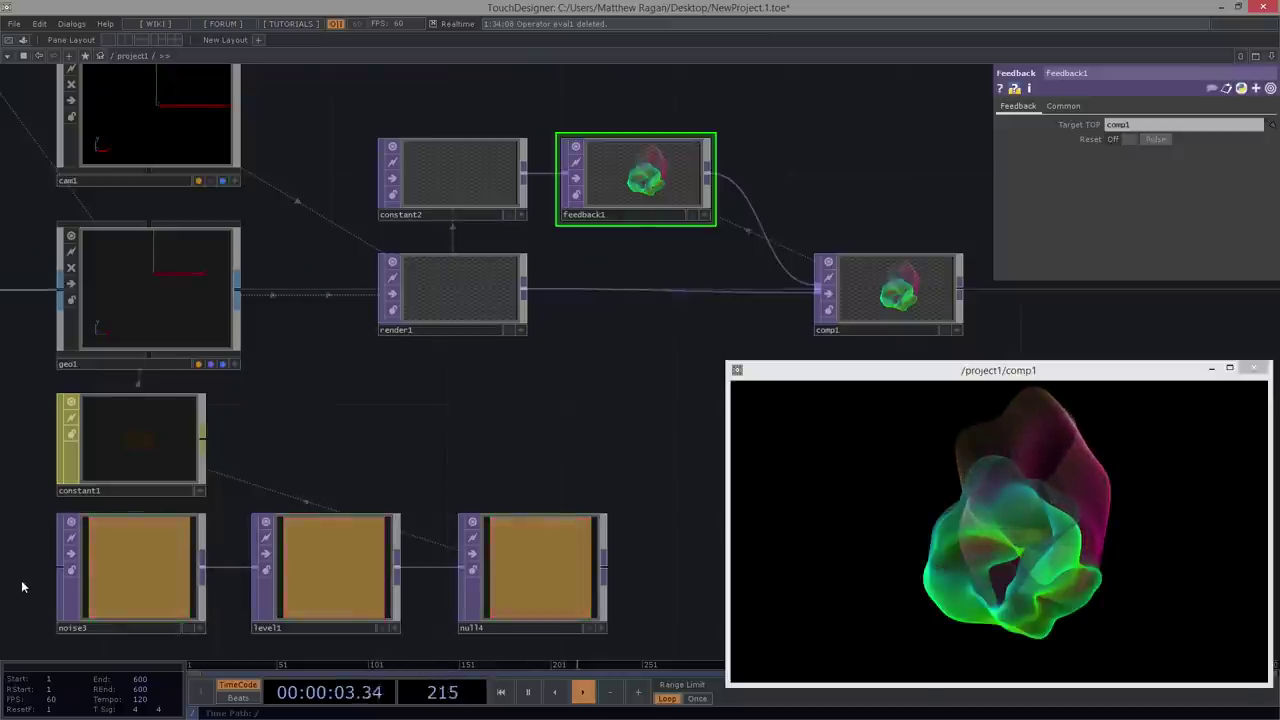
- Set noise3's Z translate expression to absTime.seconds * 0.2 and reset feedback1 to restart the drawing
{"action": "left_click", "coordinate": [185, 545]}
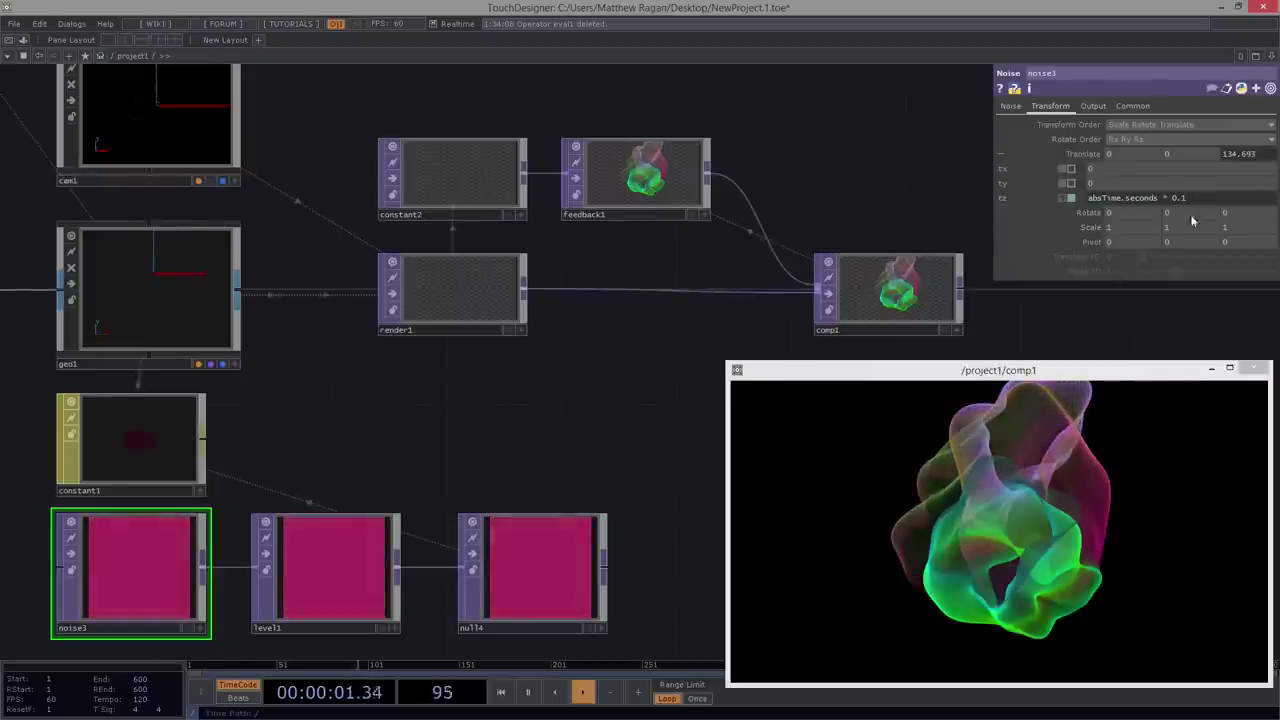
{"action": "key", "text": "BackSpace"}
{"action": "key", "text": "BackSpace"}
{"action": "key", "text": "BackSpace"}
{"action": "key", "text": "BackSpace"}
{"action": "key", "text": "BackSpace"}
{"action": "key", "text": "BackSpace"}
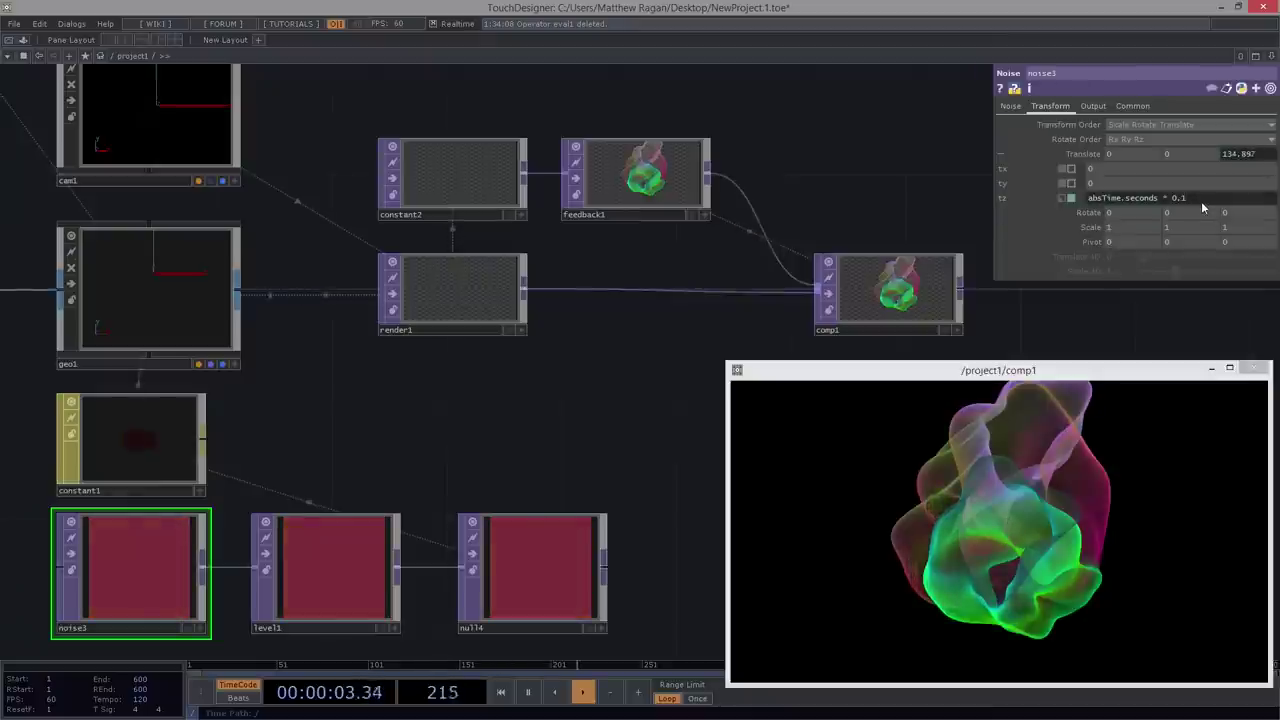
{"action": "key", "text": "Return"}
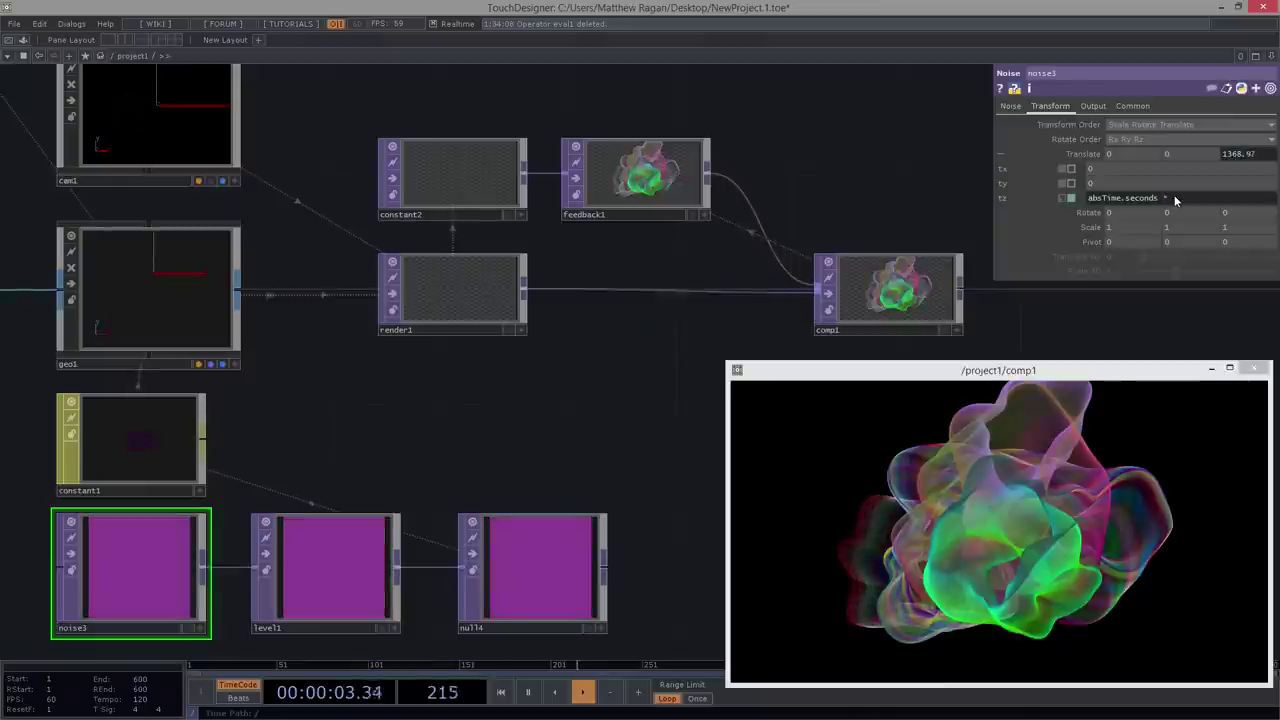
{"action": "type", "text": "0.2"}
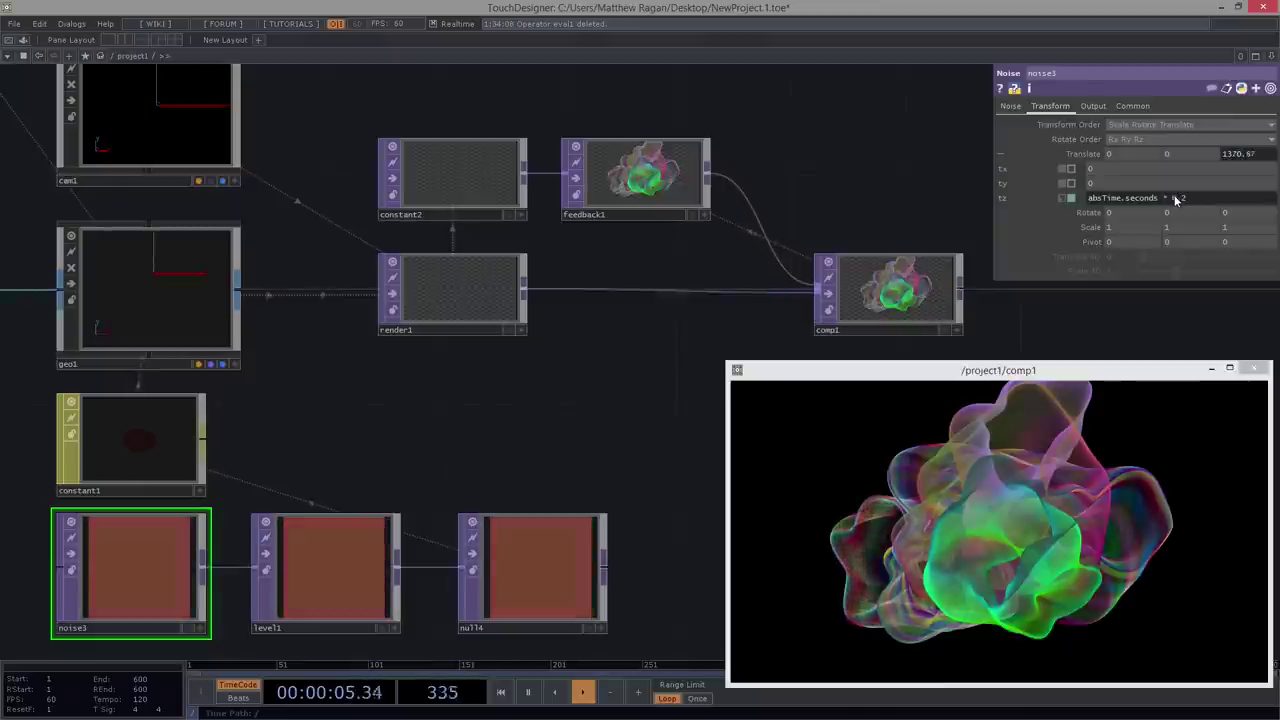
{"action": "left_click", "coordinate": [640, 170]}
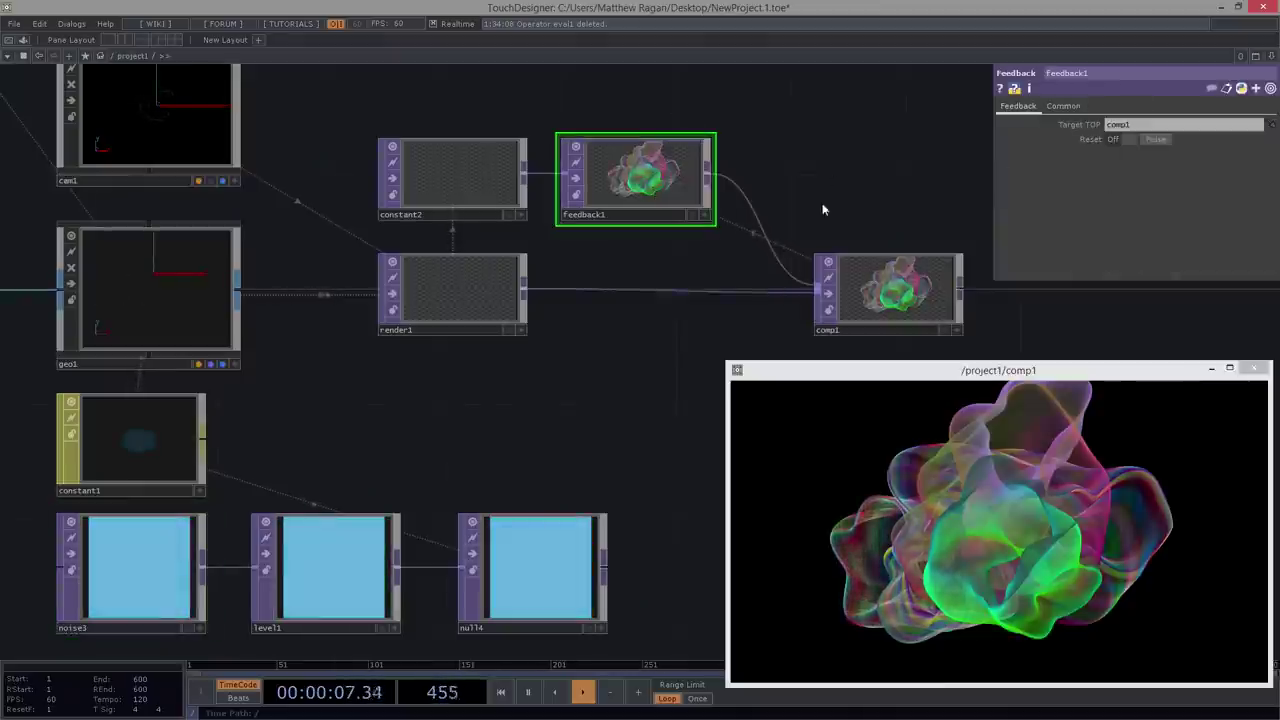
{"action": "left_click", "coordinate": [1158, 140]}
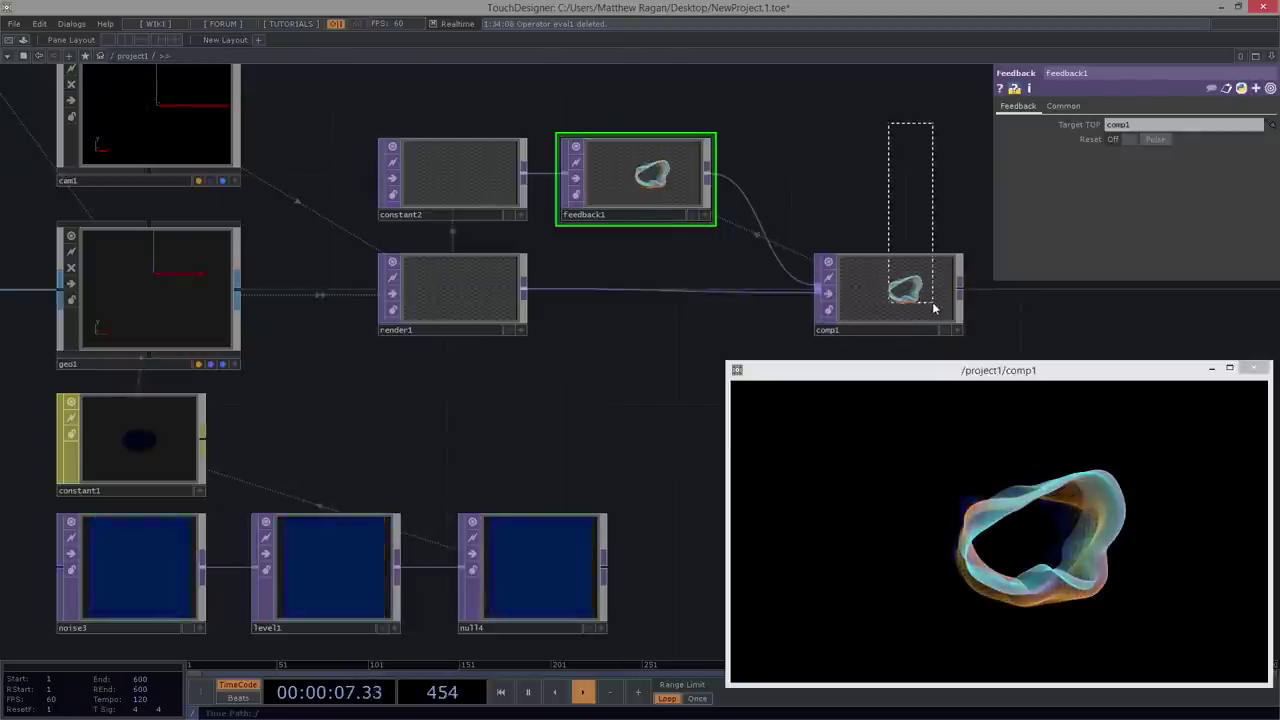
- Set the comp1 Composite TOP's operand to Add and clear the accumulated drawing in feedback1
{"action": "left_click_drag", "start_coordinate": [934, 308], "coordinate": [934, 308]}
{"action": "left_click", "coordinate": [1124, 123]}
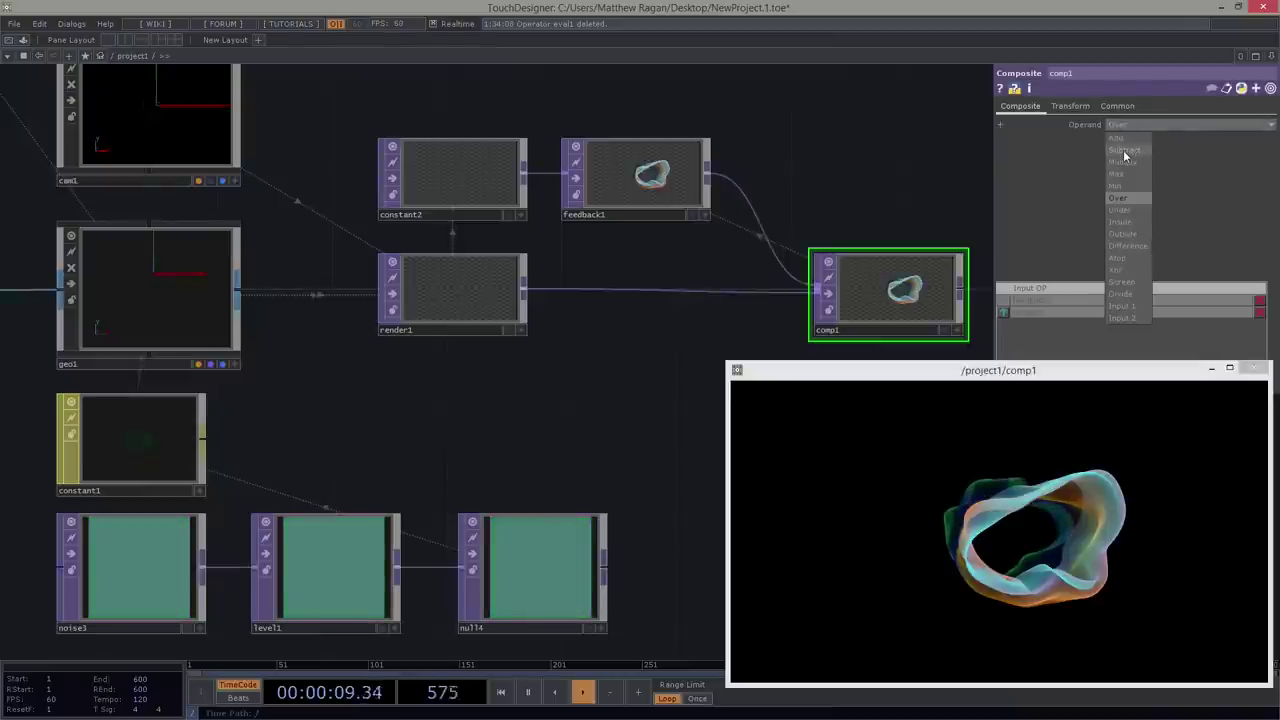
{"action": "left_click", "coordinate": [1124, 150]}
{"action": "left_click", "coordinate": [686, 191]}
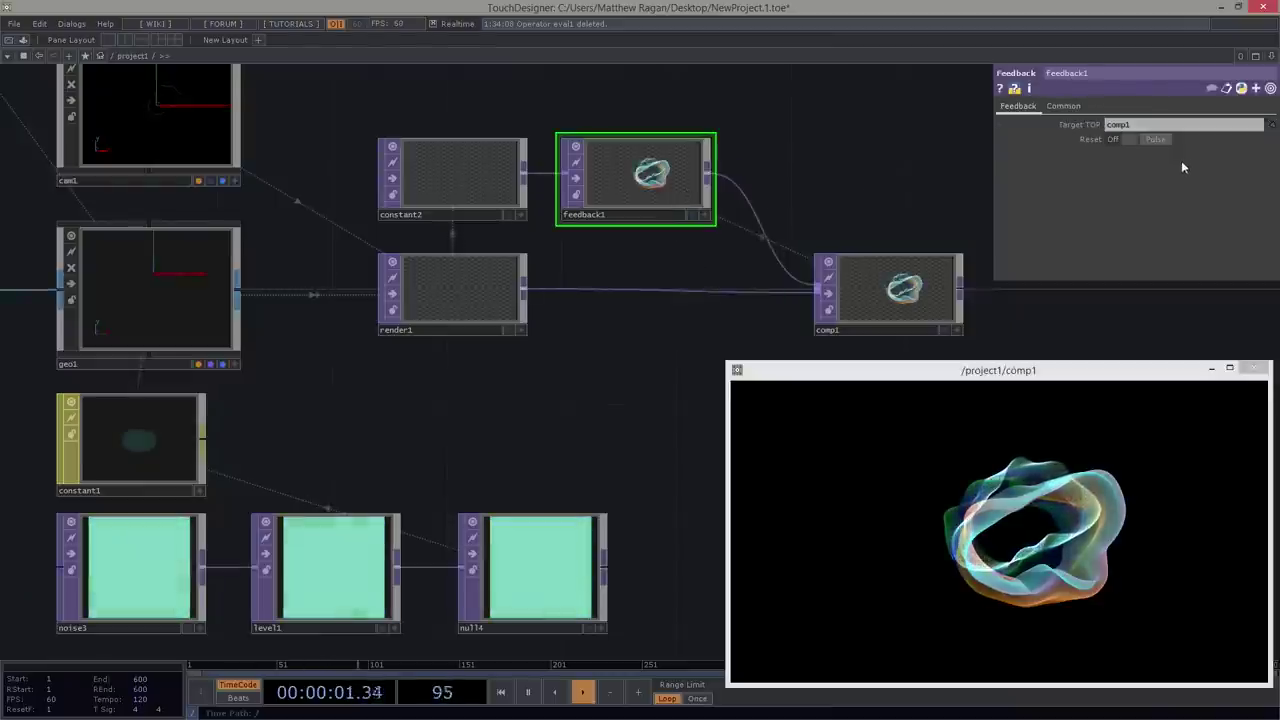
{"action": "left_click", "coordinate": [1155, 140]}
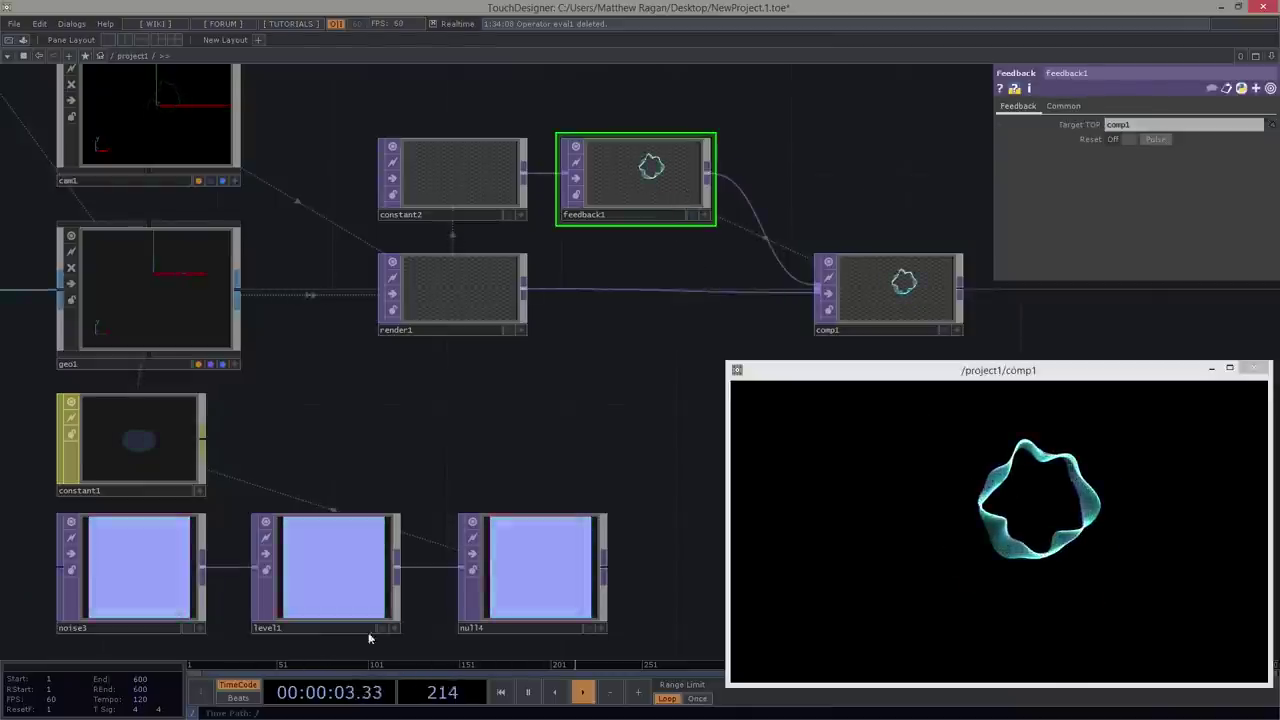
- Lower the level1 TOP's Brightness 1 to about 0.35 and reset feedback1 for a fresh drawing
{"action": "left_click", "coordinate": [388, 590]}
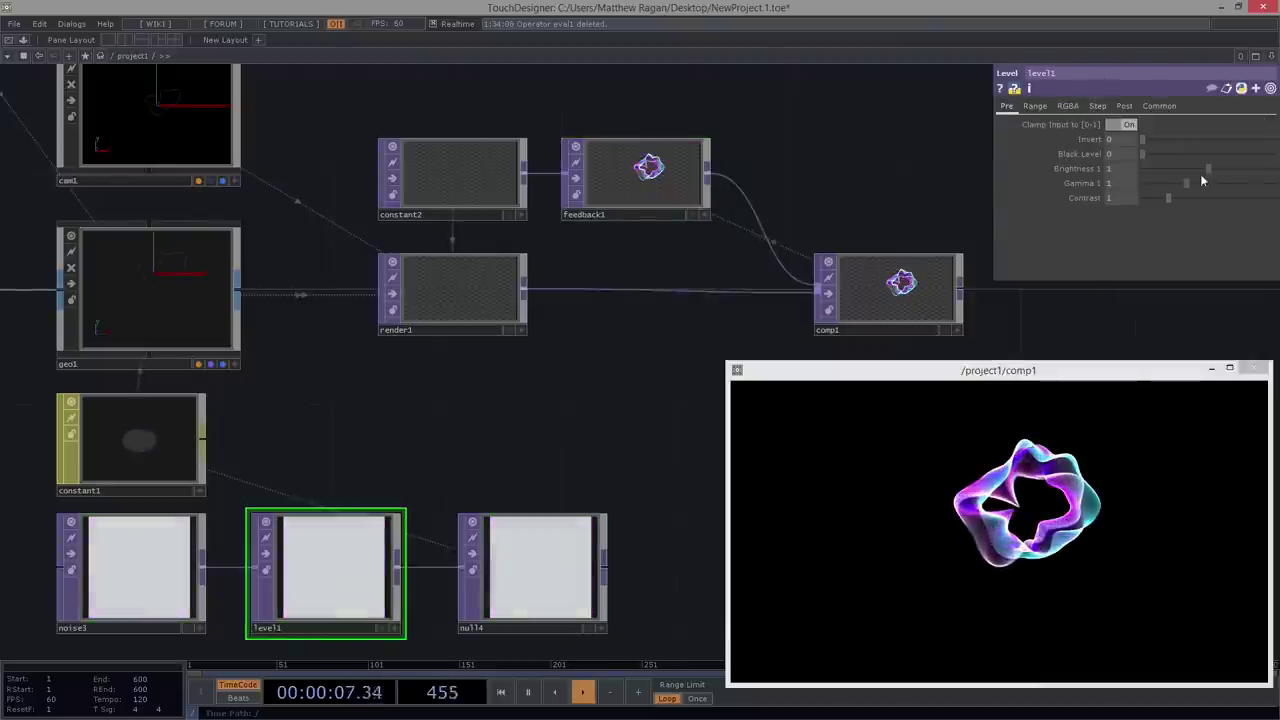
{"action": "left_click_drag", "start_coordinate": [1207, 166], "coordinate": [1165, 162]}
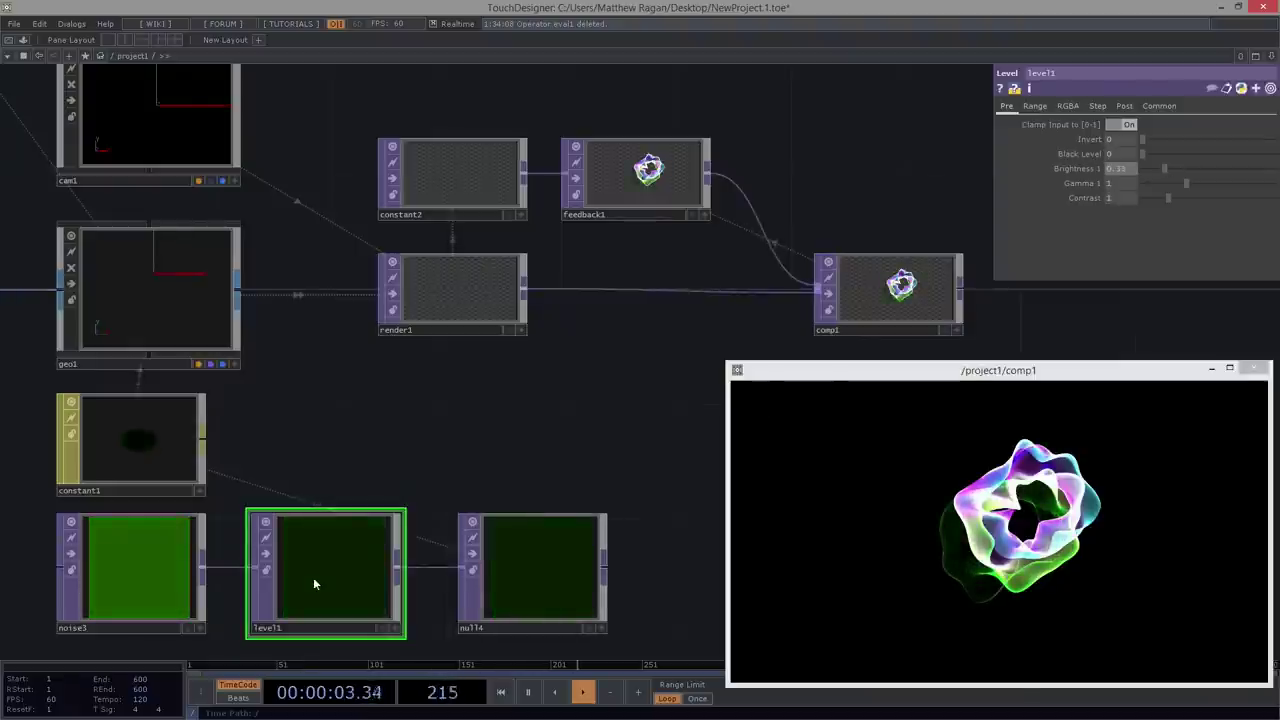
{"action": "left_click", "coordinate": [660, 195]}
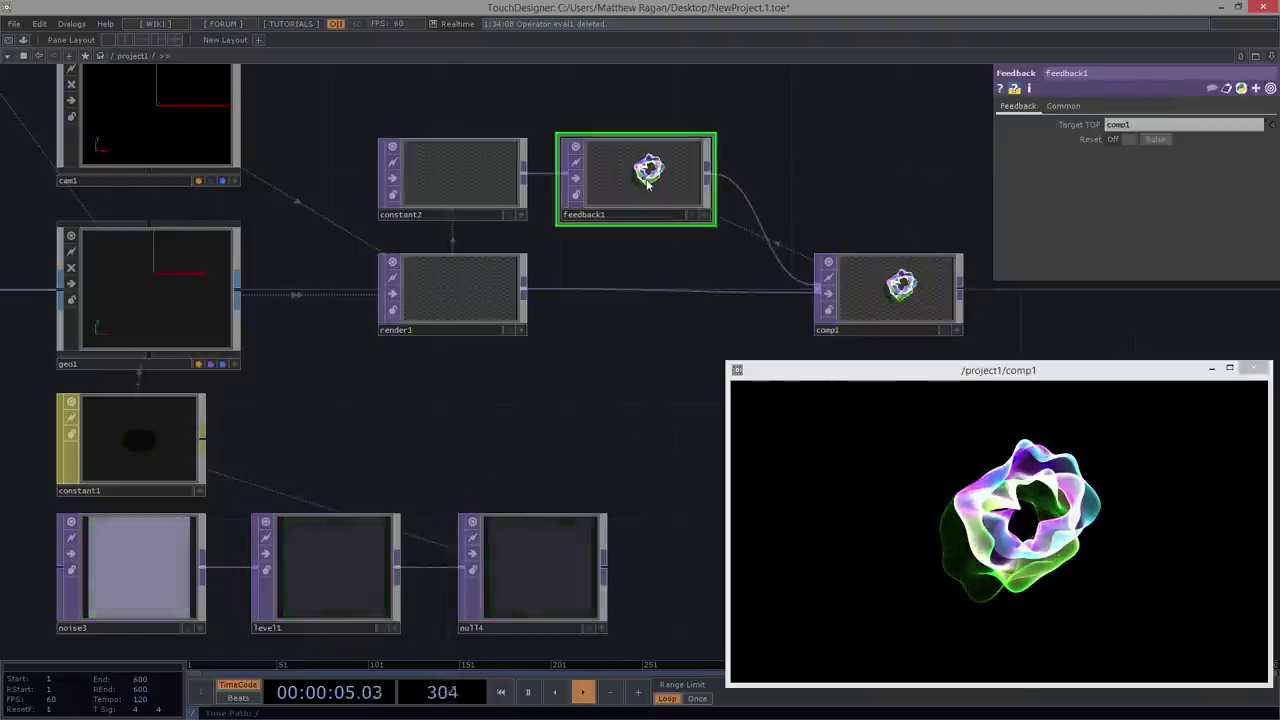
{"action": "left_click", "coordinate": [1160, 139]}
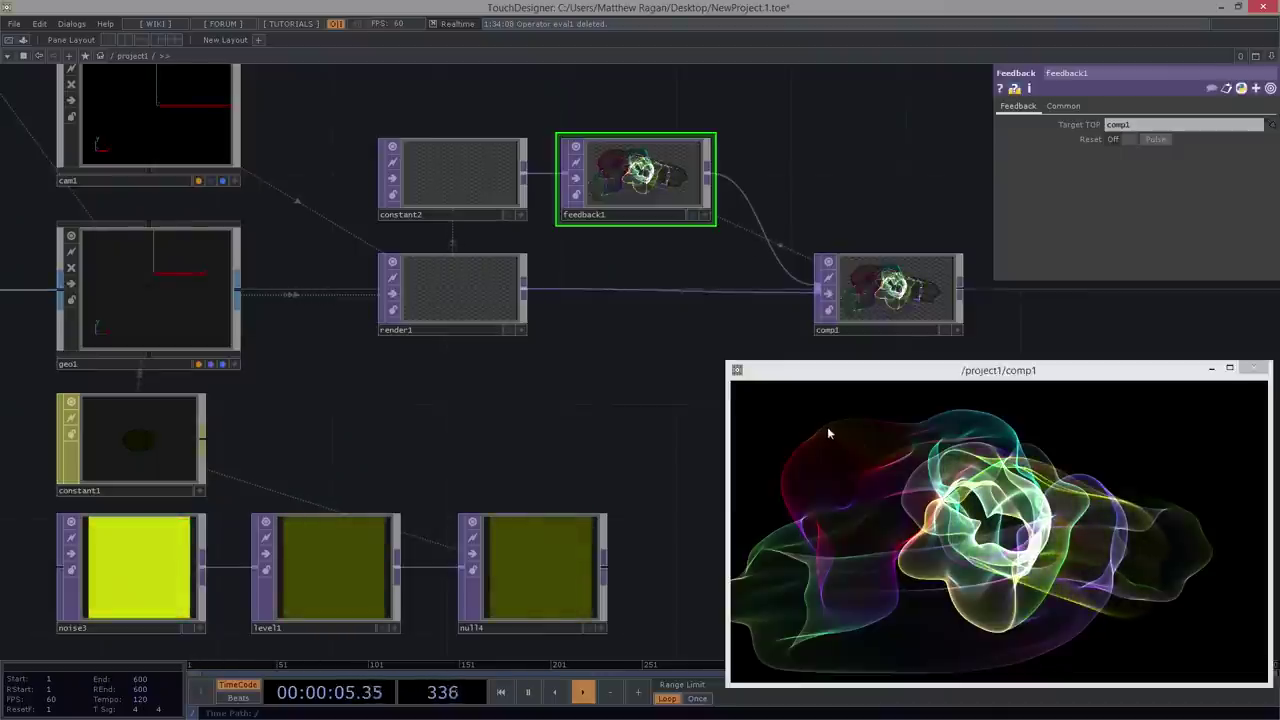
- Add a Ramp TOP to the network directly below noise3
{"action": "left_click_drag", "start_coordinate": [545, 375], "coordinate": [677, 249]}
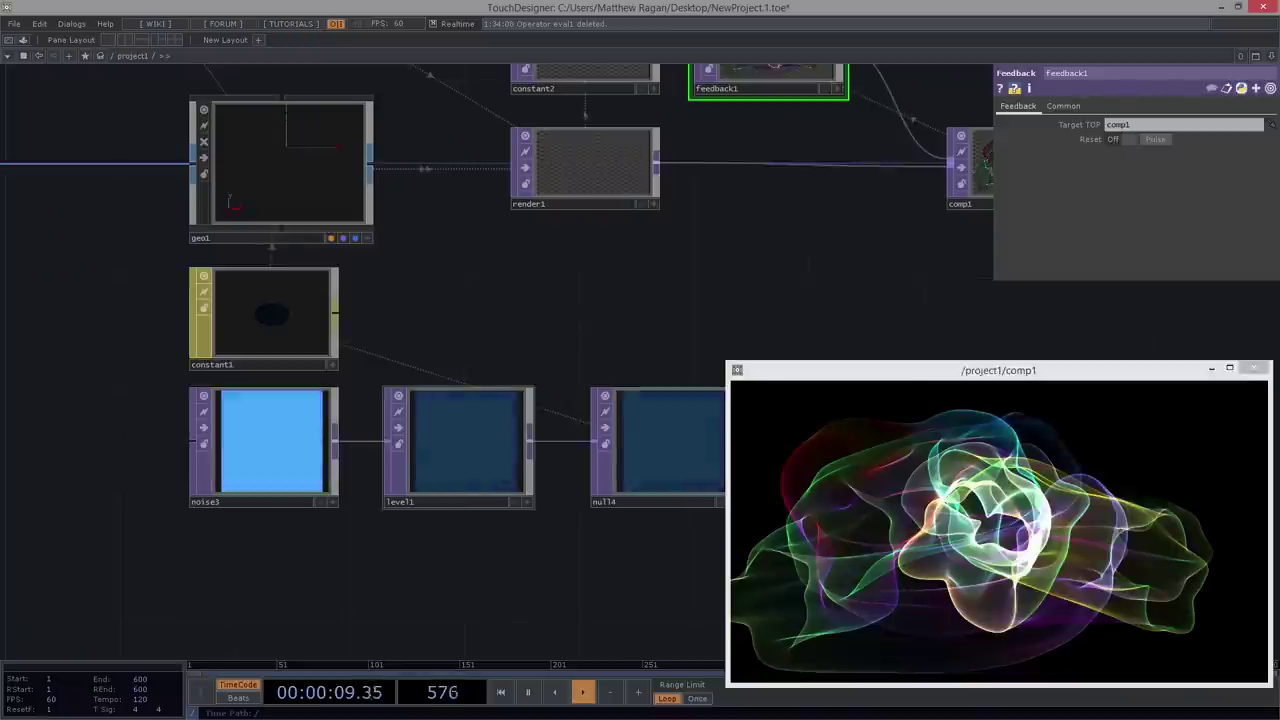
{"action": "left_click_drag", "start_coordinate": [137, 400], "coordinate": [268, 492]}
{"action": "left_click", "coordinate": [1008, 105]}
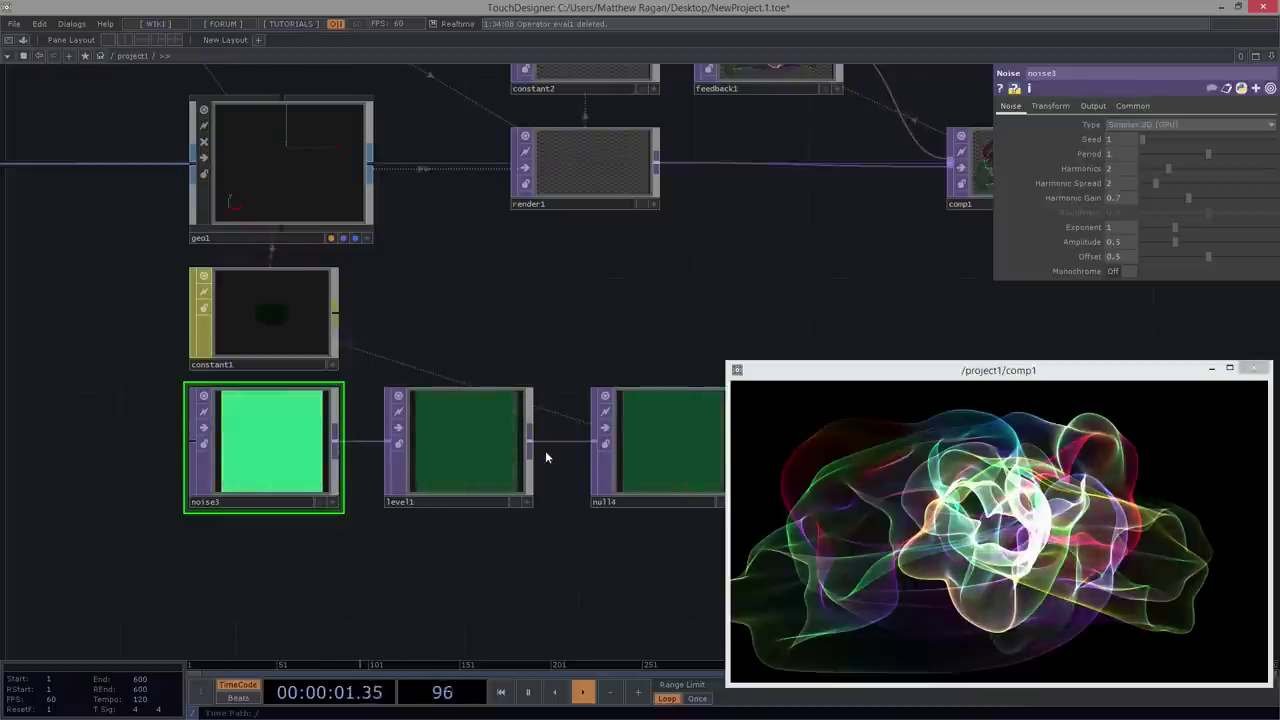
{"action": "left_click_drag", "start_coordinate": [391, 555], "coordinate": [306, 462]}
{"action": "key", "text": "Tab"}
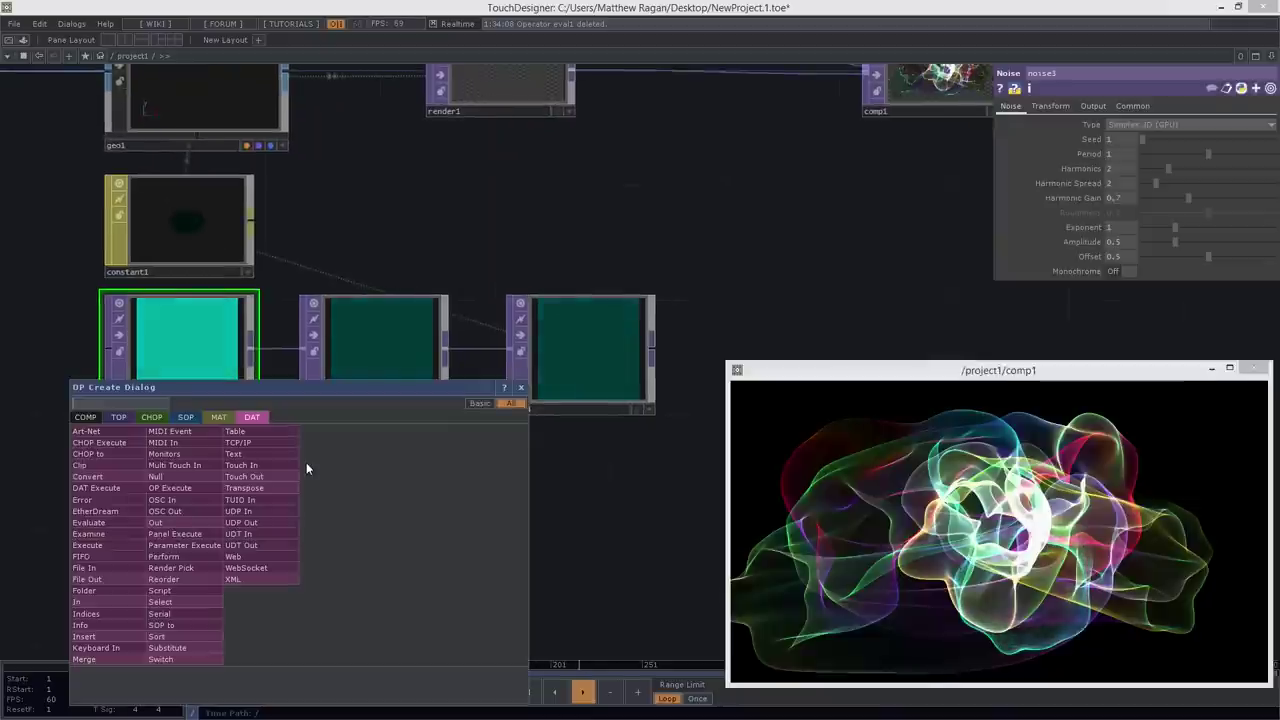
{"action": "left_click", "coordinate": [131, 418]}
{"action": "type", "text": "re"}
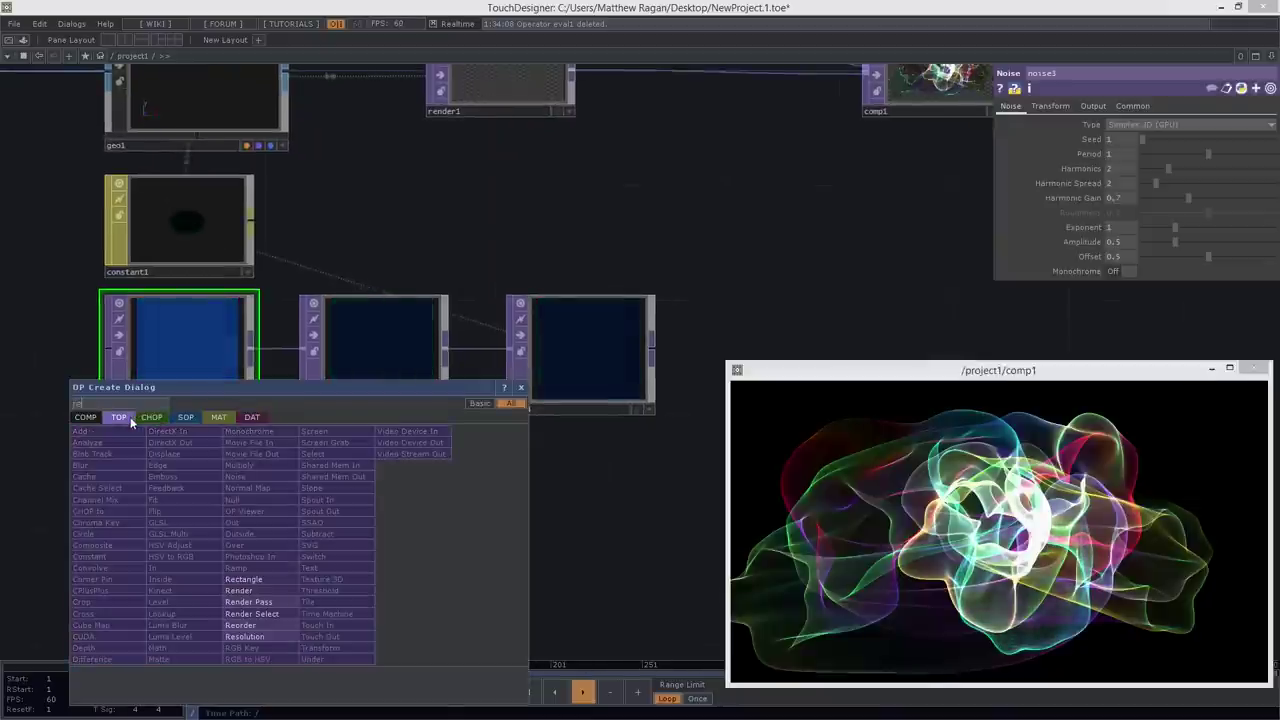
{"action": "left_click", "coordinate": [245, 580]}
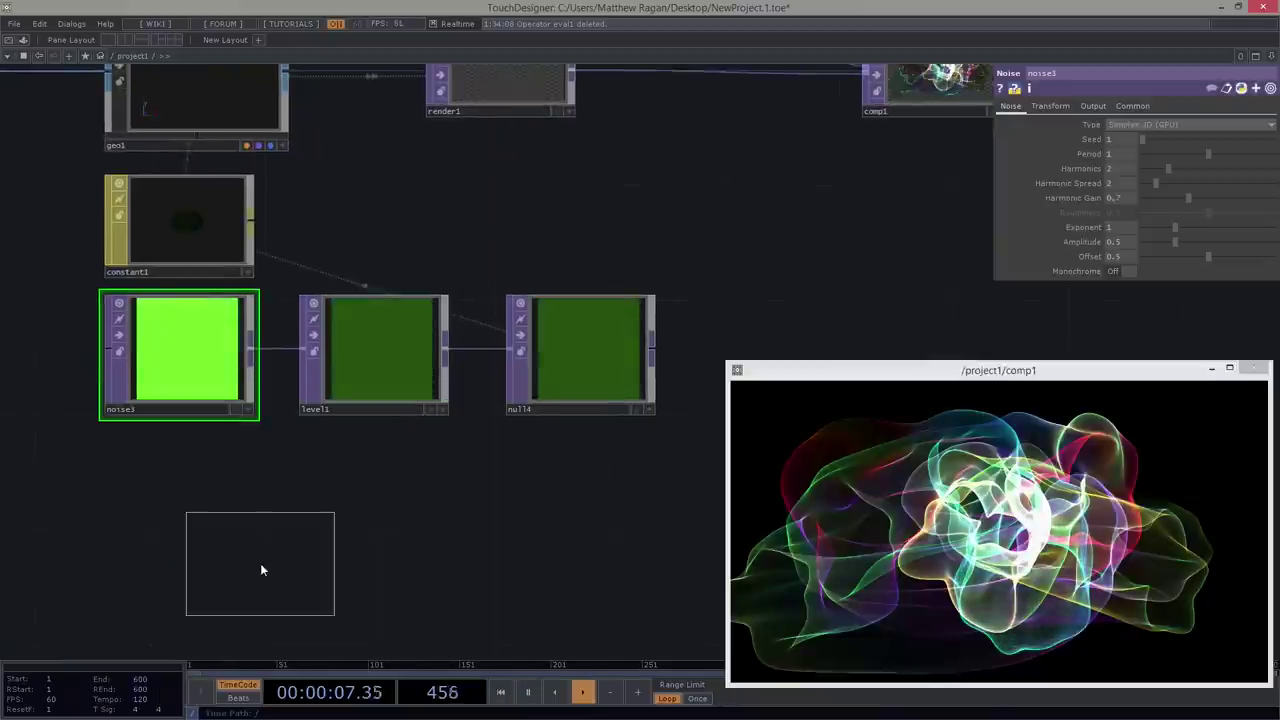
{"action": "left_click", "coordinate": [177, 500]}
{"action": "scroll", "coordinate": [309, 509], "scroll_direction": "up", "scroll_amount": 2}
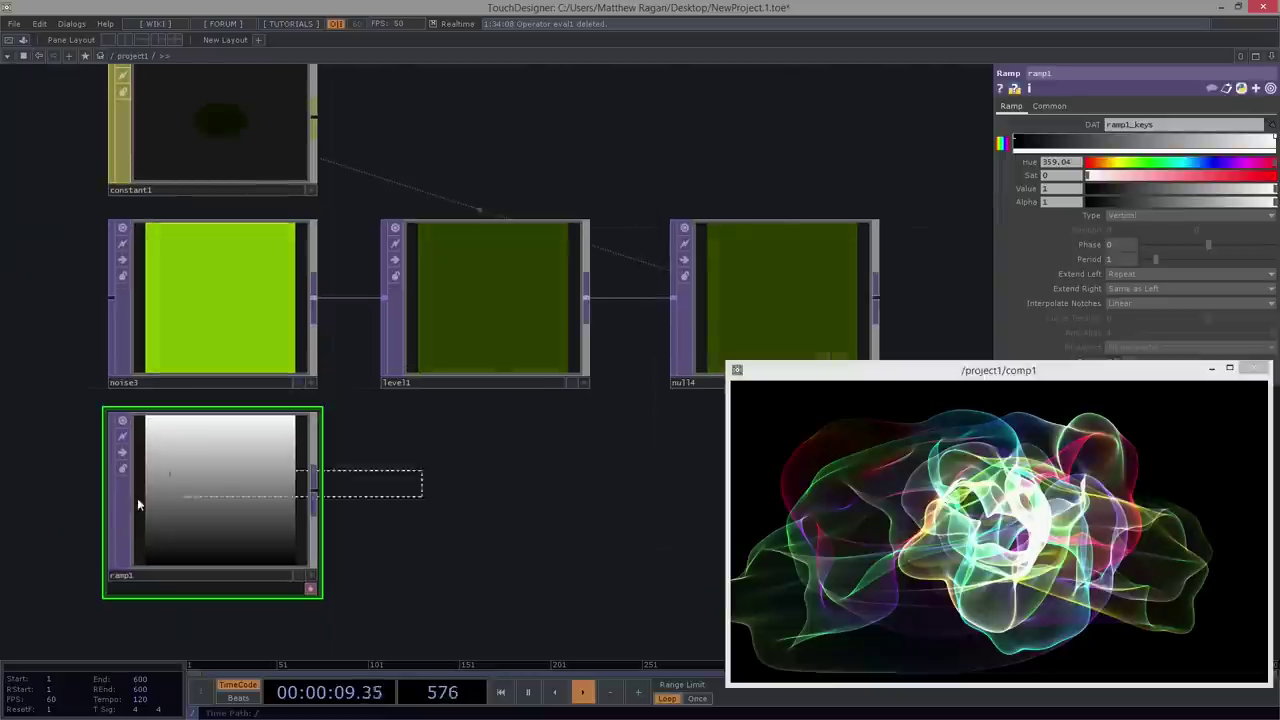
- Set ramp1's Type to Horizontal and its resolution to 200 by 1
{"action": "left_click", "coordinate": [1122, 214]}
{"action": "left_click", "coordinate": [1128, 246]}
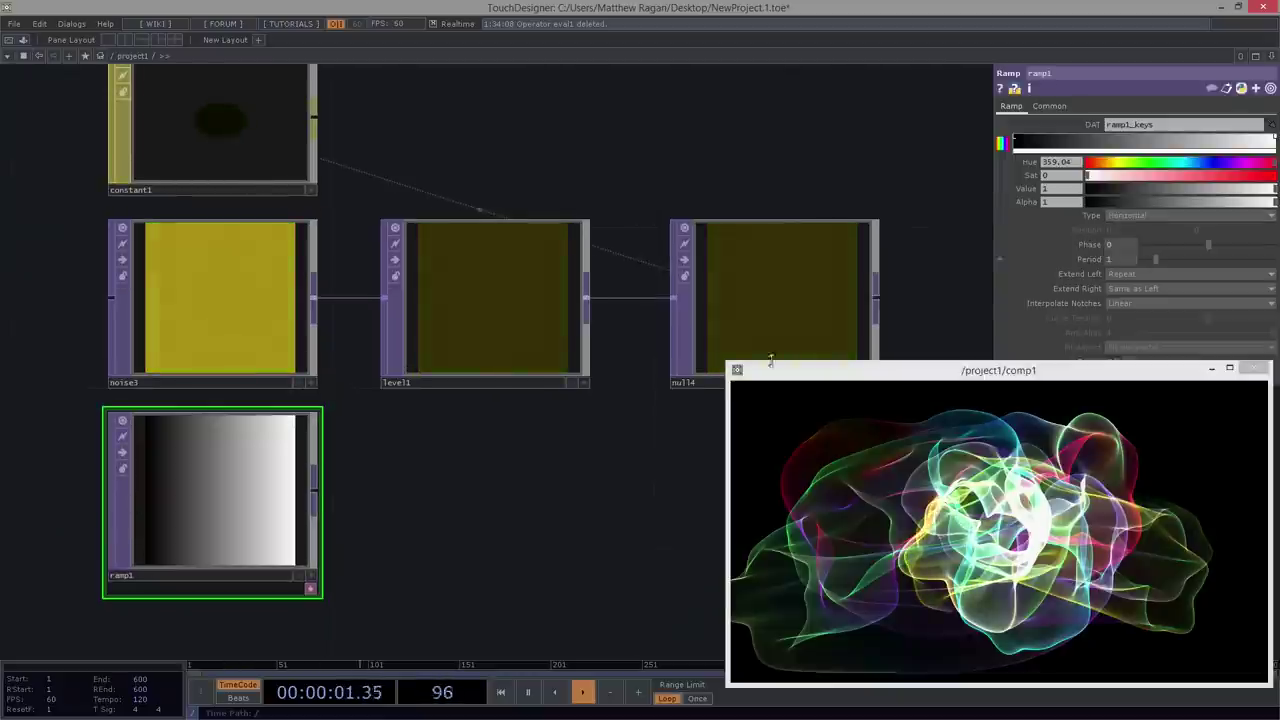
{"action": "left_click", "coordinate": [1050, 106]}
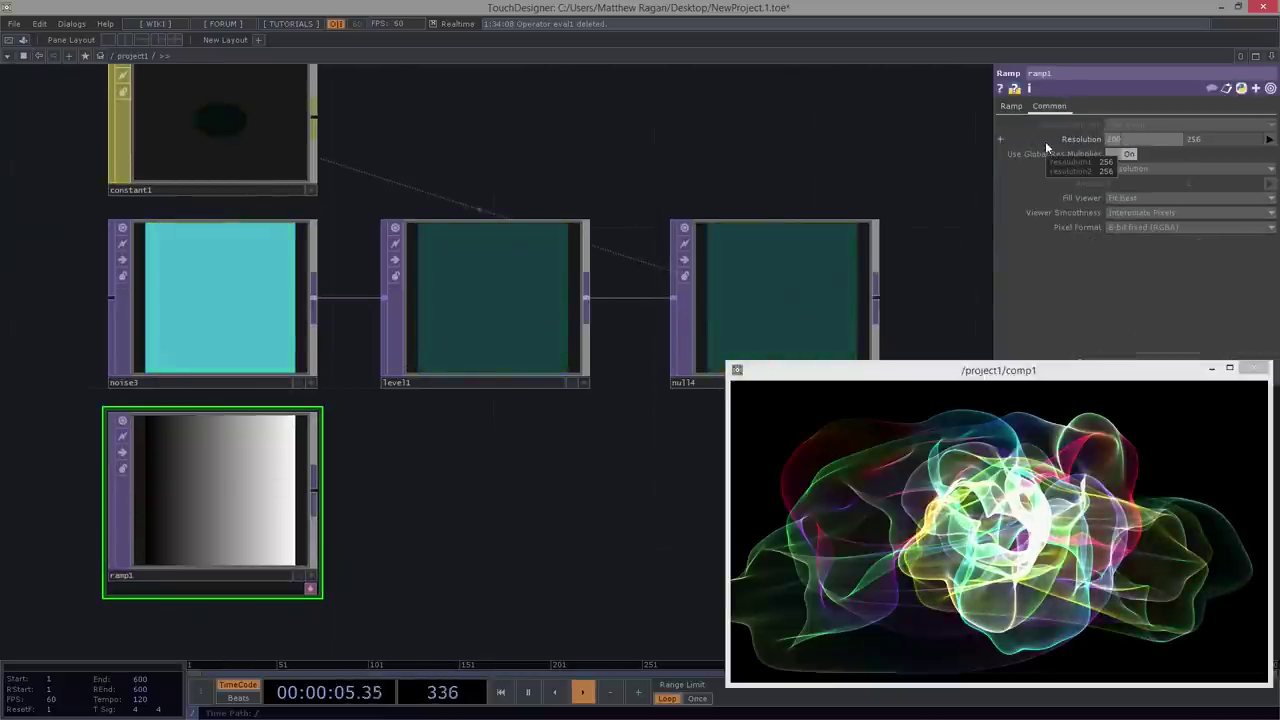
{"action": "key", "text": "Tab"}
{"action": "type", "text": "1"}
{"action": "key", "text": "Return"}
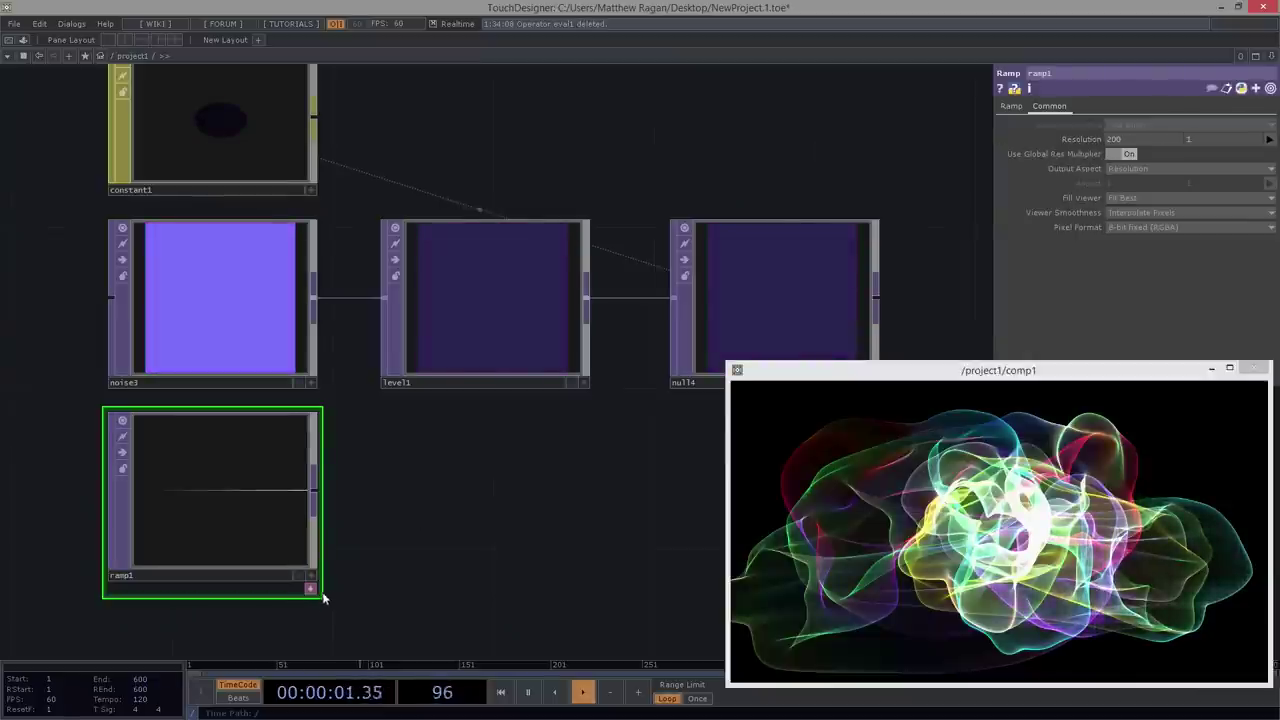
- Reduce the height of the ramp1 node so that its viewer becomes a wide, flat strip
{"action": "scroll", "coordinate": [449, 531], "scroll_direction": "up", "scroll_amount": 5}
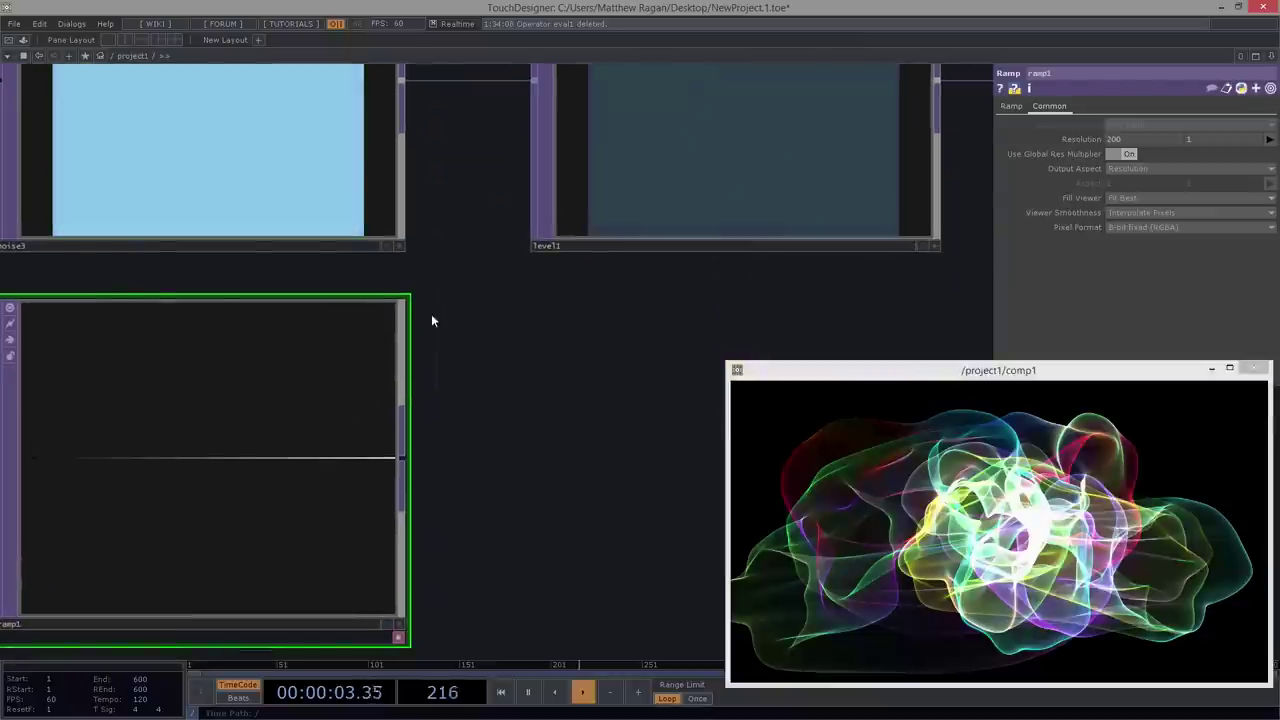
{"action": "left_click_drag", "start_coordinate": [408, 296], "coordinate": [411, 474]}
{"action": "left_click_drag", "start_coordinate": [498, 476], "coordinate": [502, 454]}
{"action": "left_click_drag", "start_coordinate": [276, 490], "coordinate": [275, 367]}
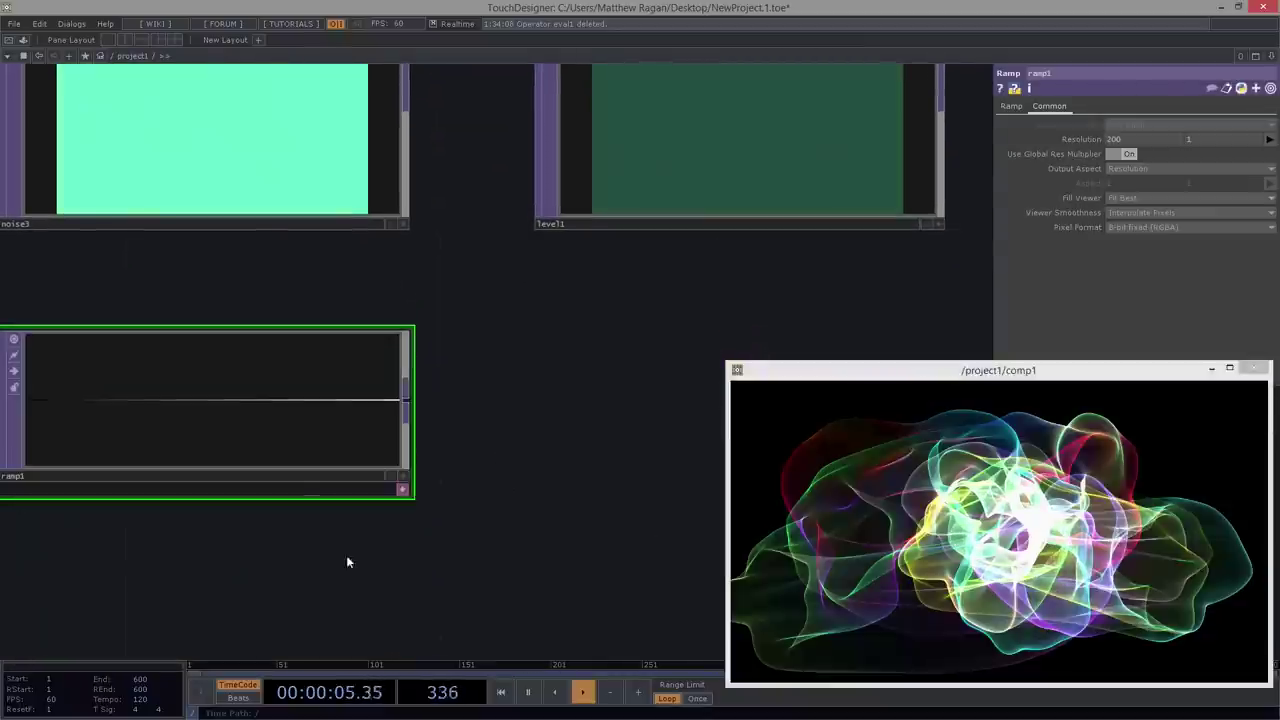
{"action": "left_click_drag", "start_coordinate": [347, 562], "coordinate": [418, 547]}
- Colour ramp1's starting key teal with Hue 189, Saturation 1 and Value 0.5
{"action": "left_click", "coordinate": [1012, 106]}
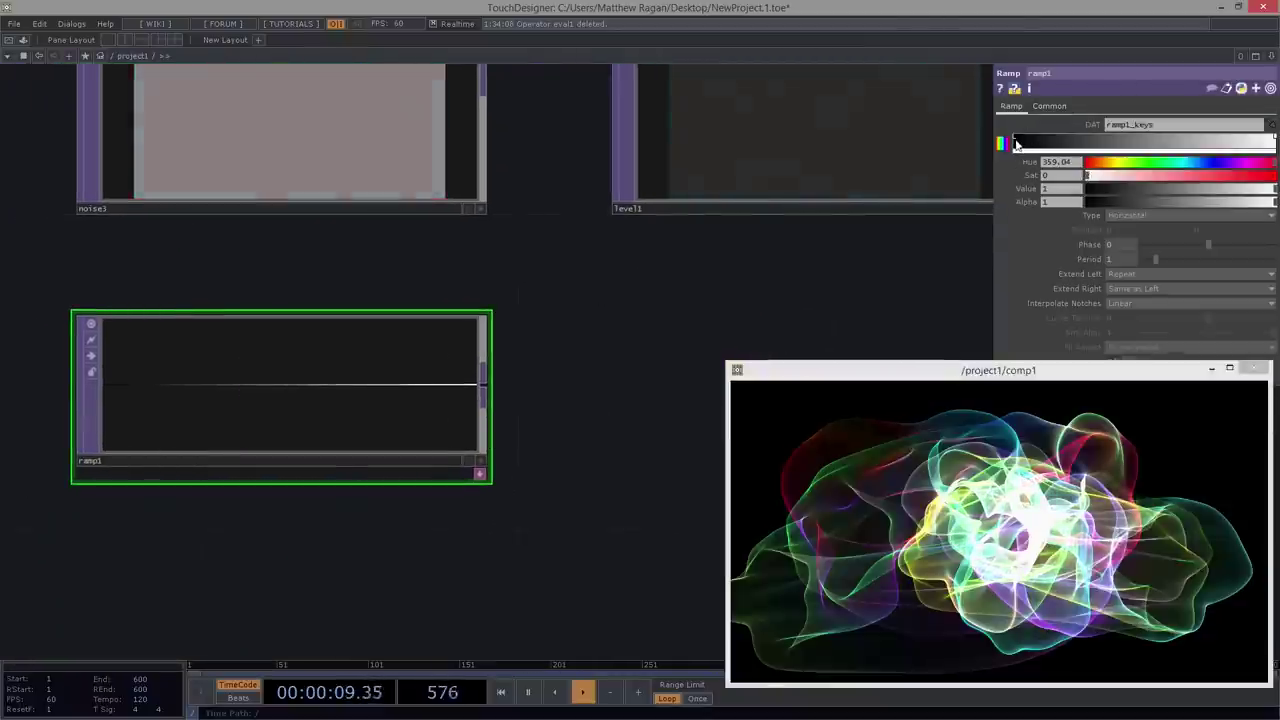
{"action": "left_click", "coordinate": [1016, 143]}
{"action": "left_click", "coordinate": [1107, 163]}
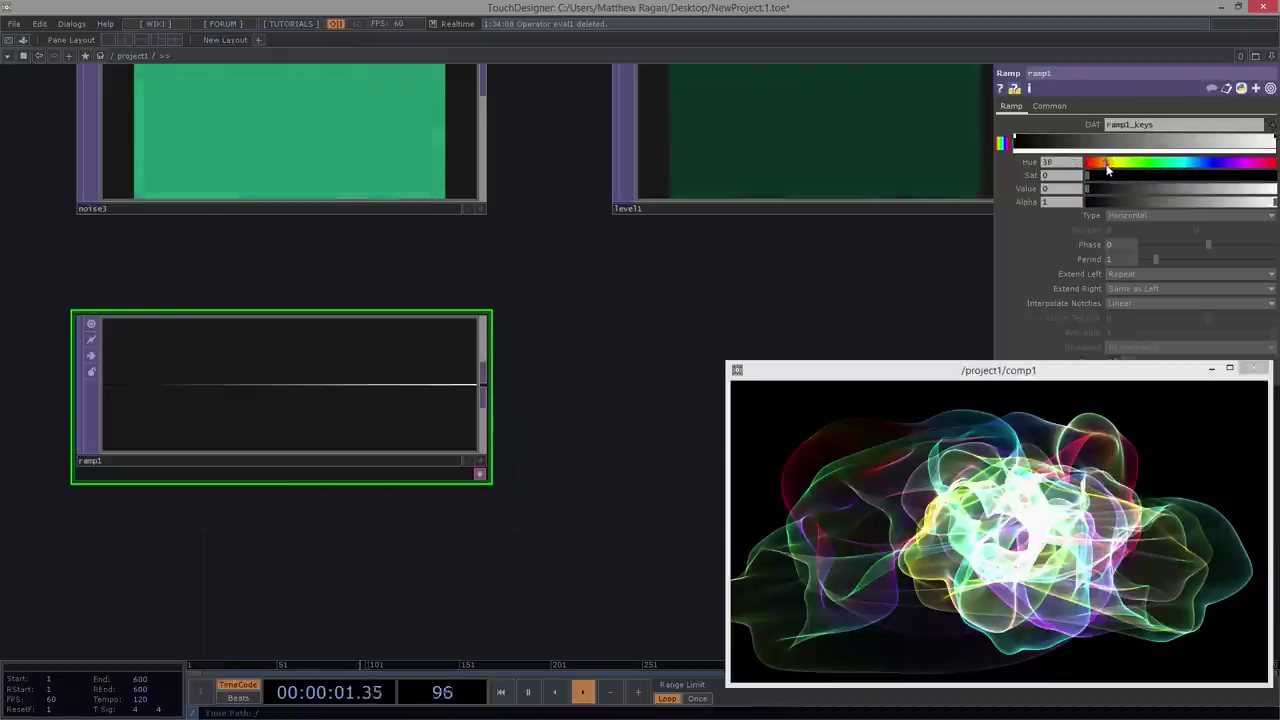
{"action": "left_click_drag", "start_coordinate": [1107, 166], "coordinate": [1094, 186]}
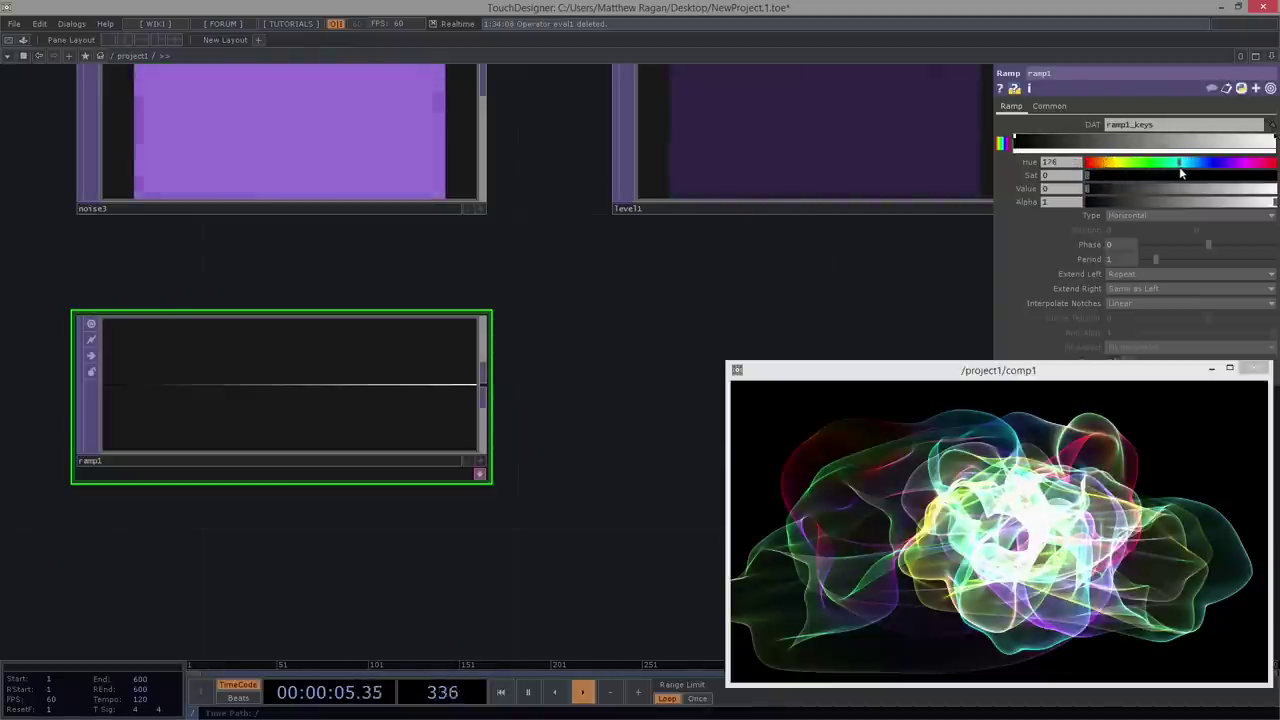
{"action": "left_click_drag", "start_coordinate": [1180, 173], "coordinate": [1230, 186]}
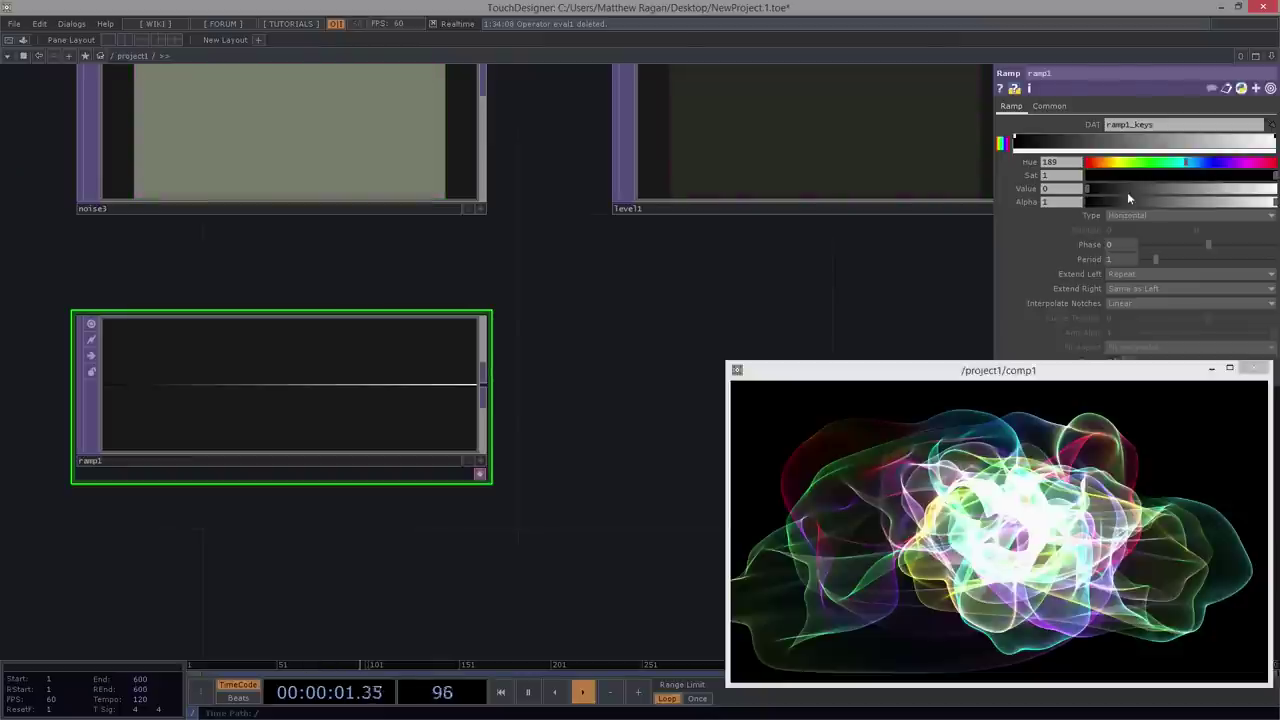
{"action": "left_click_drag", "start_coordinate": [1127, 197], "coordinate": [1199, 201]}
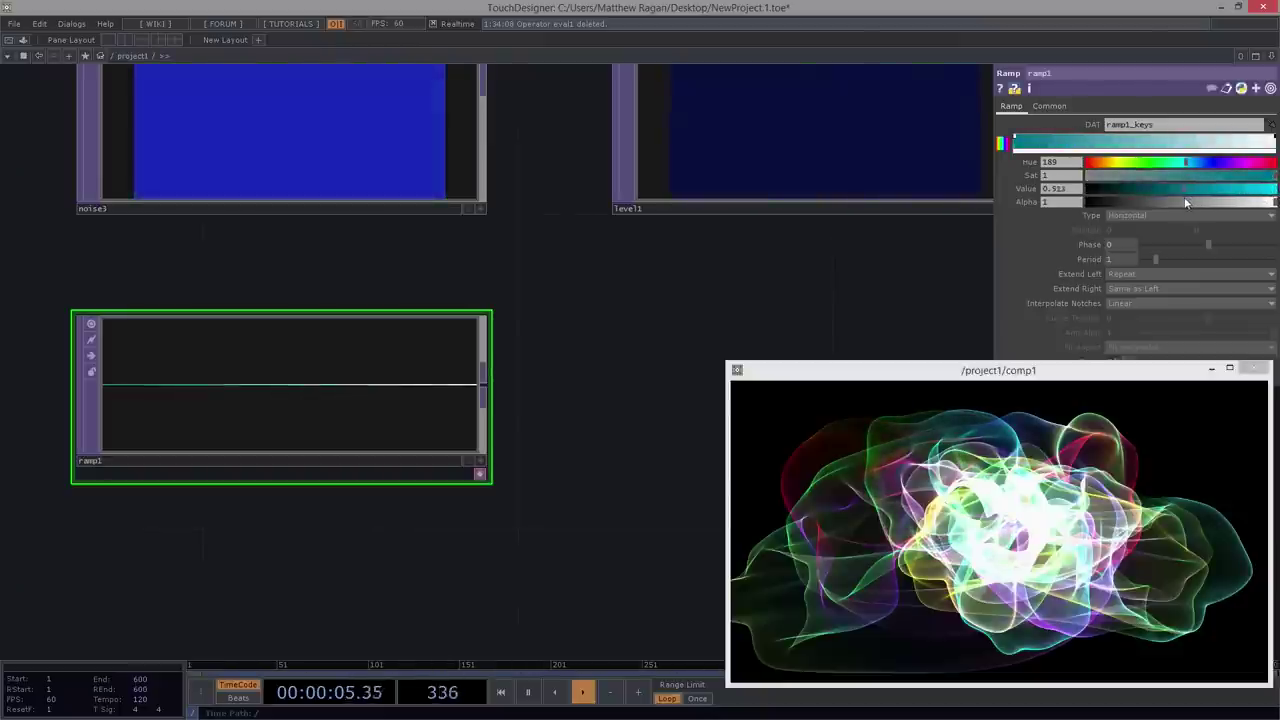
- Give the ramp's end key Hue 204, Saturation about 0.41 and Value 0.546, and add a middle key with Hue 290, Saturation 0.989 and Value 0.991
{"action": "left_click_drag", "start_coordinate": [1125, 141], "coordinate": [1267, 138]}
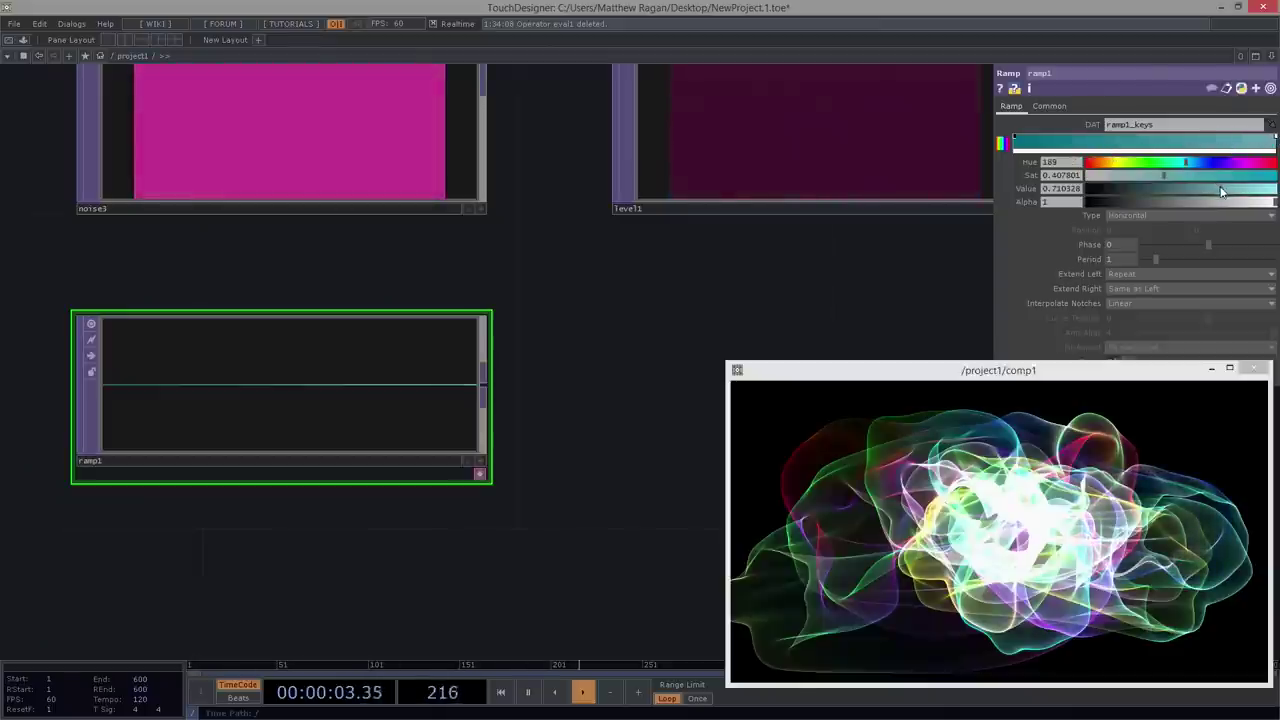
{"action": "left_click_drag", "start_coordinate": [1213, 188], "coordinate": [1196, 160]}
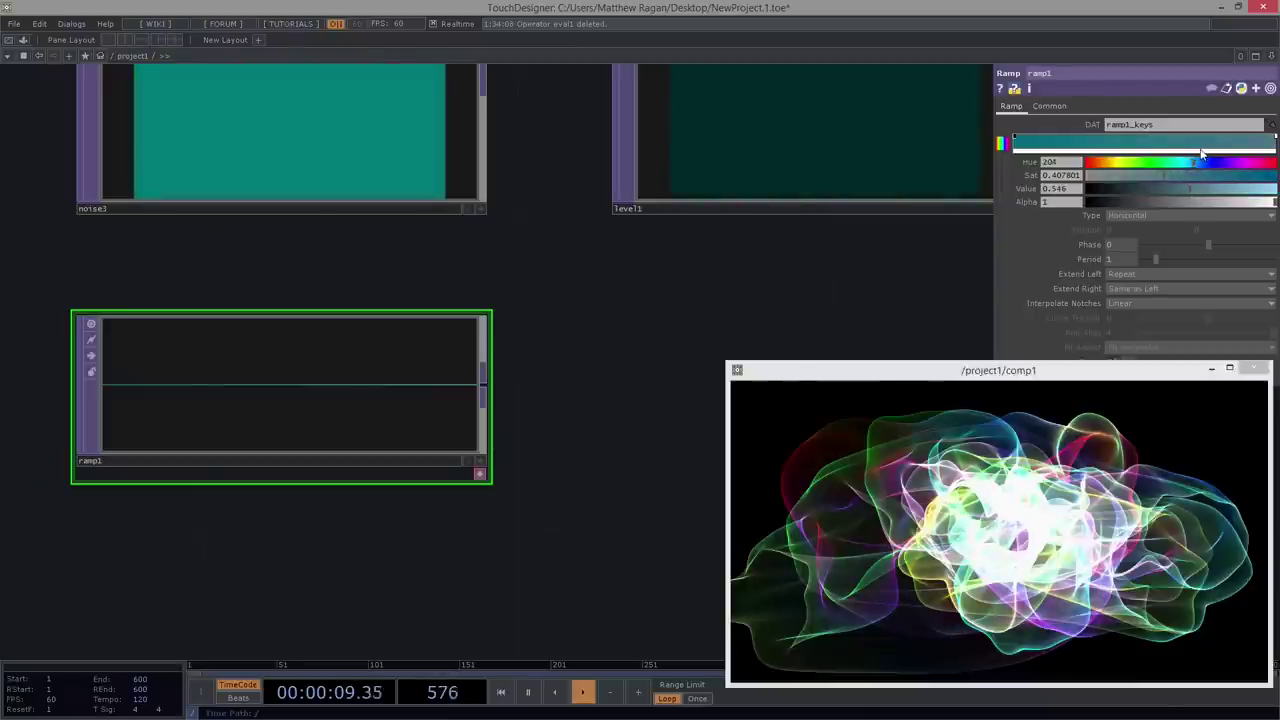
{"action": "left_click", "coordinate": [1143, 138]}
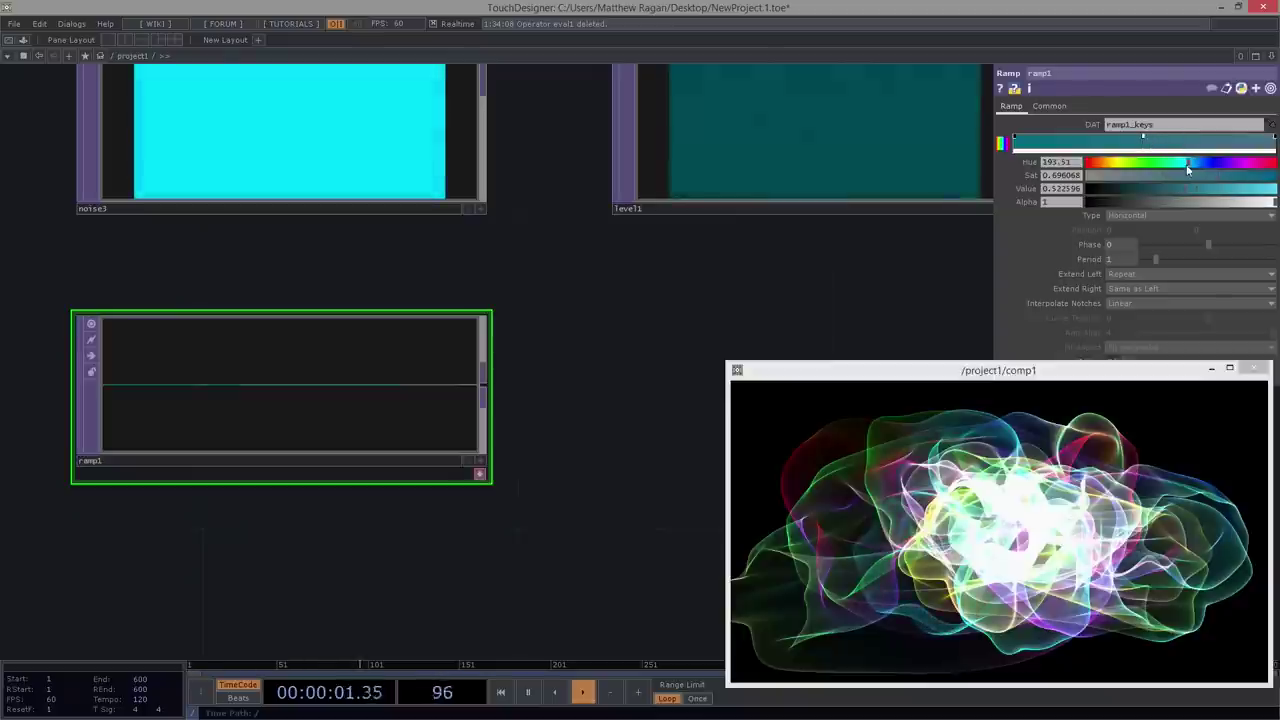
{"action": "left_click", "coordinate": [1214, 163]}
{"action": "left_click_drag", "start_coordinate": [1238, 162], "coordinate": [1275, 195]}
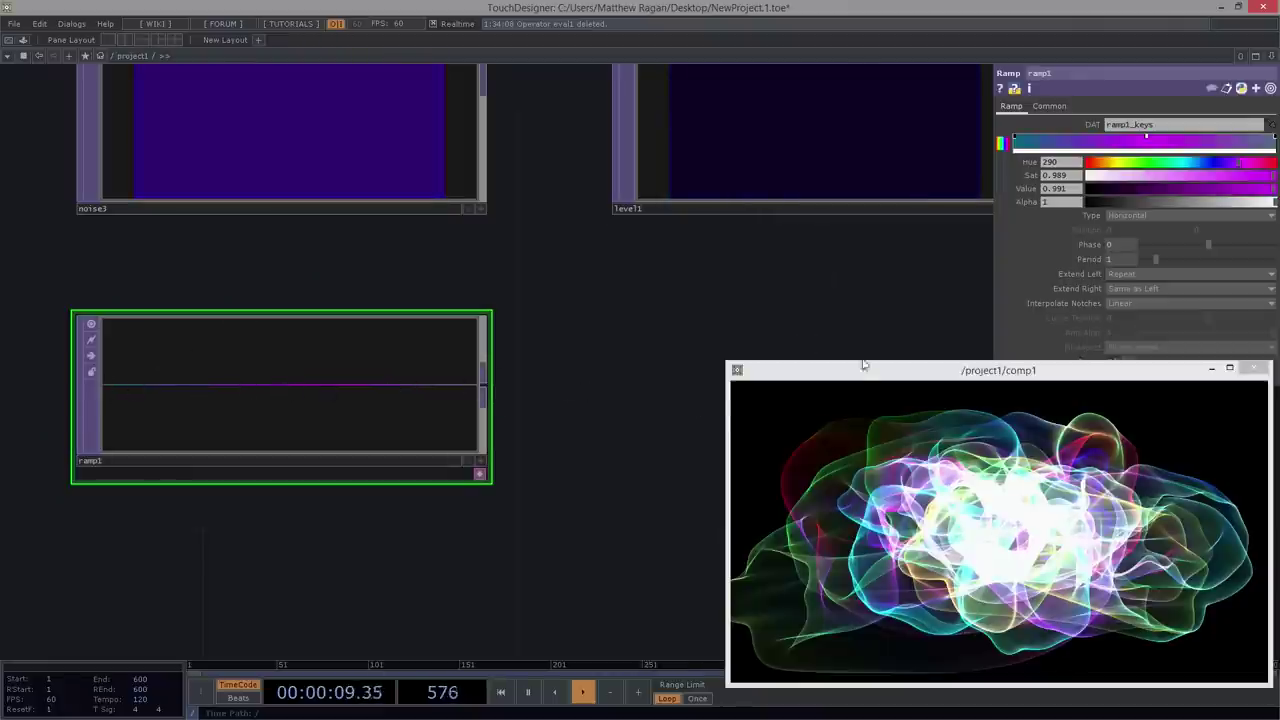
- Raise the start key's Value to 1 and the end key's Saturation and Value to 1, and nudge the purple middle key
{"action": "left_click", "coordinate": [1016, 135]}
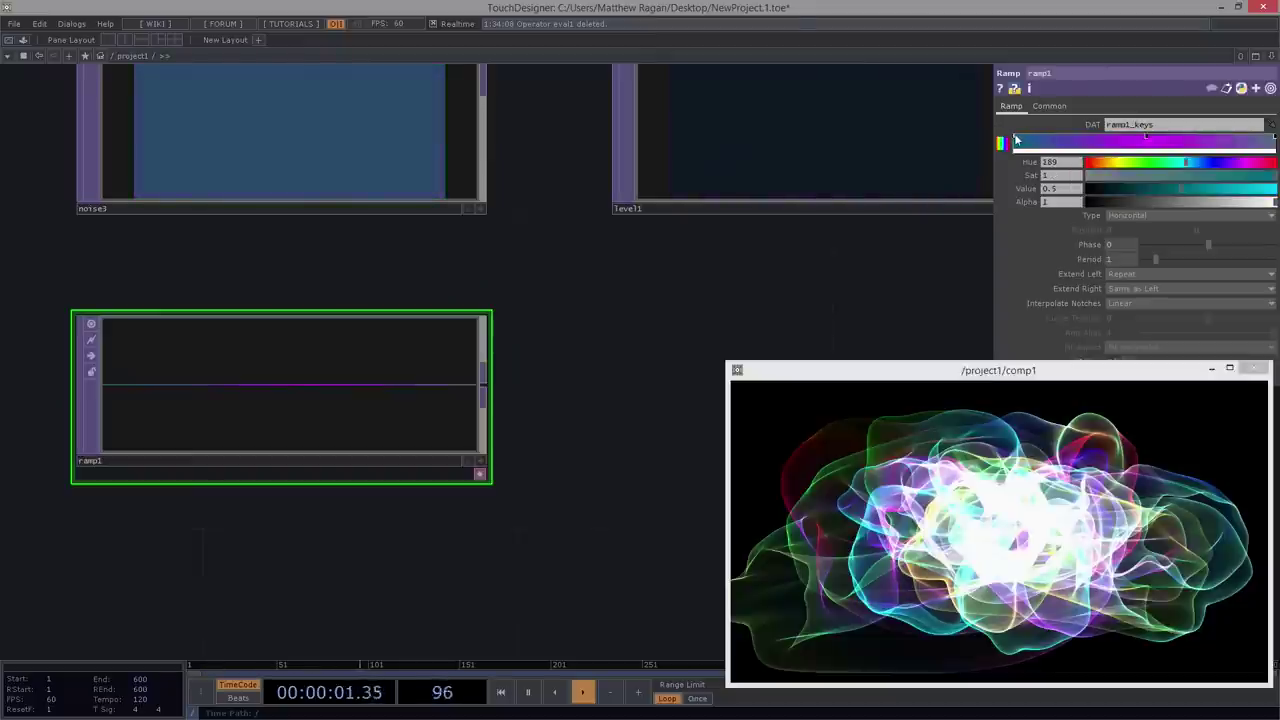
{"action": "left_click_drag", "start_coordinate": [1191, 189], "coordinate": [1277, 193]}
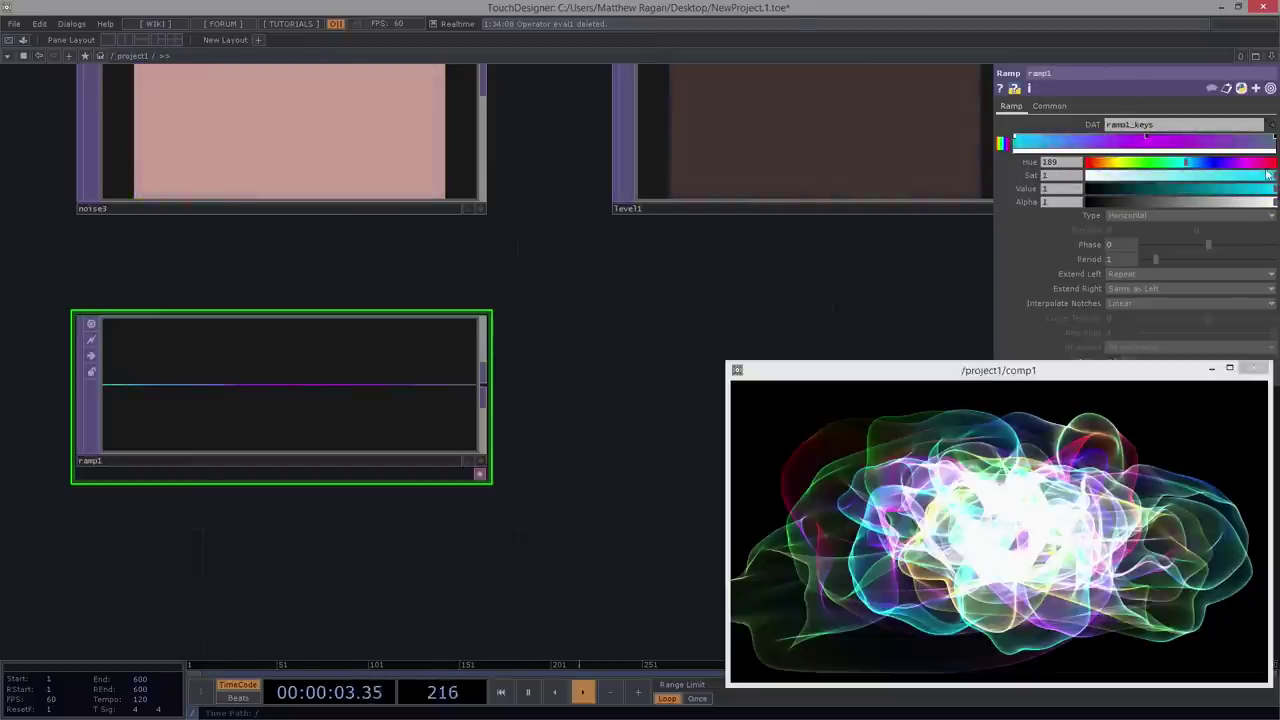
{"action": "left_click", "coordinate": [1275, 137]}
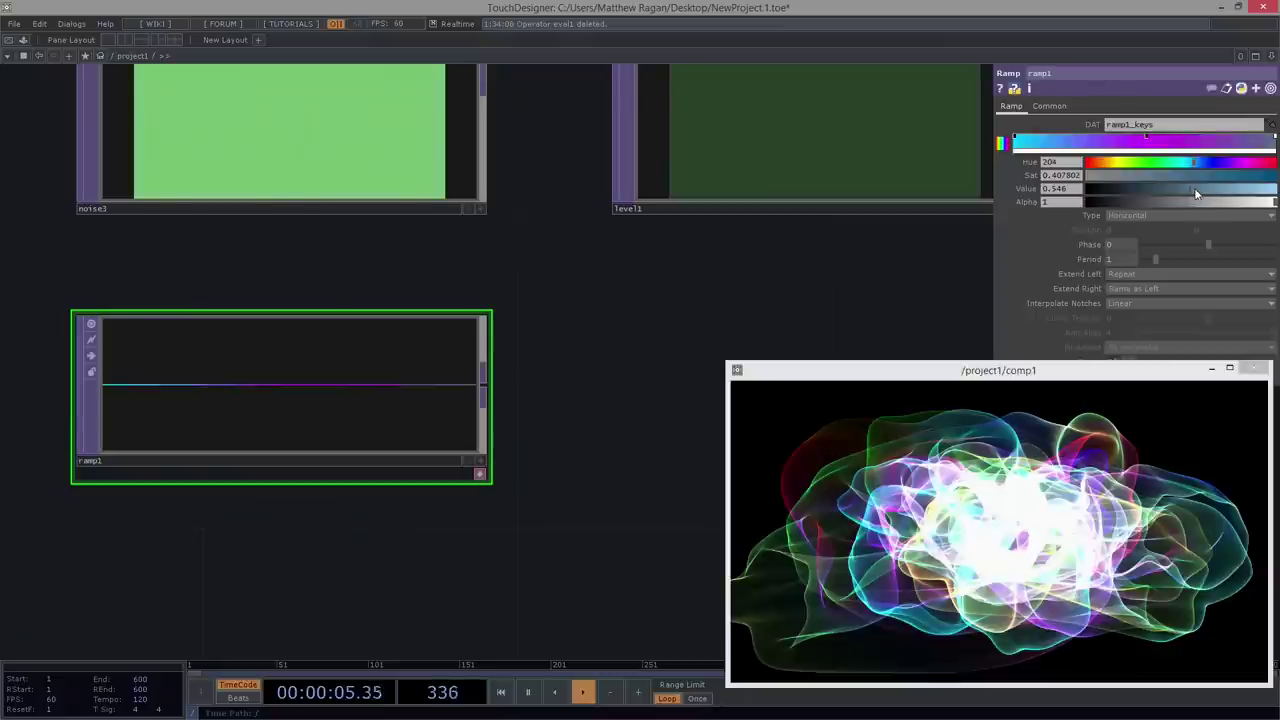
{"action": "left_click_drag", "start_coordinate": [1196, 192], "coordinate": [1275, 190]}
{"action": "left_click_drag", "start_coordinate": [1165, 177], "coordinate": [1266, 181]}
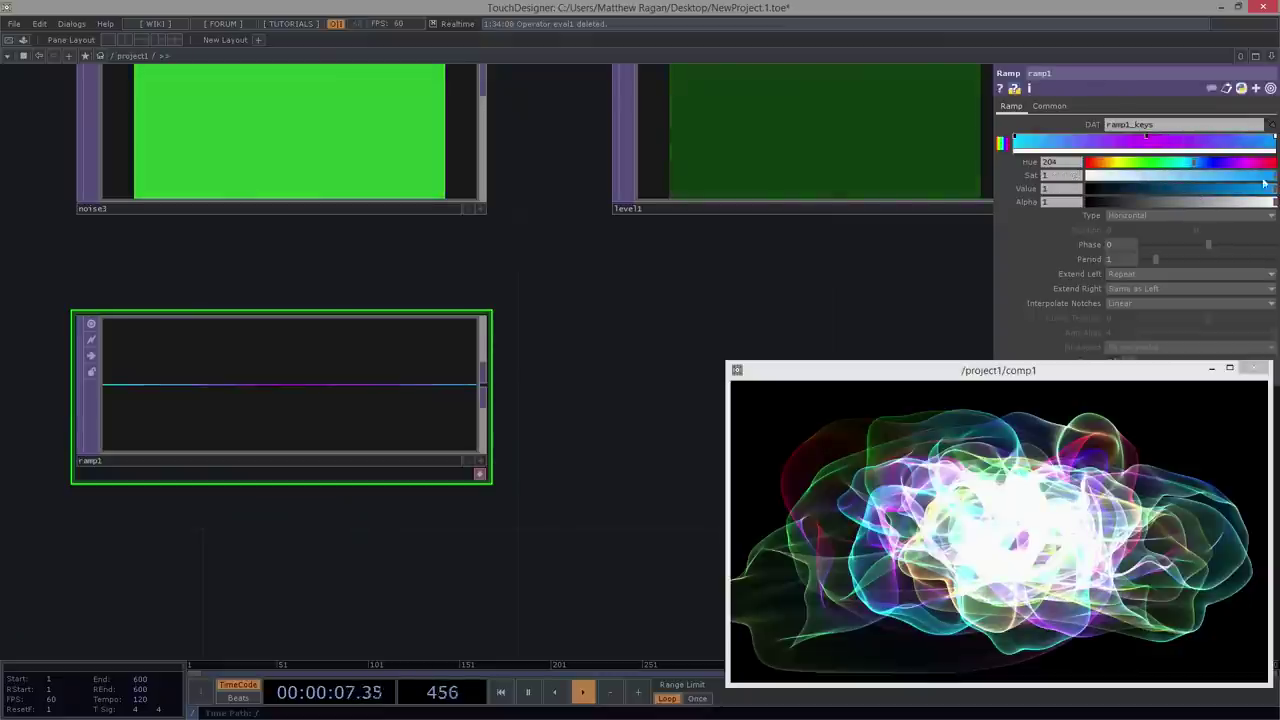
{"action": "left_click_drag", "start_coordinate": [1147, 138], "coordinate": [1157, 141]}
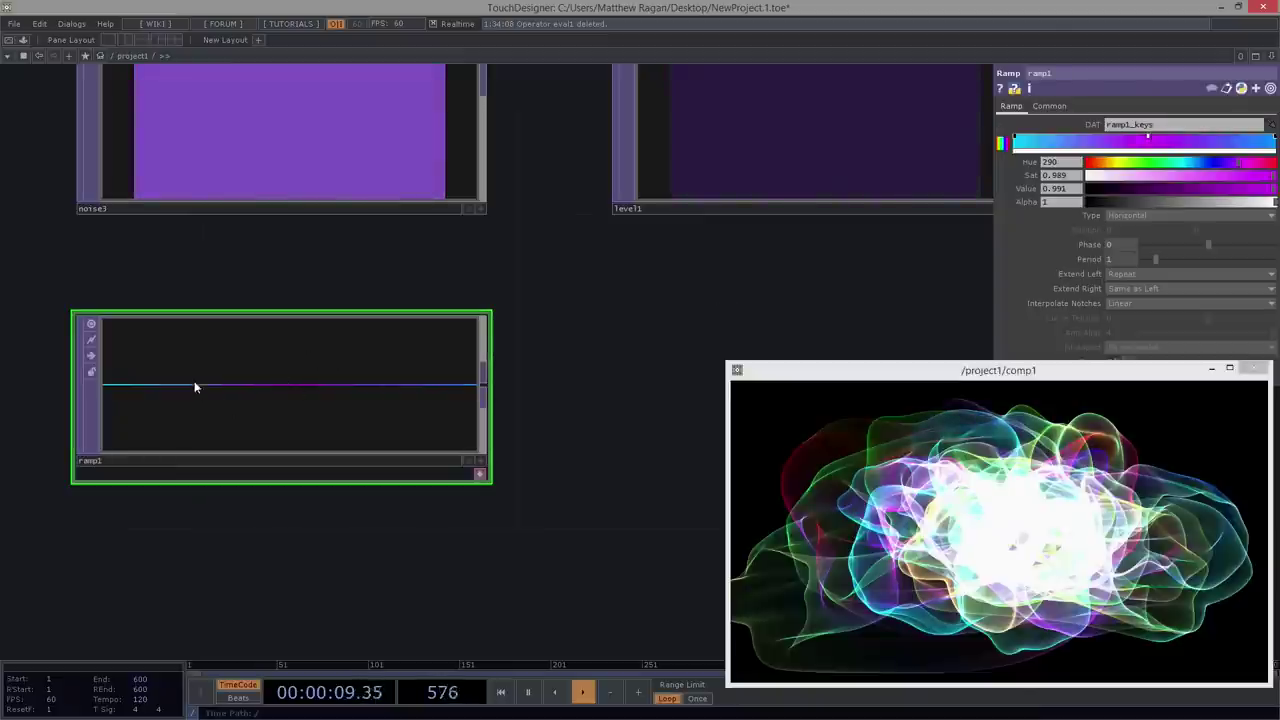
- Animate ramp1's Phase with the expression absTime.seconds * 0.25
{"action": "left_click", "coordinate": [1100, 246]}
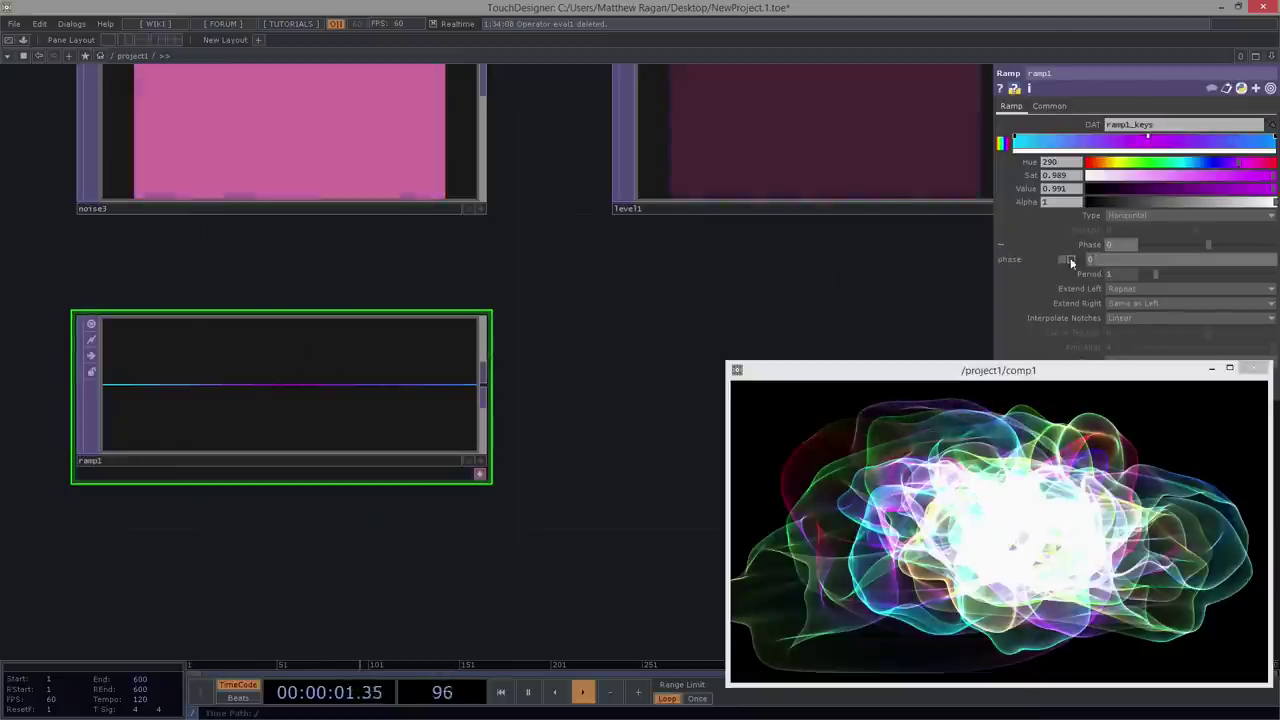
{"action": "type", "text": "a"}
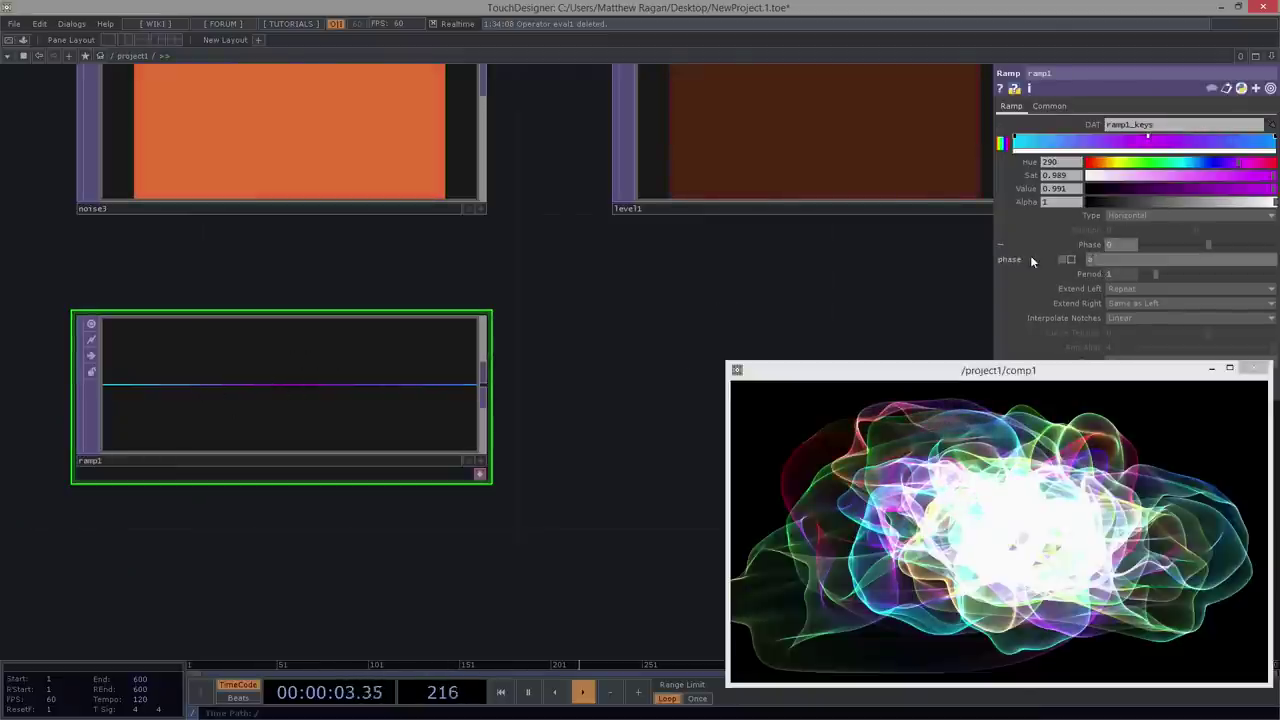
{"action": "type", "text": "bsTime"}
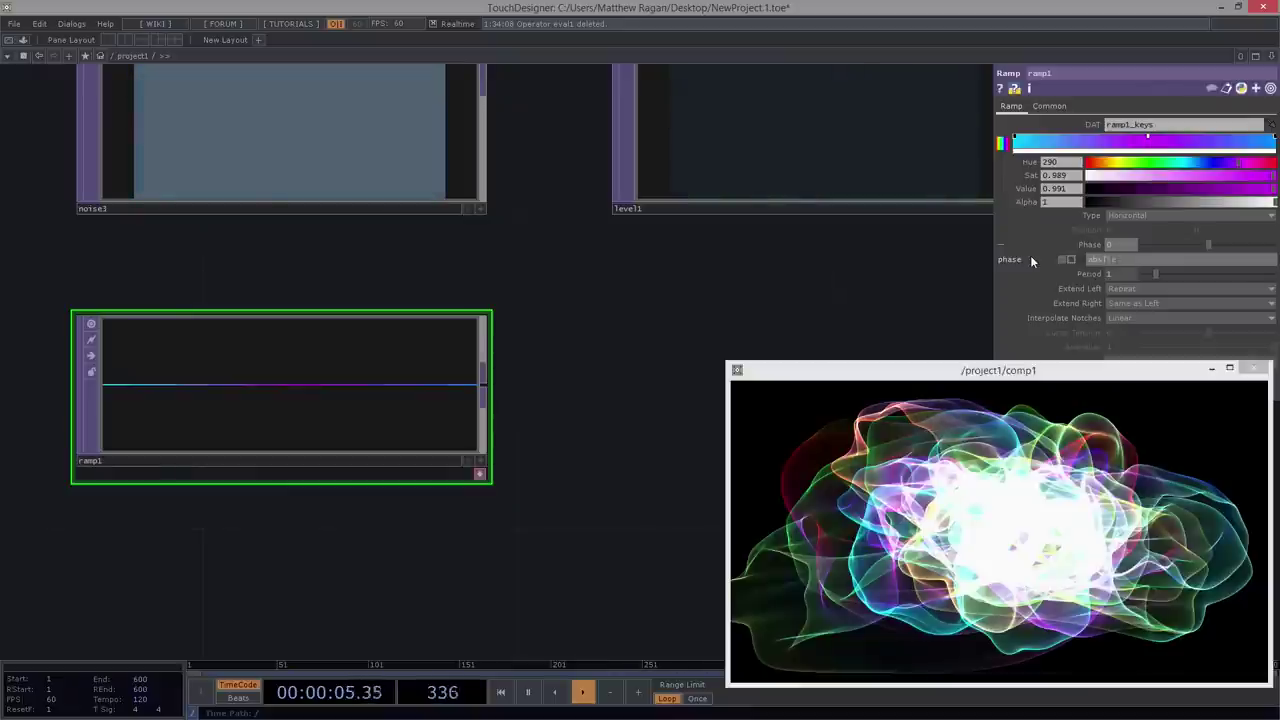
{"action": "type", "text": ".seconds"}
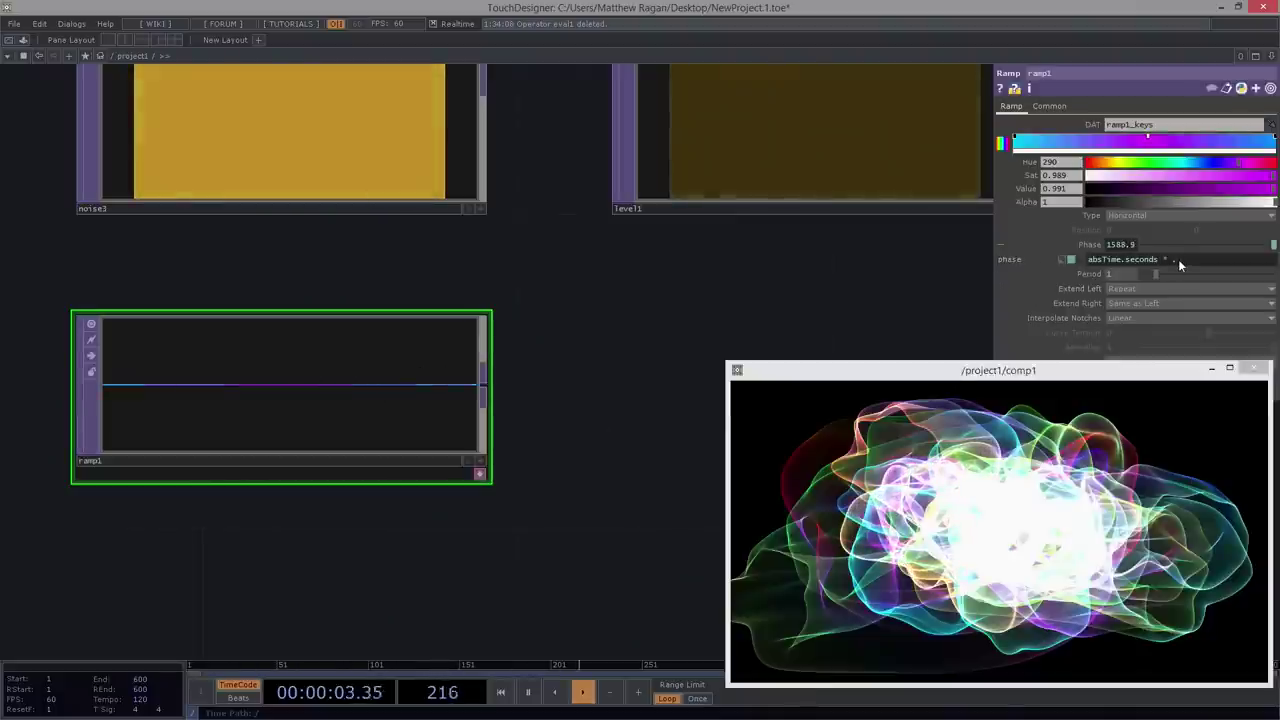
{"action": "type", "text": "* .02"}
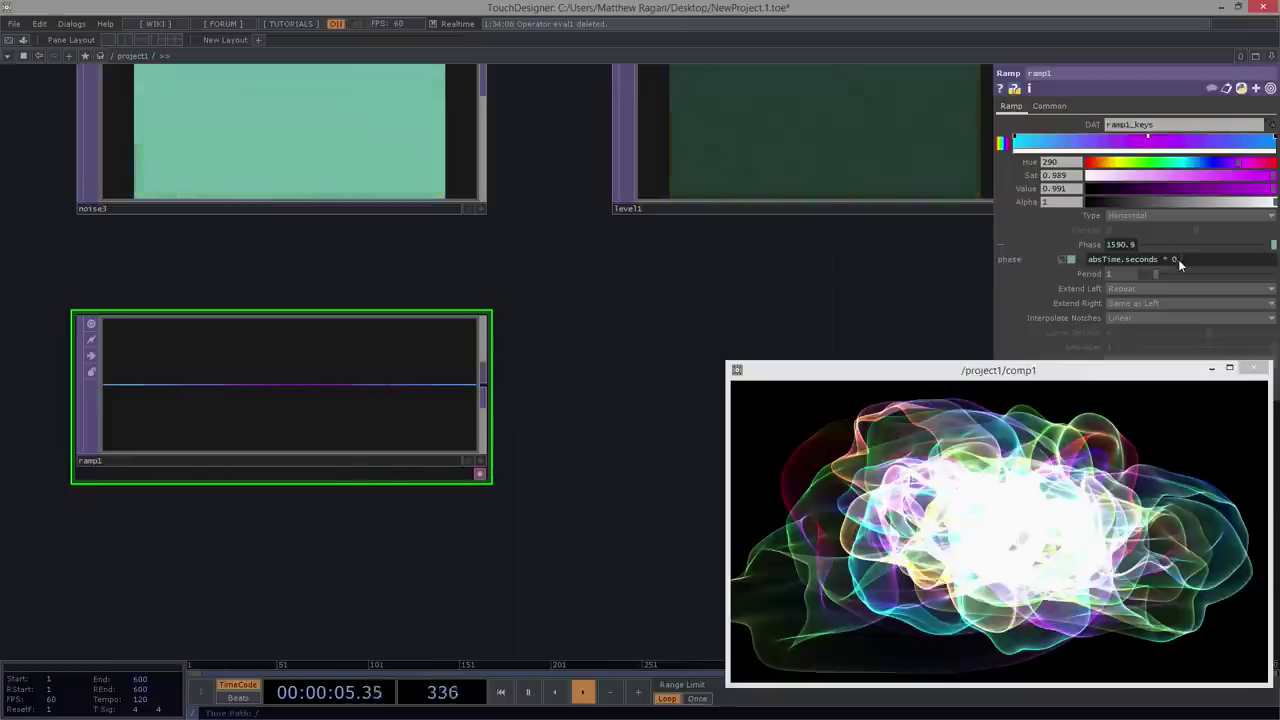
{"action": "type", "text": "25"}
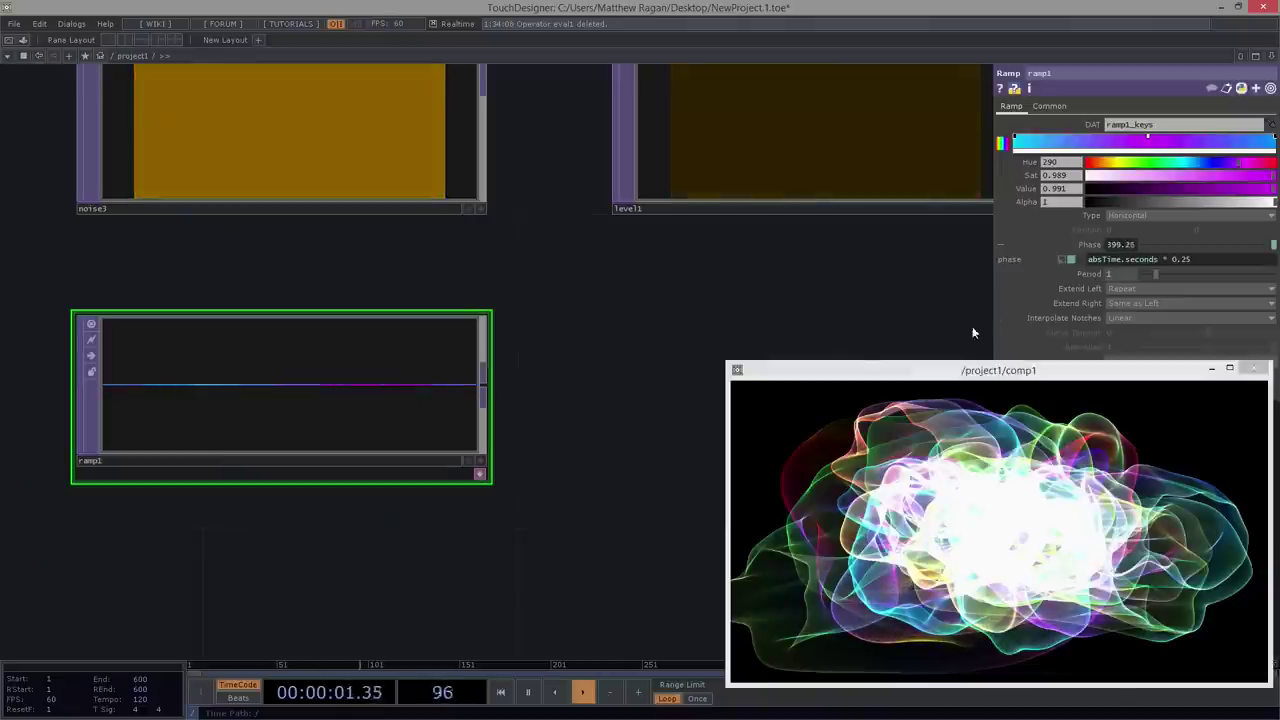
- Slow the ramp's cycling by changing the Phase expression to absTime.seconds * 0.1
{"action": "left_click", "coordinate": [1194, 258]}
{"action": "key", "text": "BackSpace"}
{"action": "key", "text": "BackSpace"}
{"action": "type", "text": "1"}
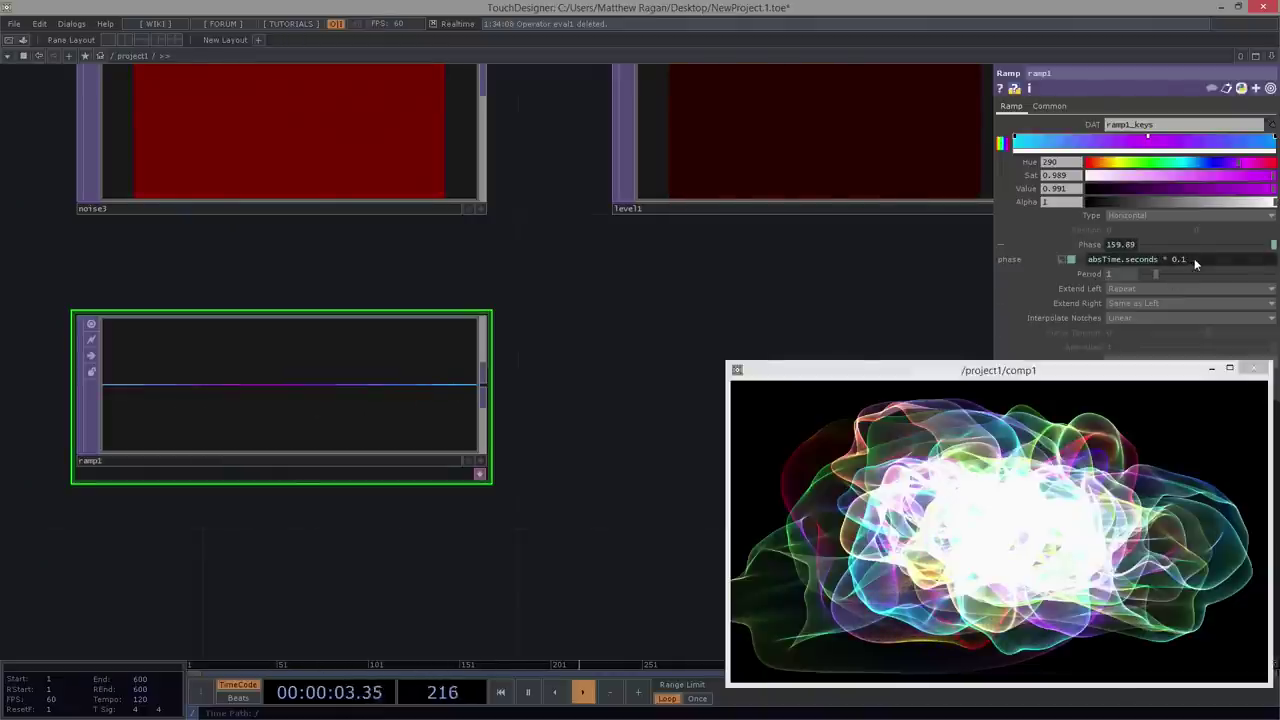
{"action": "key", "text": "Return"}
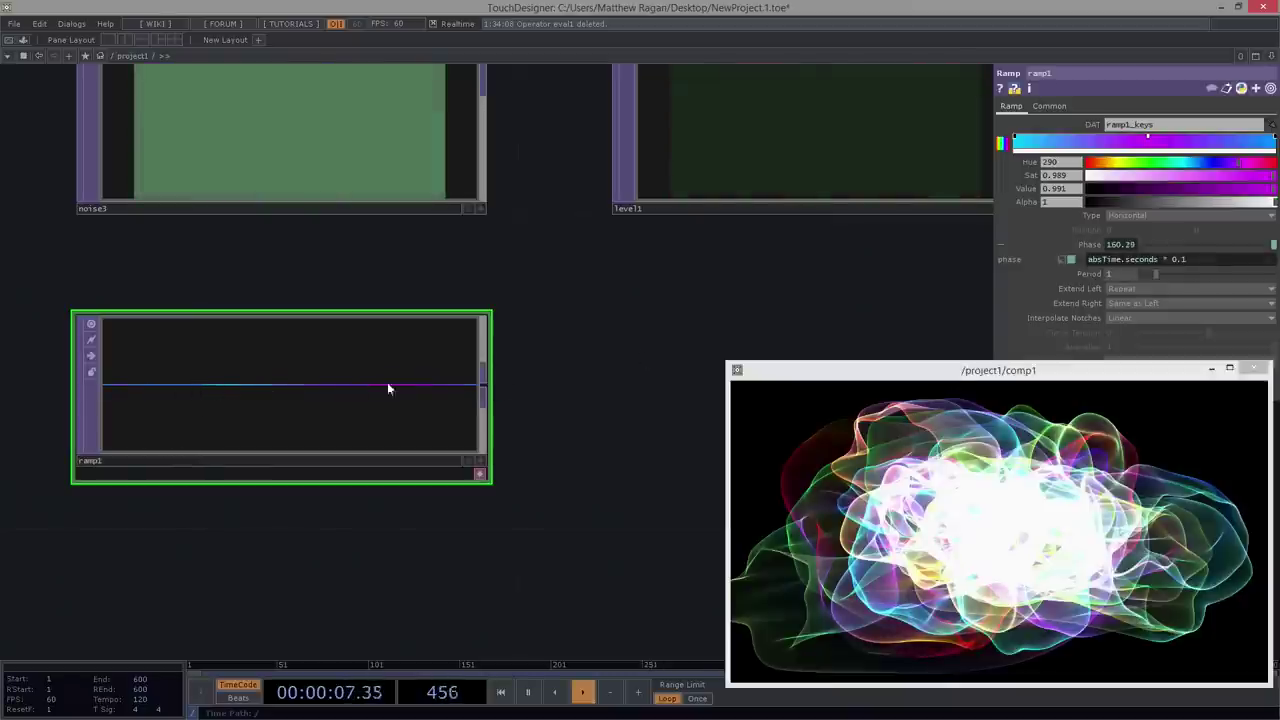
- Connect ramp1's output to null4 in place of level1
{"action": "scroll", "coordinate": [515, 286], "scroll_direction": "down", "scroll_amount": 2}
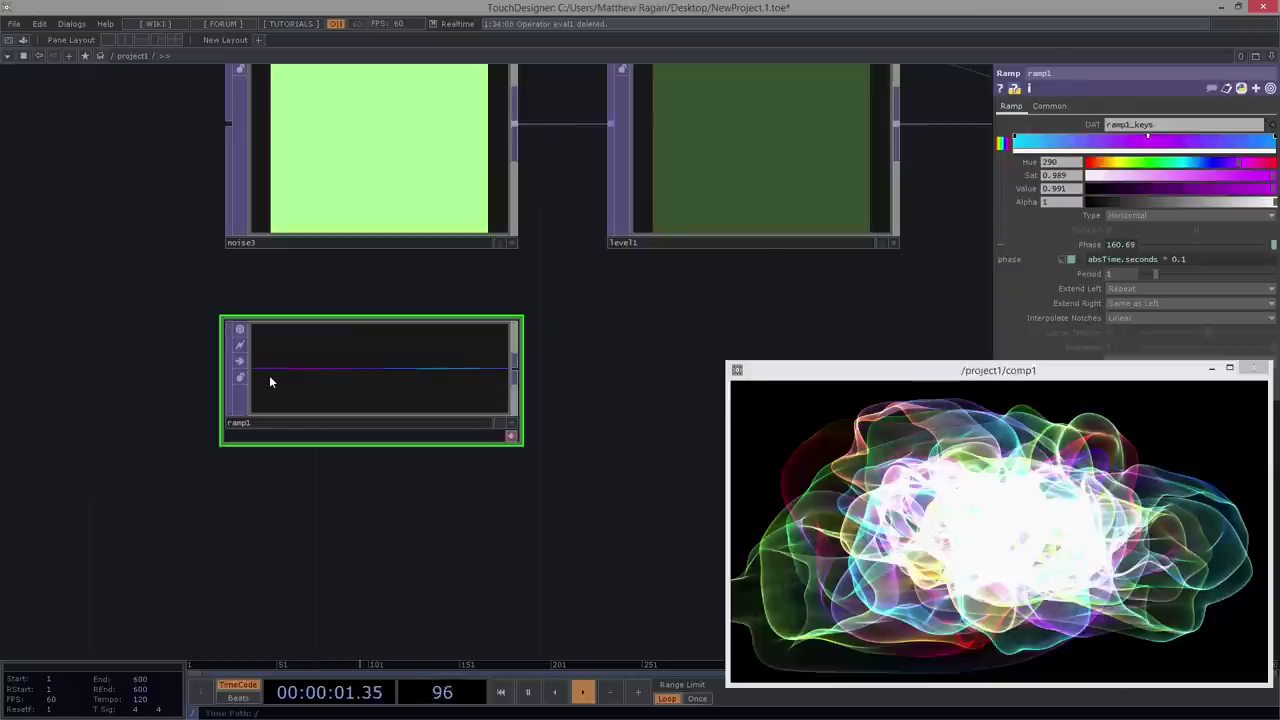
{"action": "scroll", "coordinate": [423, 343], "scroll_direction": "down", "scroll_amount": 3}
{"action": "left_click_drag", "start_coordinate": [420, 386], "coordinate": [577, 311]}
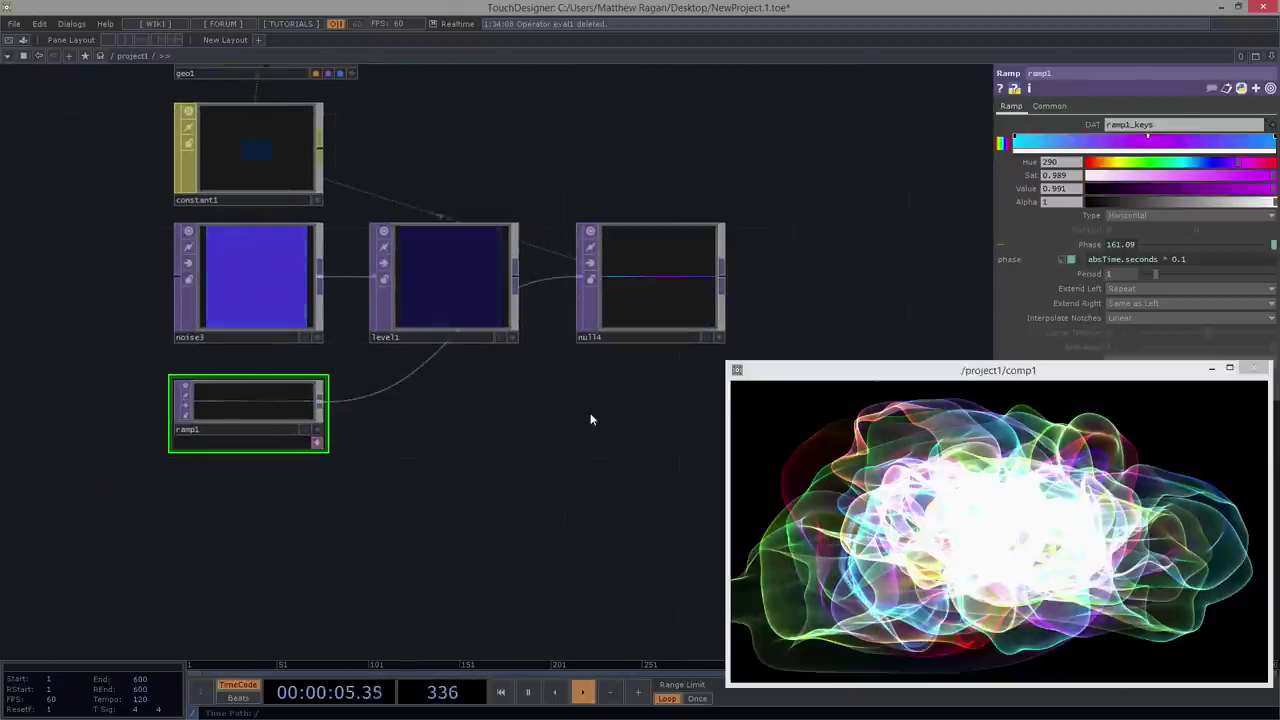
- Examine constant1's colour expressions and the edge pixel of null4 that they sample
{"action": "scroll", "coordinate": [529, 294], "scroll_direction": "up", "scroll_amount": 4}
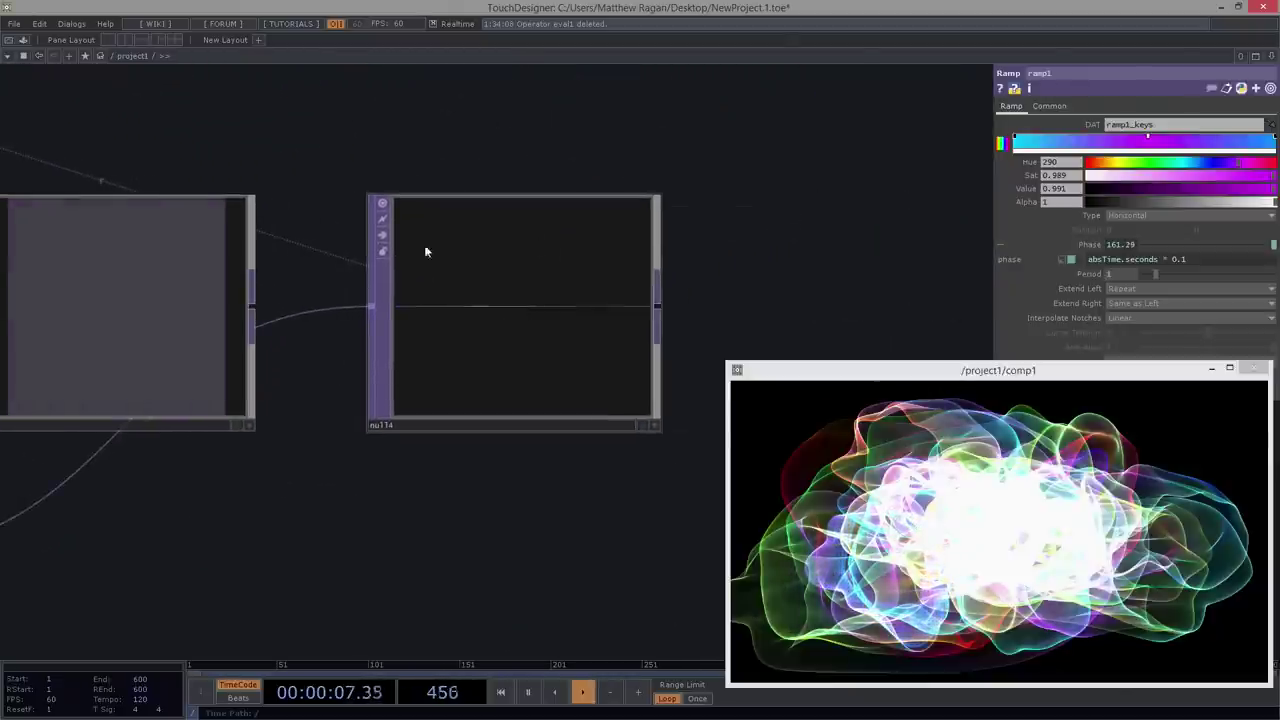
{"action": "scroll", "coordinate": [472, 378], "scroll_direction": "down", "scroll_amount": 4}
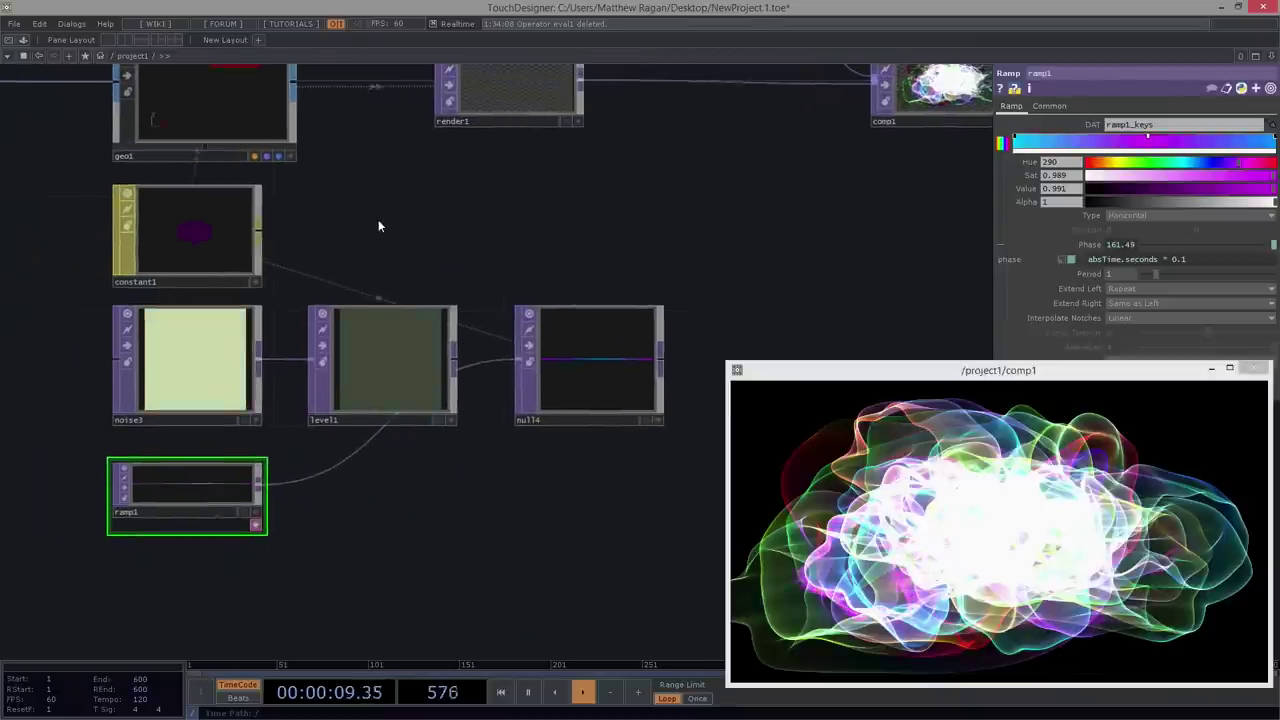
{"action": "left_click", "coordinate": [130, 232]}
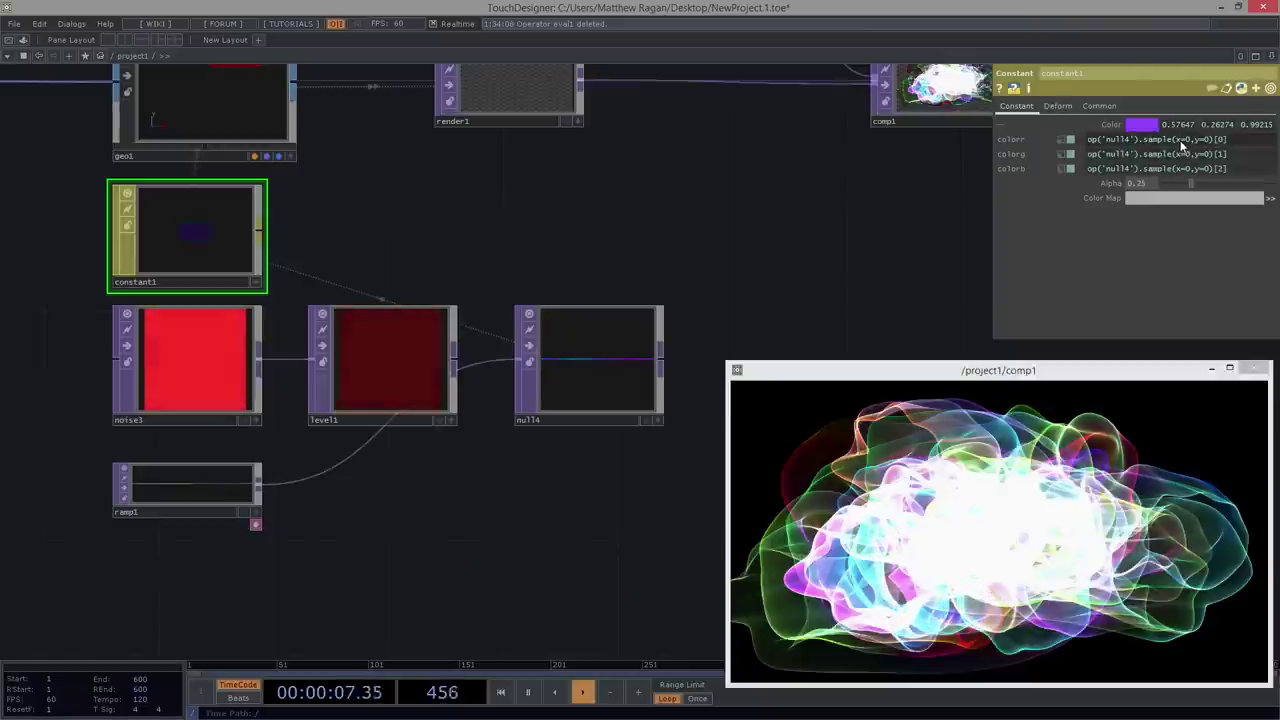
{"action": "scroll", "coordinate": [543, 323], "scroll_direction": "up", "scroll_amount": 10}
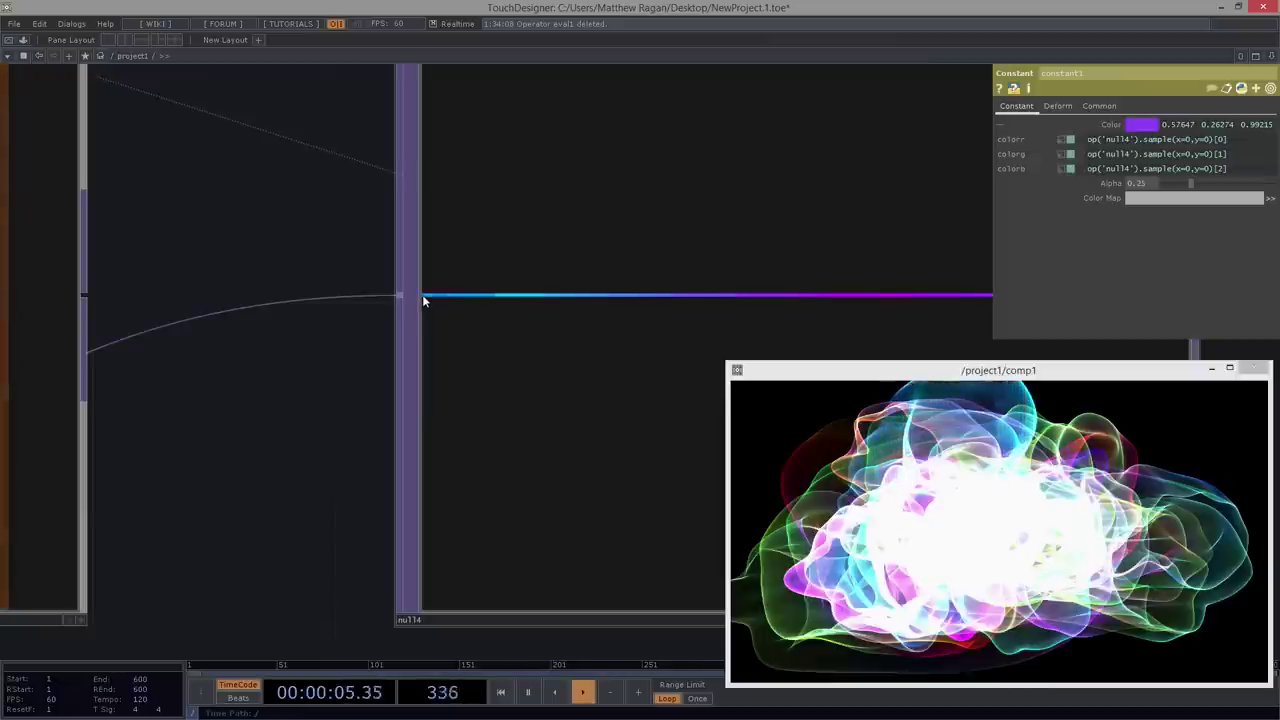
{"action": "scroll", "coordinate": [422, 296], "scroll_direction": "down", "scroll_amount": 5}
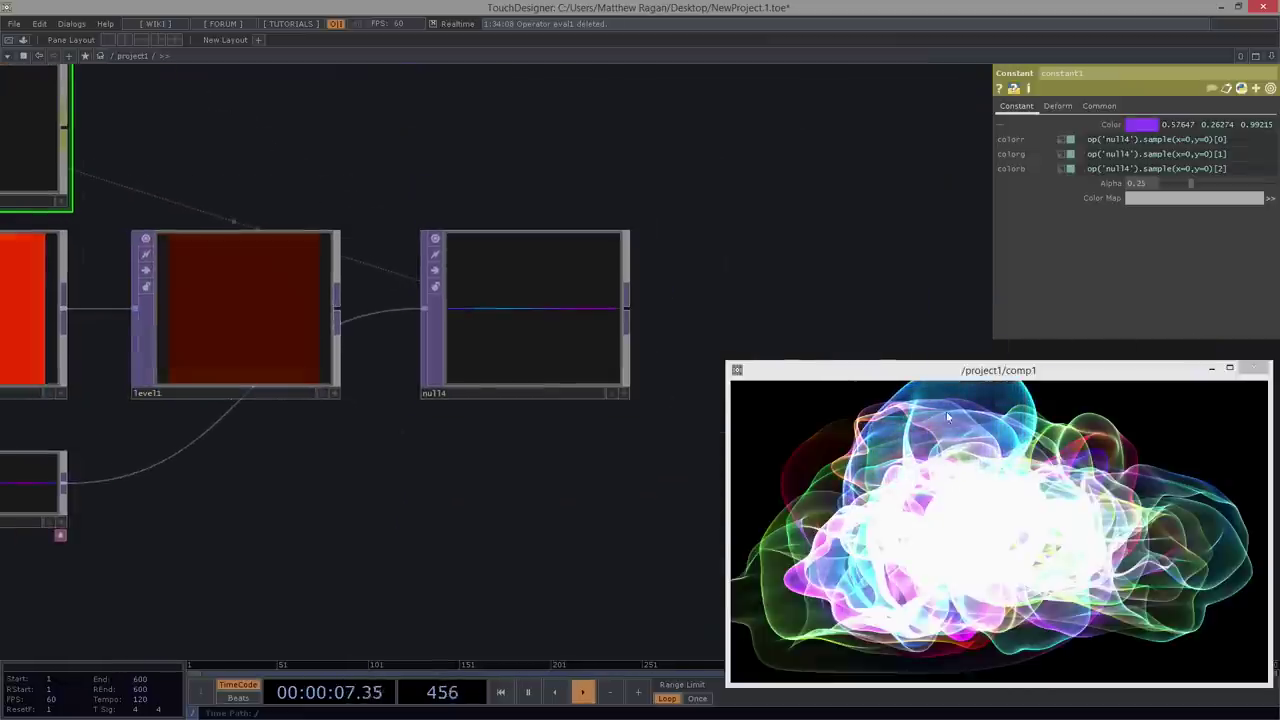
- Pulse the reset on feedback1 to clear the accumulated drawing
{"action": "scroll", "coordinate": [428, 391], "scroll_direction": "down", "scroll_amount": 6}
{"action": "scroll", "coordinate": [443, 306], "scroll_direction": "up", "scroll_amount": 1}
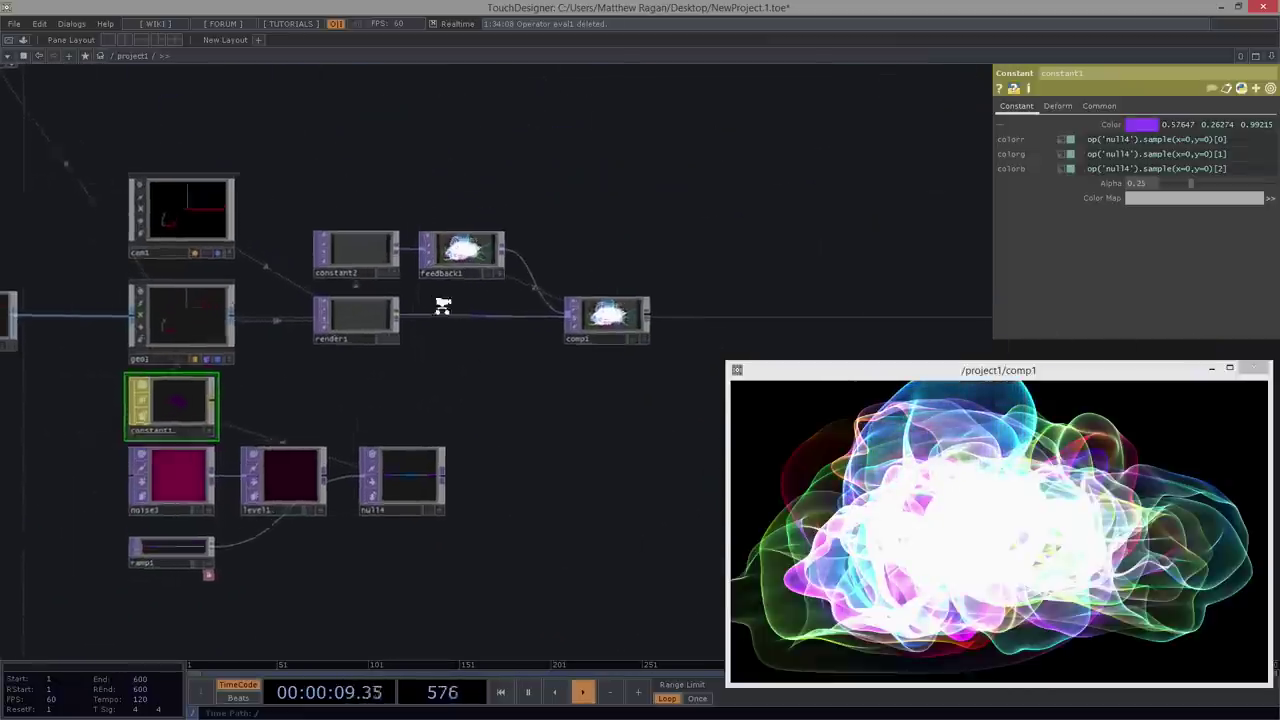
{"action": "scroll", "coordinate": [443, 306], "scroll_direction": "up", "scroll_amount": 2}
{"action": "left_click", "coordinate": [469, 236]}
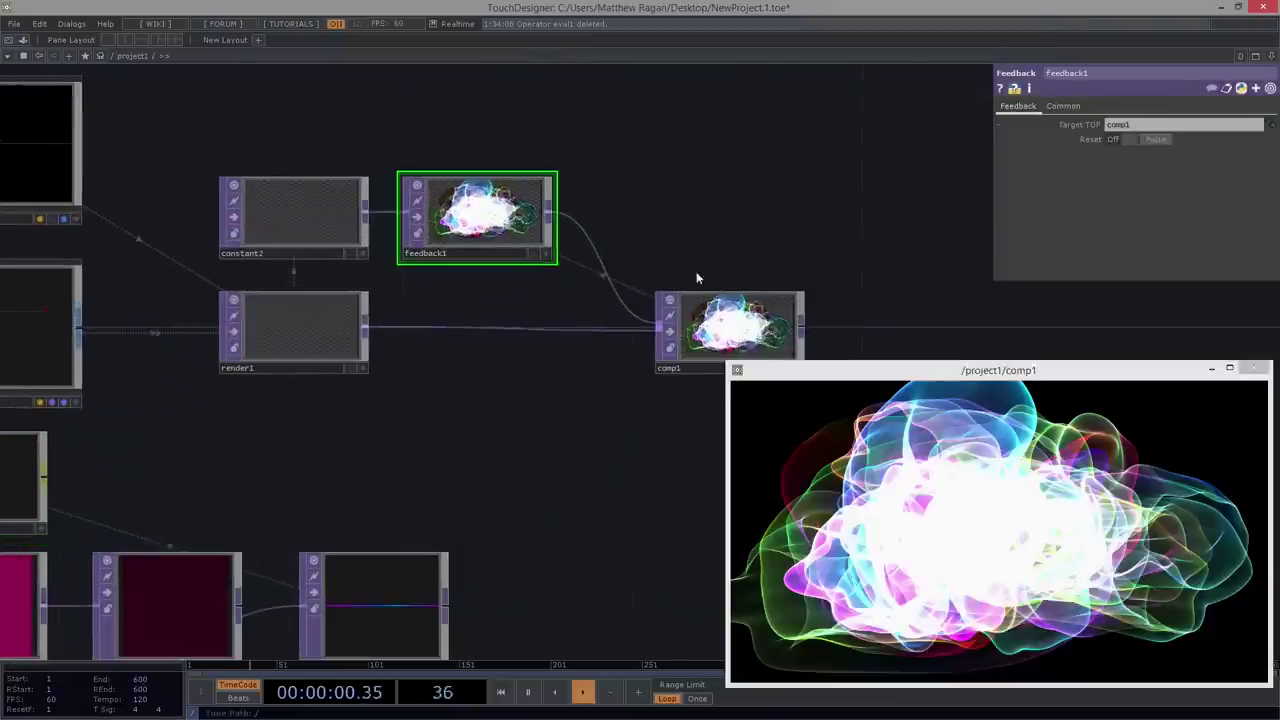
{"action": "left_click", "coordinate": [1157, 140]}
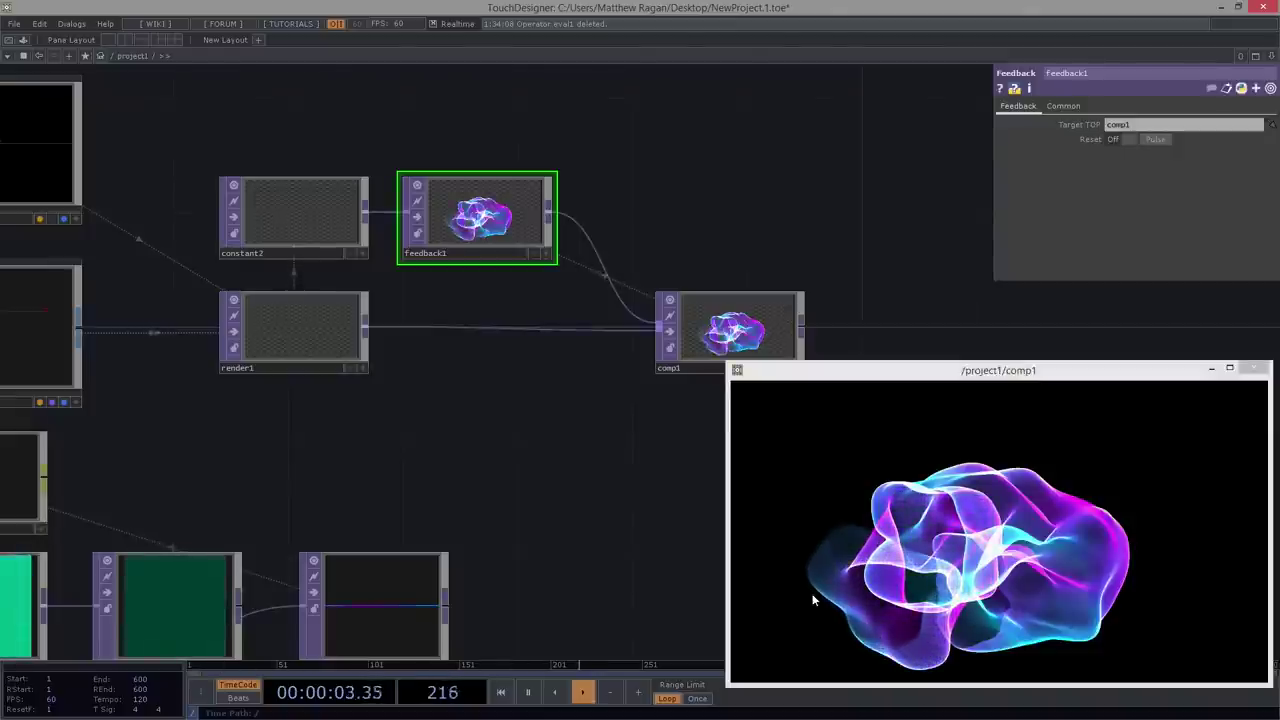
- Expand ramp1's docked ramp1_keys table and make its viewer active for cell editing
{"action": "left_click_drag", "start_coordinate": [406, 497], "coordinate": [559, 352]}
{"action": "left_click_drag", "start_coordinate": [369, 576], "coordinate": [469, 528]}
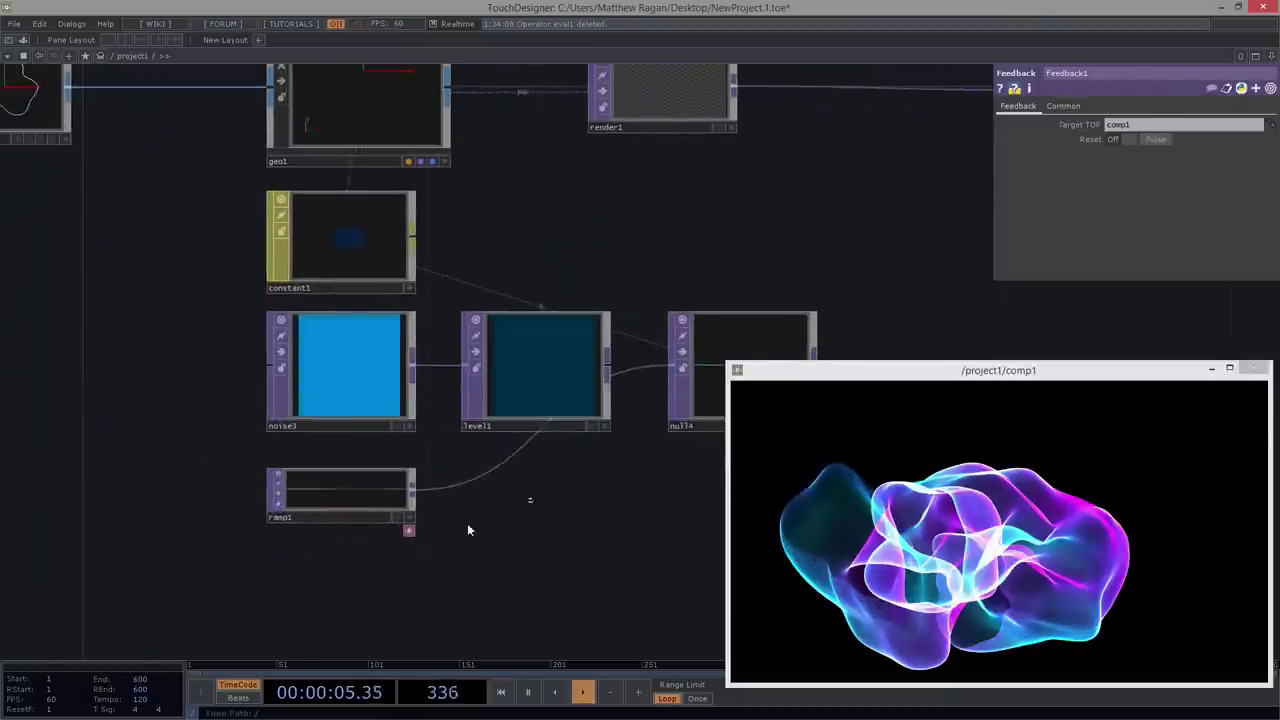
{"action": "left_click", "coordinate": [398, 520]}
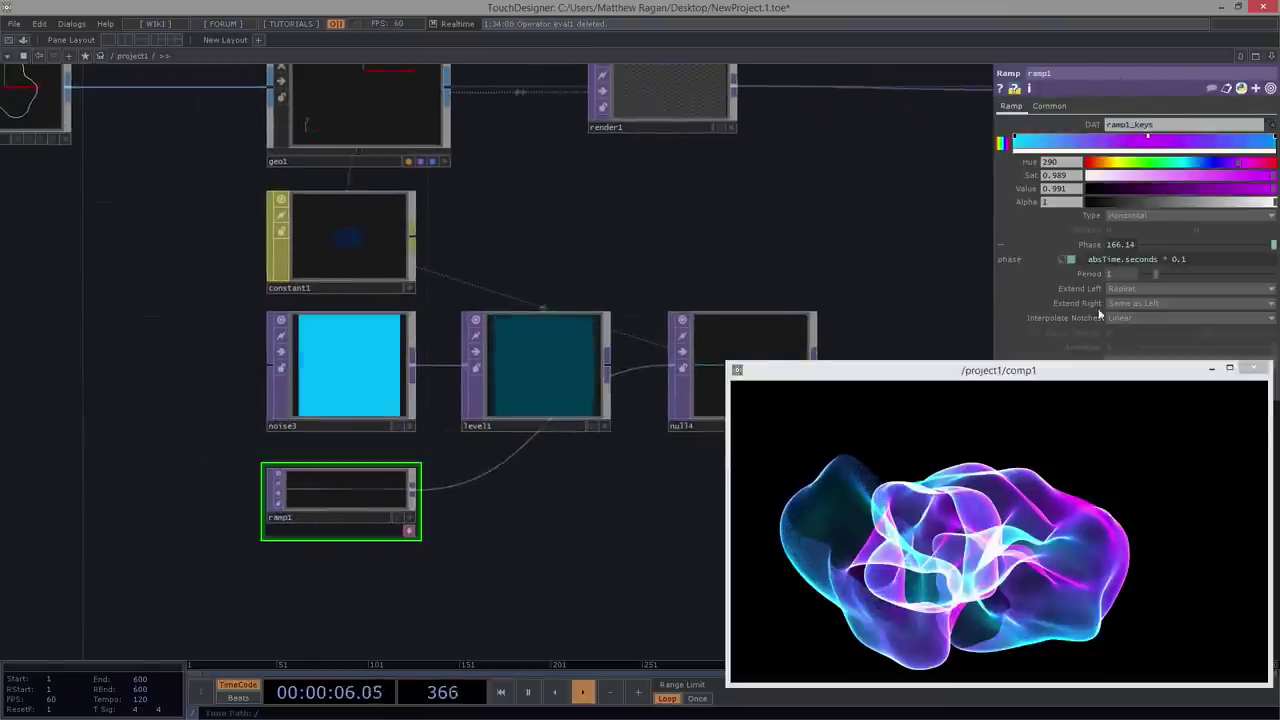
{"action": "left_click", "coordinate": [409, 533]}
{"action": "left_click_drag", "start_coordinate": [525, 493], "coordinate": [552, 402]}
{"action": "scroll", "coordinate": [457, 520], "scroll_direction": "up", "scroll_amount": 5}
{"action": "left_click_drag", "start_coordinate": [457, 520], "coordinate": [615, 444]}
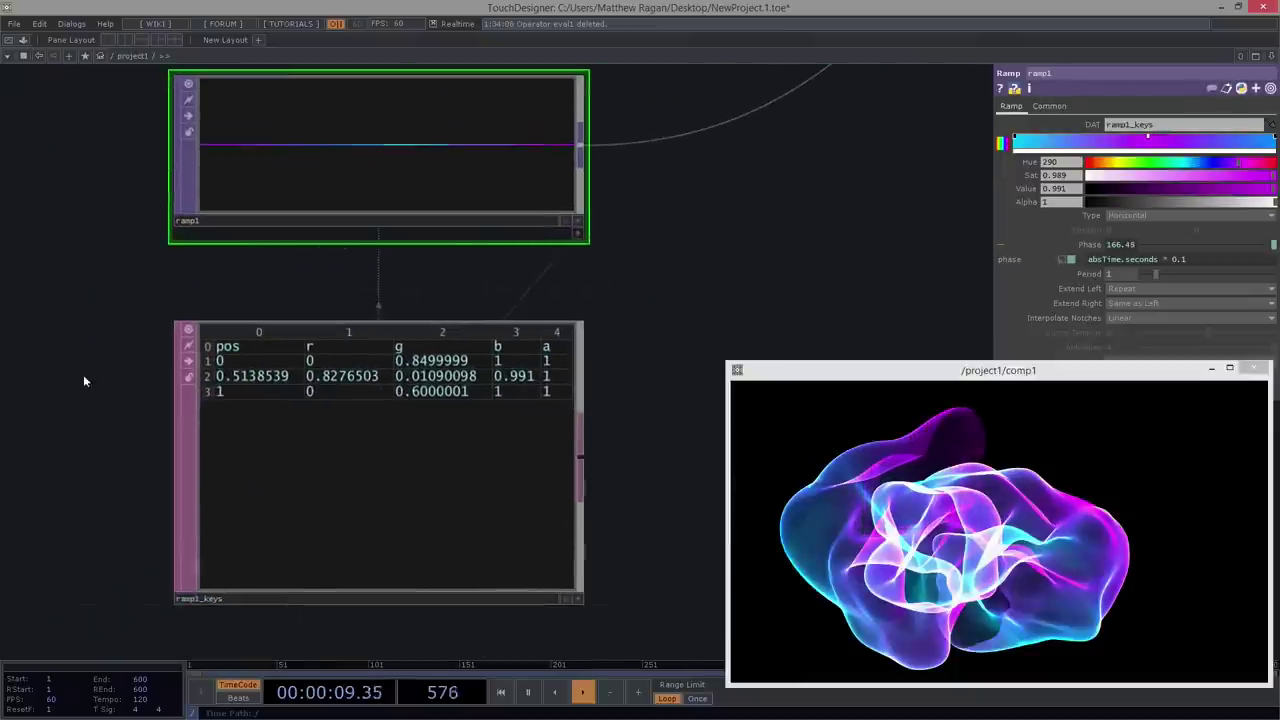
{"action": "left_click", "coordinate": [451, 496]}
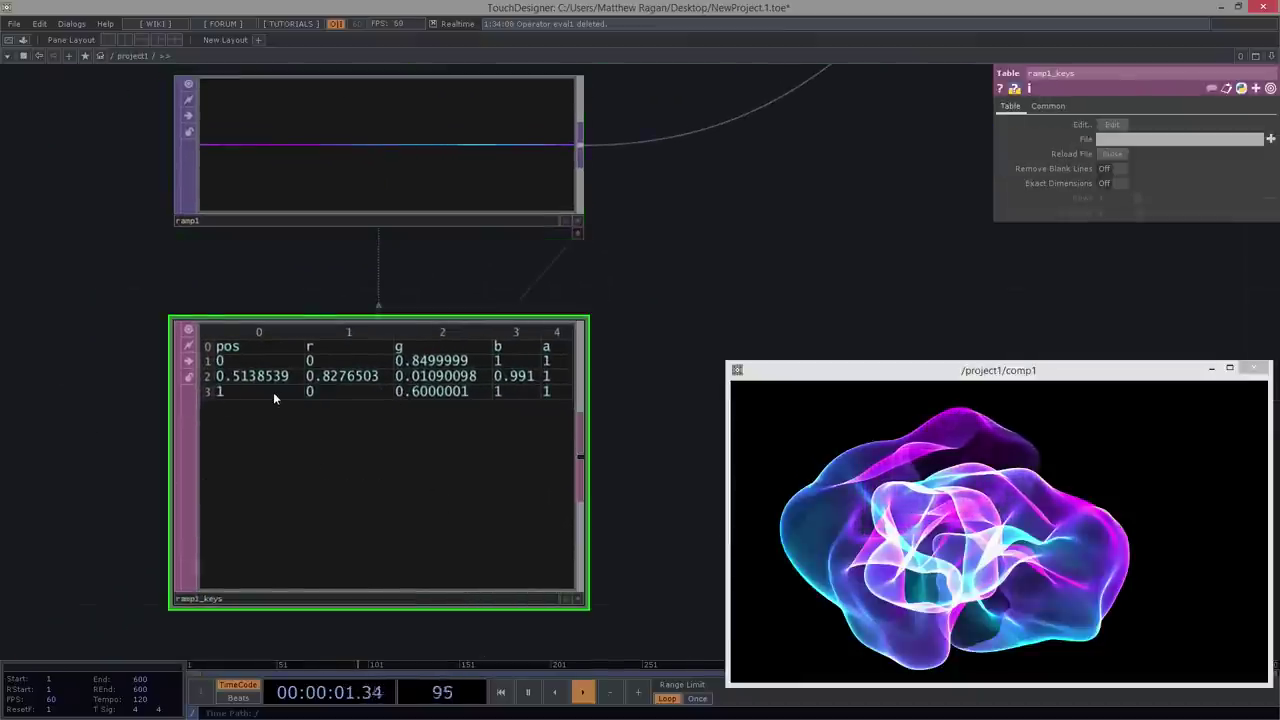
{"action": "key", "text": "a"}
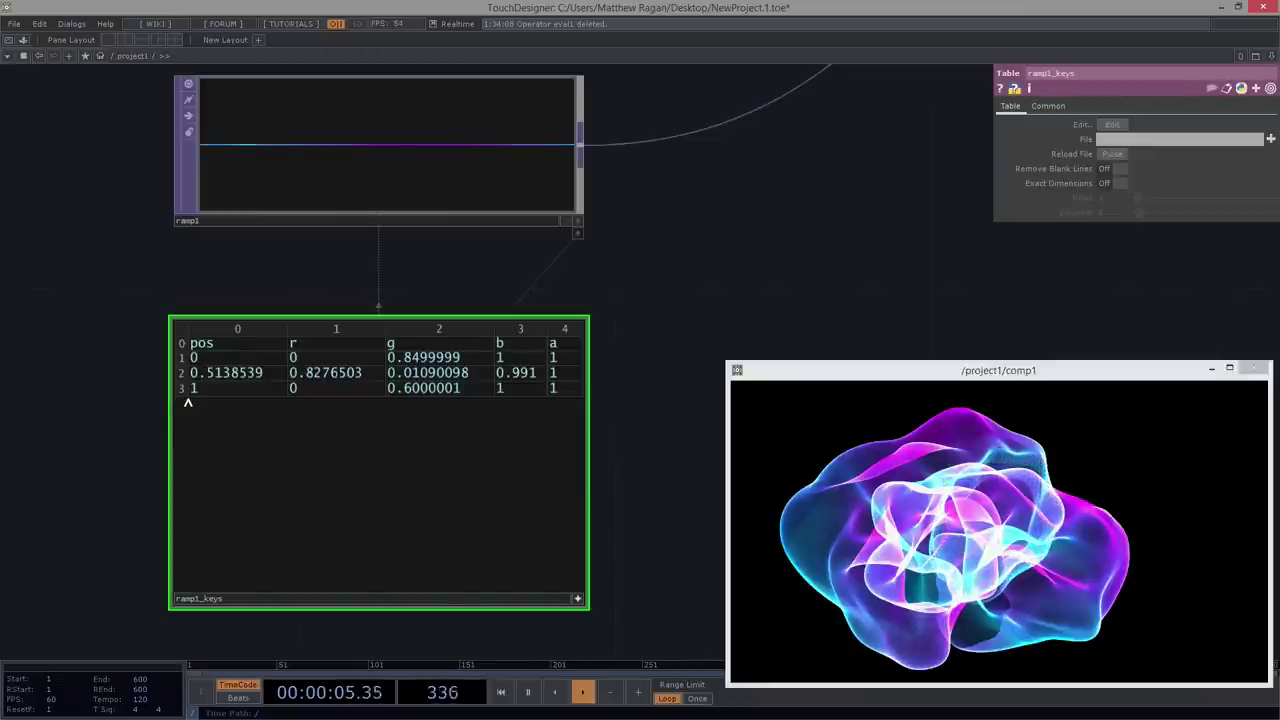
- Copy the first key's g value 0.8499999 into the last key's g cell, and deactivate the table viewer
{"action": "left_click", "coordinate": [424, 357]}
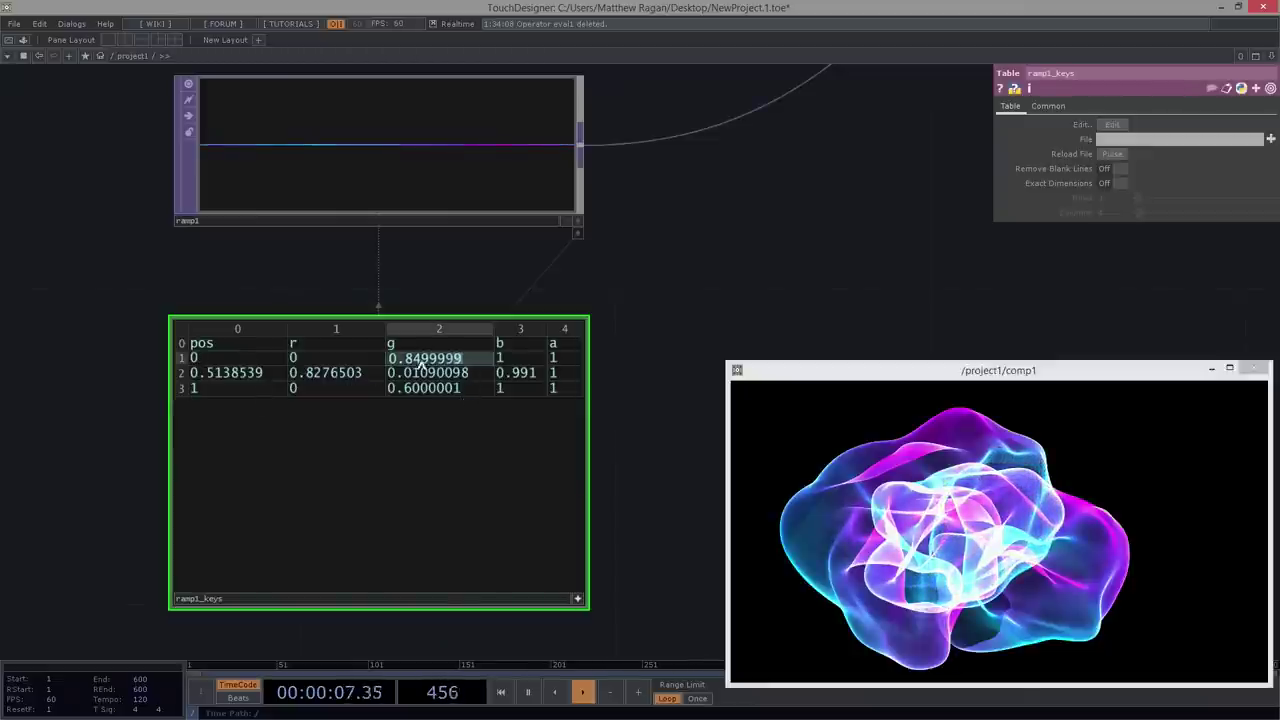
{"action": "key", "text": "ctrl+c"}
{"action": "left_click", "coordinate": [413, 388]}
{"action": "key", "text": "ctrl+v"}
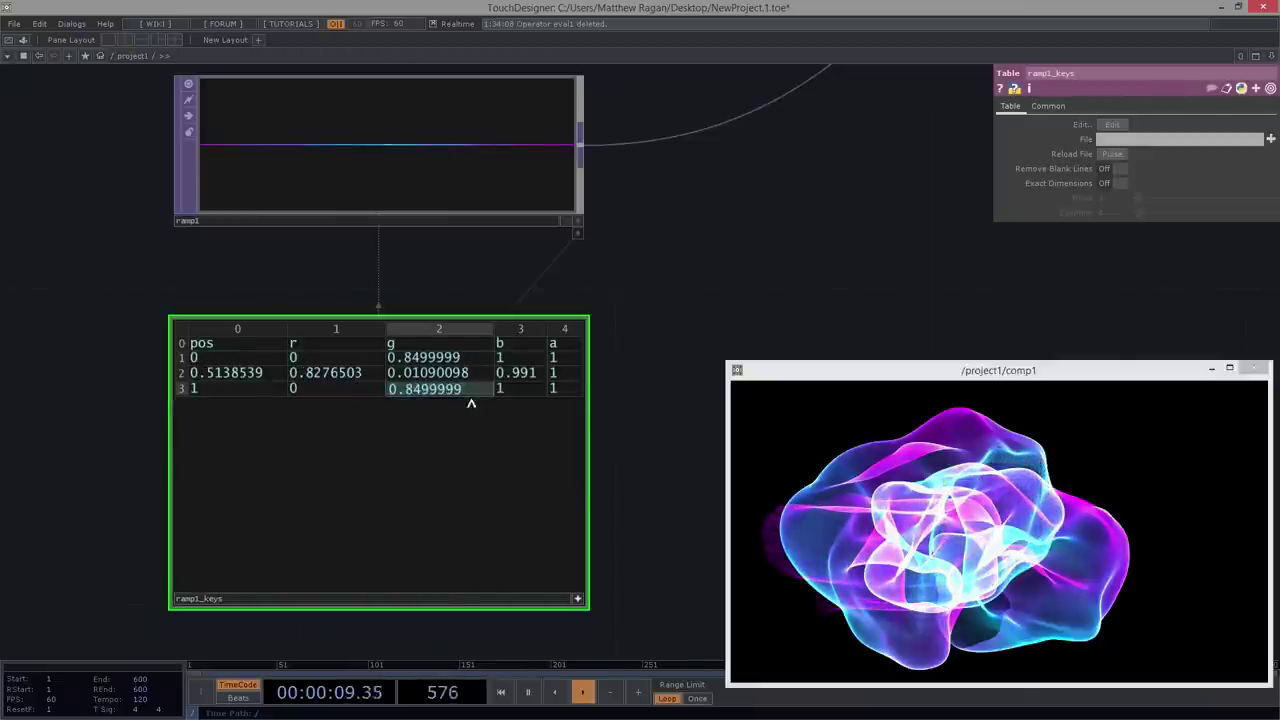
{"action": "key", "text": "Return"}
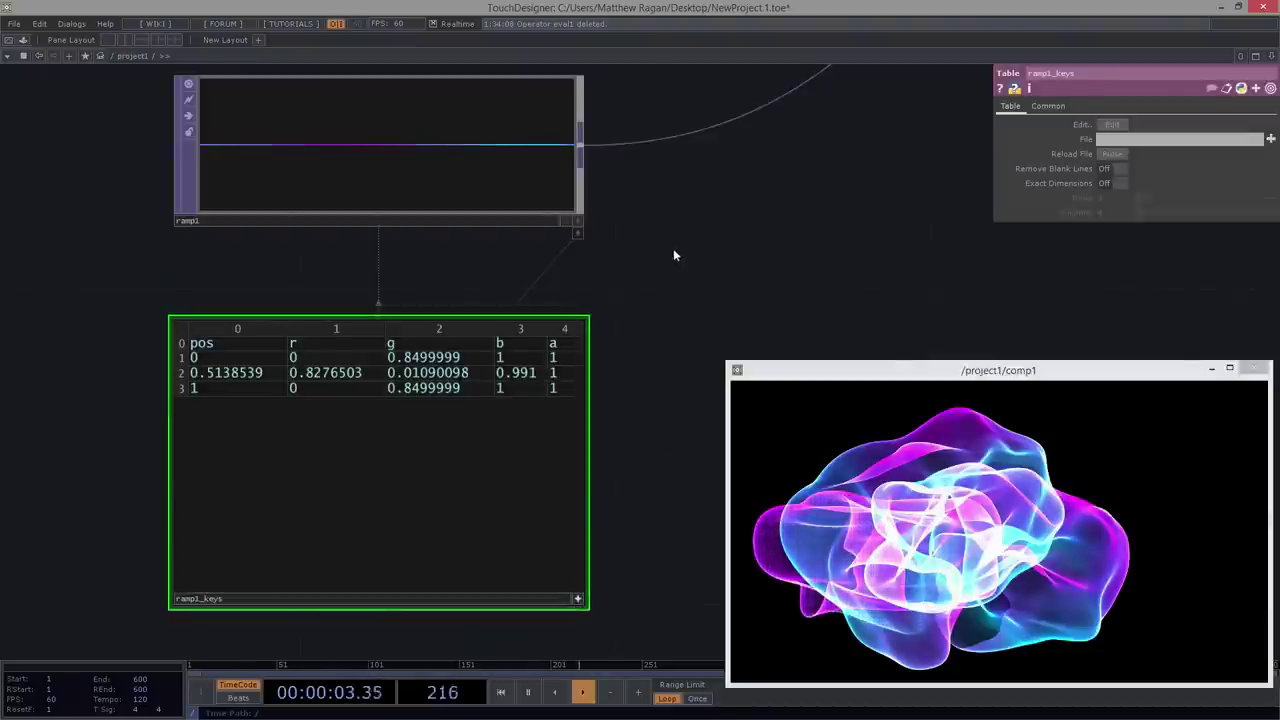
{"action": "left_click_drag", "start_coordinate": [633, 429], "coordinate": [567, 400]}
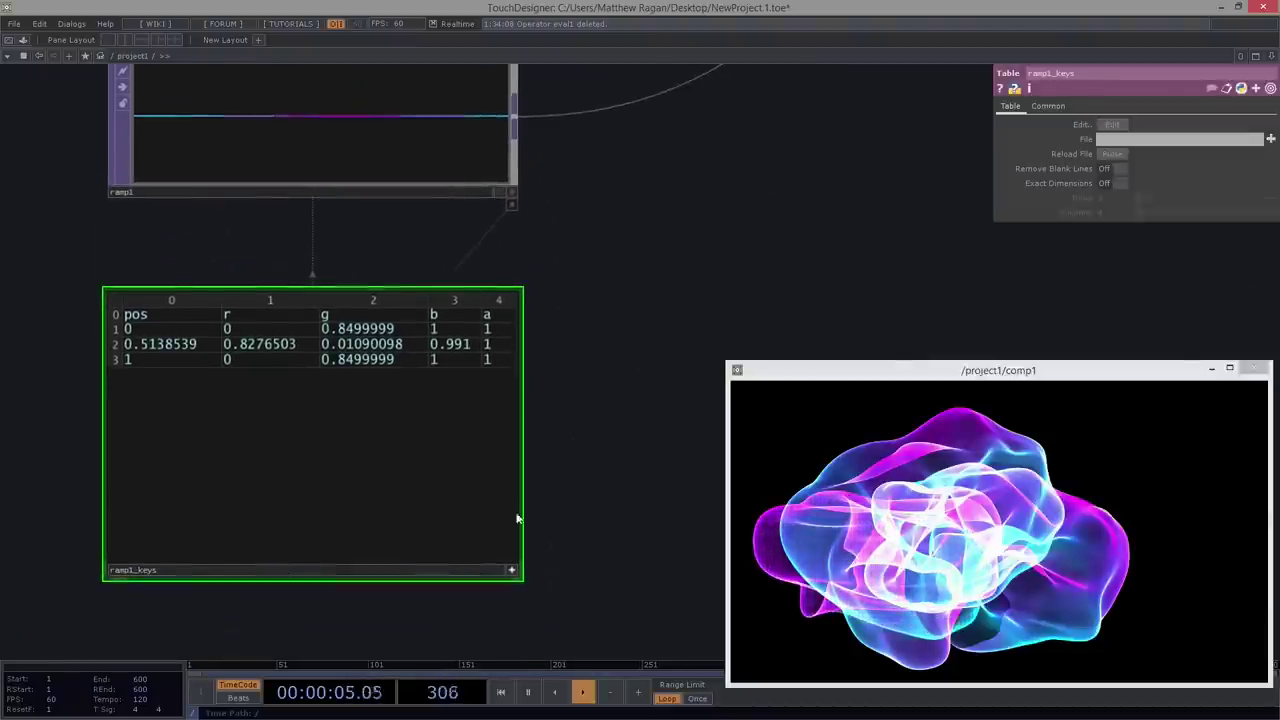
{"action": "left_click", "coordinate": [512, 570]}
{"action": "left_click_drag", "start_coordinate": [663, 250], "coordinate": [508, 412]}
{"action": "scroll", "coordinate": [506, 419], "scroll_direction": "down", "scroll_amount": 3}
{"action": "scroll", "coordinate": [506, 419], "scroll_direction": "down", "scroll_amount": 3}
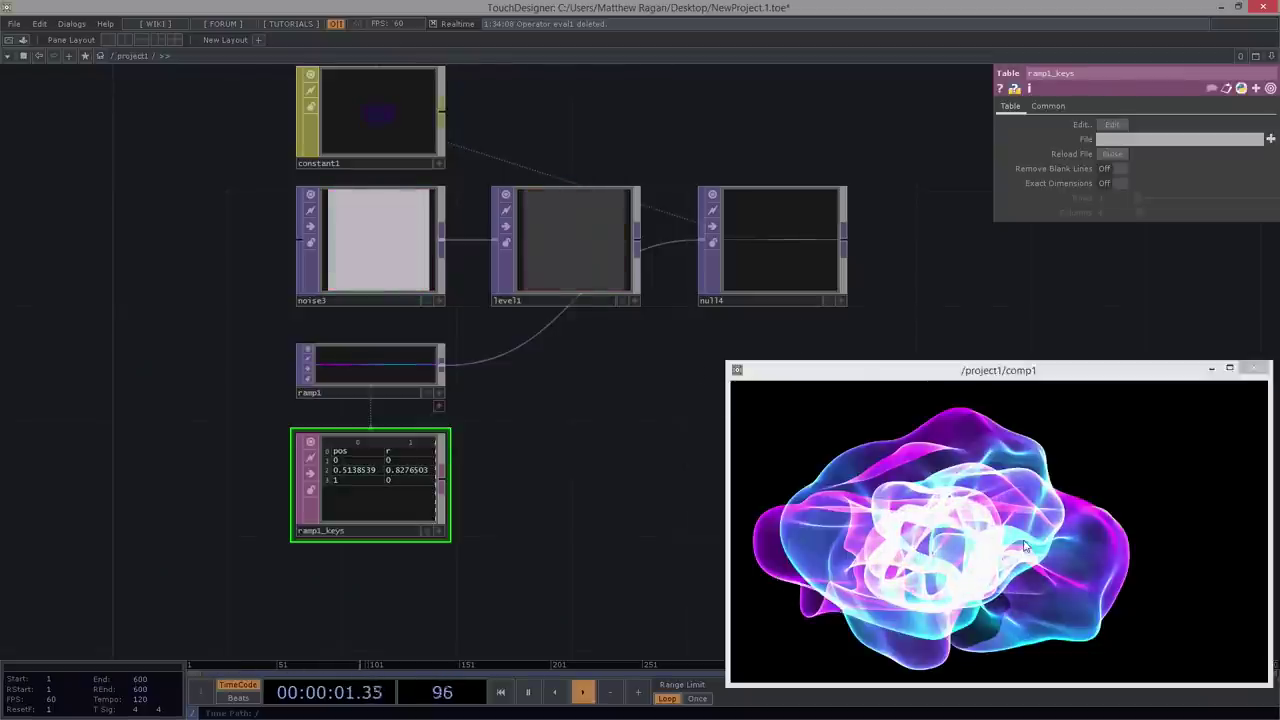
- Route ramp1 through level1 into null4, and pulse feedback1's reset to clear the drawing
{"action": "right_click", "coordinate": [500, 360]}
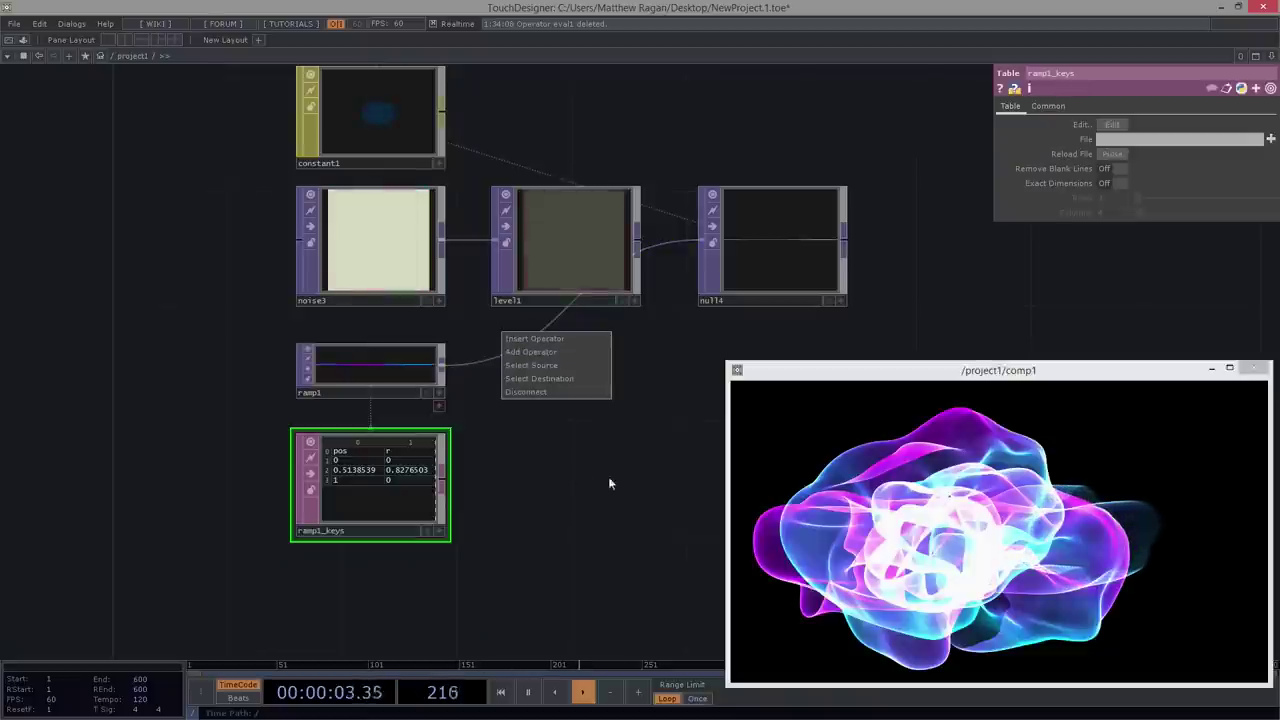
{"action": "left_click_drag", "start_coordinate": [441, 370], "coordinate": [493, 235]}
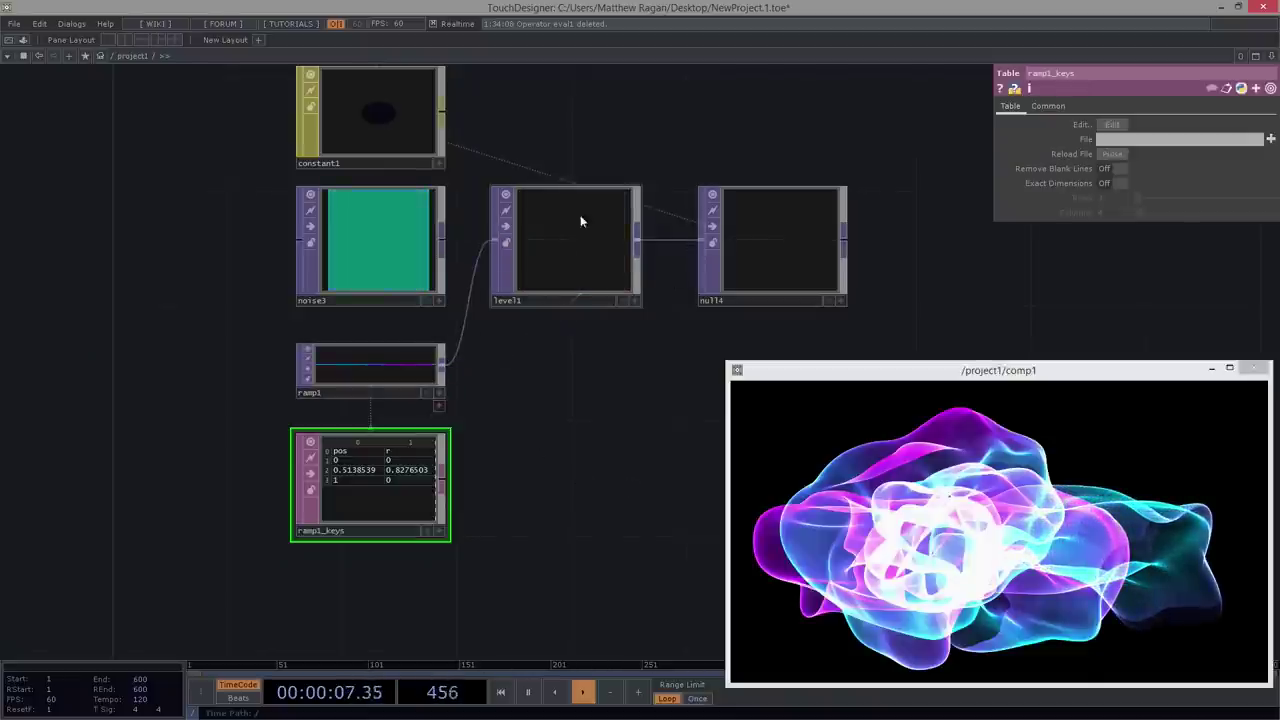
{"action": "scroll", "coordinate": [480, 505], "scroll_direction": "down", "scroll_amount": 5}
{"action": "left_click_drag", "start_coordinate": [655, 170], "coordinate": [448, 548]}
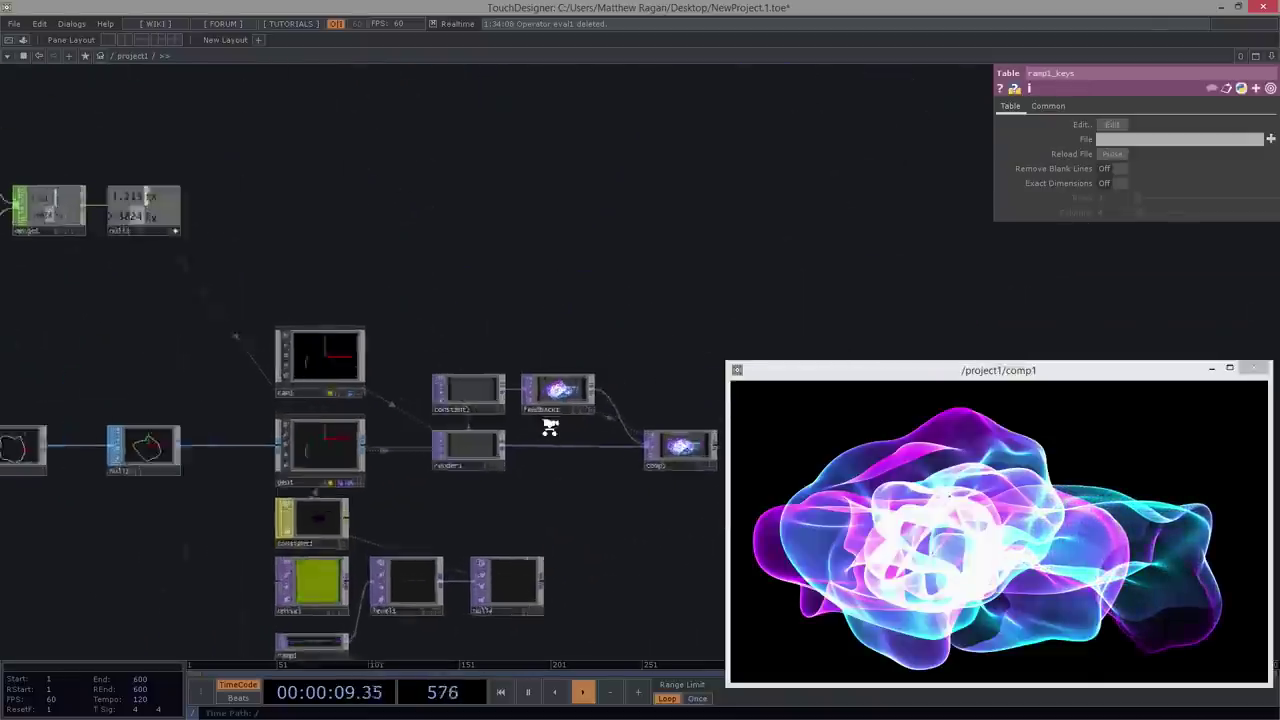
{"action": "scroll", "coordinate": [549, 420], "scroll_direction": "up", "scroll_amount": 3}
{"action": "left_click", "coordinate": [560, 378]}
{"action": "left_click", "coordinate": [1161, 139]}
{"action": "left_click_drag", "start_coordinate": [695, 191], "coordinate": [652, 17]}
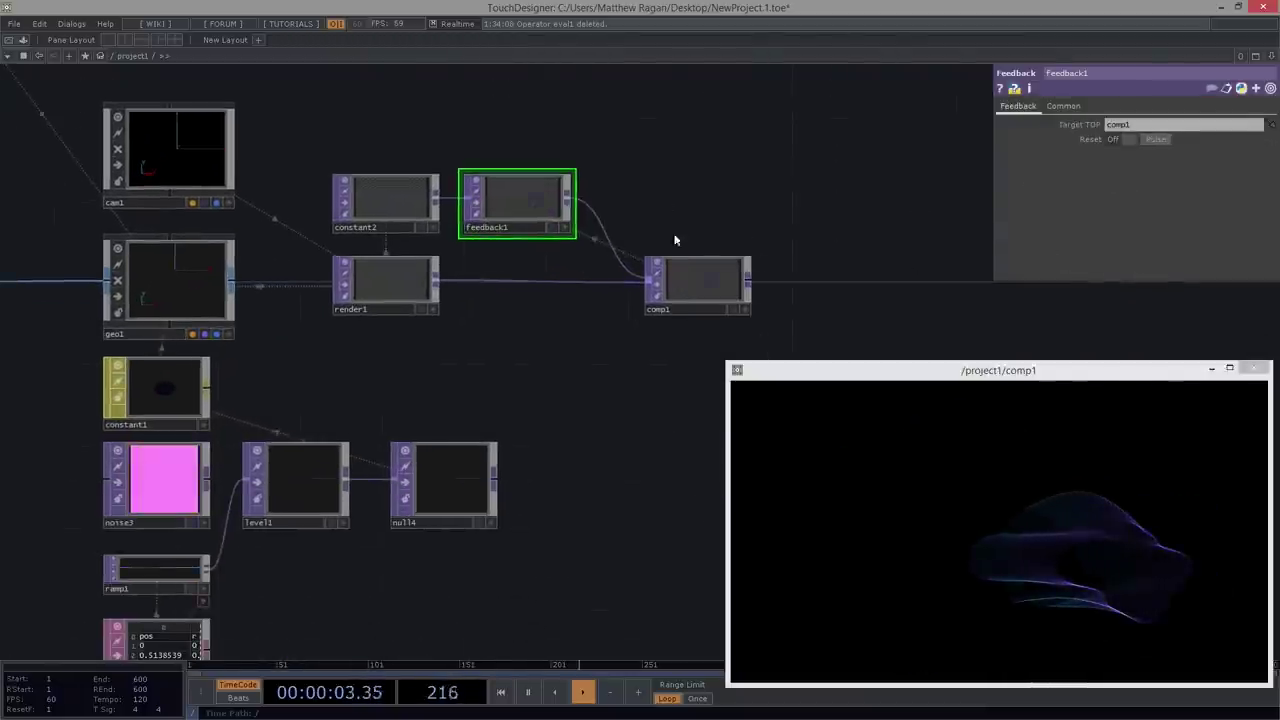
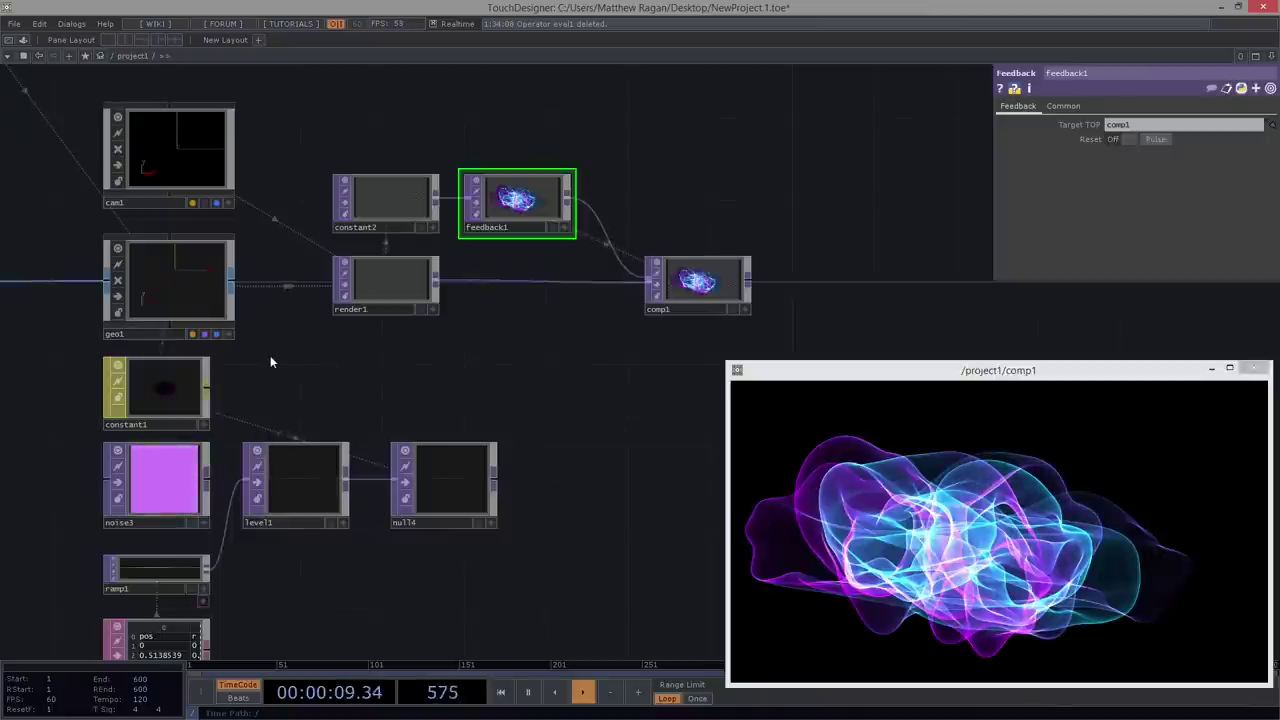
- Try the Primitive type on circle1, and set its Primitive Type to Polygon
{"action": "left_click_drag", "start_coordinate": [270, 362], "coordinate": [740, 388]}
{"action": "left_click_drag", "start_coordinate": [340, 388], "coordinate": [684, 430]}
{"action": "scroll", "coordinate": [322, 396], "scroll_direction": "down", "scroll_amount": 1}
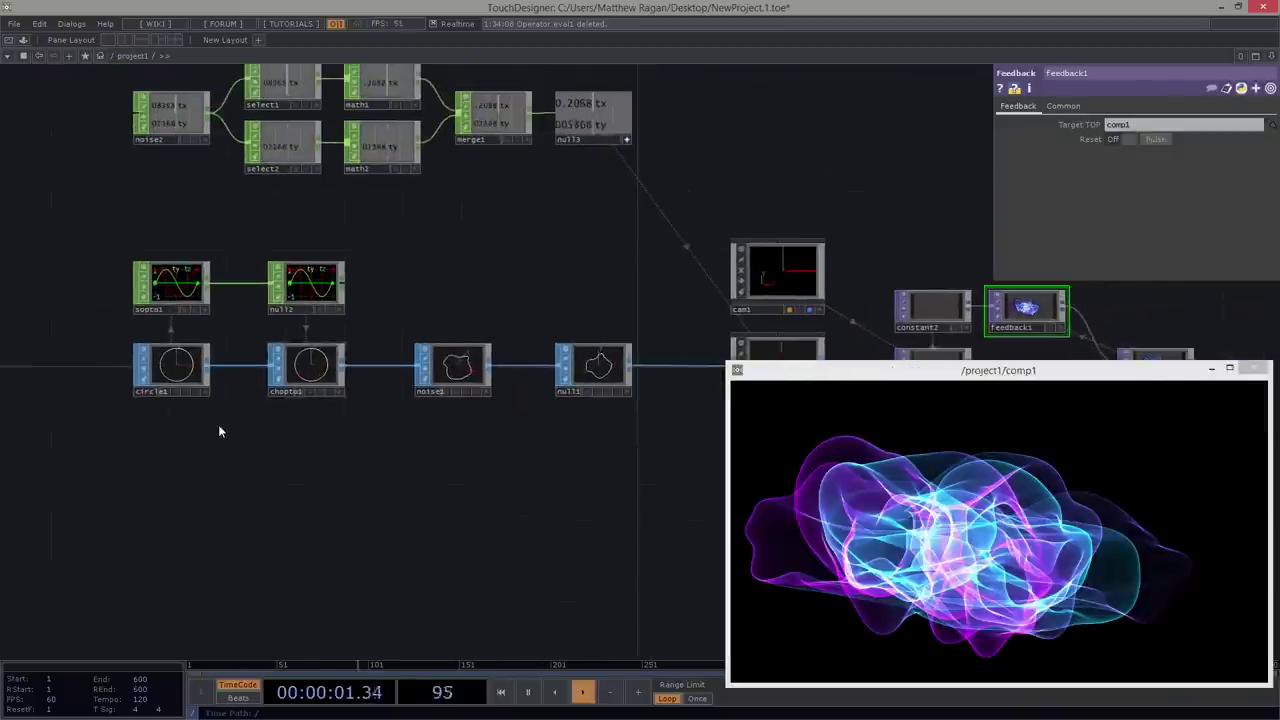
{"action": "scroll", "coordinate": [217, 430], "scroll_direction": "up", "scroll_amount": 2}
{"action": "right_click_drag", "start_coordinate": [240, 517], "coordinate": [137, 312]}
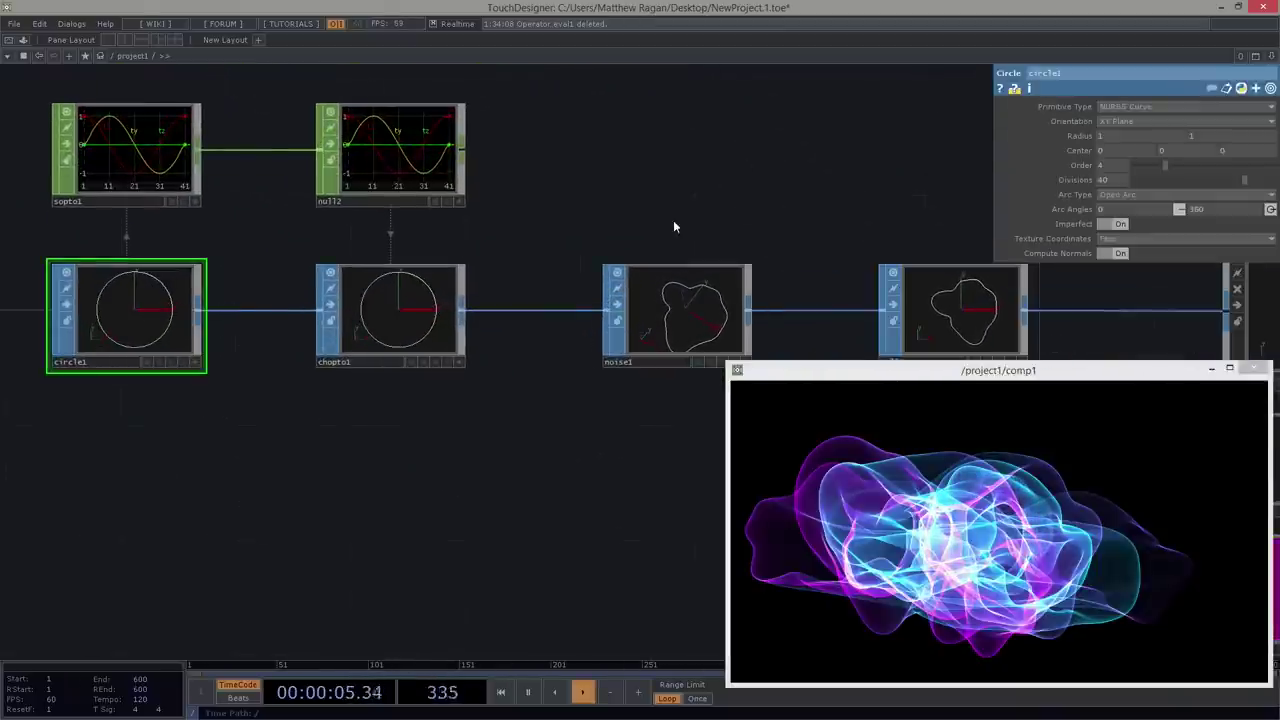
{"action": "left_click_drag", "start_coordinate": [749, 201], "coordinate": [643, 189]}
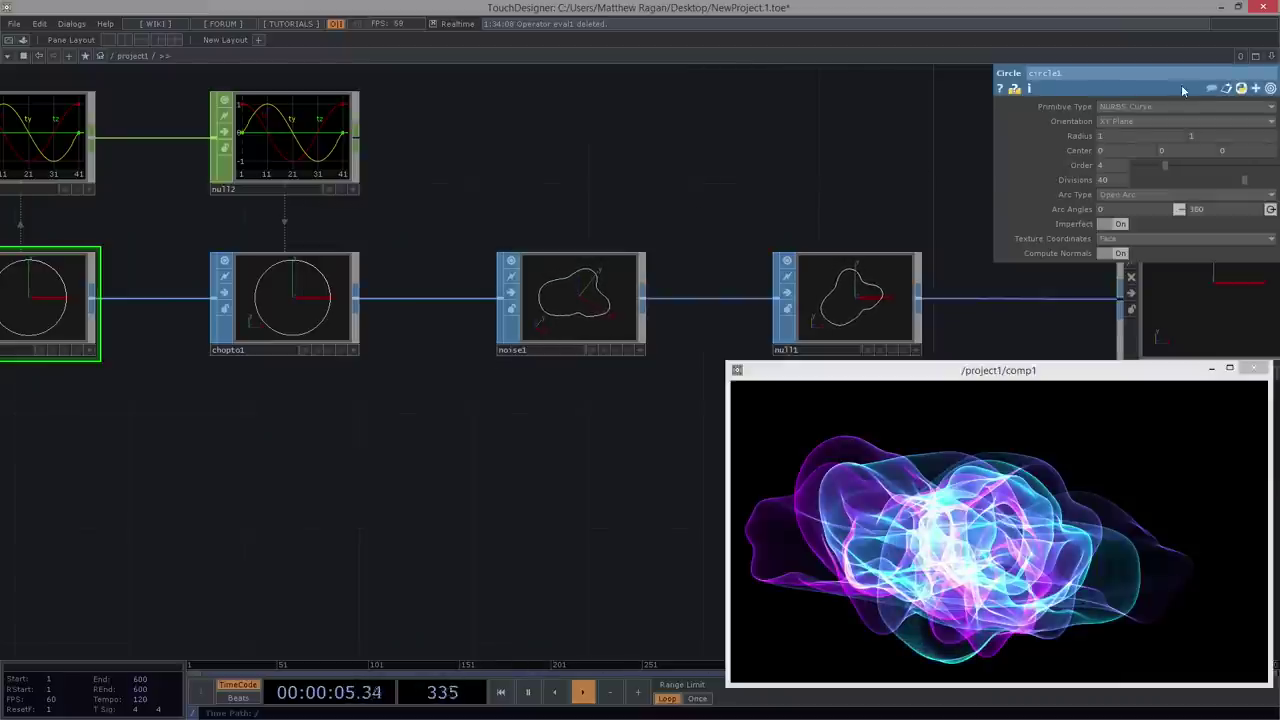
{"action": "left_click", "coordinate": [1120, 106]}
{"action": "left_click", "coordinate": [1126, 120]}
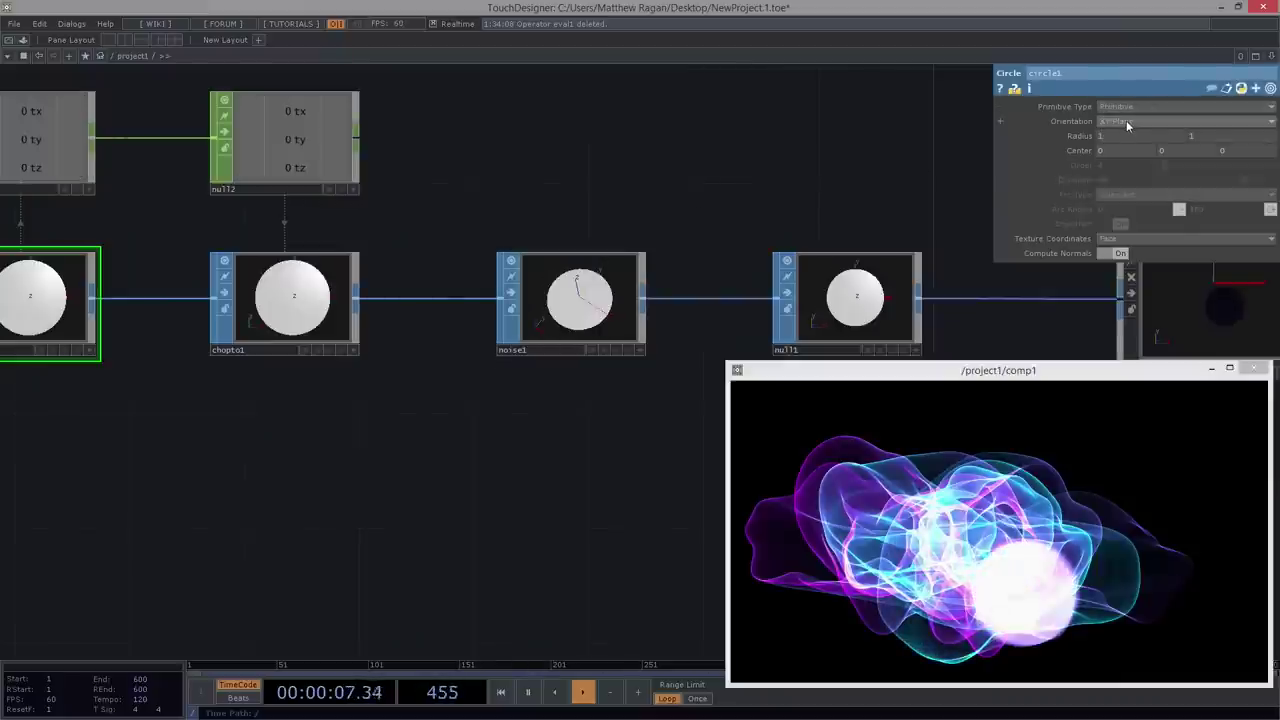
{"action": "left_click", "coordinate": [1140, 105]}
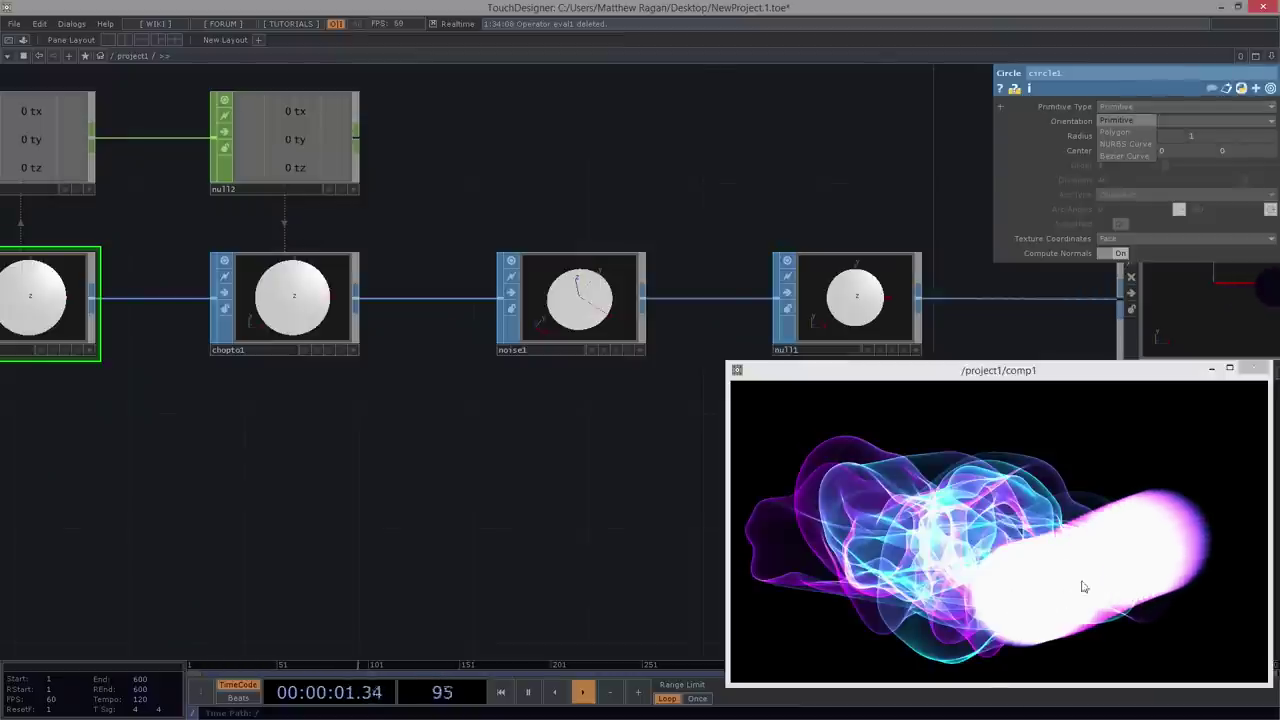
{"action": "left_click", "coordinate": [1115, 132]}
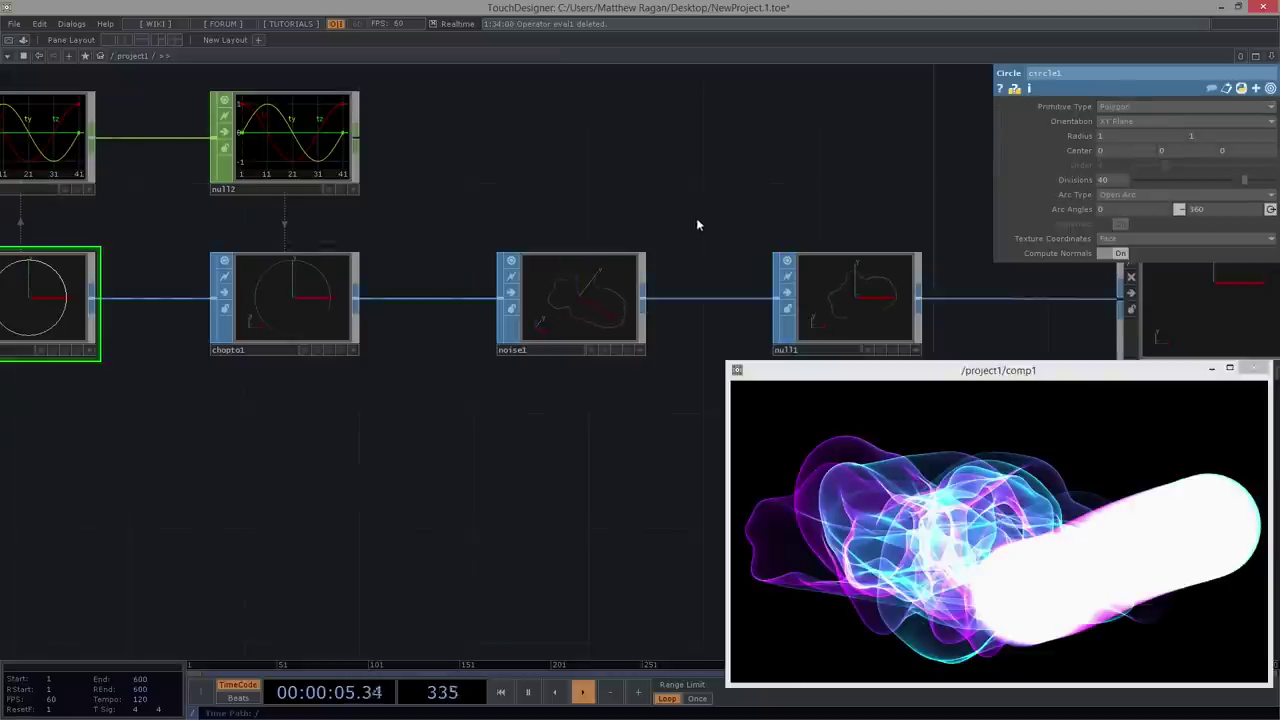
- Reset feedback1 to restart the drawing with the polygon circle
{"action": "left_click_drag", "start_coordinate": [524, 152], "coordinate": [308, 154]}
{"action": "scroll", "coordinate": [308, 154], "scroll_direction": "down", "scroll_amount": 4}
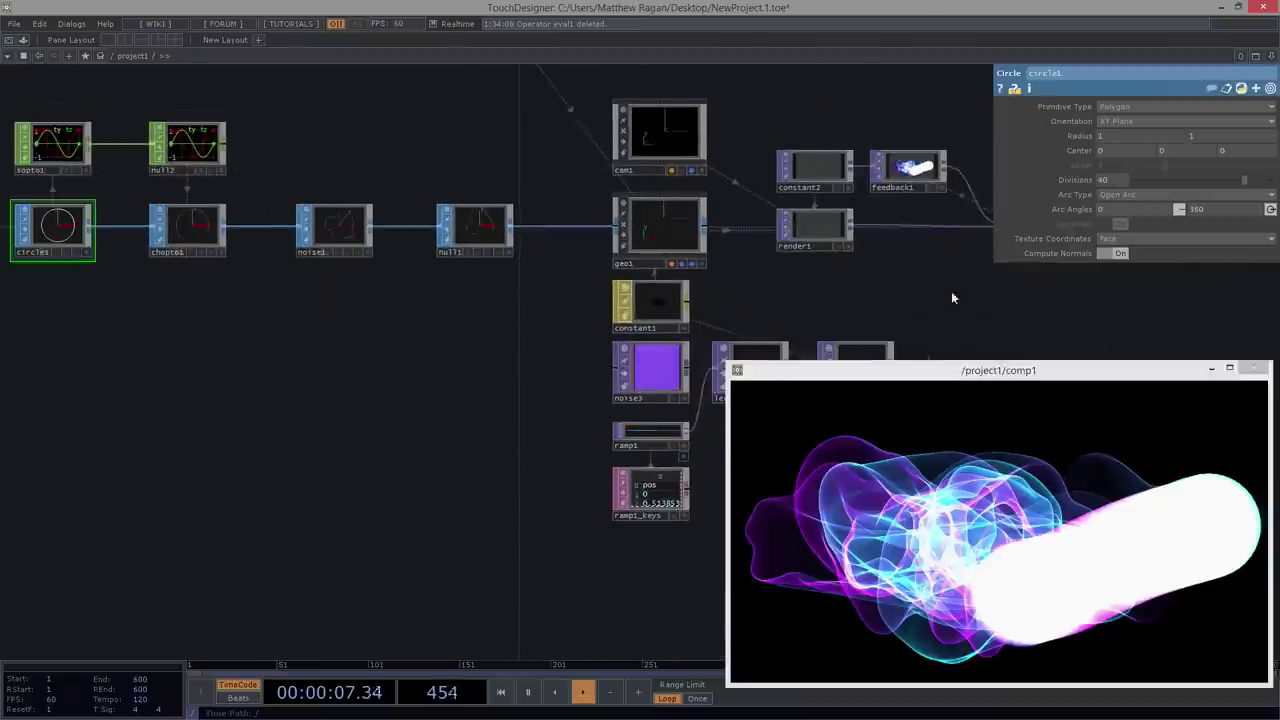
{"action": "left_click_drag", "start_coordinate": [952, 287], "coordinate": [890, 291]}
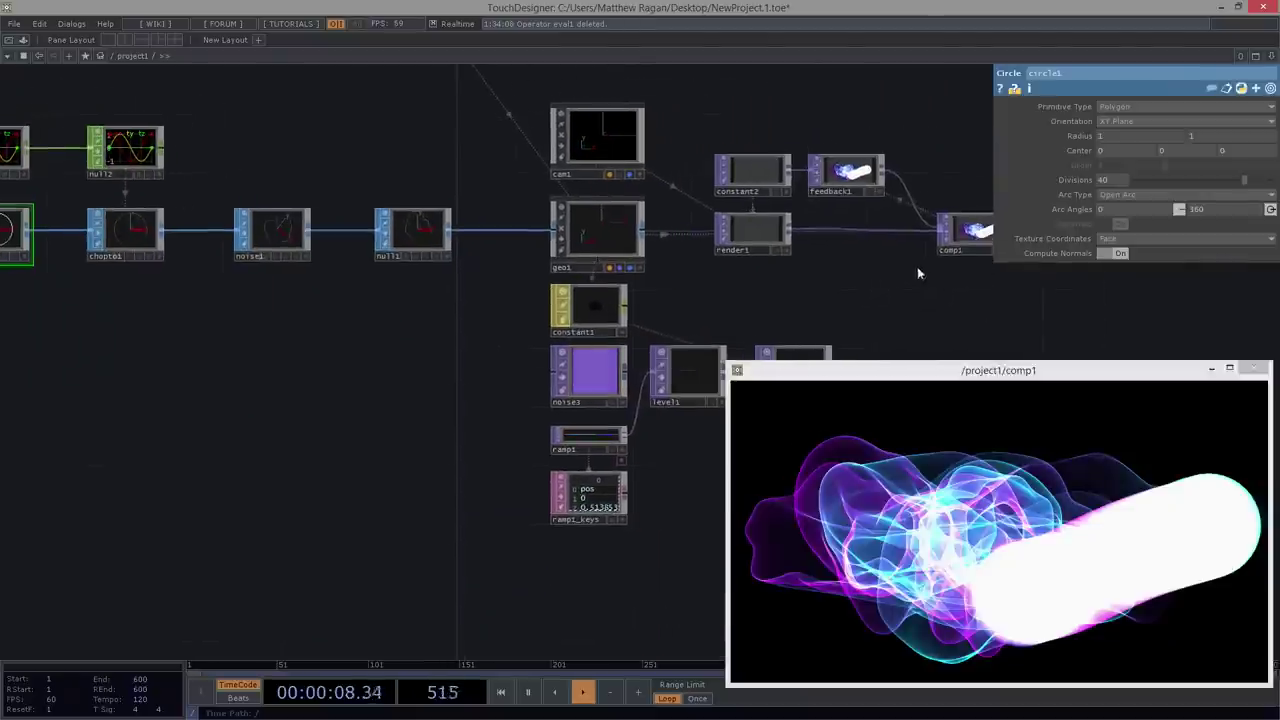
{"action": "left_click", "coordinate": [853, 176]}
{"action": "left_click", "coordinate": [1157, 139]}
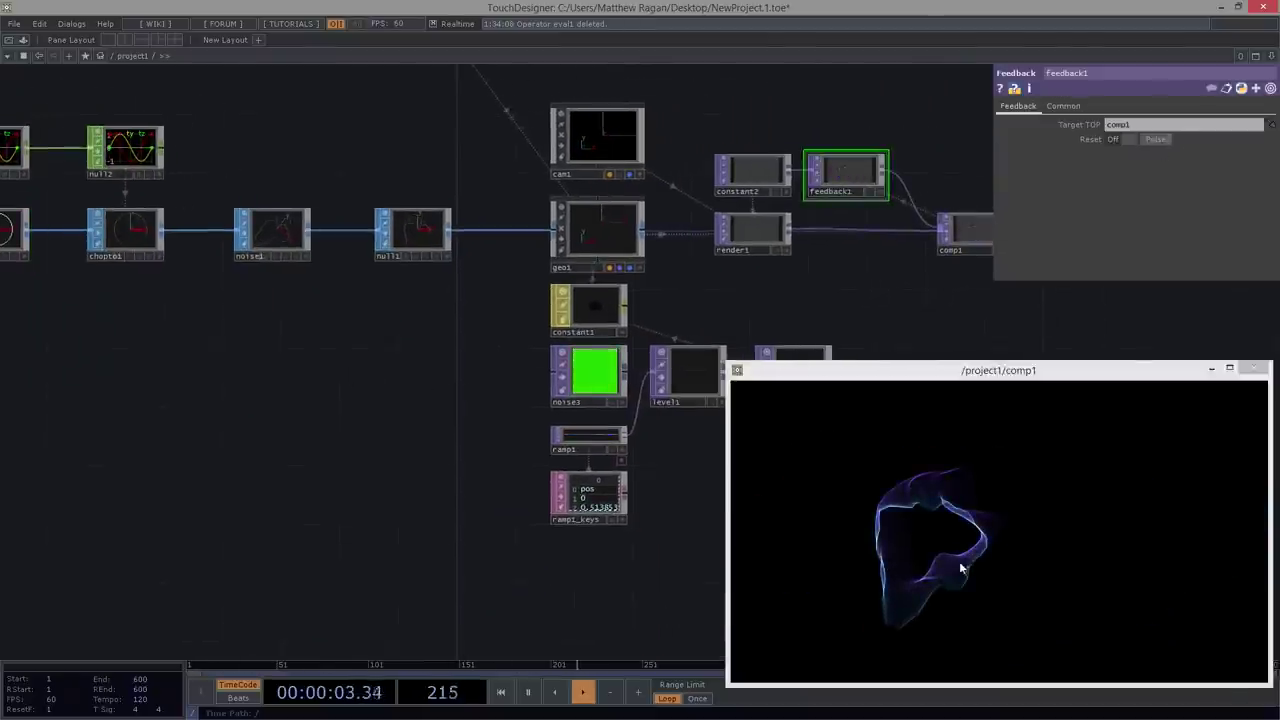
- Set circle1's Divisions to 5 to make the source shape a pentagon
{"action": "left_click_drag", "start_coordinate": [458, 560], "coordinate": [691, 625]}
{"action": "scroll", "coordinate": [517, 420], "scroll_direction": "up", "scroll_amount": 5}
{"action": "left_click_drag", "start_coordinate": [506, 463], "coordinate": [563, 453]}
{"action": "right_click_drag", "start_coordinate": [159, 425], "coordinate": [124, 224]}
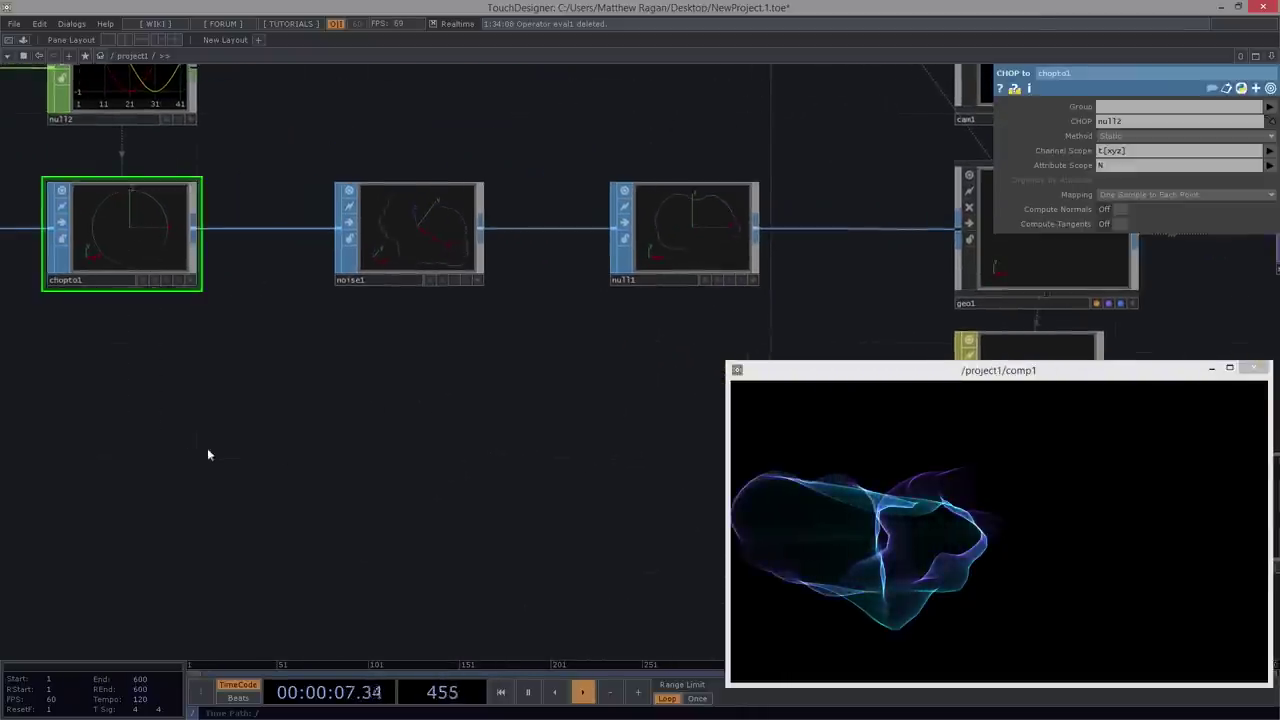
{"action": "left_click_drag", "start_coordinate": [208, 450], "coordinate": [441, 465]}
{"action": "right_click_drag", "start_coordinate": [174, 454], "coordinate": [82, 248]}
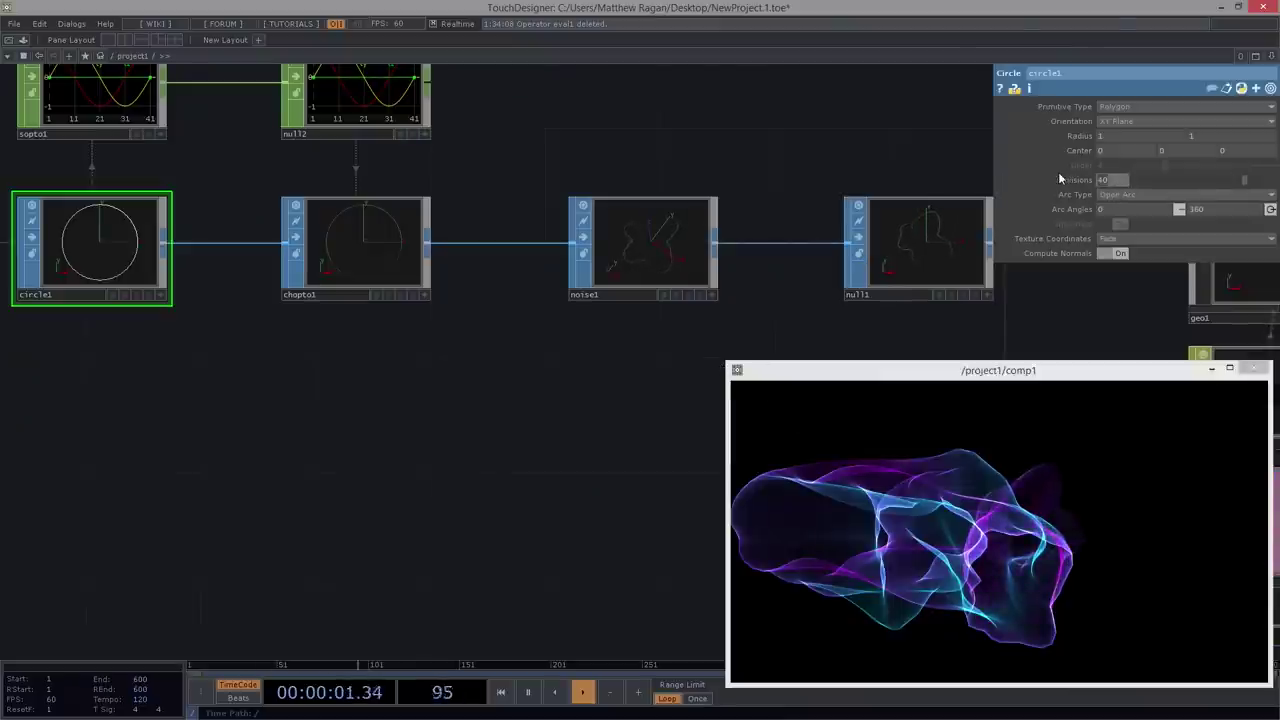
{"action": "type", "text": "5"}
{"action": "key", "text": "Return"}
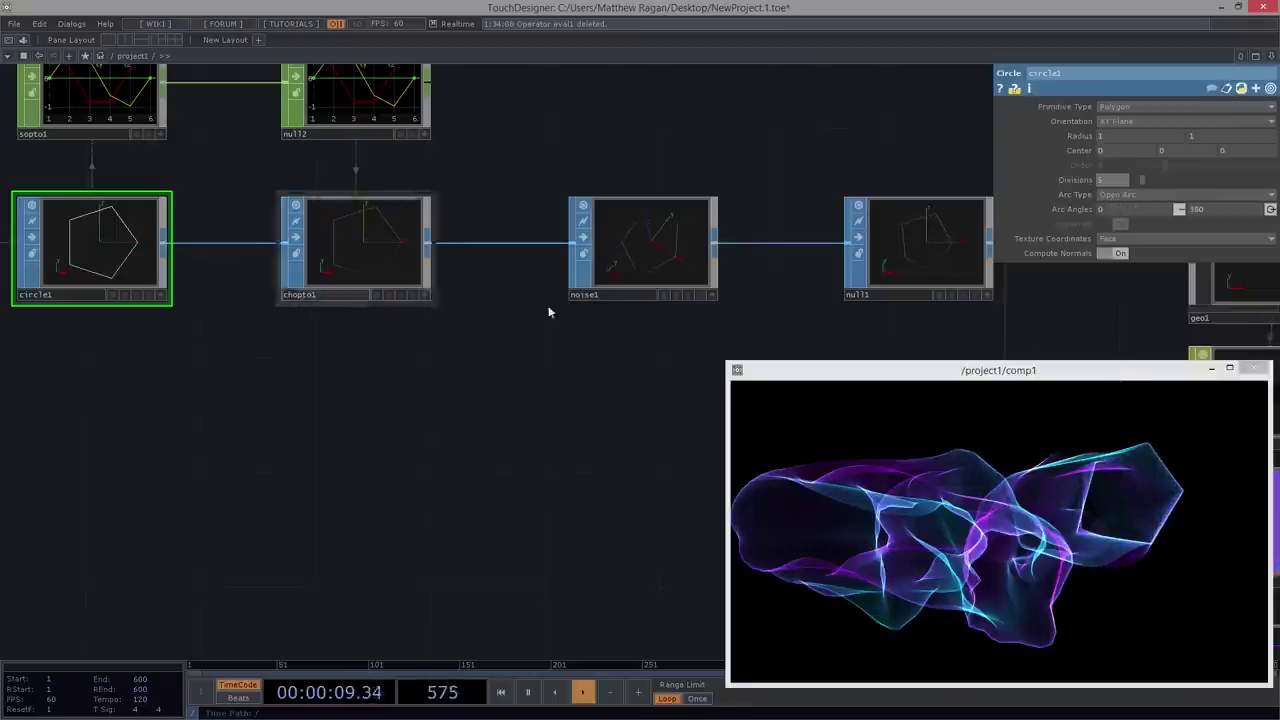
- Set circle1's Divisions to 3 to make the source shape a triangle, and reset feedback1 to restart the drawing
{"action": "type", "text": "3"}
{"action": "key", "text": "Return"}
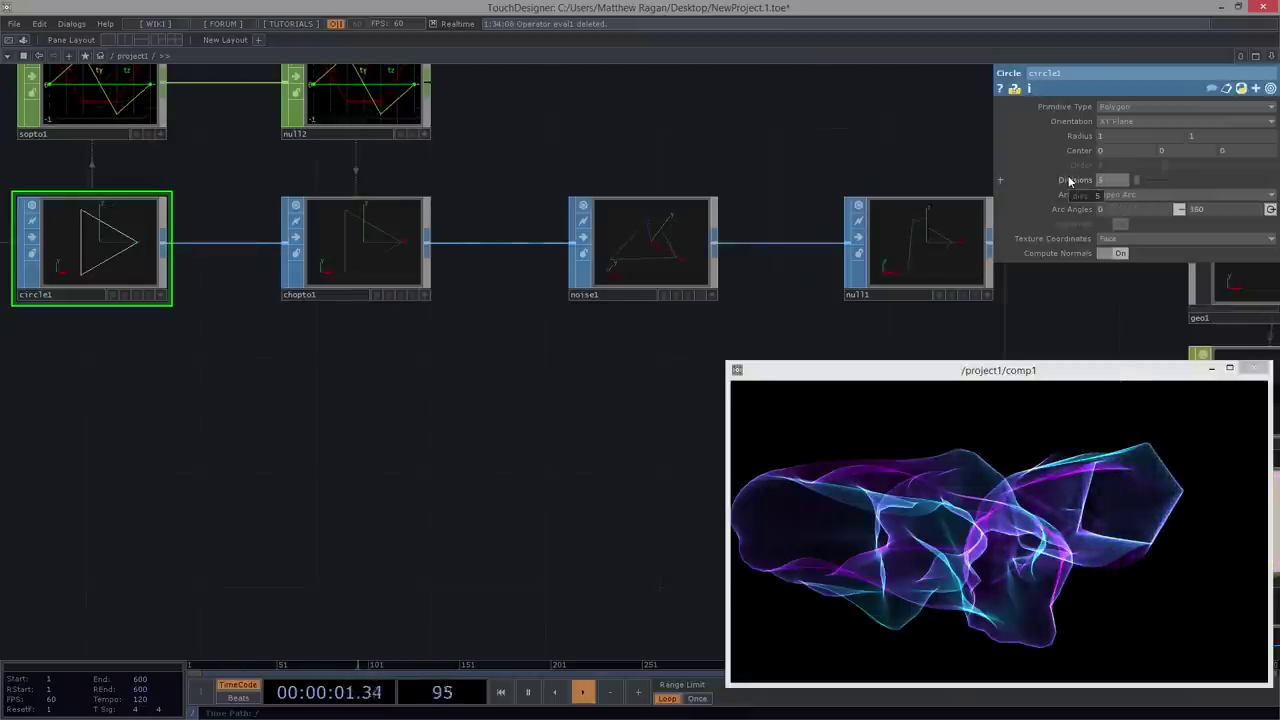
{"action": "left_click_drag", "start_coordinate": [581, 503], "coordinate": [370, 420]}
{"action": "scroll", "coordinate": [370, 420], "scroll_direction": "down", "scroll_amount": 3}
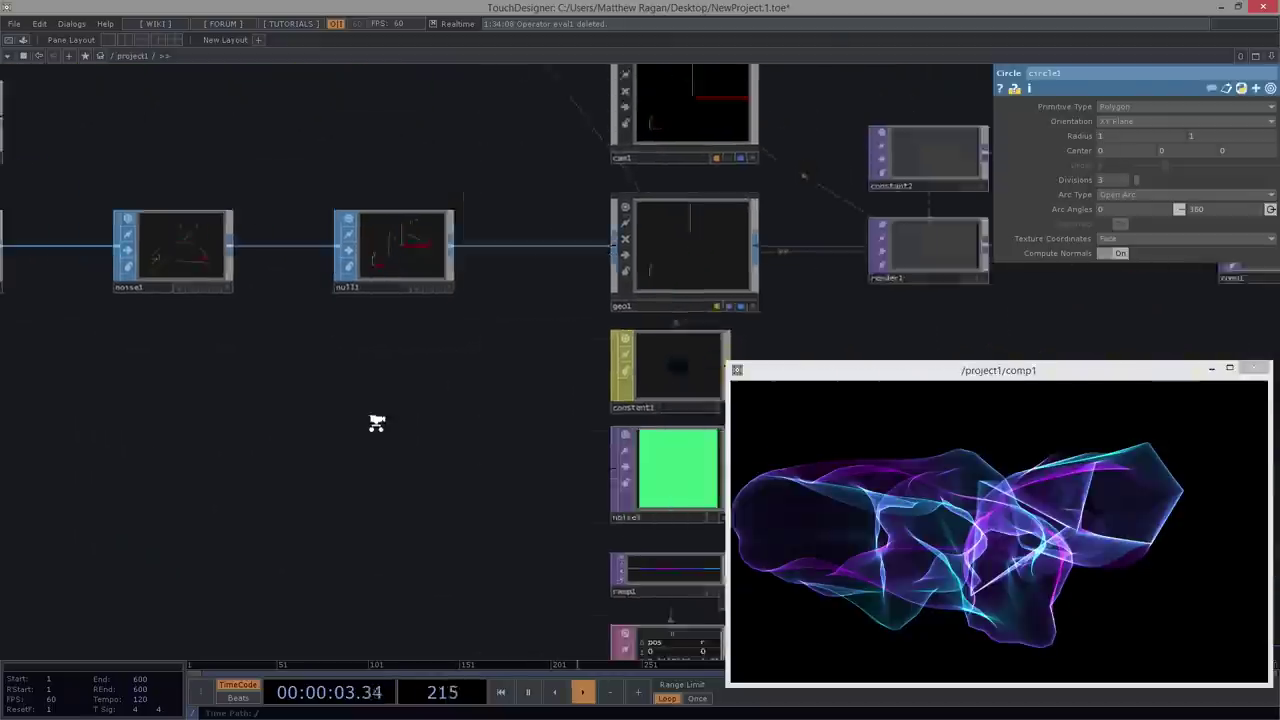
{"action": "left_click", "coordinate": [940, 312]}
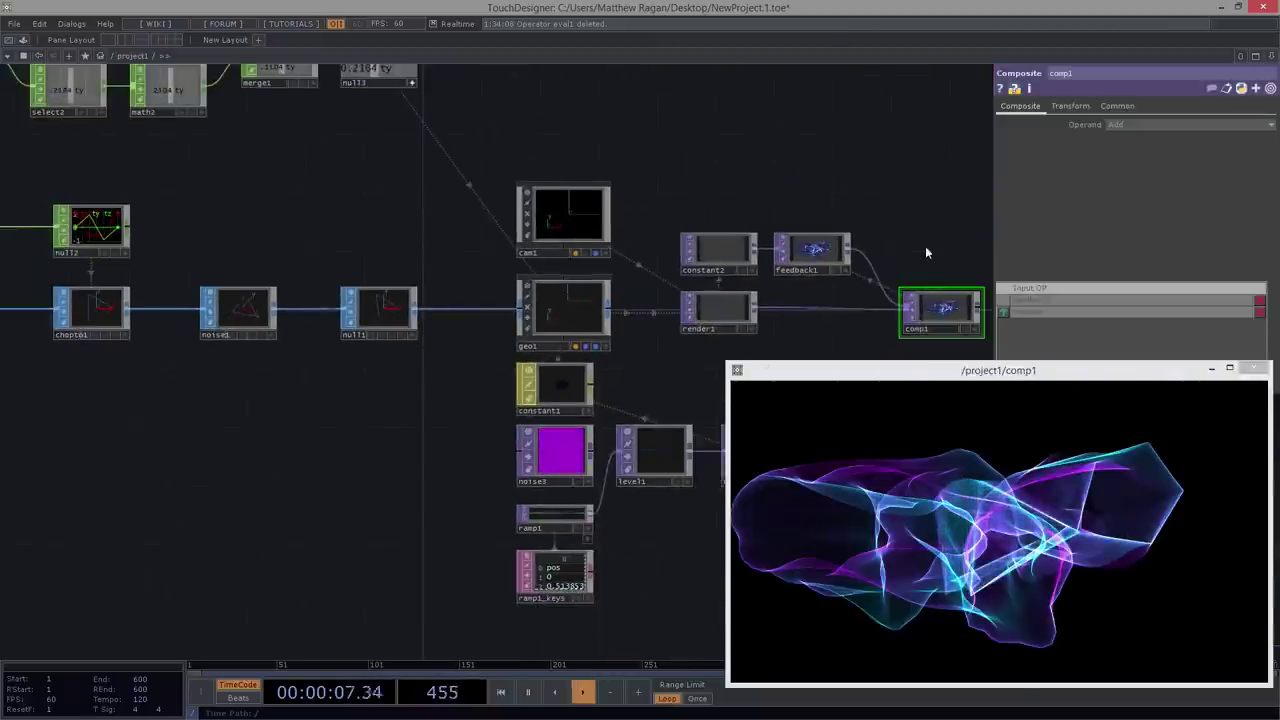
{"action": "left_click", "coordinate": [805, 255]}
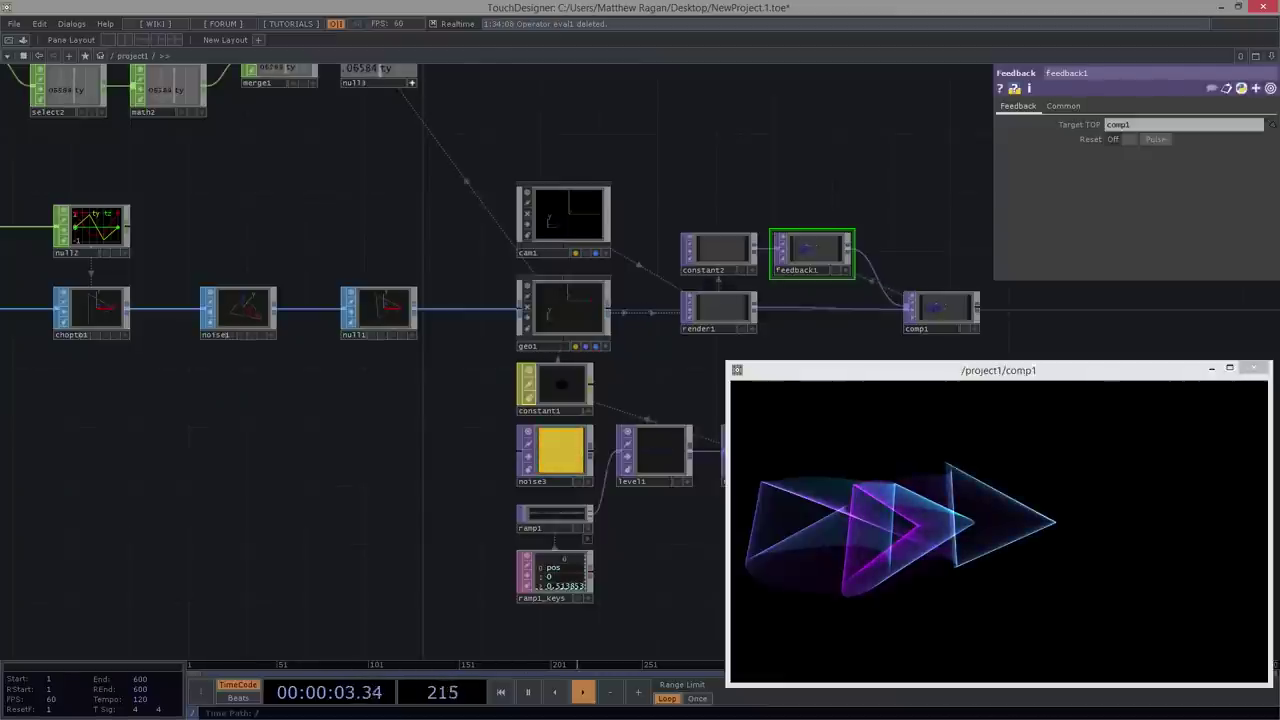
- Drive geo1's Z rotation with the expression absTime.seconds
{"action": "scroll", "coordinate": [570, 319], "scroll_direction": "up", "scroll_amount": 3}
{"action": "left_click", "coordinate": [570, 318]}
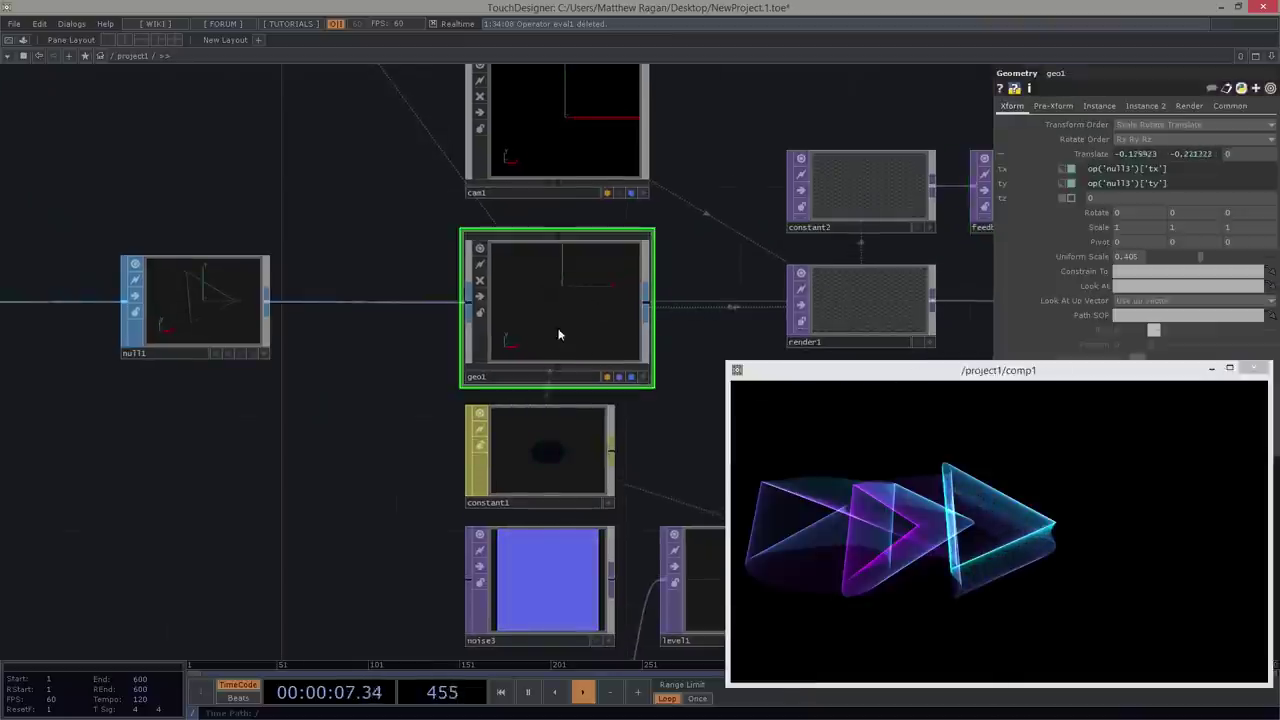
{"action": "left_click", "coordinate": [1097, 212]}
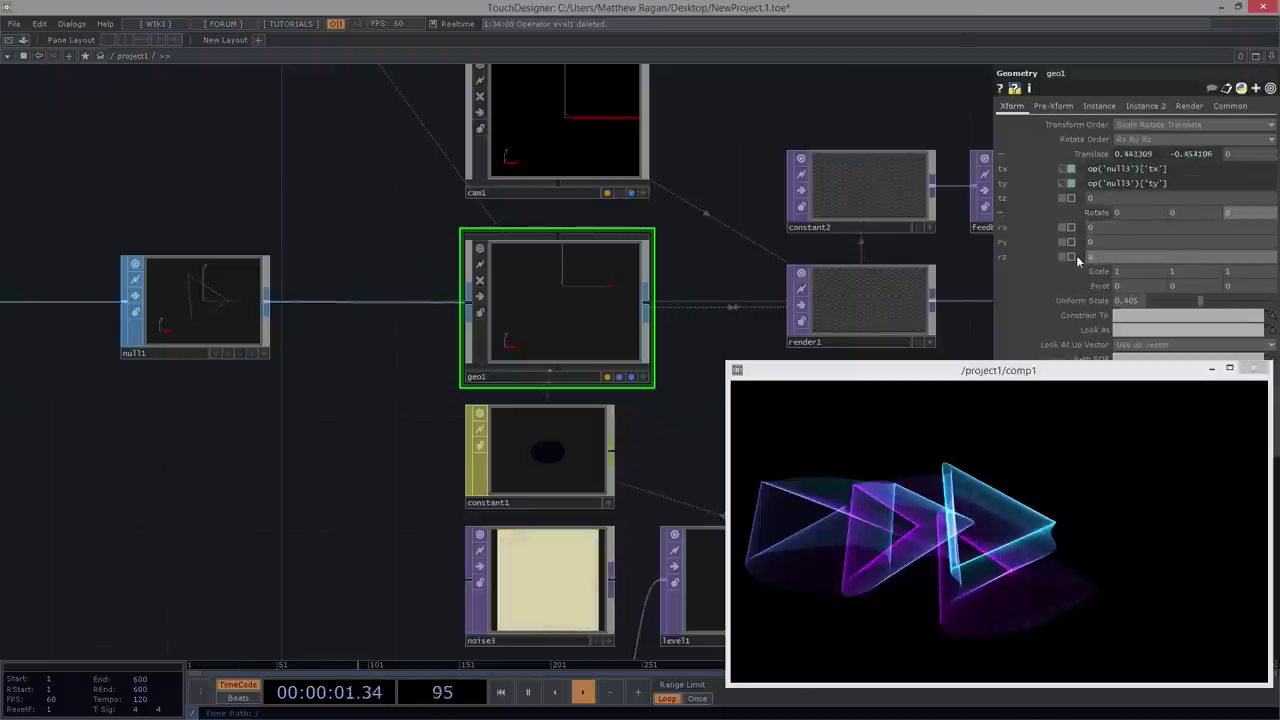
{"action": "left_click", "coordinate": [1076, 255]}
{"action": "type", "text": "absTime.seconds"}
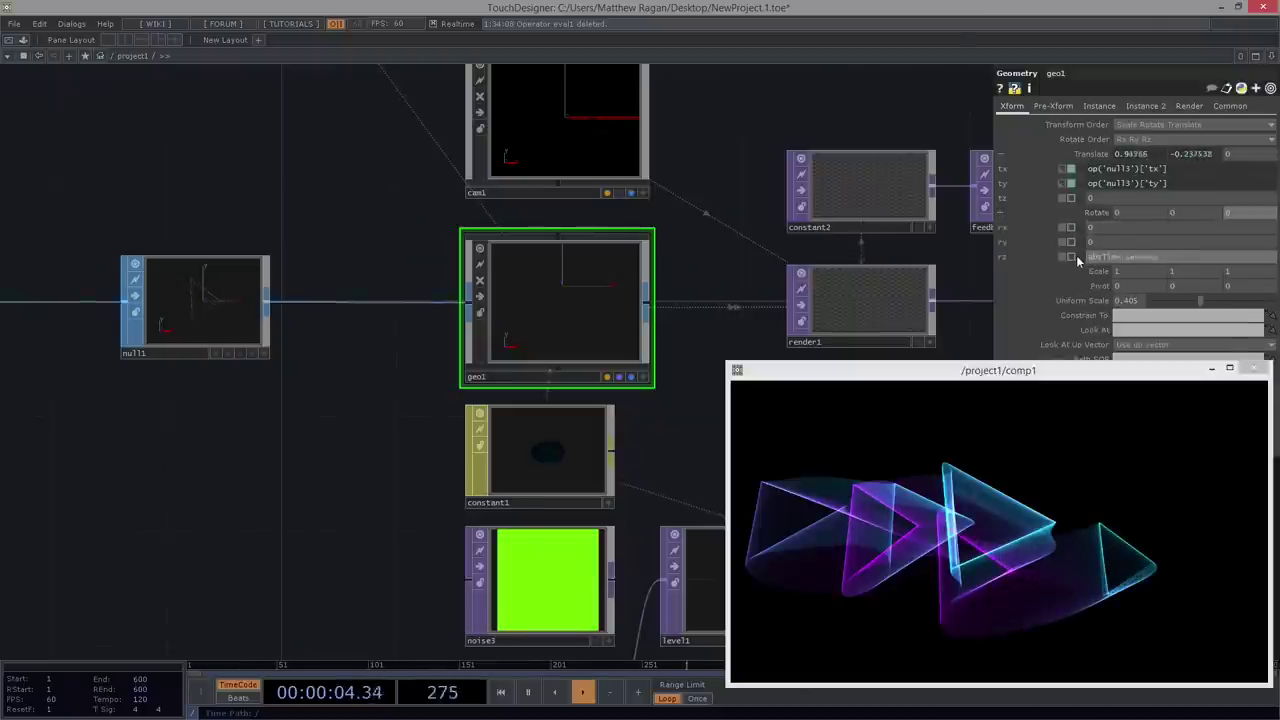
{"action": "key", "text": "Return"}
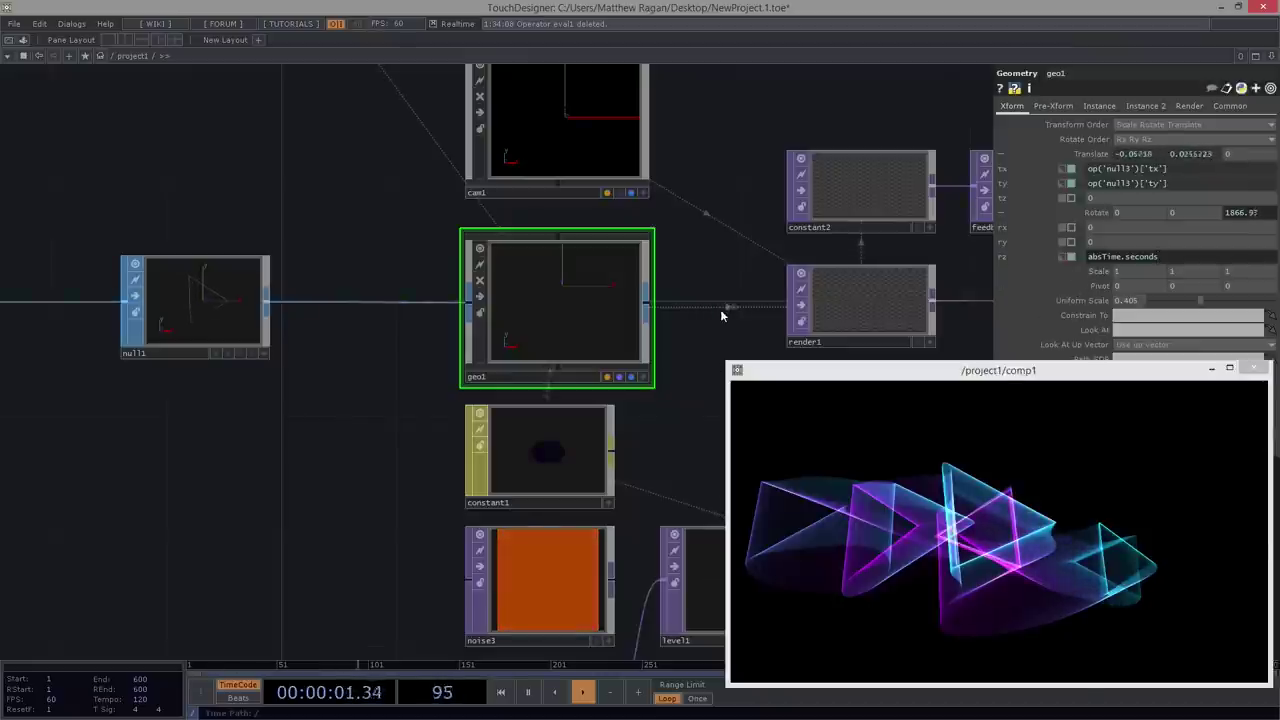
- Change geo1's Z rotation expression to absTime.frame for a faster spin
{"action": "left_click_drag", "start_coordinate": [671, 287], "coordinate": [553, 292]}
{"action": "scroll", "coordinate": [402, 296], "scroll_direction": "up", "scroll_amount": 3}
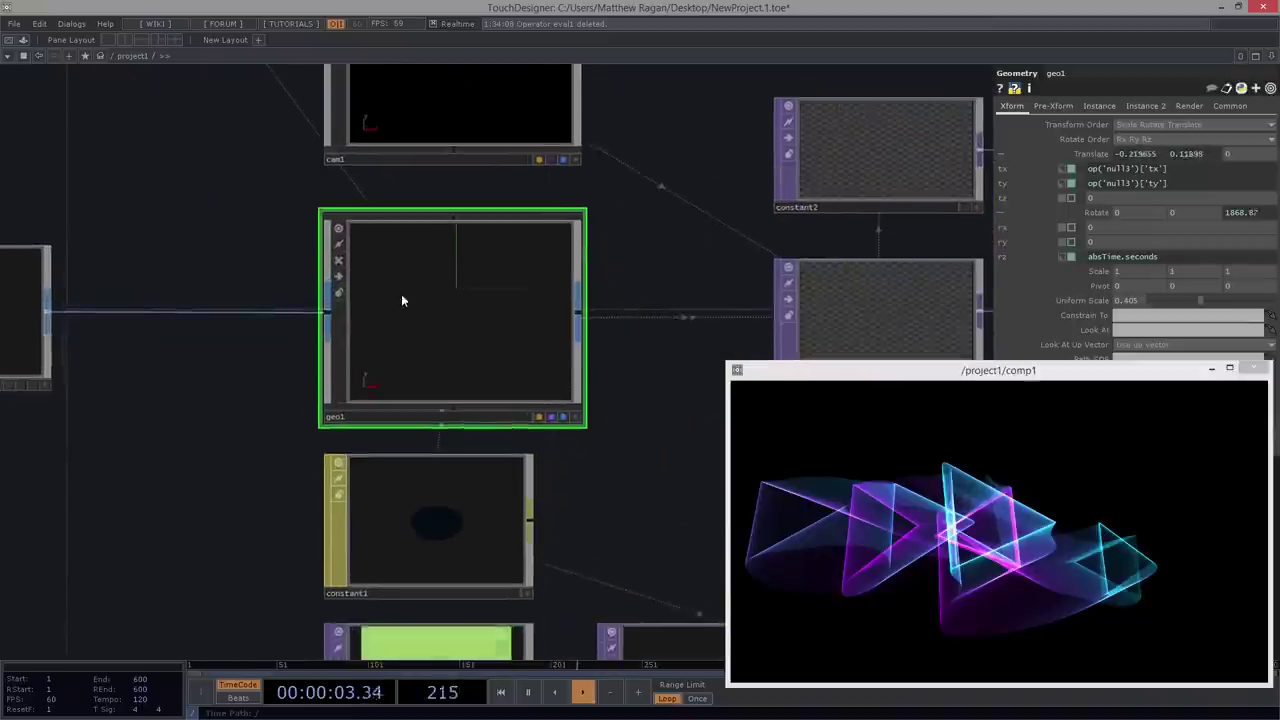
{"action": "scroll", "coordinate": [401, 294], "scroll_direction": "up", "scroll_amount": 3}
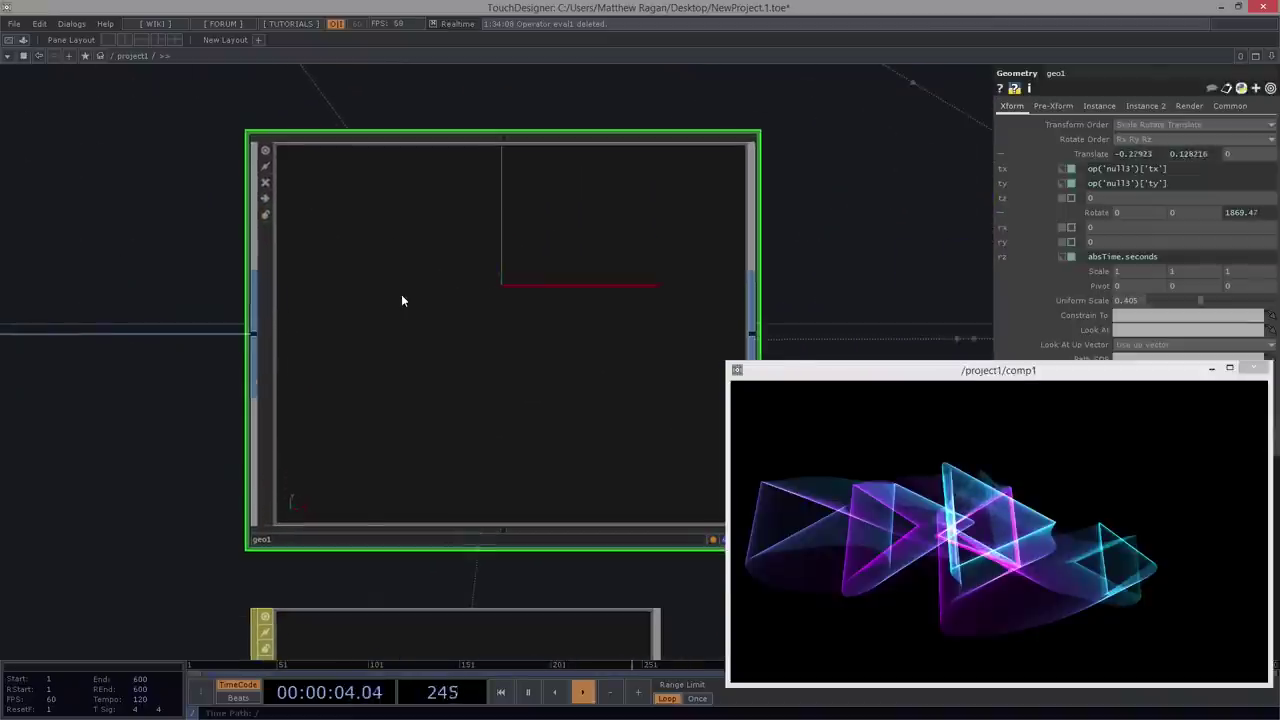
{"action": "double_click", "coordinate": [1196, 257]}
{"action": "key", "text": "BackSpace"}
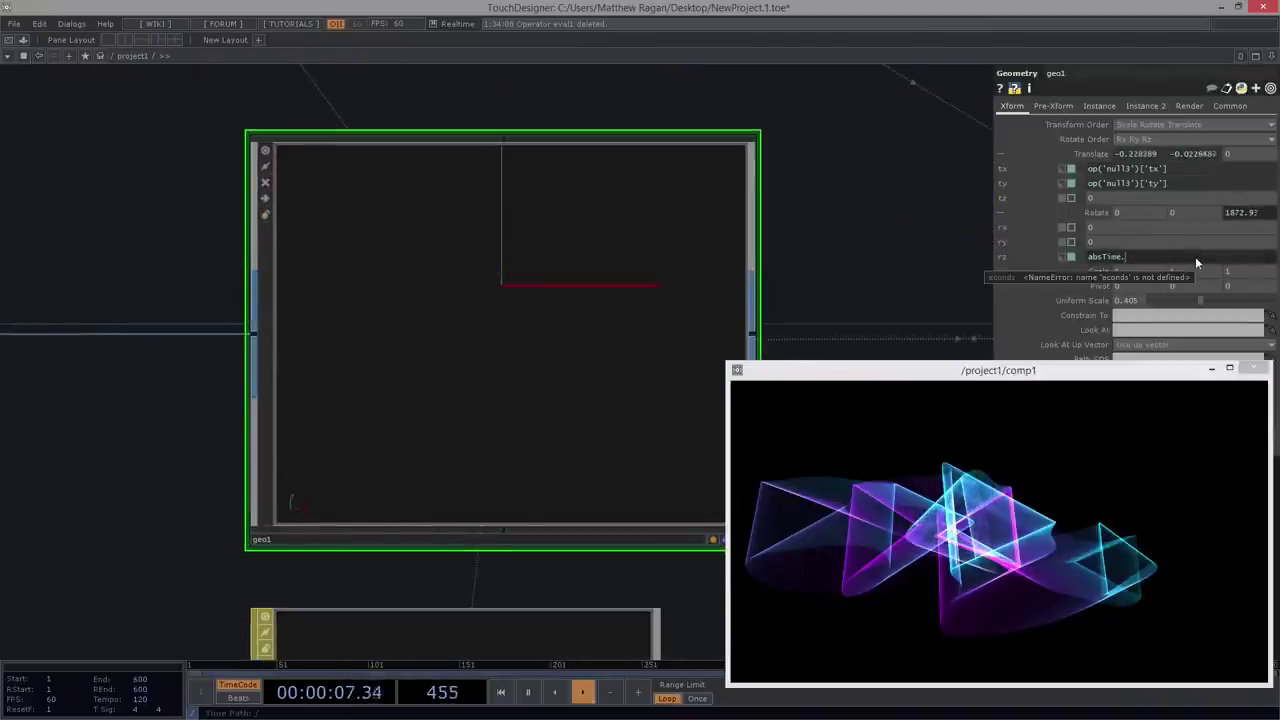
{"action": "type", "text": "frame"}
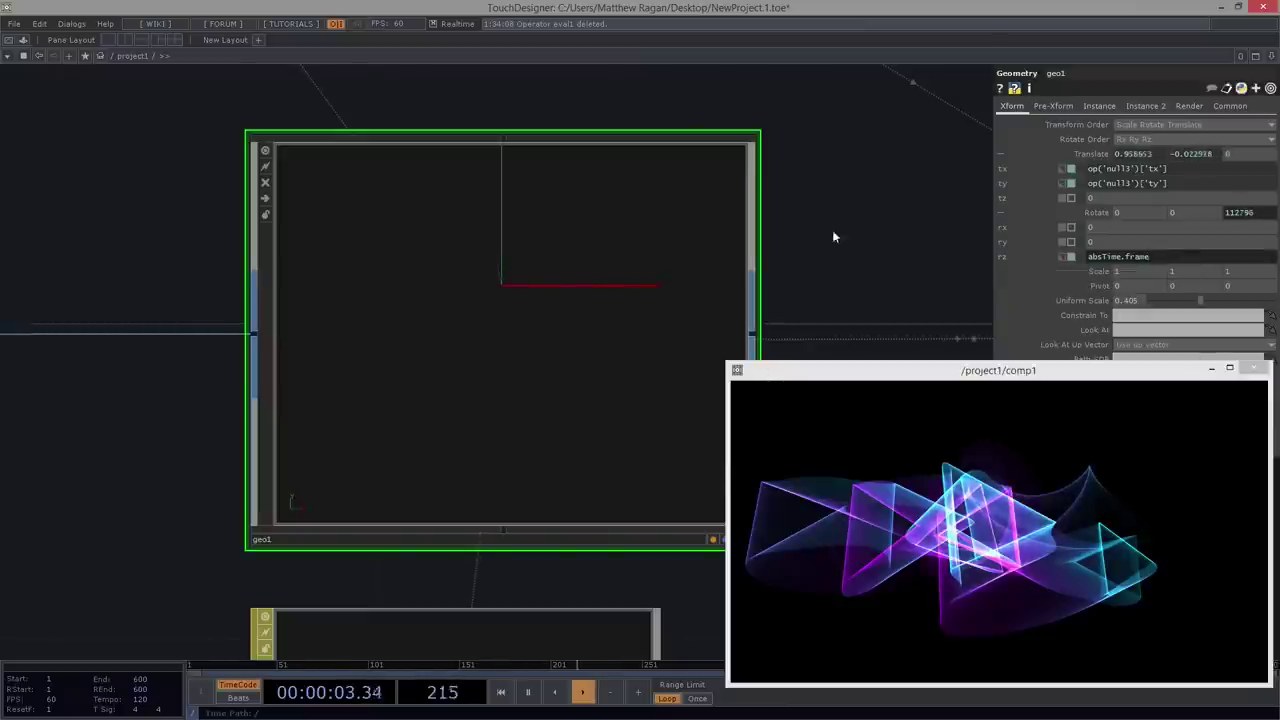
- Pulse feedback1's reset to restart the drawing with the rotating triangle
{"action": "key", "text": "h"}
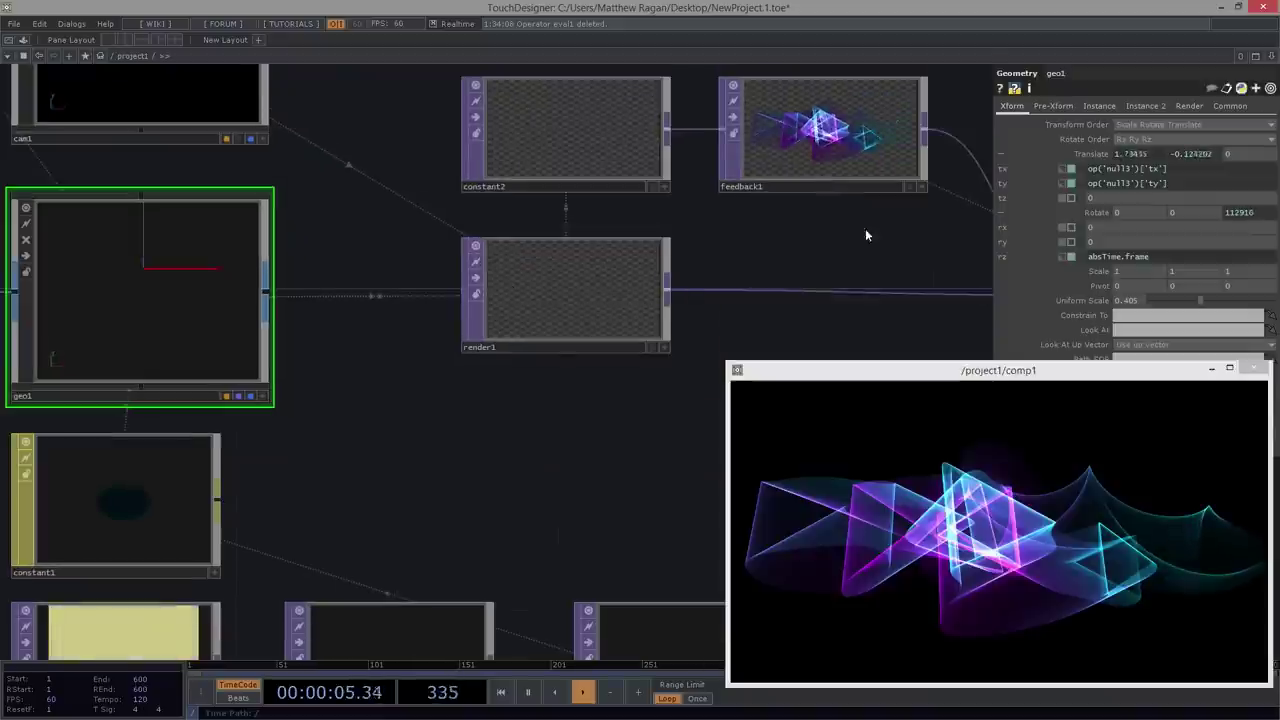
{"action": "left_click_drag", "start_coordinate": [865, 235], "coordinate": [666, 267]}
{"action": "left_click", "coordinate": [640, 167]}
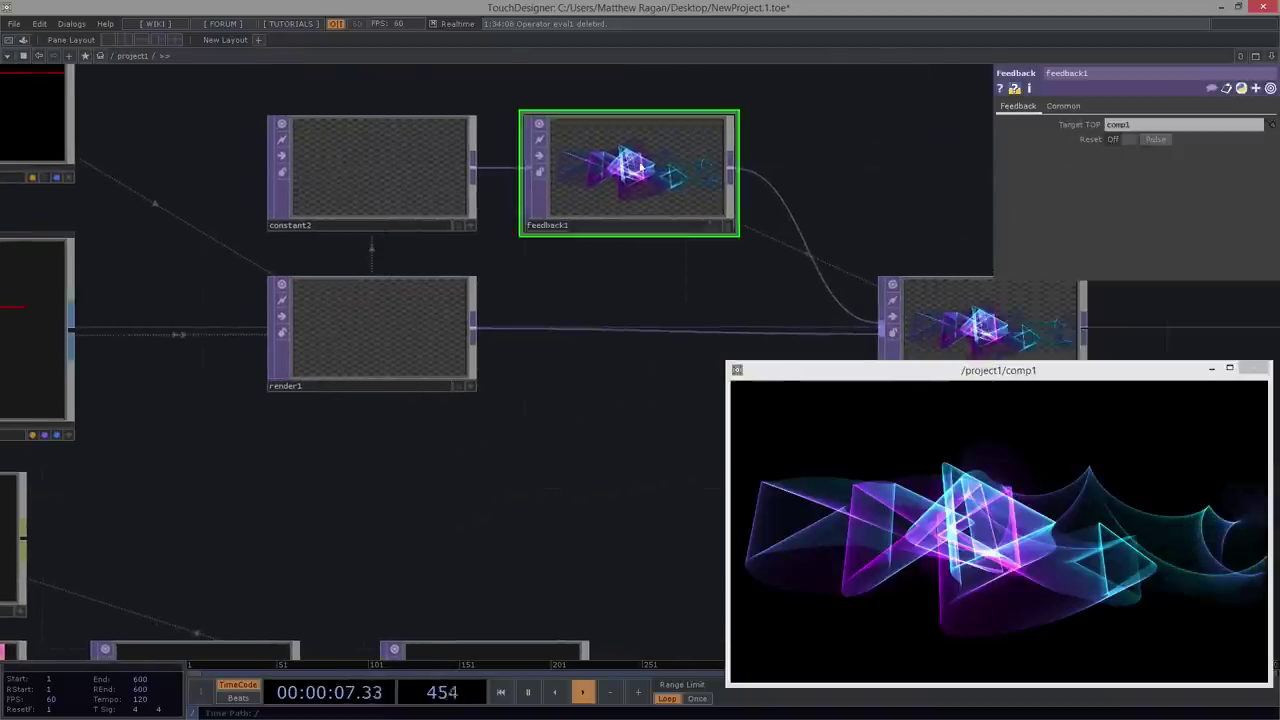
{"action": "left_click", "coordinate": [1156, 139]}
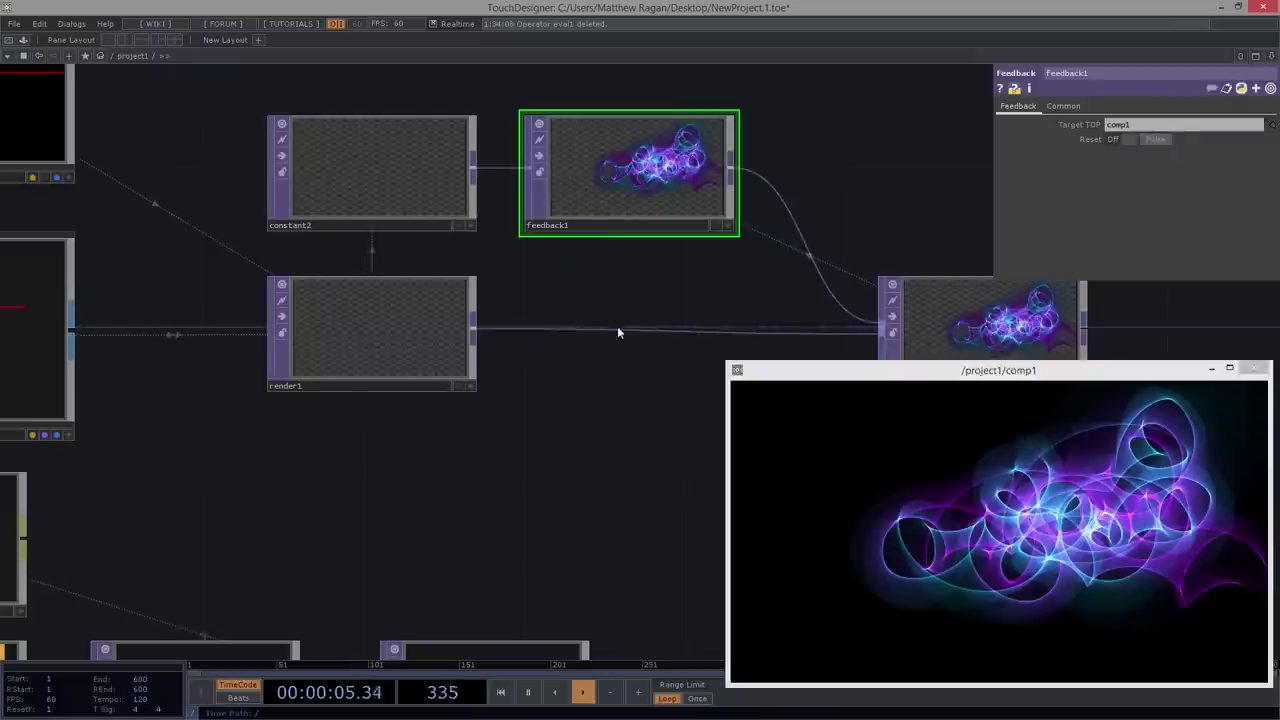
- Add a Null TOP connected to the output of comp1
{"action": "scroll", "coordinate": [540, 470], "scroll_direction": "down", "scroll_amount": 3}
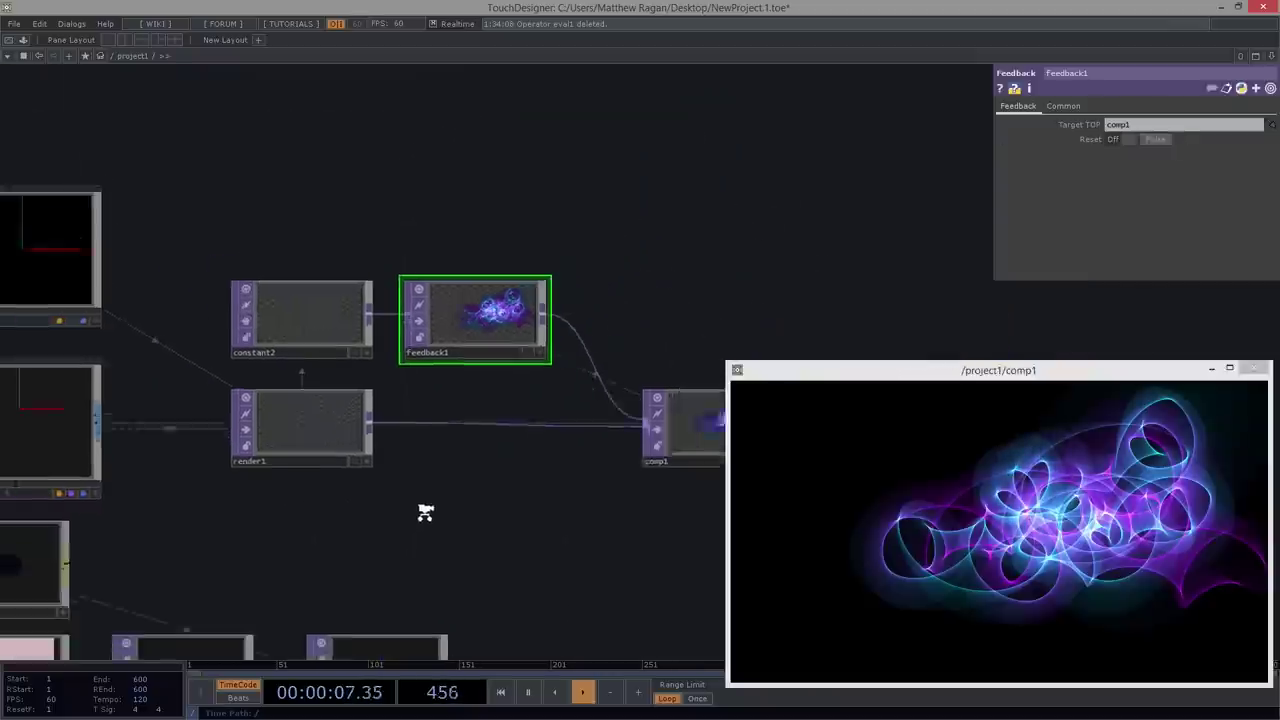
{"action": "scroll", "coordinate": [311, 423], "scroll_direction": "up", "scroll_amount": 3}
{"action": "right_click", "coordinate": [620, 333]}
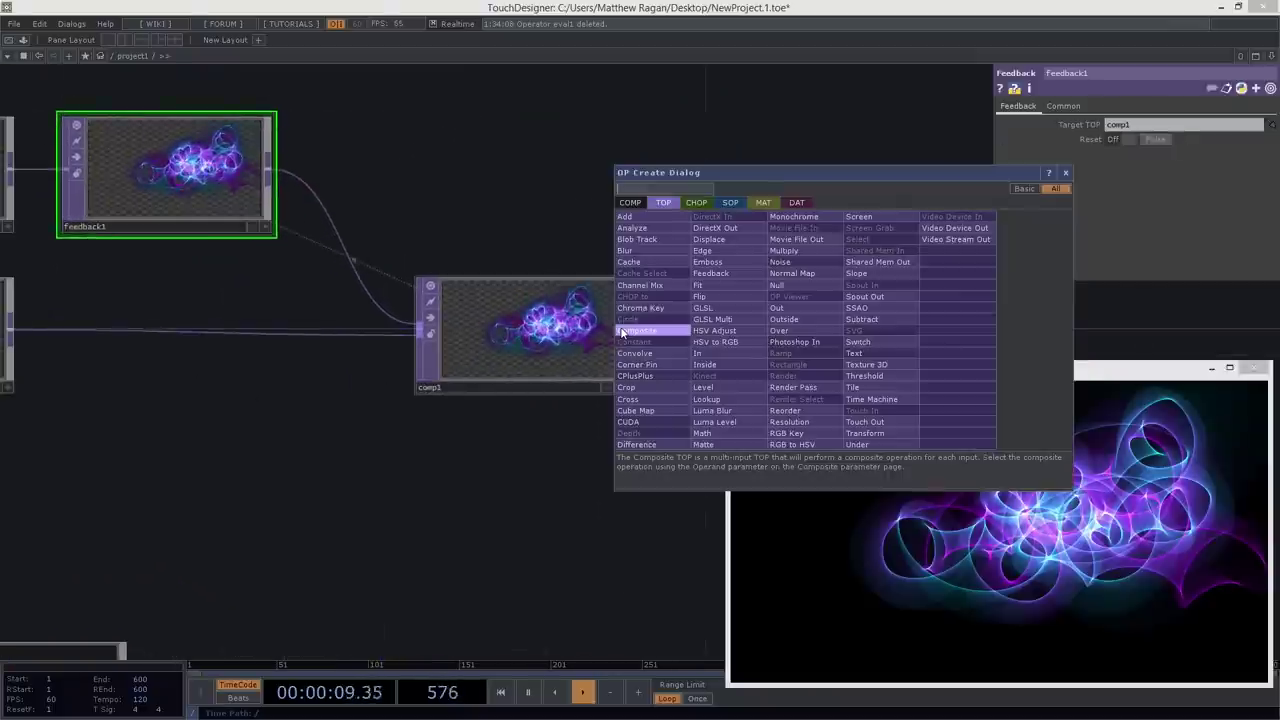
{"action": "type", "text": "Nul"}
{"action": "left_click", "coordinate": [825, 287]}
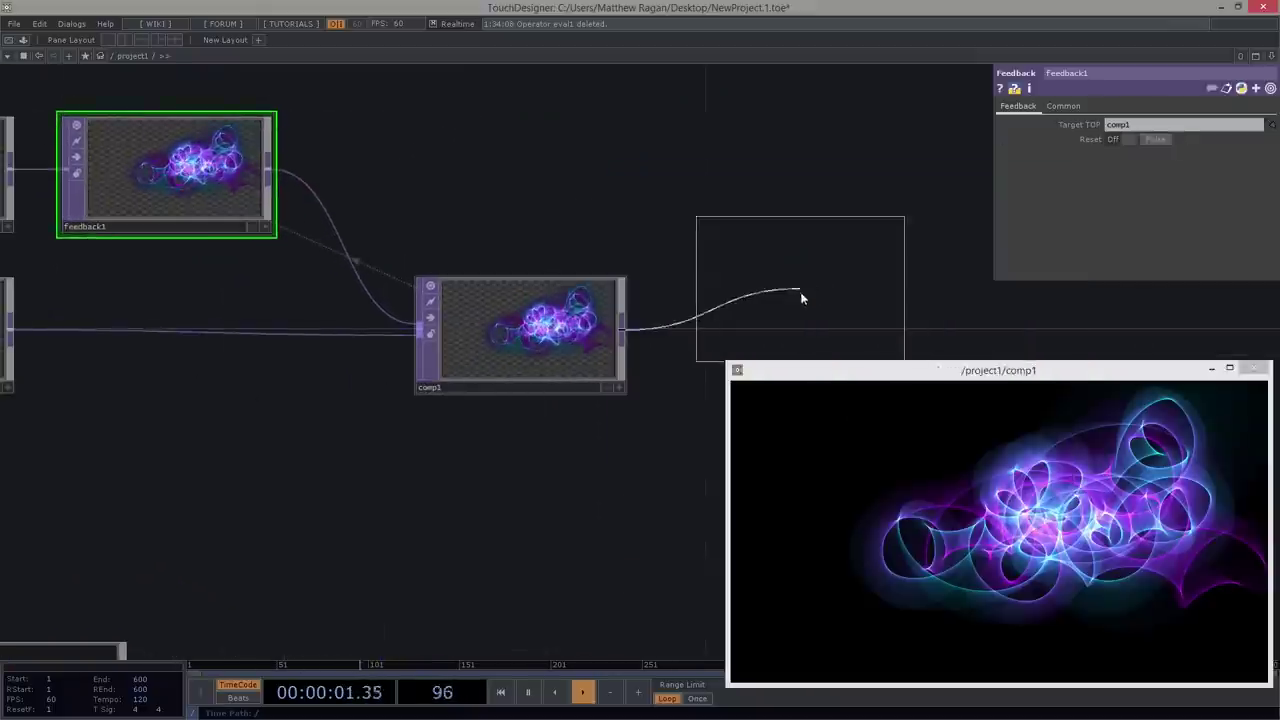
{"action": "left_click", "coordinate": [800, 338]}
- Rename the new Null TOP after comp1 as bg
{"action": "left_click_drag", "start_coordinate": [654, 423], "coordinate": [543, 383]}
{"action": "left_click", "coordinate": [508, 350]}
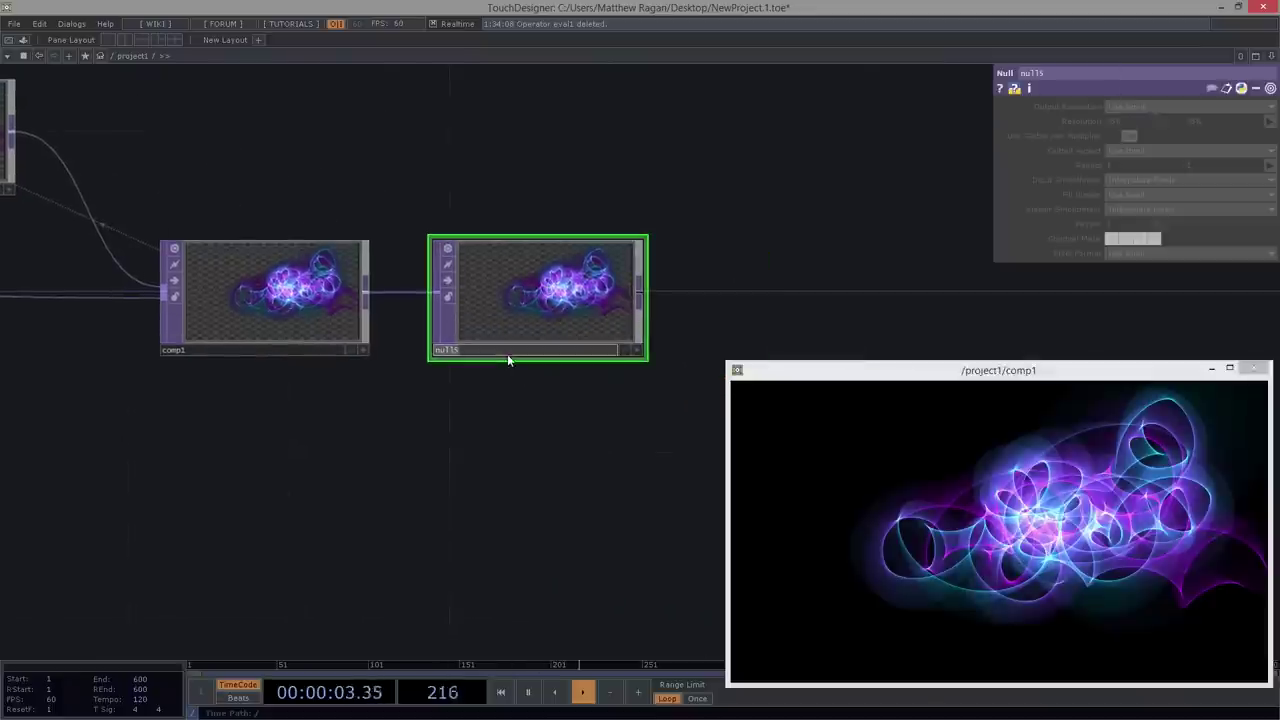
{"action": "type", "text": "bg"}
{"action": "key", "text": "Return"}
- Go up to the root network, reset the node size of project1, and close the floating comp1 viewer
{"action": "scroll", "coordinate": [400, 449], "scroll_direction": "down", "scroll_amount": 5}
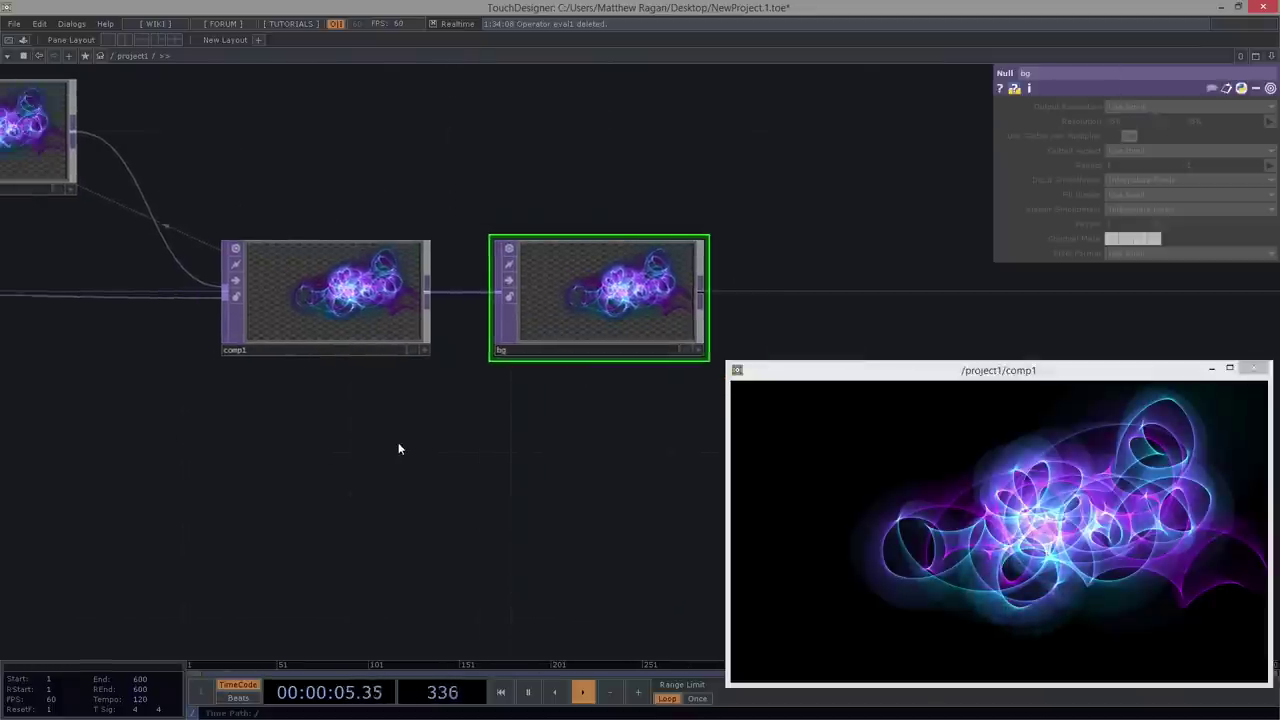
{"action": "scroll", "coordinate": [396, 450], "scroll_direction": "down", "scroll_amount": 3}
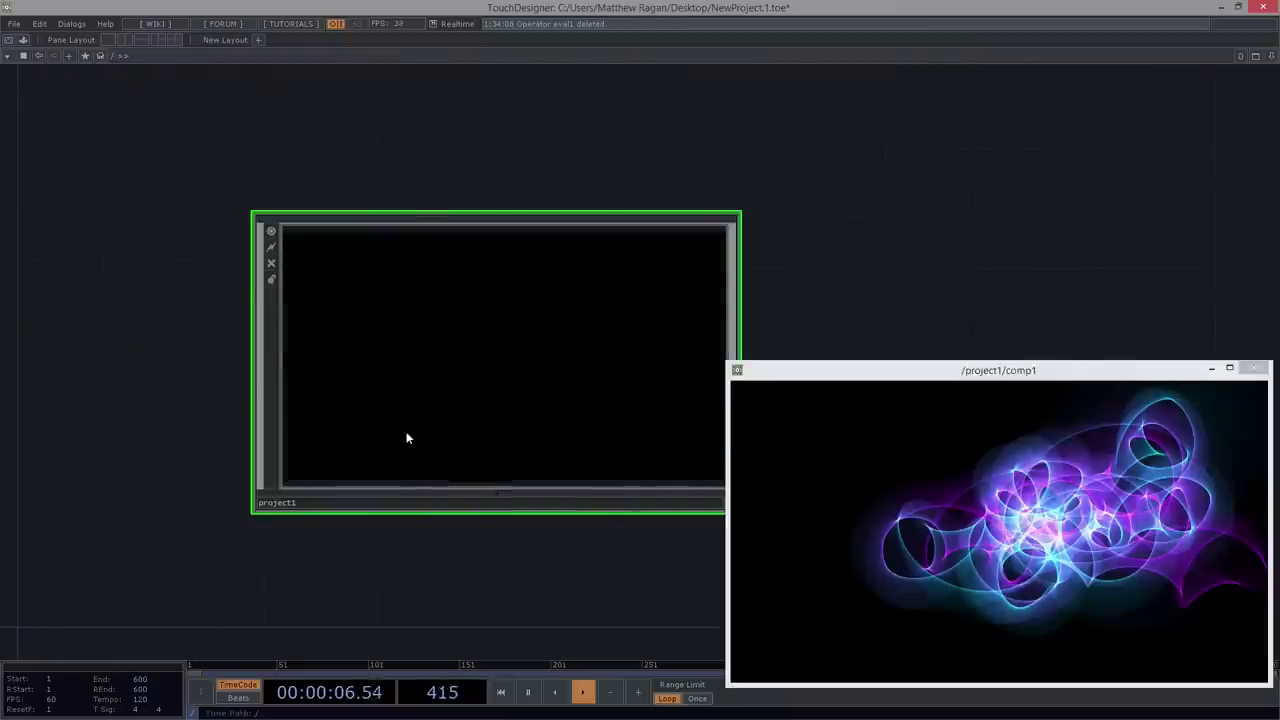
{"action": "scroll", "coordinate": [414, 523], "scroll_direction": "down", "scroll_amount": 2}
{"action": "right_click", "coordinate": [644, 320]}
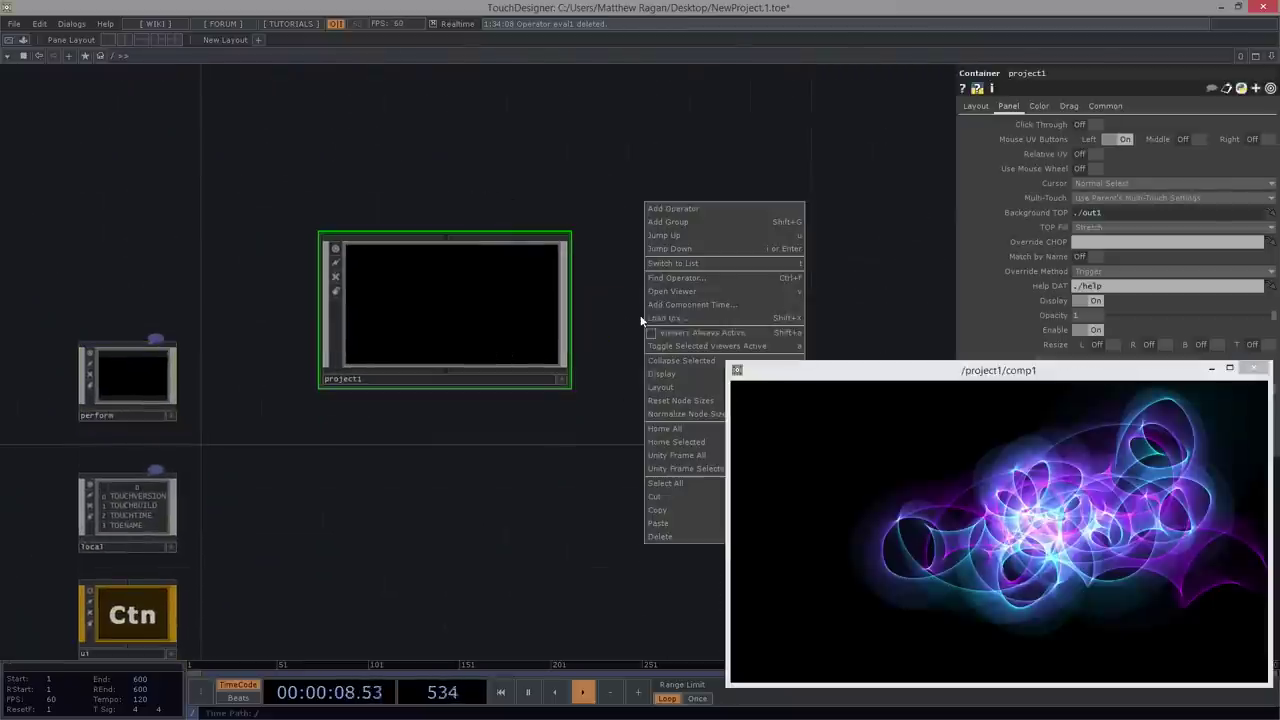
{"action": "left_click", "coordinate": [673, 400]}
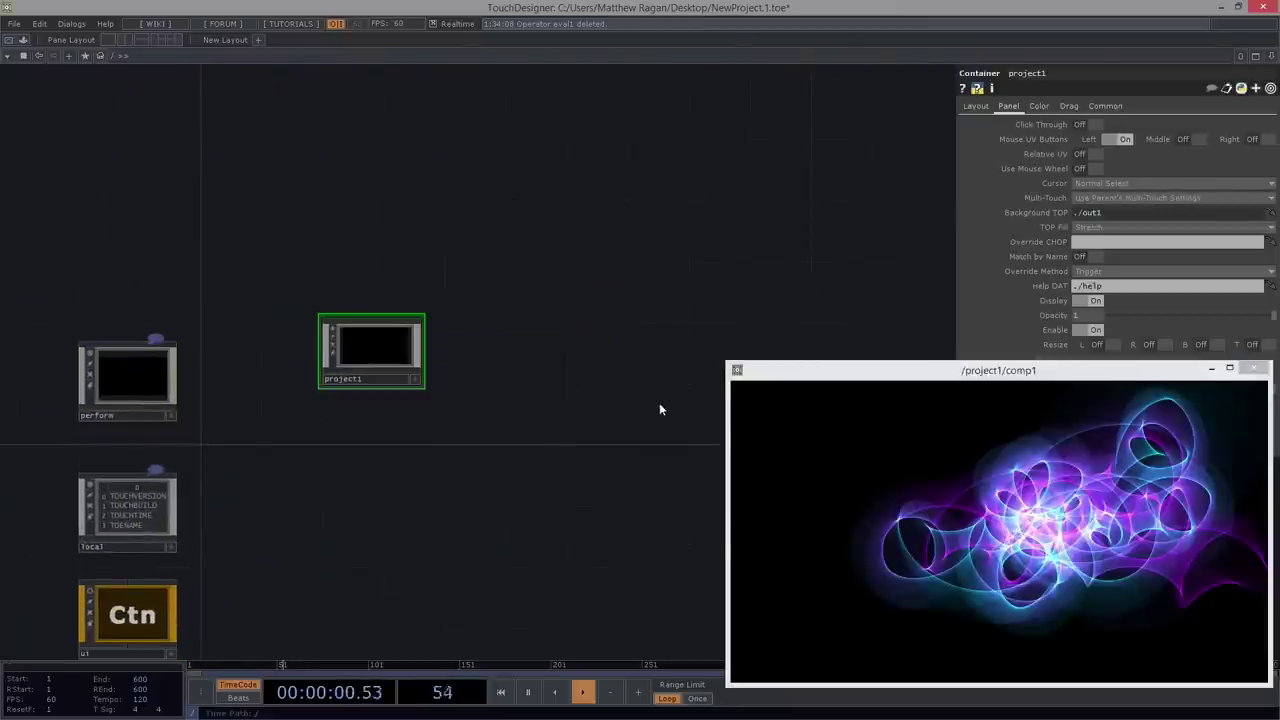
{"action": "left_click_drag", "start_coordinate": [350, 372], "coordinate": [348, 374]}
{"action": "scroll", "coordinate": [348, 374], "scroll_direction": "up", "scroll_amount": 3}
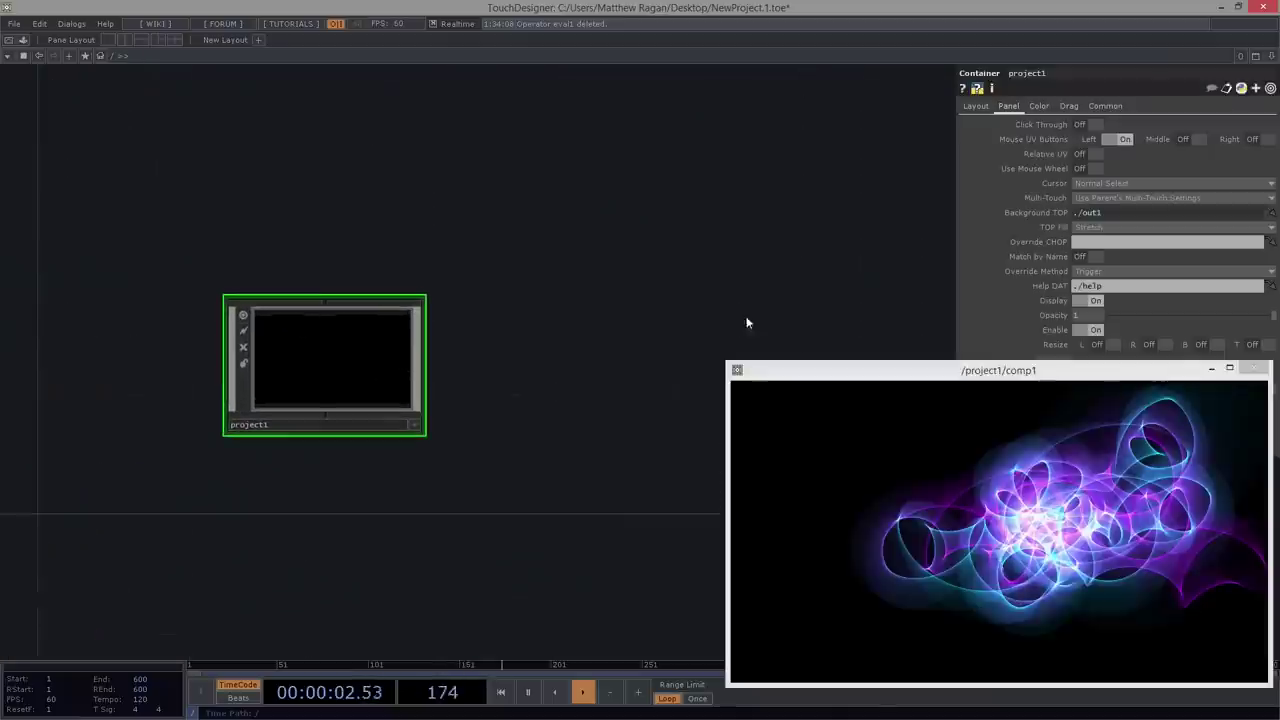
{"action": "left_click", "coordinate": [1255, 369]}
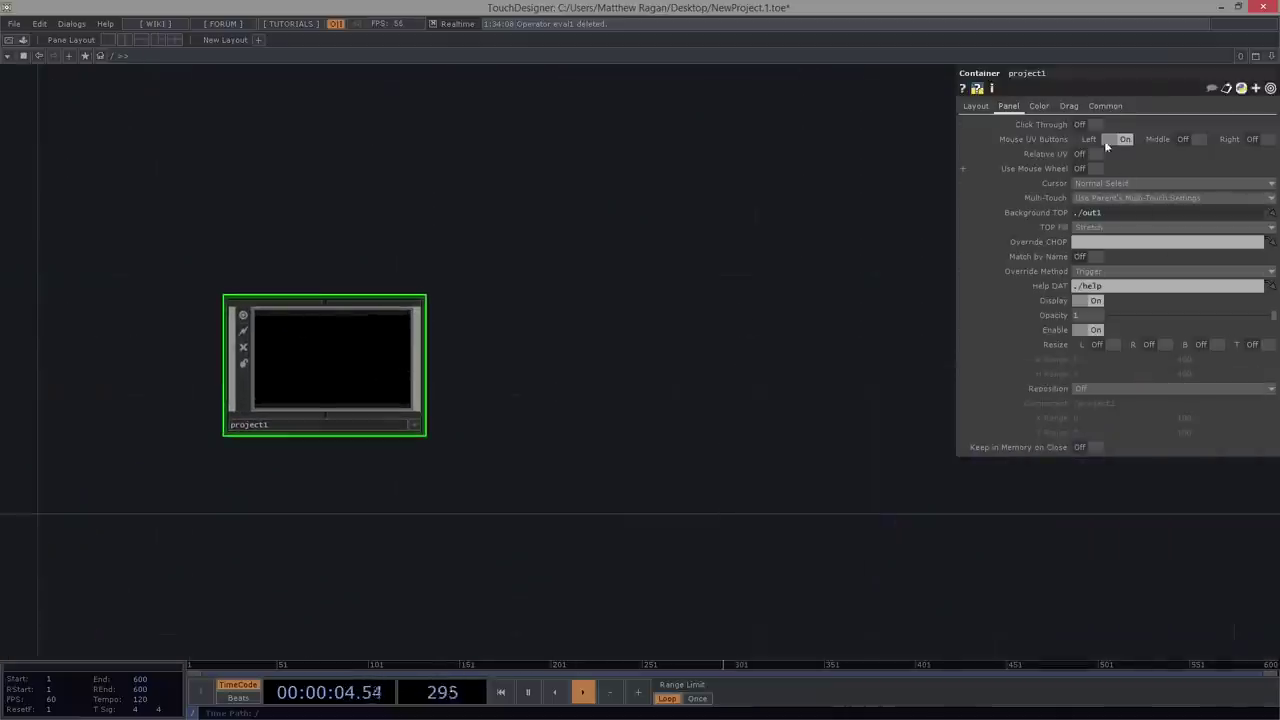
- Replace project1's Background TOP expression with the path ./bg
{"action": "left_click", "coordinate": [1040, 106]}
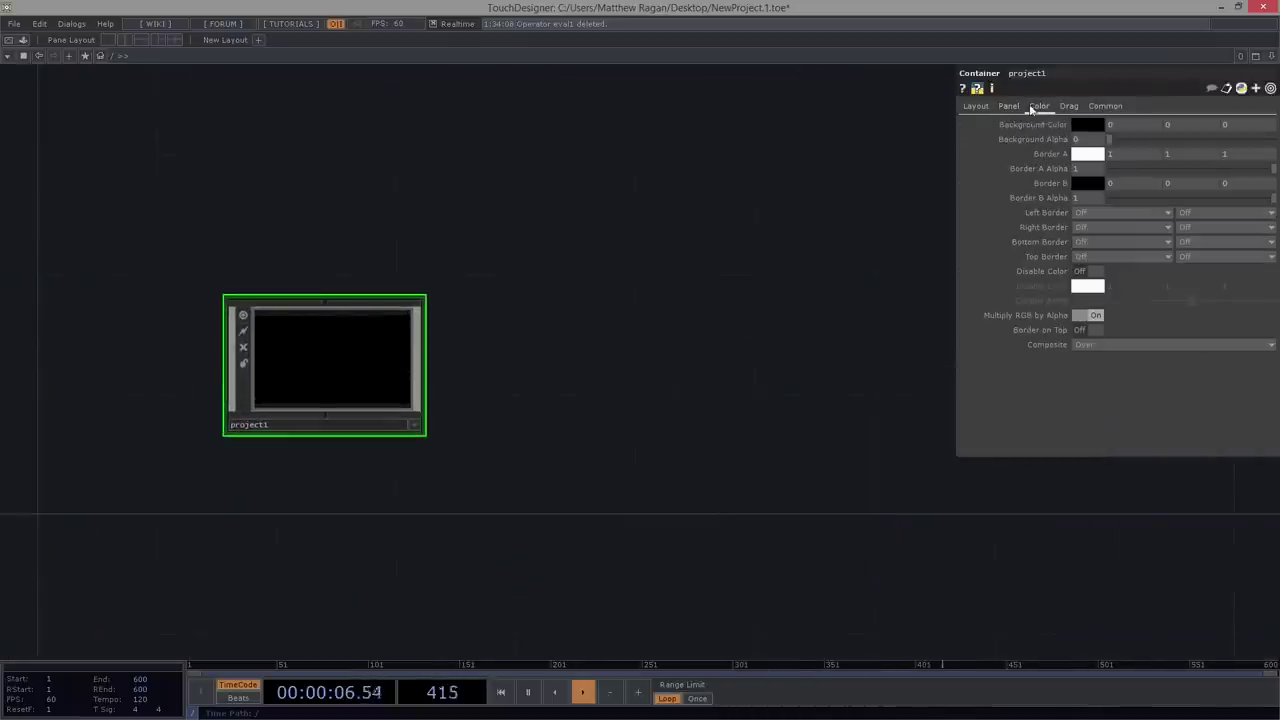
{"action": "left_click", "coordinate": [1008, 106]}
{"action": "left_click", "coordinate": [1100, 212]}
{"action": "type", "text": "./out1"}
{"action": "key", "text": "Return"}
{"action": "left_click", "coordinate": [1040, 212]}
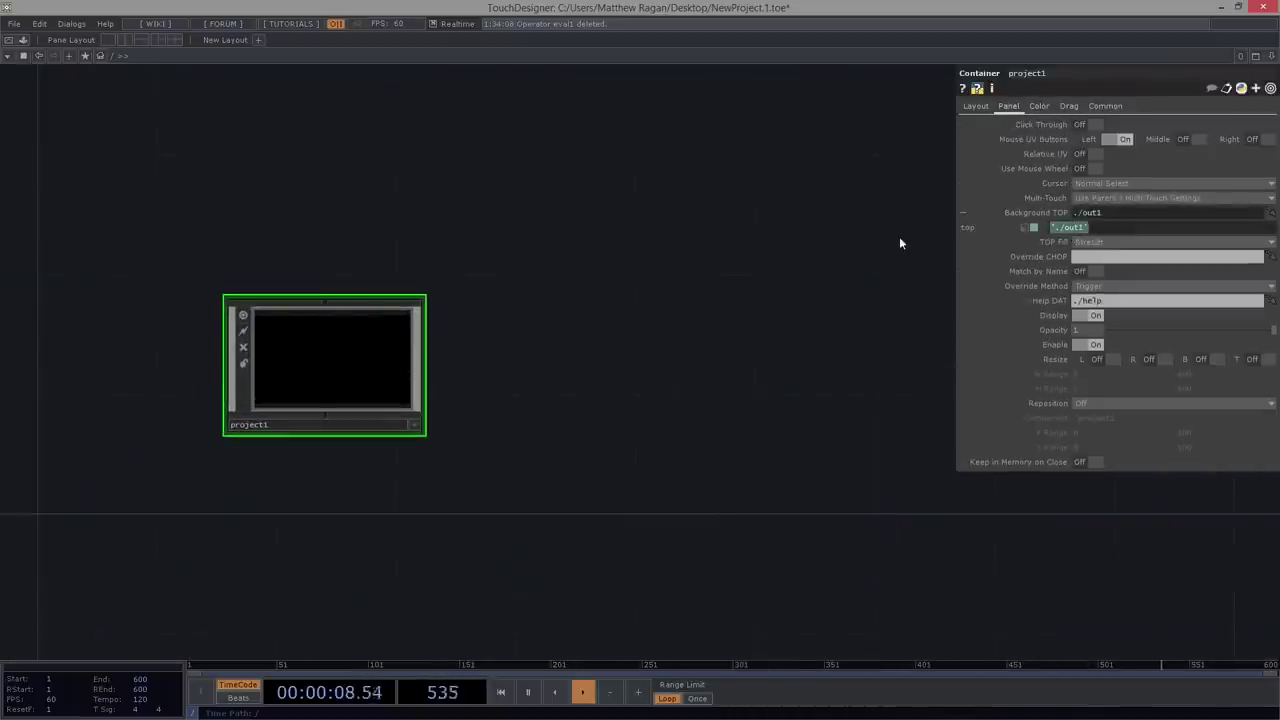
{"action": "key", "text": "BackSpace"}
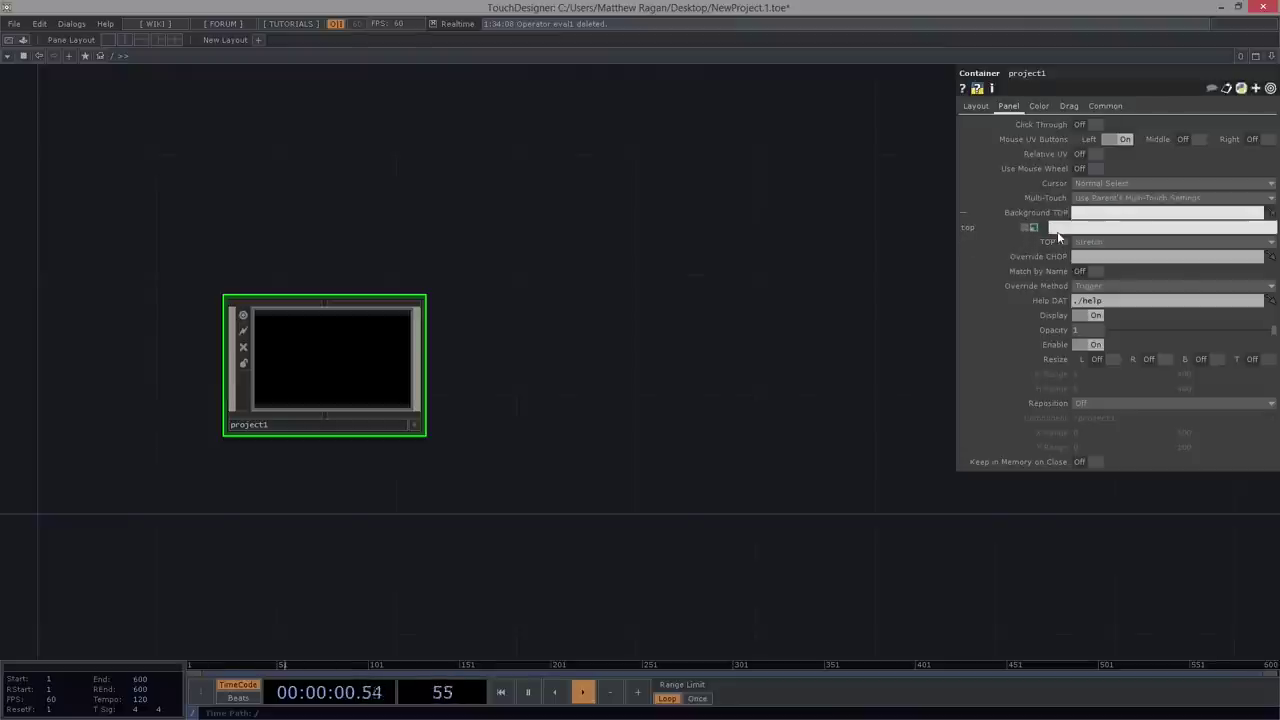
{"action": "type", "text": "./bg"}
- Inspect project1's output in its node and in a separate viewer window, and close that window
{"action": "left_click_drag", "start_coordinate": [512, 355], "coordinate": [580, 480]}
{"action": "scroll", "coordinate": [580, 480], "scroll_direction": "up", "scroll_amount": 6}
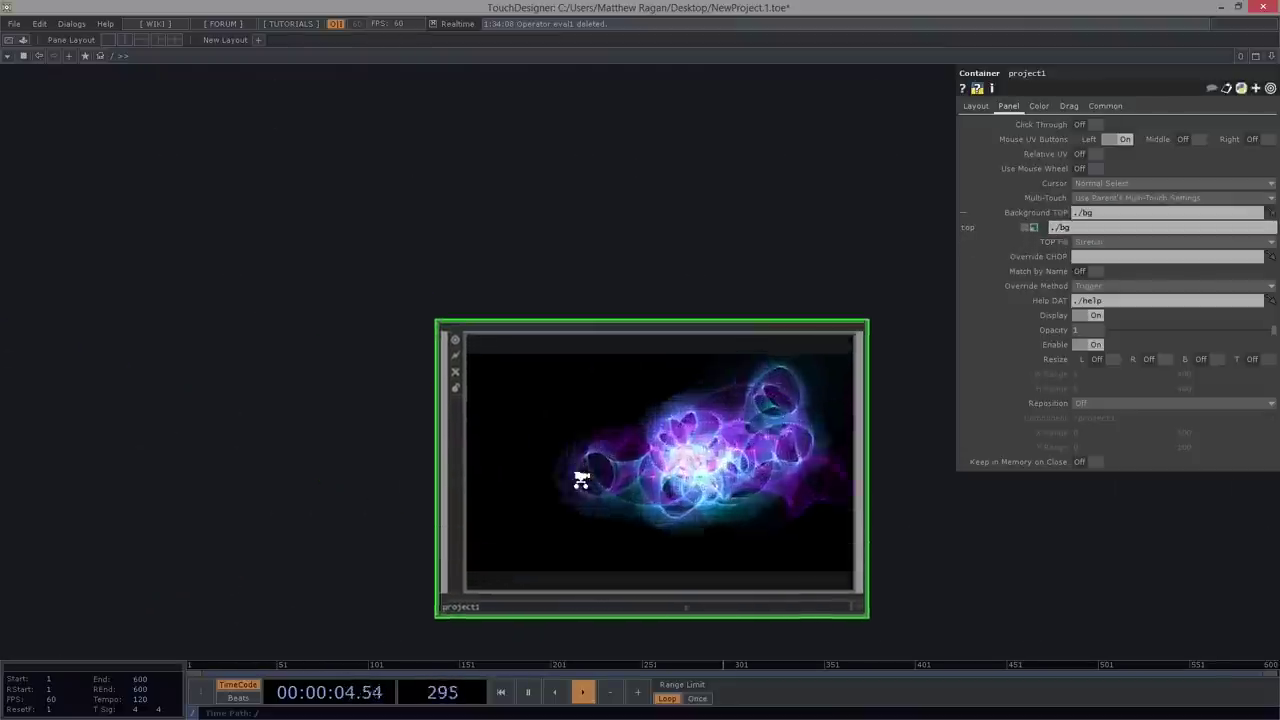
{"action": "left_click_drag", "start_coordinate": [1000, 571], "coordinate": [771, 488]}
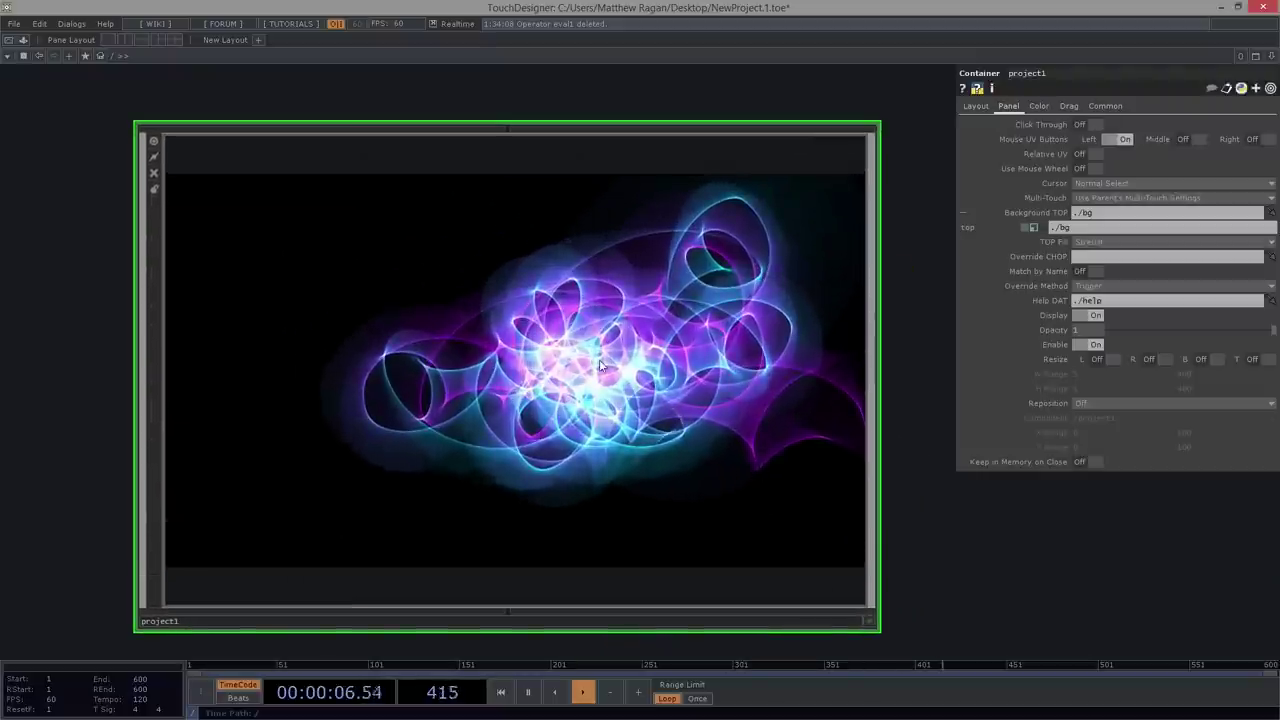
{"action": "right_click", "coordinate": [605, 277]}
{"action": "left_click", "coordinate": [651, 340]}
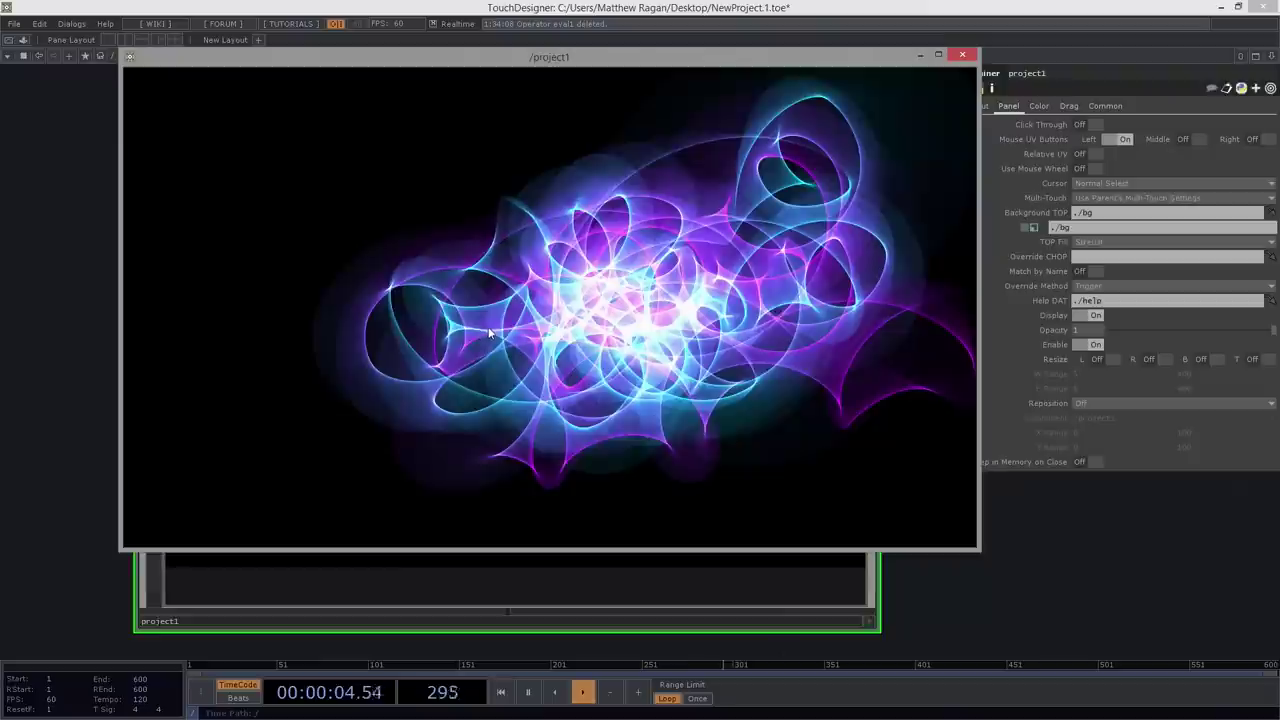
{"action": "left_click", "coordinate": [962, 55]}
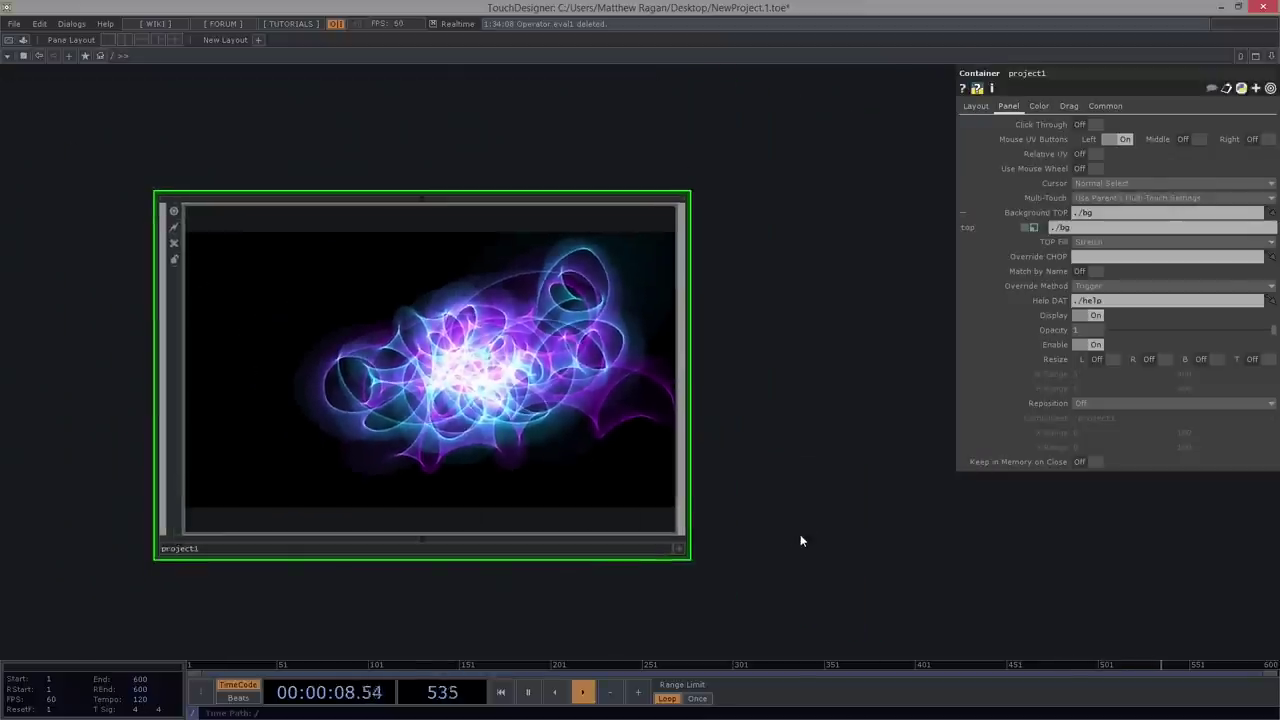